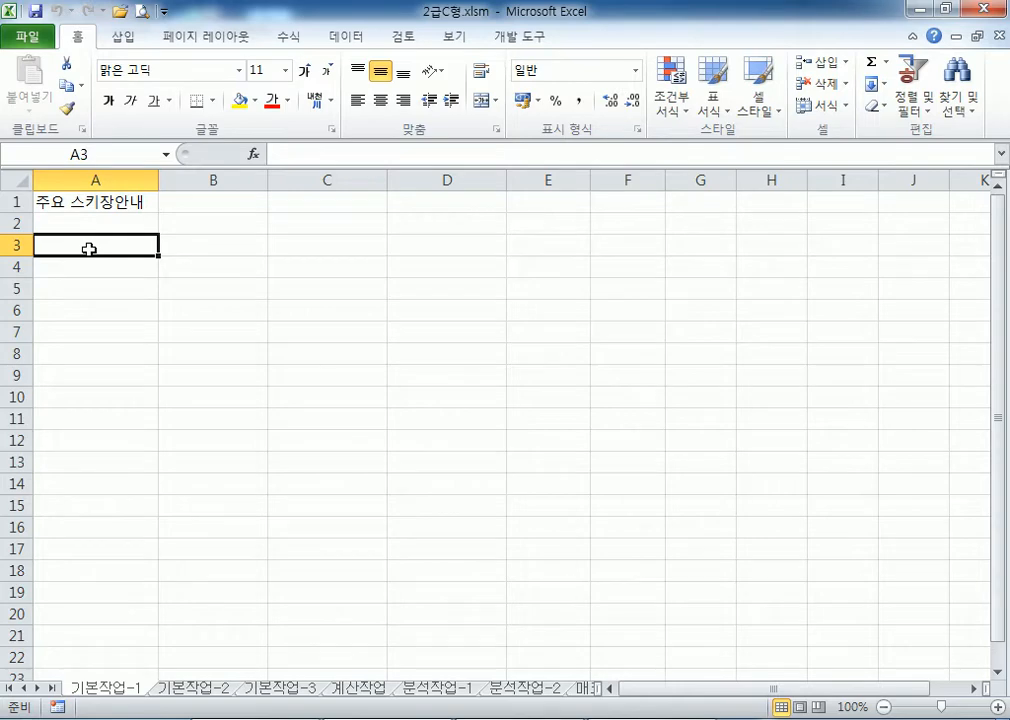
# On the 기본작업-2 sheet, merge and center the title across cells B1:G1
pyautogui.click(195, 688)
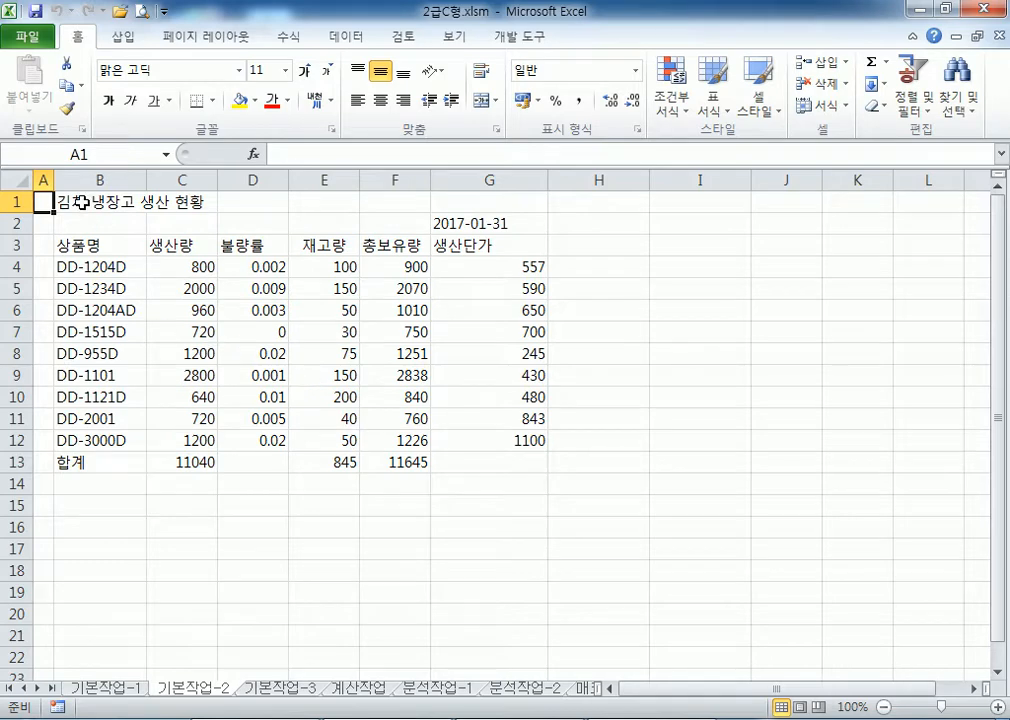
pyautogui.moveTo(83, 203); pyautogui.dragTo(497, 202)
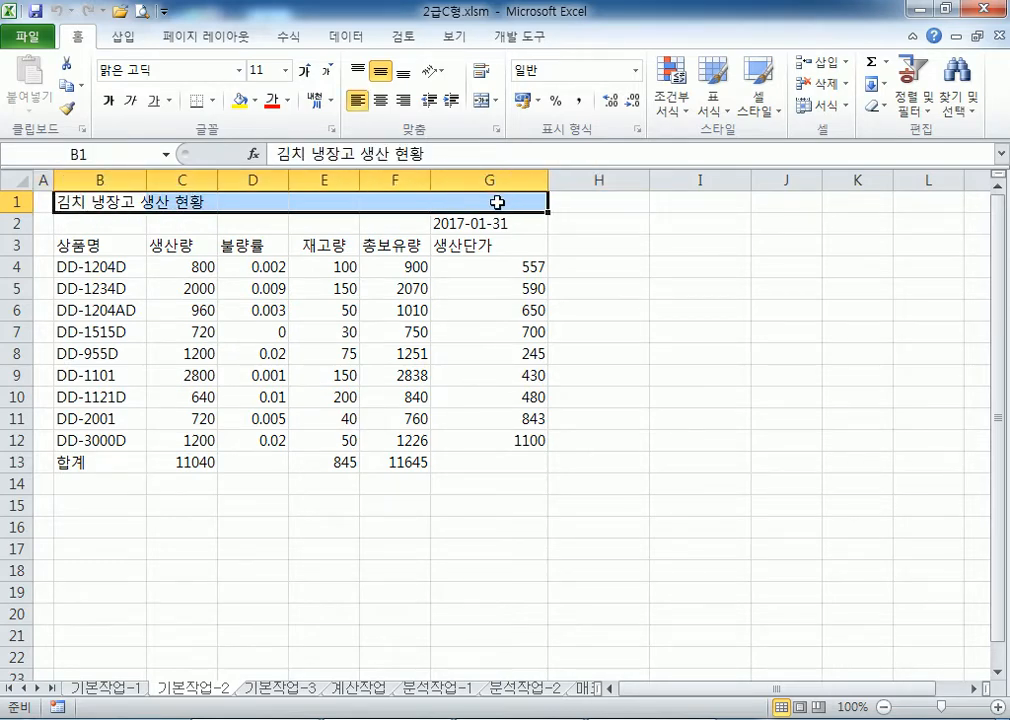
pyautogui.click(485, 104)
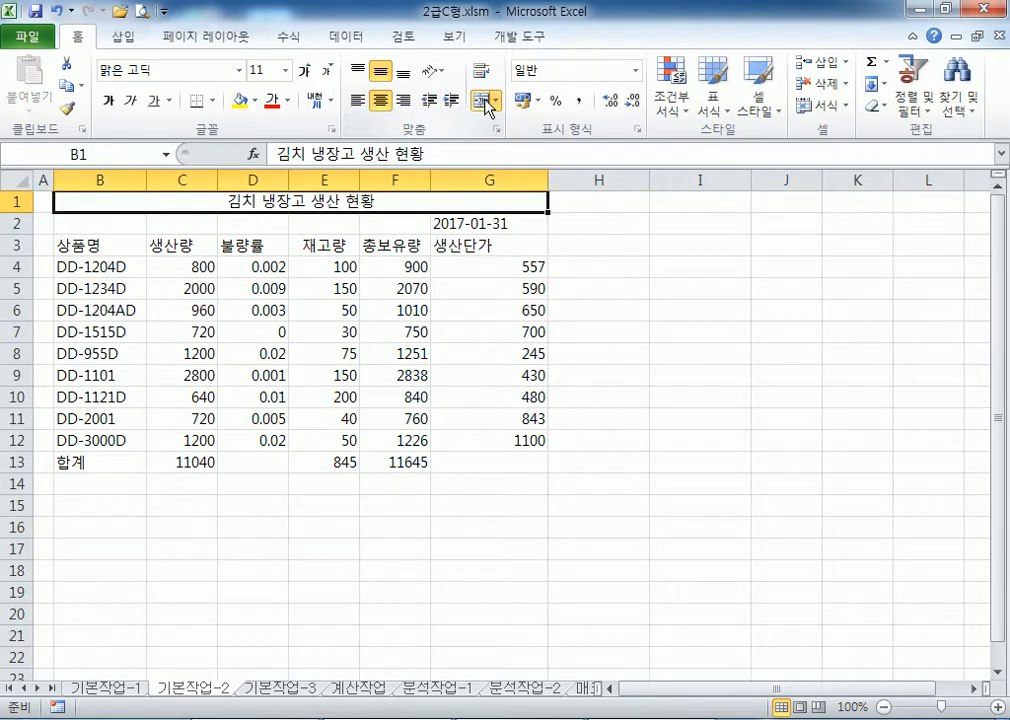
# Set the merged title's font to 궁서 and its size to 18
pyautogui.click(172, 75)
pyautogui.write('RNDTJ')
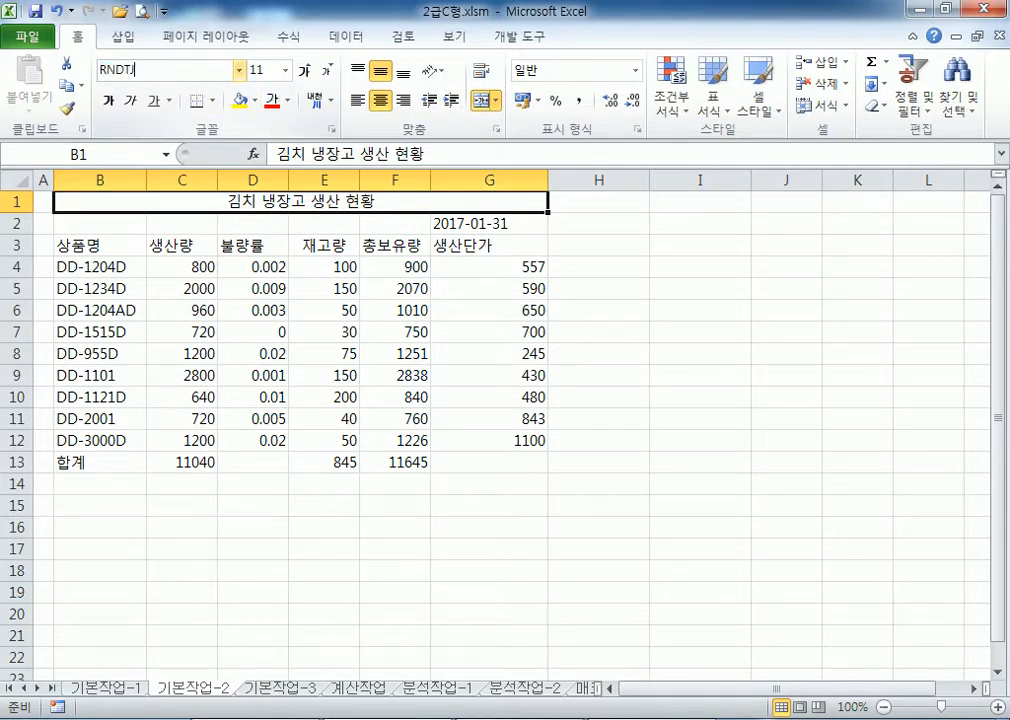
pyautogui.hotkey('shift', 'Home')
pyautogui.press('BackSpace')
pyautogui.write('궁서')
pyautogui.press('Return')
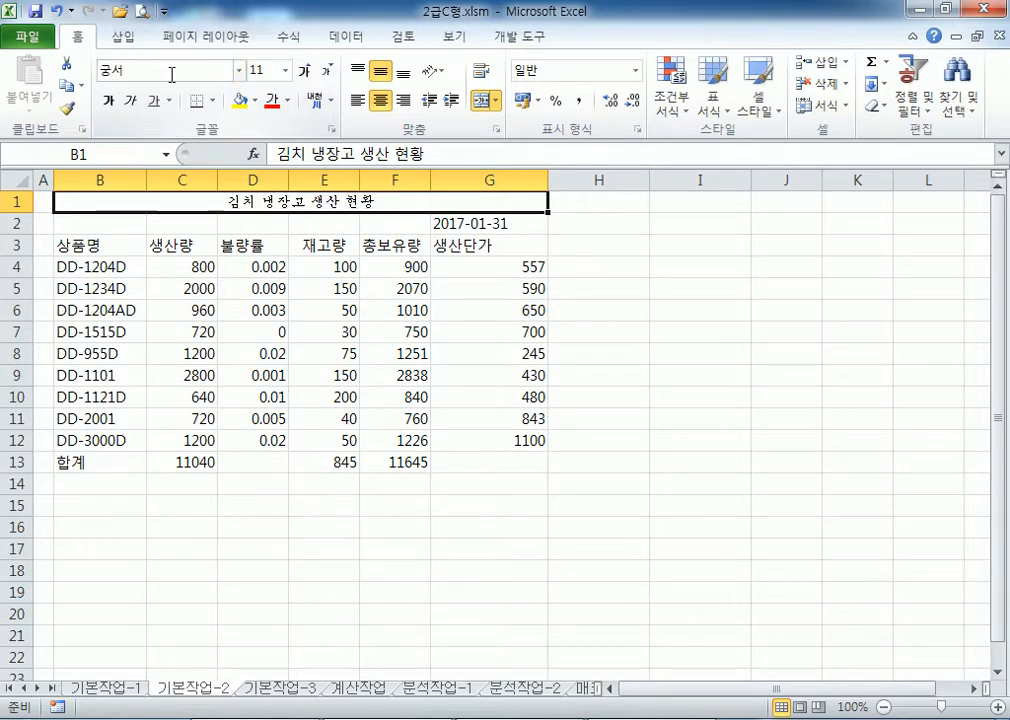
pyautogui.click(306, 71)
pyautogui.click(306, 71)
pyautogui.click(306, 71)
pyautogui.click(308, 72)
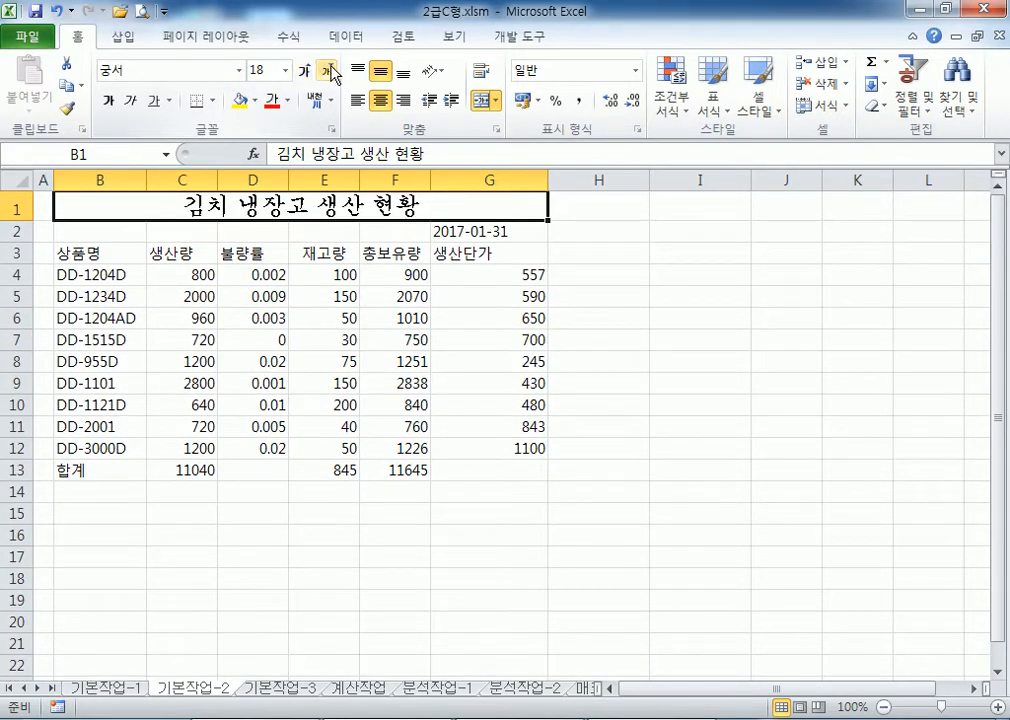
# Make the title in B1 bold, italic and underlined, and check the font style in the cell format settings
pyautogui.click(108, 100)
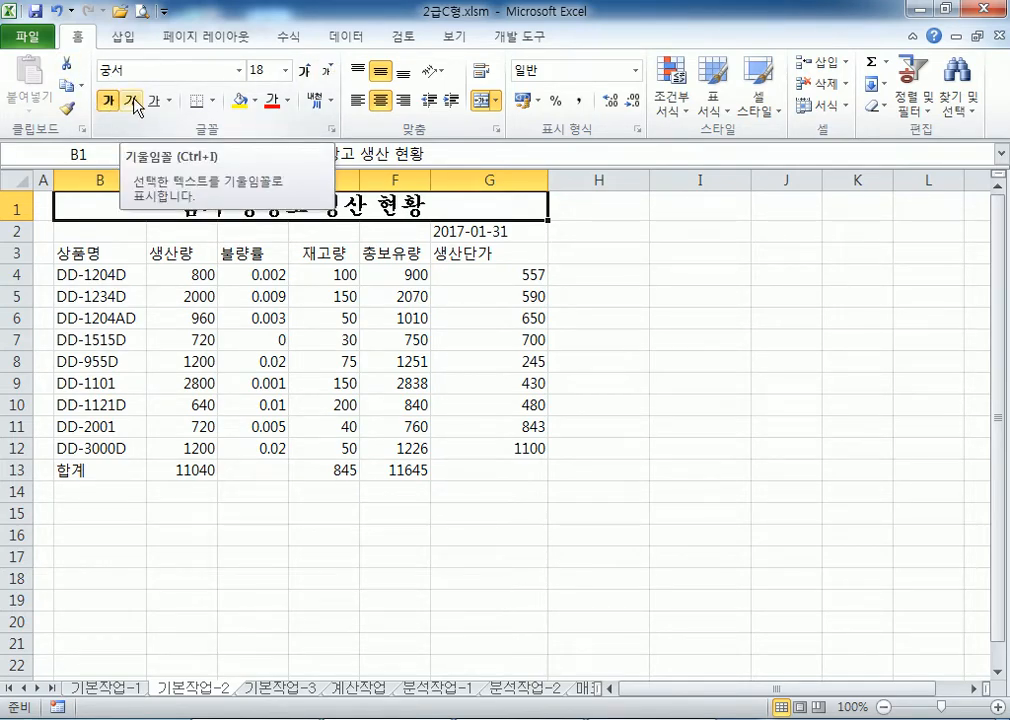
pyautogui.click(133, 101)
pyautogui.click(154, 101)
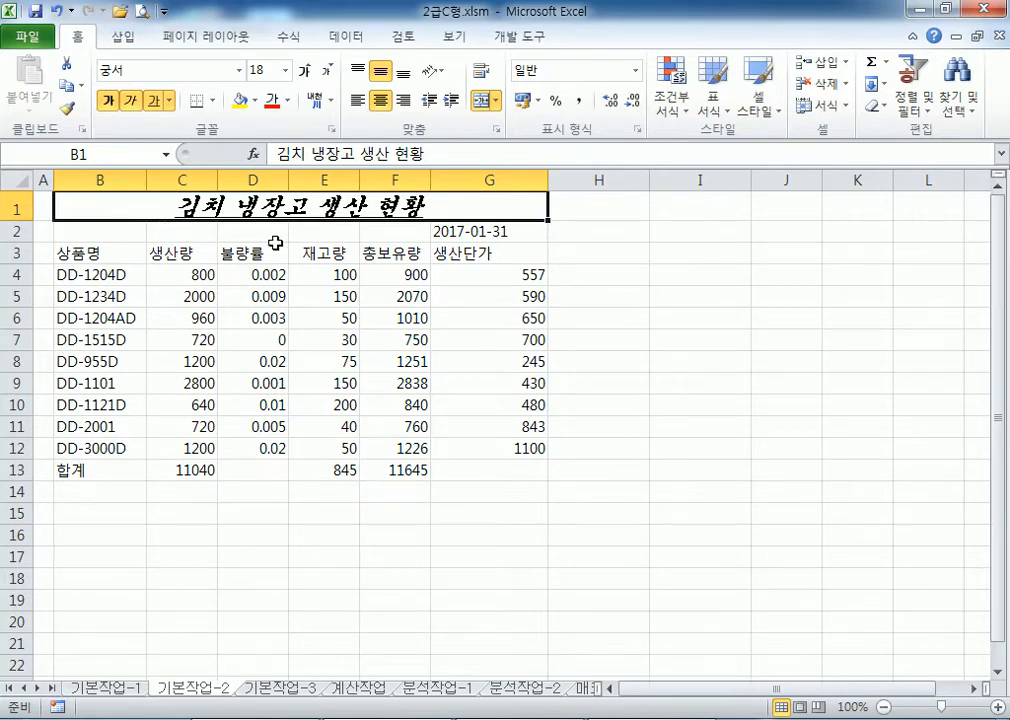
pyautogui.click(636, 129)
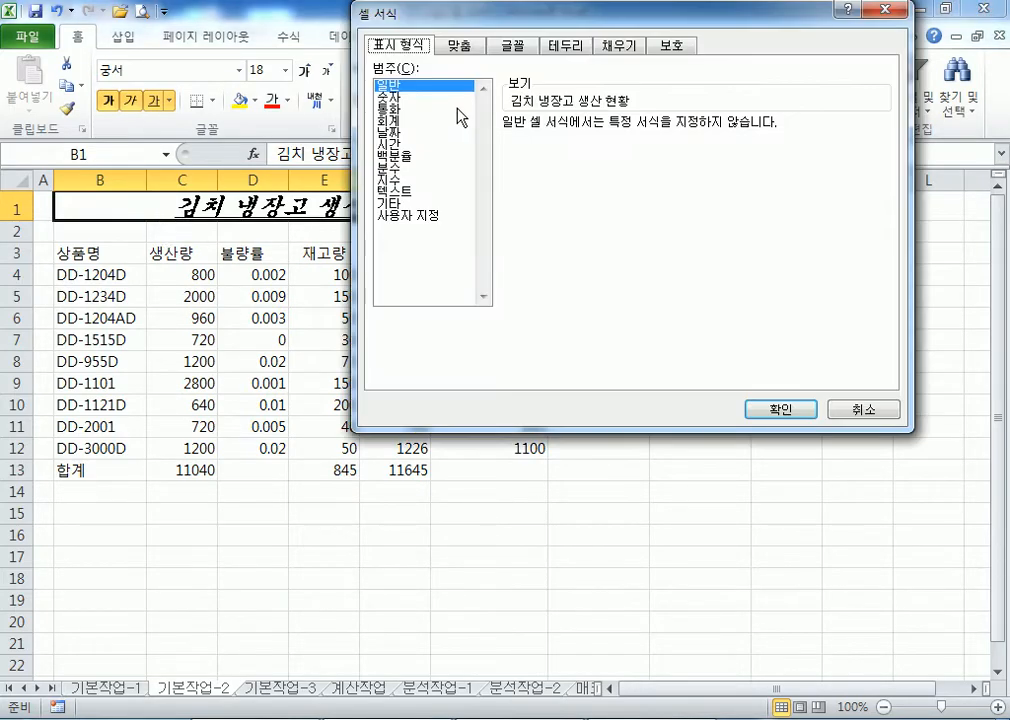
pyautogui.click(512, 45)
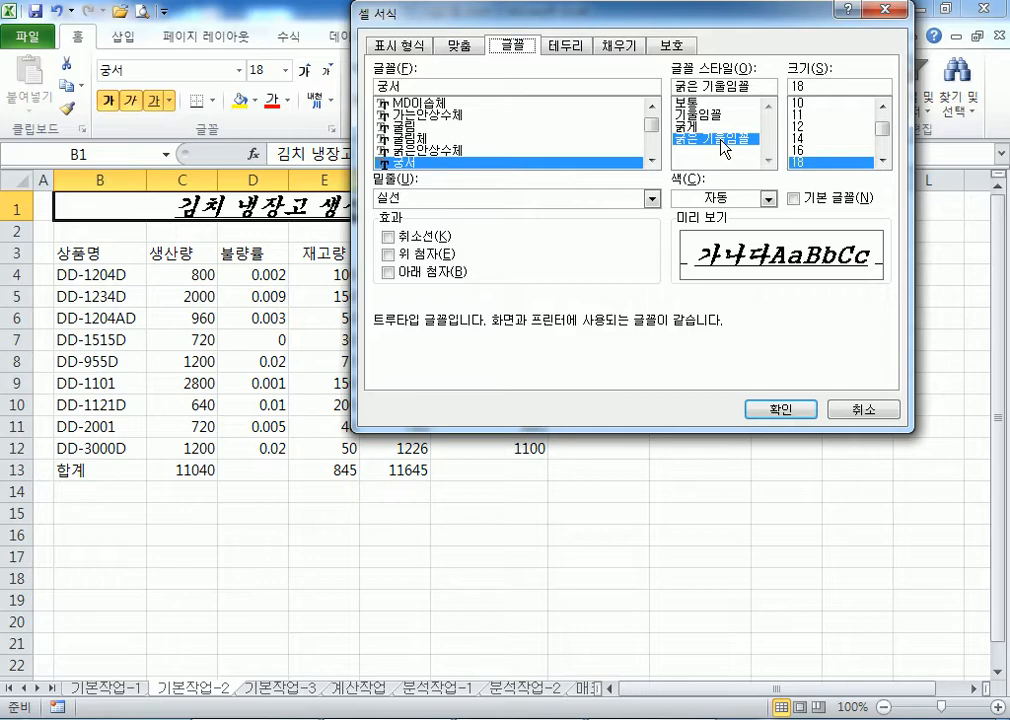
pyautogui.press('Return')
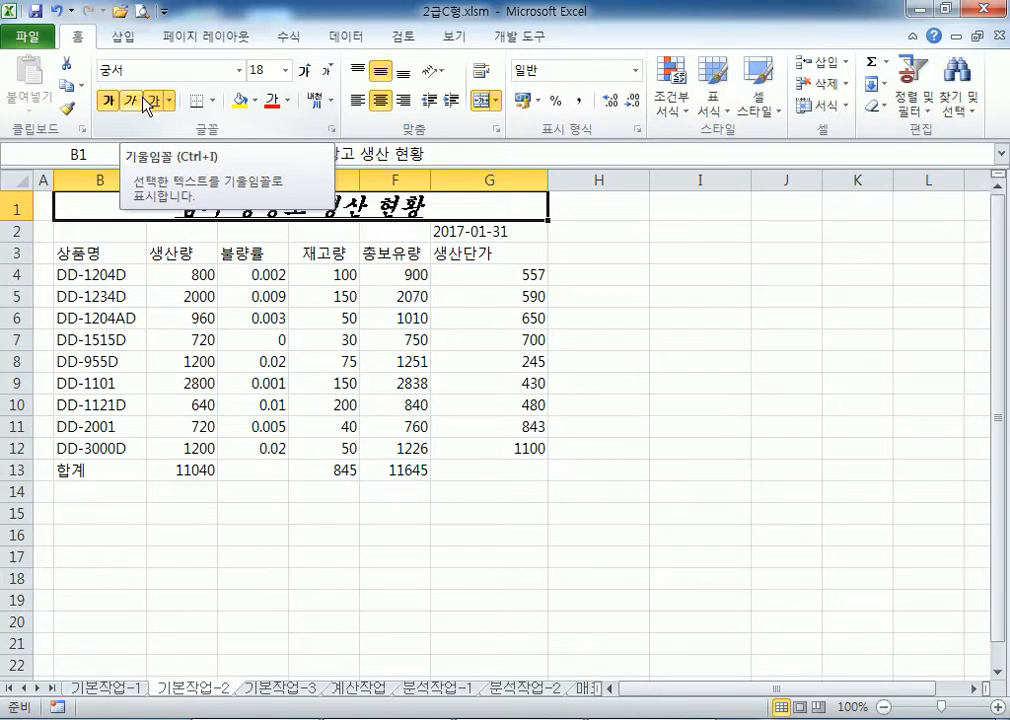
pyautogui.click(151, 101)
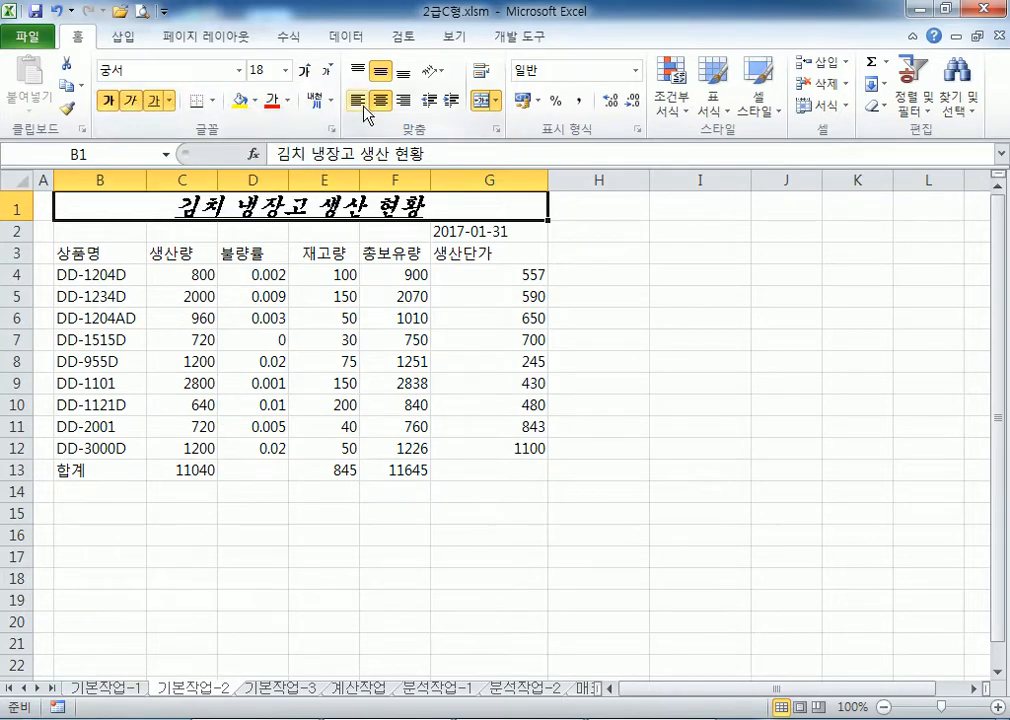
# Apply the custom date format yy"년" mm"월" dd"일" to cell G2
pyautogui.click(468, 231)
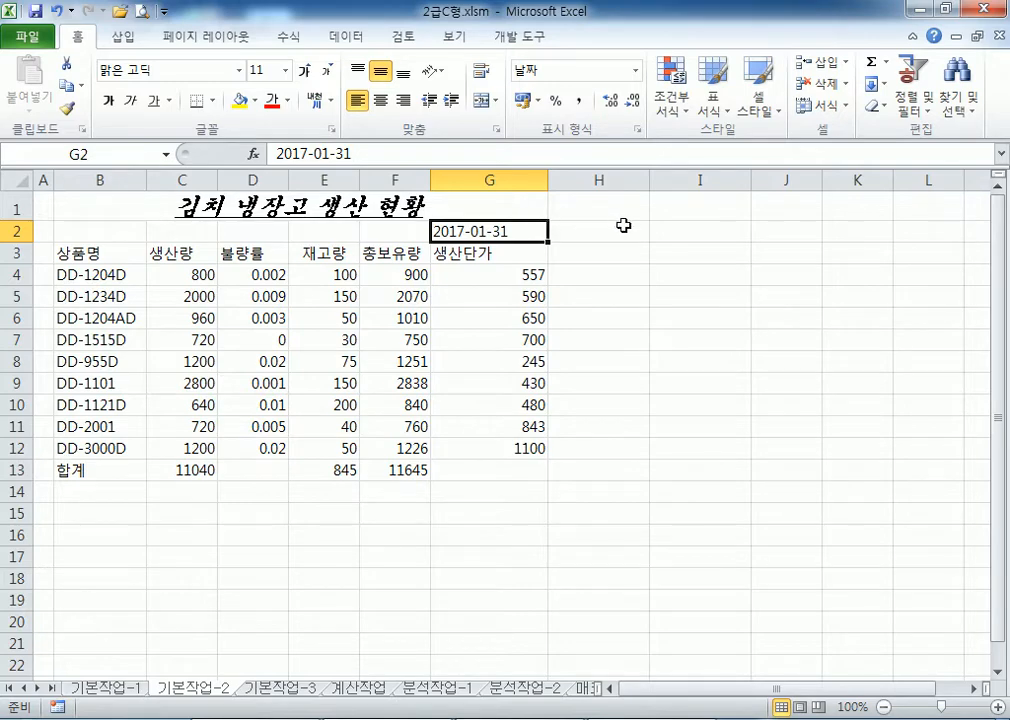
pyautogui.hotkey('ctrl', '1')
pyautogui.click(413, 47)
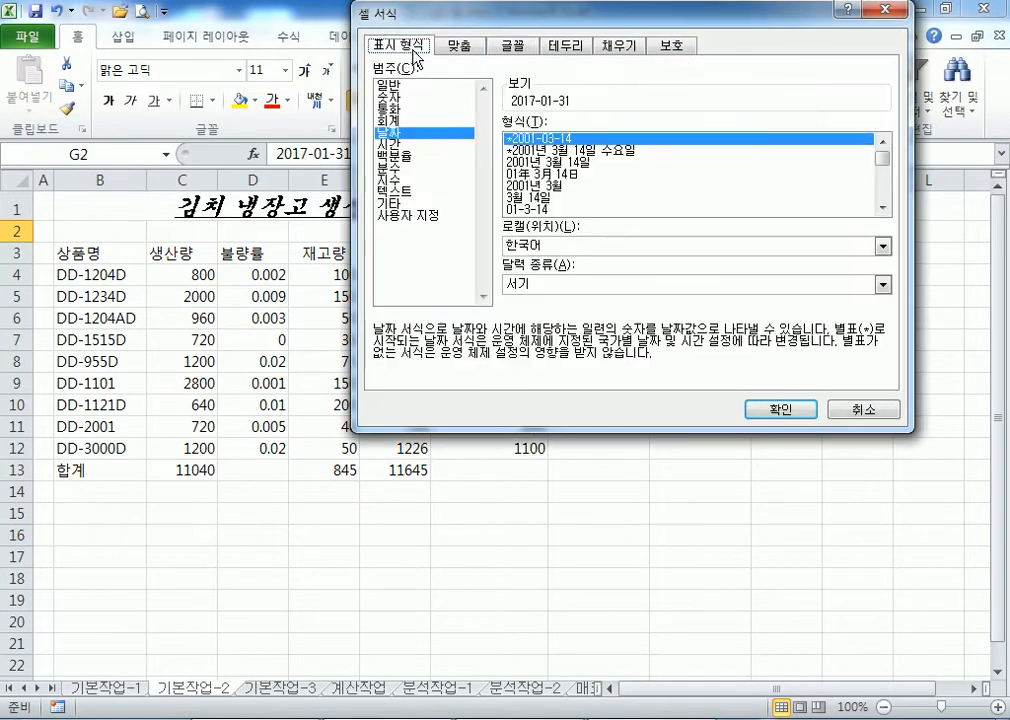
pyautogui.click(428, 218)
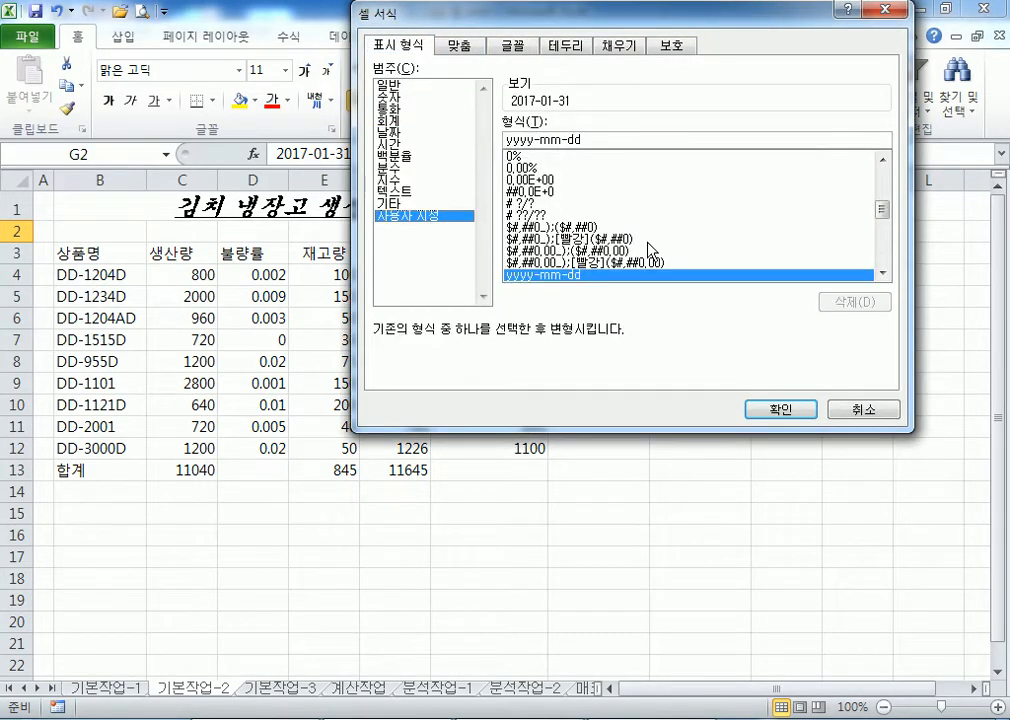
pyautogui.moveTo(881, 210); pyautogui.dragTo(881, 219)
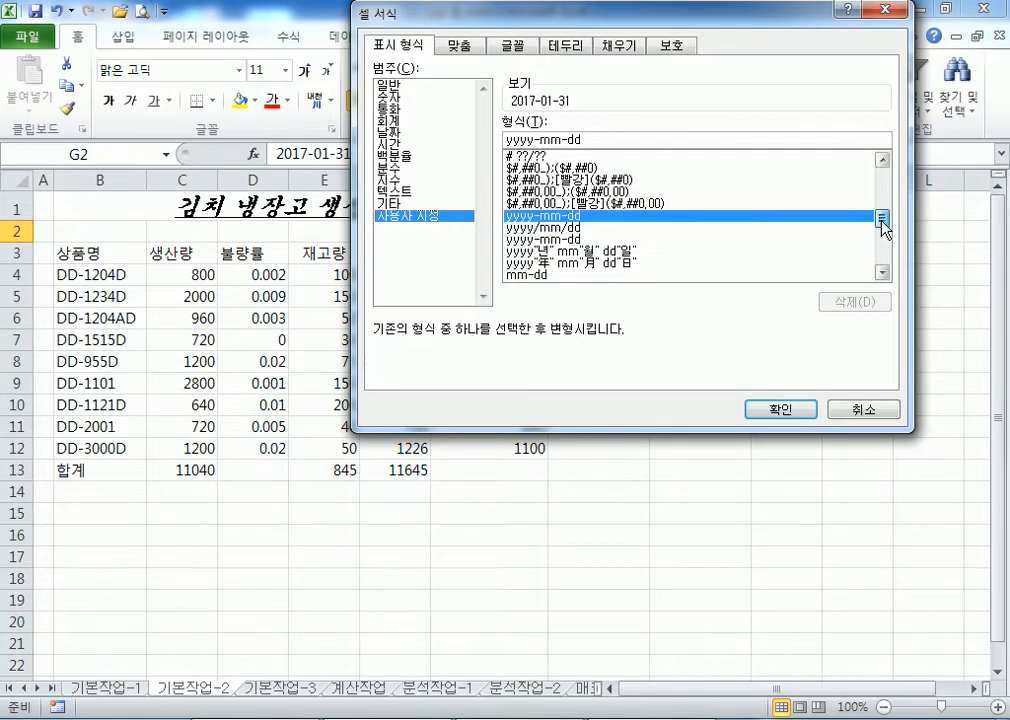
pyautogui.click(598, 253)
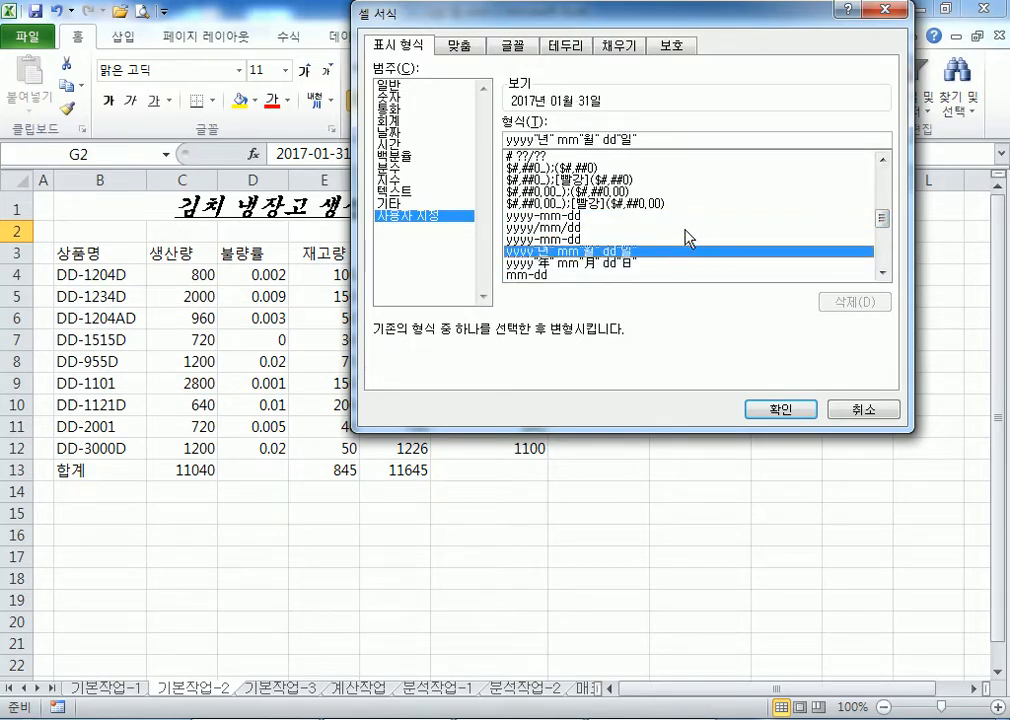
pyautogui.click(516, 139)
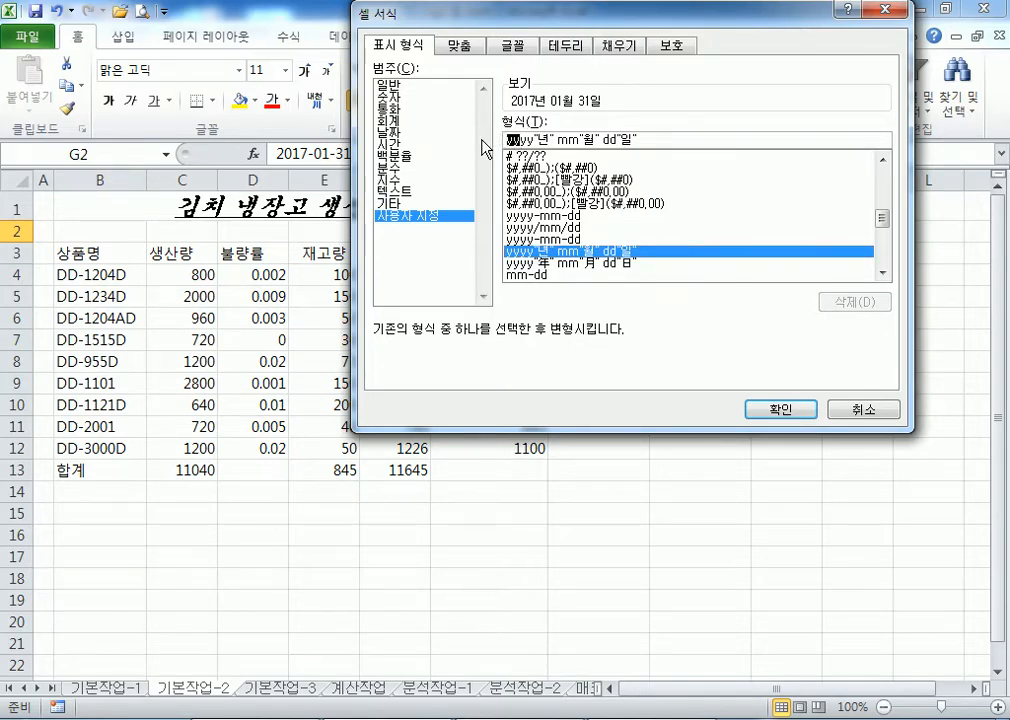
pyautogui.press('BackSpace')
pyautogui.press('BackSpace')
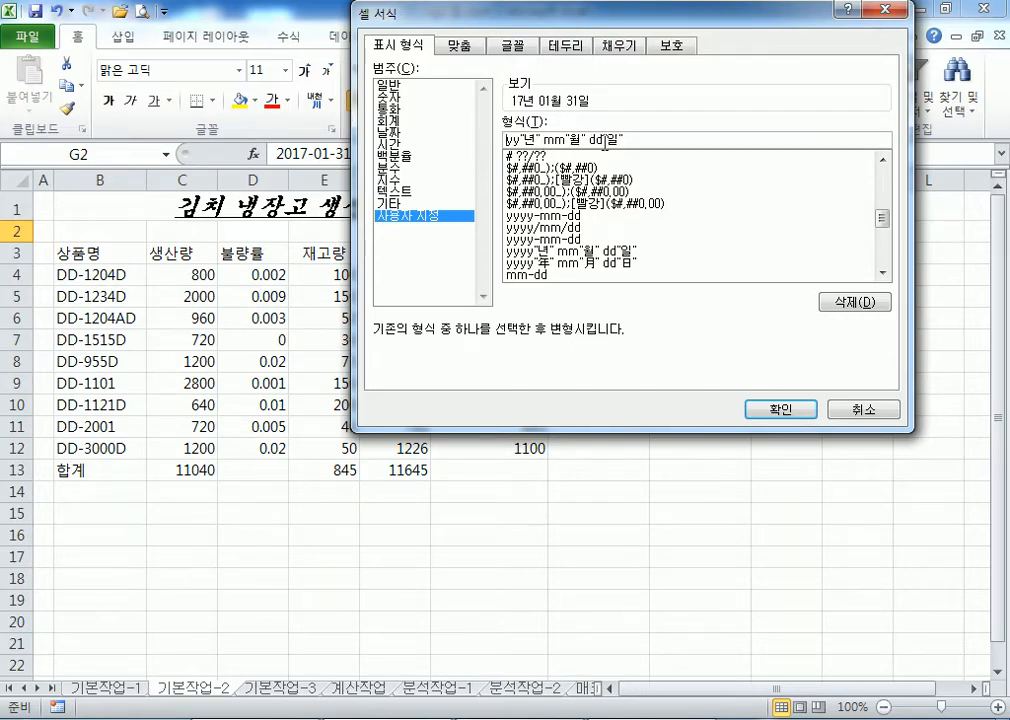
pyautogui.click(775, 410)
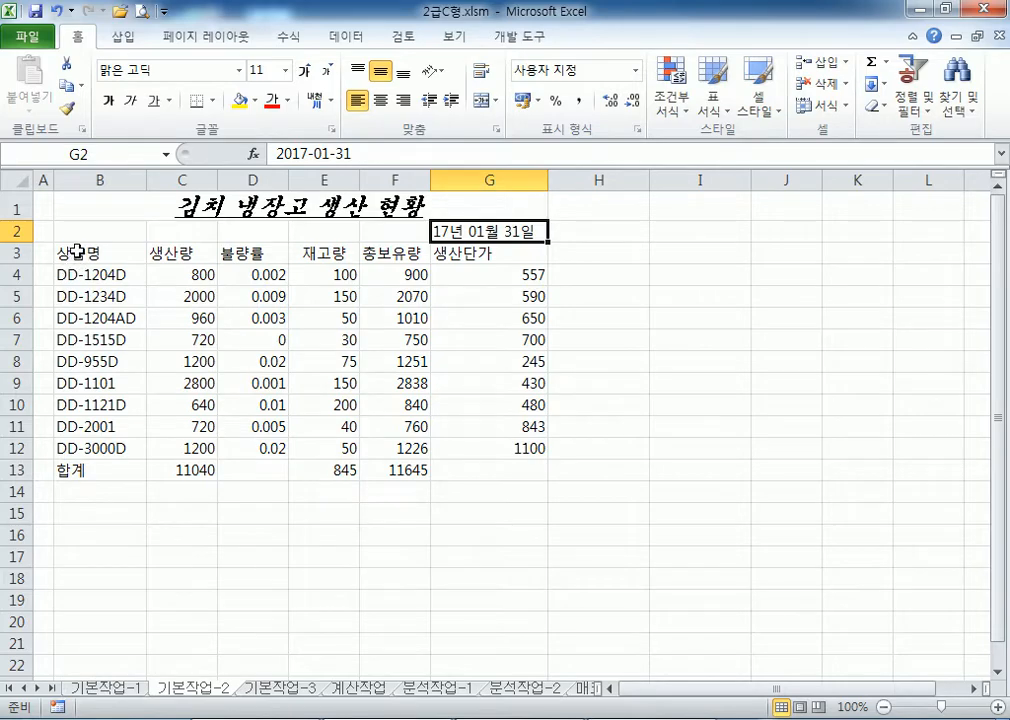
pyautogui.moveTo(77, 252); pyautogui.dragTo(470, 253)
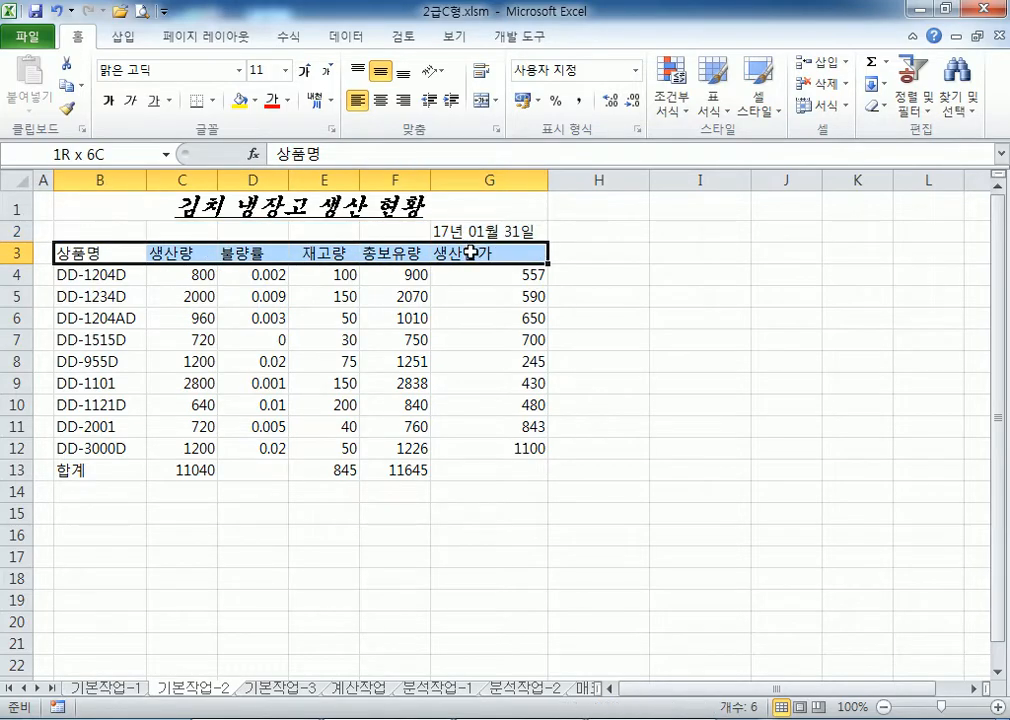
pyautogui.click(98, 469)
pyautogui.moveTo(140, 252); pyautogui.dragTo(475, 250)
# Set the horizontal alignment of header cells B3:G3 and total label B13 to 균등 분할 (들여쓰기) in the cell format settings
pyautogui.click(83, 469)
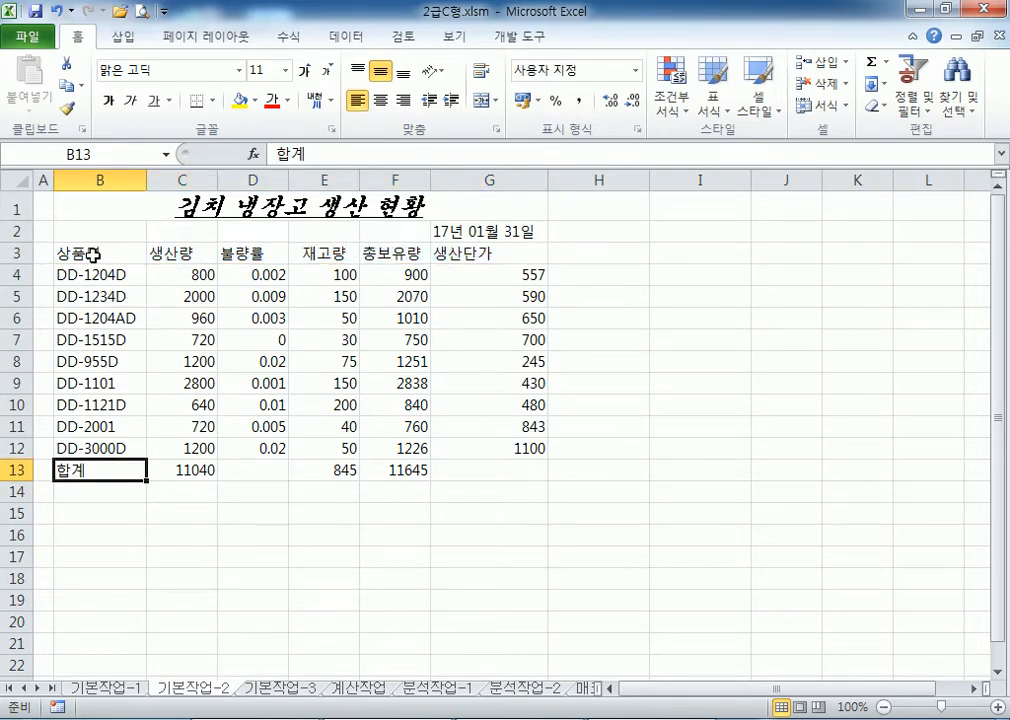
pyautogui.press('ctrl')
pyautogui.moveTo(140, 252); pyautogui.dragTo(447, 250)
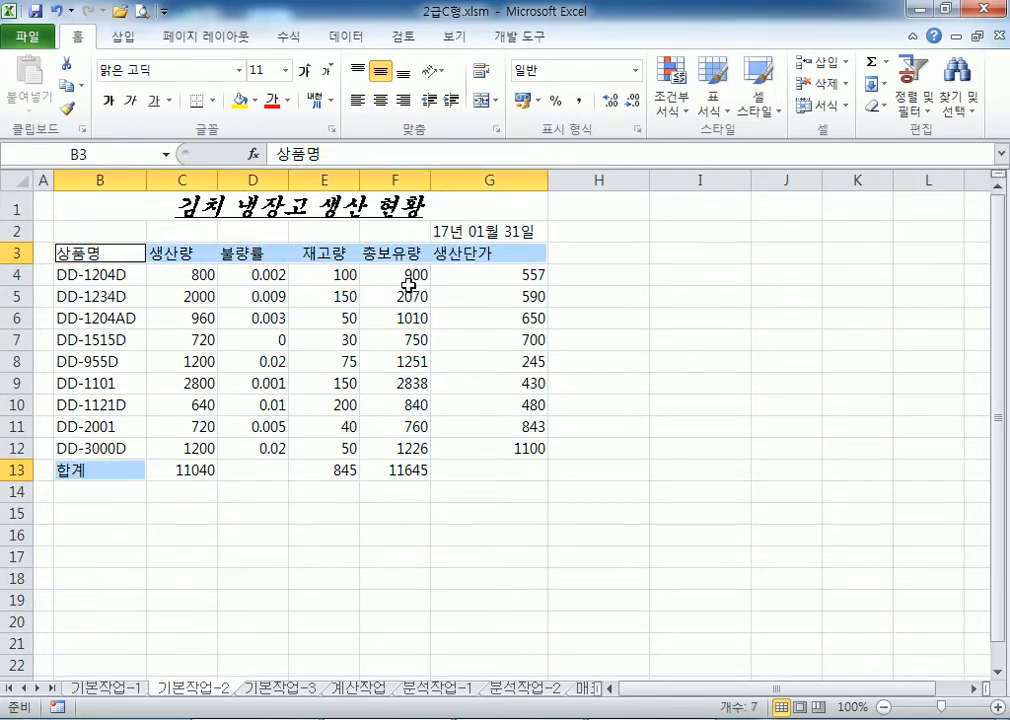
pyautogui.click(497, 136)
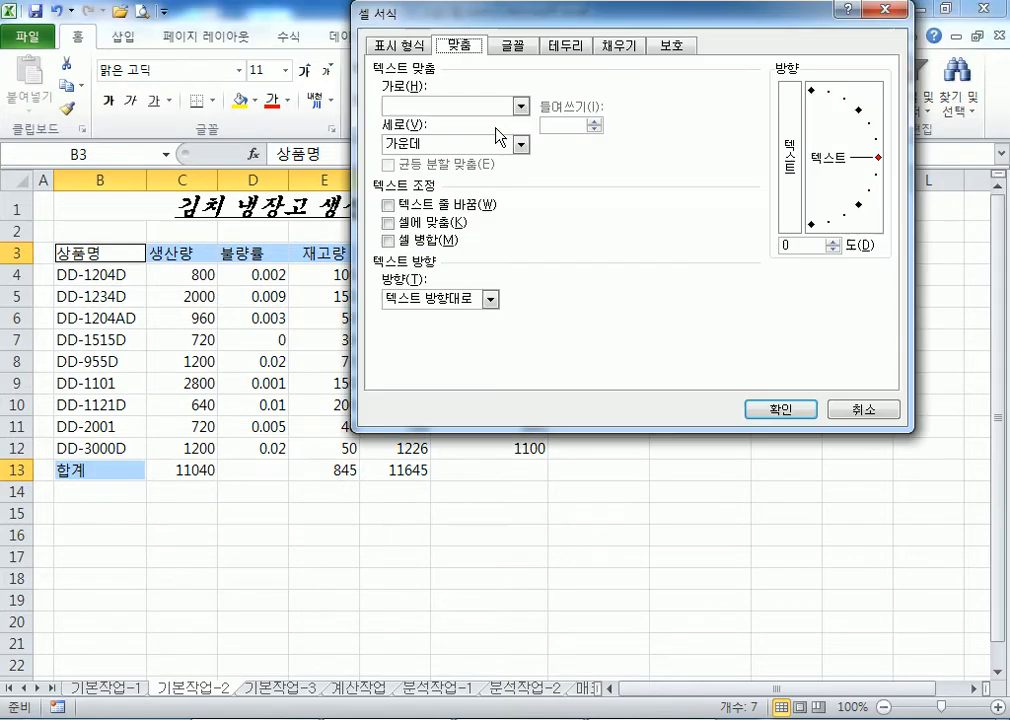
pyautogui.press('Escape')
pyautogui.click(497, 136)
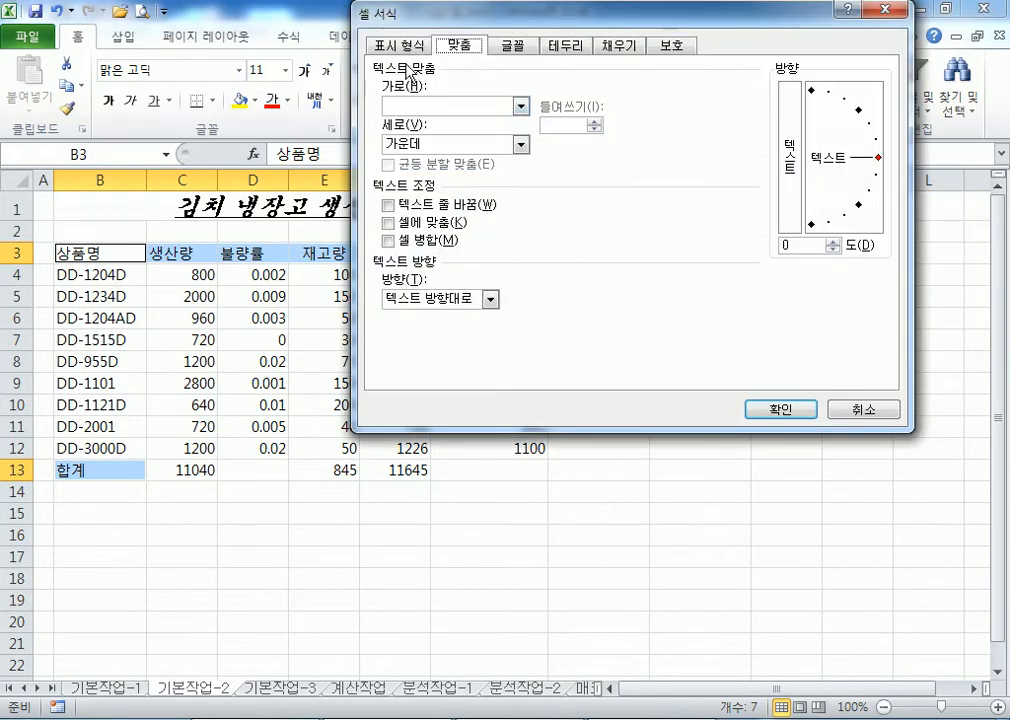
pyautogui.click(400, 46)
pyautogui.click(466, 47)
pyautogui.click(444, 105)
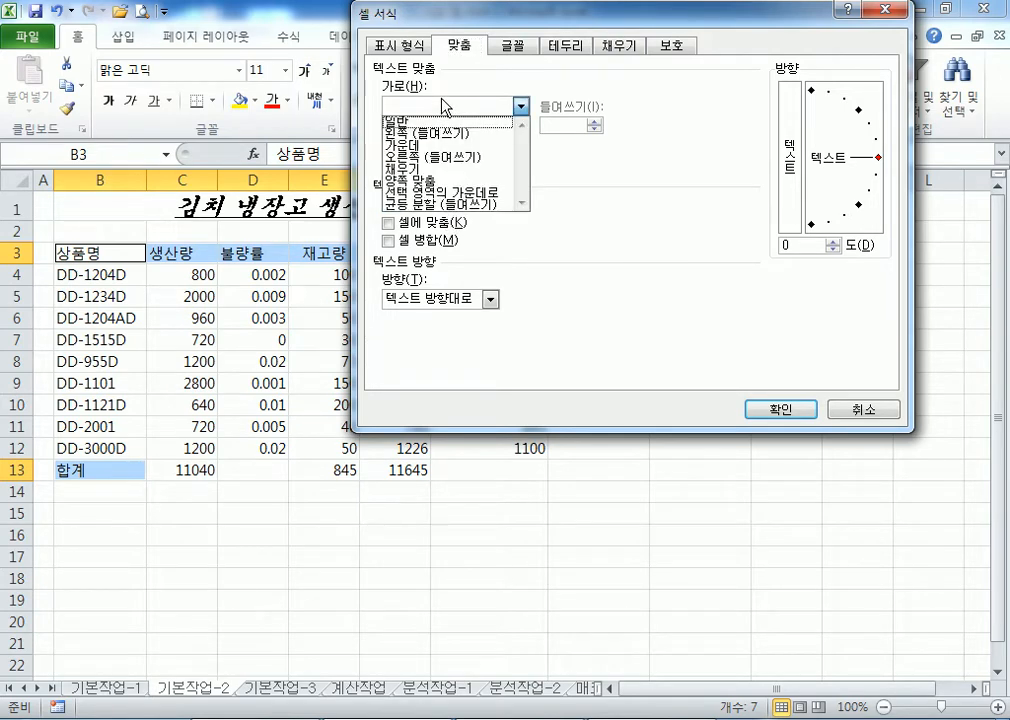
pyautogui.click(441, 203)
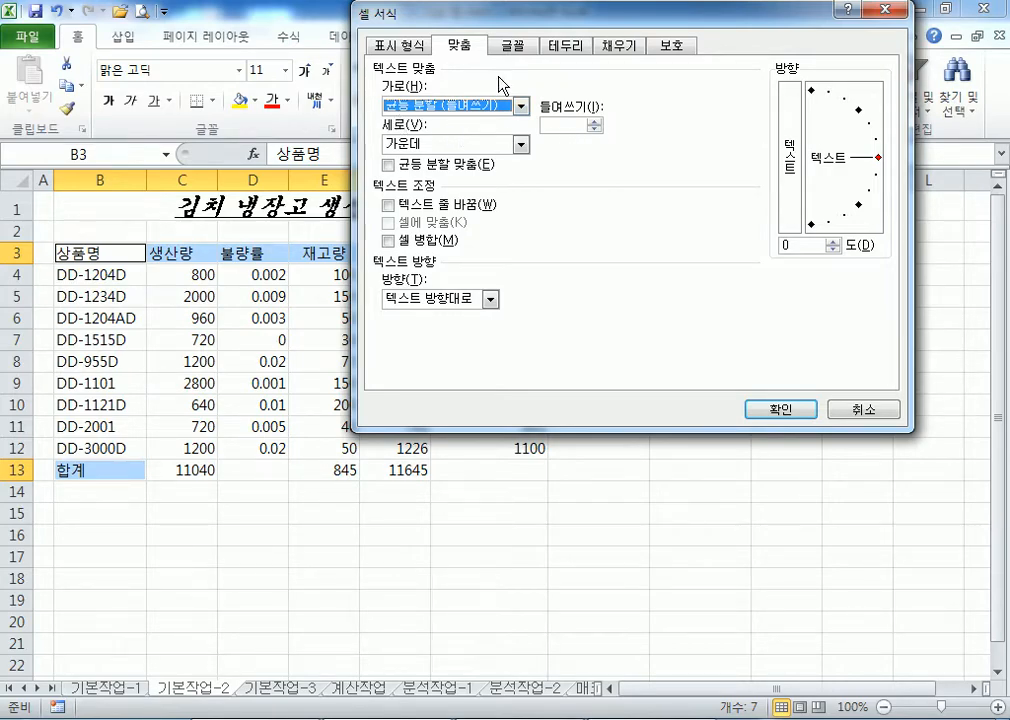
# Set the font color of B3:G3 and B13 to standard blue and apply the cell formatting
pyautogui.click(516, 46)
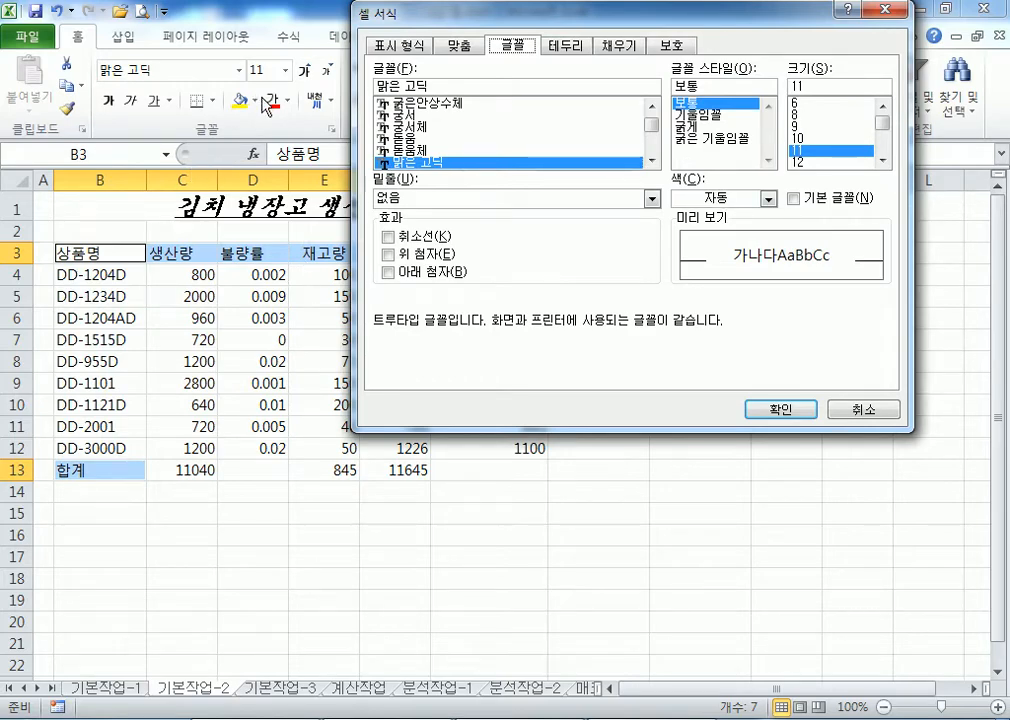
pyautogui.click(690, 199)
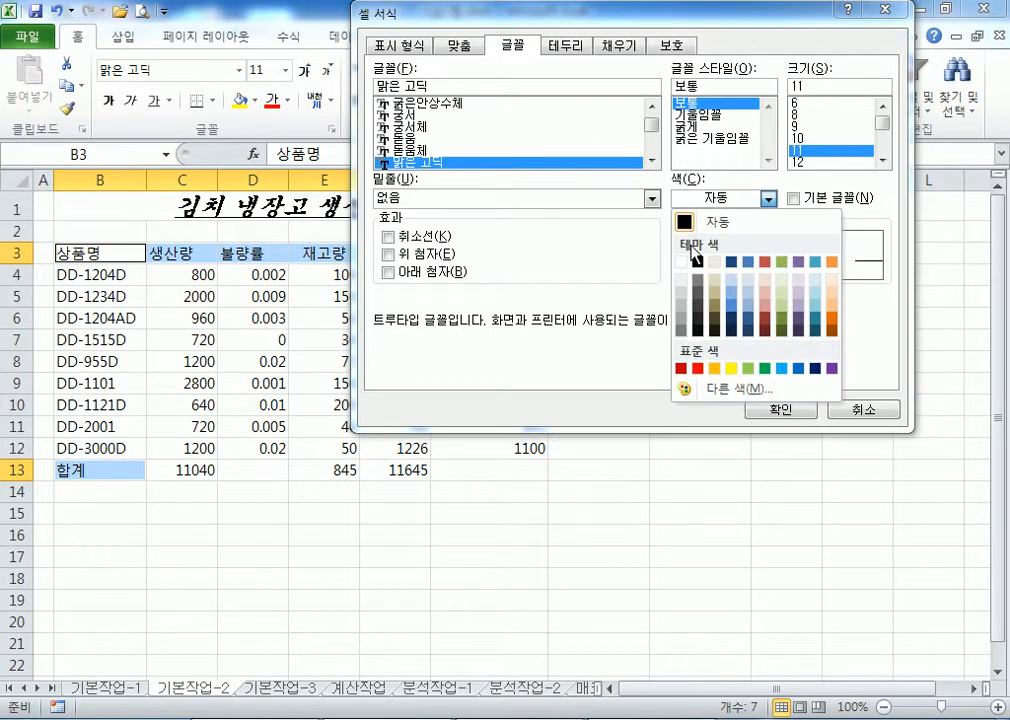
pyautogui.click(798, 369)
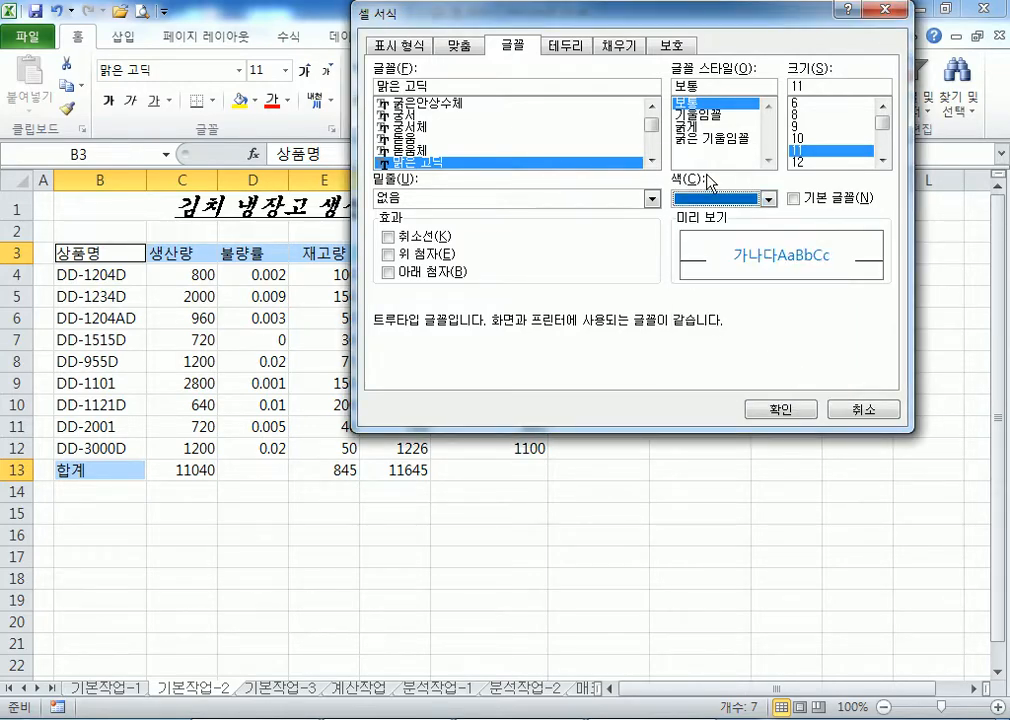
pyautogui.click(458, 45)
pyautogui.click(512, 45)
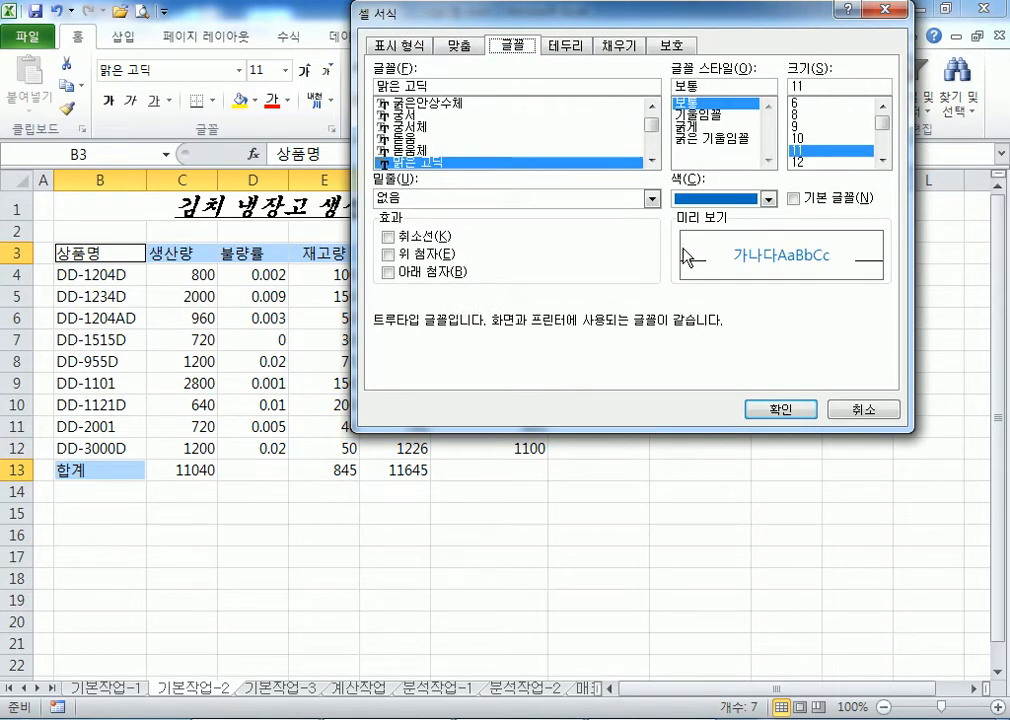
pyautogui.click(460, 45)
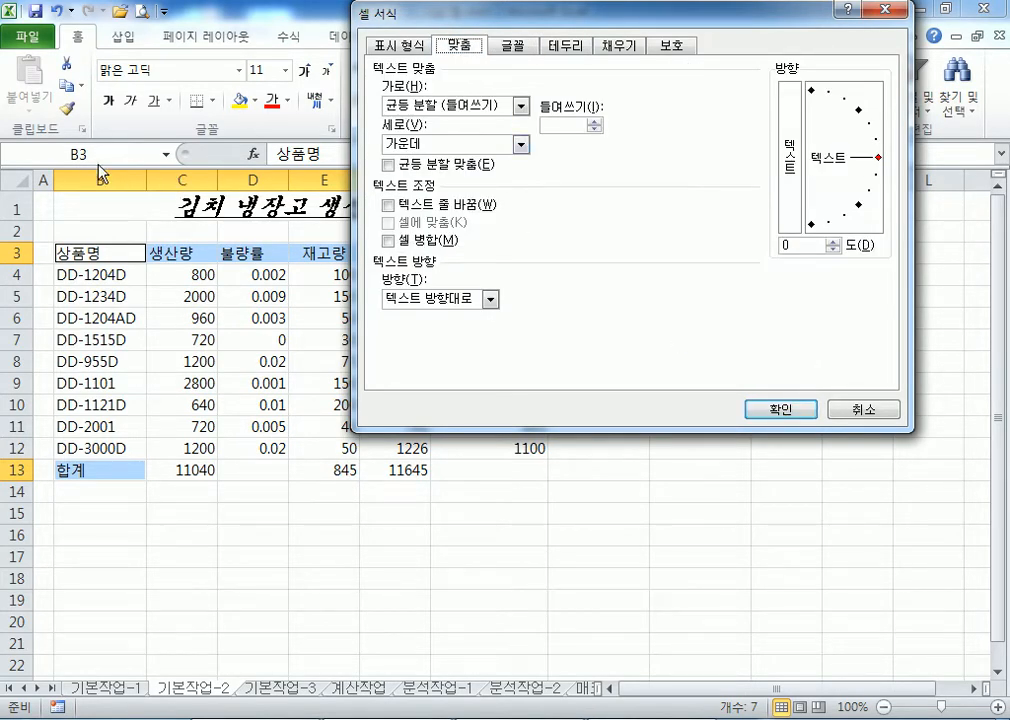
pyautogui.click(765, 410)
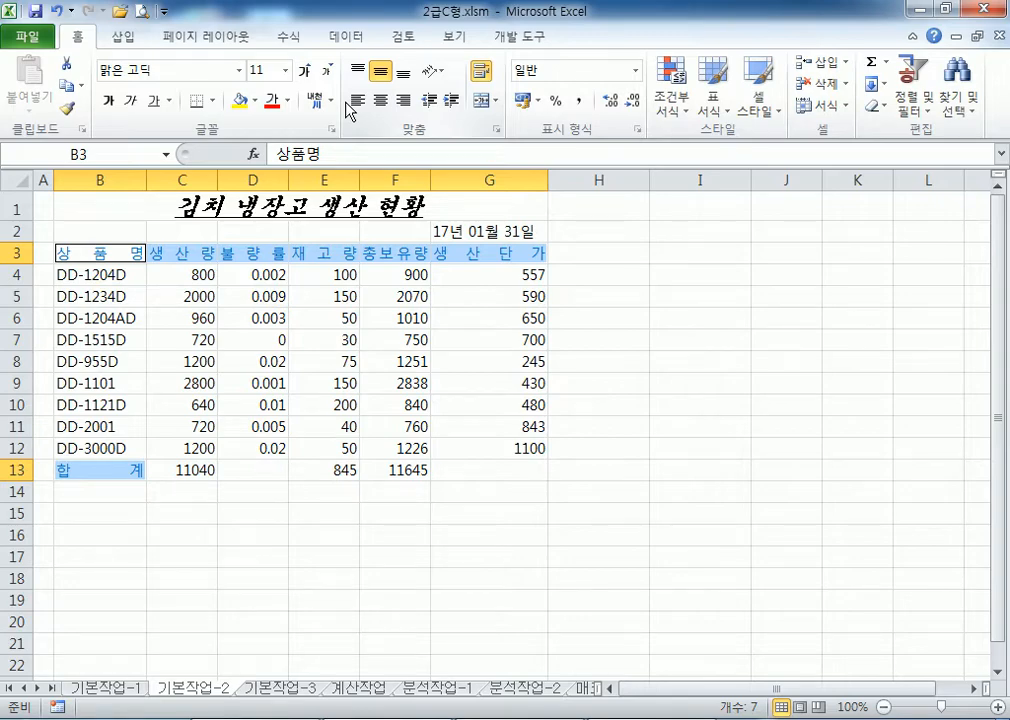
# Insert a comment on cell E3, replacing its default text with 2016년부터 누적
pyautogui.click(324, 252)
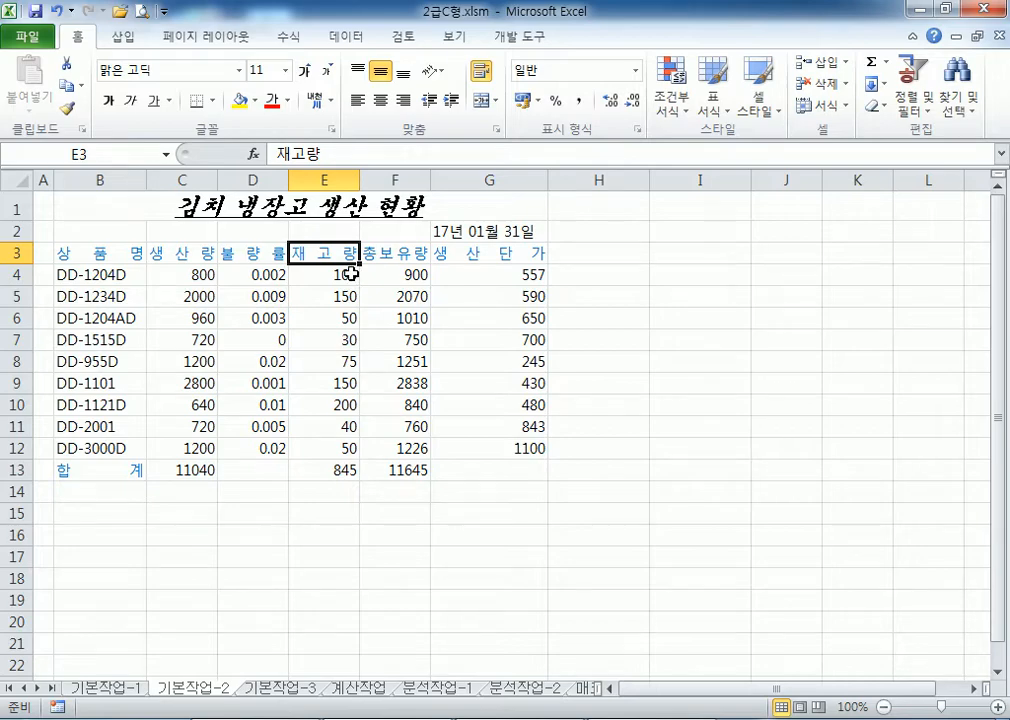
pyautogui.rightClick(326, 260)
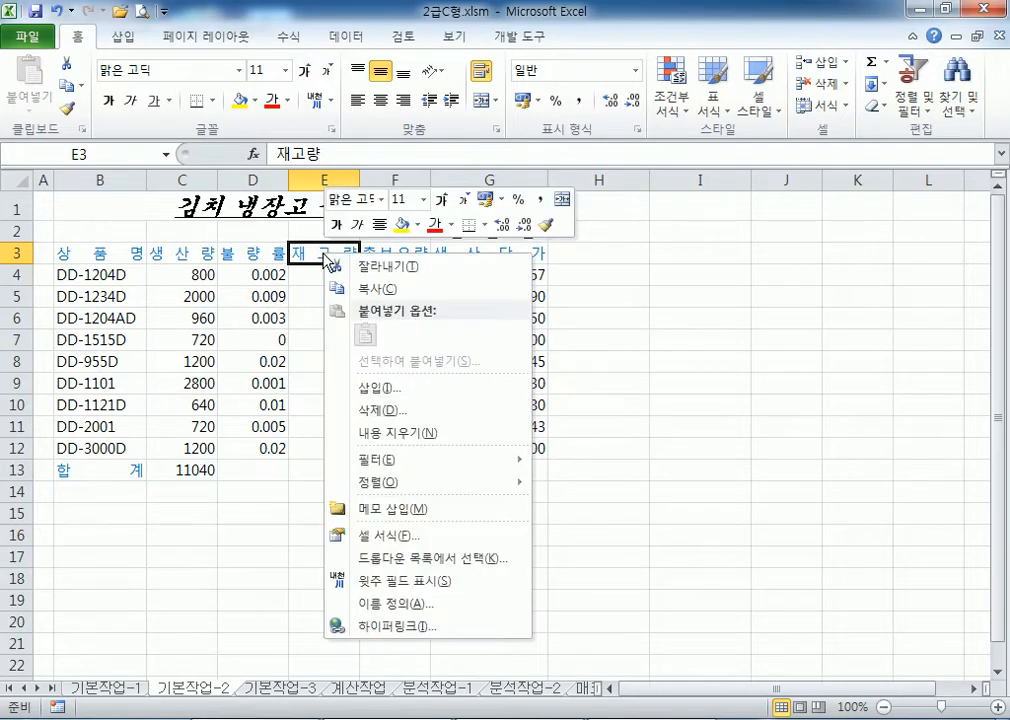
pyautogui.click(392, 509)
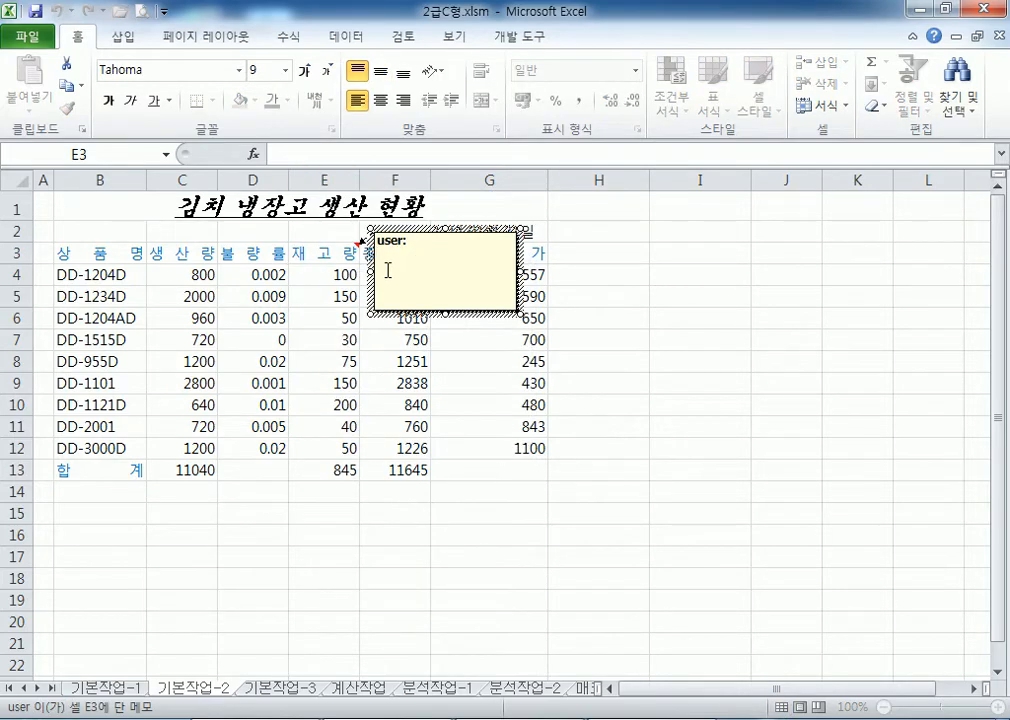
pyautogui.hotkey('ctrl', 'a')
pyautogui.press('Delete')
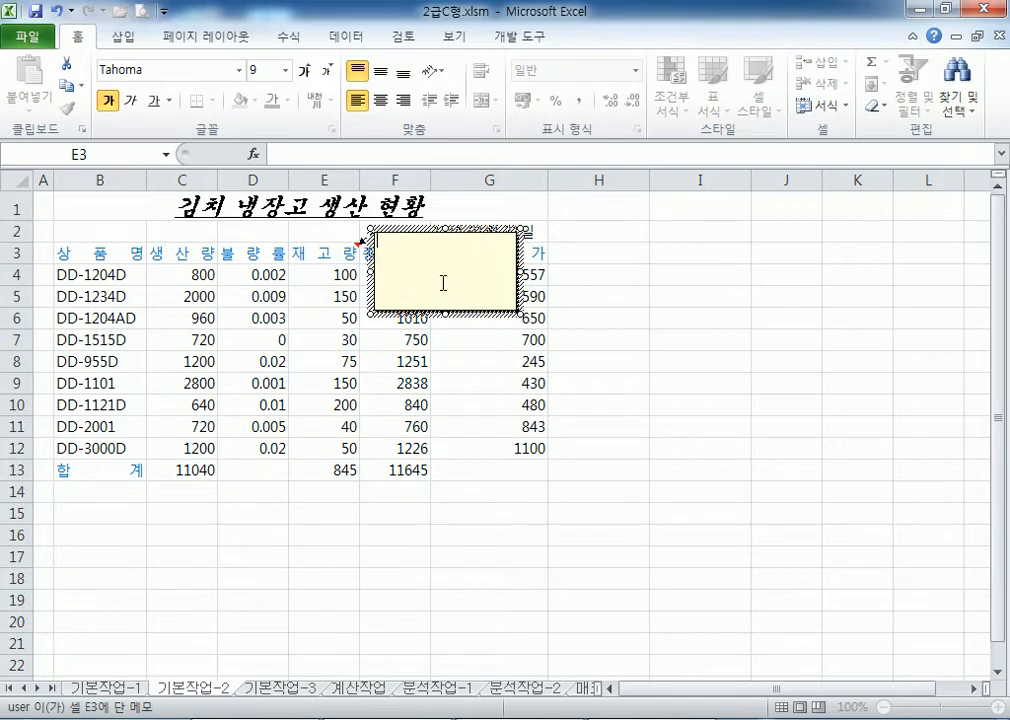
pyautogui.write('2016년부터 ')
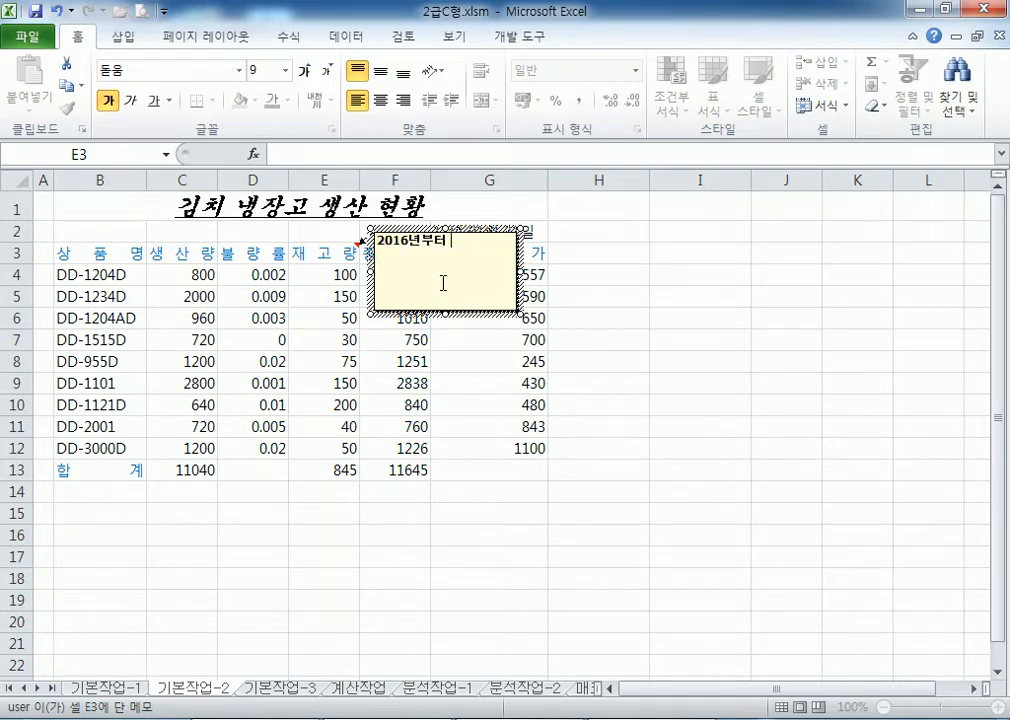
pyautogui.write('누적')
# Set the E3 comment's font to 돋움체, size 11, in the comment format settings
pyautogui.click(503, 236)
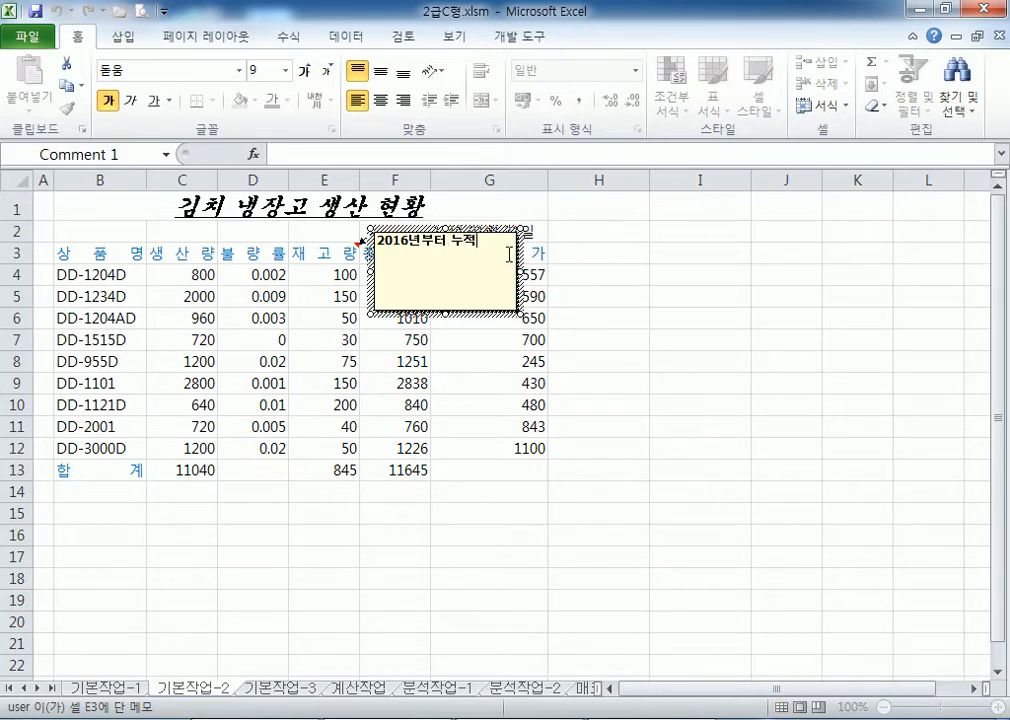
pyautogui.click(492, 230)
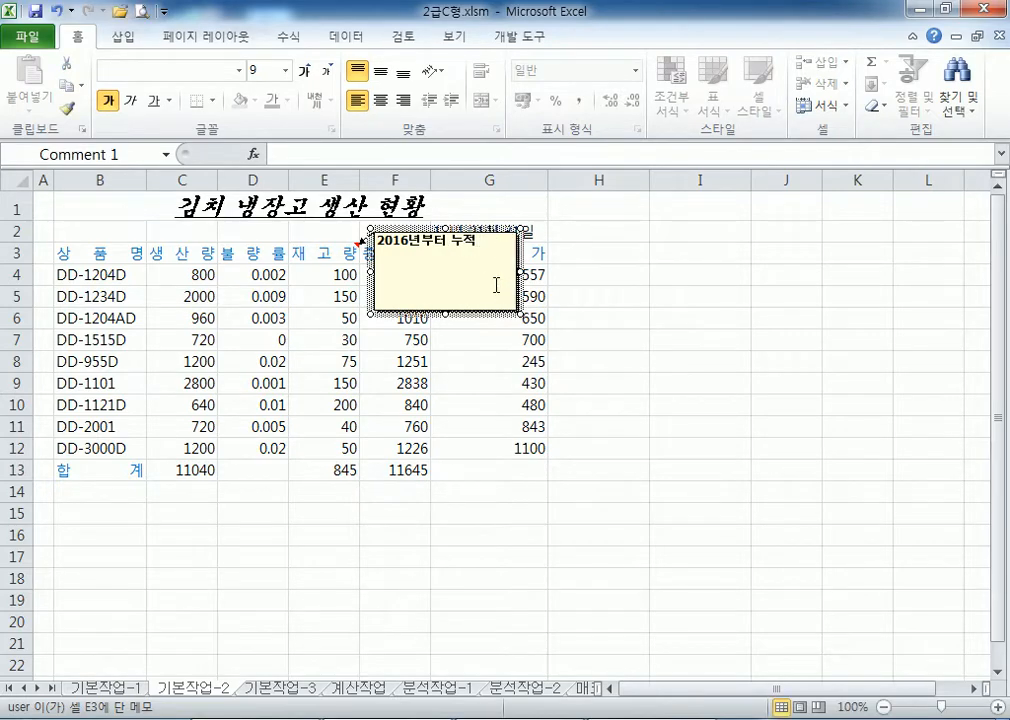
pyautogui.doubleClick(492, 232)
pyautogui.moveTo(540, 31); pyautogui.dragTo(712, 32)
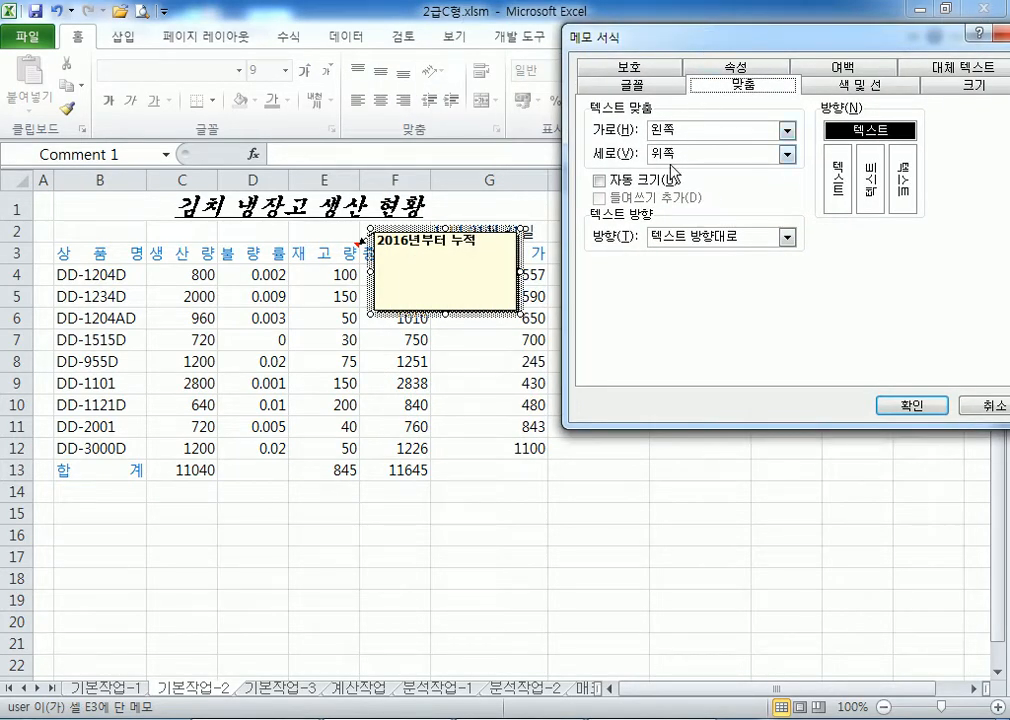
pyautogui.click(622, 183)
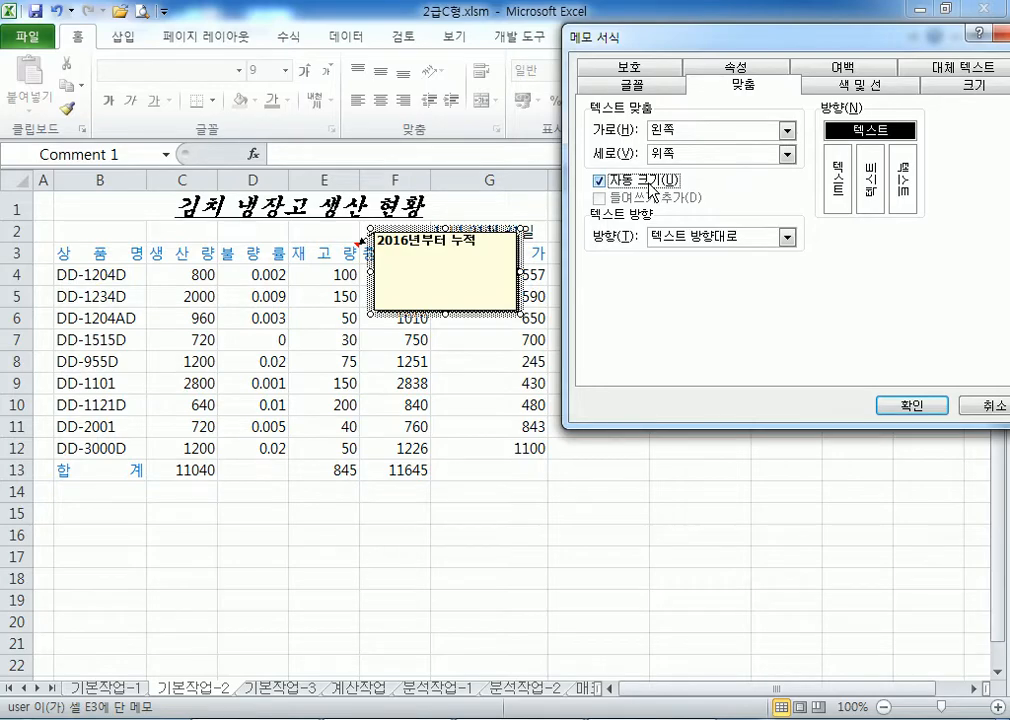
pyautogui.click(650, 183)
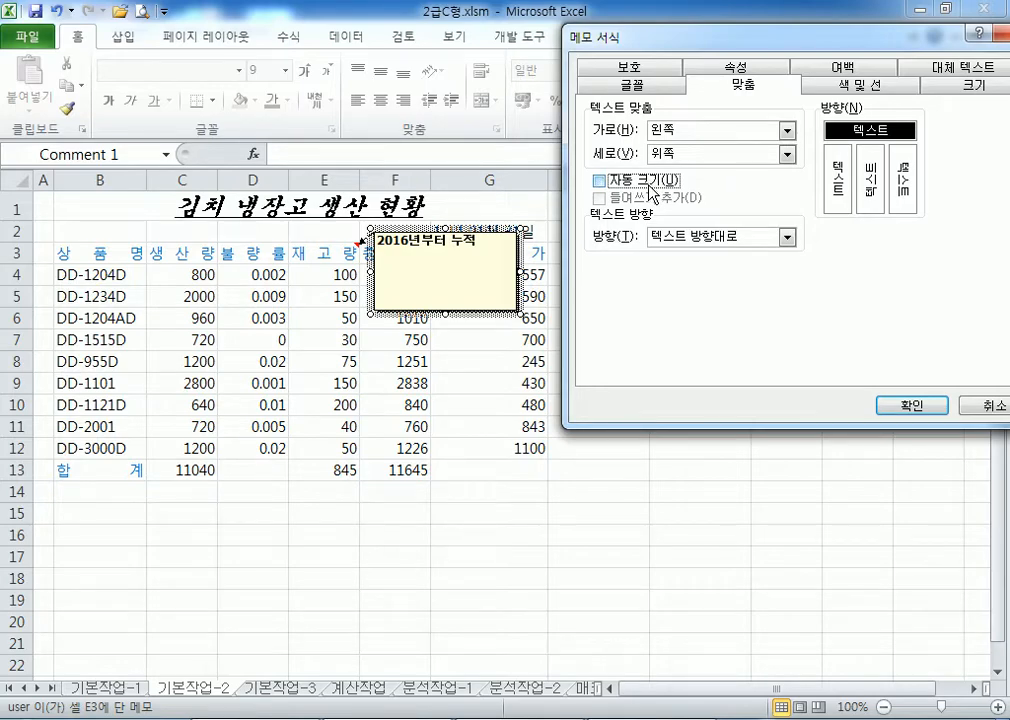
pyautogui.click(644, 88)
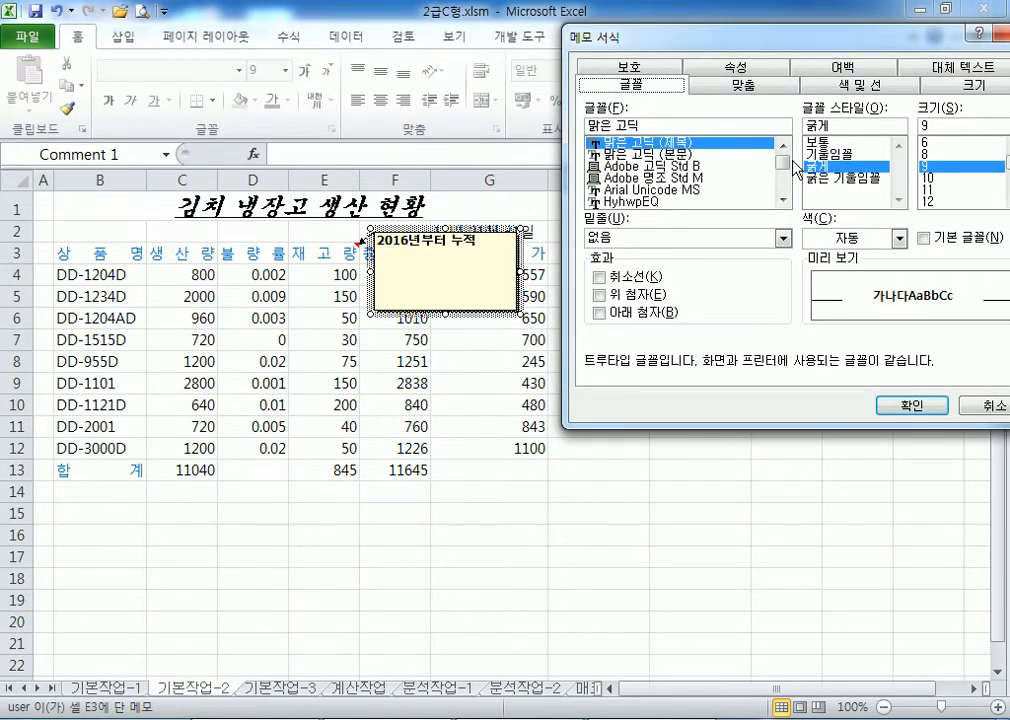
pyautogui.moveTo(780, 167)
pyautogui.mouseDown()
pyautogui.moveTo(782, 176)
pyautogui.moveTo(783, 153)
pyautogui.moveTo(781, 190)
pyautogui.moveTo(782, 168)
pyautogui.mouseUp()
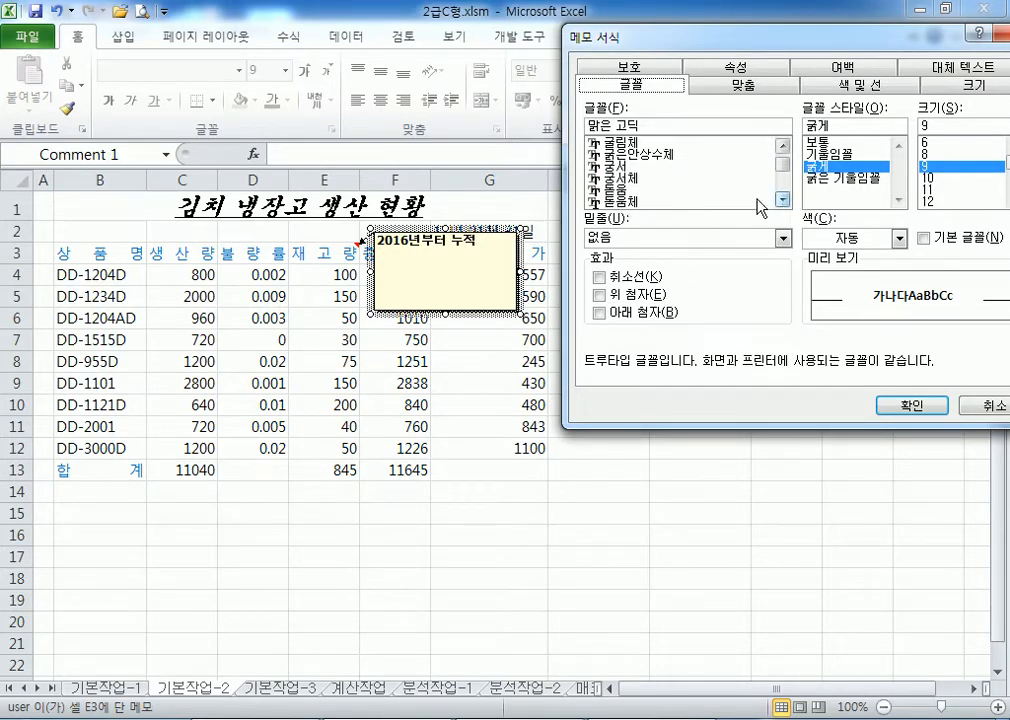
pyautogui.click(645, 203)
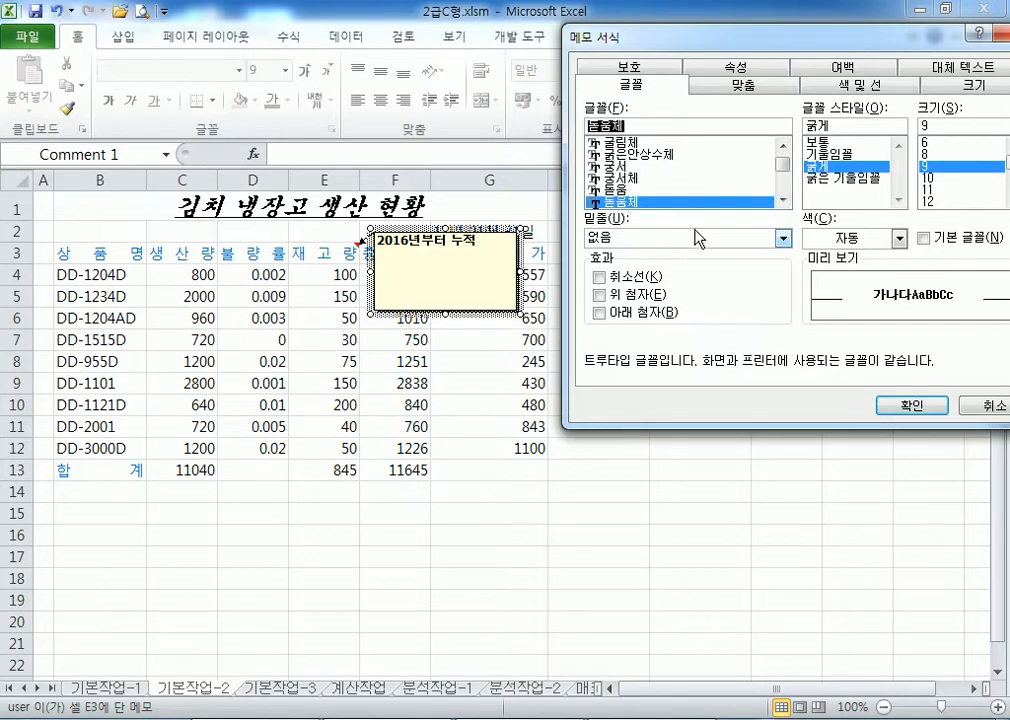
pyautogui.click(928, 190)
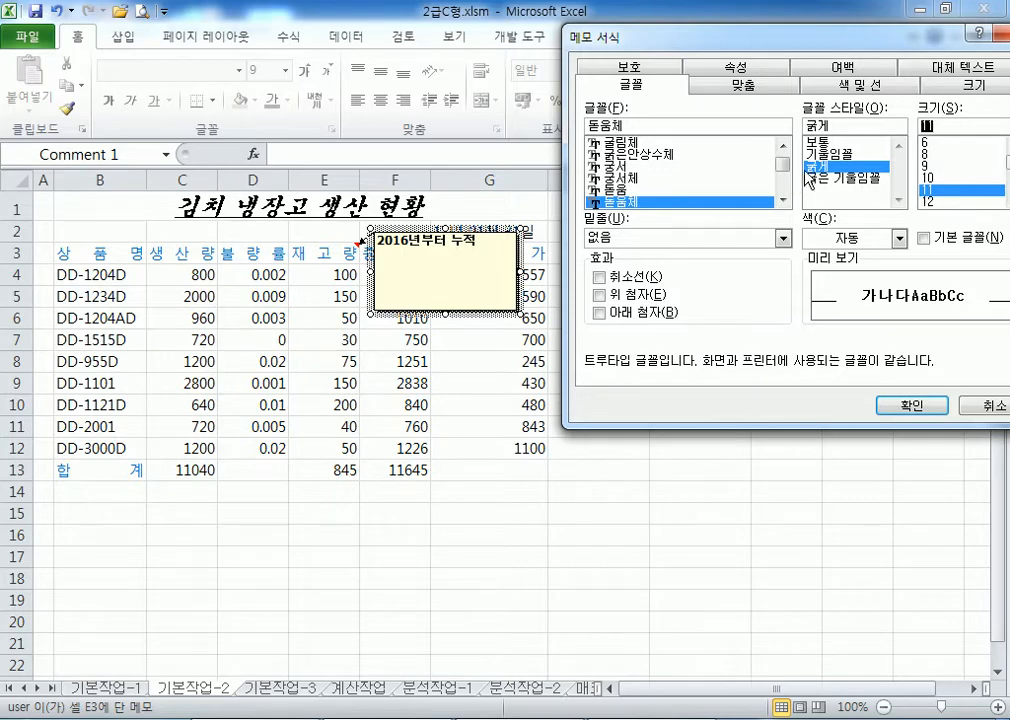
pyautogui.click(807, 238)
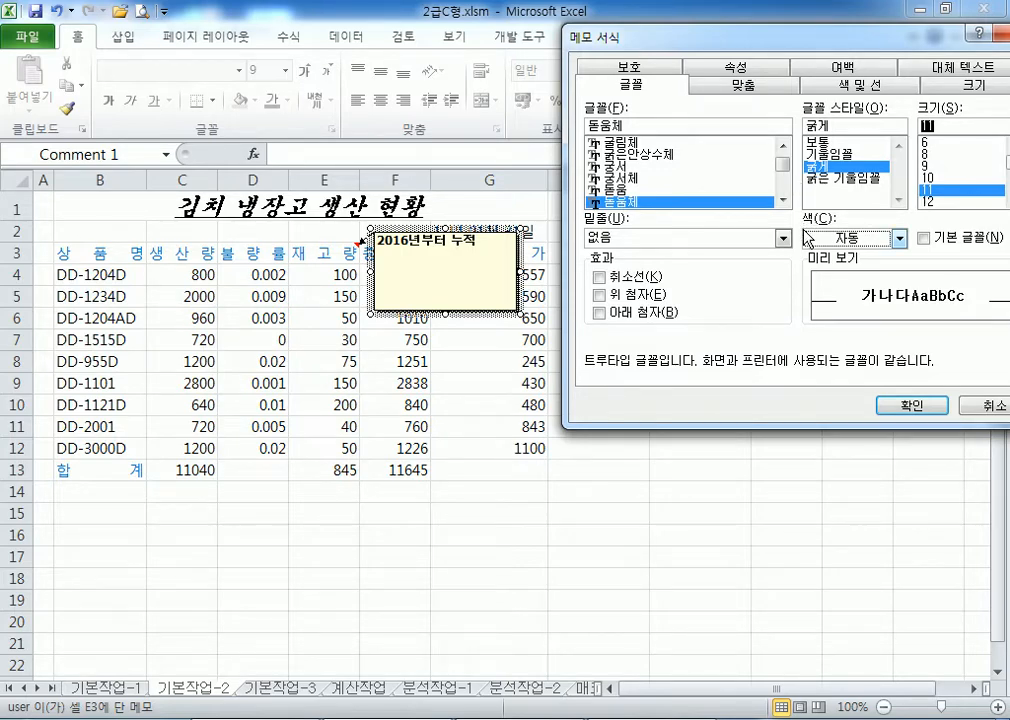
# Set the comment's fill color to yellow and apply the comment formatting
pyautogui.click(770, 88)
pyautogui.click(842, 90)
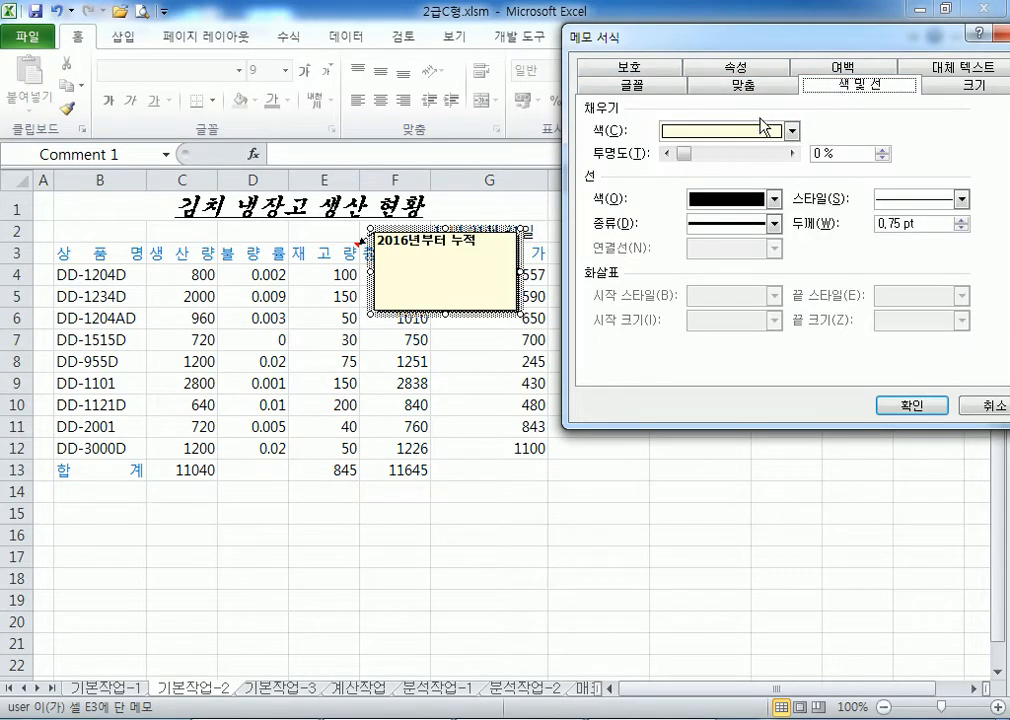
pyautogui.click(733, 138)
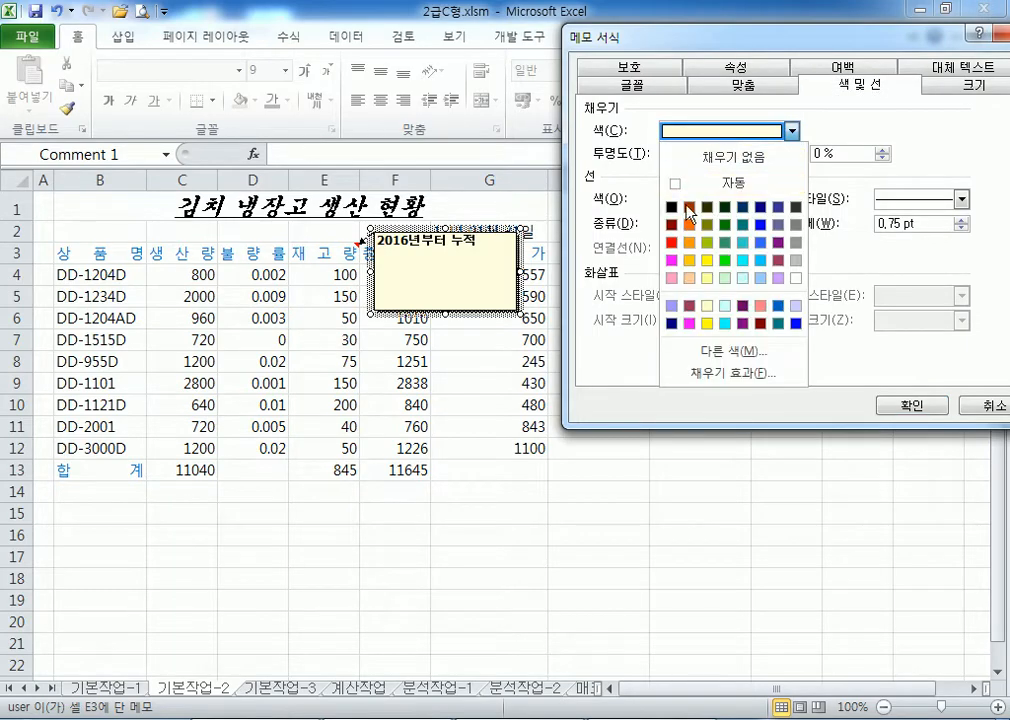
pyautogui.click(708, 323)
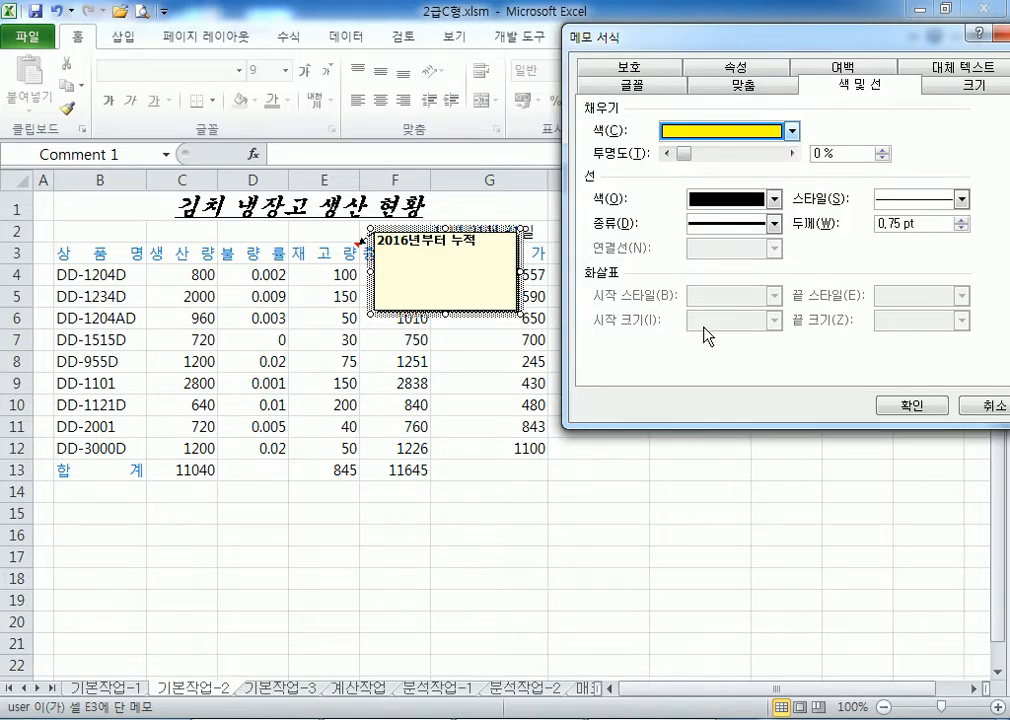
pyautogui.click(880, 405)
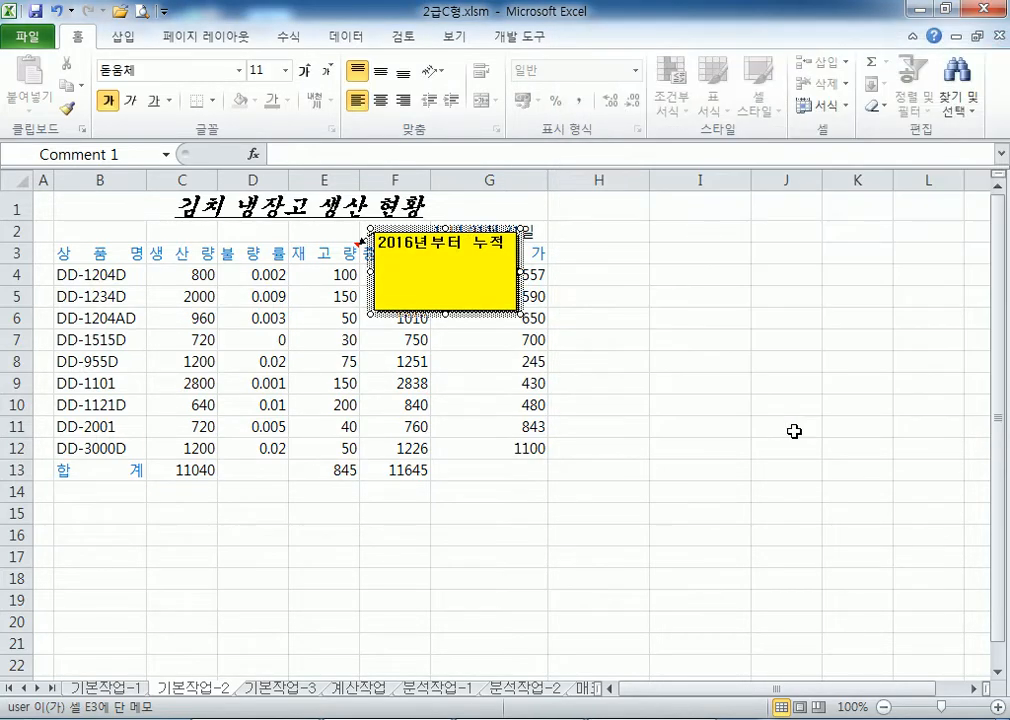
# Hide the comment on cell E3 and show it again
pyautogui.rightClick(503, 234)
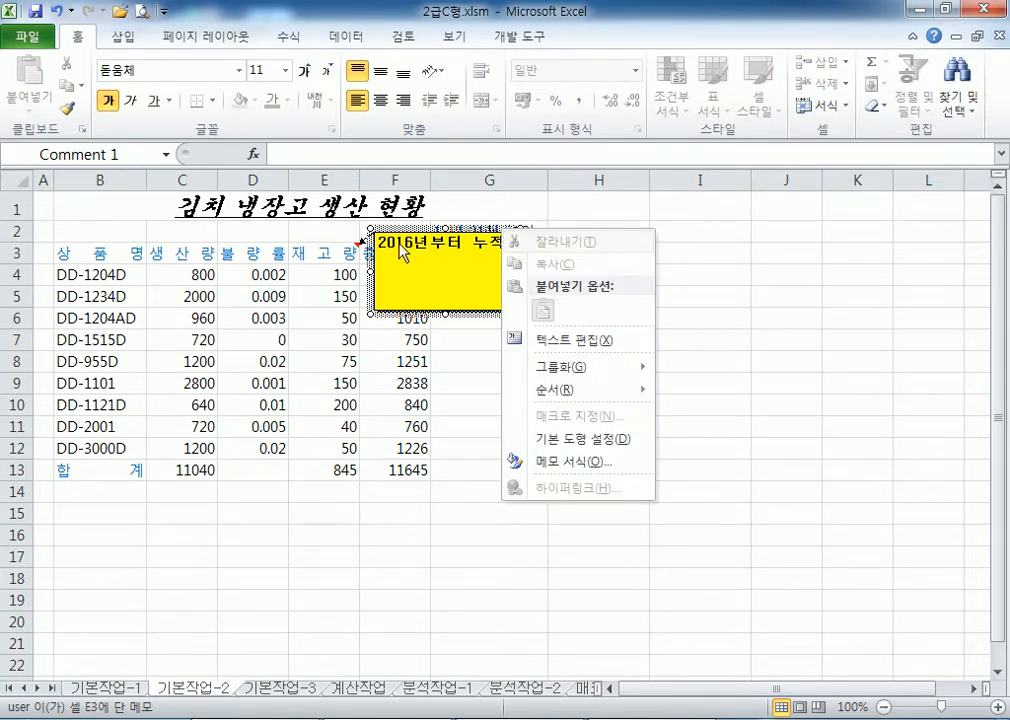
pyautogui.click(316, 250)
pyautogui.rightClick(313, 250)
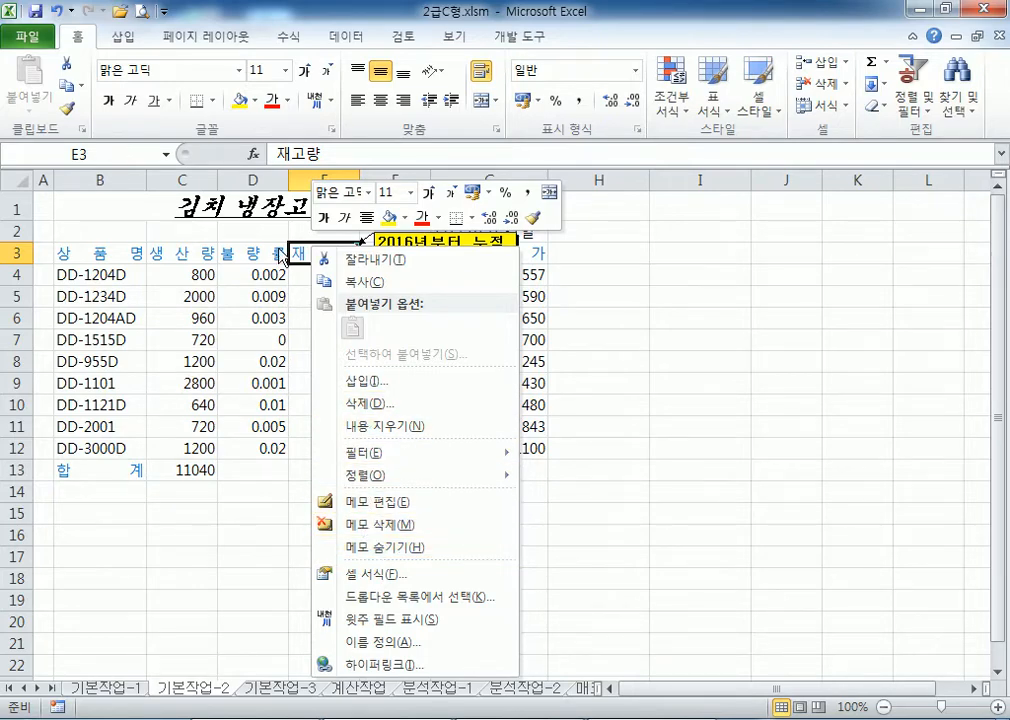
pyautogui.click(690, 292)
pyautogui.click(690, 292)
pyautogui.click(299, 252)
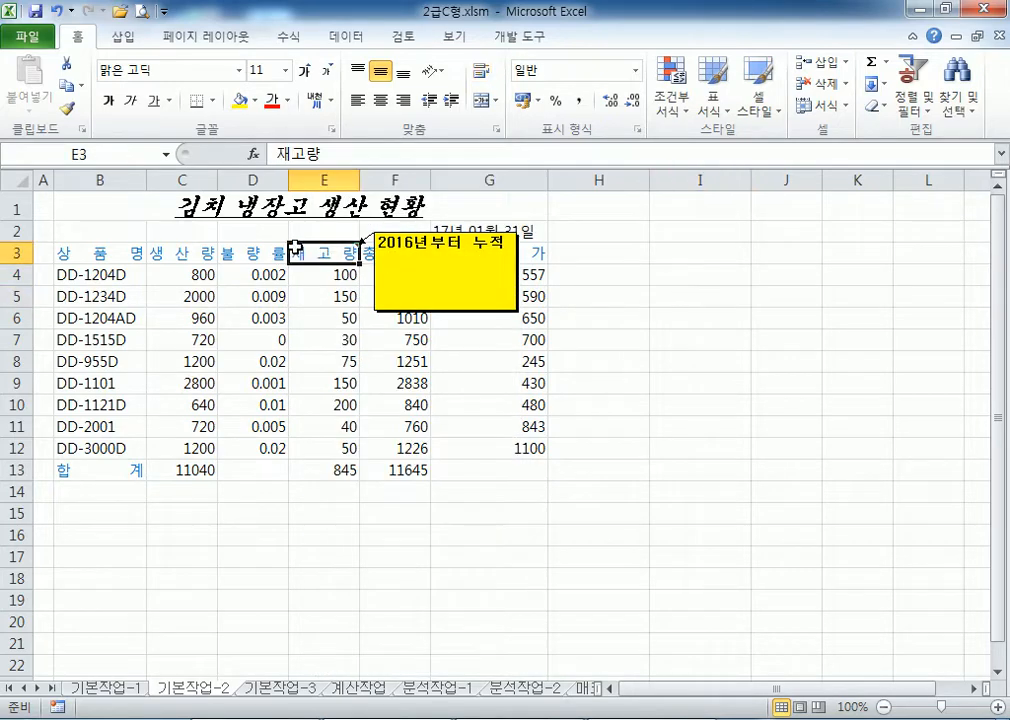
pyautogui.rightClick(322, 250)
pyautogui.click(390, 550)
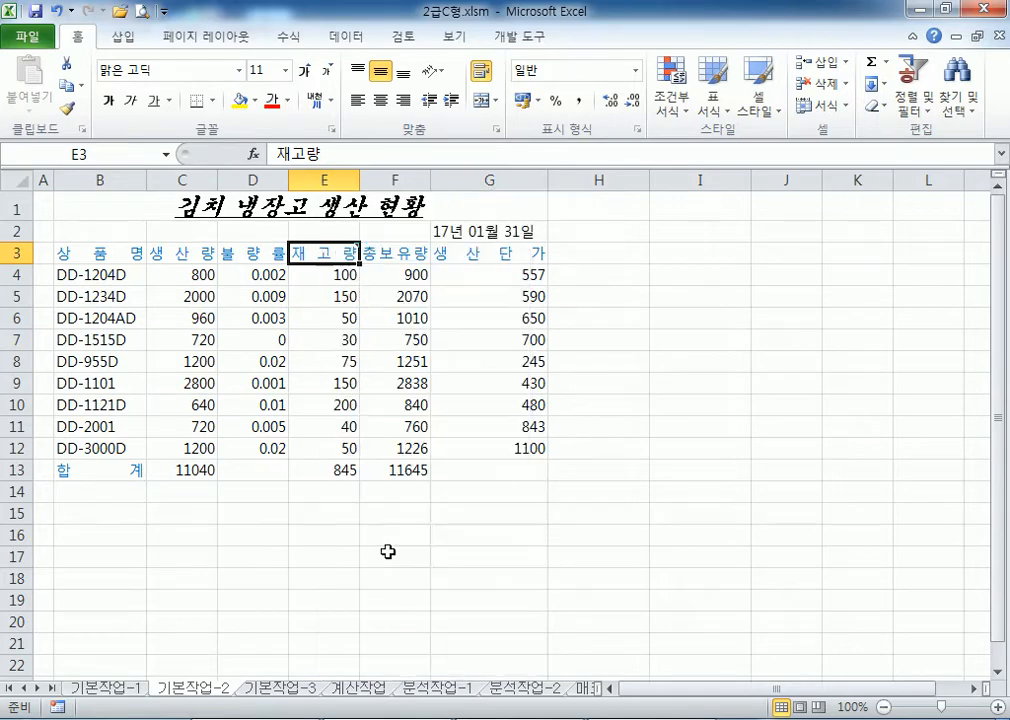
pyautogui.rightClick(321, 264)
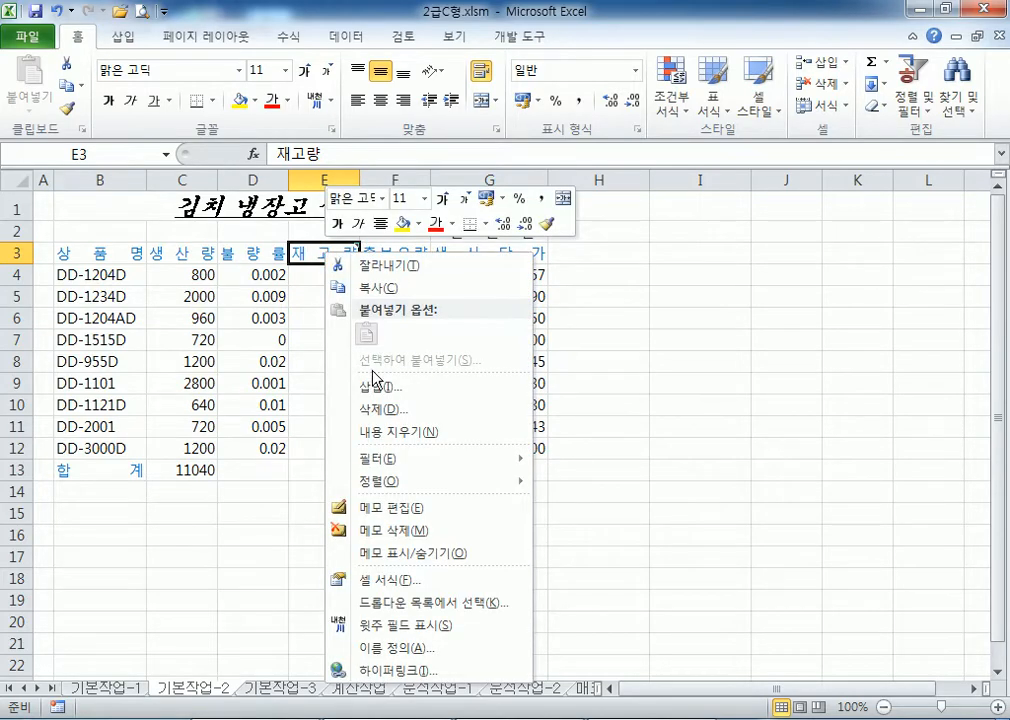
pyautogui.click(394, 553)
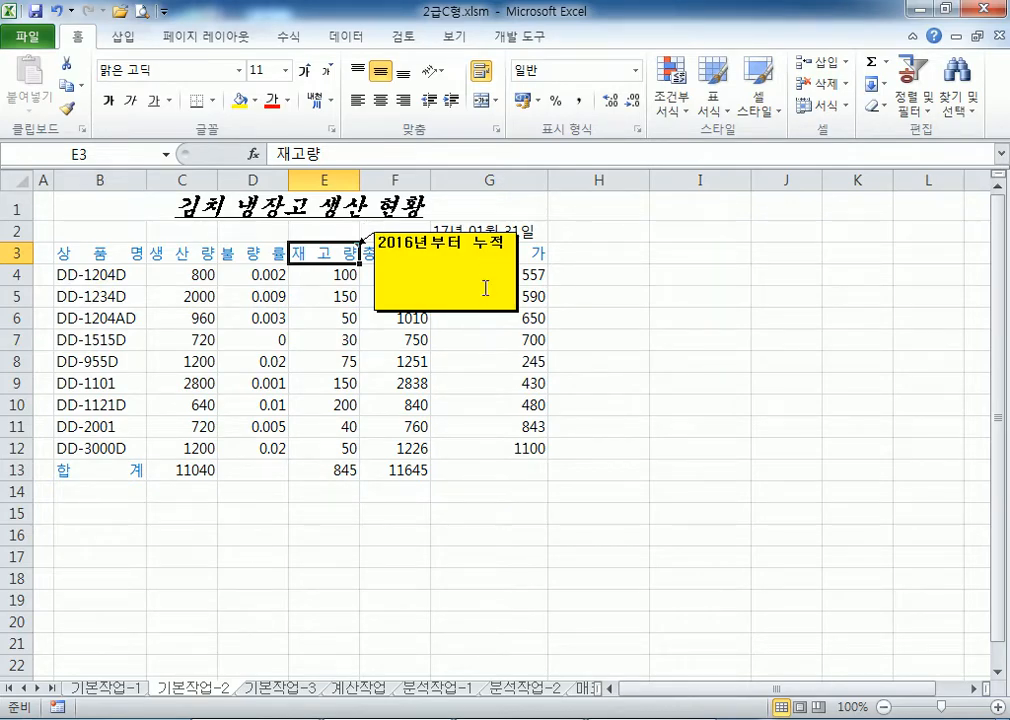
# Switch the display of all comments (메모 모두 표시) off and back on
pyautogui.click(403, 36)
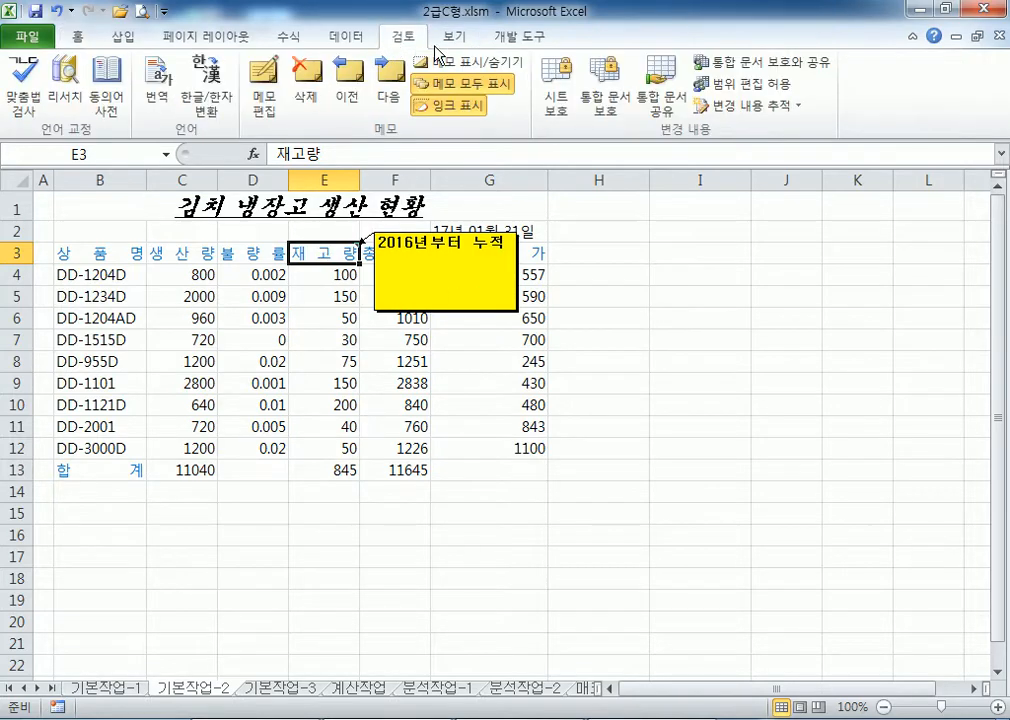
pyautogui.click(456, 88)
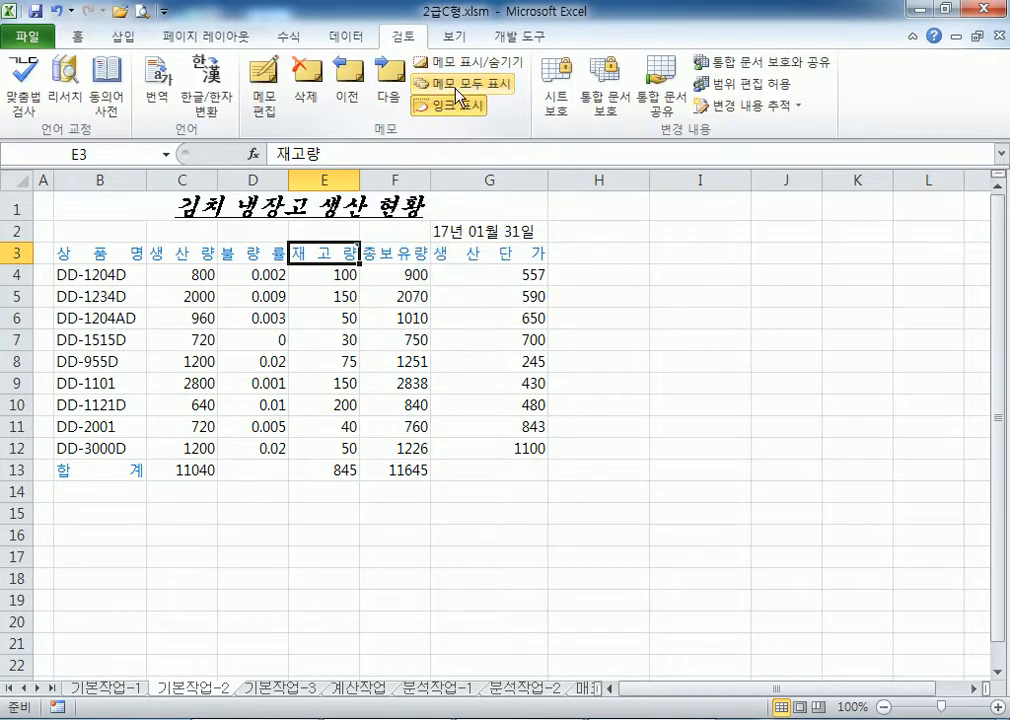
pyautogui.click(456, 88)
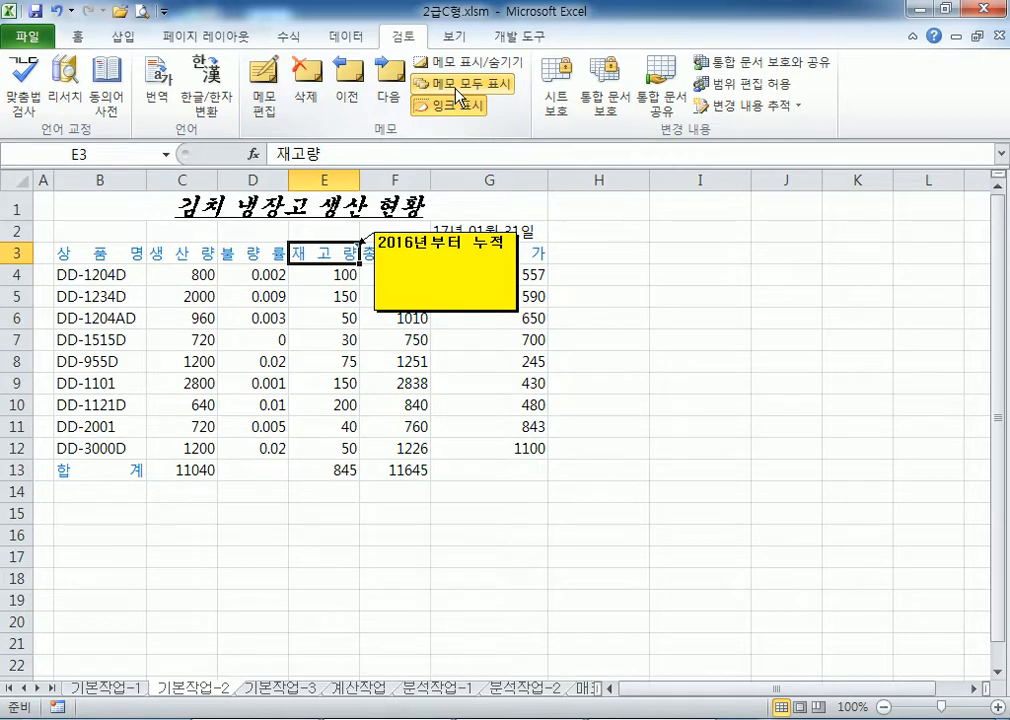
# Check the automatic size option (자동 크기) in the alignment settings of the E3 comment and close the format settings
pyautogui.click(378, 233)
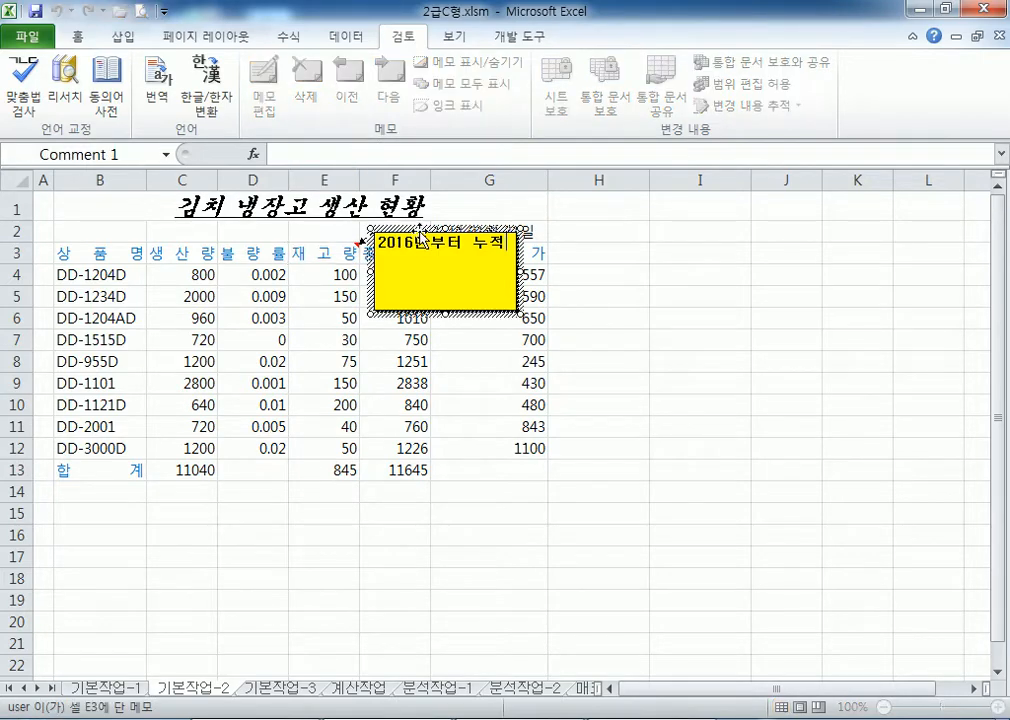
pyautogui.doubleClick(447, 240)
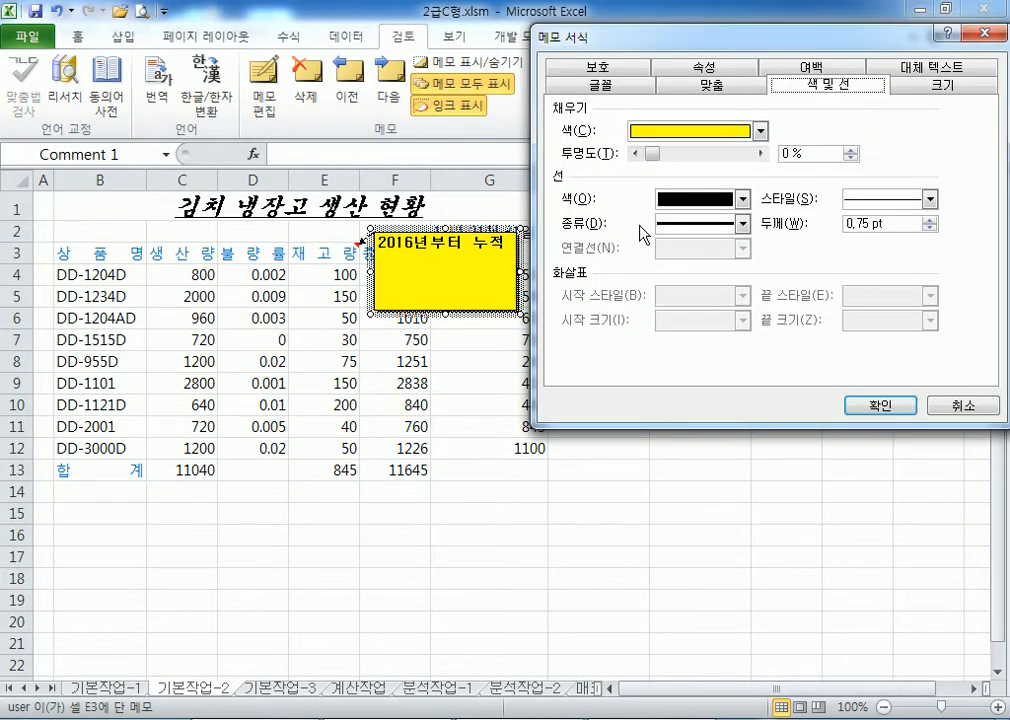
pyautogui.click(705, 84)
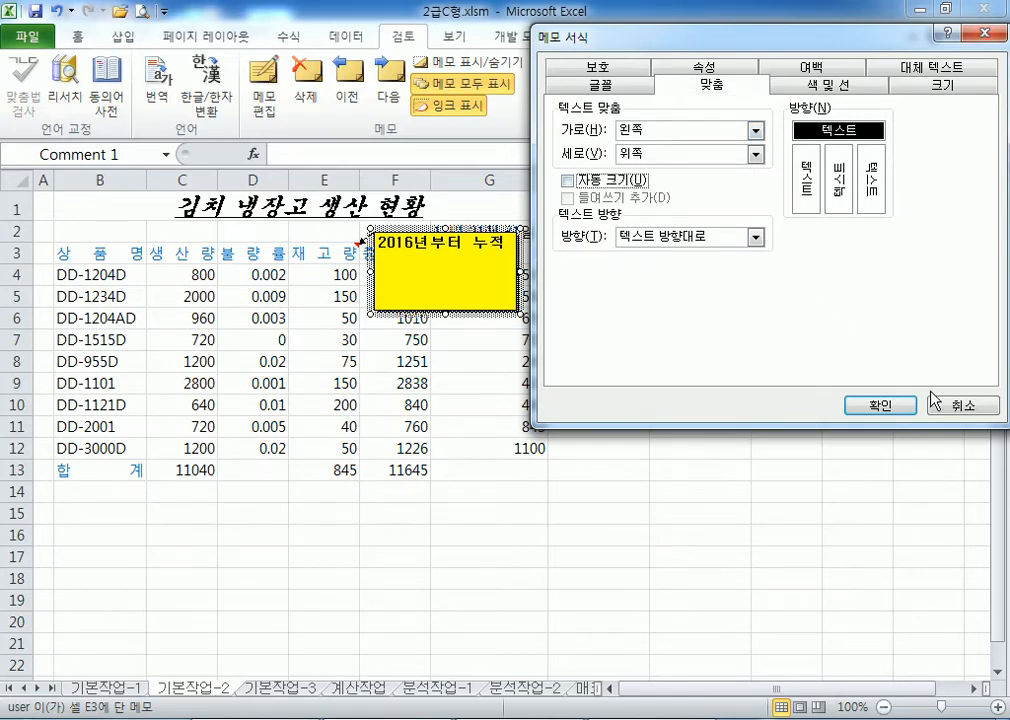
pyautogui.click(892, 407)
pyautogui.click(706, 317)
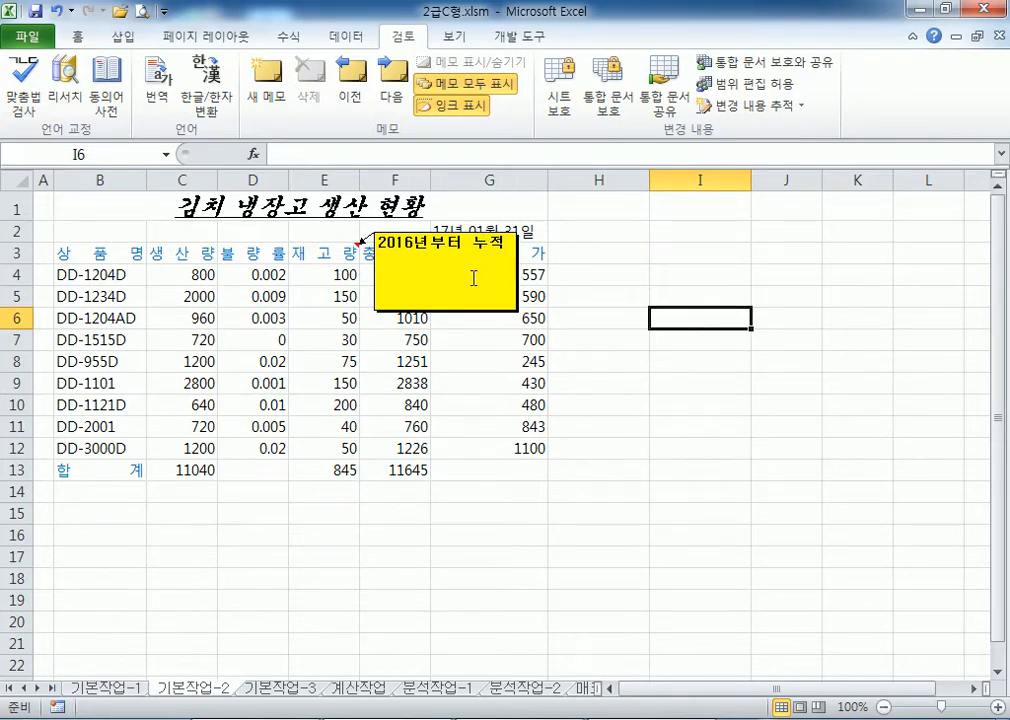
pyautogui.click(455, 312)
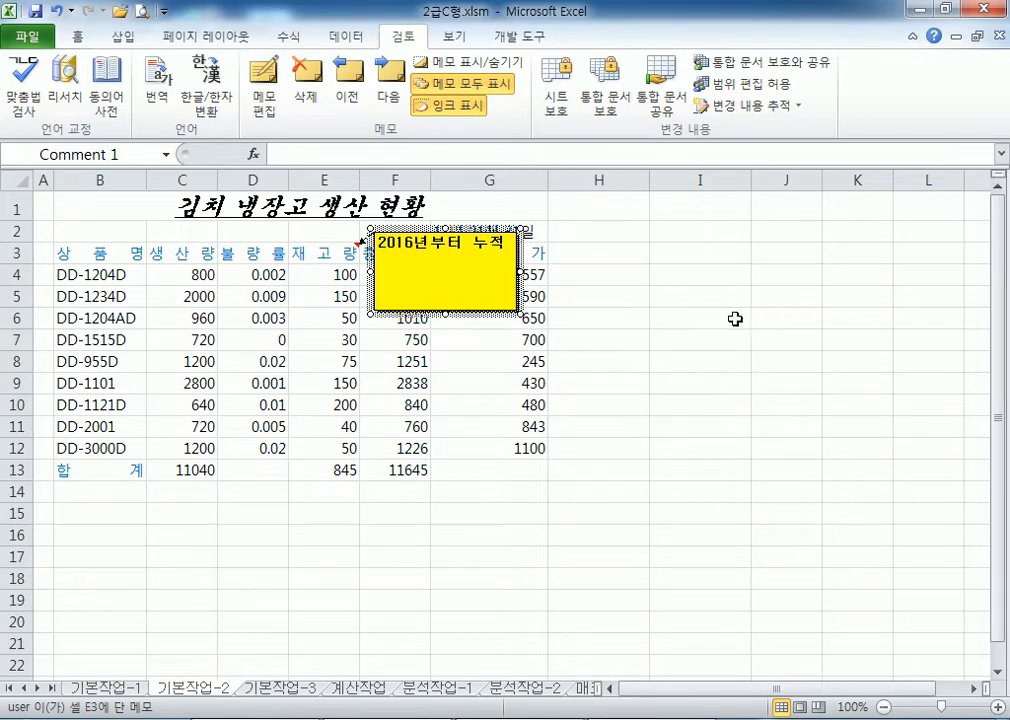
pyautogui.click(783, 318)
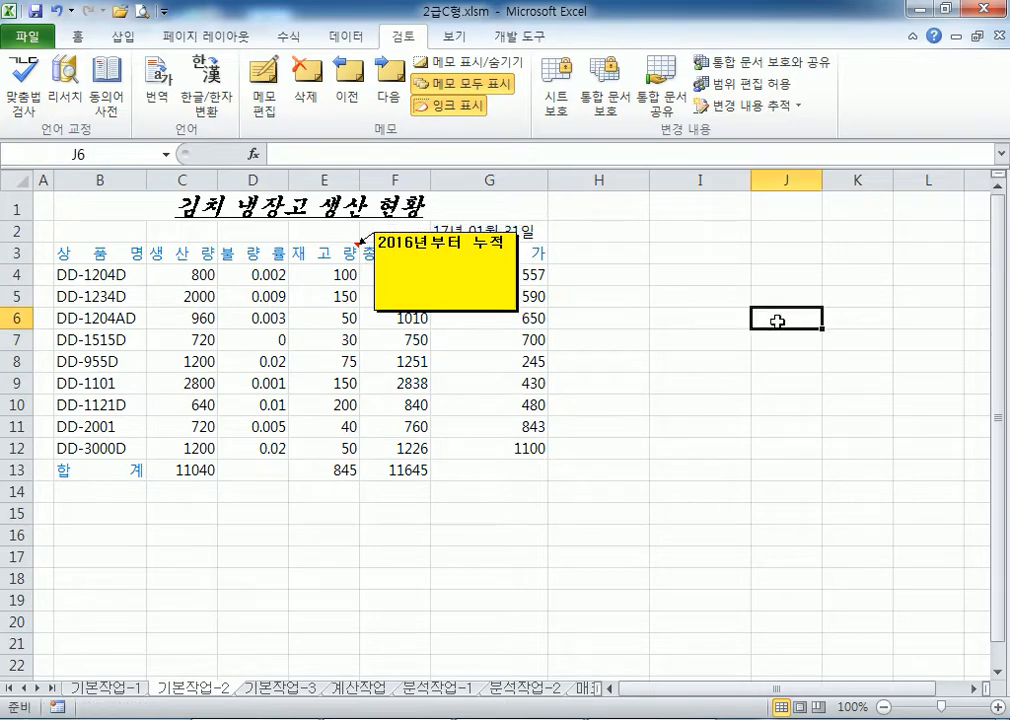
# Apply all borders (모든 테두리) and a thick box border (굵은 상자 테두리) to the range B3:G13
pyautogui.click(77, 259)
pyautogui.moveTo(77, 259); pyautogui.dragTo(493, 469)
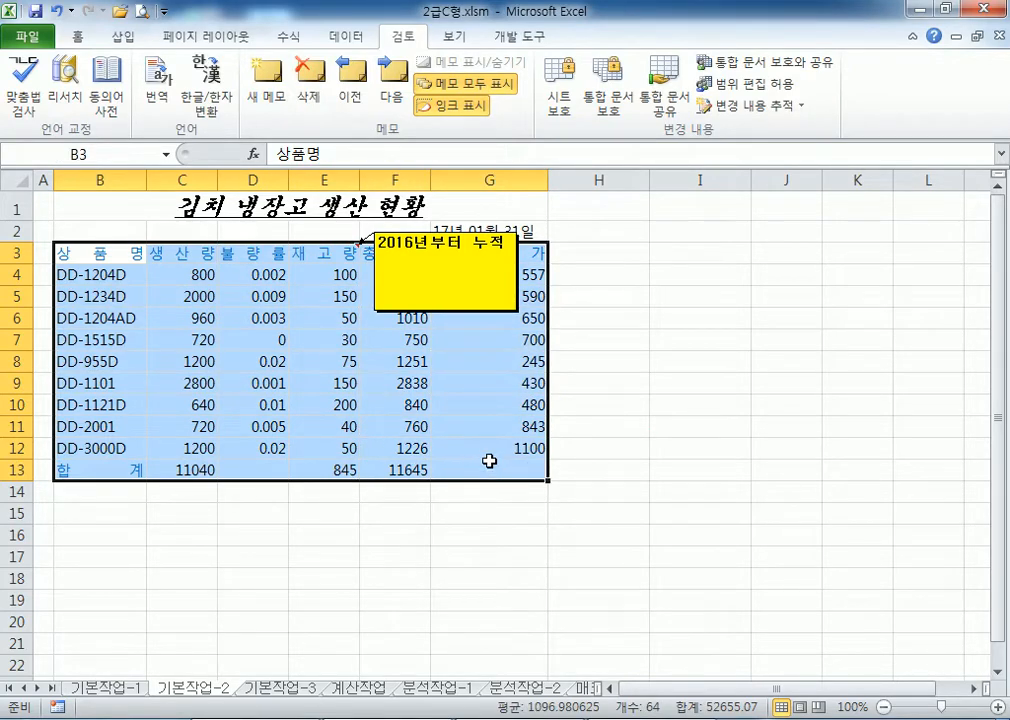
pyautogui.click(78, 37)
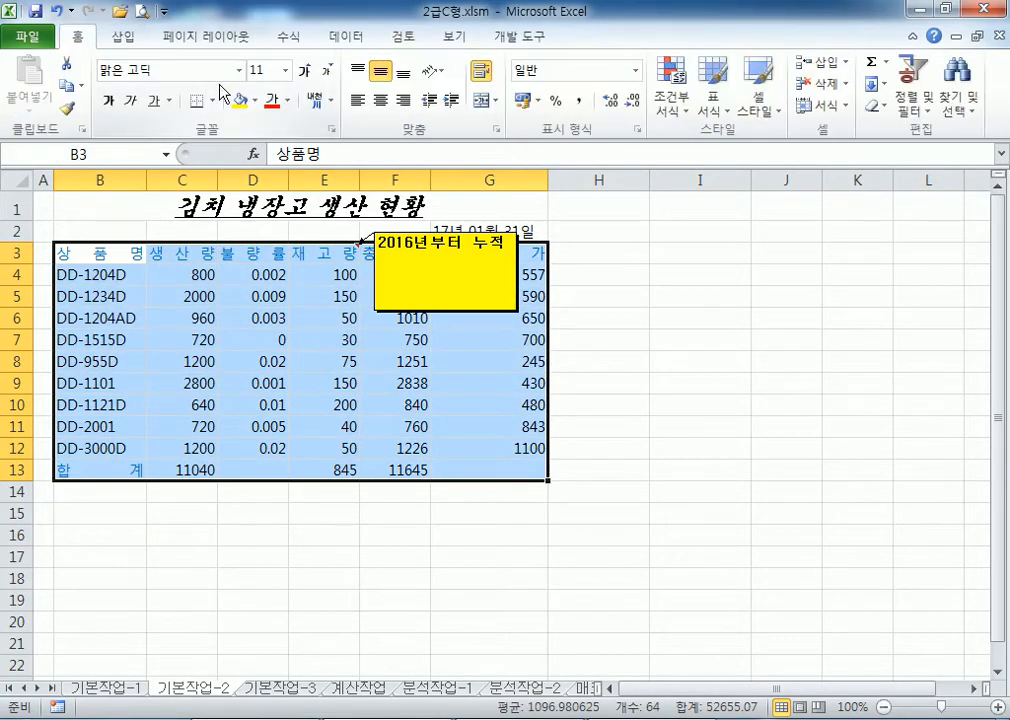
pyautogui.click(212, 101)
pyautogui.click(181, 213)
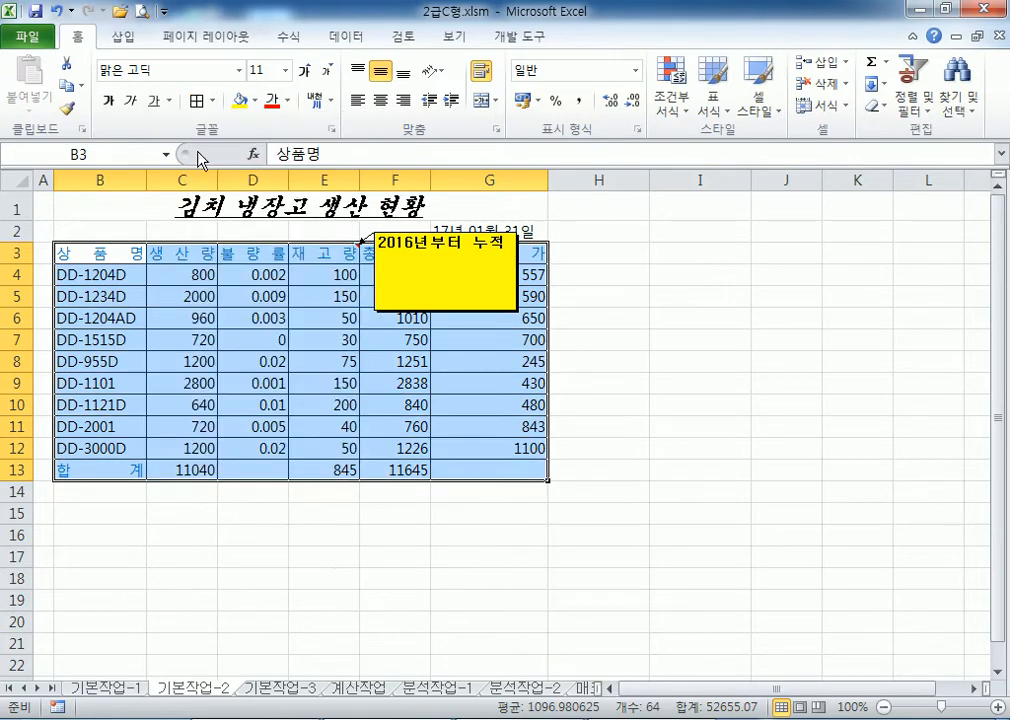
pyautogui.click(212, 101)
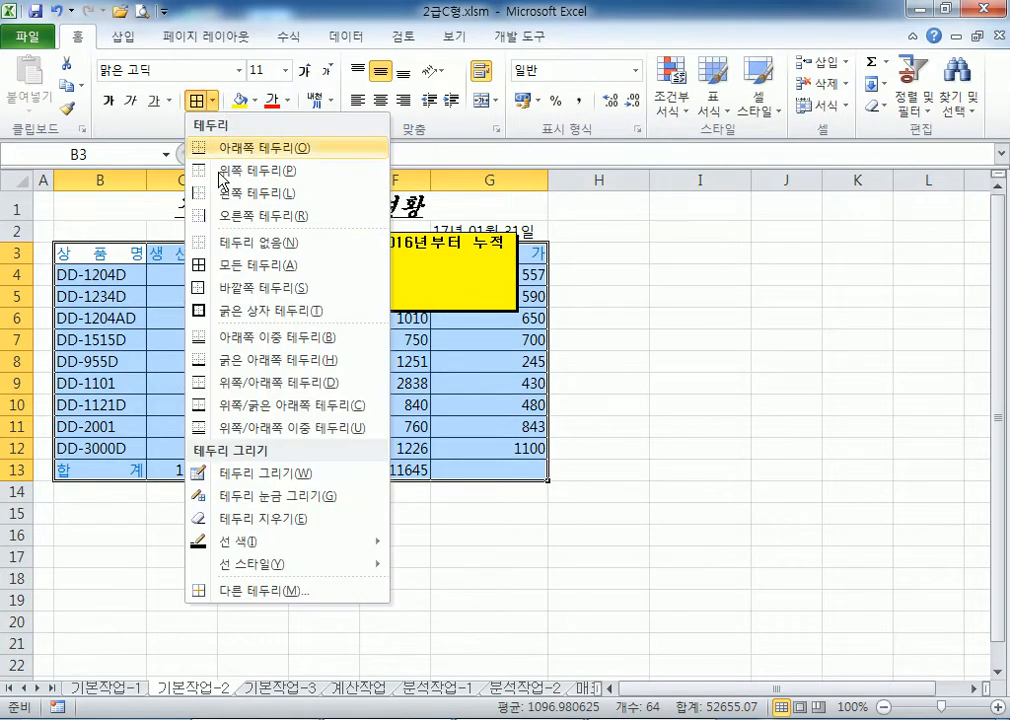
pyautogui.click(223, 312)
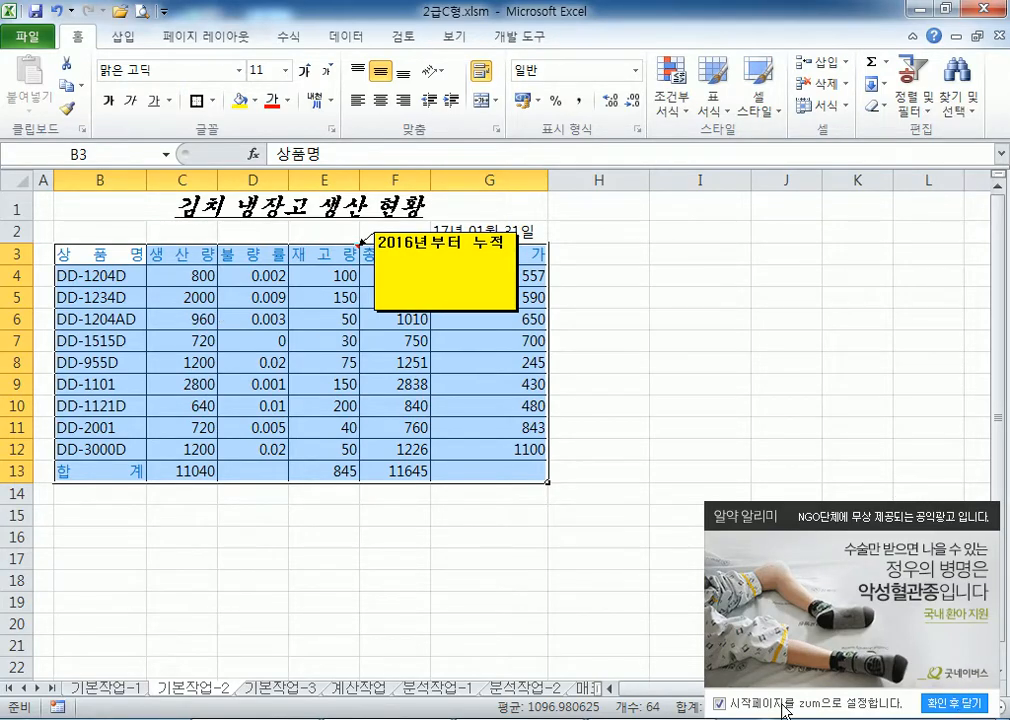
# Decline the zum start page setting in the advertisement pop-up, close it and deselect the bordered table
pyautogui.click(720, 703)
pyautogui.click(968, 703)
pyautogui.click(480, 409)
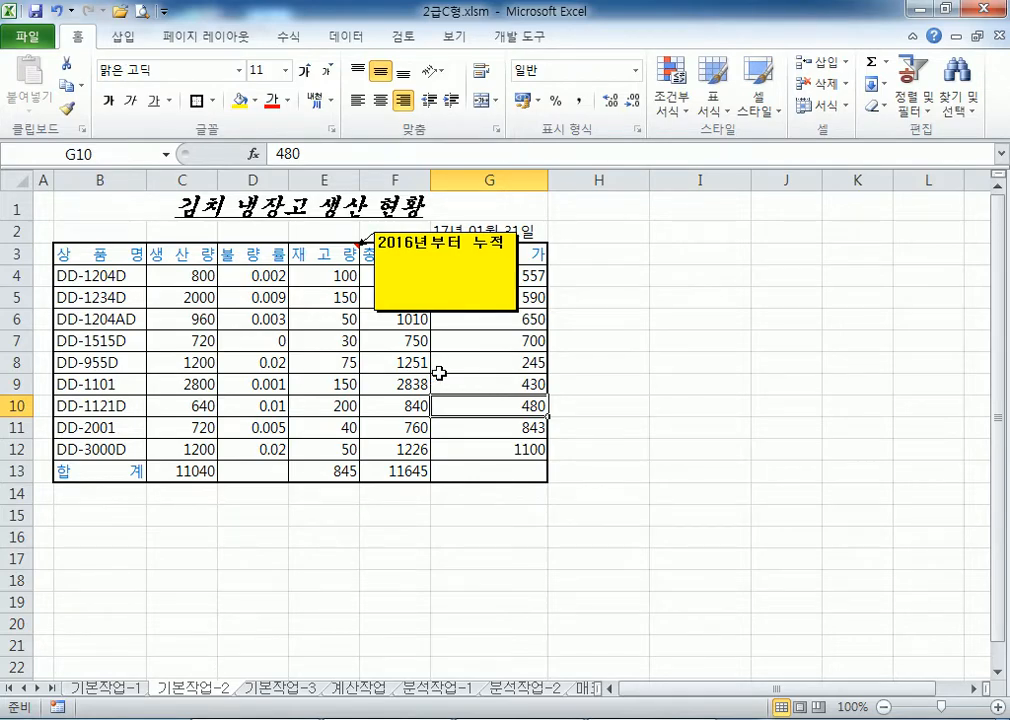
pyautogui.click(481, 317)
pyautogui.click(419, 400)
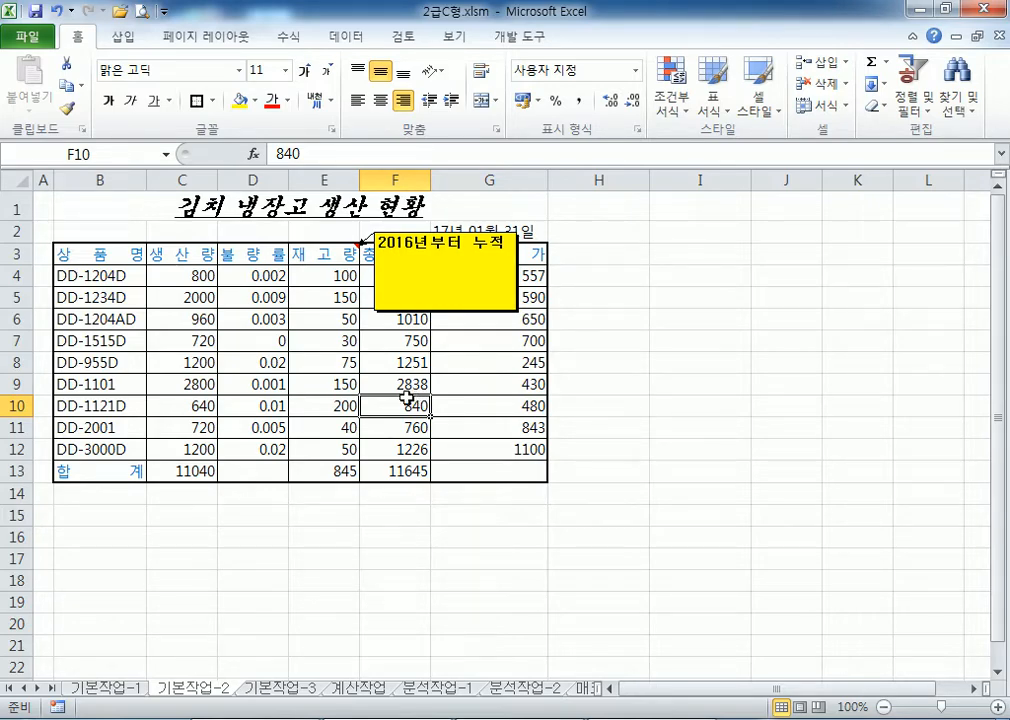
# Copy the part-time pay table in K22:R31 on the 기본작업-3 sheet
pyautogui.click(290, 689)
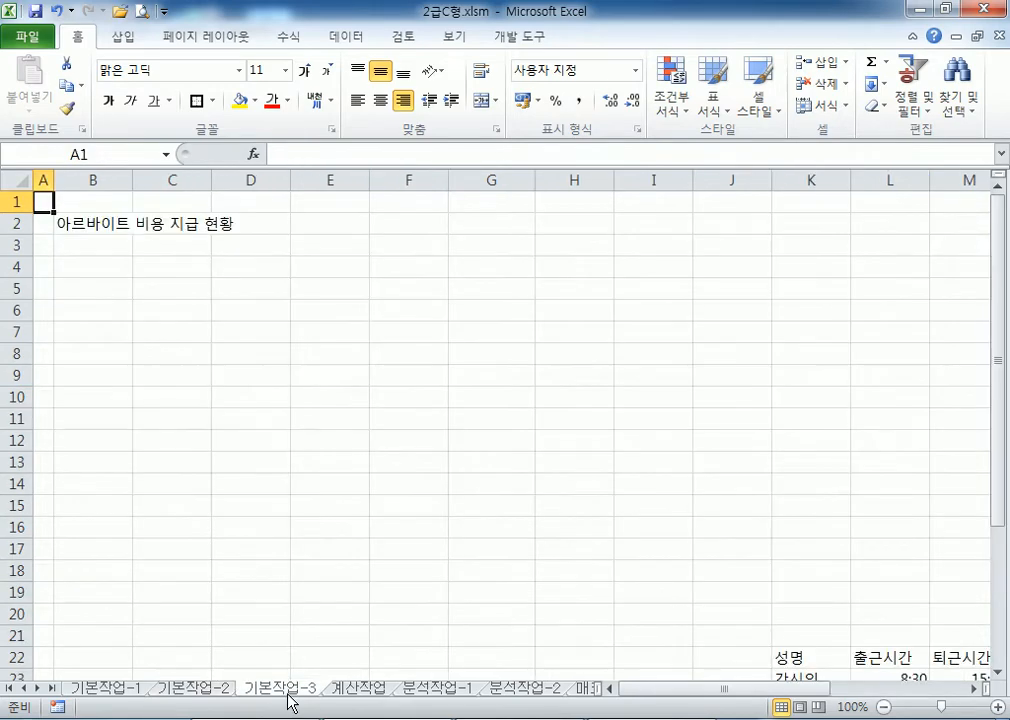
pyautogui.scroll(-2, 652, 541)
pyautogui.scroll(-2, 859, 534)
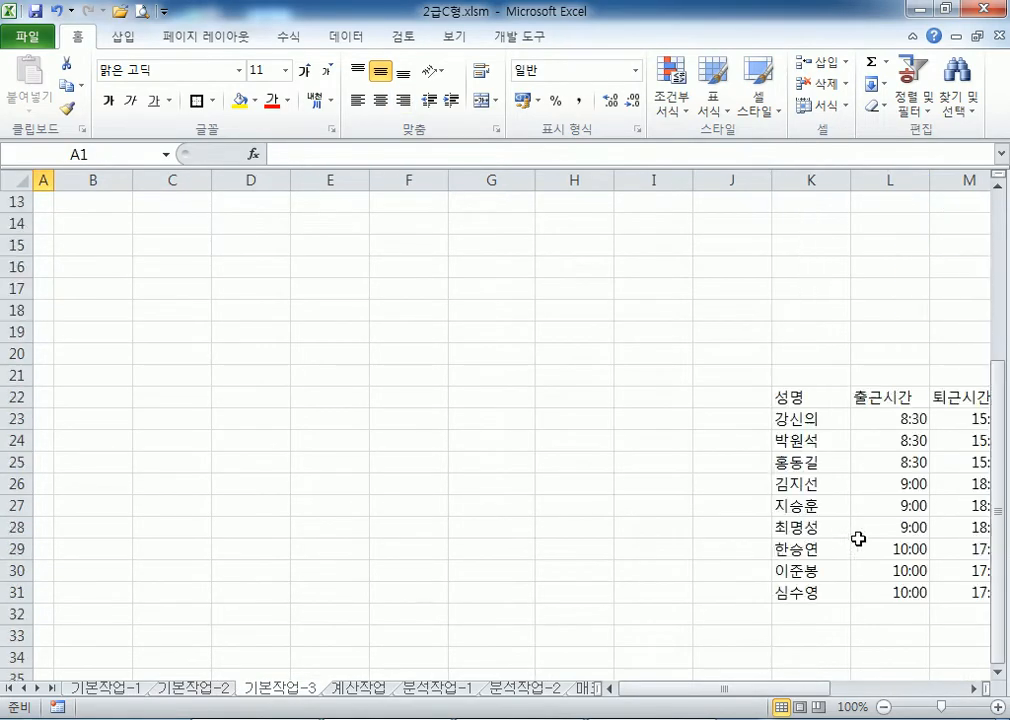
pyautogui.scroll(3, 869, 516)
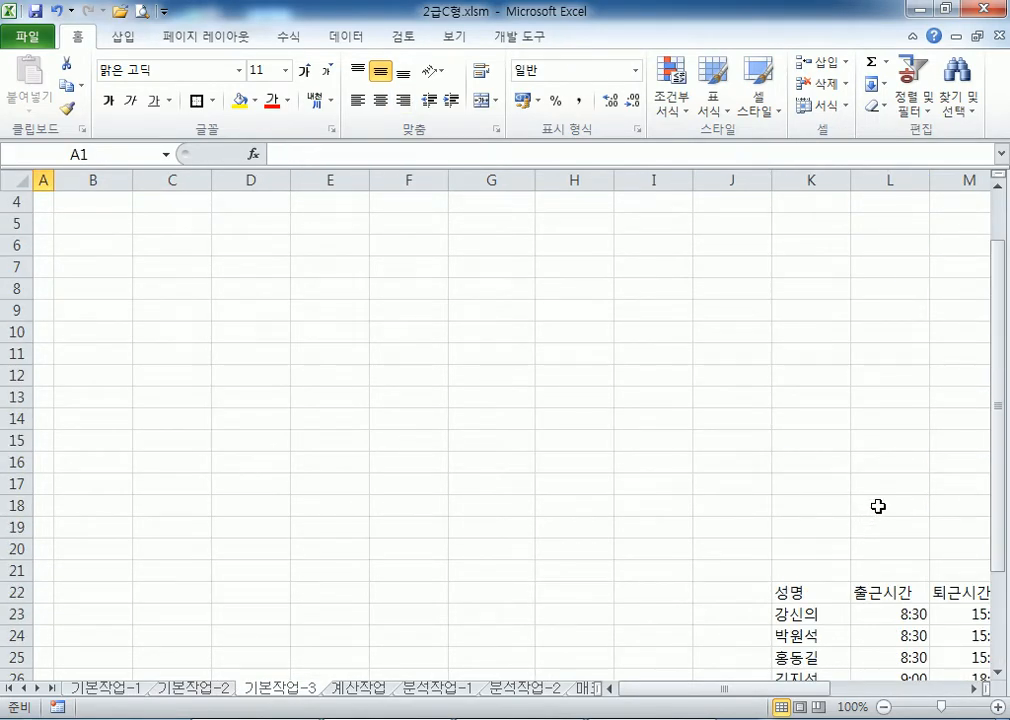
pyautogui.scroll(-3, 801, 570)
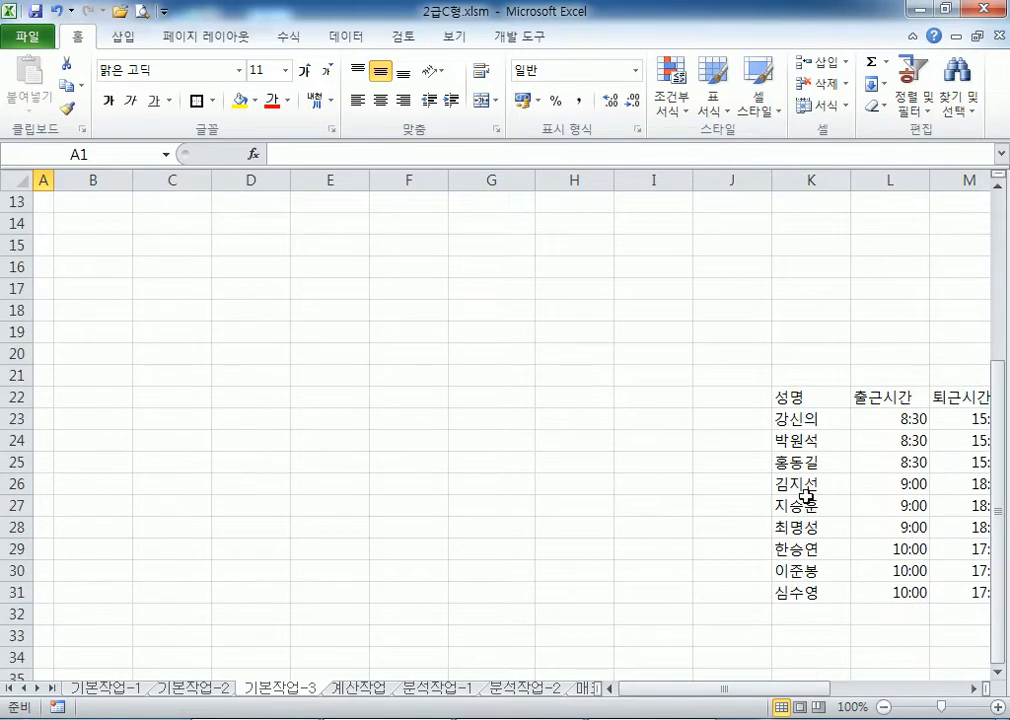
pyautogui.moveTo(806, 397); pyautogui.dragTo(849, 595)
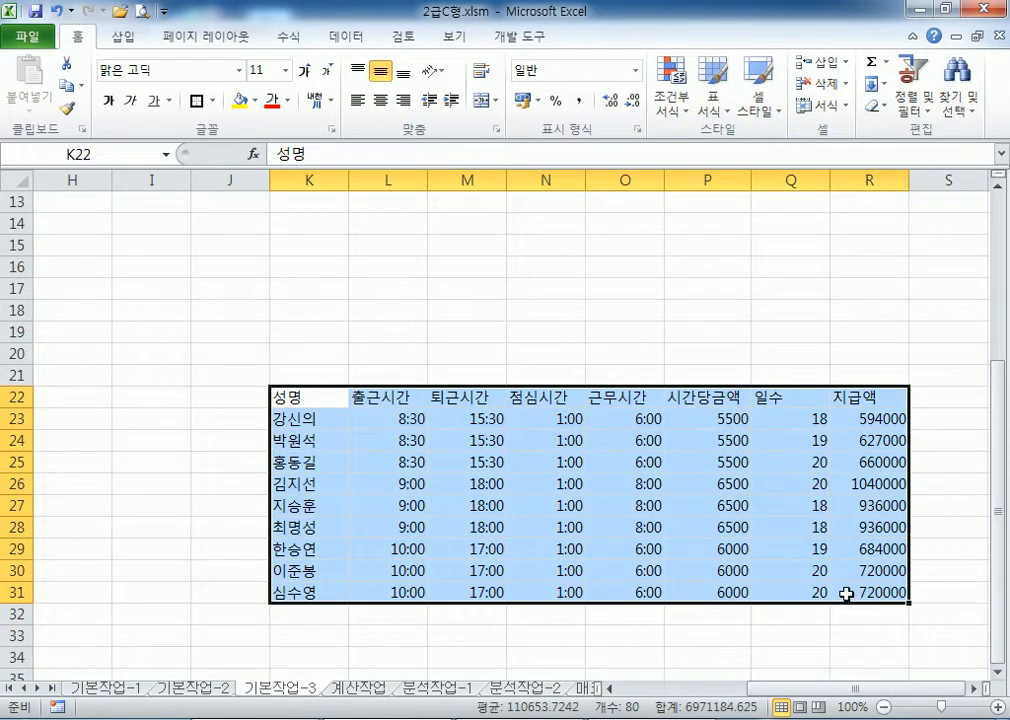
pyautogui.rightClick(546, 400)
pyautogui.click(590, 57)
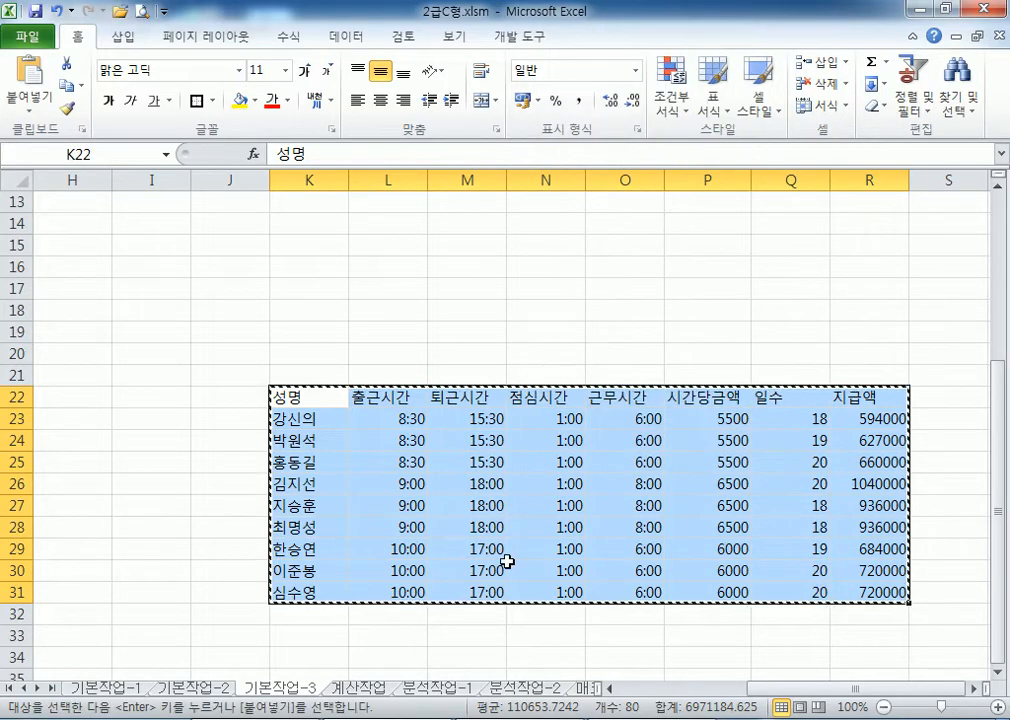
# Examine the available paste options for the copied table at cell B4, previewing the linked picture option (연결된 그림)
pyautogui.moveTo(806, 700); pyautogui.dragTo(611, 684)
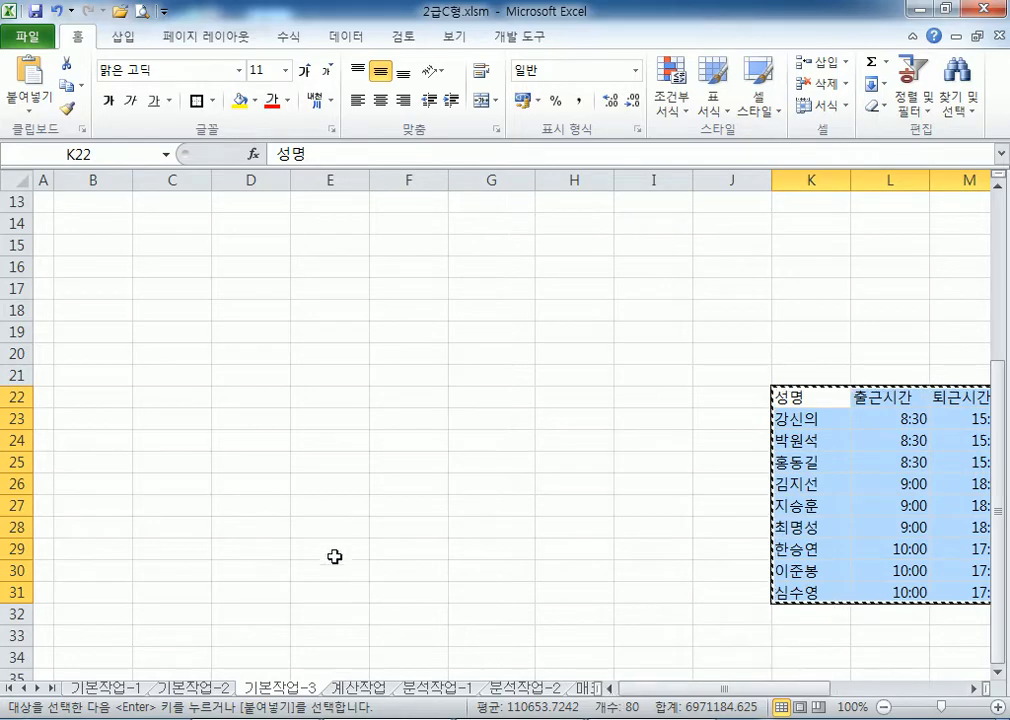
pyautogui.scroll(4, 329, 545)
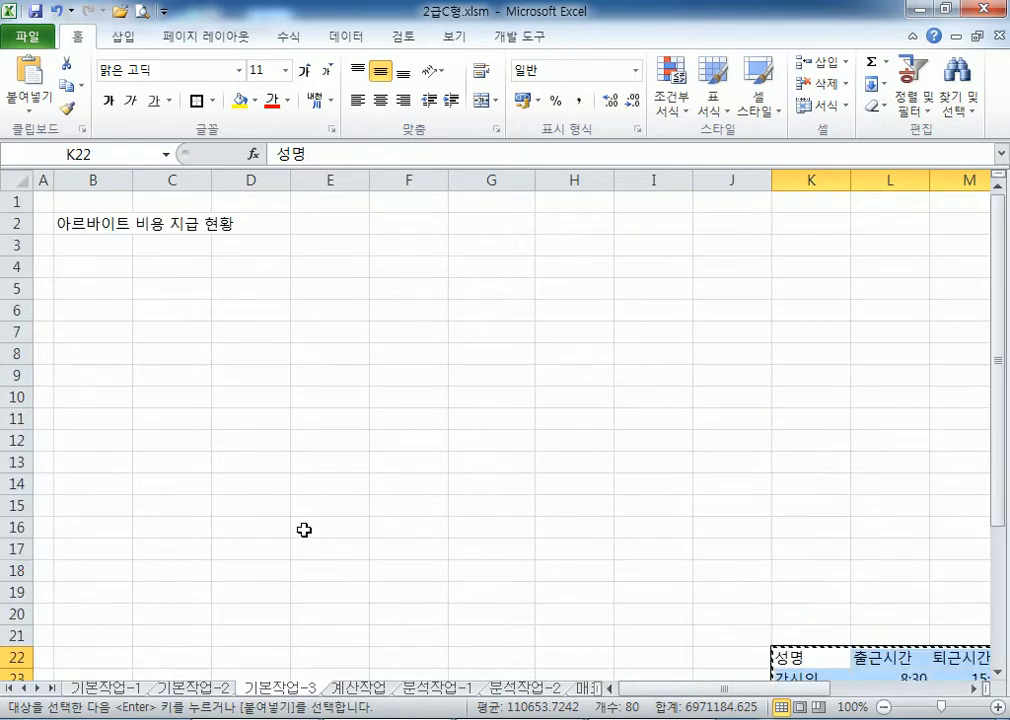
pyautogui.click(81, 267)
pyautogui.rightClick(79, 270)
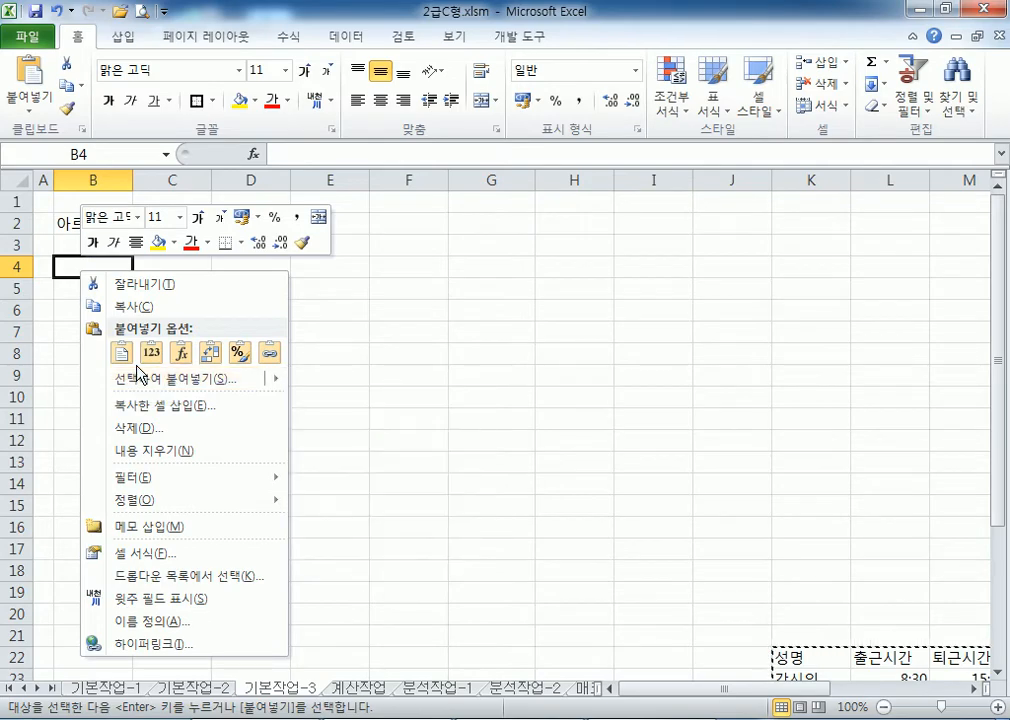
pyautogui.click(30, 104)
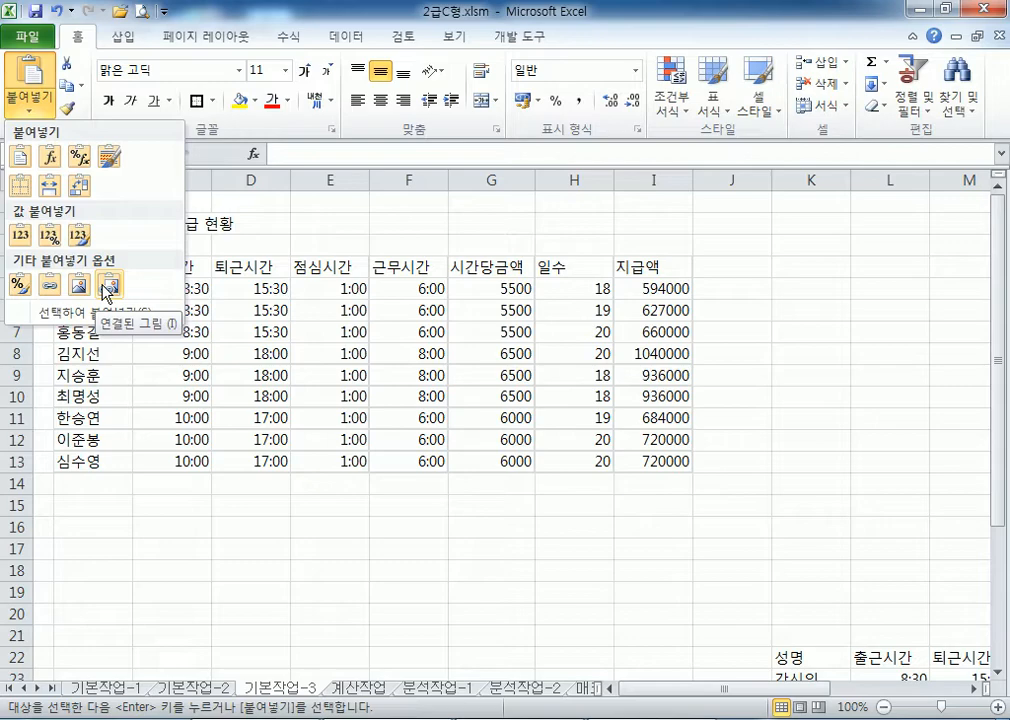
pyautogui.click(33, 108)
pyautogui.click(33, 110)
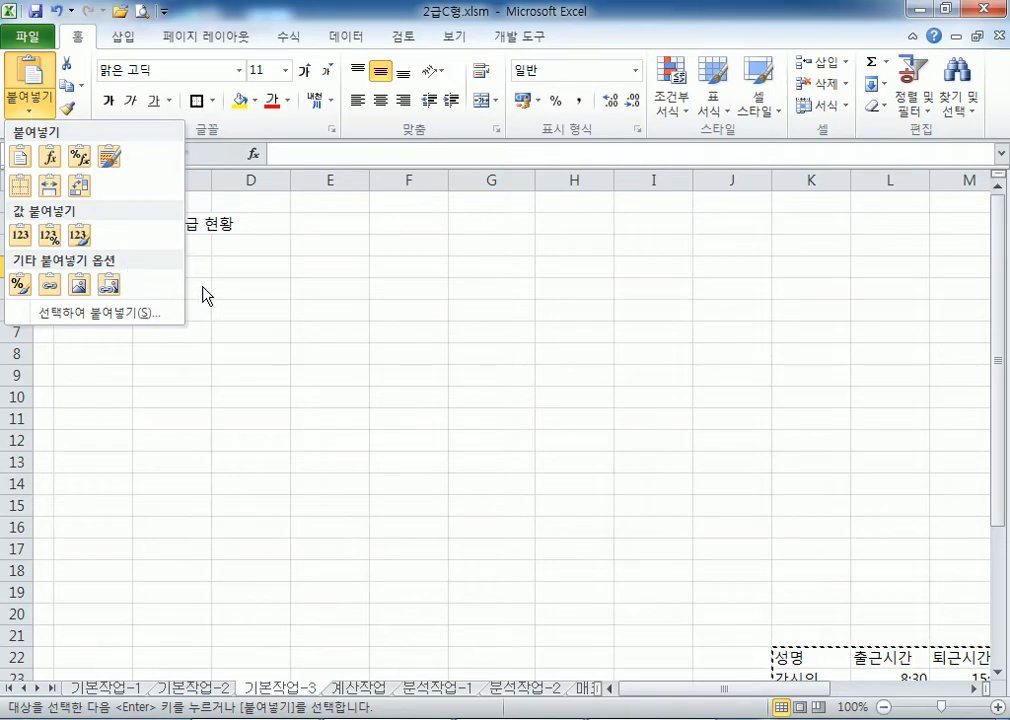
# Paste the copied table at B4 as linked cells with Paste Special (연결하여 붙여넣기) and undo it
pyautogui.click(104, 266)
pyautogui.rightClick(106, 267)
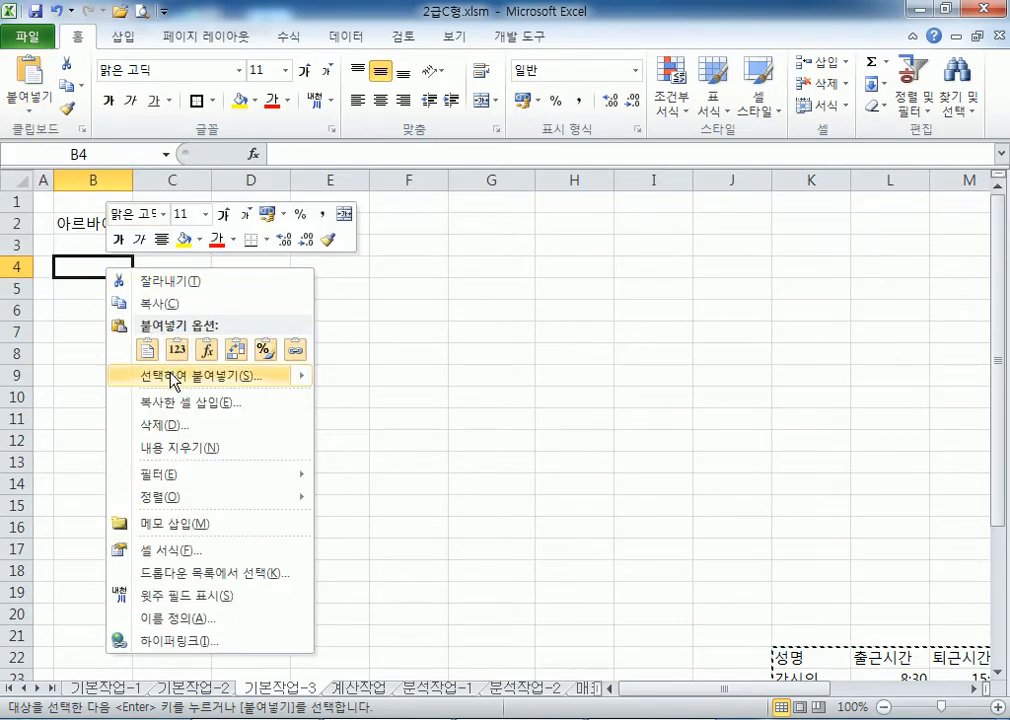
pyautogui.click(172, 377)
pyautogui.moveTo(216, 222); pyautogui.dragTo(676, 119)
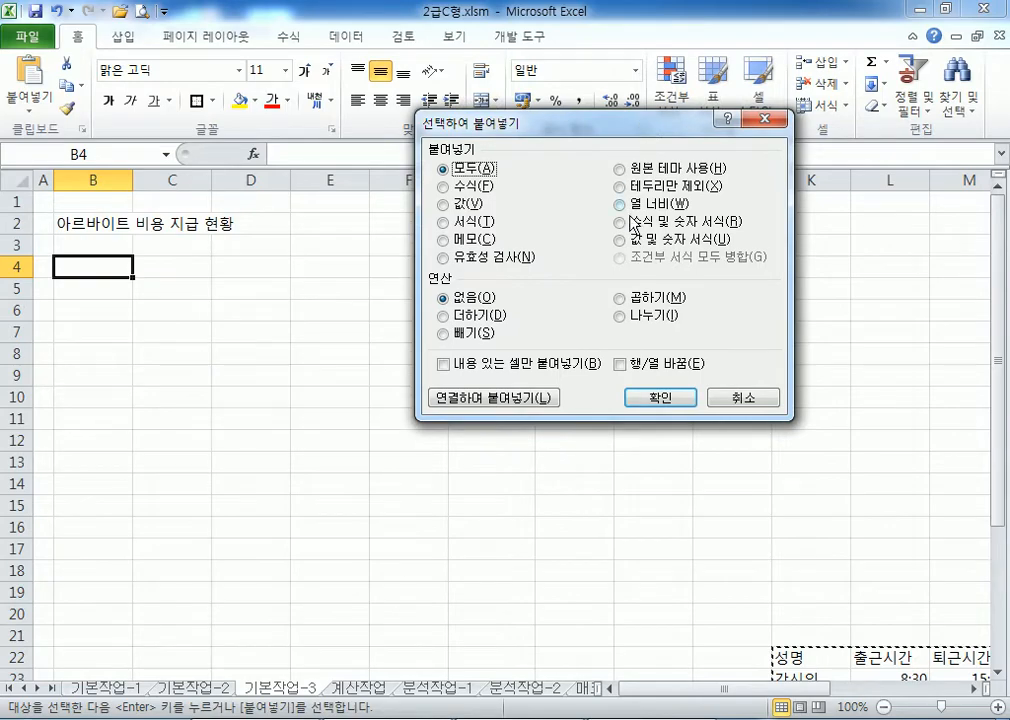
pyautogui.click(493, 400)
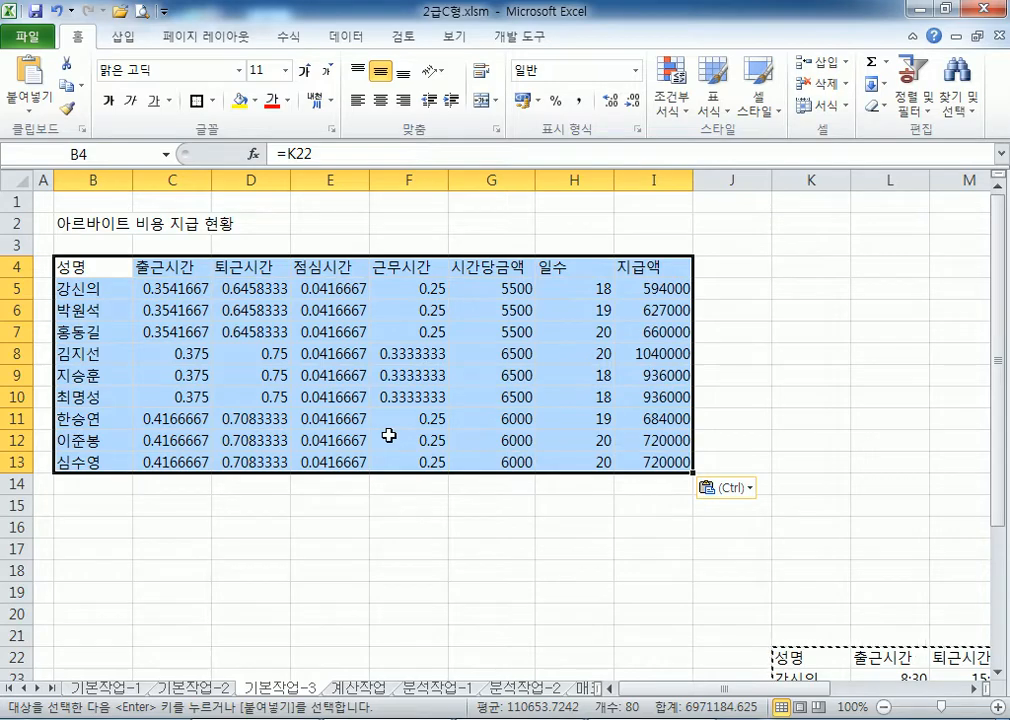
pyautogui.hotkey('ctrl', 'z')
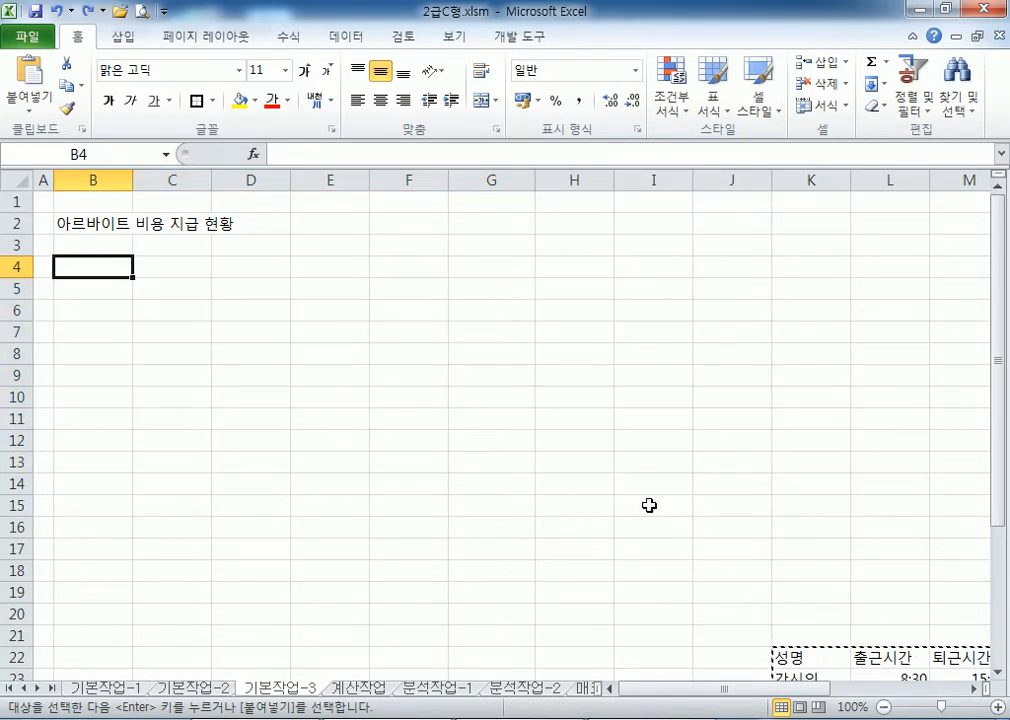
# Paste the copied table at B4 as a linked picture (연결된 그림) and deselect it
pyautogui.click(21, 114)
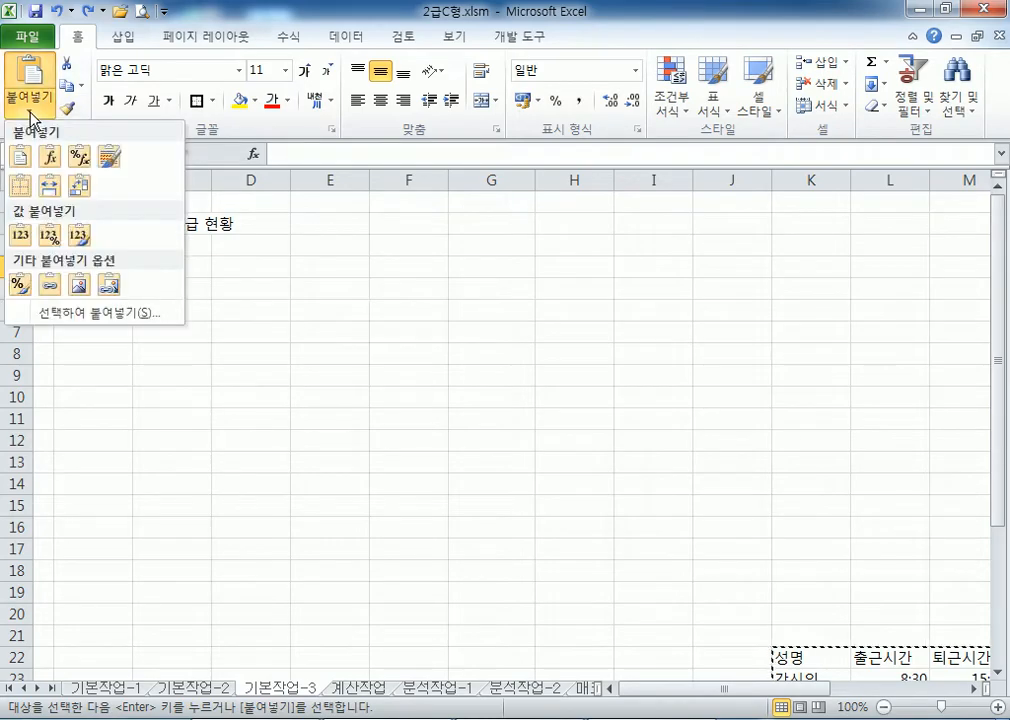
pyautogui.click(110, 288)
pyautogui.click(412, 541)
pyautogui.click(600, 332)
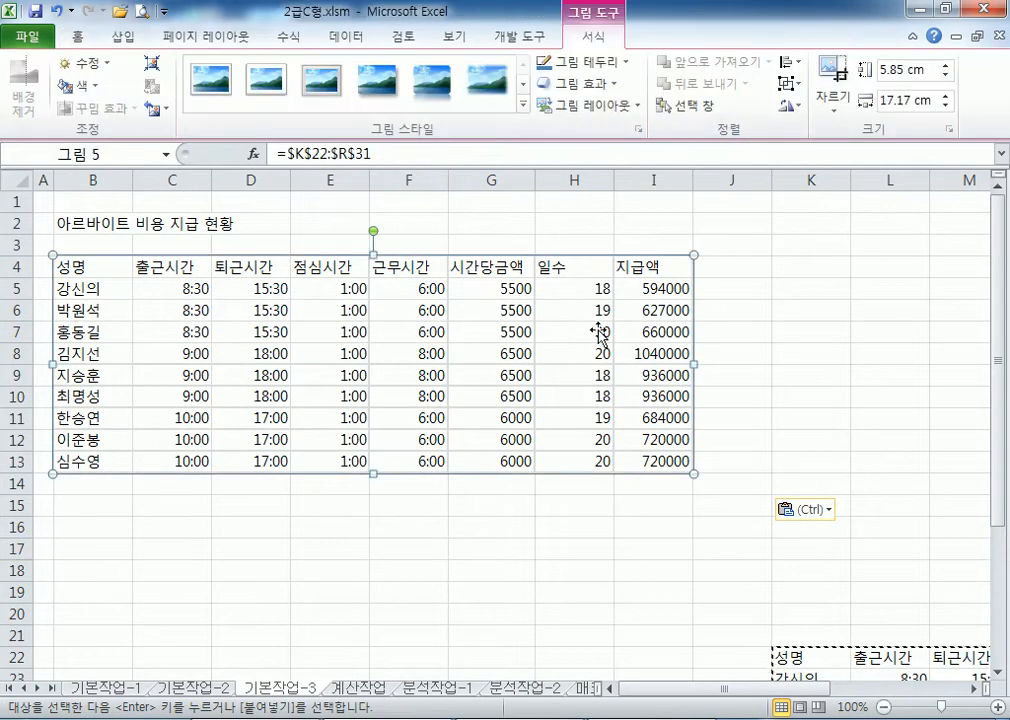
pyautogui.click(776, 349)
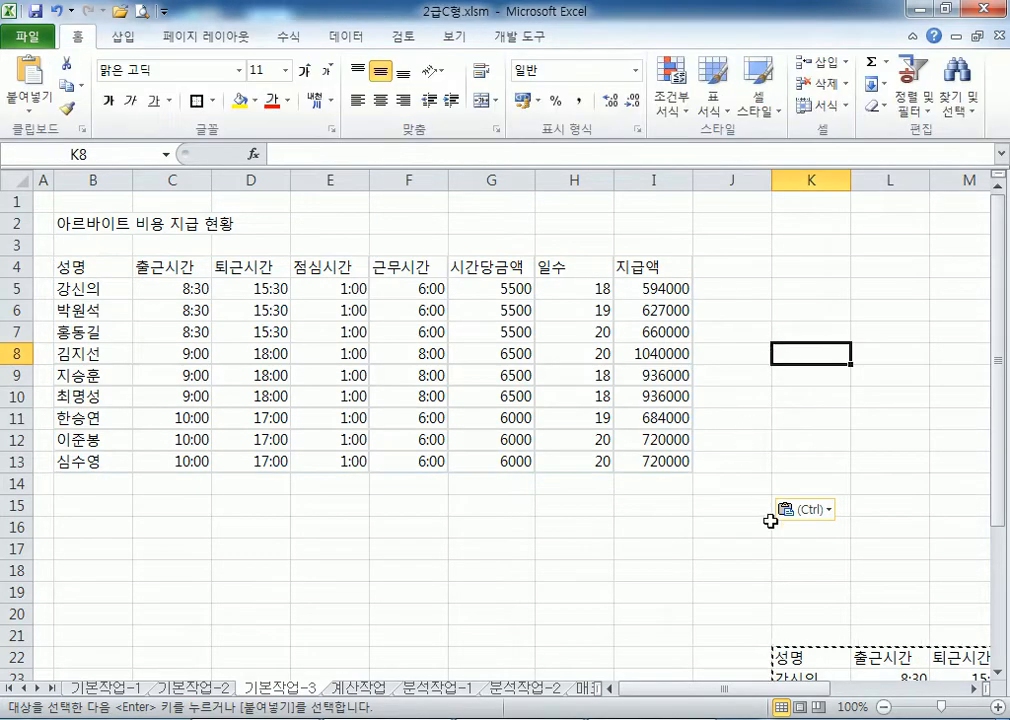
# Test the linked picture by changing K22's text to ㄹㄴㅇㄹ and its fill to yellow, undoing each change
pyautogui.click(780, 655)
pyautogui.write('ㄹㄴㅇㄹ')
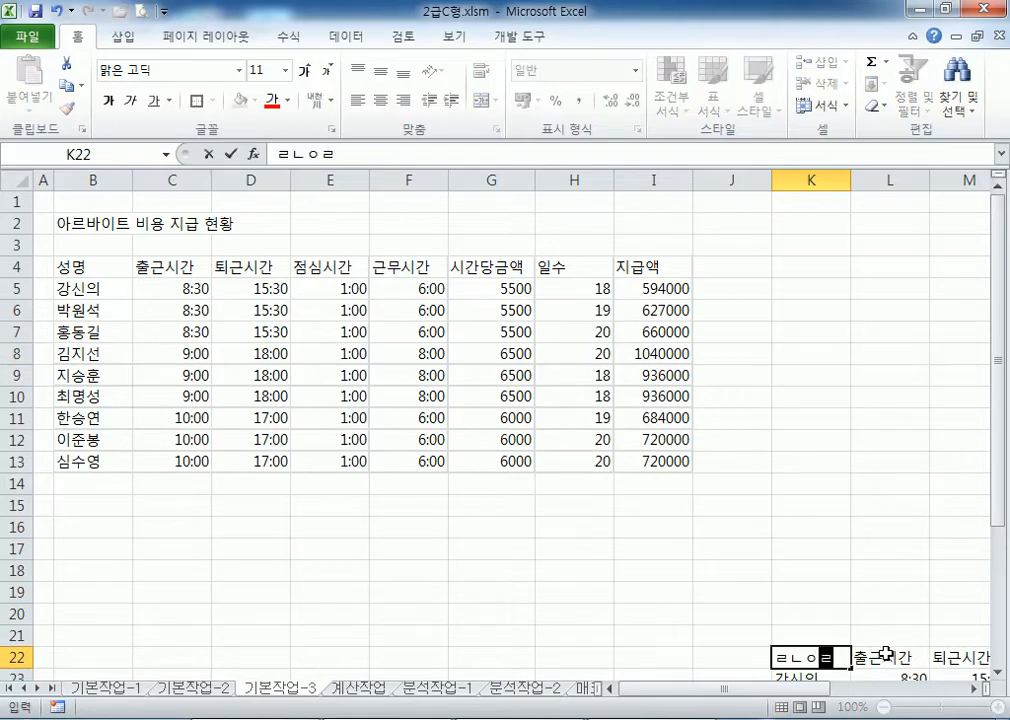
pyautogui.press('Return')
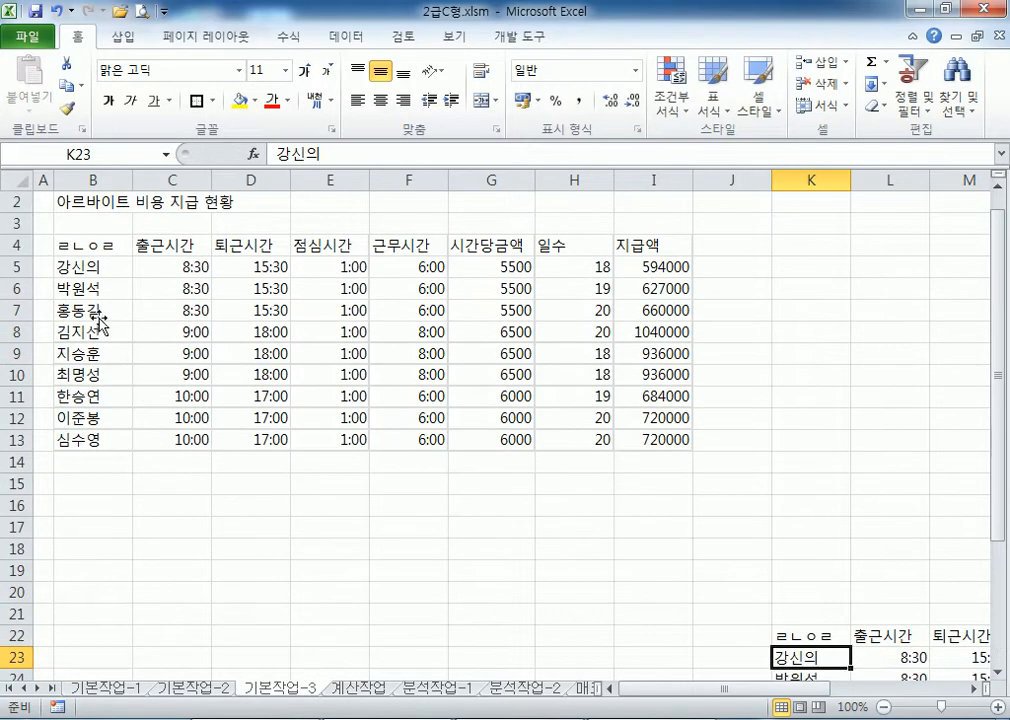
pyautogui.click(79, 248)
pyautogui.click(812, 638)
pyautogui.scroll(-2, 812, 638)
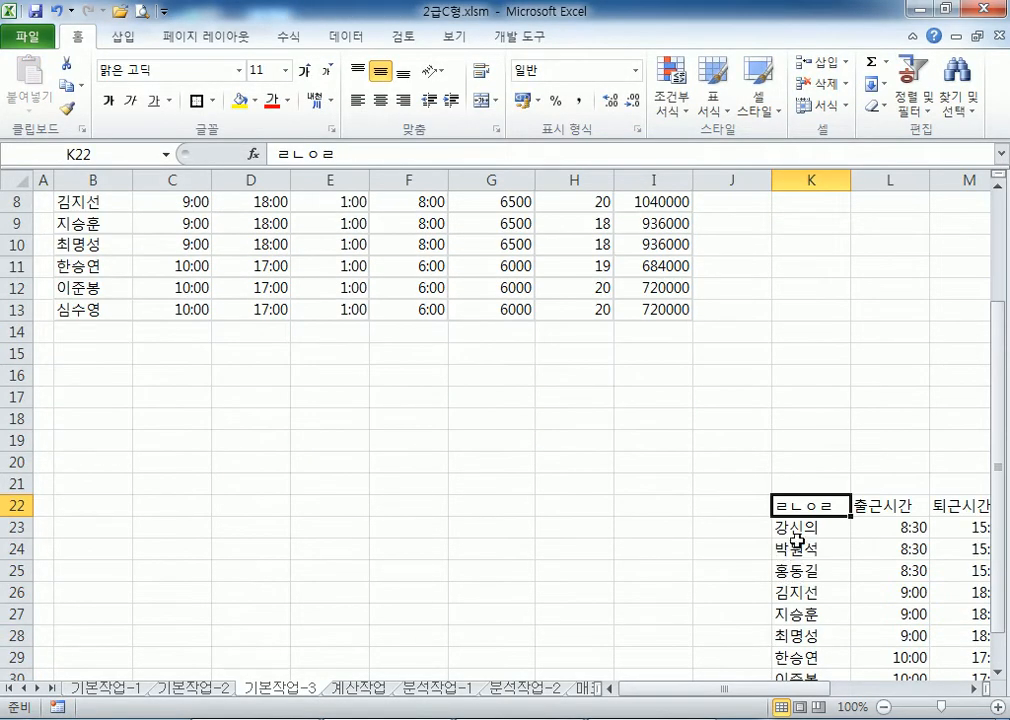
pyautogui.hotkey('ctrl', 'z')
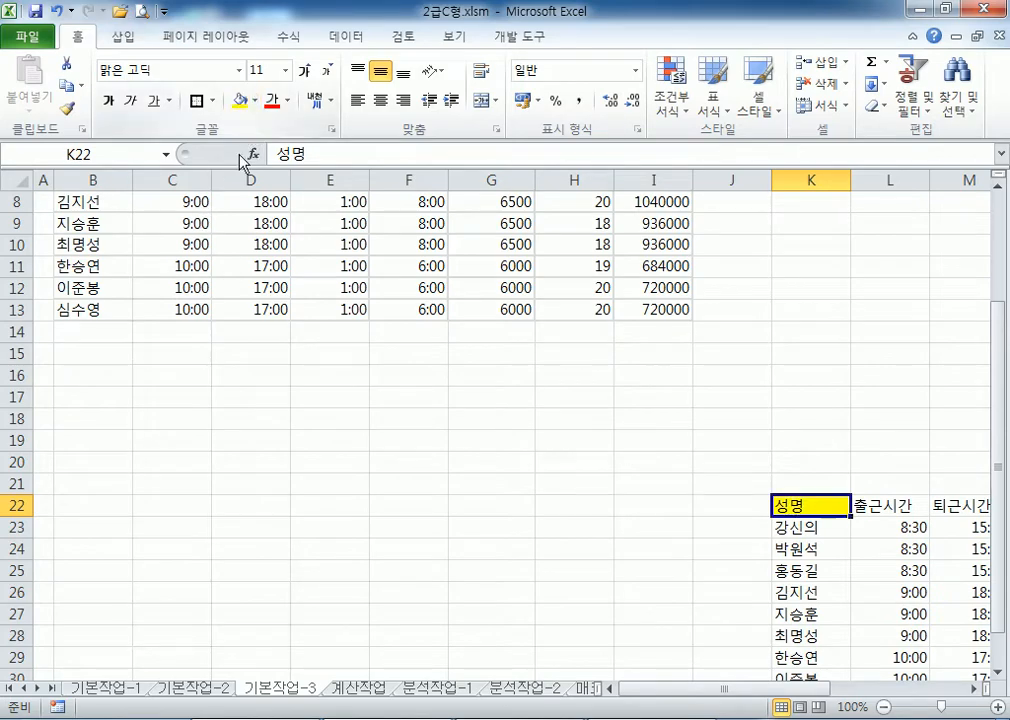
pyautogui.scroll(3, 165, 460)
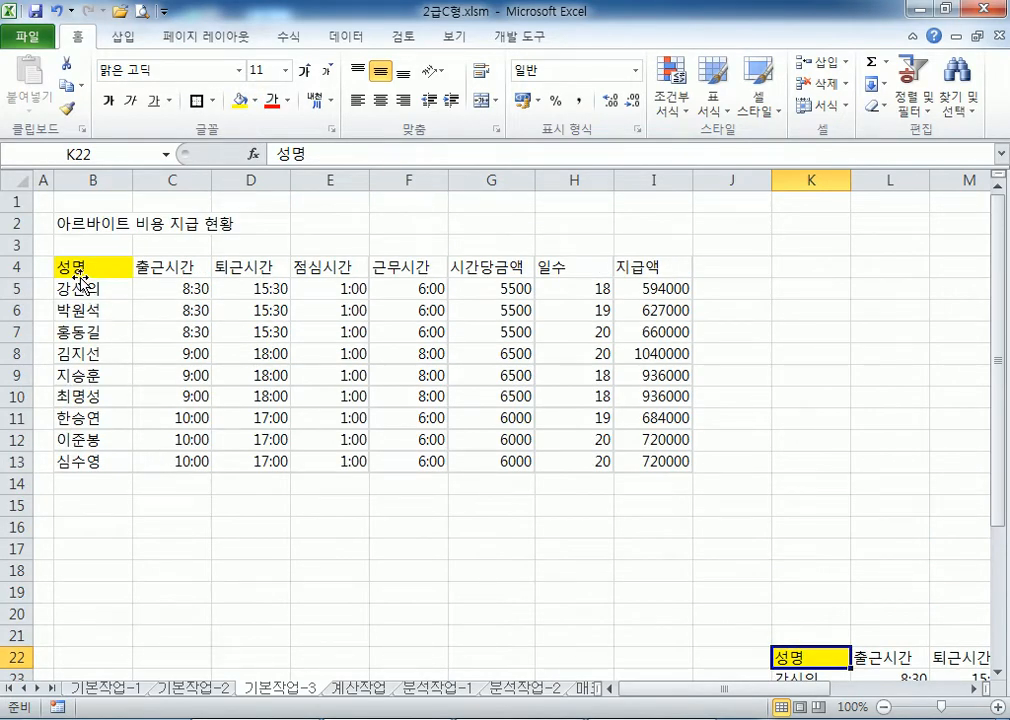
pyautogui.scroll(-4, 692, 600)
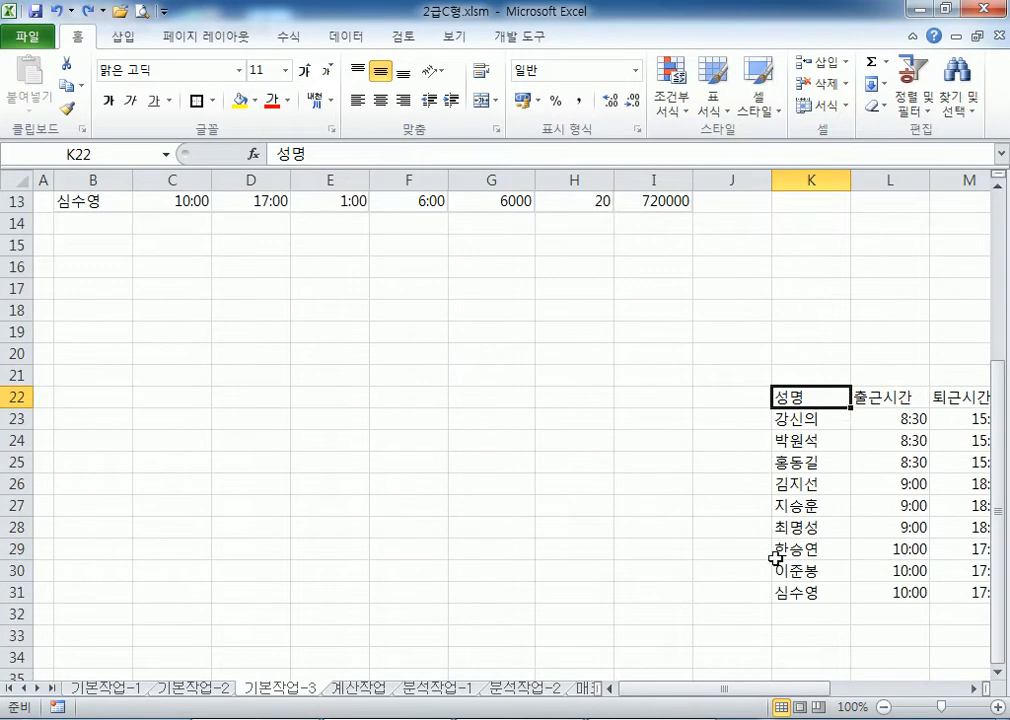
# Copy the range K22:L24 and paste it at B18 as an unlinked picture (그림)
pyautogui.moveTo(810, 398); pyautogui.dragTo(906, 438)
pyautogui.rightClick(841, 413)
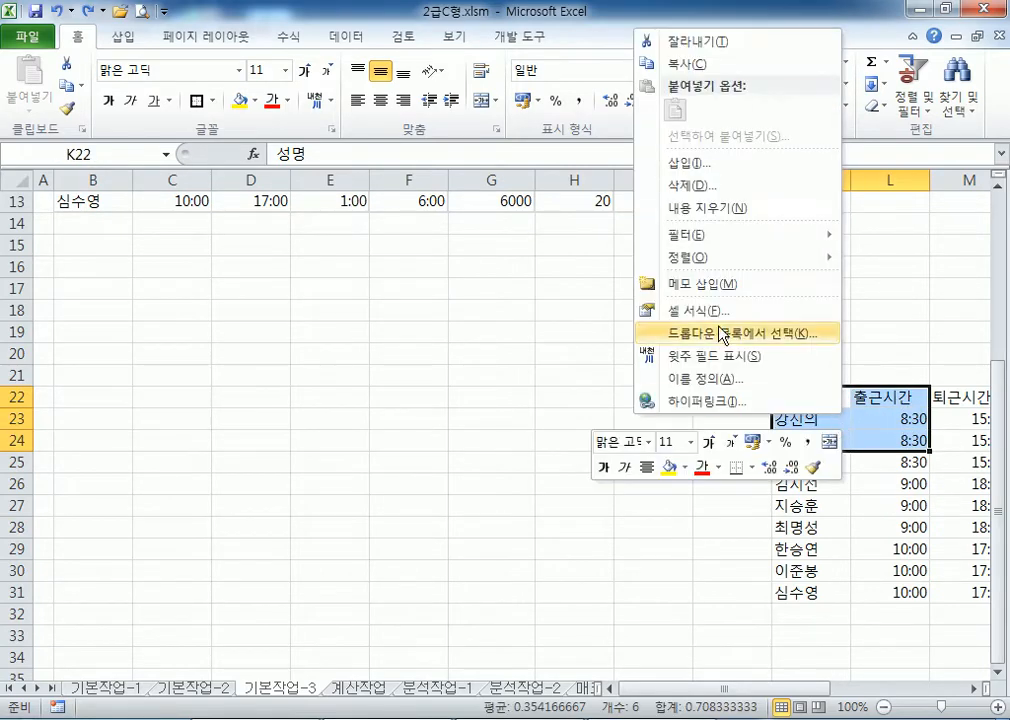
pyautogui.click(686, 63)
pyautogui.click(81, 316)
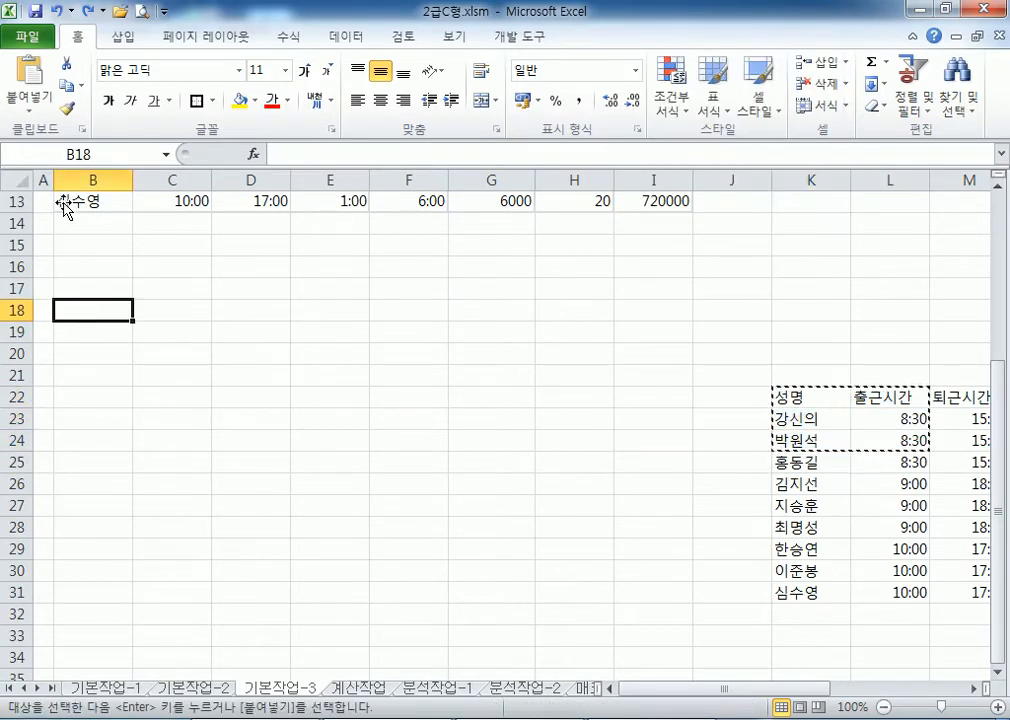
pyautogui.click(31, 110)
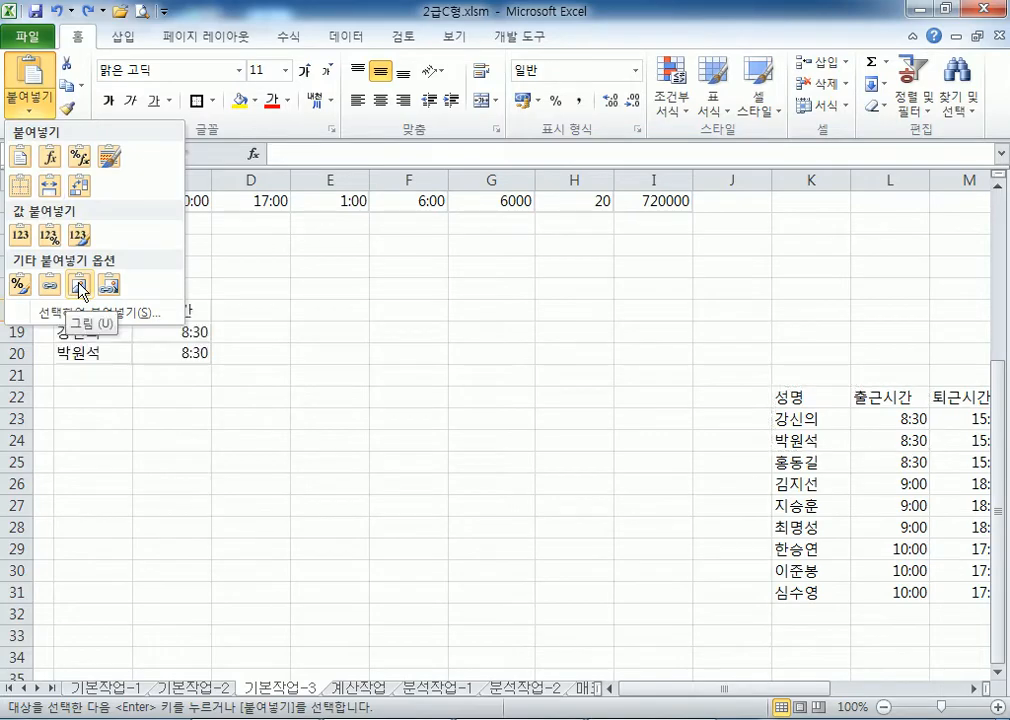
pyautogui.click(79, 287)
pyautogui.click(226, 444)
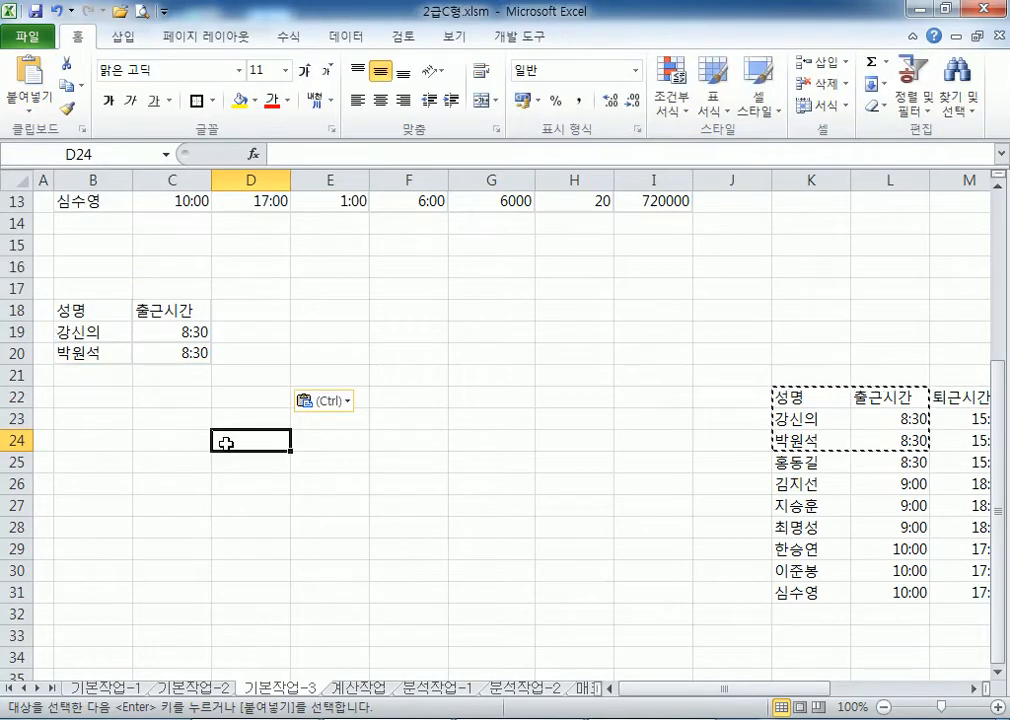
# Test both pasted pictures by applying all borders (모든 테두리) to the source range K22:L24
pyautogui.press('Escape')
pyautogui.moveTo(803, 397); pyautogui.dragTo(880, 440)
pyautogui.click(212, 101)
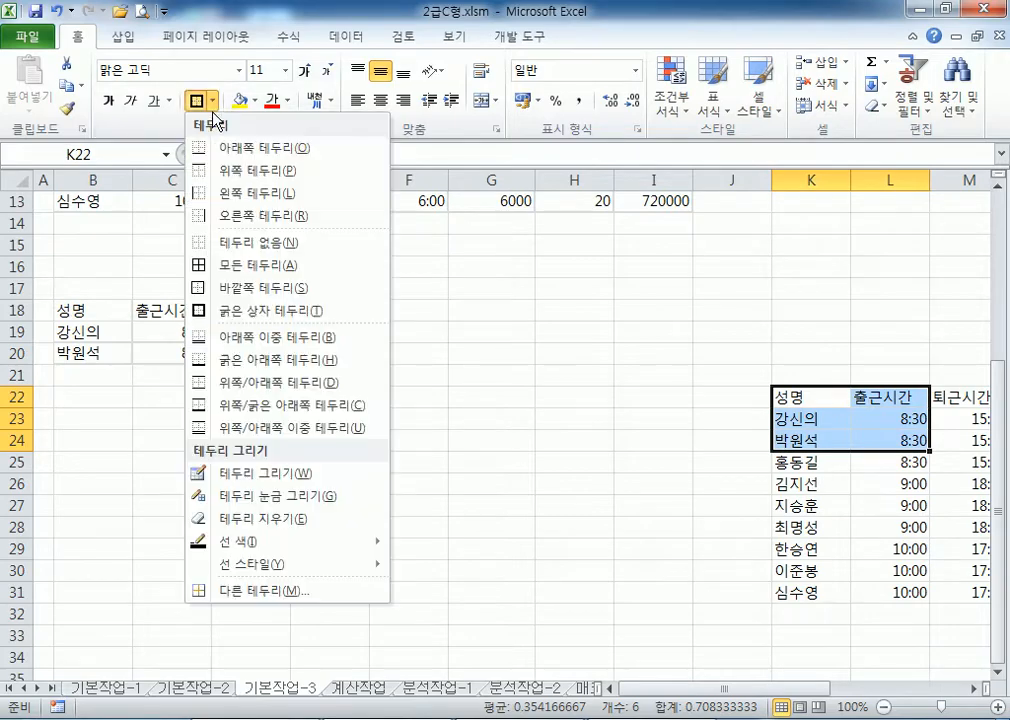
pyautogui.click(212, 265)
pyautogui.click(155, 335)
pyautogui.click(327, 331)
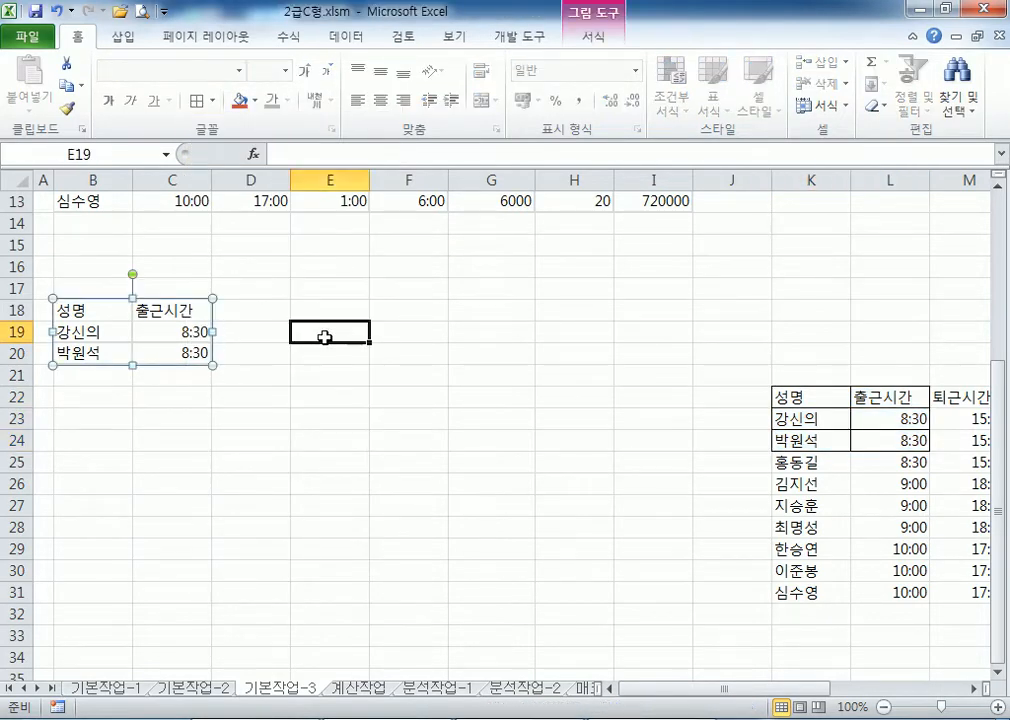
pyautogui.scroll(4, 150, 360)
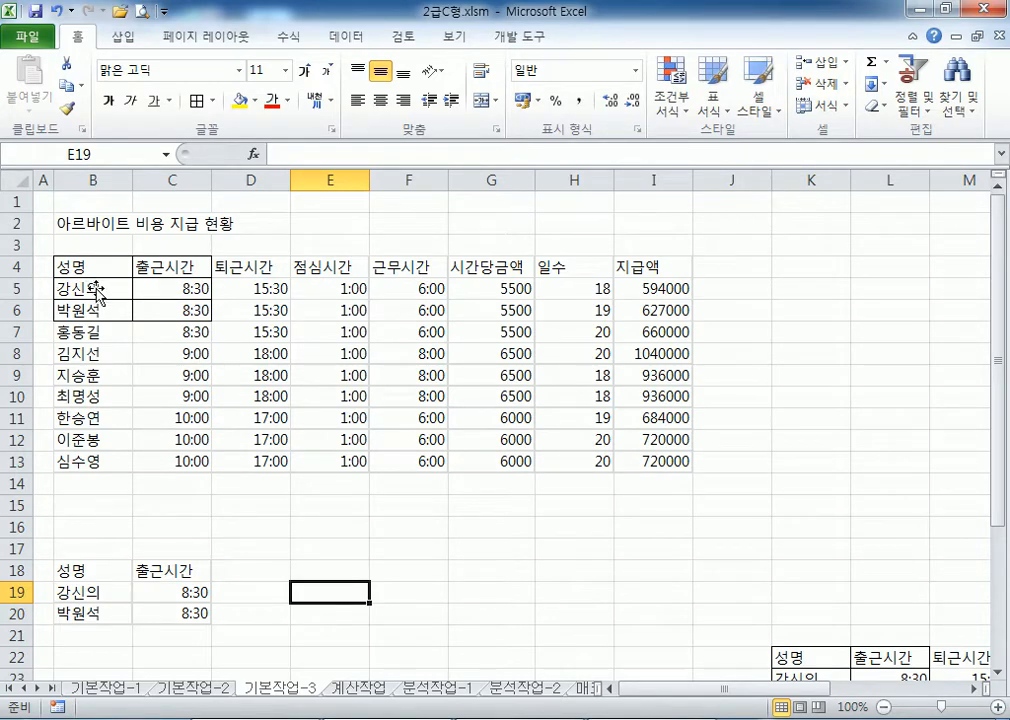
# Remove the borders from K22:L24 (테두리 없음) and delete the unlinked picture at B18
pyautogui.scroll(-3, 97, 293)
pyautogui.moveTo(785, 461); pyautogui.dragTo(893, 505)
pyautogui.click(212, 101)
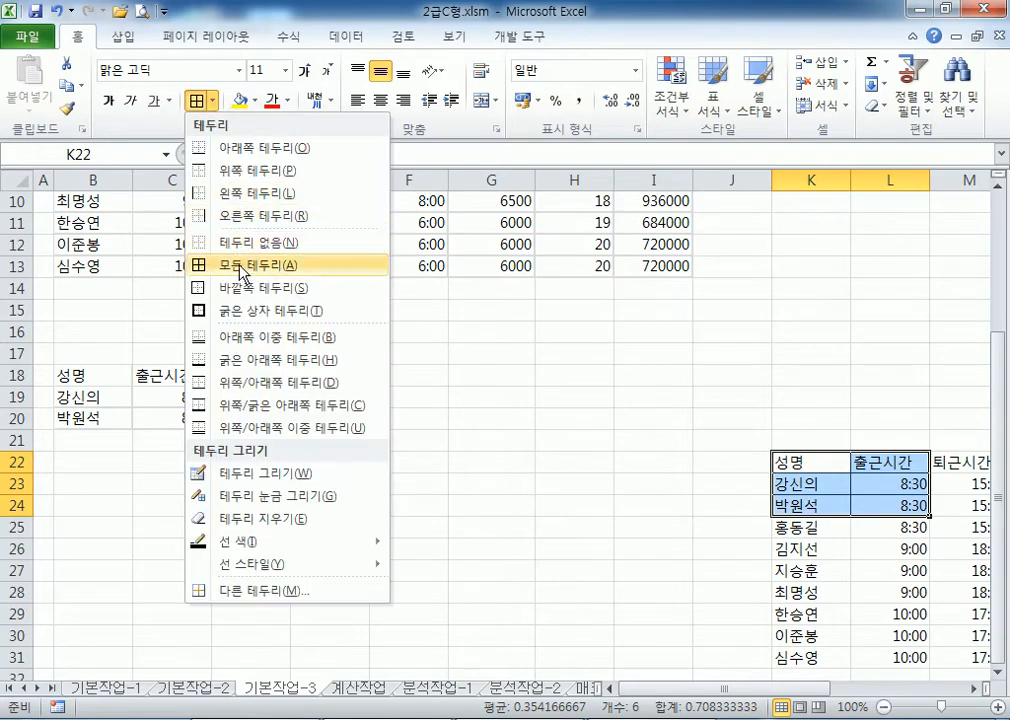
pyautogui.click(216, 243)
pyautogui.click(185, 393)
pyautogui.press('Delete')
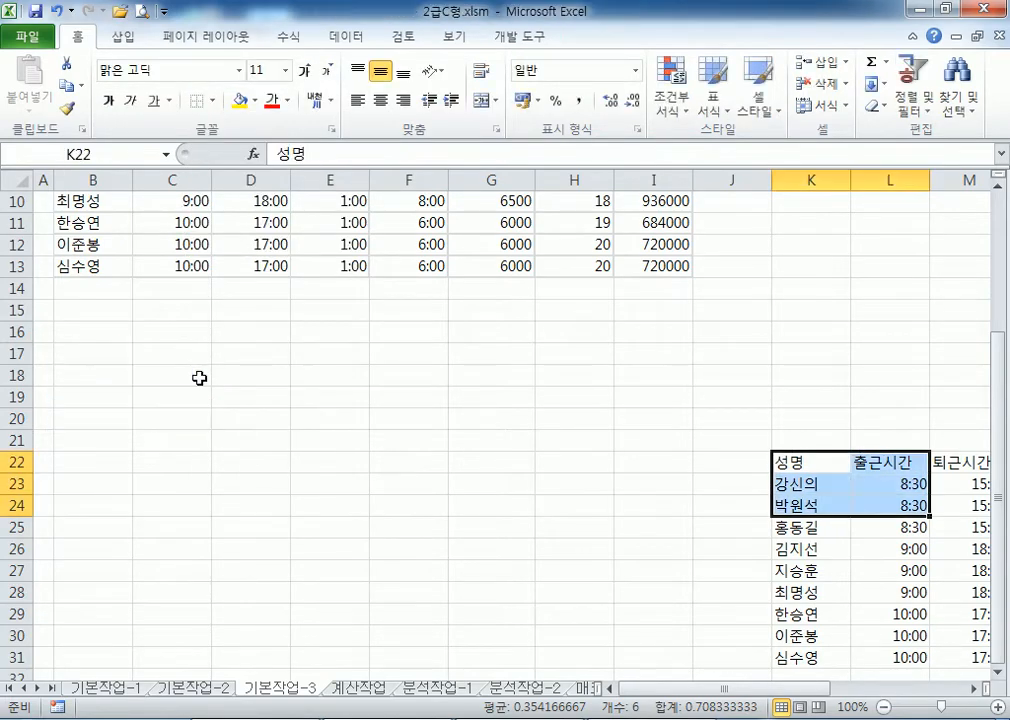
pyautogui.click(283, 416)
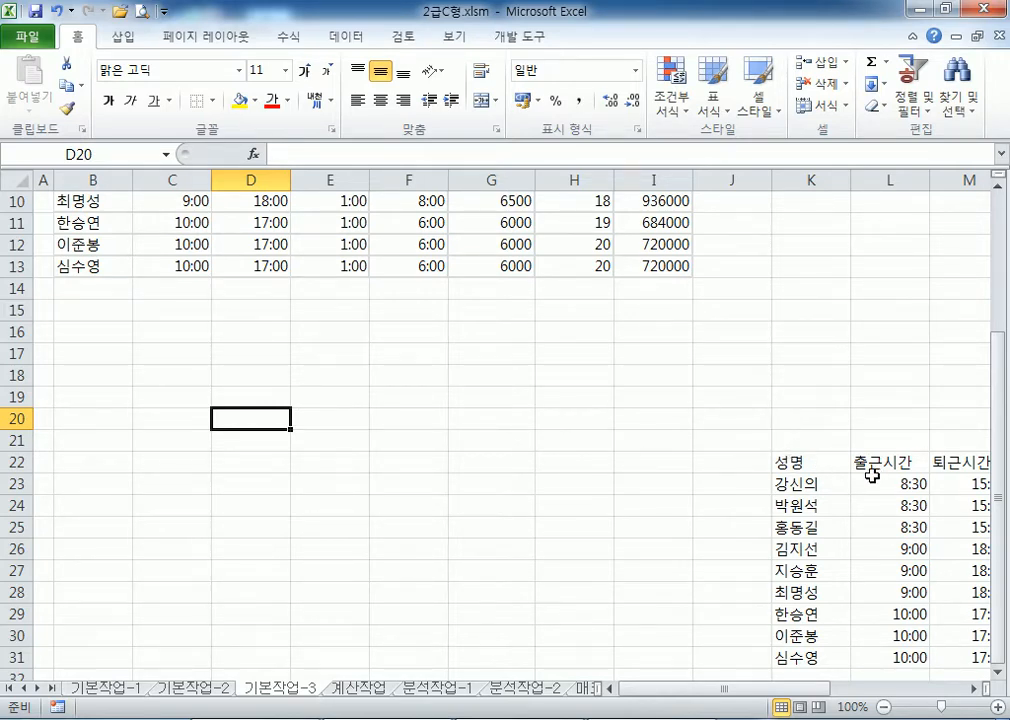
# Test the linked picture by clearing the contents of K22:L30, and undo the clearing
pyautogui.scroll(3, 860, 470)
pyautogui.scroll(-5, 300, 470)
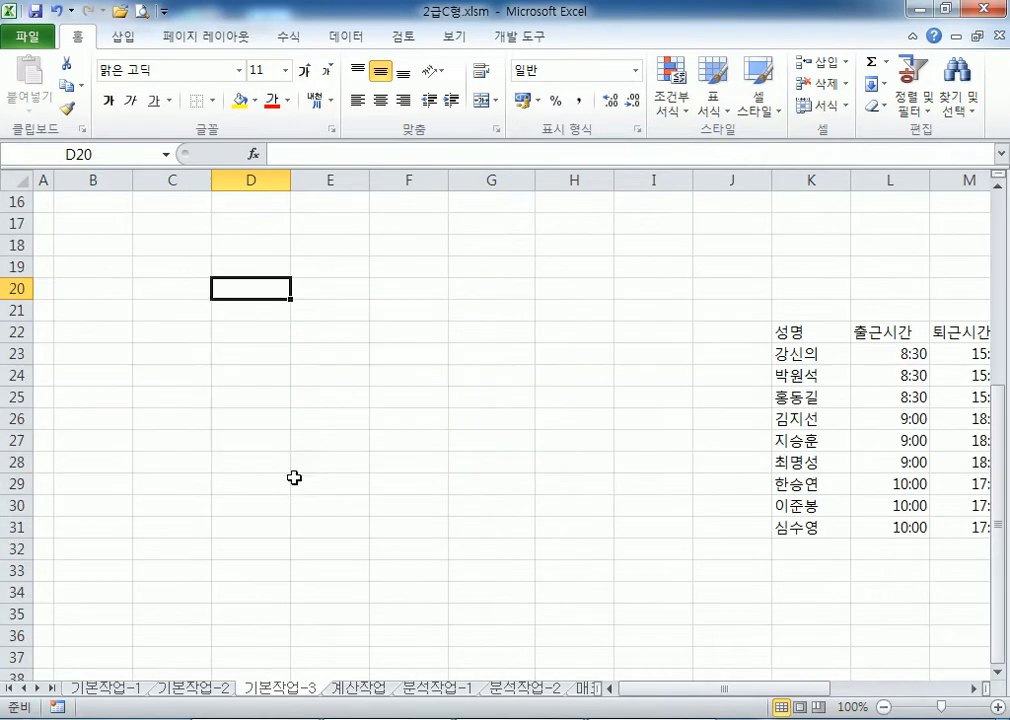
pyautogui.moveTo(840, 334); pyautogui.dragTo(801, 497)
pyautogui.press('Delete')
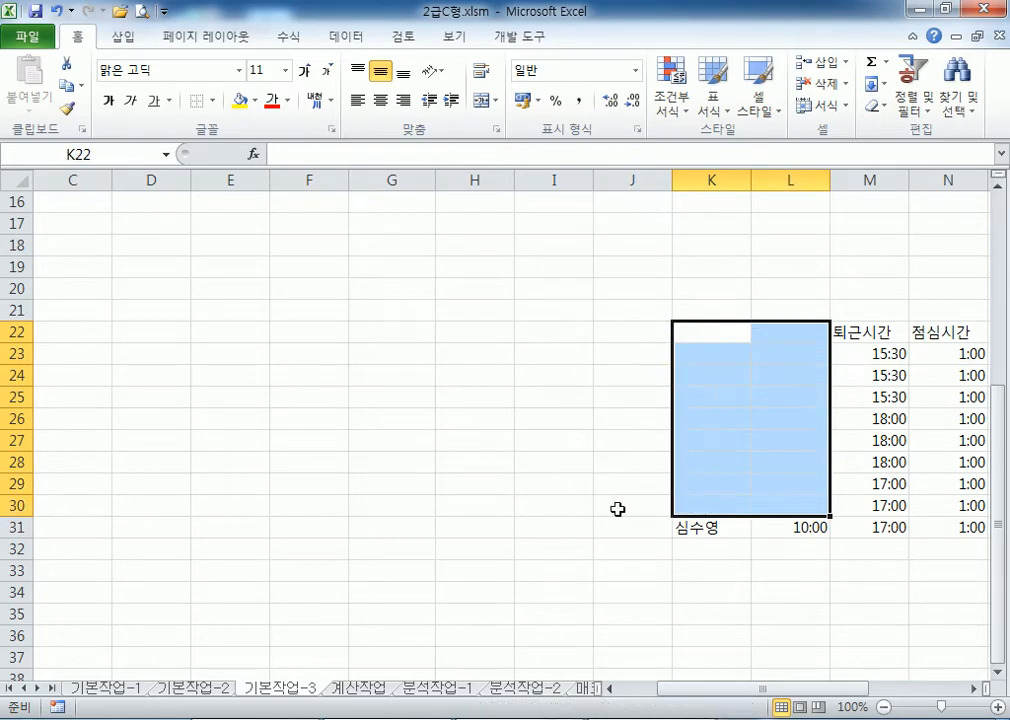
pyautogui.scroll(4, 121, 436)
pyautogui.scroll(1, 121, 436)
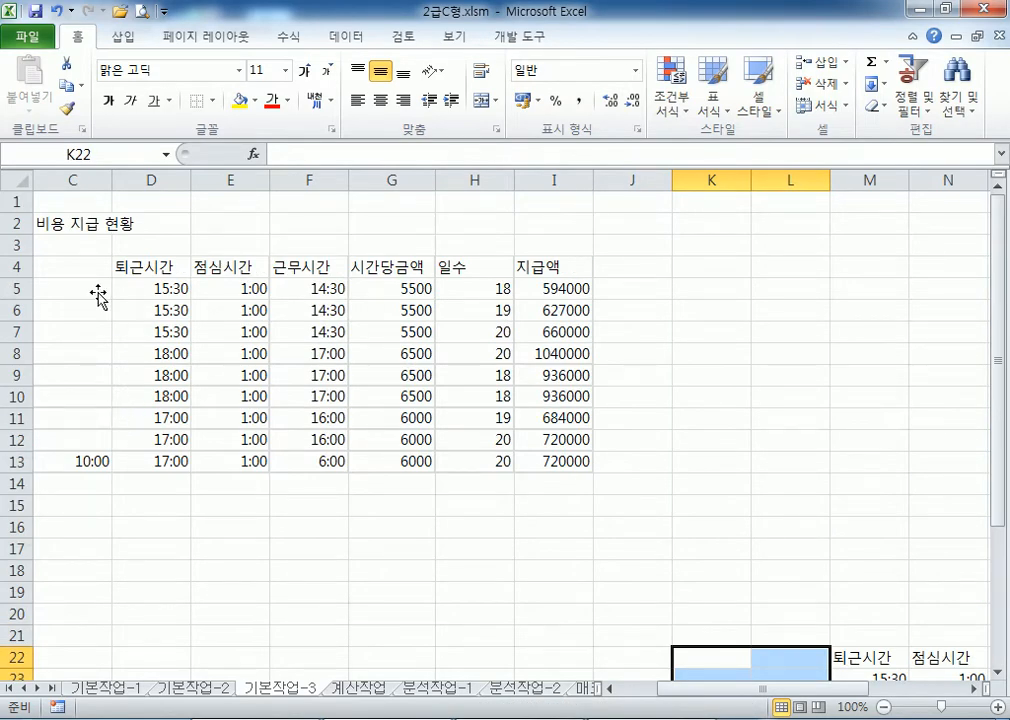
pyautogui.hotkey('ctrl', 'z')
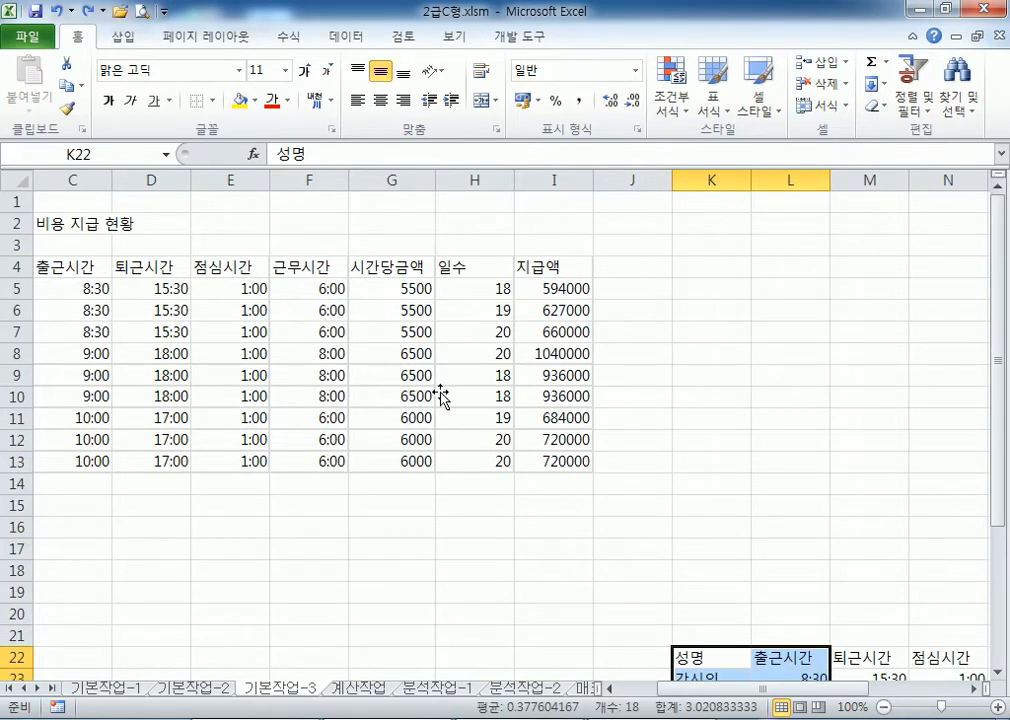
# Delete columns K:S, select the linked picture to check its reference, and undo the column deletion
pyautogui.scroll(-5, 741, 506)
pyautogui.click(741, 421)
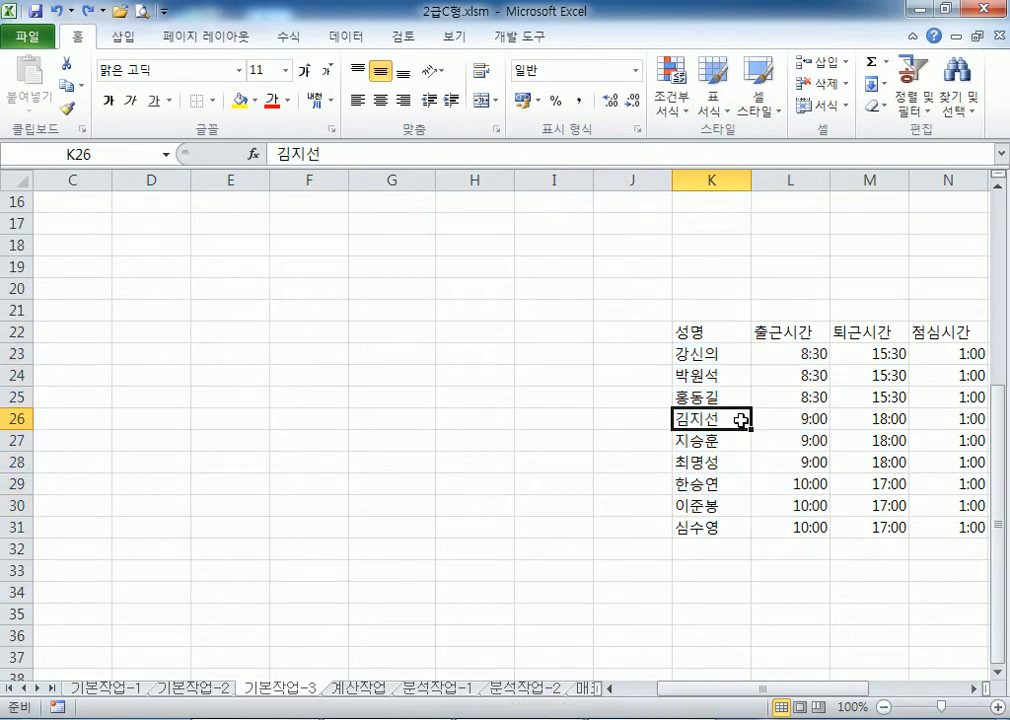
pyautogui.moveTo(733, 180); pyautogui.dragTo(931, 178)
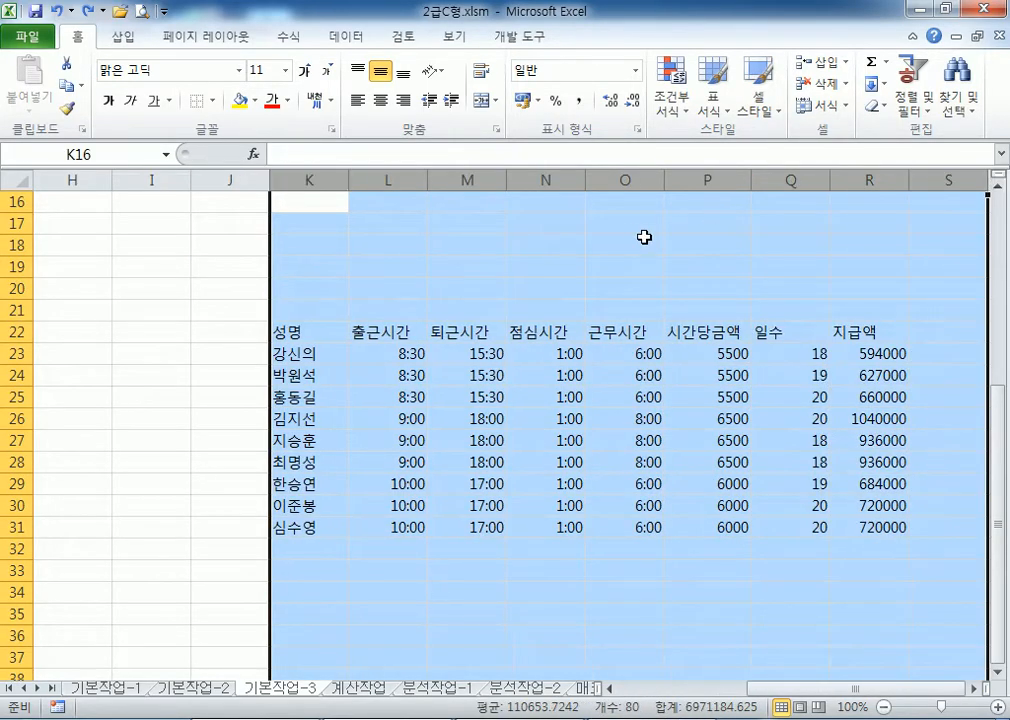
pyautogui.rightClick(645, 236)
pyautogui.click(700, 394)
pyautogui.click(545, 380)
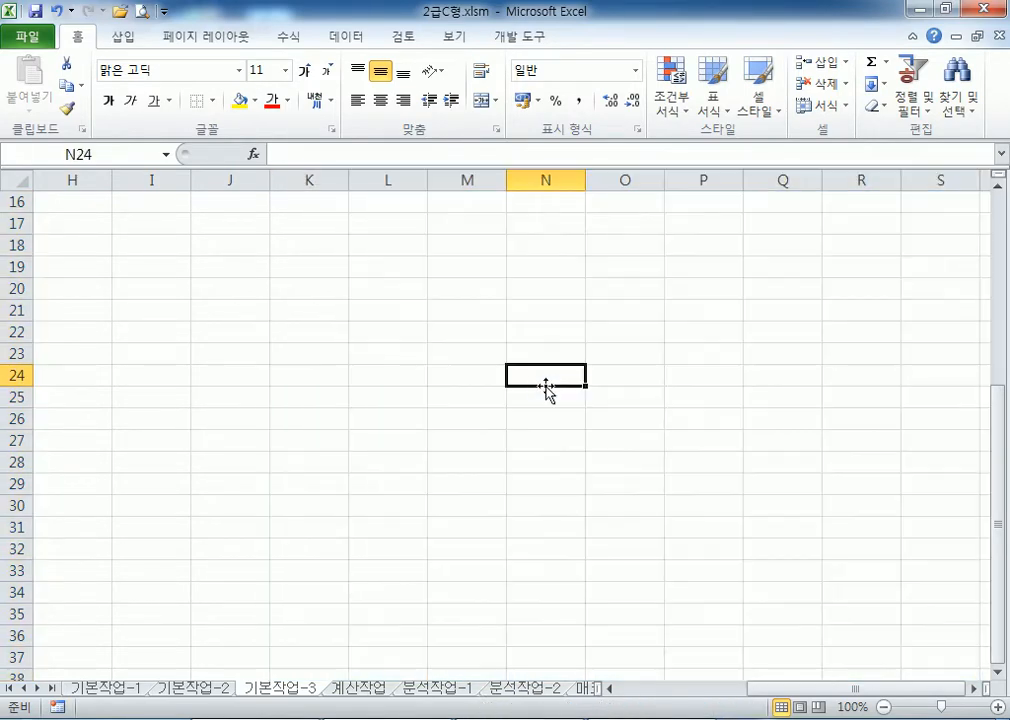
pyautogui.press('Home')
pyautogui.scroll(5, 162, 395)
pyautogui.click(138, 400)
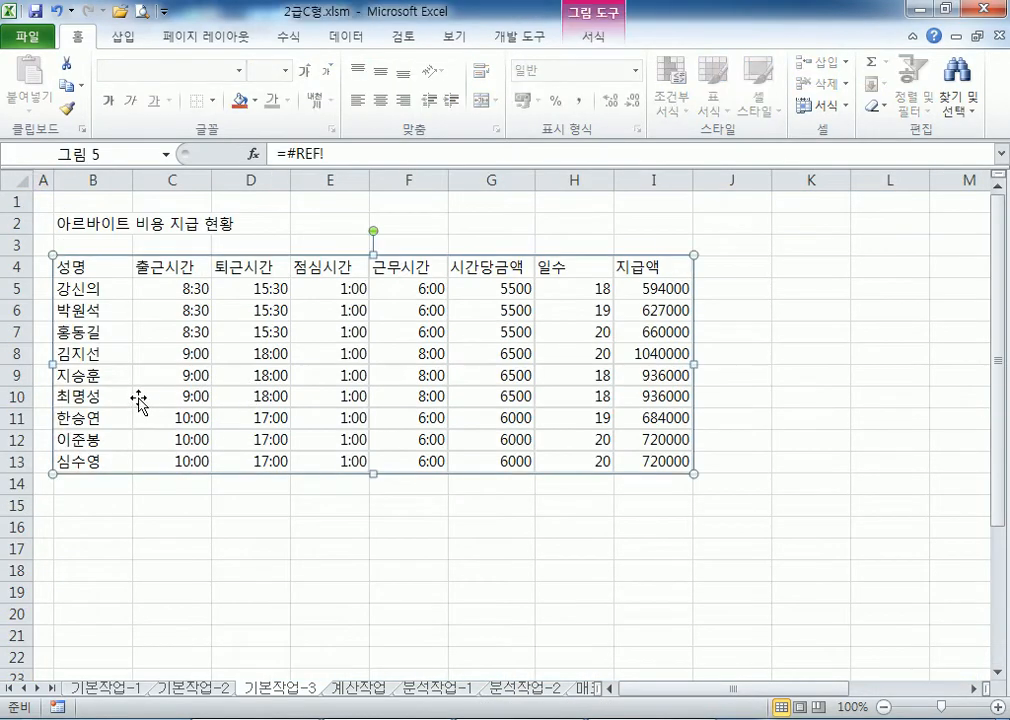
pyautogui.hotkey('ctrl', 'z')
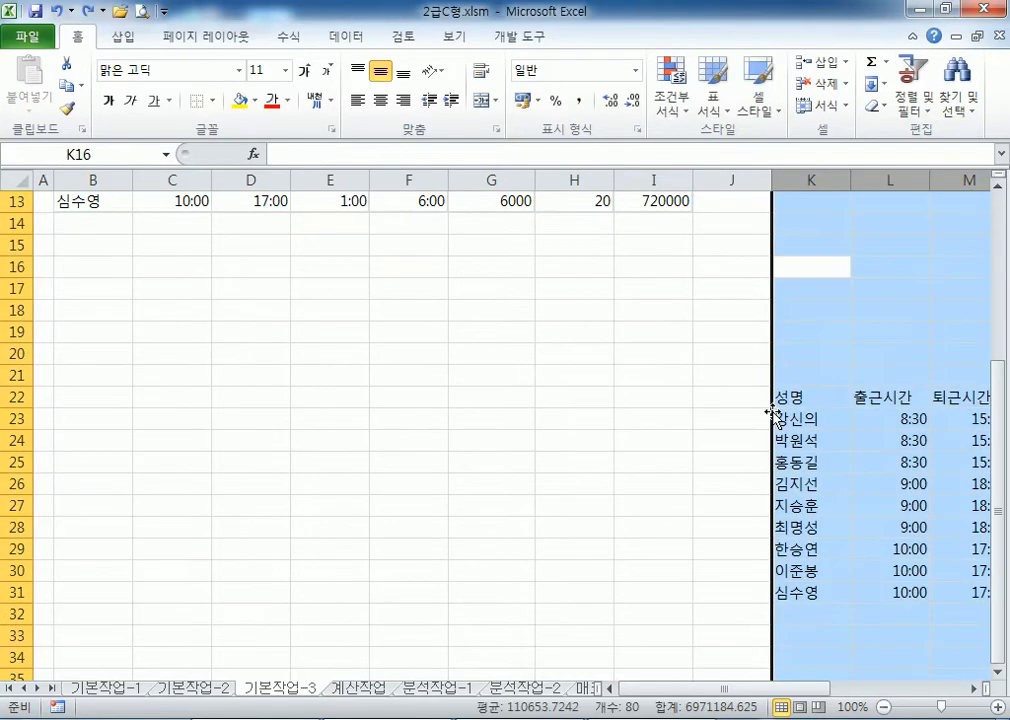
pyautogui.click(808, 402)
pyautogui.moveTo(808, 402); pyautogui.dragTo(868, 575)
pyautogui.moveTo(330, 182); pyautogui.dragTo(862, 180)
pyautogui.rightClick(689, 237)
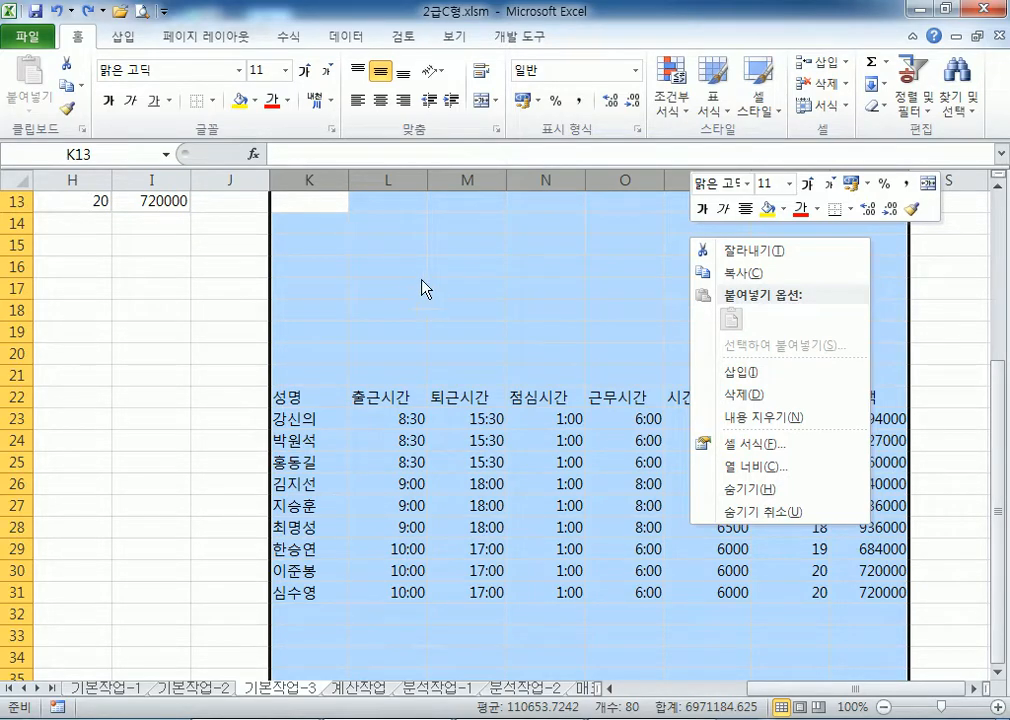
pyautogui.click(281, 180)
pyautogui.click(281, 180)
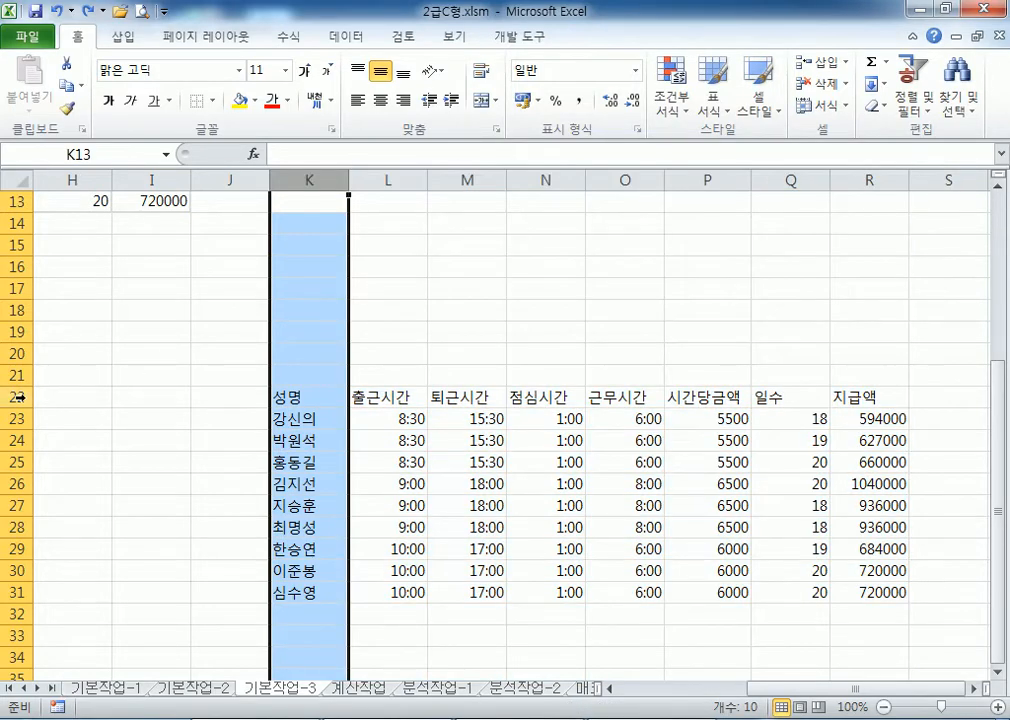
pyautogui.moveTo(18, 397); pyautogui.dragTo(14, 588)
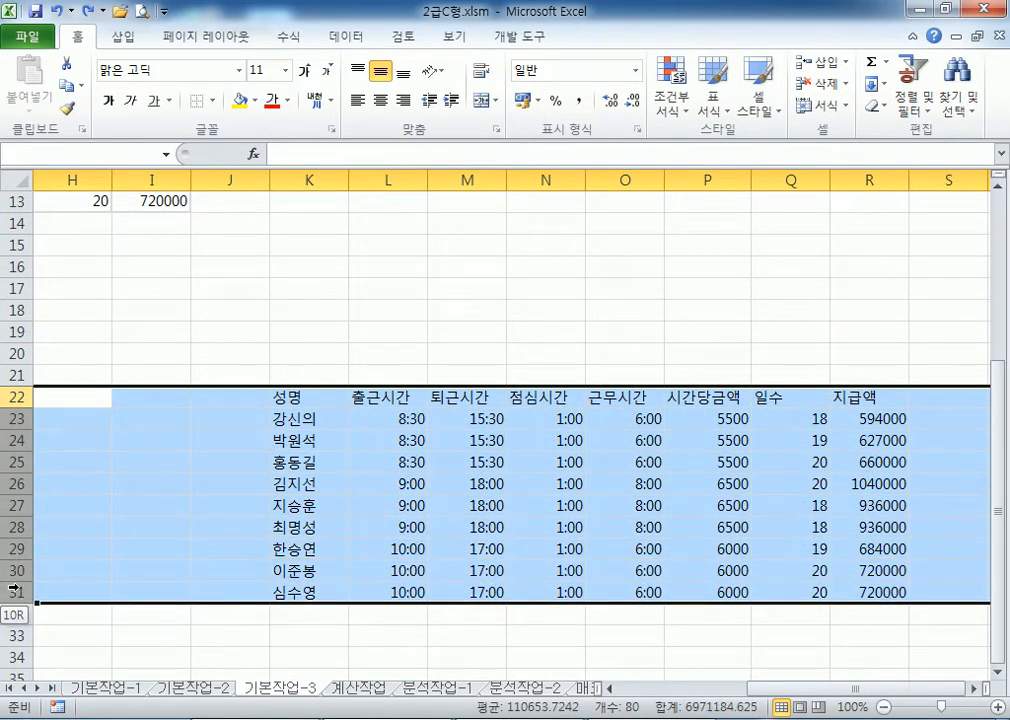
pyautogui.click(545, 397)
pyautogui.moveTo(300, 397); pyautogui.dragTo(638, 537)
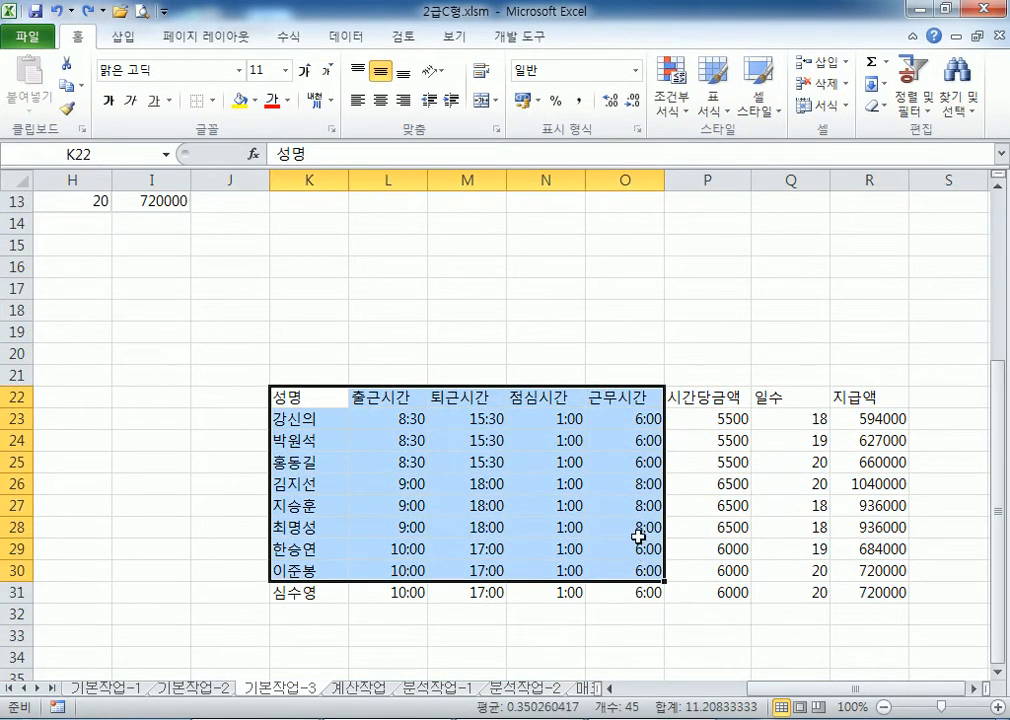
pyautogui.press('Home')
pyautogui.scroll(4, 169, 255)
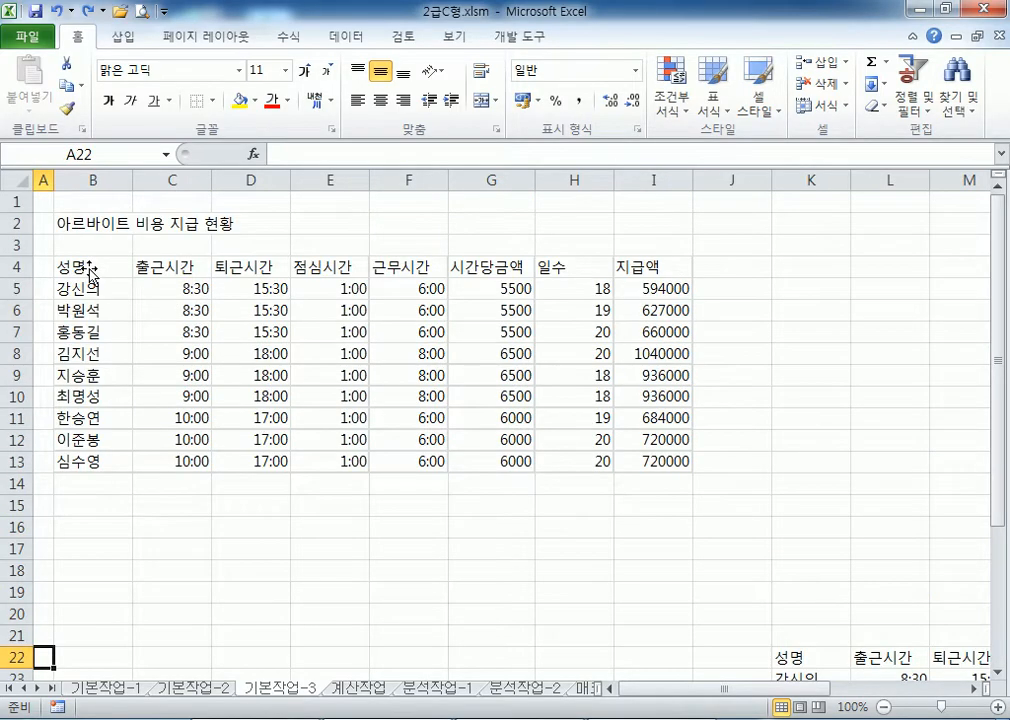
pyautogui.click(716, 520)
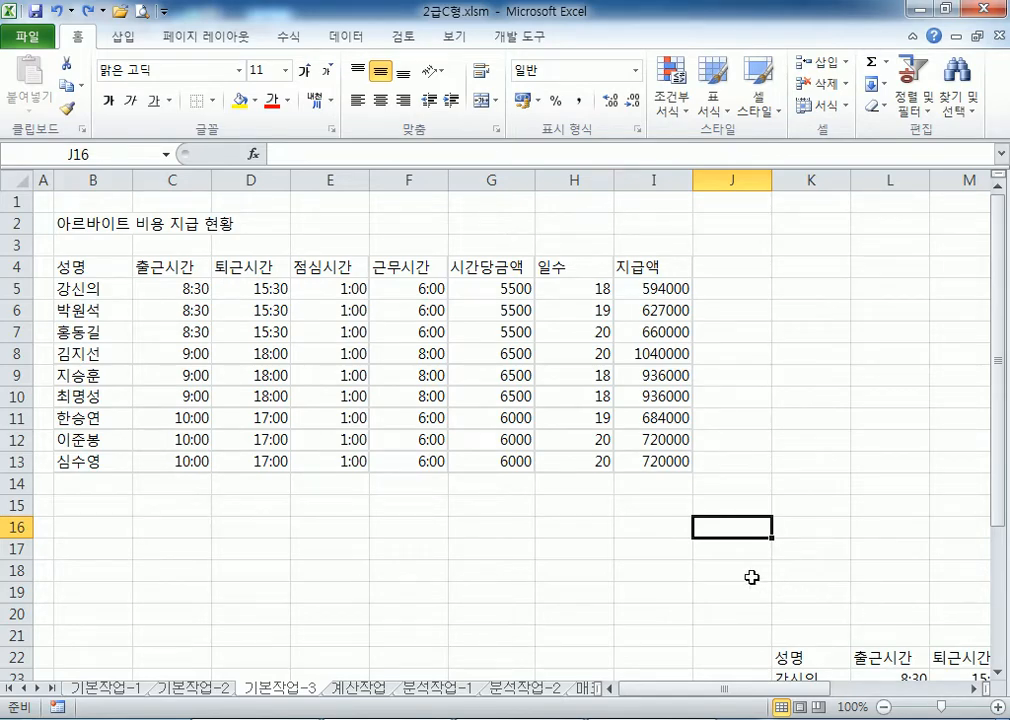
# Delete the linked picture at B4 and copy the source table K22:R31
pyautogui.click(91, 281)
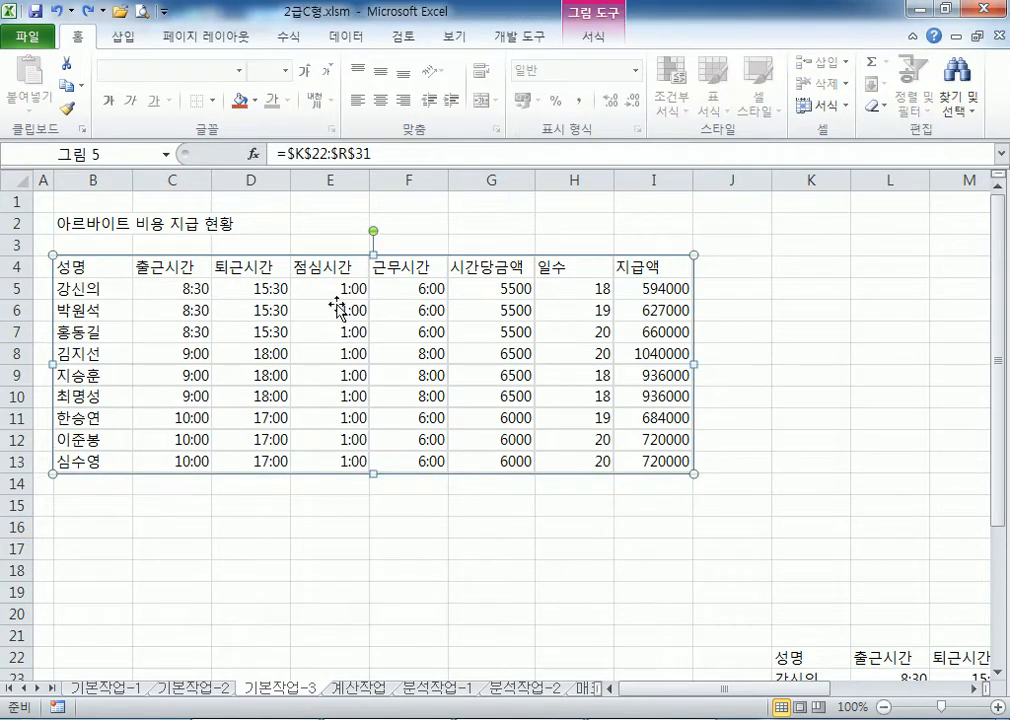
pyautogui.press('Delete')
pyautogui.scroll(-3, 758, 463)
pyautogui.moveTo(793, 458); pyautogui.dragTo(922, 624)
pyautogui.scroll(-2, 305, 485)
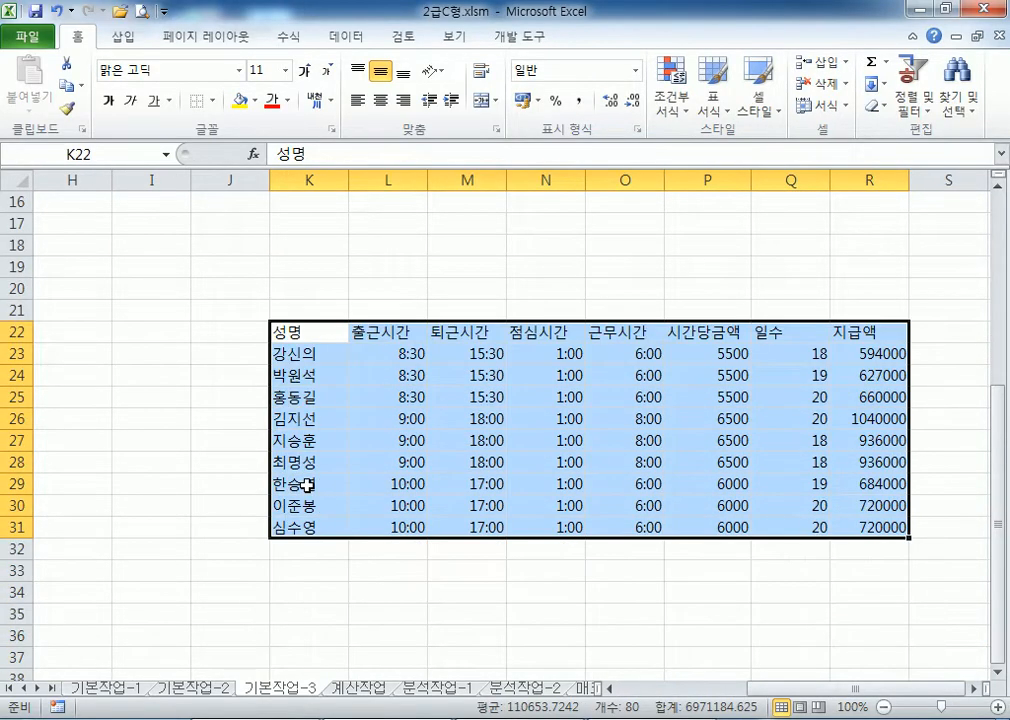
pyautogui.rightClick(328, 331)
pyautogui.click(391, 364)
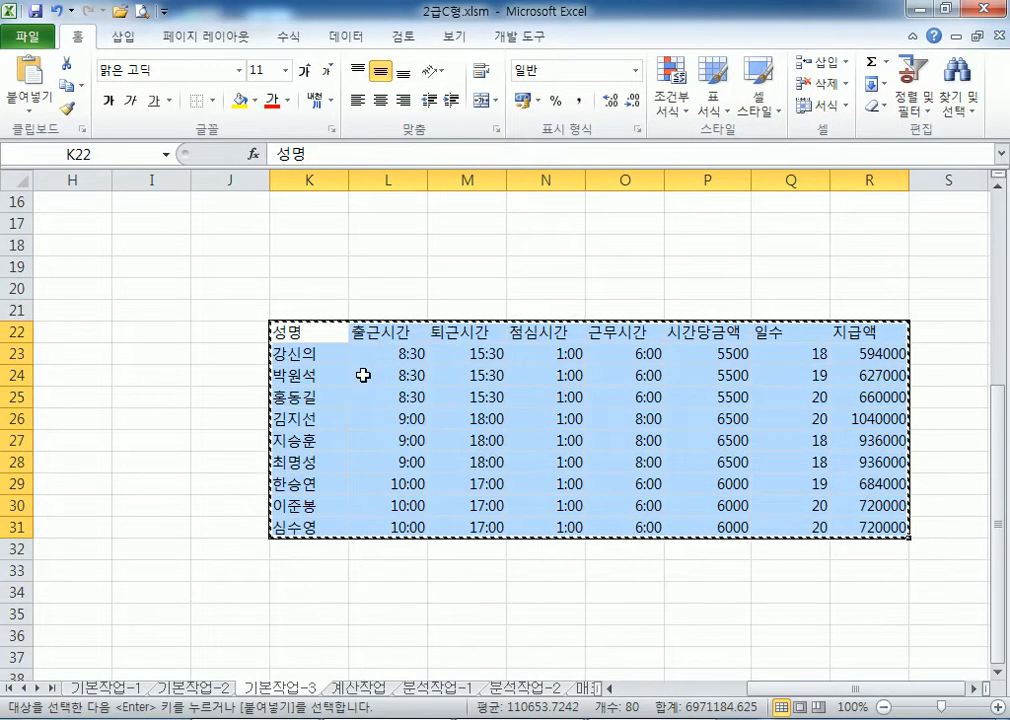
# Paste the copied K22:R31 table at B4 as a linked picture (연결된 그림) and deselect it
pyautogui.press('Home')
pyautogui.scroll(5, 92, 309)
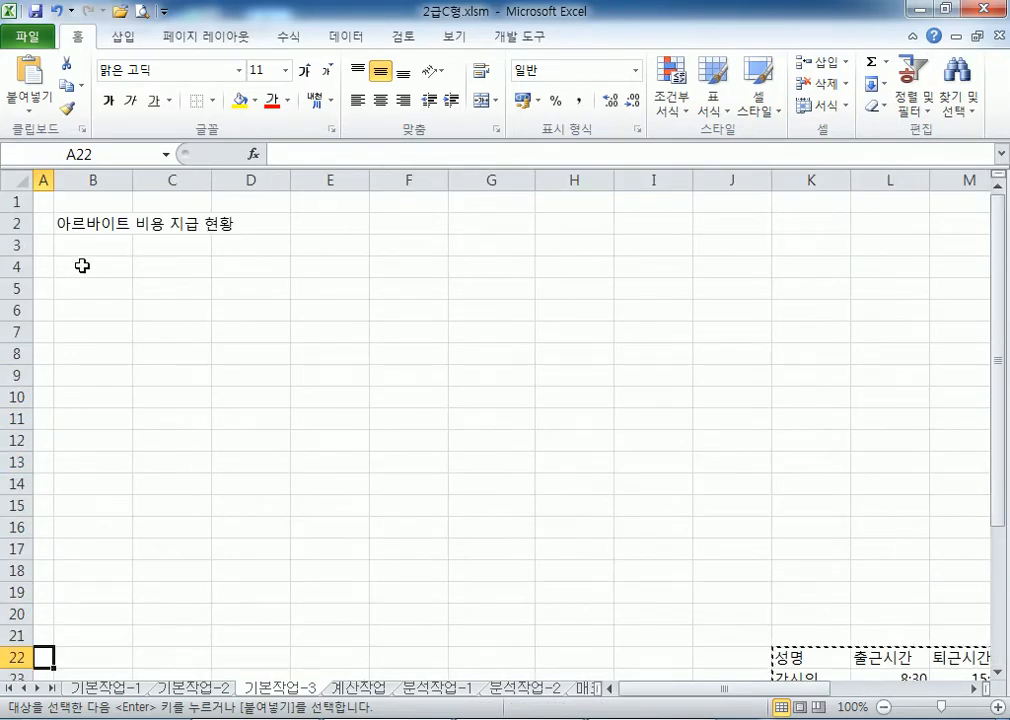
pyautogui.click(81, 266)
pyautogui.rightClick(81, 266)
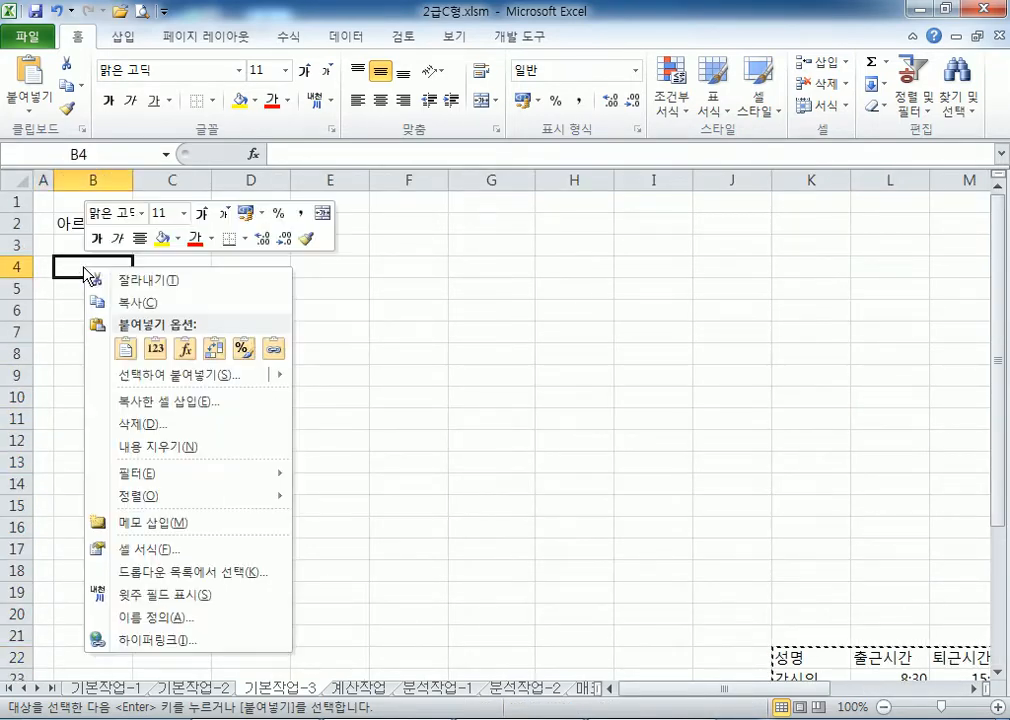
pyautogui.moveTo(150, 376)
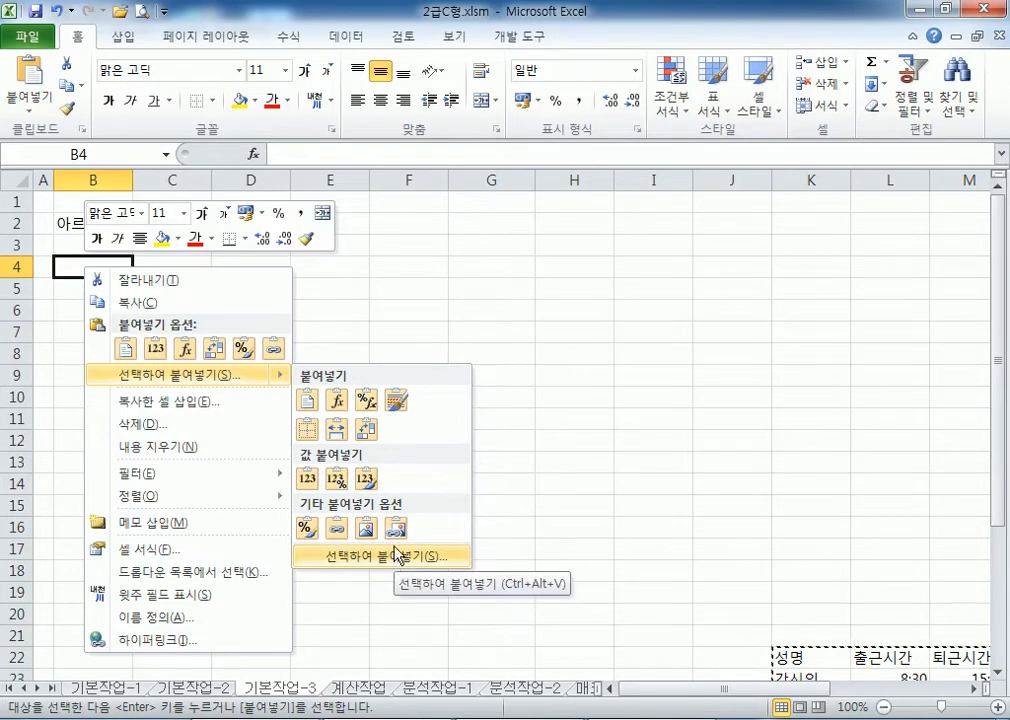
pyautogui.click(33, 112)
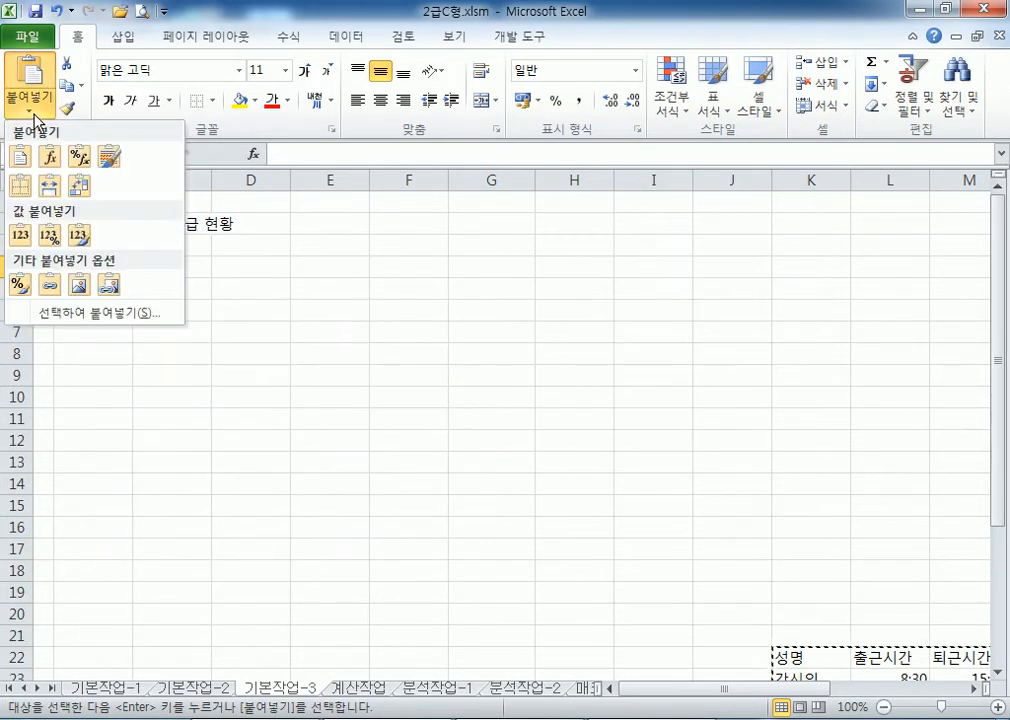
pyautogui.click(110, 288)
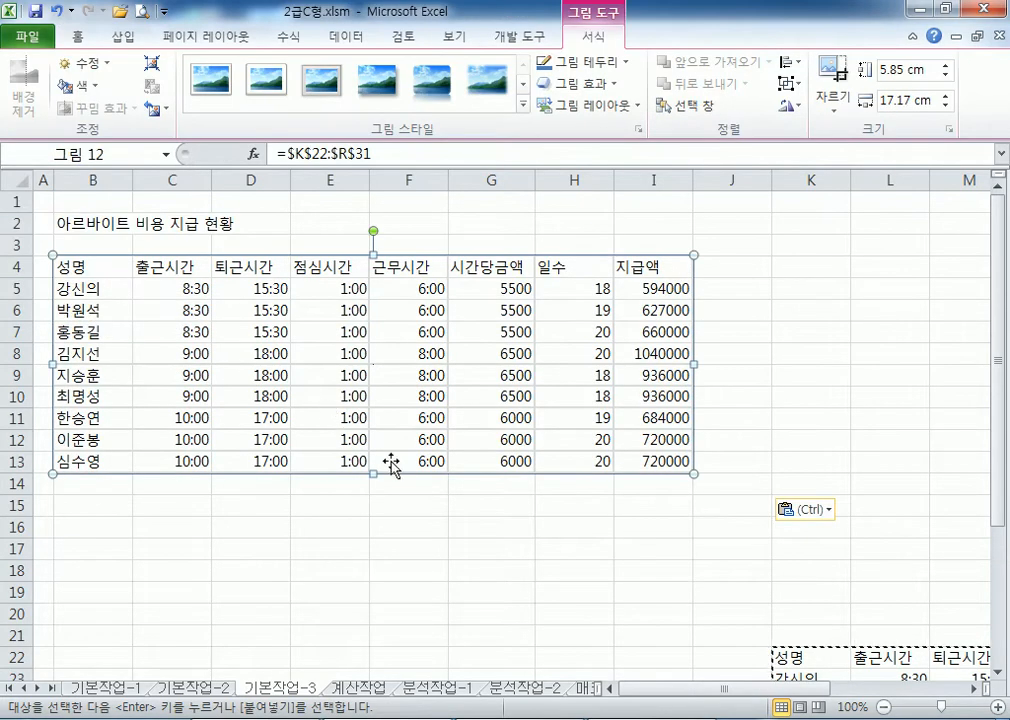
pyautogui.click(421, 518)
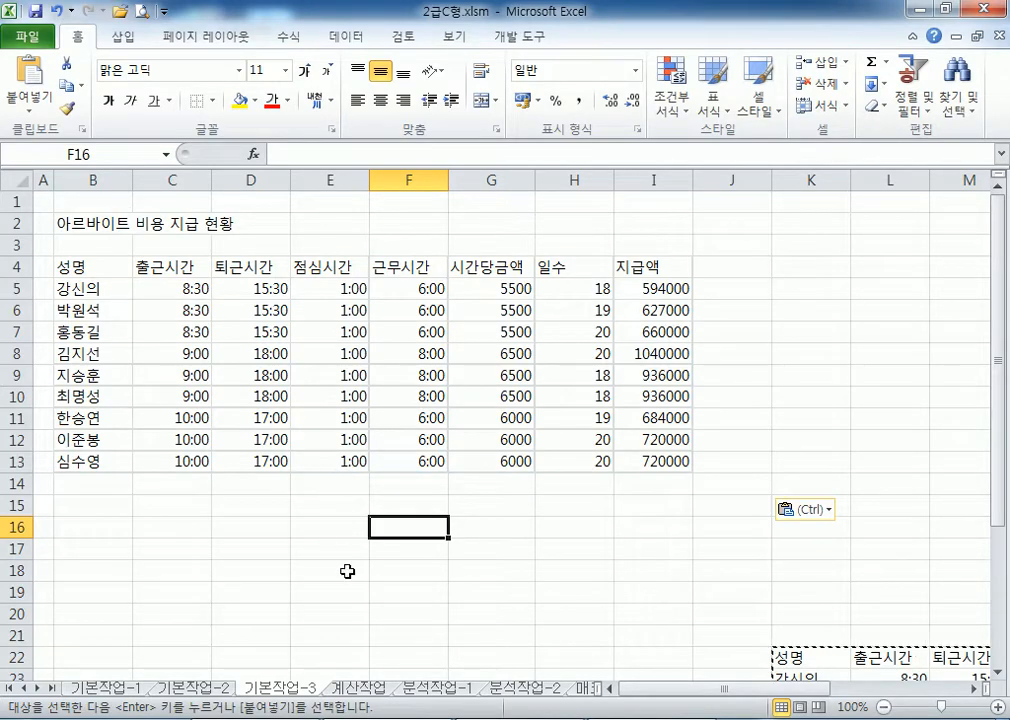
# Open the 계산작업 sheet with the ribbon collapsed, and switch to Notepad (메모장) for the text of problem 1
pyautogui.click(357, 688)
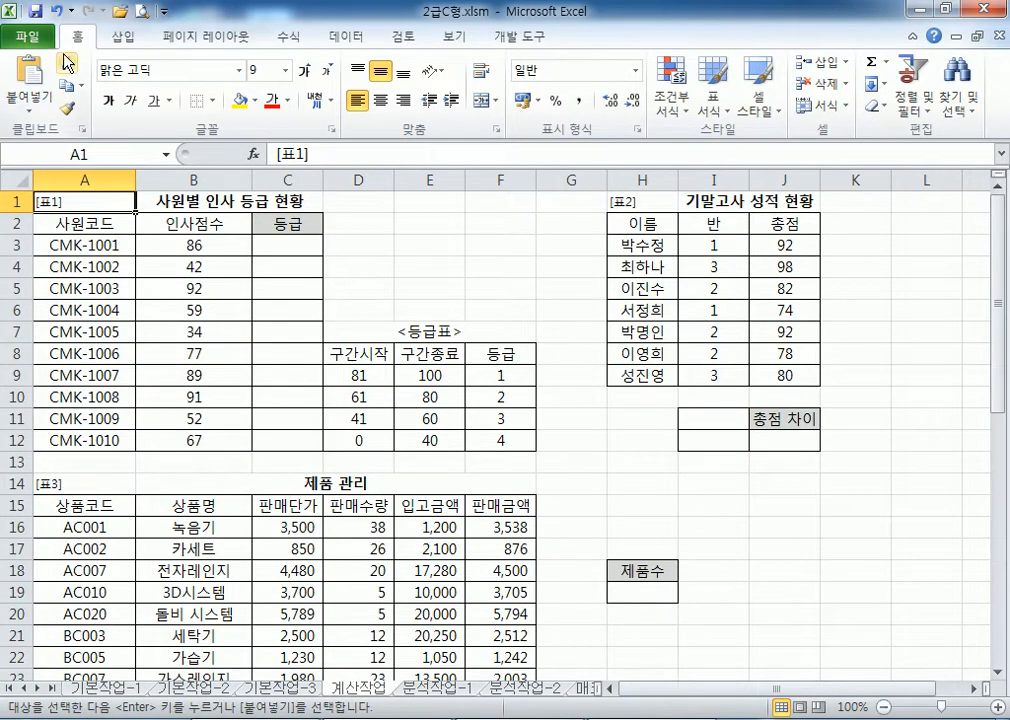
pyautogui.scroll(-1, 60, 110)
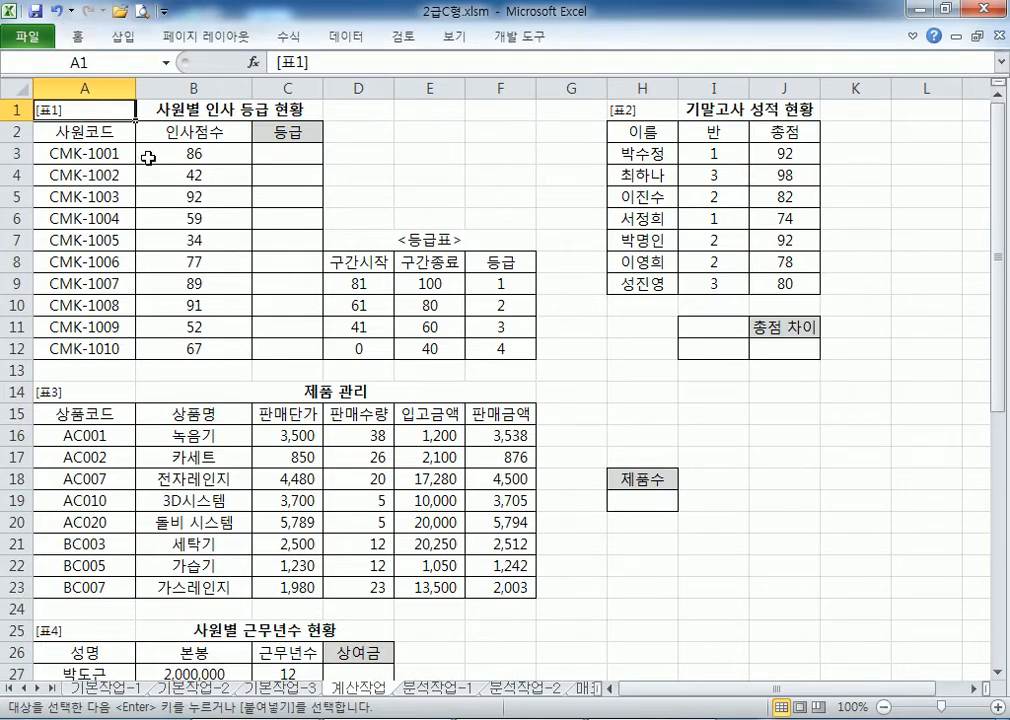
pyautogui.scroll(4, 122, 135)
pyautogui.scroll(-1, 128, 147)
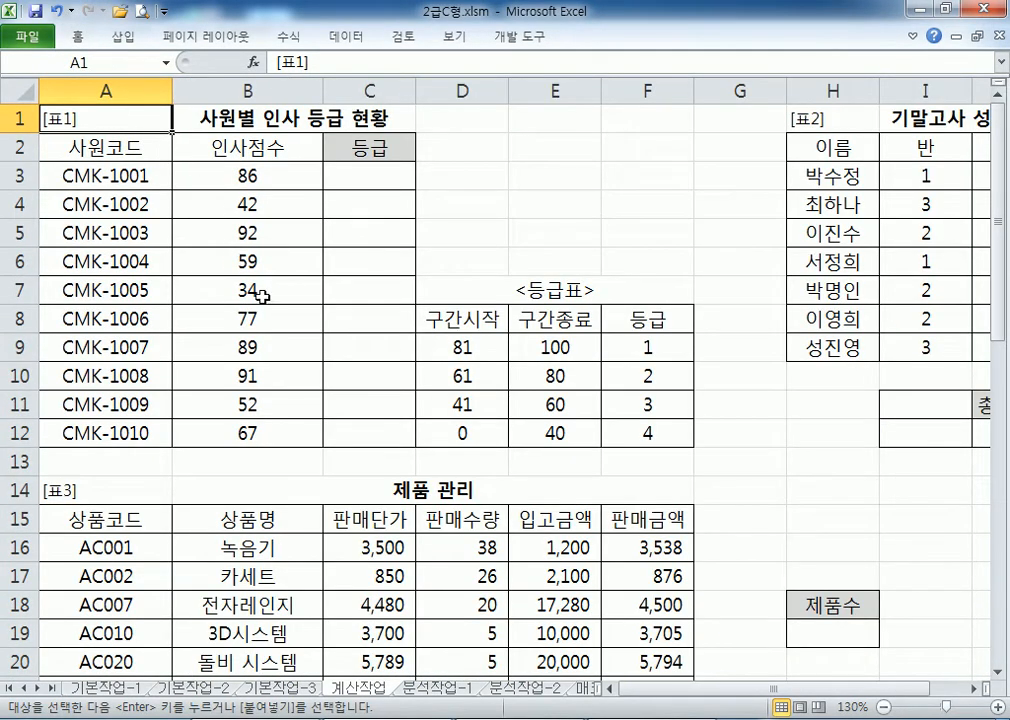
pyautogui.click(228, 175)
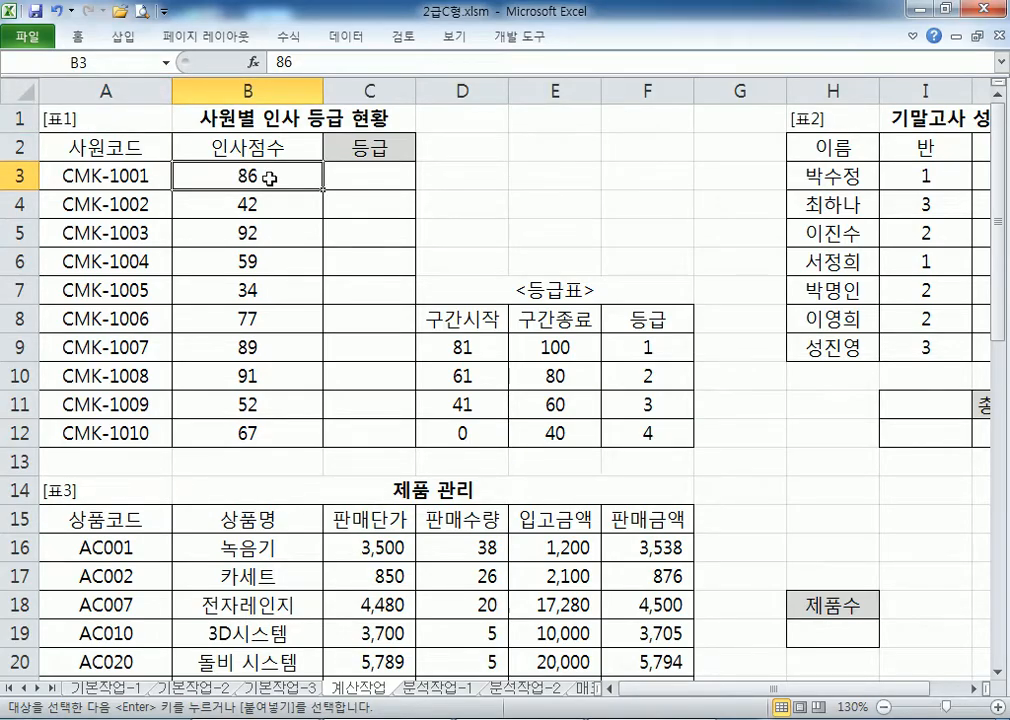
pyautogui.hotkey('alt', 'Tab')
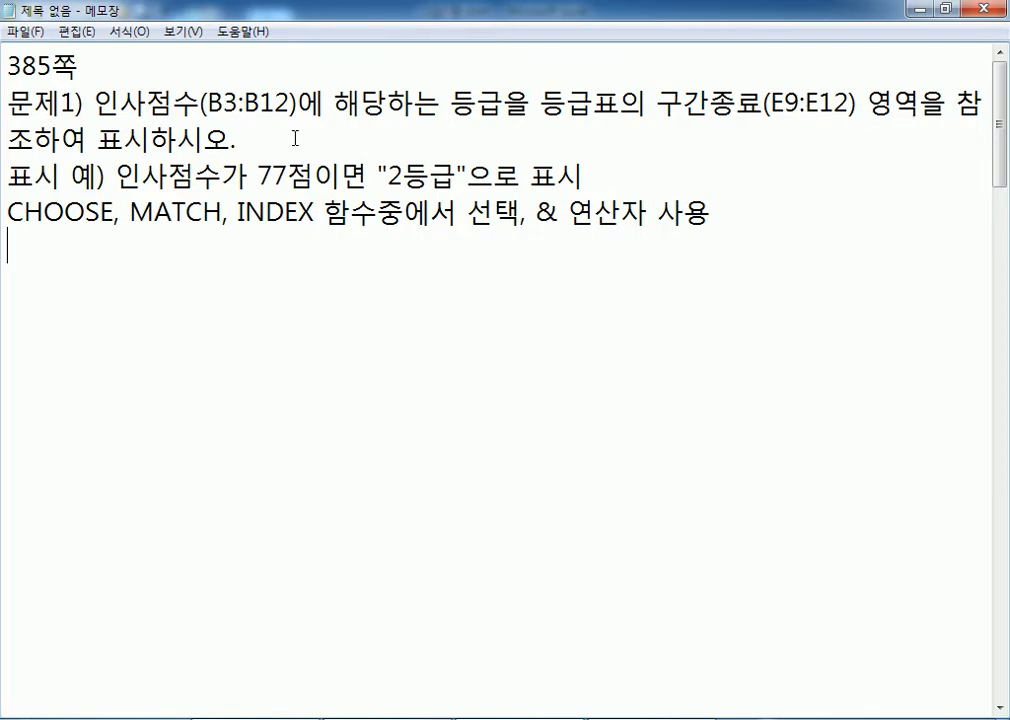
# Check problem 1's 77점 example in Notepad (메모장) against the 등급표 intervals and grades on the 계산작업 sheet
pyautogui.hotkey('alt', 'Tab')
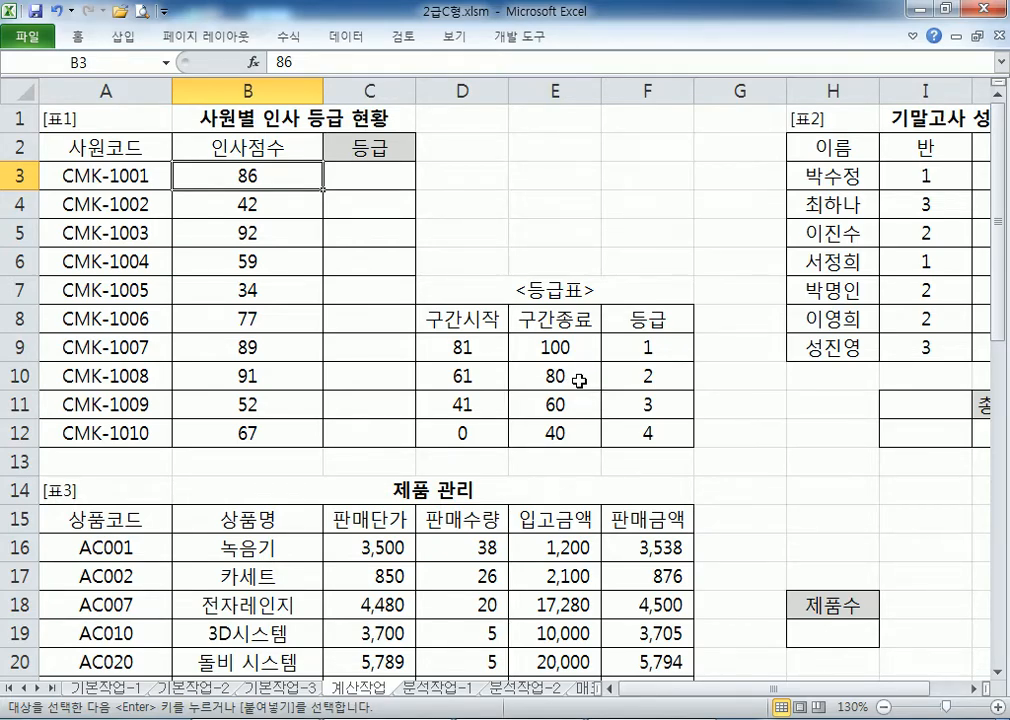
pyautogui.hotkey('alt', 'Tab')
pyautogui.moveTo(259, 187); pyautogui.dragTo(313, 187)
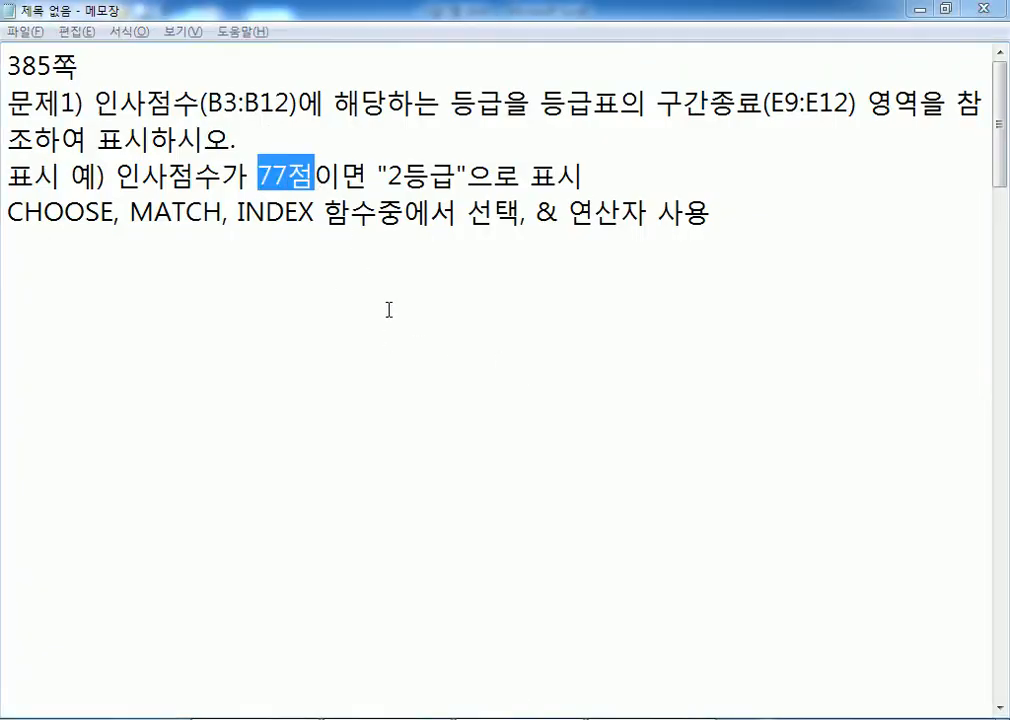
pyautogui.hotkey('alt', 'Tab')
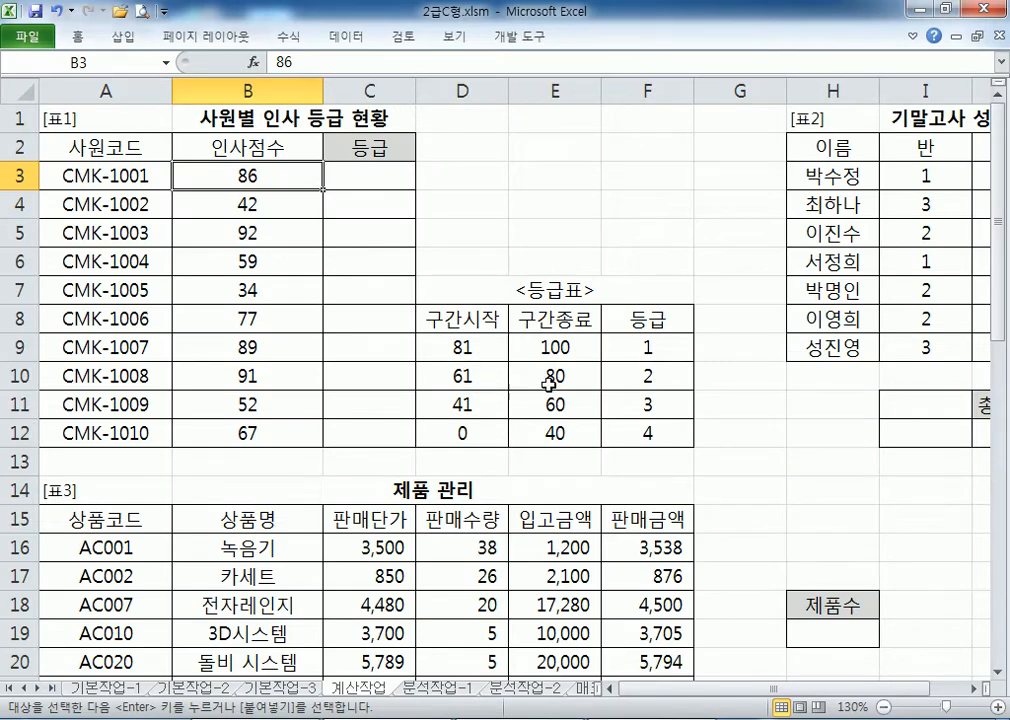
pyautogui.click(469, 378)
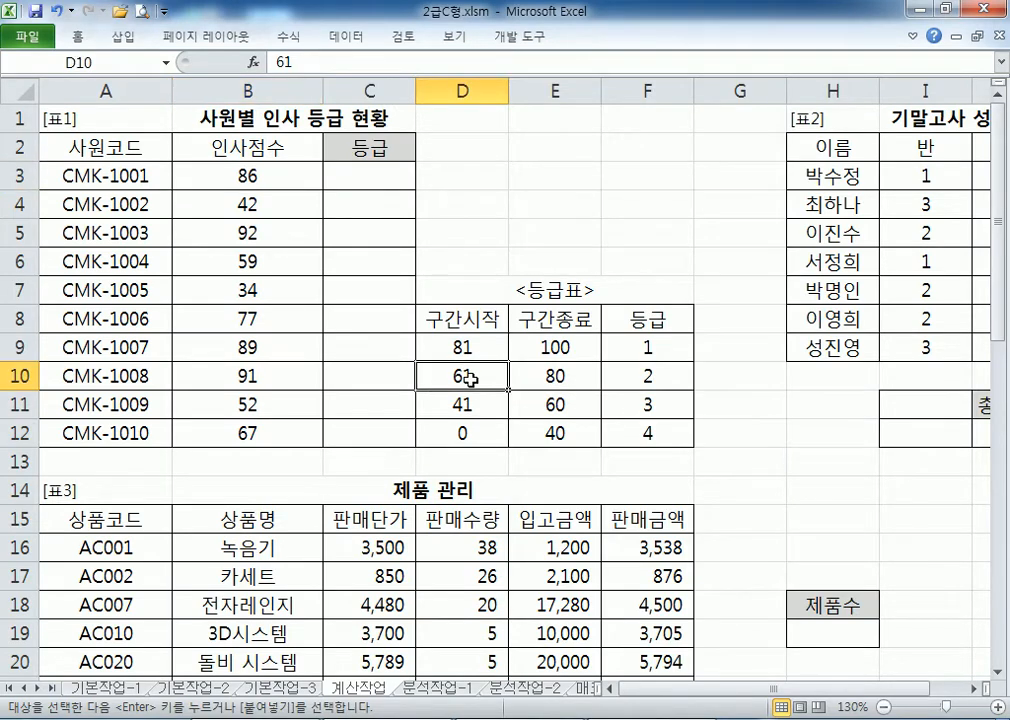
pyautogui.click(632, 380)
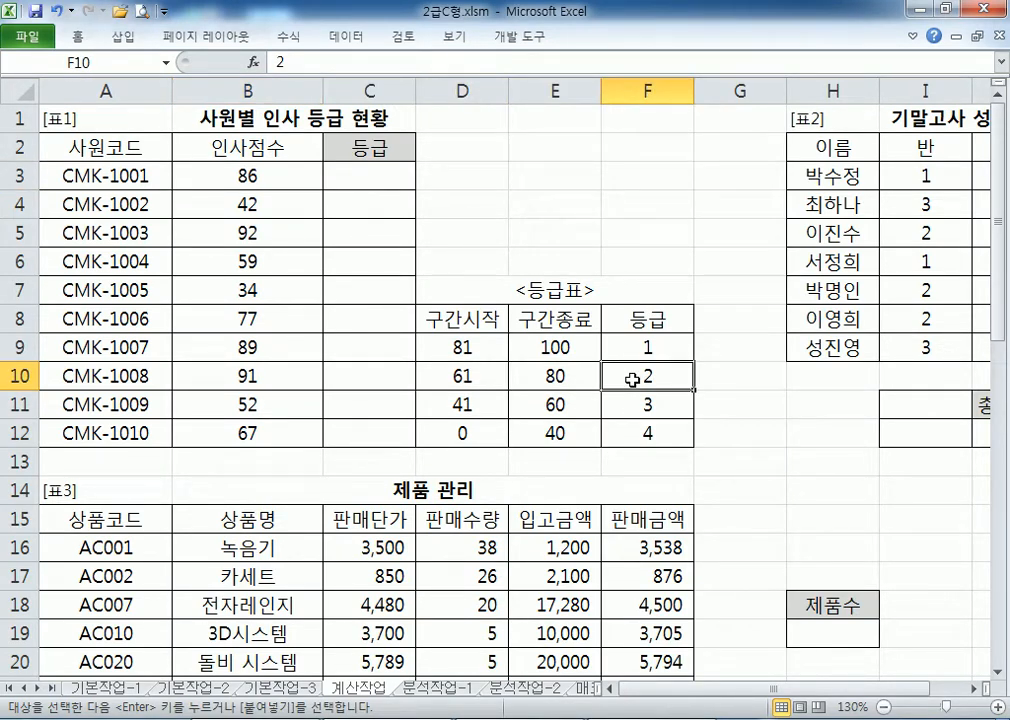
pyautogui.hotkey('alt', 'Tab')
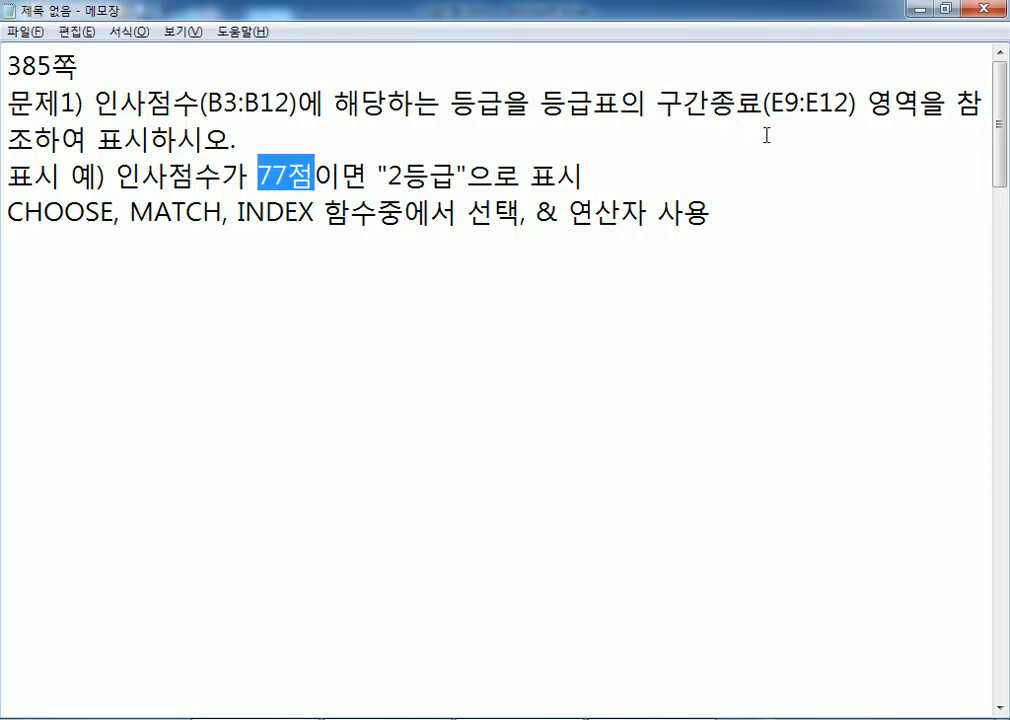
pyautogui.hotkey('alt', 'Tab')
pyautogui.click(555, 341)
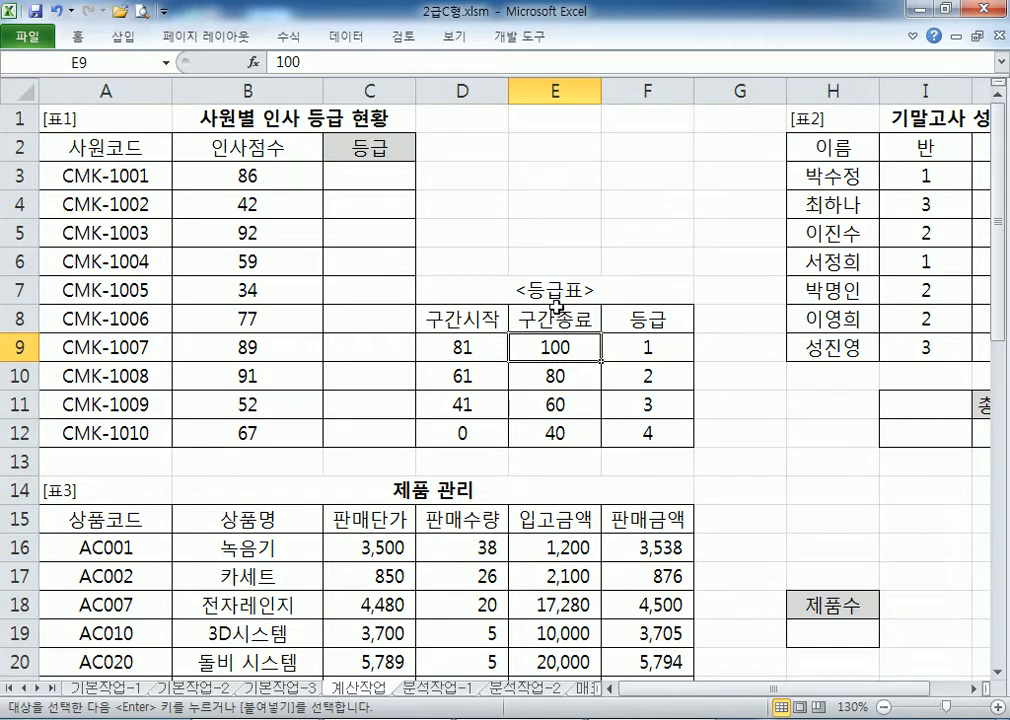
pyautogui.press('Right')
pyautogui.press('Right')
pyautogui.press('super')
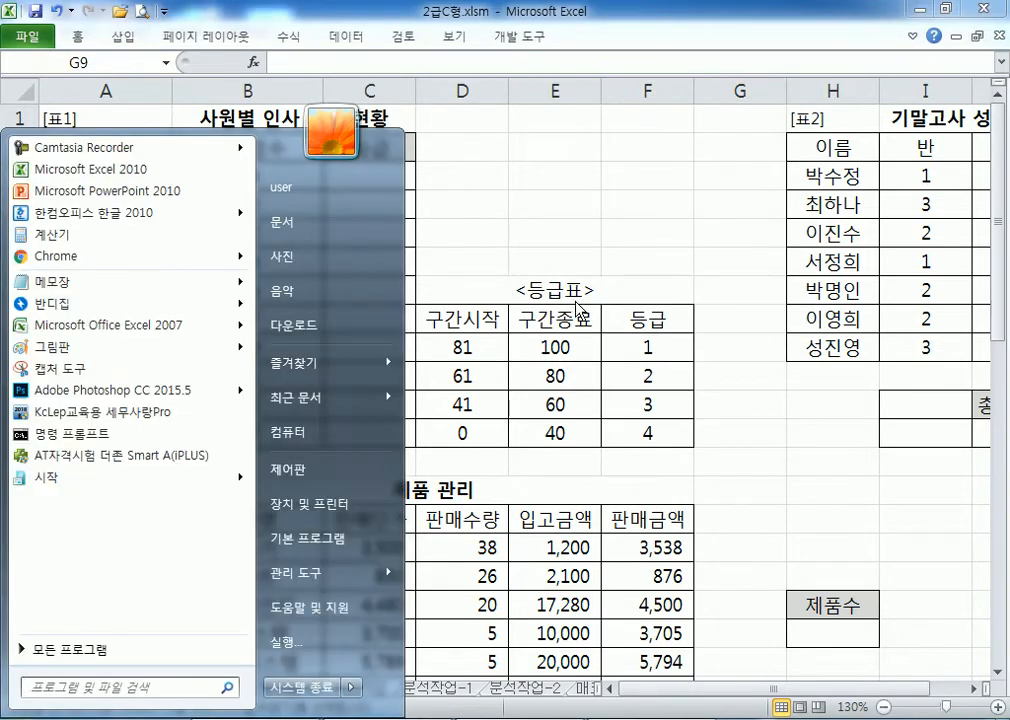
pyautogui.press('Escape')
# Examine problem 1's "2등급" display format and its CHOOSE, MATCH and INDEX function choices alongside the 등급표 and the first 인사점수
pyautogui.hotkey('alt', 'Tab')
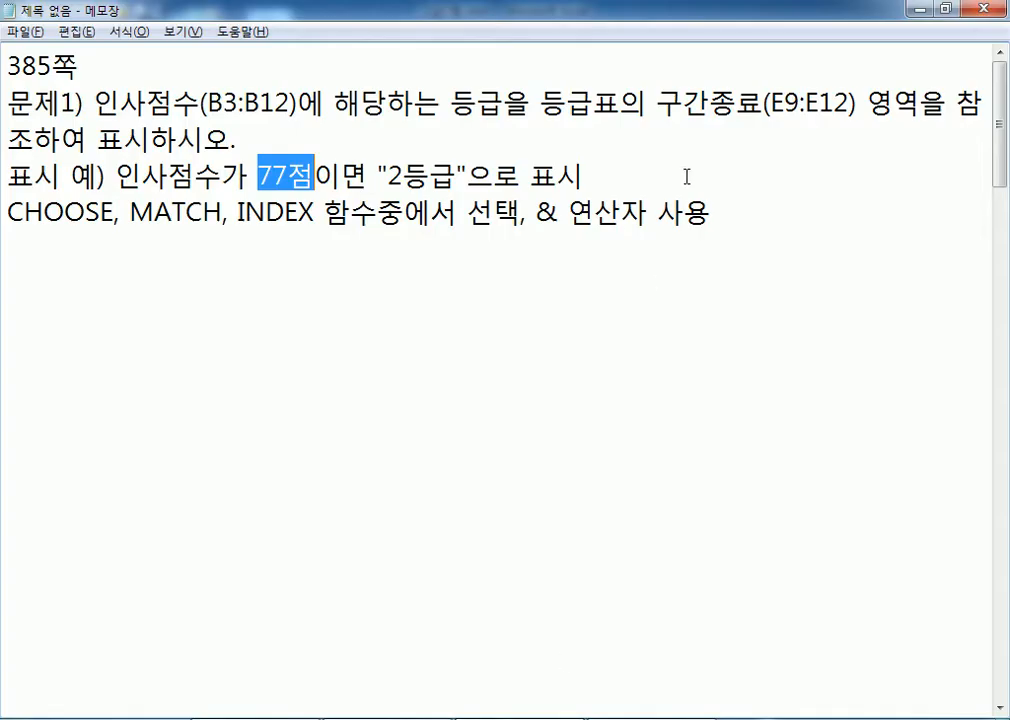
pyautogui.click(388, 177)
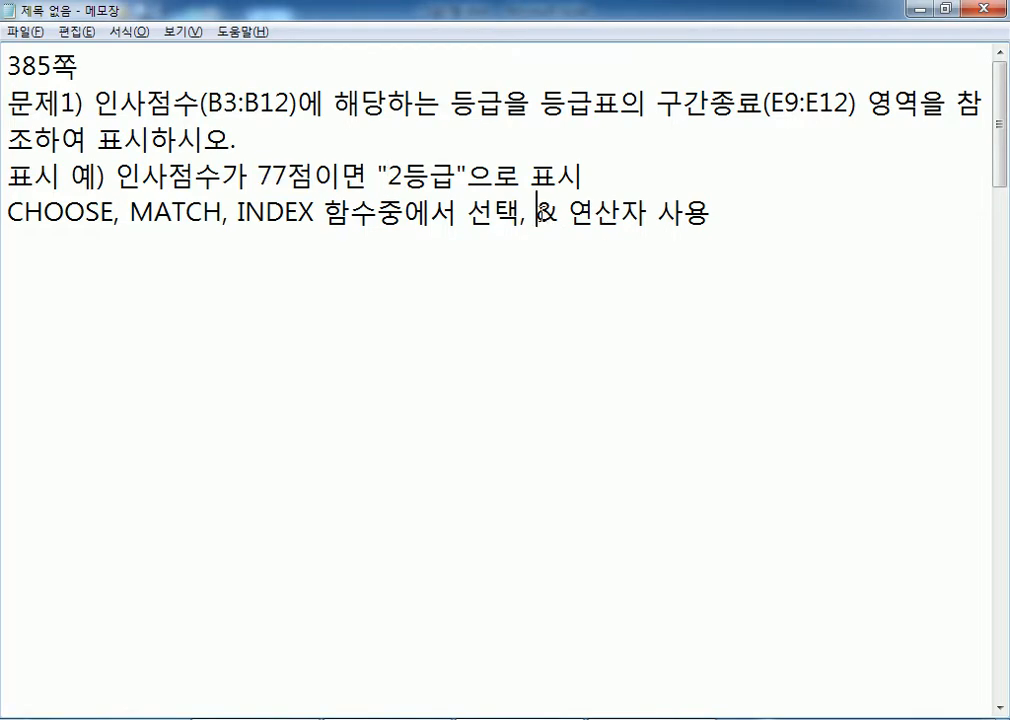
pyautogui.doubleClick(408, 176)
pyautogui.click(380, 176)
pyautogui.hotkey('alt', 'Tab')
pyautogui.click(484, 347)
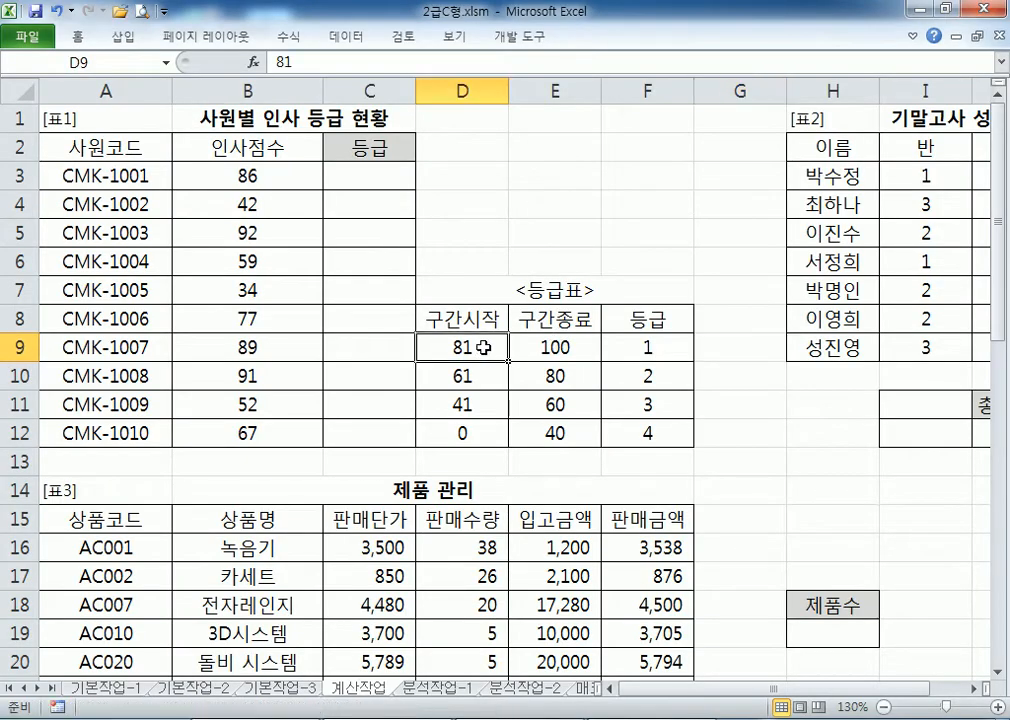
pyautogui.hotkey('alt', 'Tab')
pyautogui.click(8, 212)
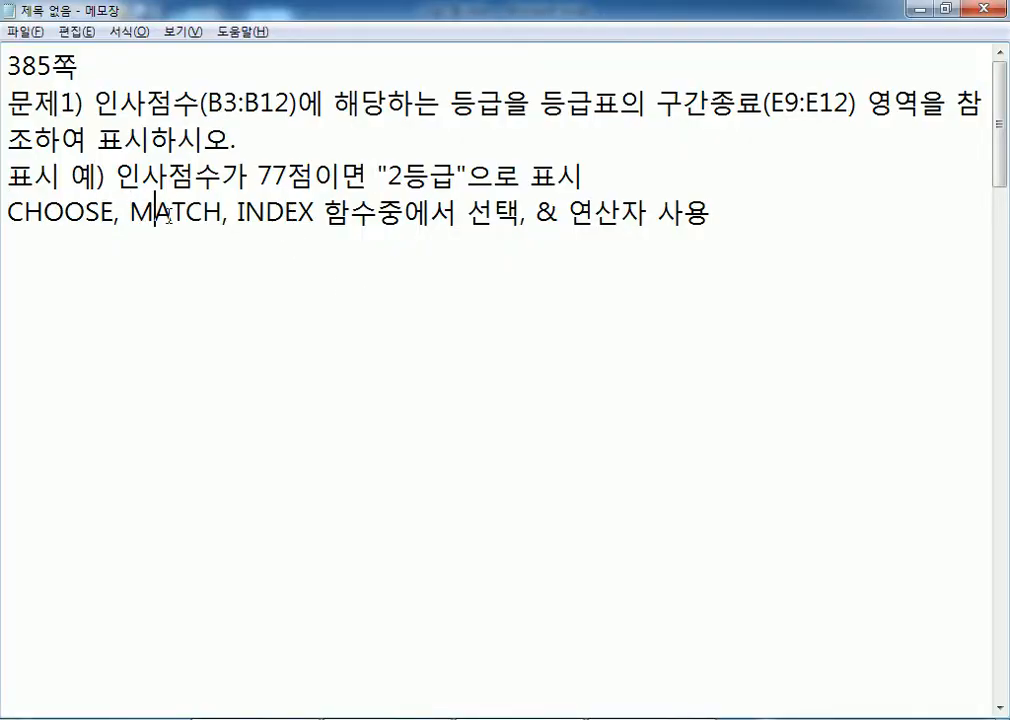
pyautogui.hotkey('alt', 'Tab')
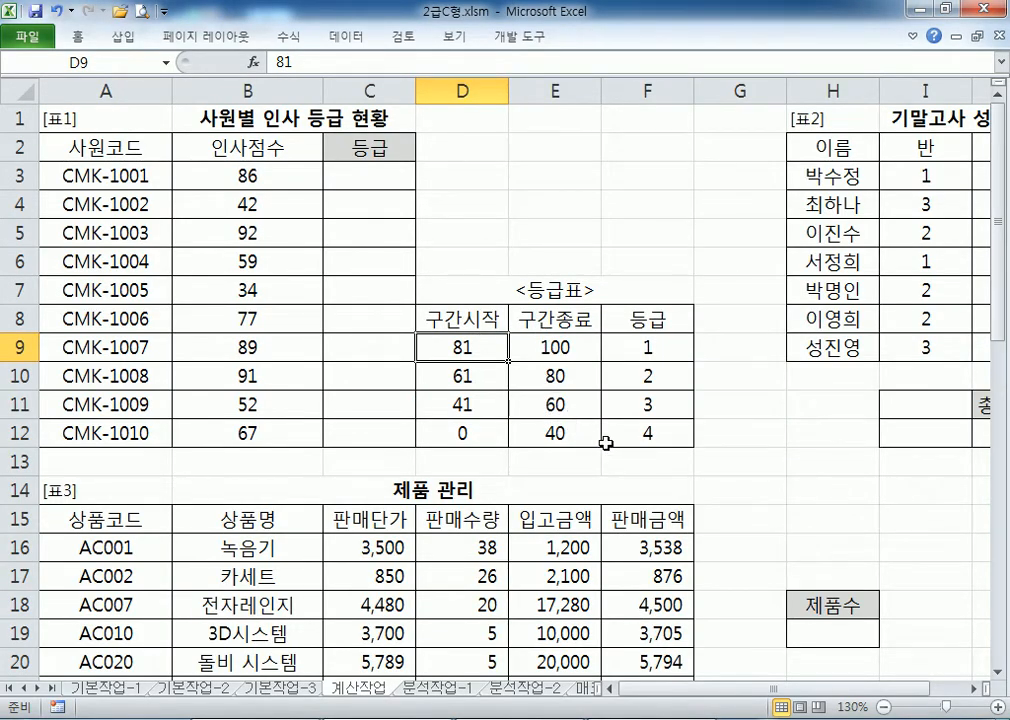
pyautogui.hotkey('alt', 'Tab')
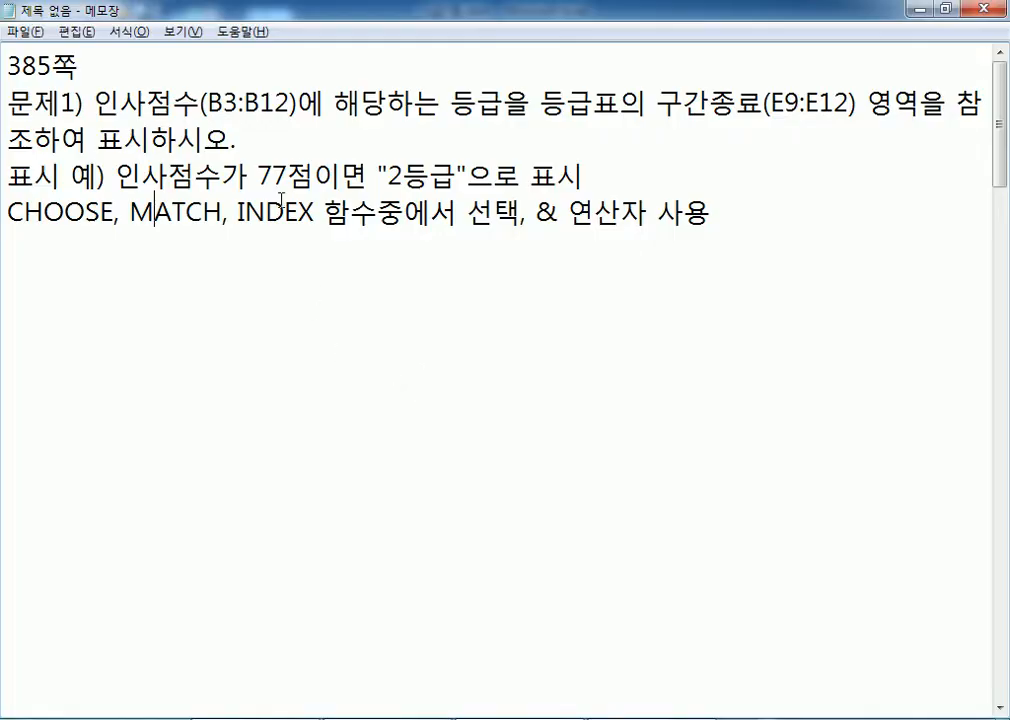
pyautogui.moveTo(239, 214); pyautogui.dragTo(300, 222)
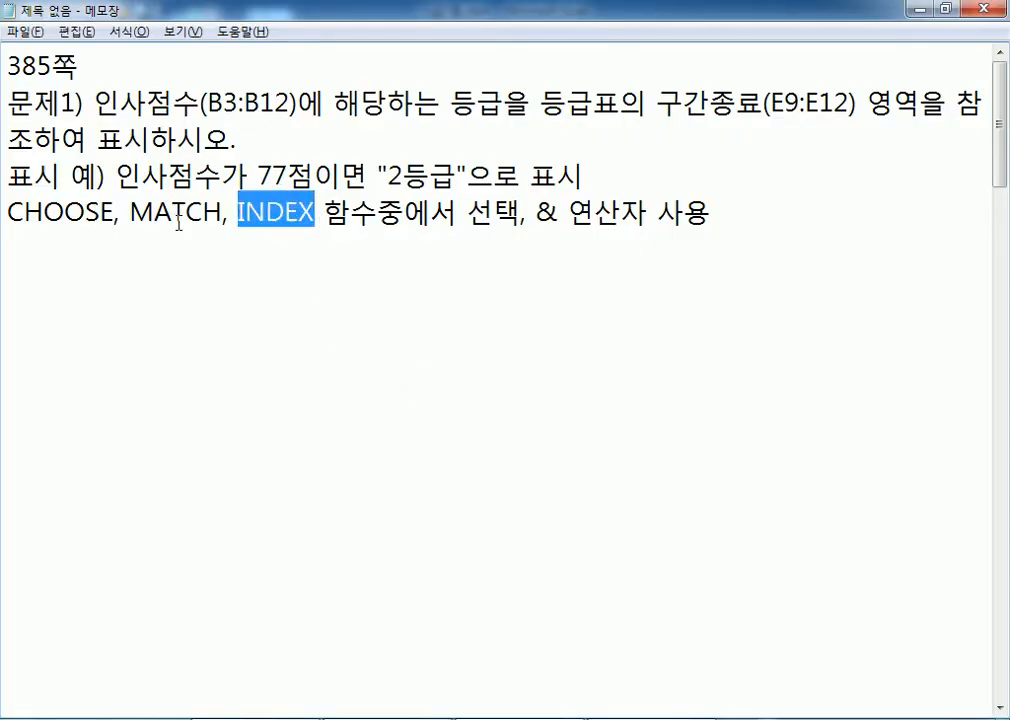
pyautogui.moveTo(115, 211); pyautogui.dragTo(3, 212)
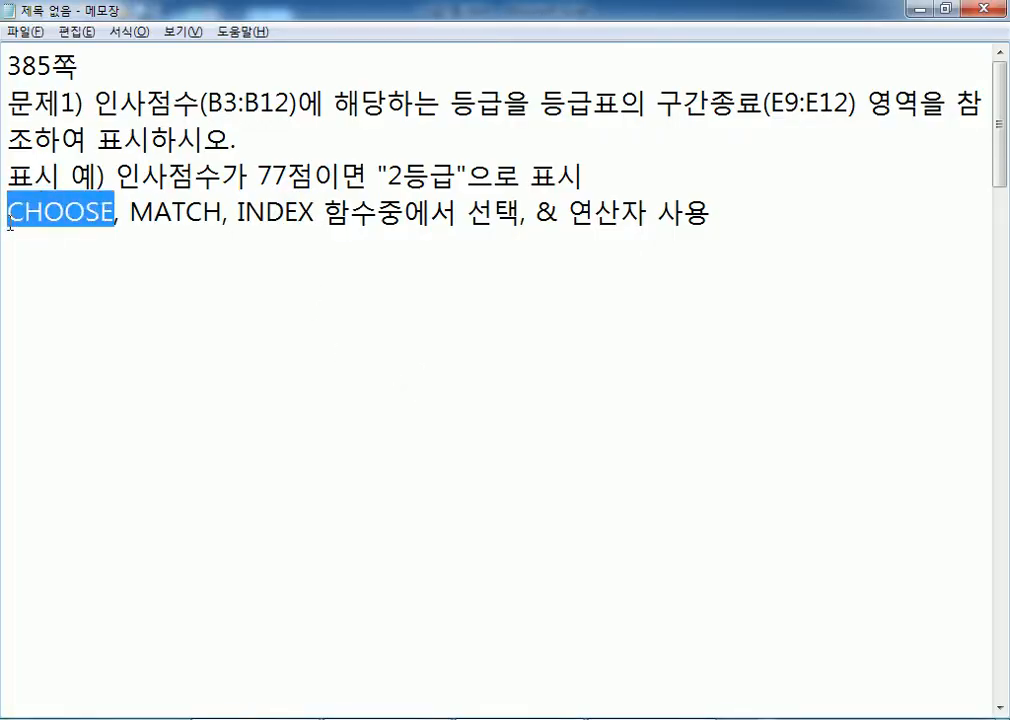
pyautogui.hotkey('alt', 'Tab')
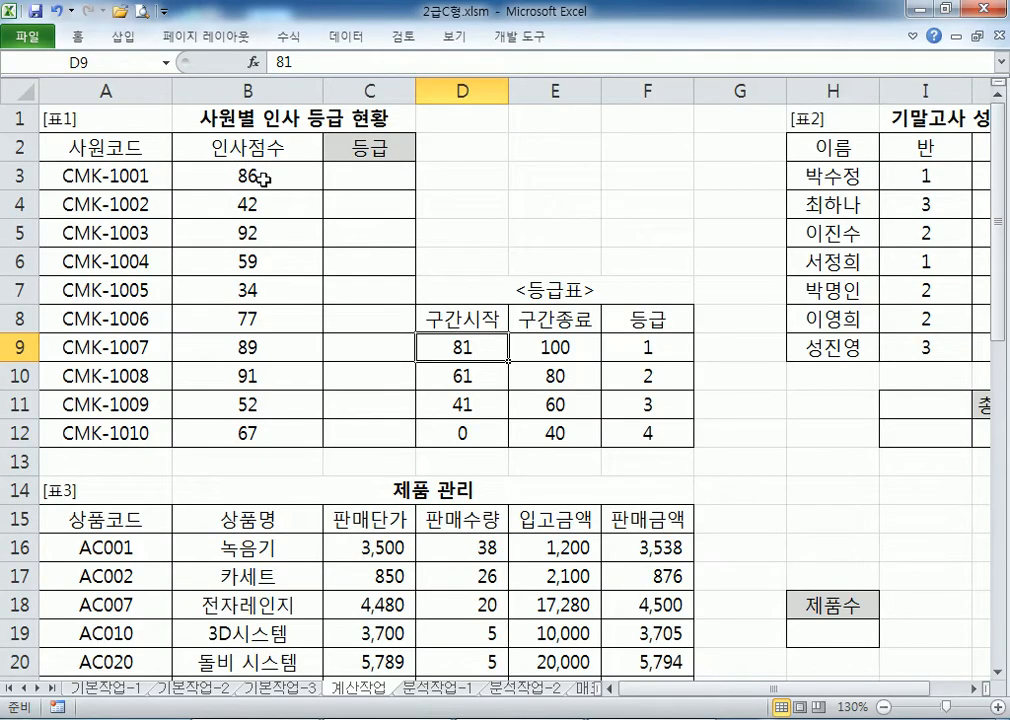
pyautogui.click(206, 174)
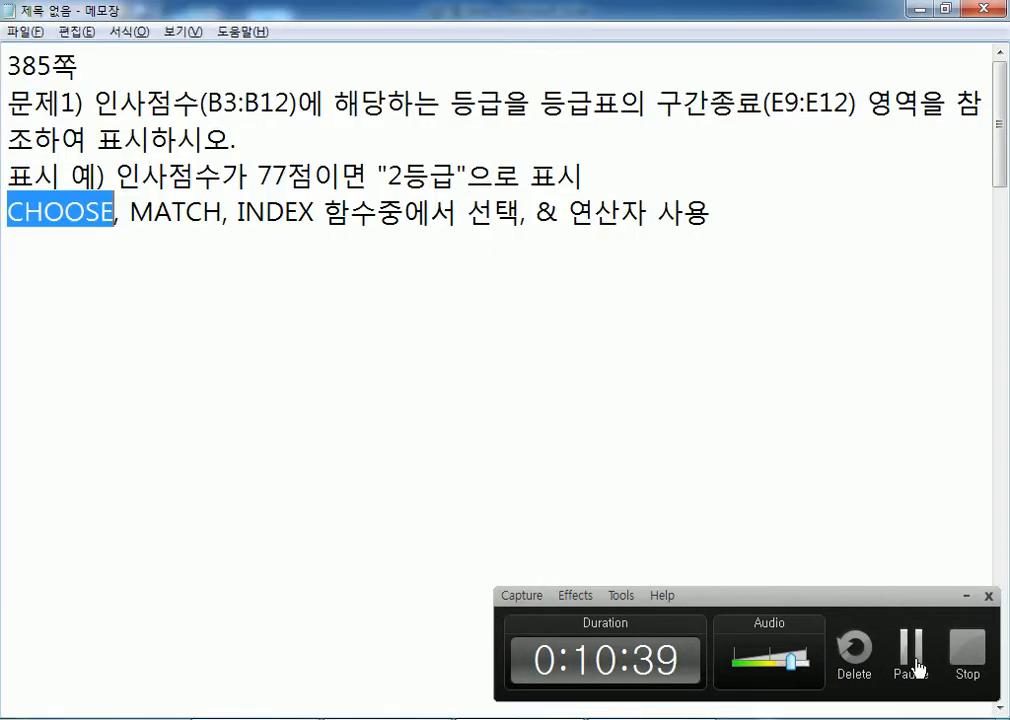
# Review the 구간종료 (E9:E12) reference in the problem text and compare that range with the 구간시작 values in D9:D12
pyautogui.click(966, 595)
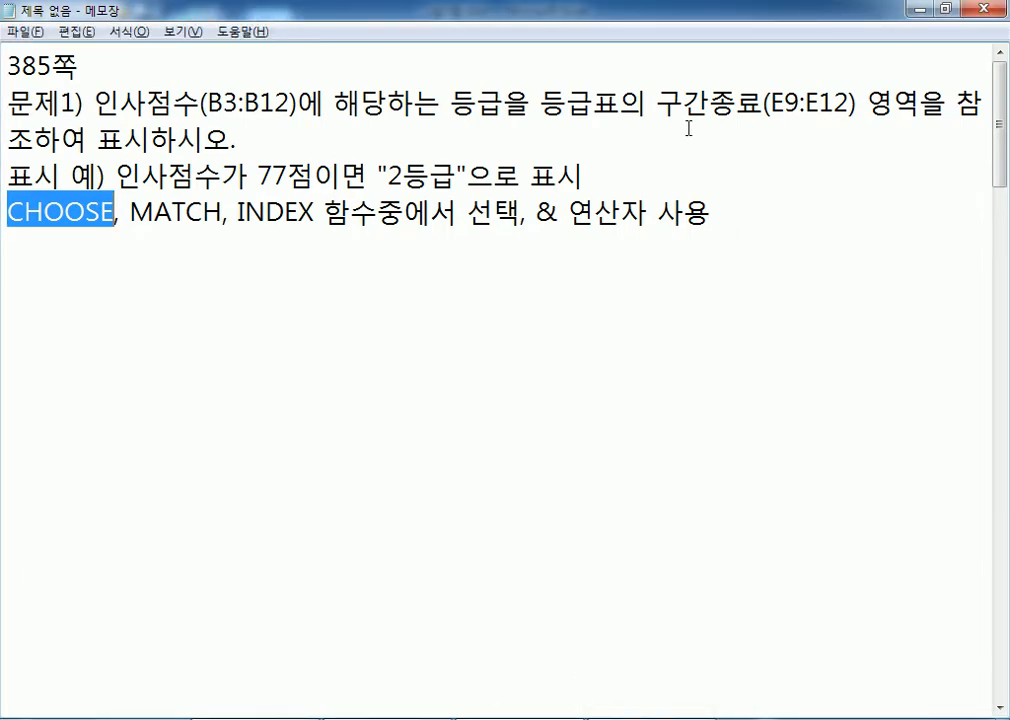
pyautogui.moveTo(681, 103); pyautogui.dragTo(922, 117)
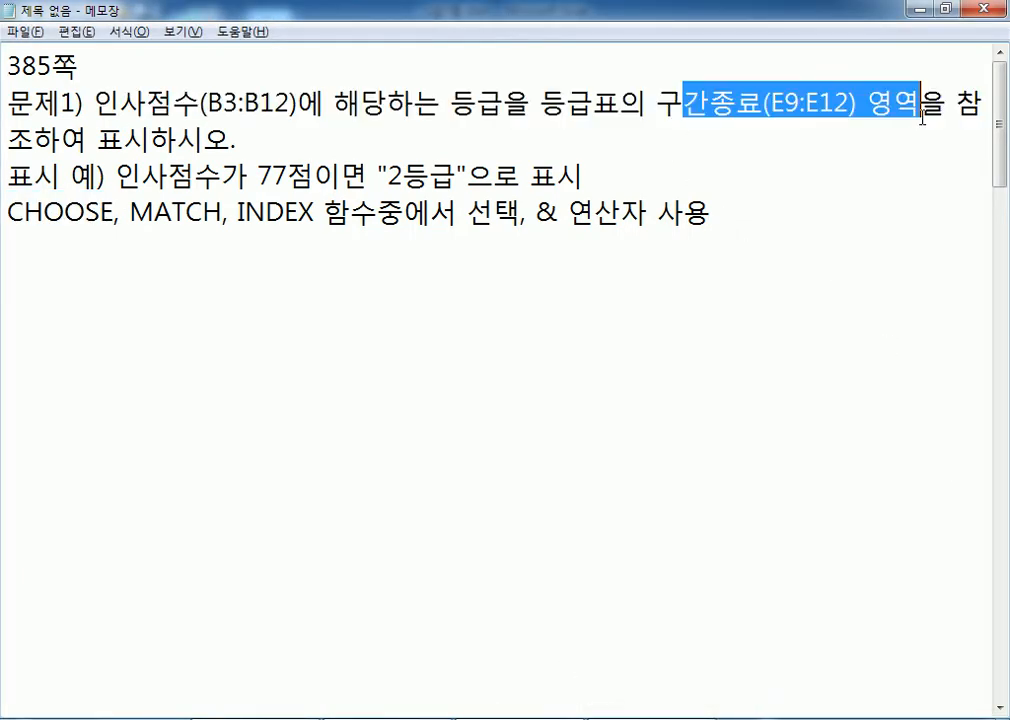
pyautogui.click(650, 103)
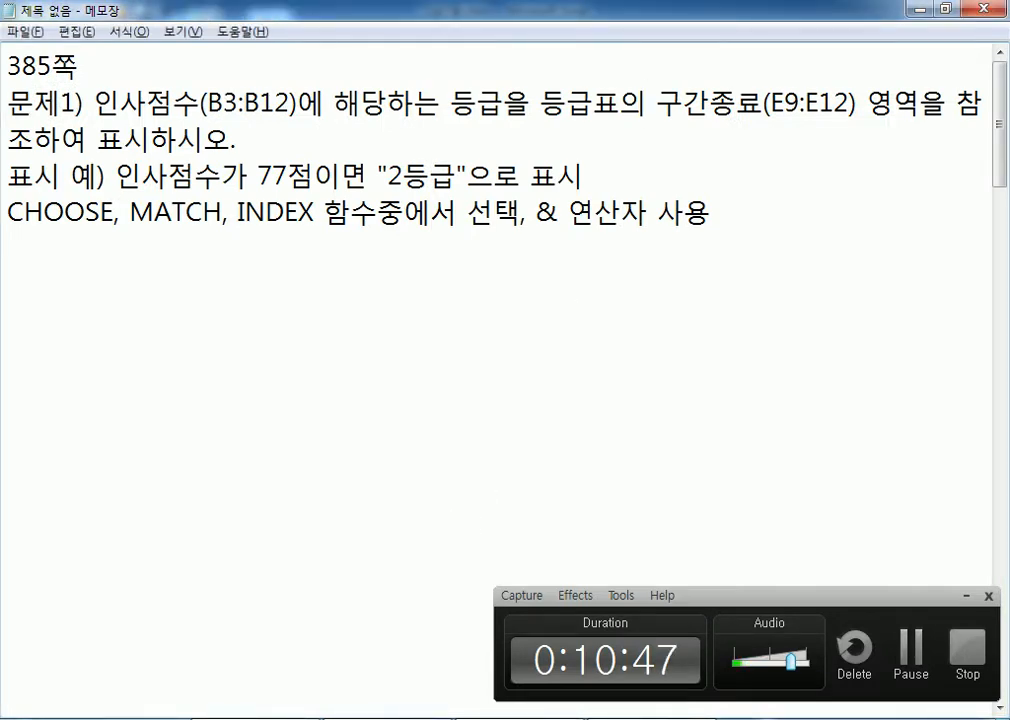
pyautogui.click(385, 718)
pyautogui.moveTo(550, 345); pyautogui.dragTo(550, 432)
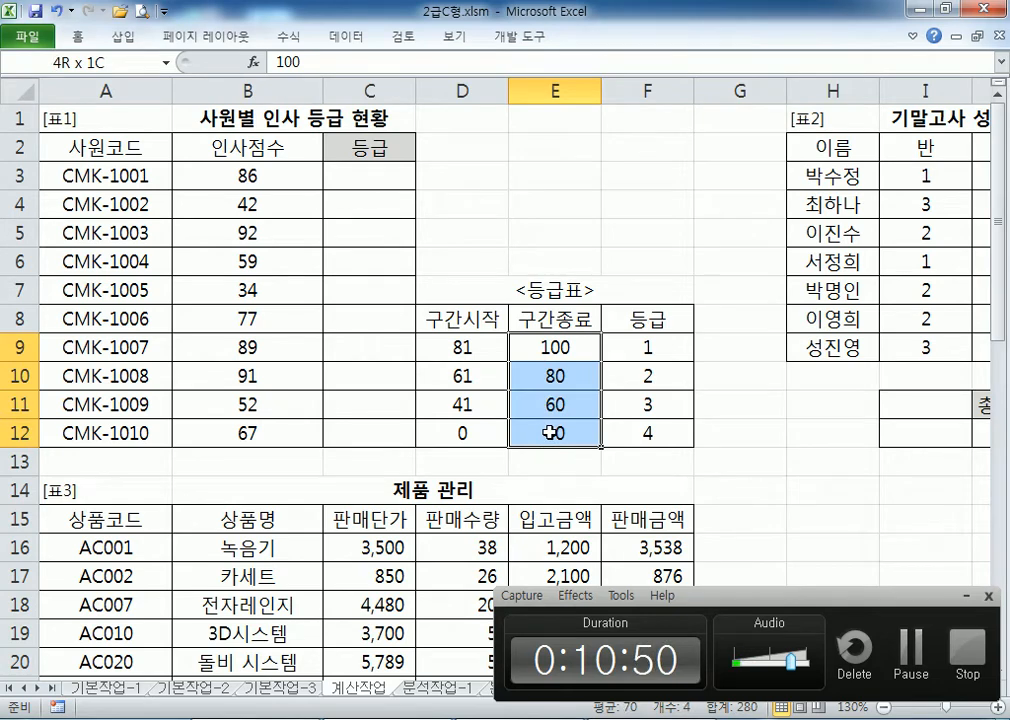
pyautogui.moveTo(462, 347); pyautogui.dragTo(458, 428)
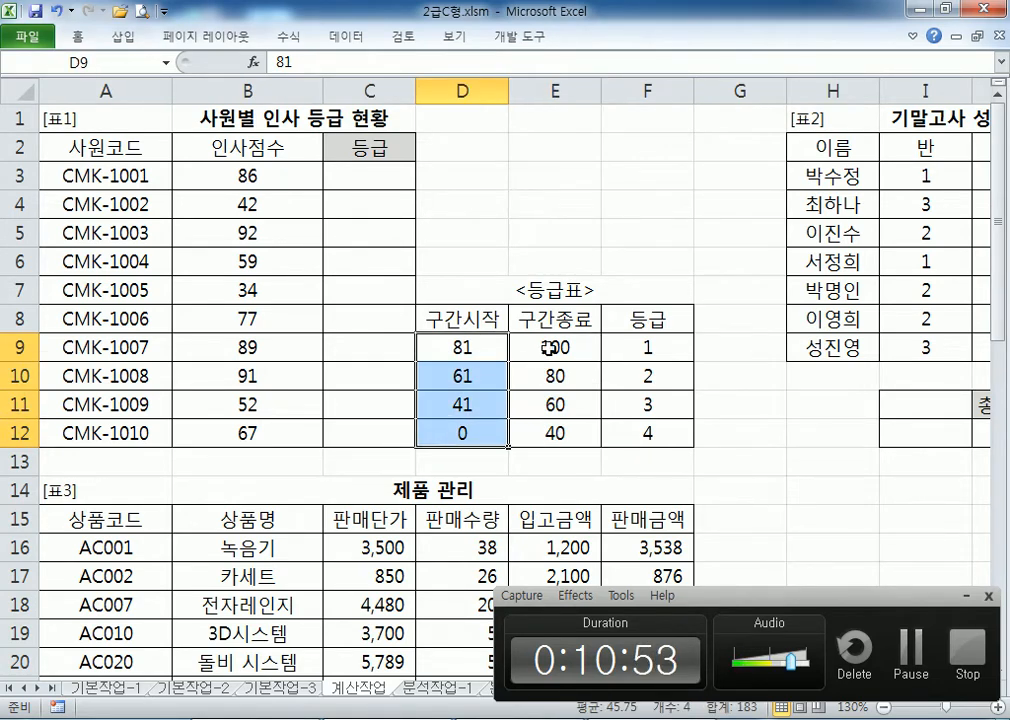
pyautogui.moveTo(549, 347); pyautogui.dragTo(541, 428)
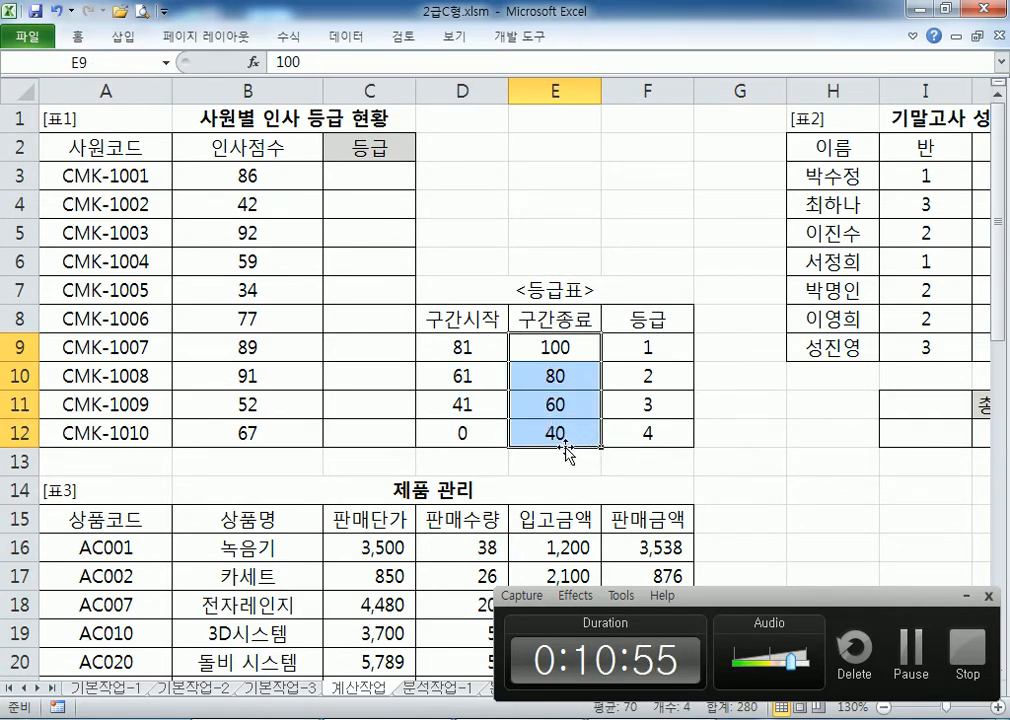
pyautogui.click(525, 346)
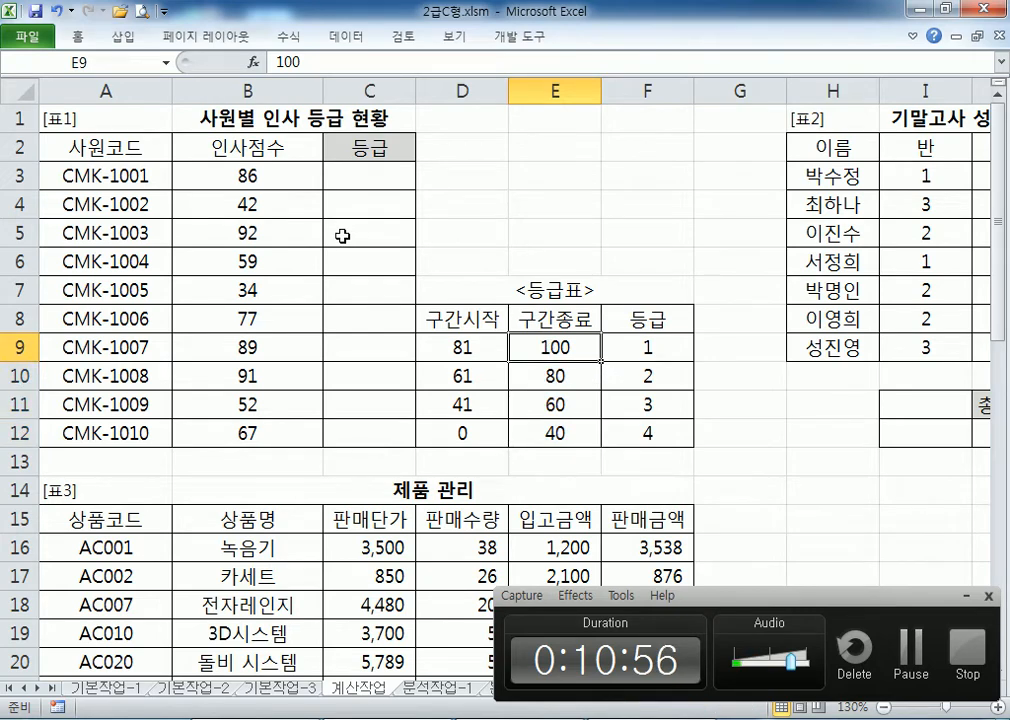
# Examine how the 인사점수 in B3 relates to the 구간종료 values in E9:E12 and the grades beside them
pyautogui.click(238, 176)
pyautogui.click(537, 347)
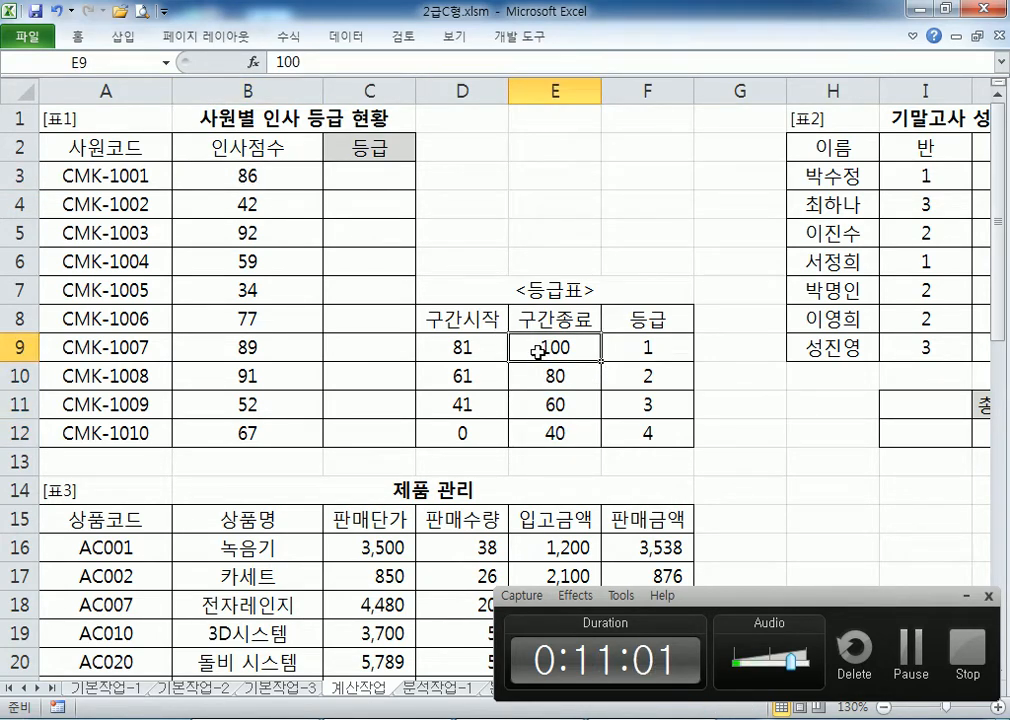
pyautogui.click(537, 373)
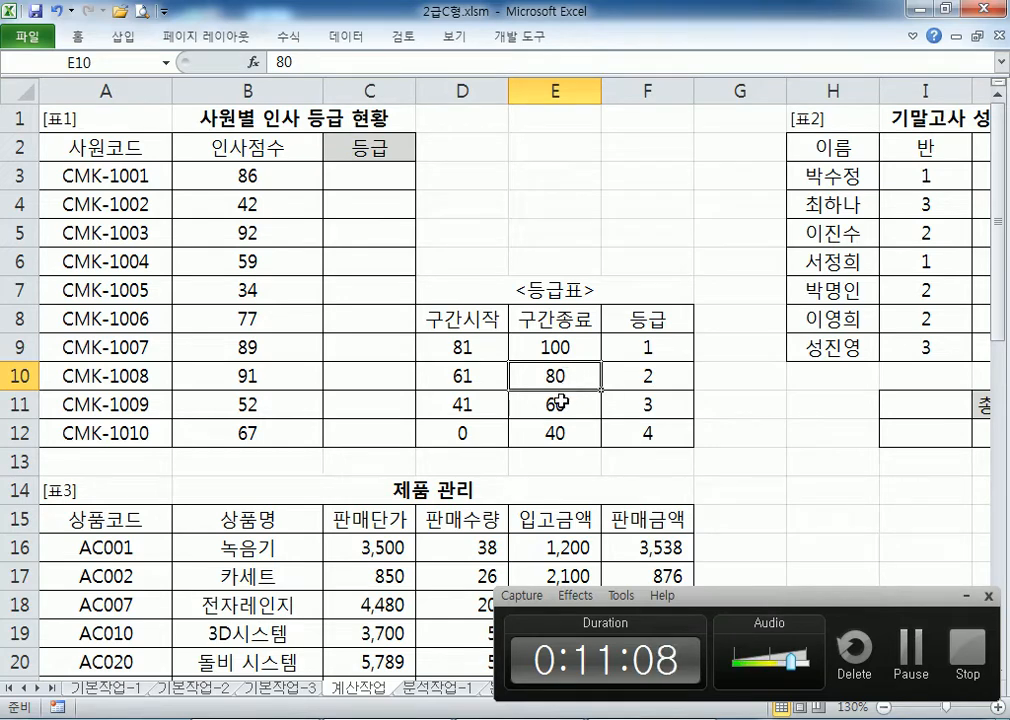
pyautogui.hotkey('alt', 'Tab')
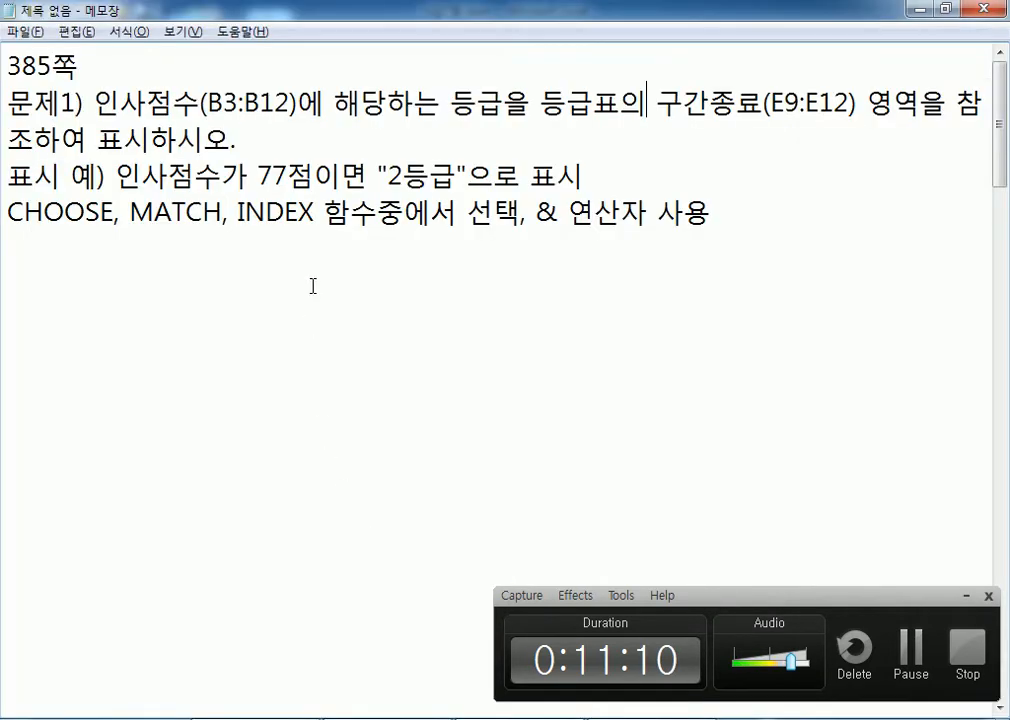
pyautogui.hotkey('alt', 'Tab')
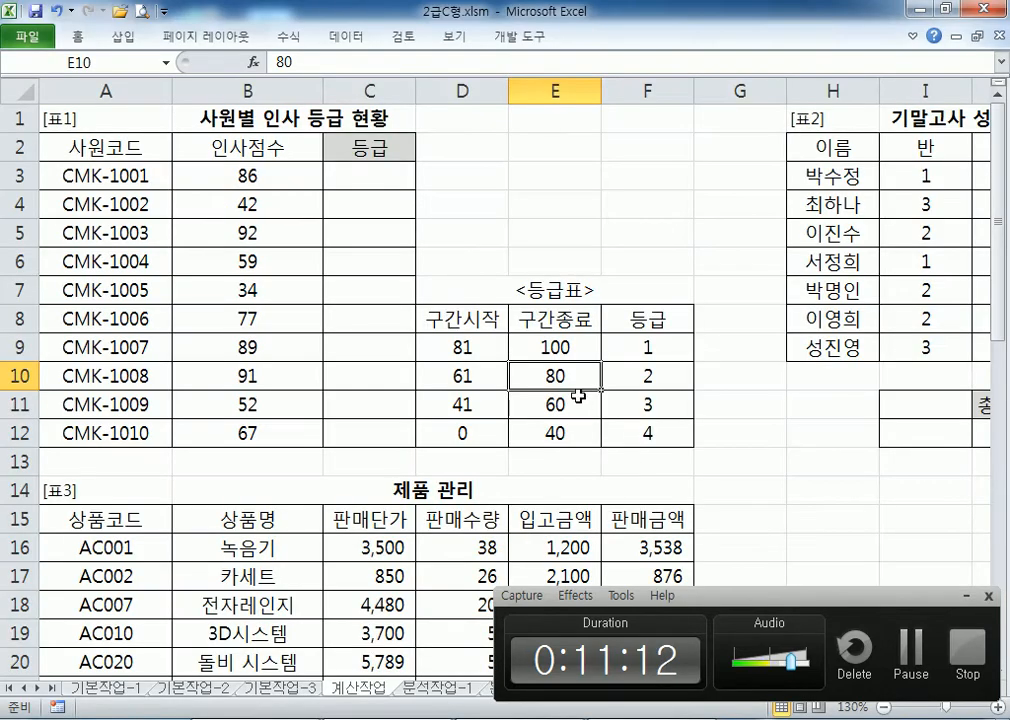
pyautogui.click(585, 349)
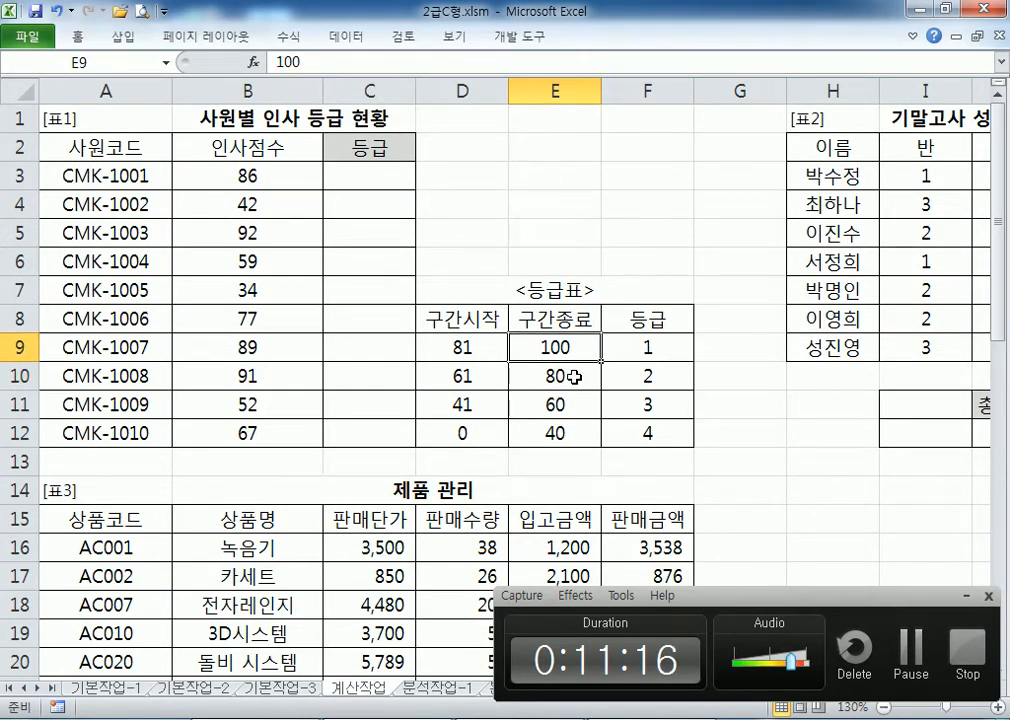
pyautogui.click(667, 356)
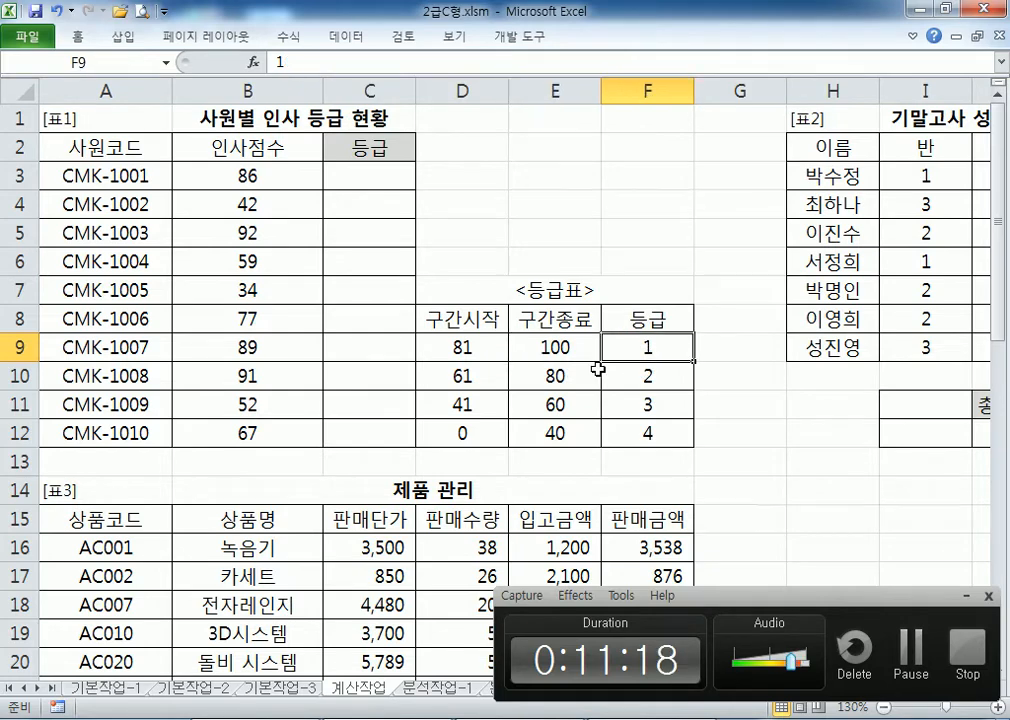
pyautogui.click(555, 385)
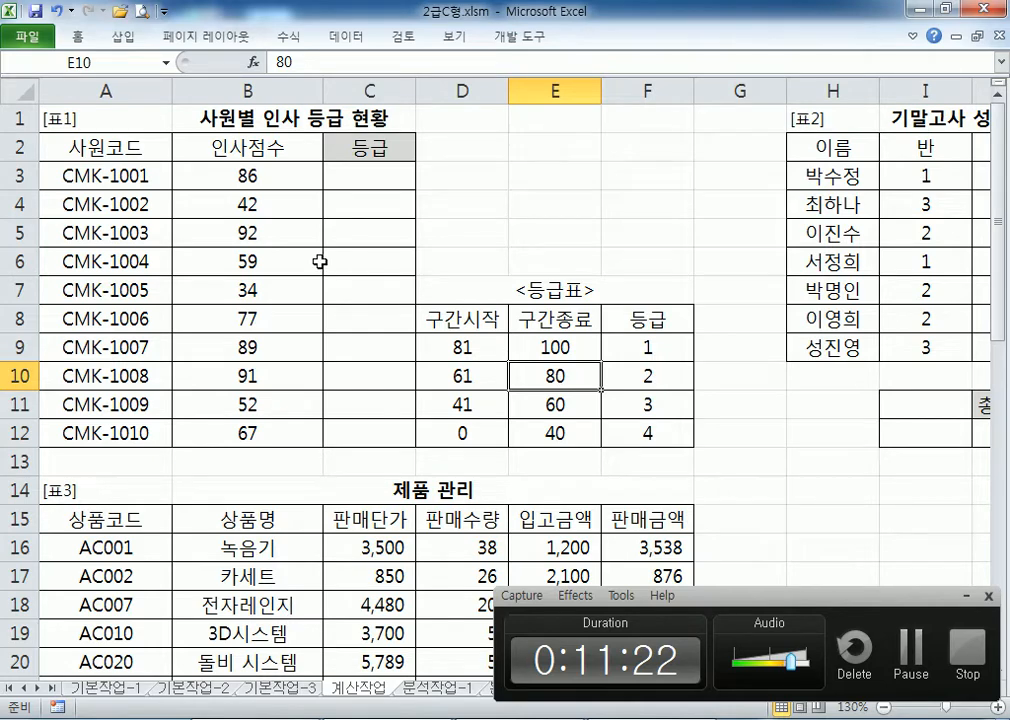
pyautogui.click(282, 181)
pyautogui.click(534, 383)
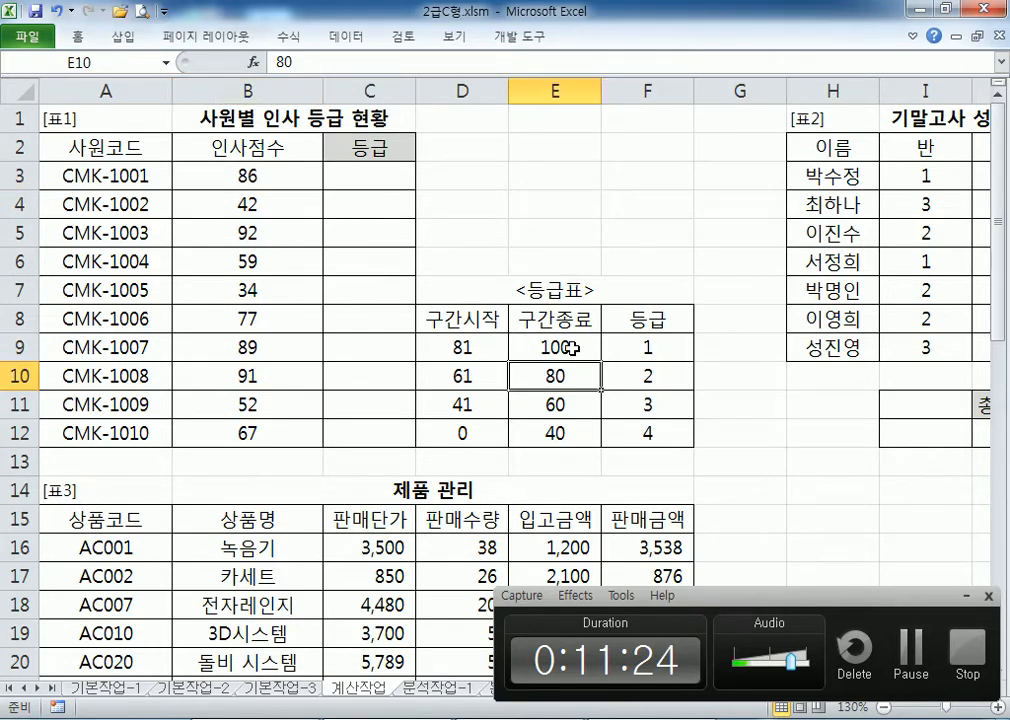
pyautogui.click(570, 345)
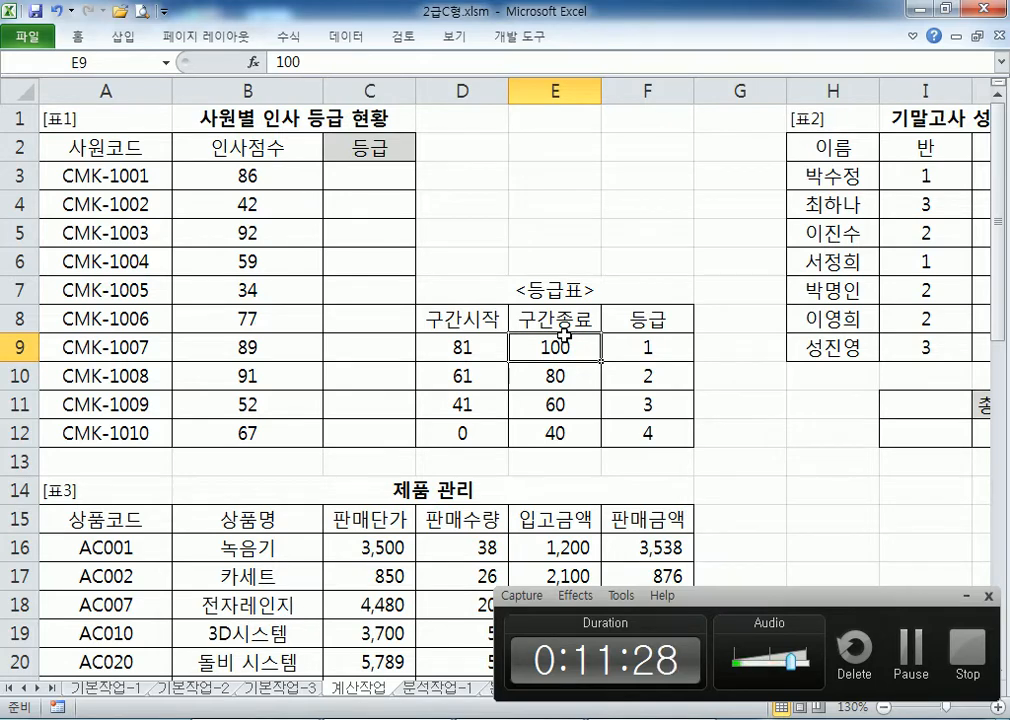
pyautogui.click(552, 438)
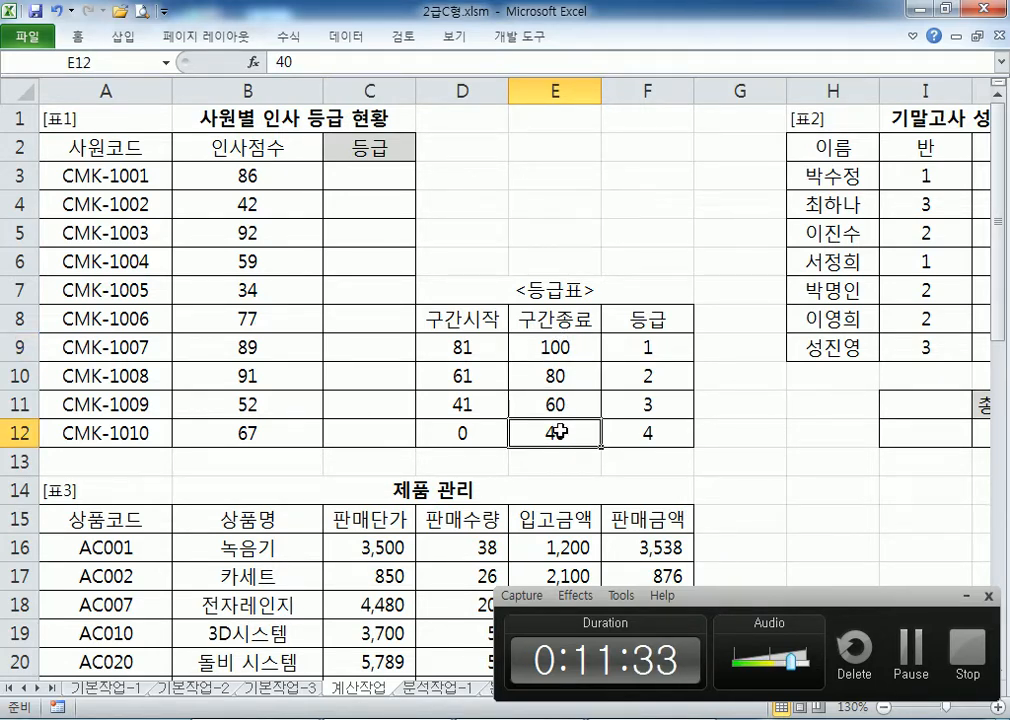
# Examine the order of the 구간종료 values in E9:E12 and the 등급 beside them in the 등급표
pyautogui.click(560, 405)
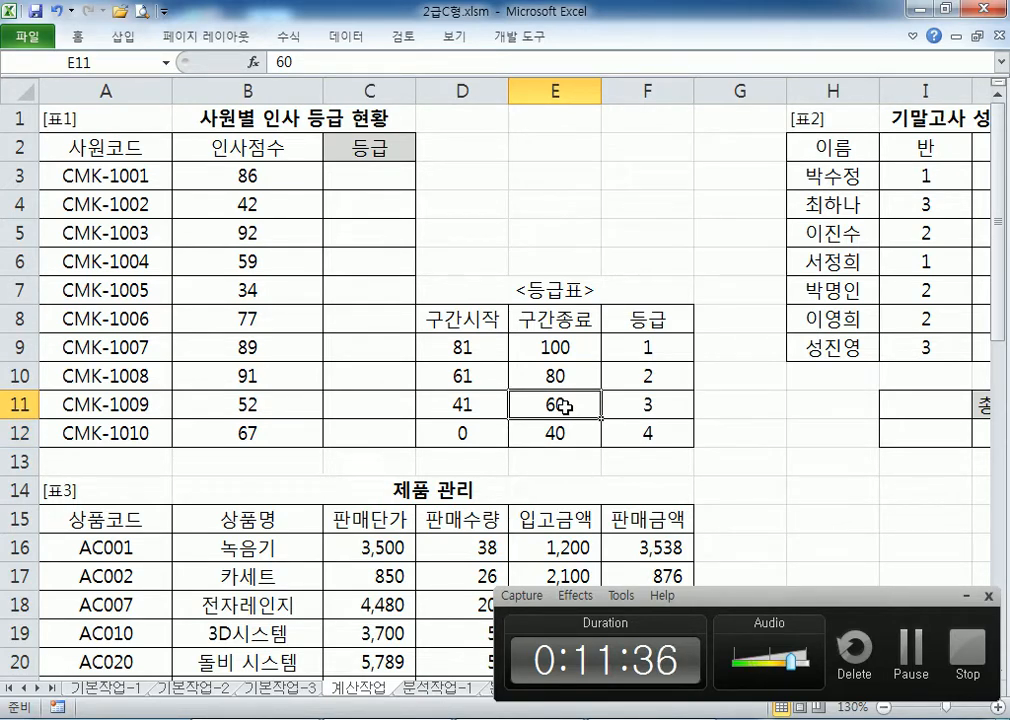
pyautogui.click(578, 376)
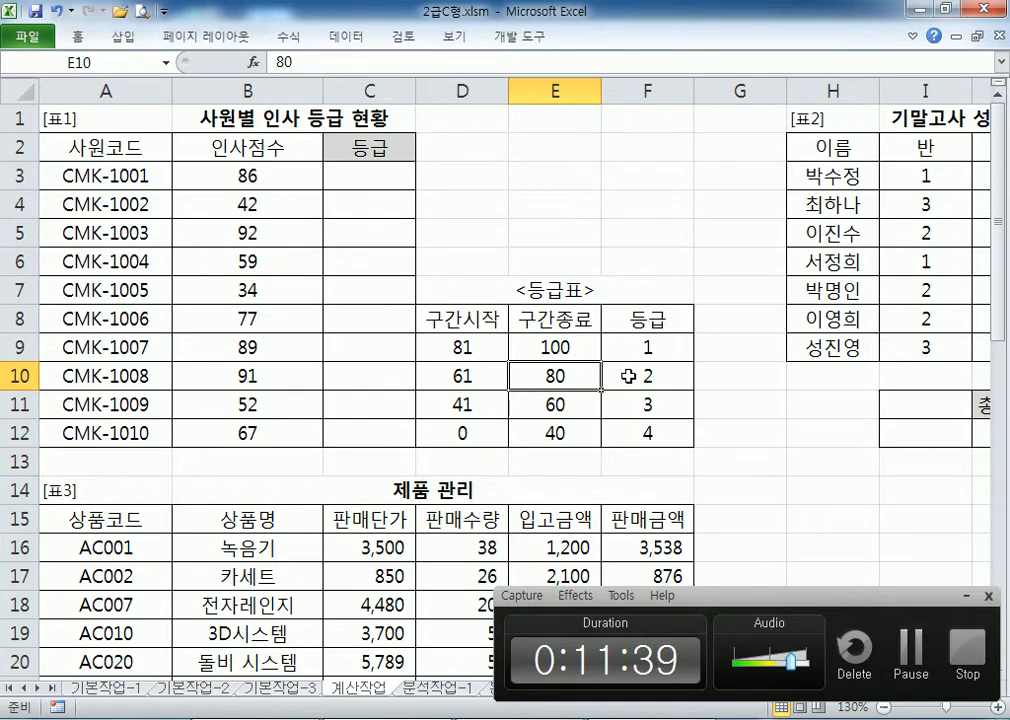
pyautogui.click(628, 376)
pyautogui.click(578, 376)
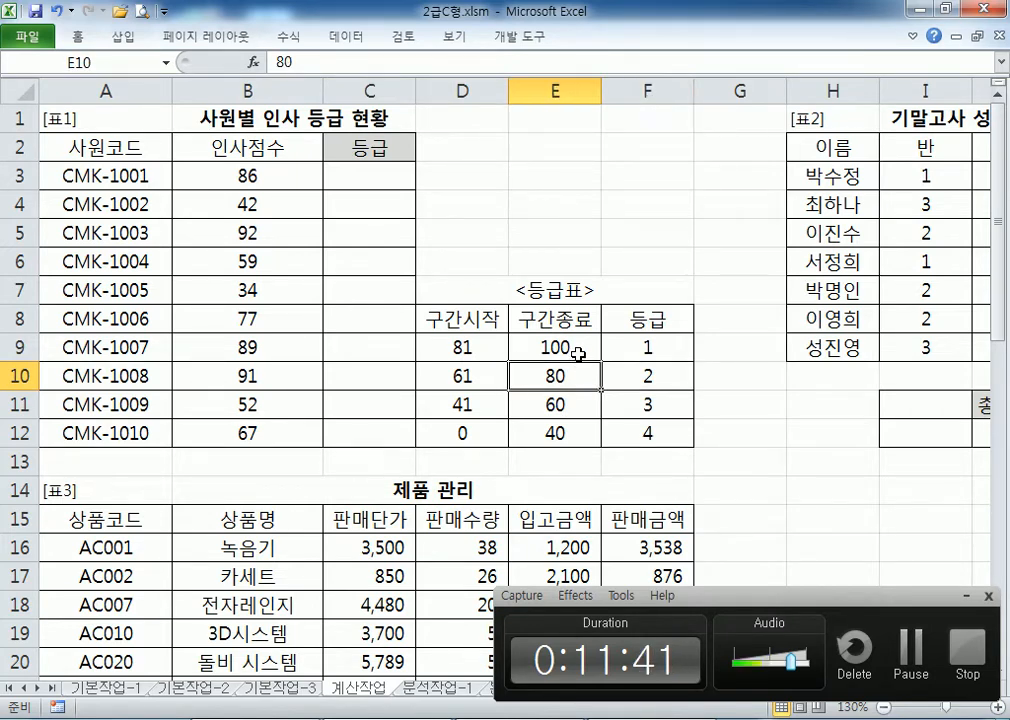
pyautogui.click(580, 348)
pyautogui.click(575, 378)
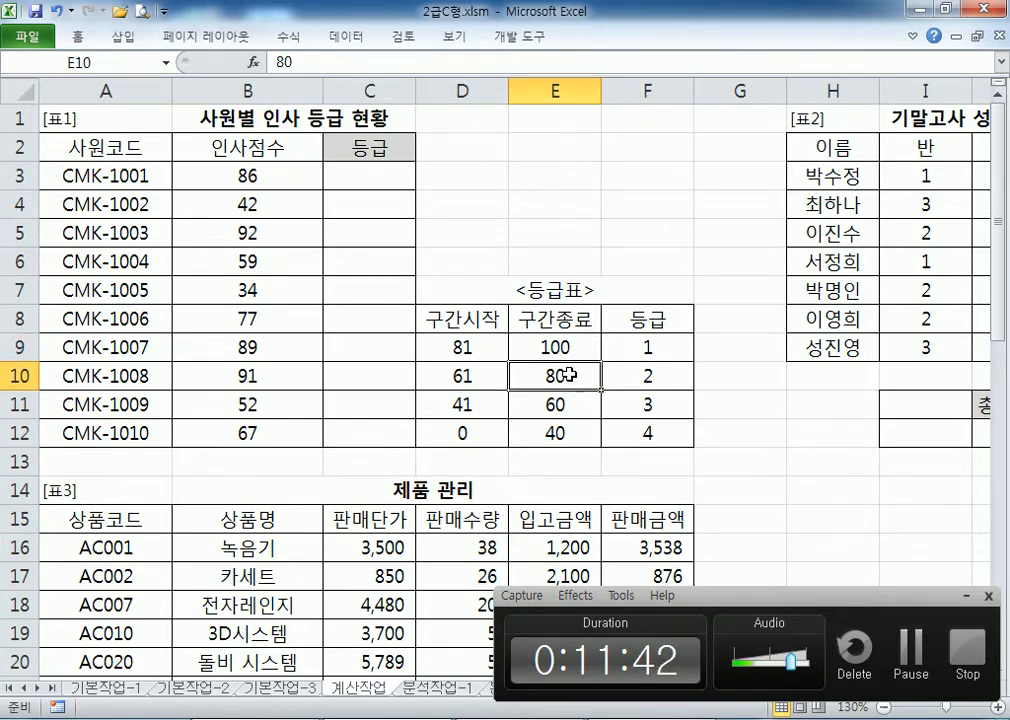
pyautogui.click(572, 348)
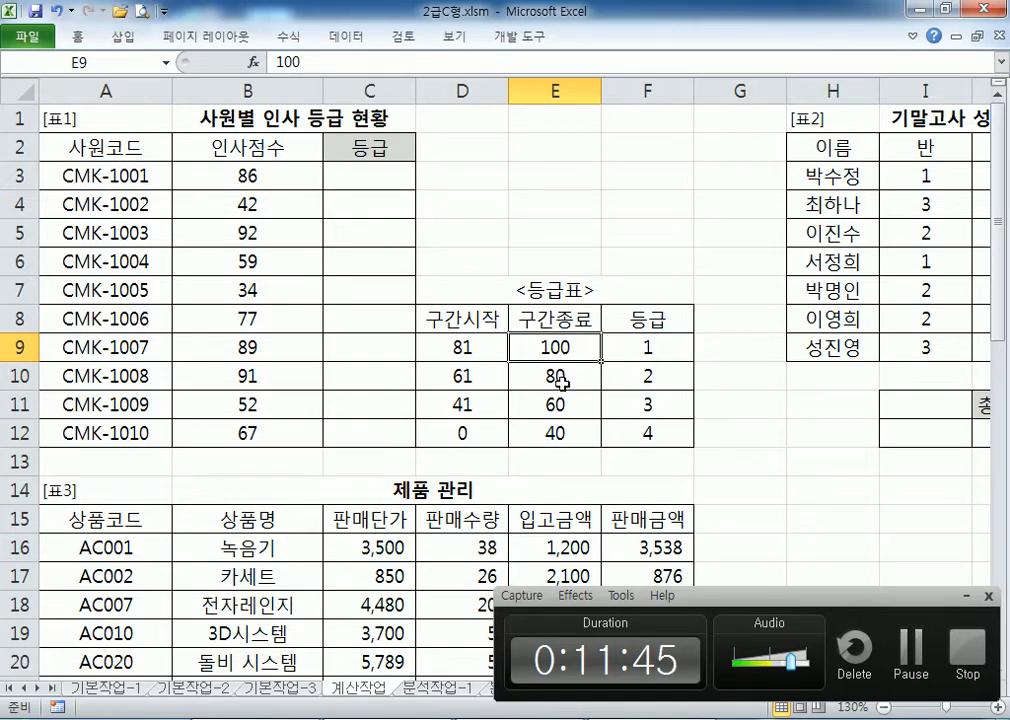
pyautogui.click(559, 379)
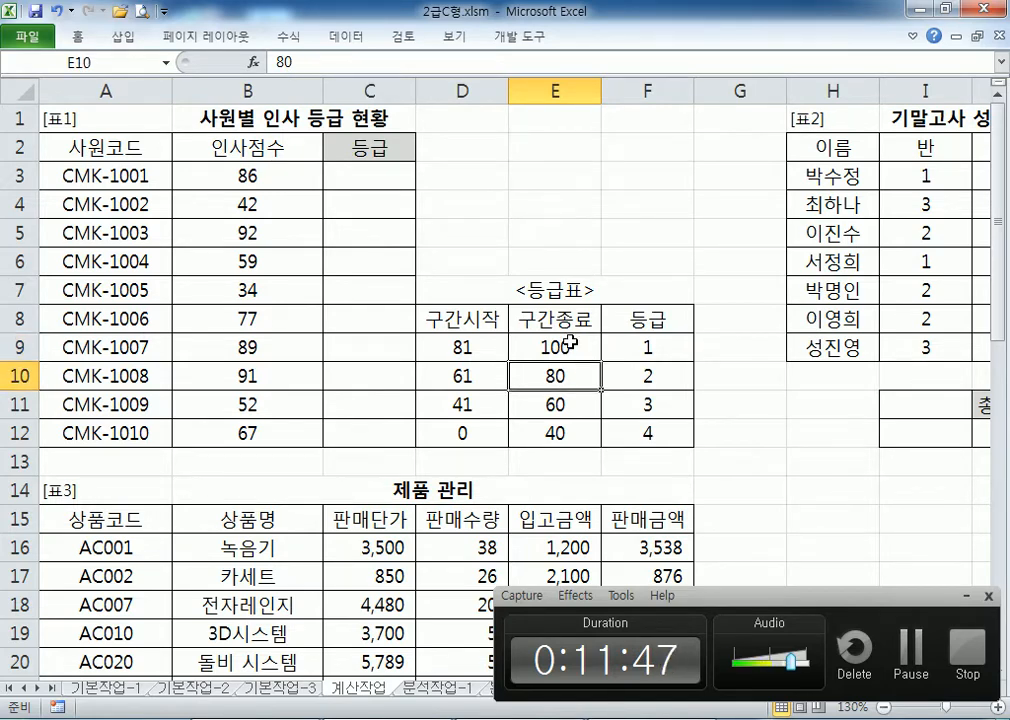
pyautogui.click(632, 340)
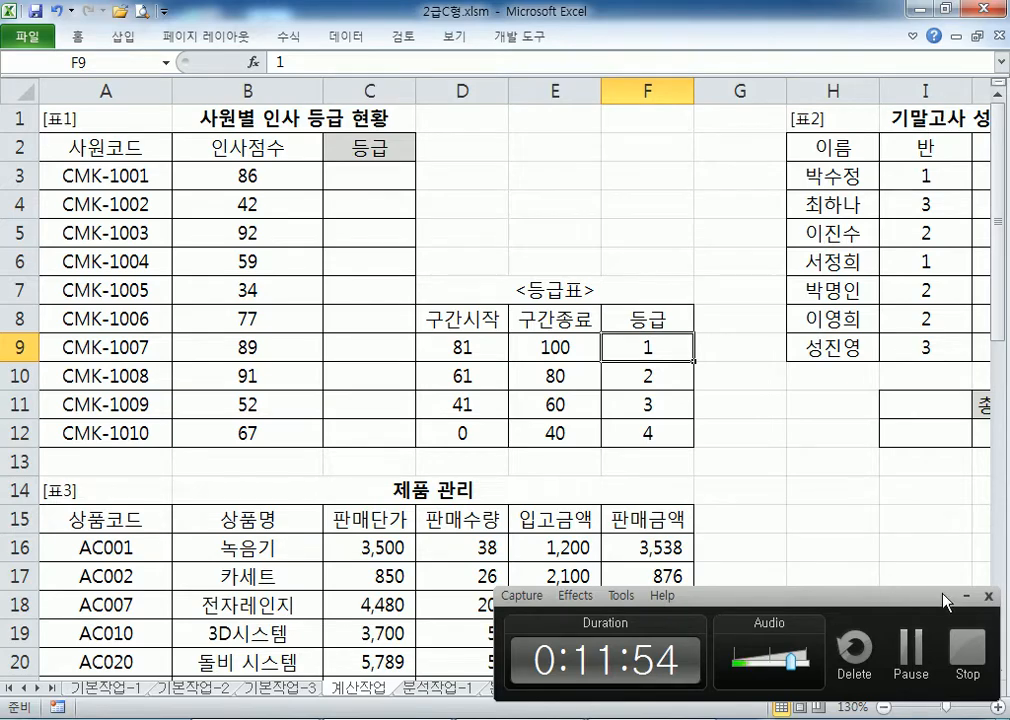
# Check how 표4's 근무년수 in C27 and C28 relate to the 상여금 지급 기준 table and its 상여금(%) column
pyautogui.click(967, 600)
pyautogui.moveTo(860, 688)
pyautogui.mouseDown()
pyautogui.moveTo(886, 684)
pyautogui.moveTo(849, 686)
pyautogui.mouseUp()
pyautogui.scroll(-6, 430, 420)
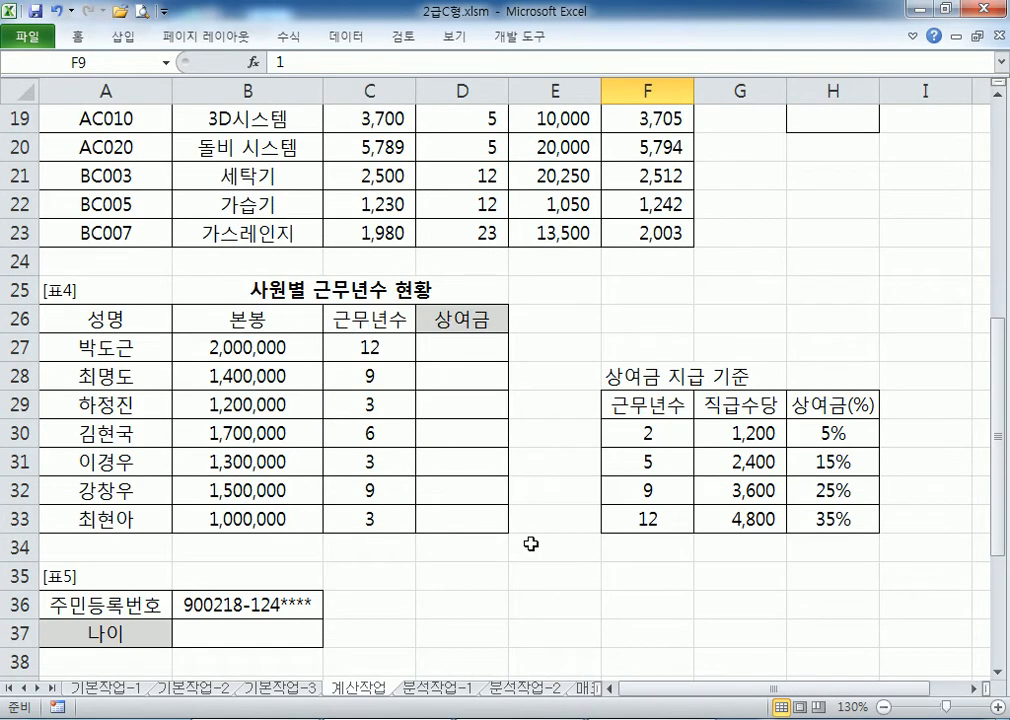
pyautogui.click(384, 350)
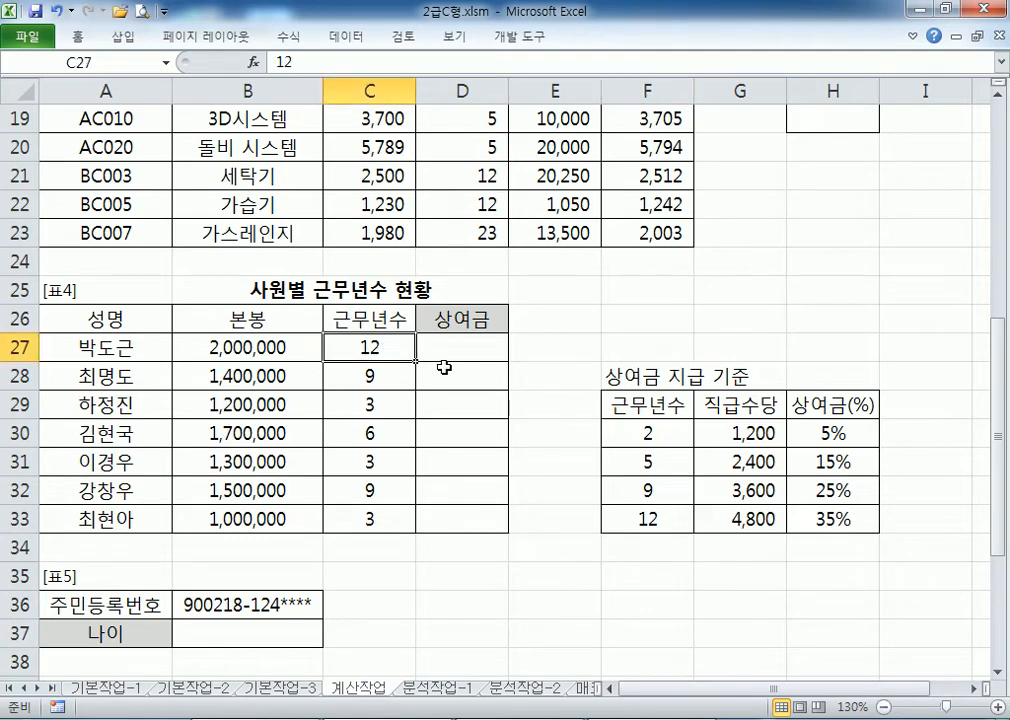
pyautogui.click(389, 385)
pyautogui.click(634, 492)
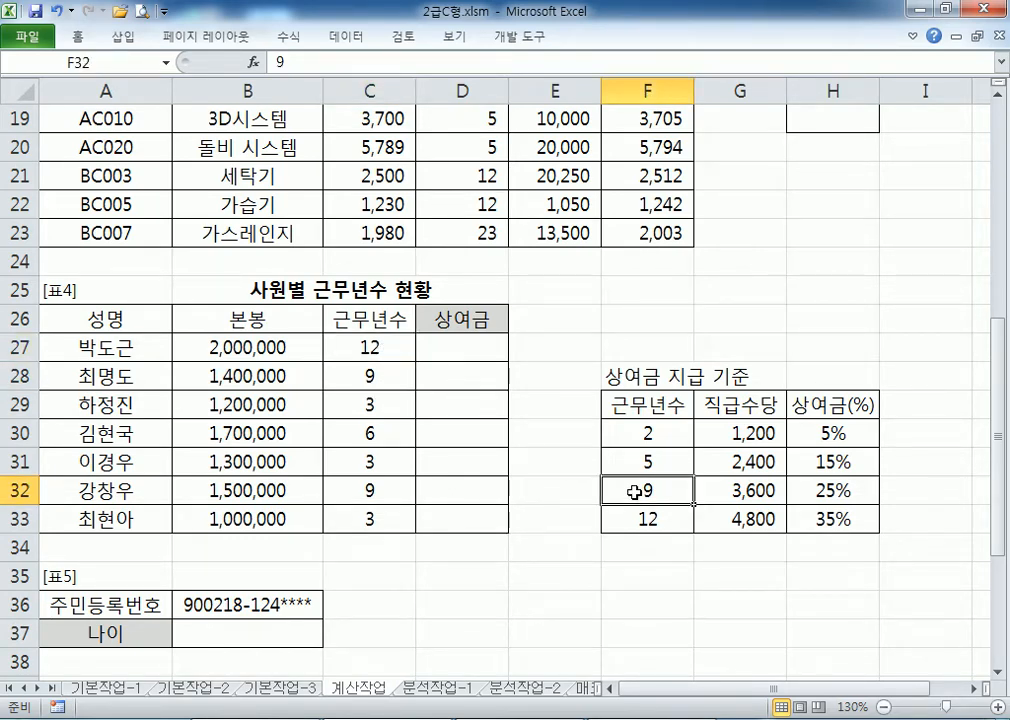
pyautogui.moveTo(634, 492)
pyautogui.mouseDown()
pyautogui.moveTo(600, 516)
pyautogui.moveTo(645, 492)
pyautogui.mouseUp()
pyautogui.click(838, 492)
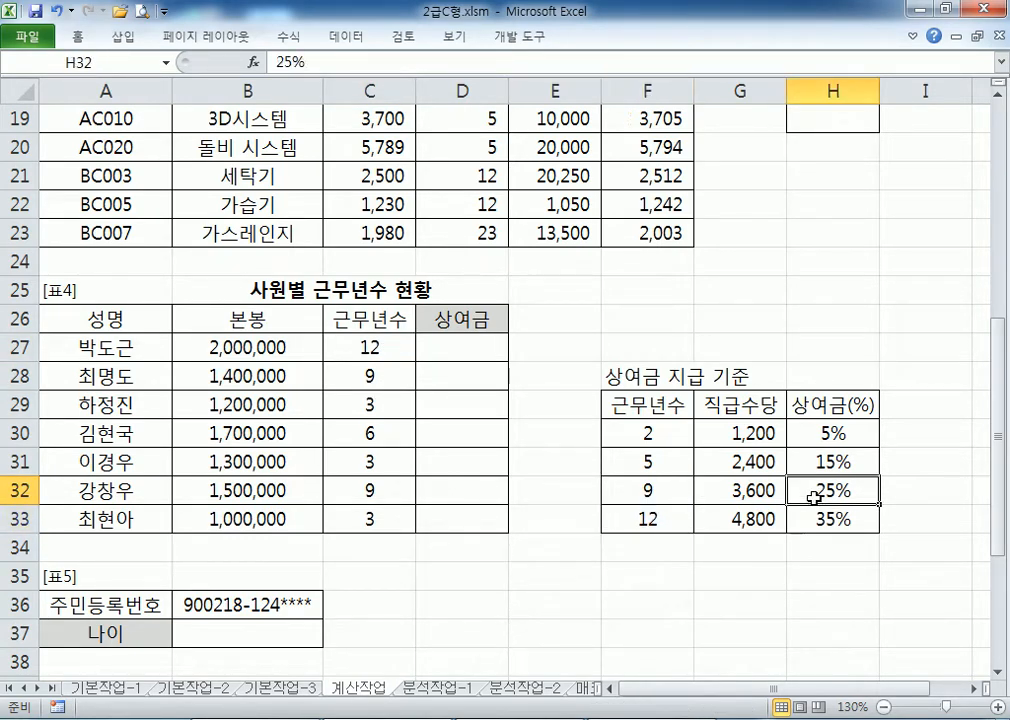
# Trace the 근무년수 in C29 and C30 to their intervals in F30:F33 and the corresponding 상여금(%) rates
pyautogui.click(400, 405)
pyautogui.click(660, 432)
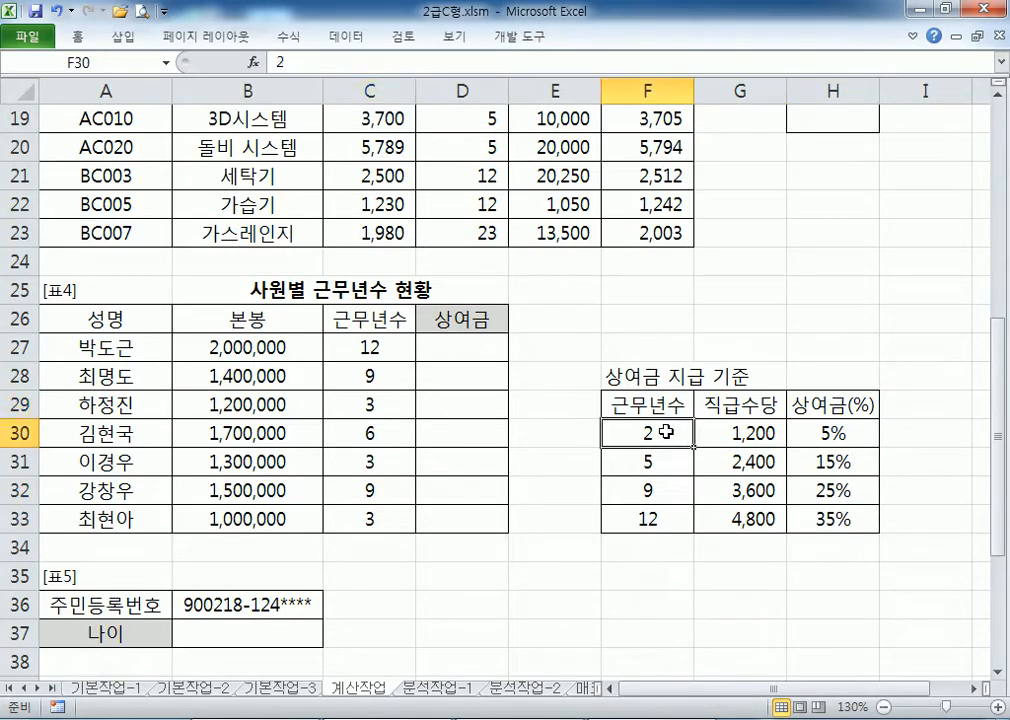
pyautogui.click(655, 462)
pyautogui.click(648, 437)
pyautogui.click(820, 430)
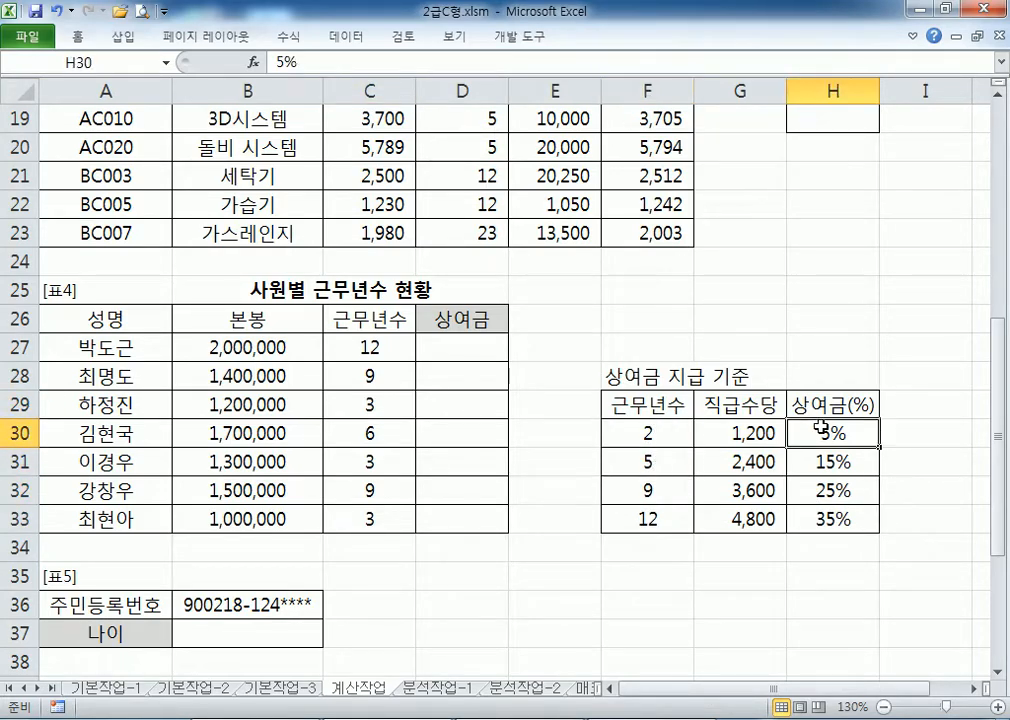
pyautogui.click(386, 433)
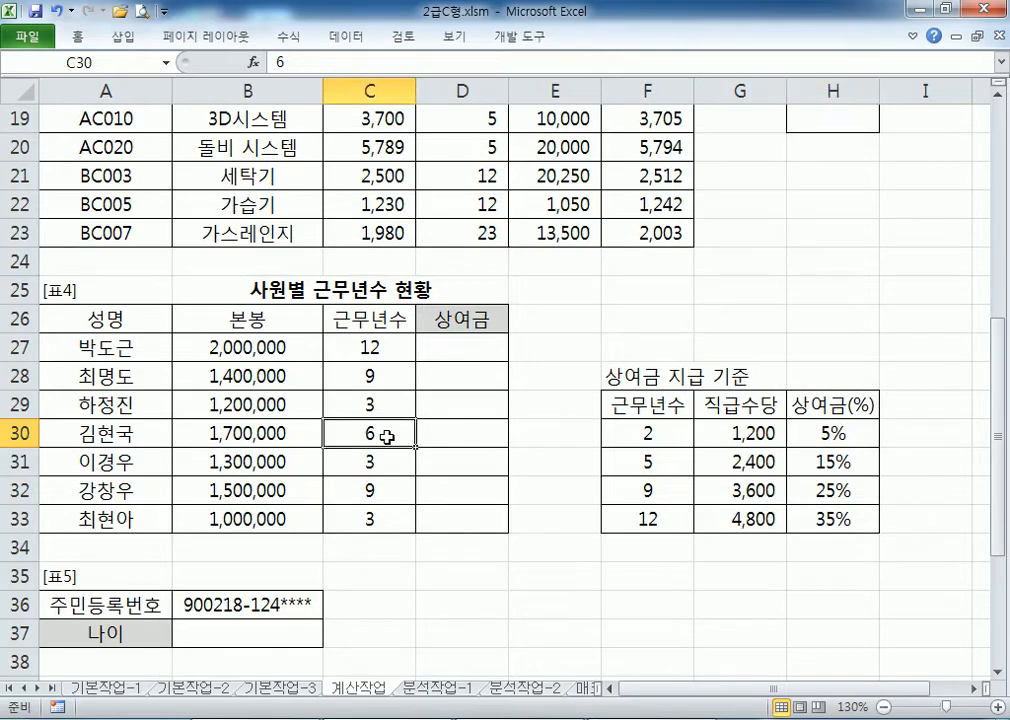
pyautogui.click(662, 459)
pyautogui.click(661, 490)
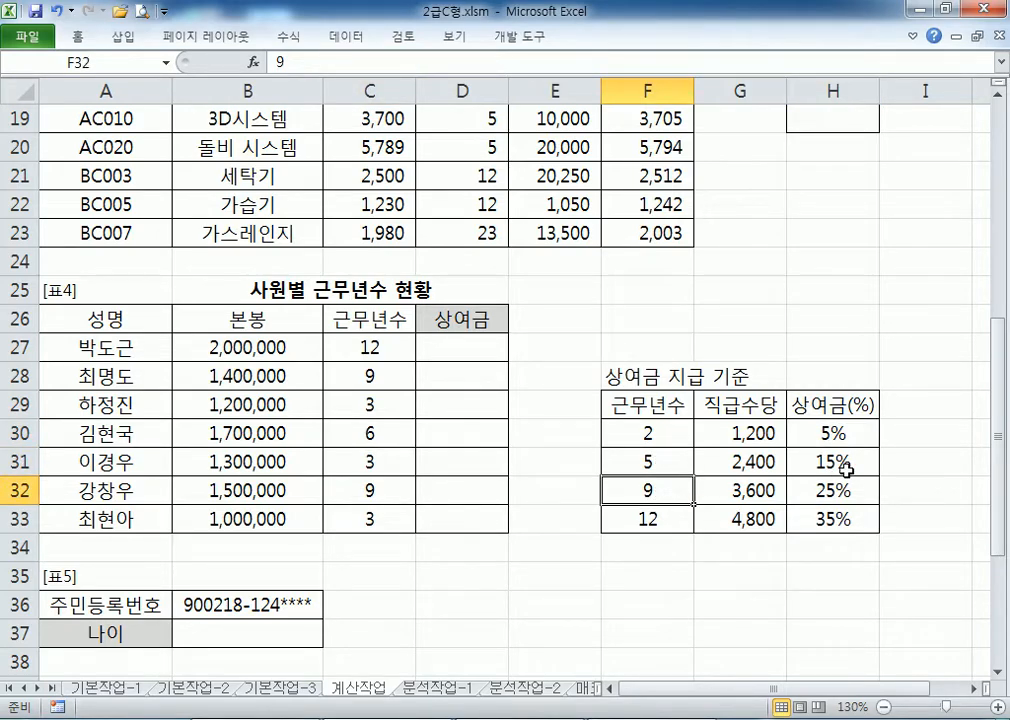
pyautogui.click(853, 463)
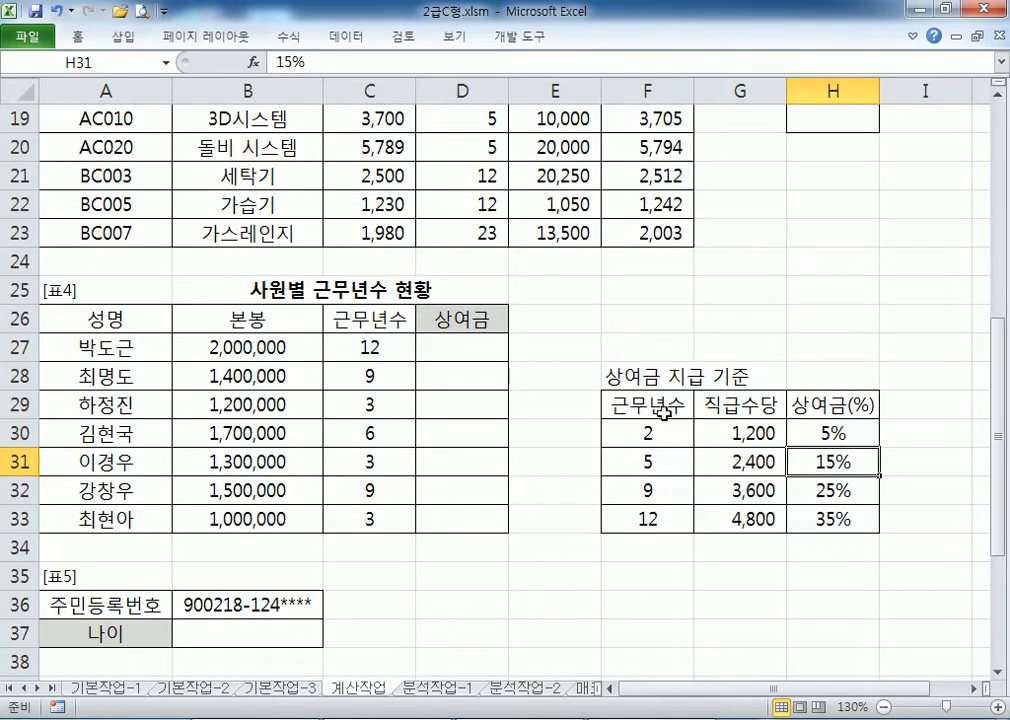
# Compare the sort order of 근무년수 in F30:F33 with 구간종료 in E9:E12, and relate the latter to the B3 score
pyautogui.moveTo(630, 435); pyautogui.dragTo(627, 530)
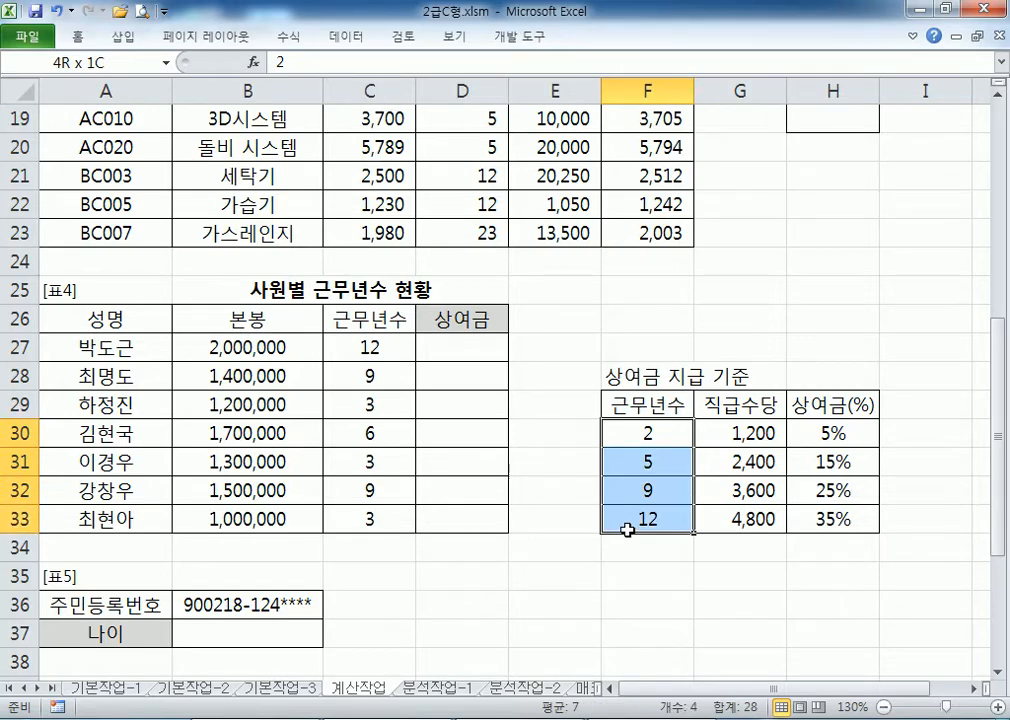
pyautogui.click(632, 433)
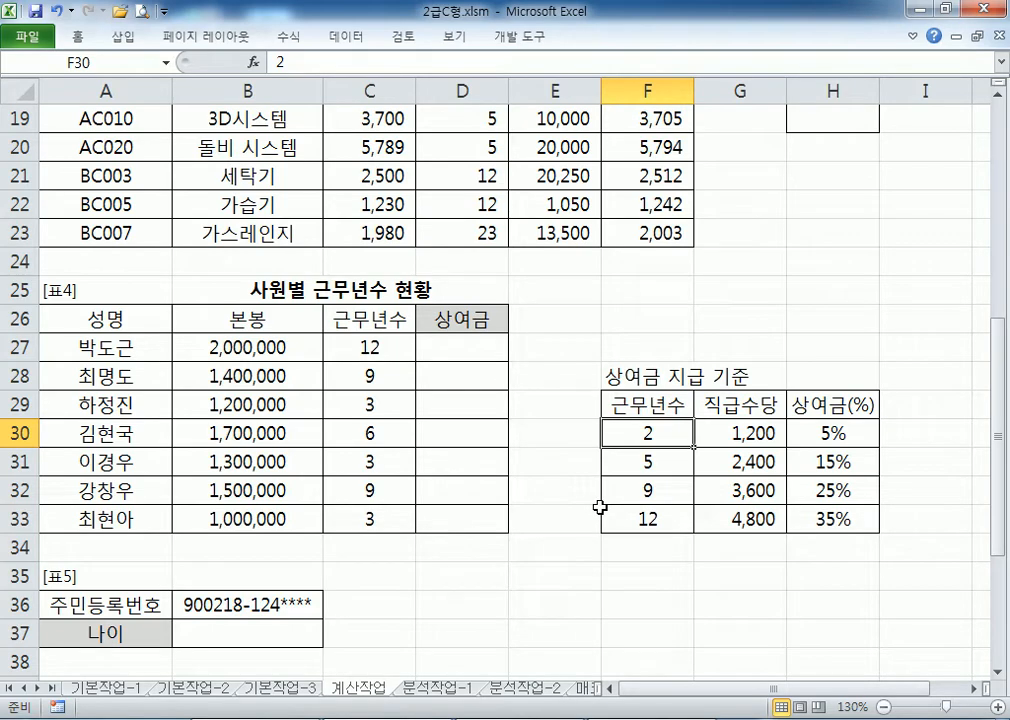
pyautogui.scroll(6, 600, 507)
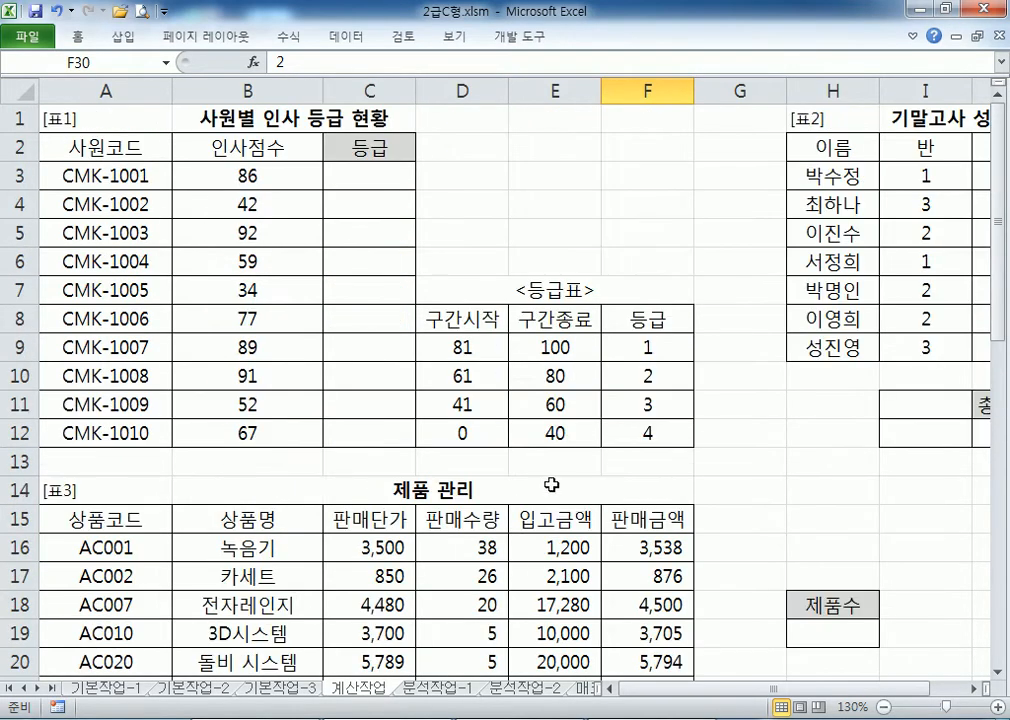
pyautogui.moveTo(535, 347); pyautogui.dragTo(562, 430)
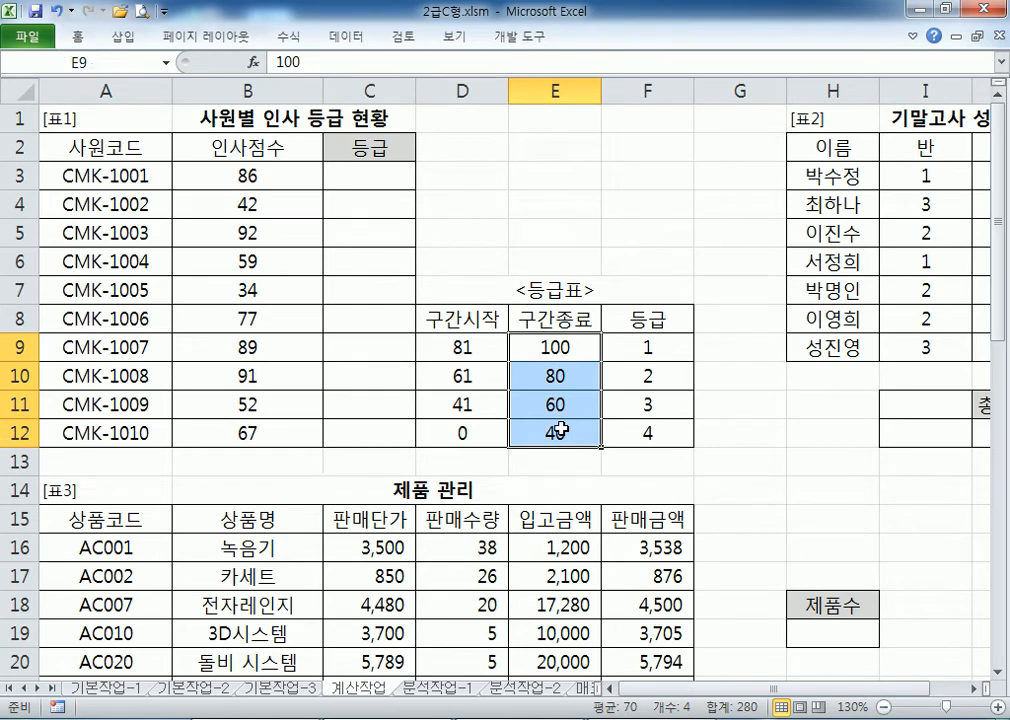
pyautogui.click(545, 349)
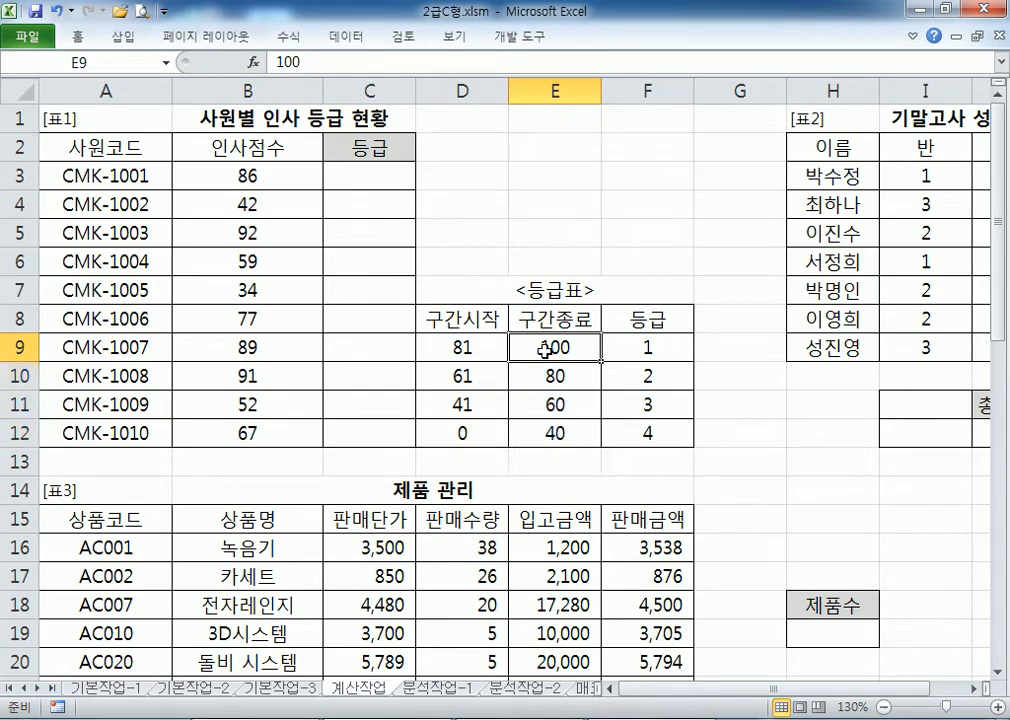
pyautogui.click(283, 178)
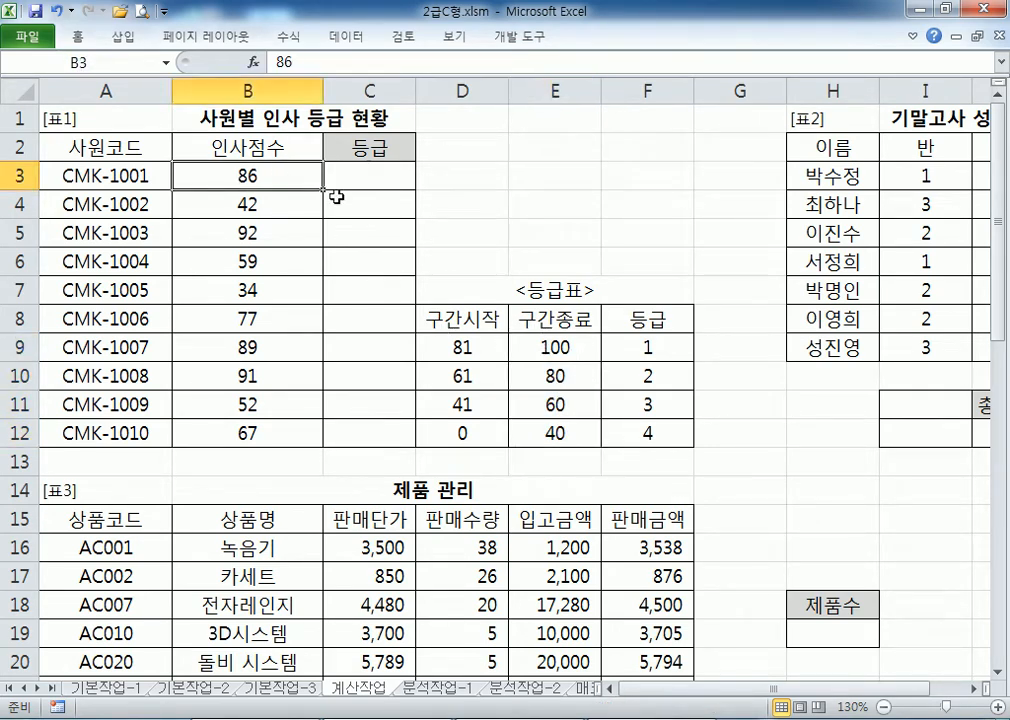
pyautogui.click(556, 346)
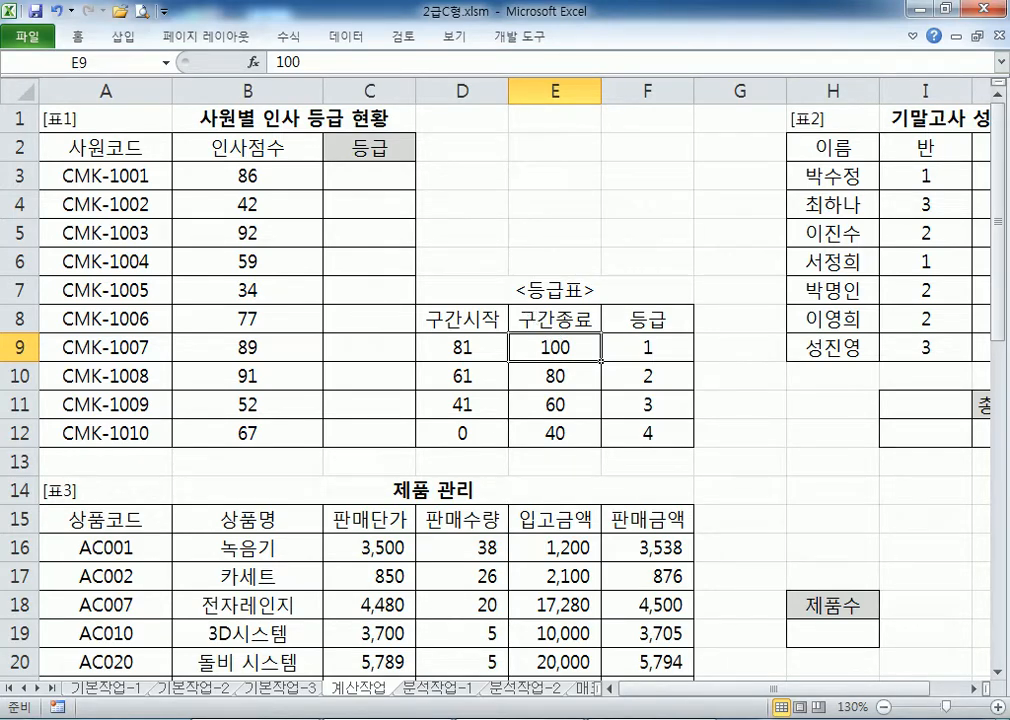
# Review the allowed functions for problem 1 in Notepad (메모장), focusing on MATCH, with the 등급표 for reference
pyautogui.hotkey('alt', 'Tab')
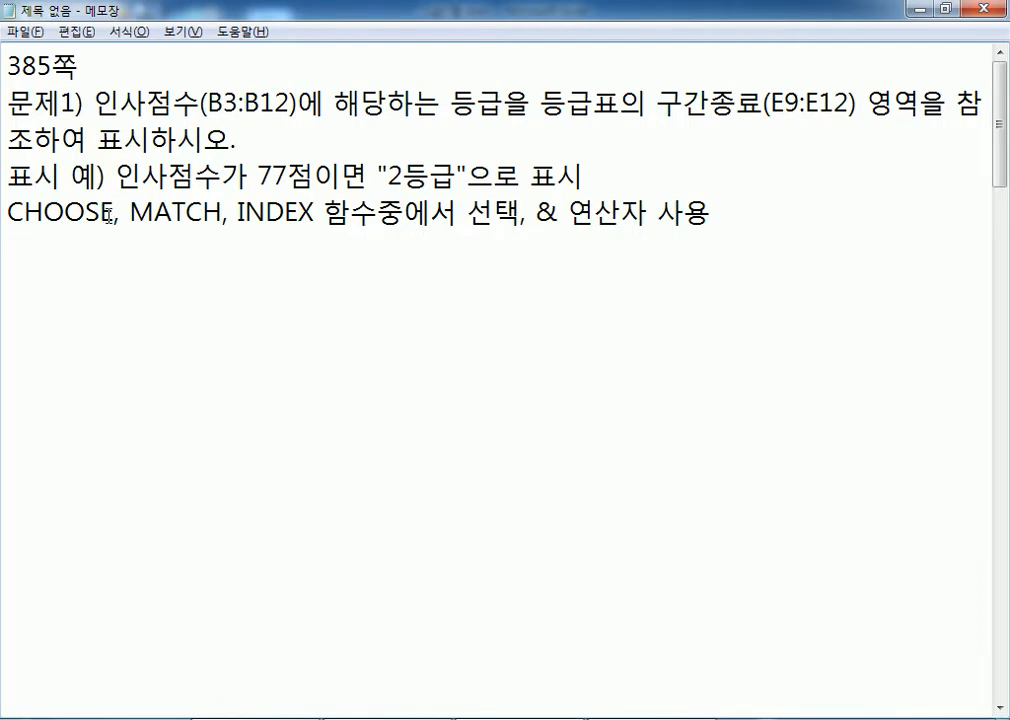
pyautogui.hotkey('alt', 'Tab')
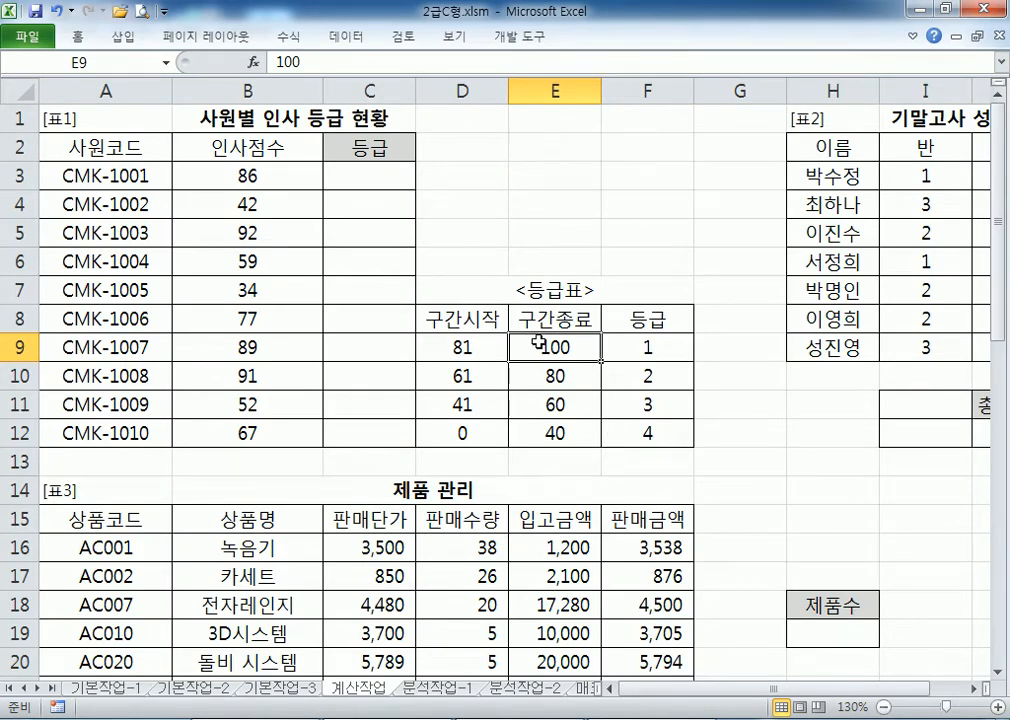
pyautogui.hotkey('alt', 'Tab')
pyautogui.moveTo(131, 212); pyautogui.dragTo(221, 213)
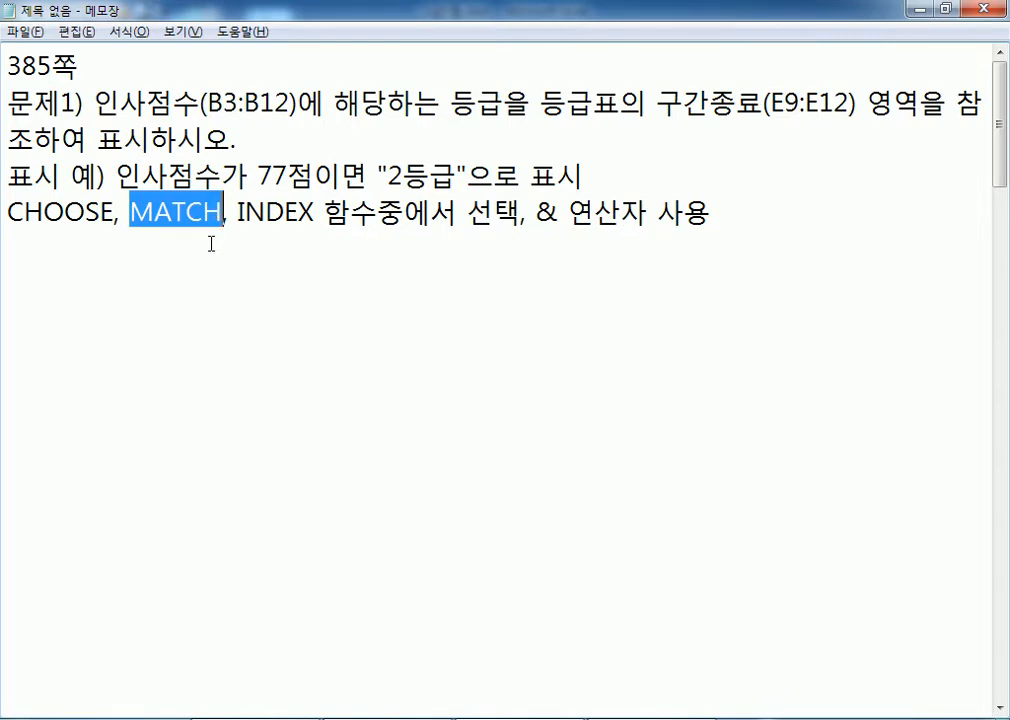
# Add the CHOOSE syntax note "=CHOOSE(값, 값이 1일 경우, 2일 경우, 3일 경우, ...)" below the function list
pyautogui.click(136, 246)
pyautogui.write('=')
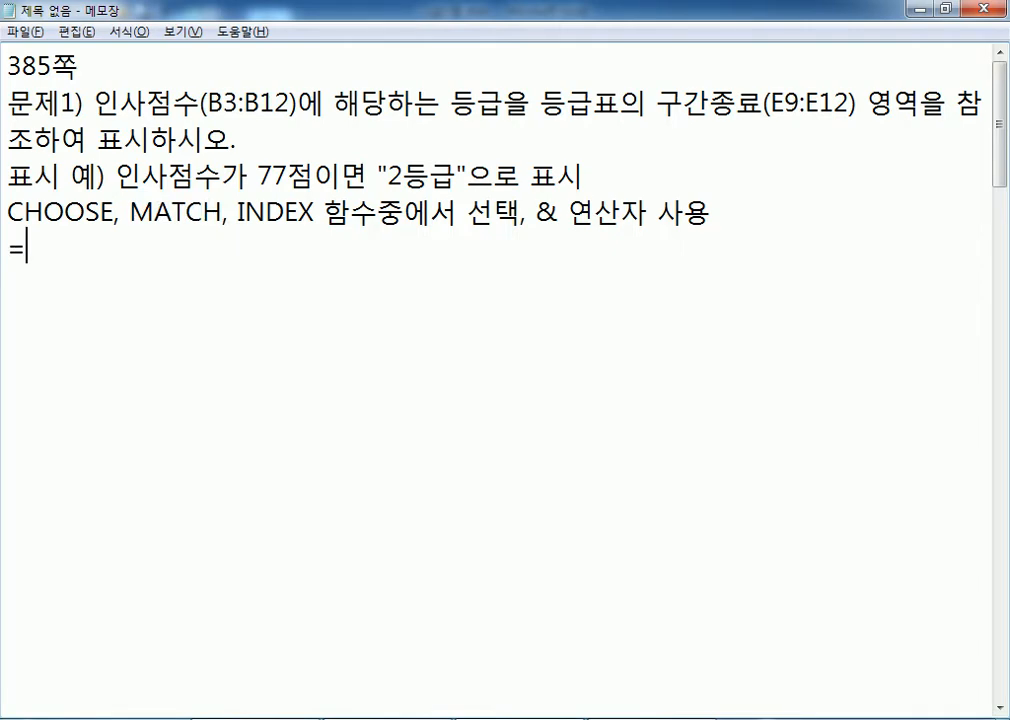
pyautogui.write('CHOOSE(가')
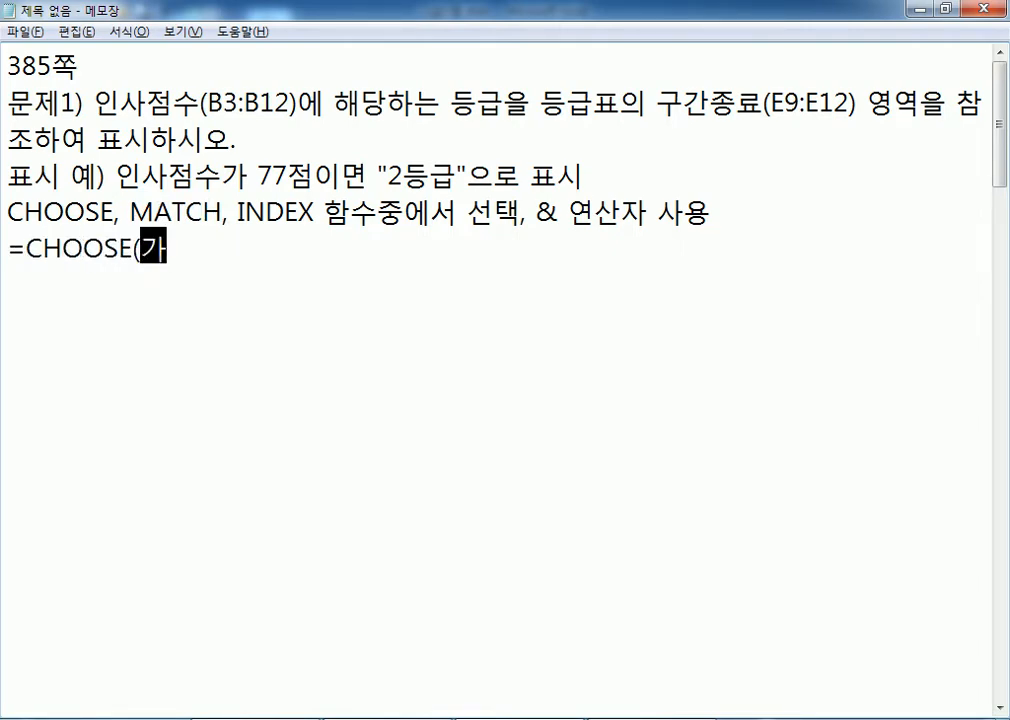
pyautogui.write('값, 값이')
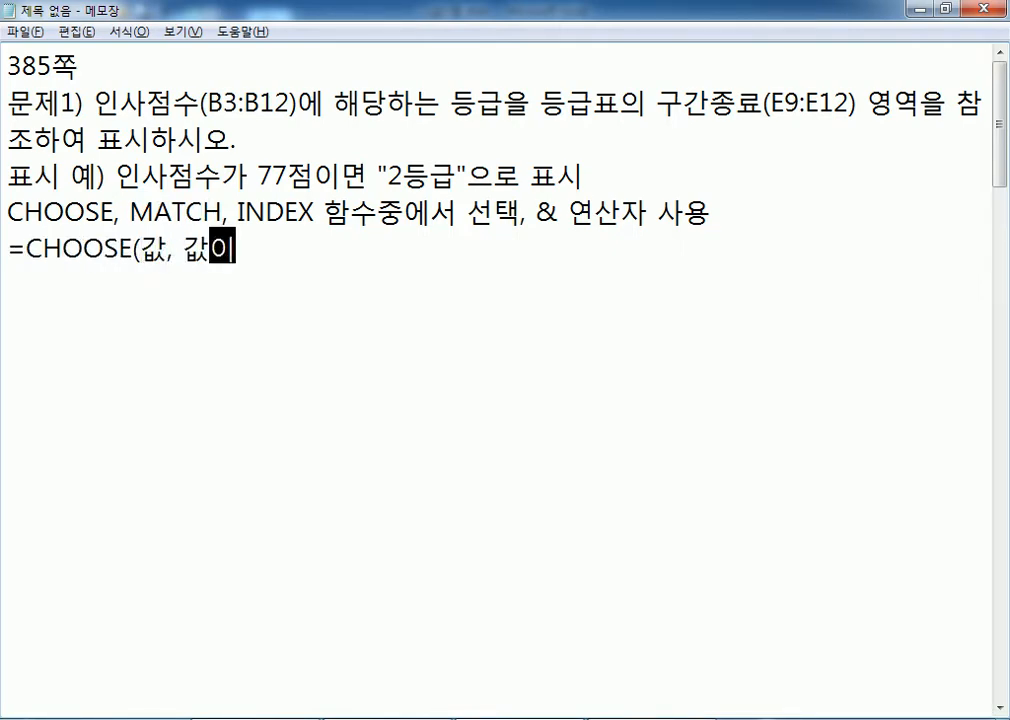
pyautogui.write(' 1일 경우, 2ㅇ')
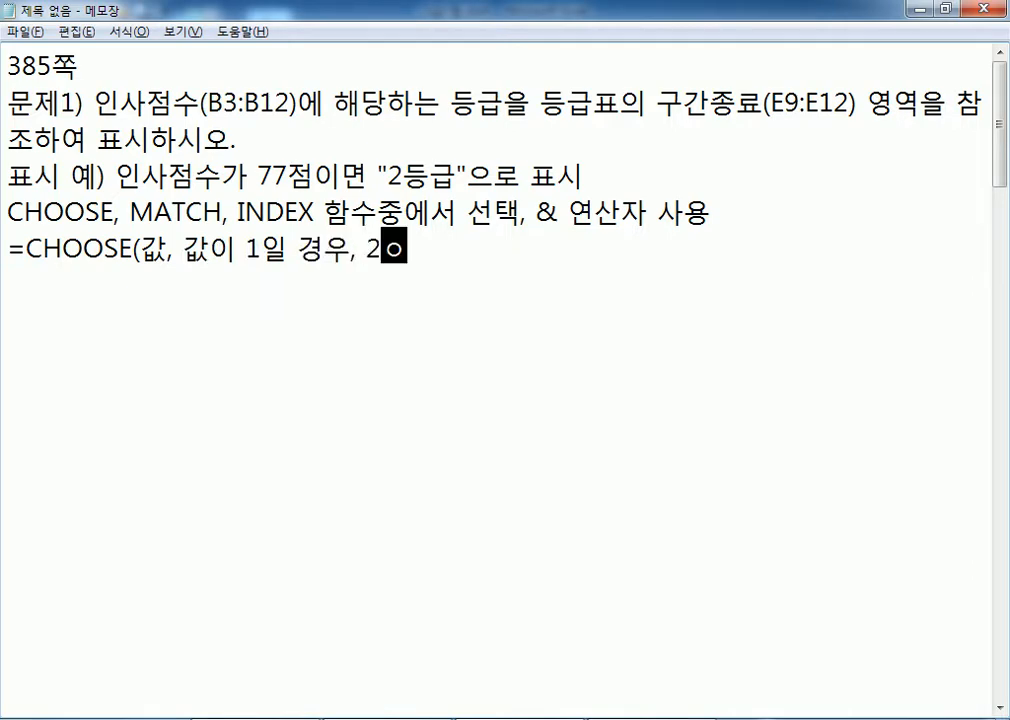
pyautogui.write('일 경우, 3일')
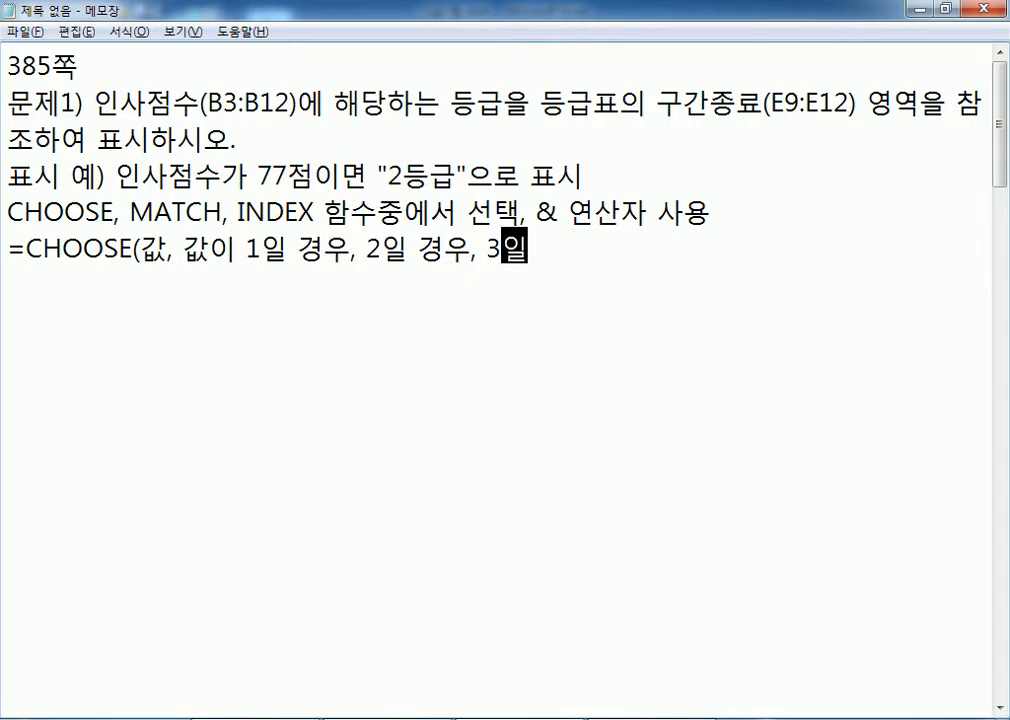
pyautogui.write(' 경우, ...')
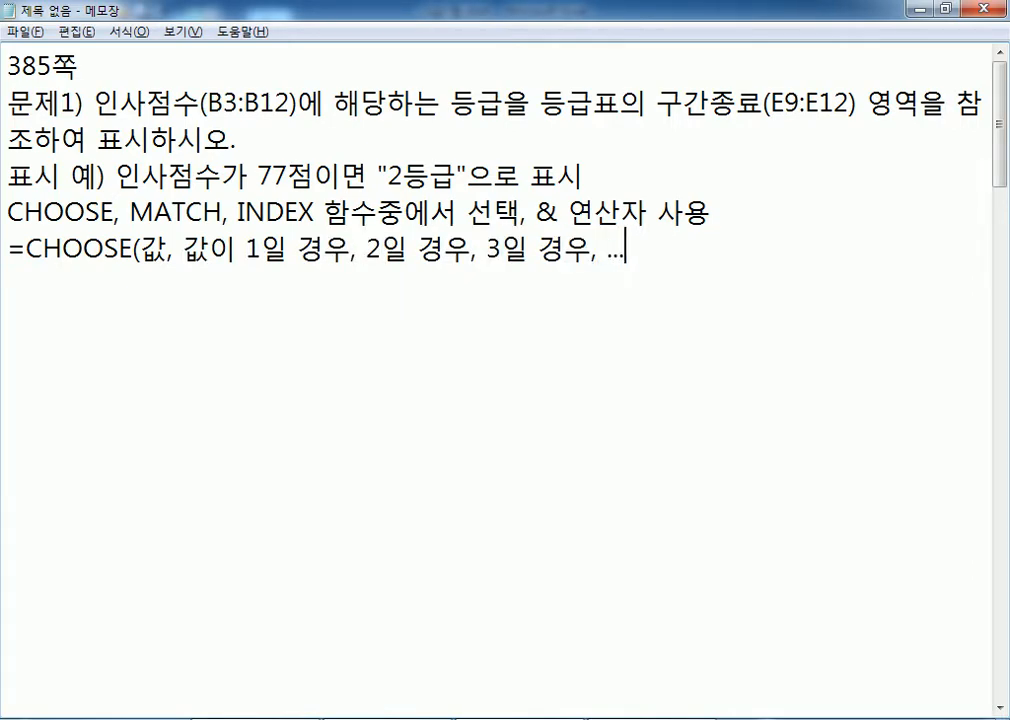
pyautogui.write(')')
pyautogui.press('Return')
# Check the 인사점수 in B3 and B4 against the 등급표 grades in Excel, then return to the Notepad notes
pyautogui.hotkey('alt', 'Tab')
pyautogui.click(300, 180)
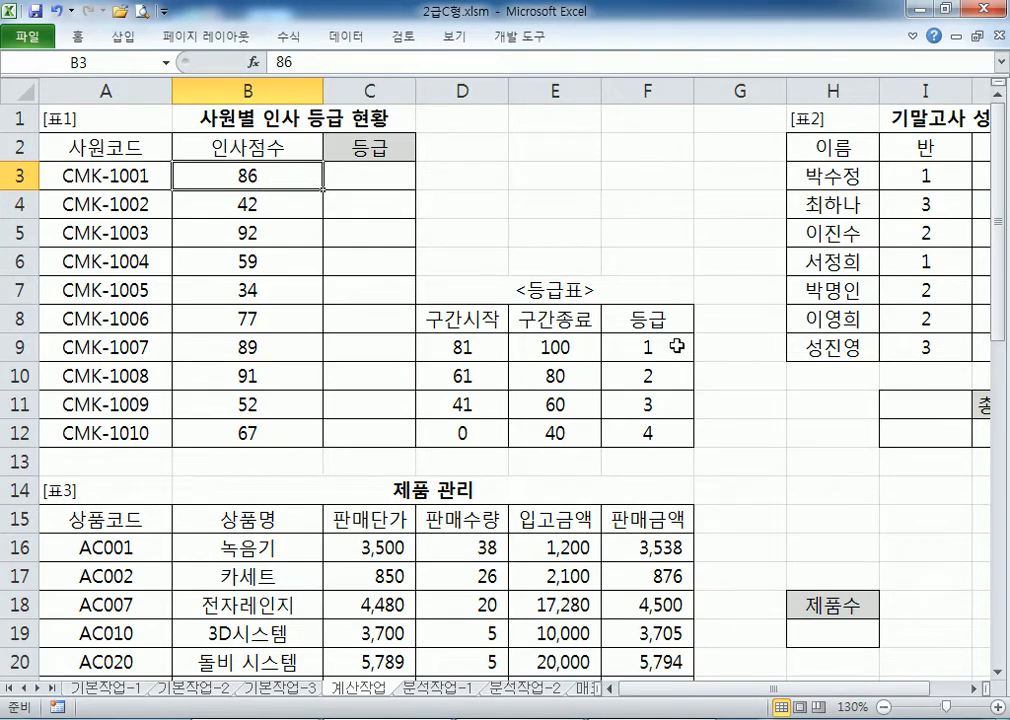
pyautogui.click(263, 203)
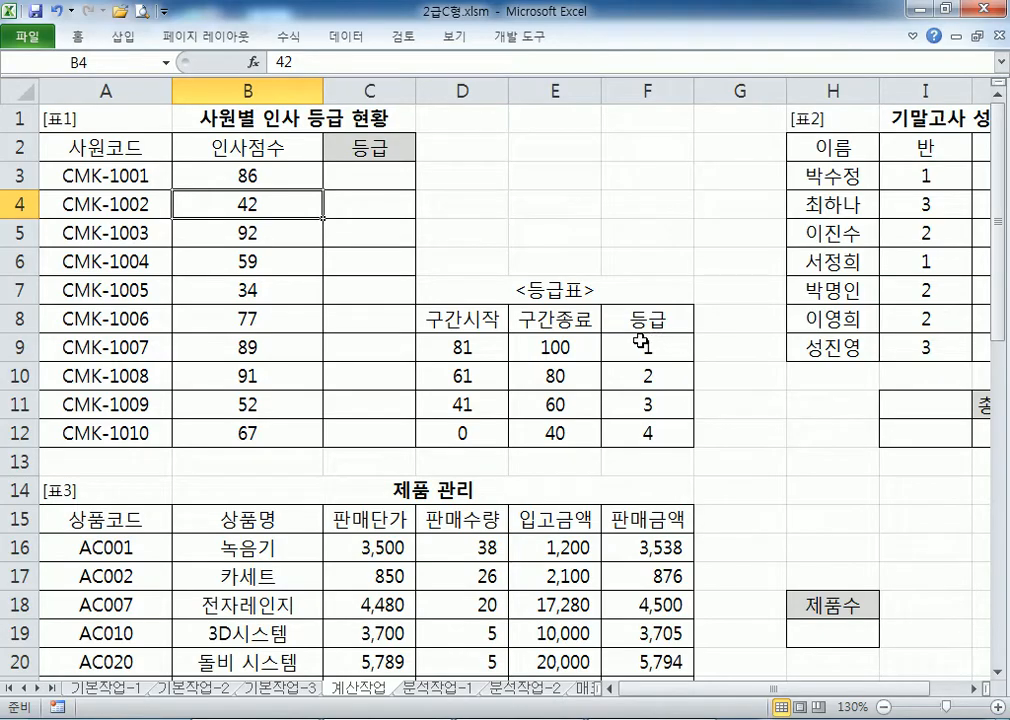
pyautogui.hotkey('alt', 'Tab')
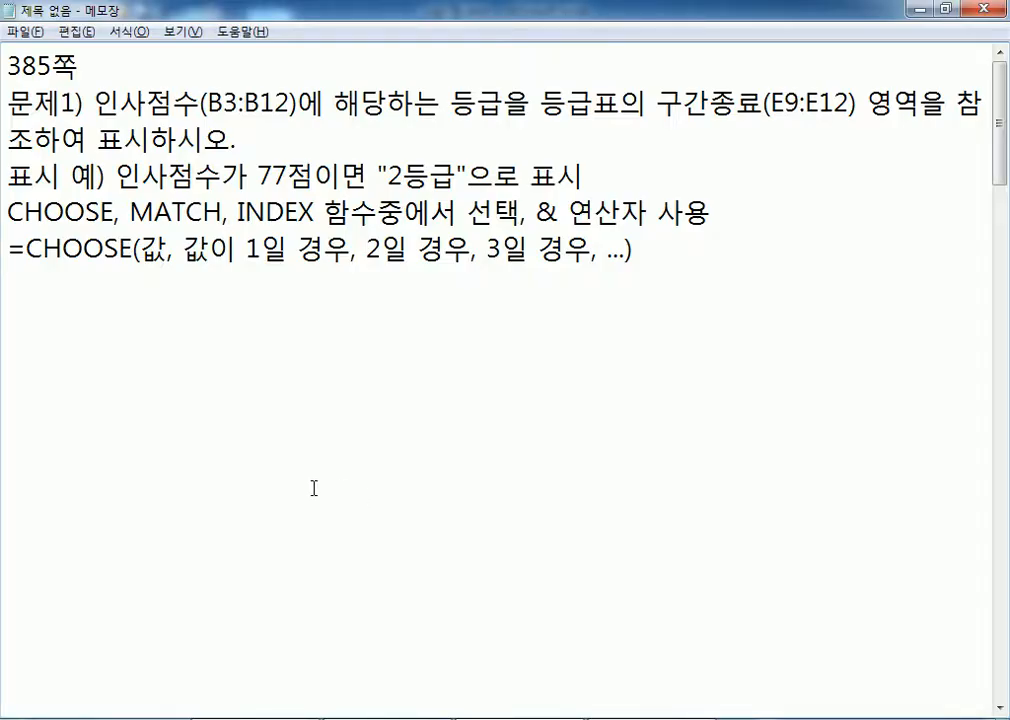
# Add the INDEX syntax note "=INDEX(범위, 줄, 칸)" below the CHOOSE note
pyautogui.write('=ㅑㅜ')
pyautogui.press('BackSpace')
pyautogui.press('BackSpace')
pyautogui.press('Hangul')
pyautogui.write('INDEX(')
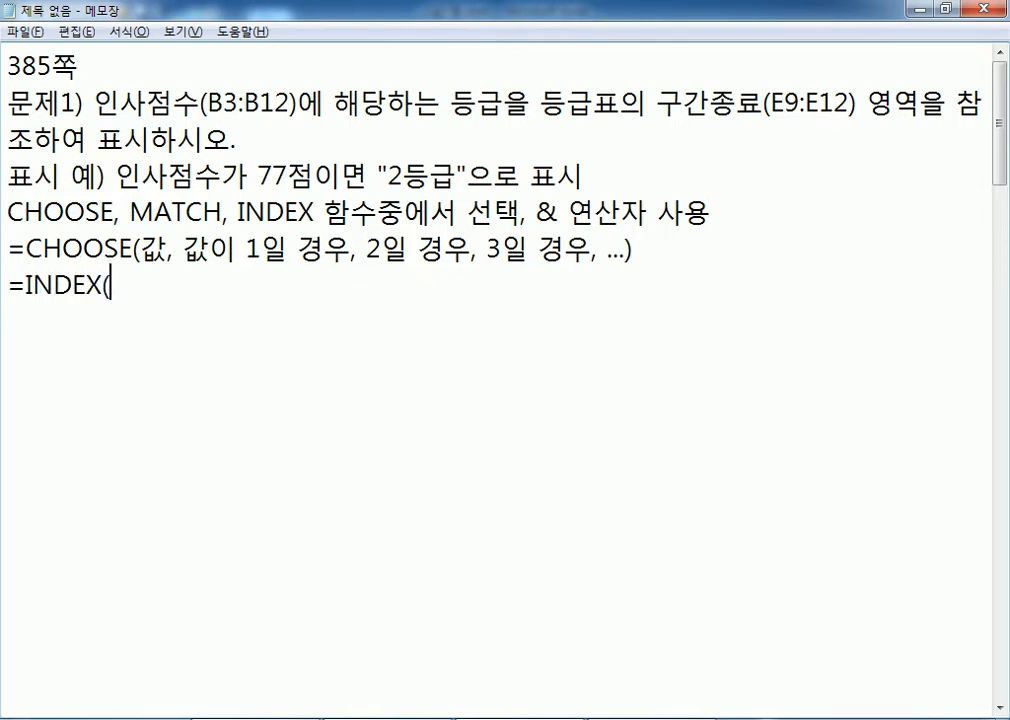
pyautogui.press('Hangul')
pyautogui.write('범위, 줄, ')
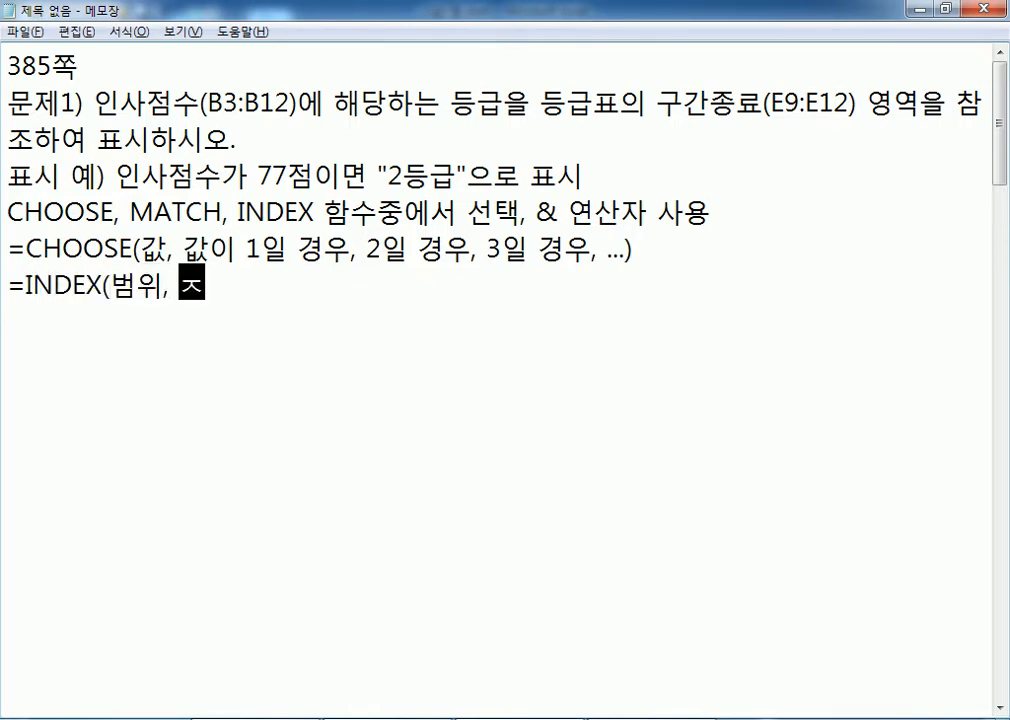
pyautogui.write('칸)')
pyautogui.press('Return')
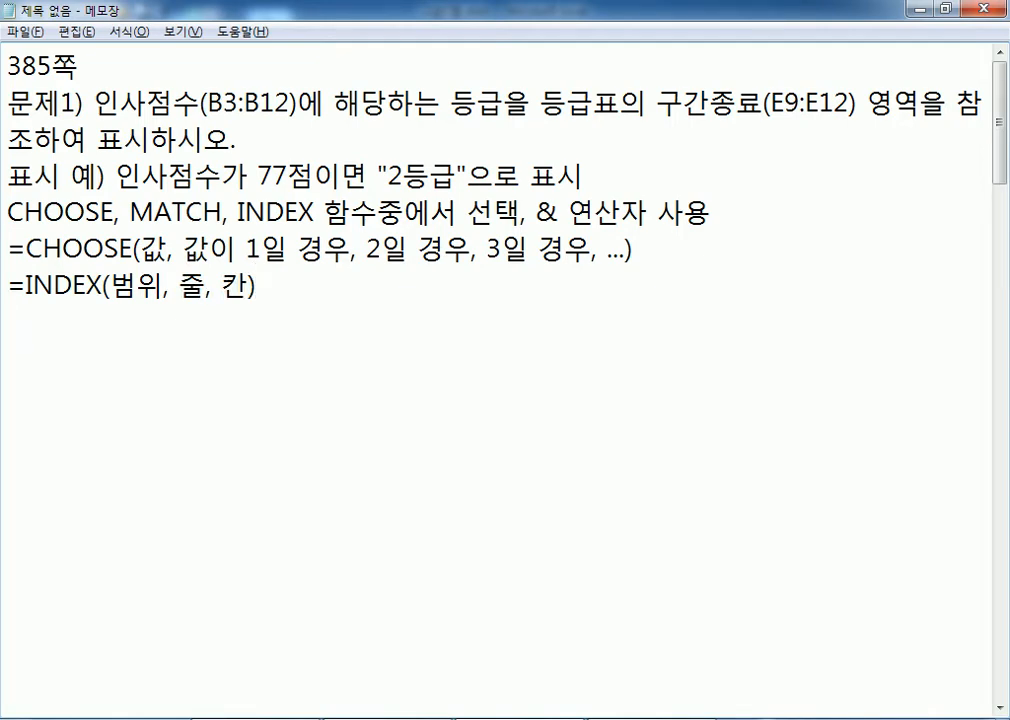
# Add the MATCH syntax note "=MATCH(값, 범위, 옵션)" below the INDEX note
pyautogui.write('=MATCH')
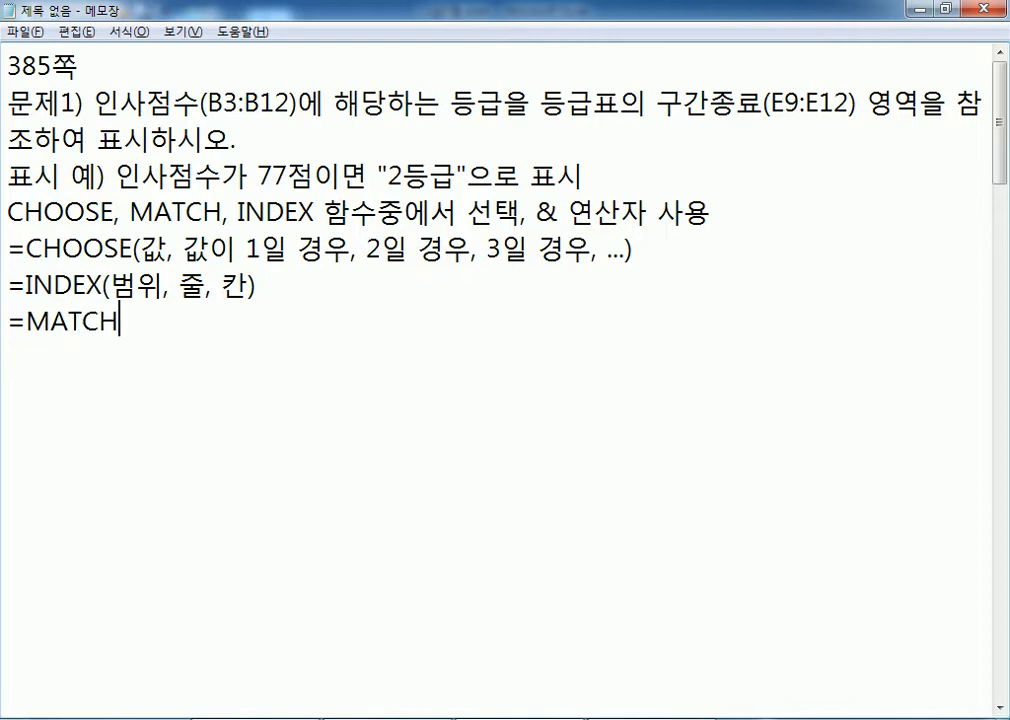
pyautogui.write('(값')
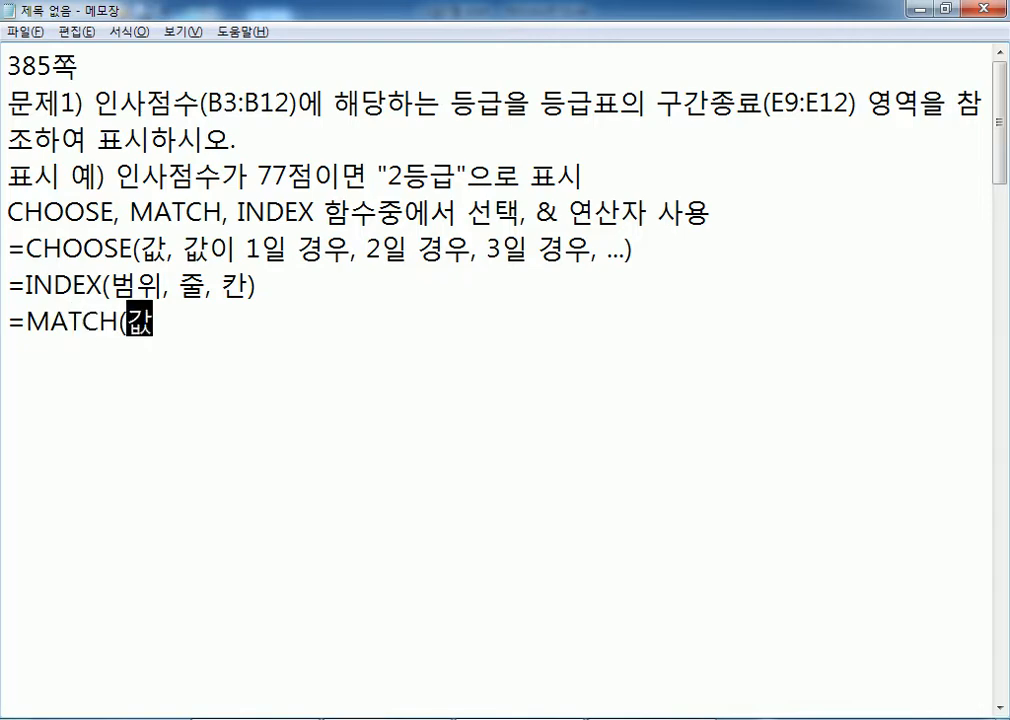
pyautogui.write(', 범위')
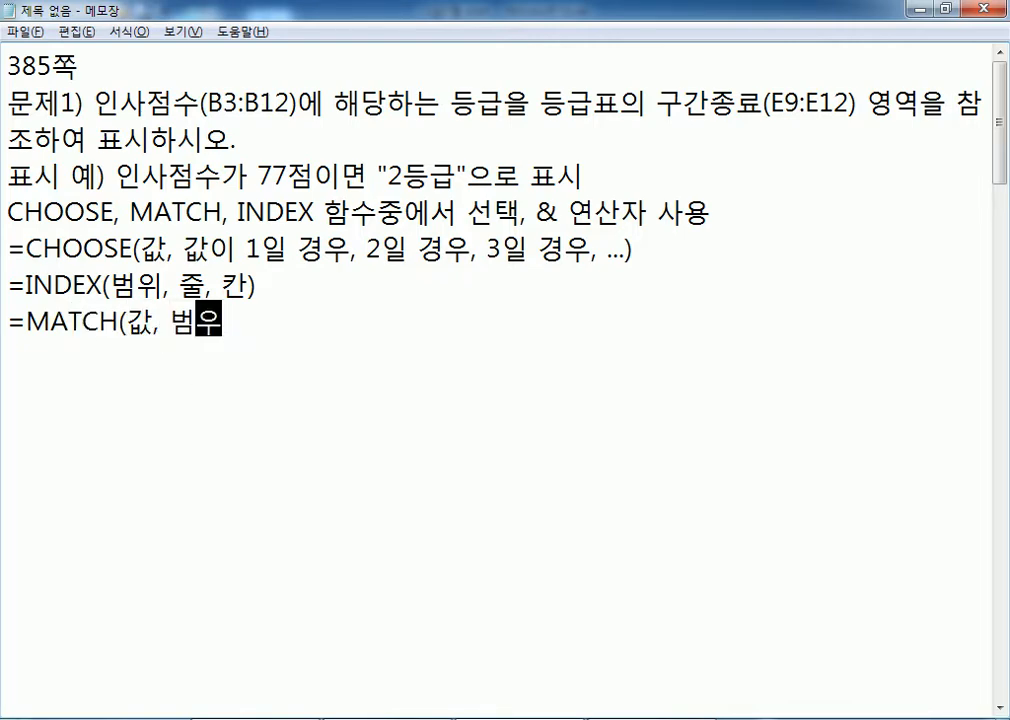
pyautogui.write(', 옵션)')
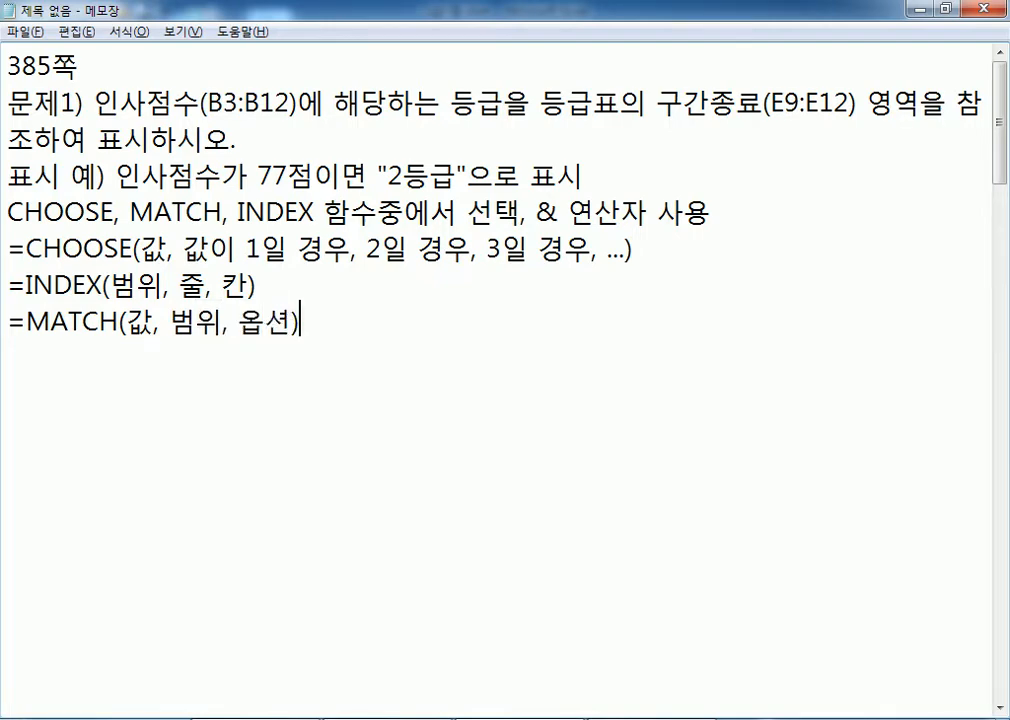
pyautogui.press('Return')
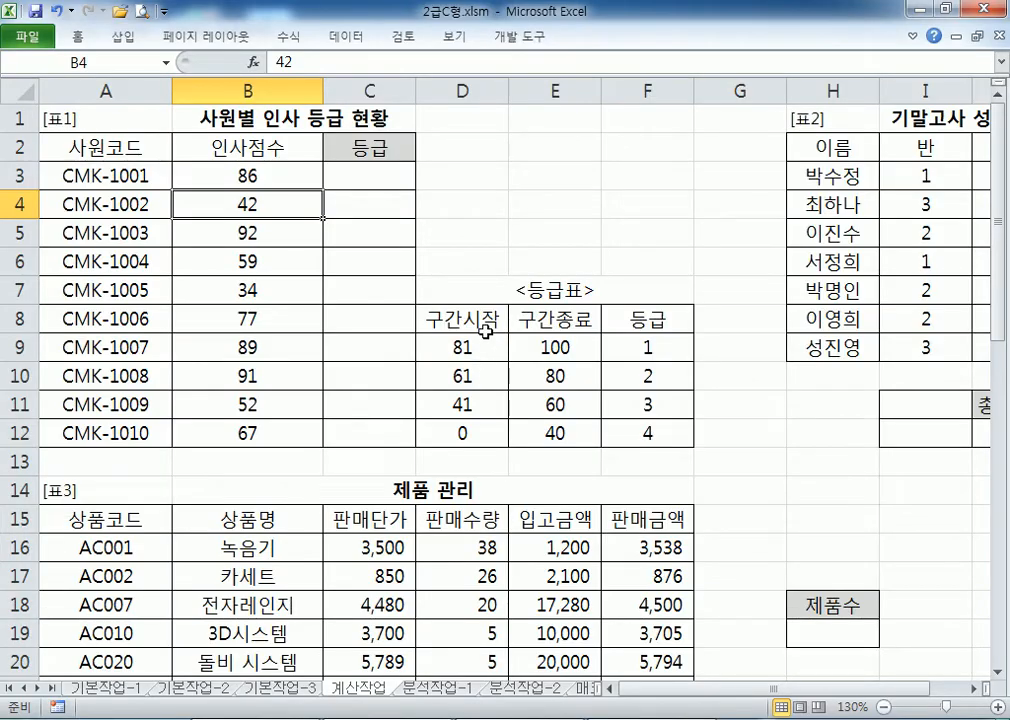
# Switch to Excel and start a MATCH formula in C3 that looks up B3 in $E$9:$E$12
pyautogui.hotkey('alt', 'Tab')
pyautogui.click(380, 173)
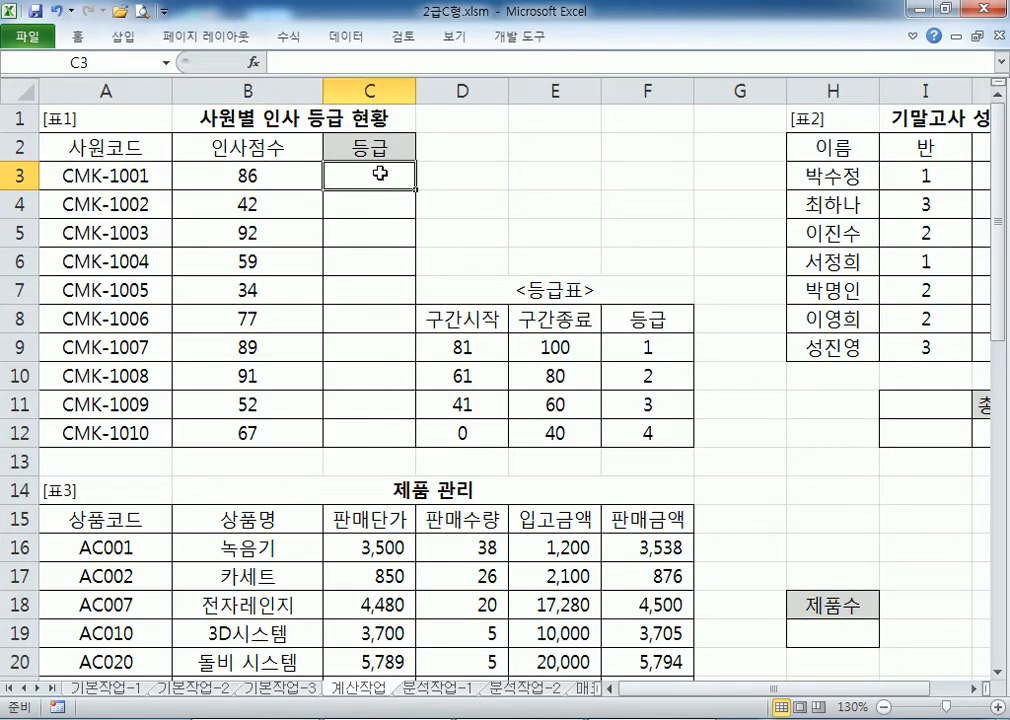
pyautogui.write('=ㅡ')
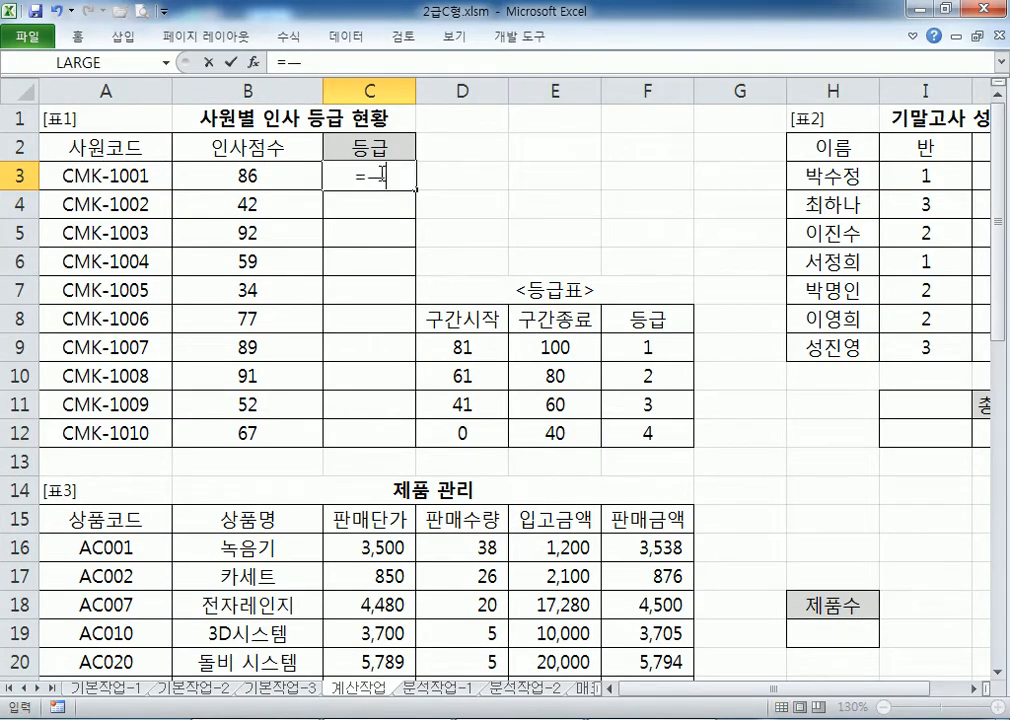
pyautogui.press('BackSpace')
pyautogui.write('MATCH')
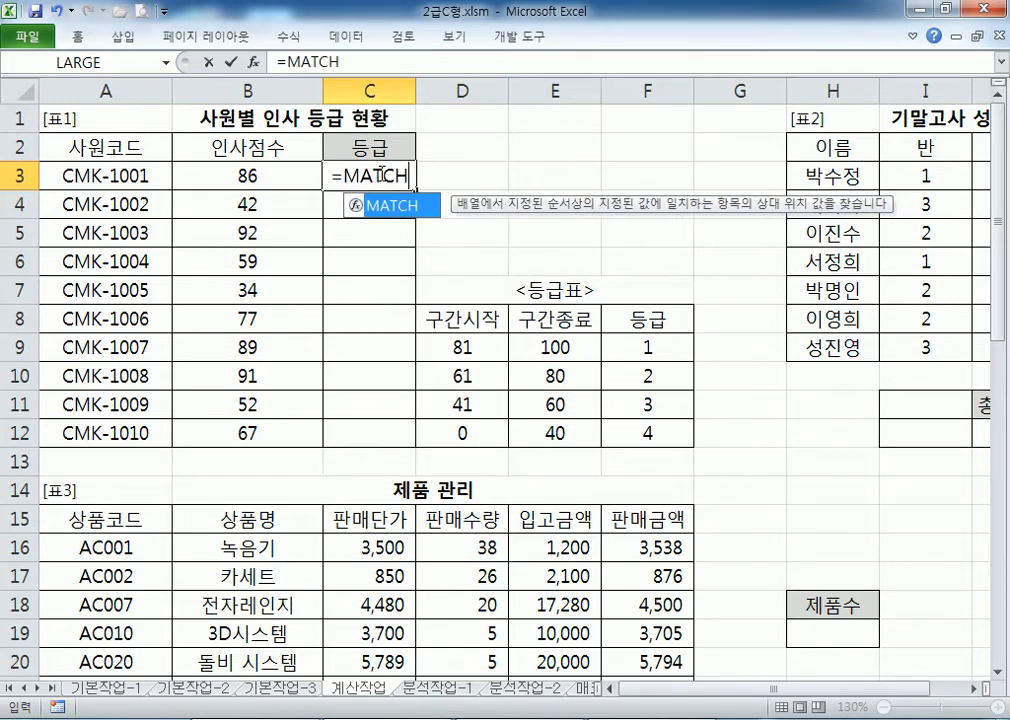
pyautogui.write('(')
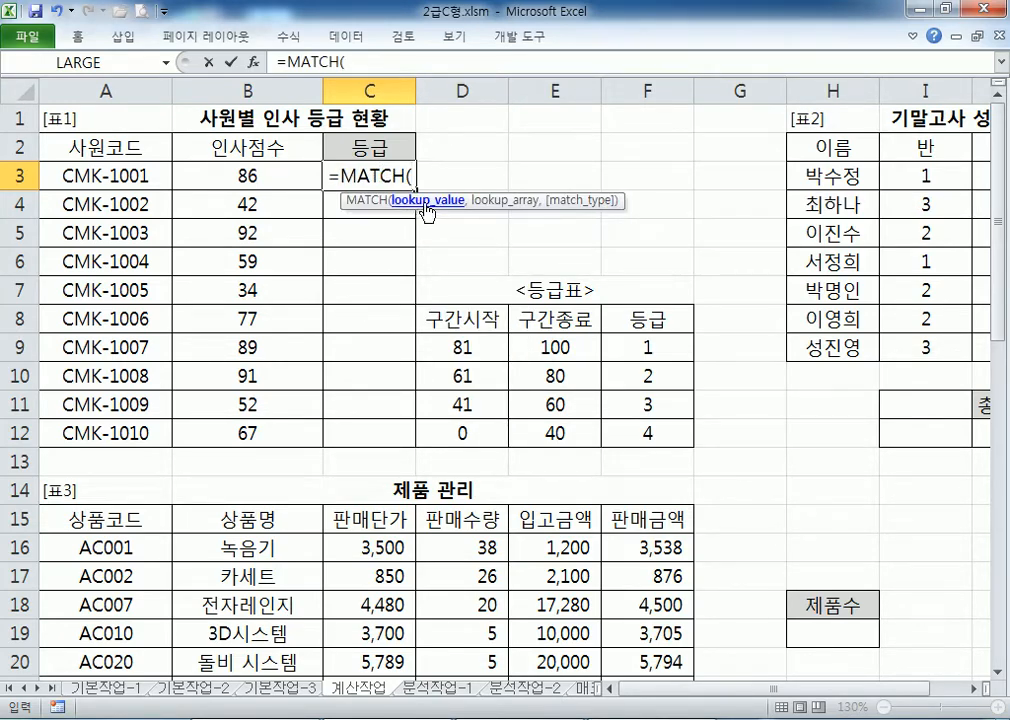
pyautogui.click(283, 176)
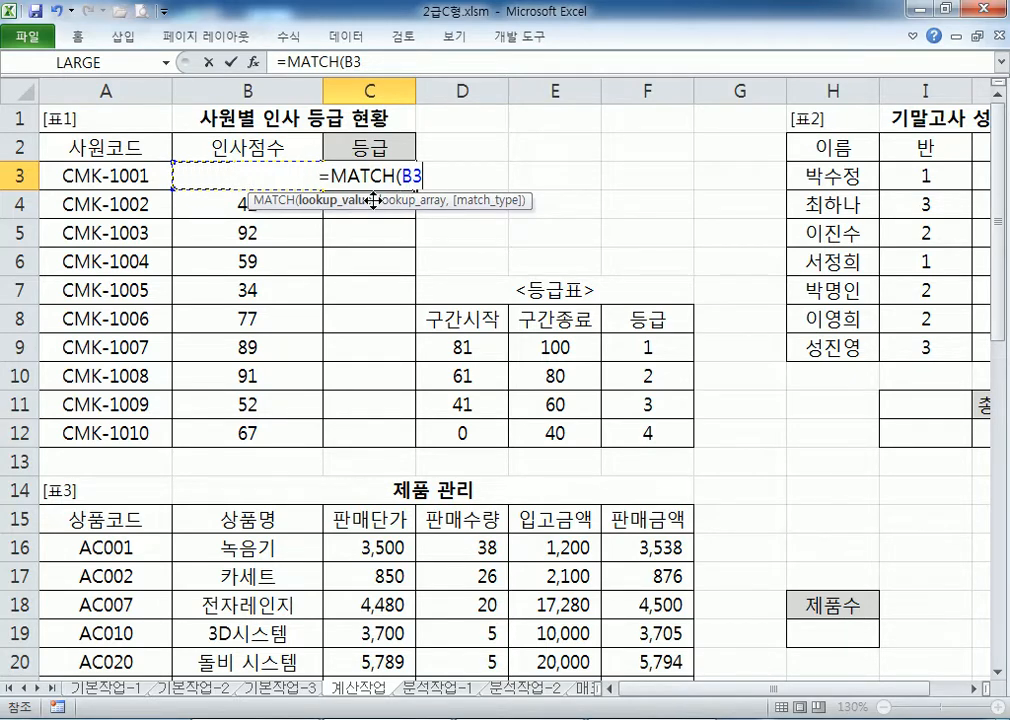
pyautogui.write(',')
pyautogui.moveTo(545, 347); pyautogui.dragTo(554, 437)
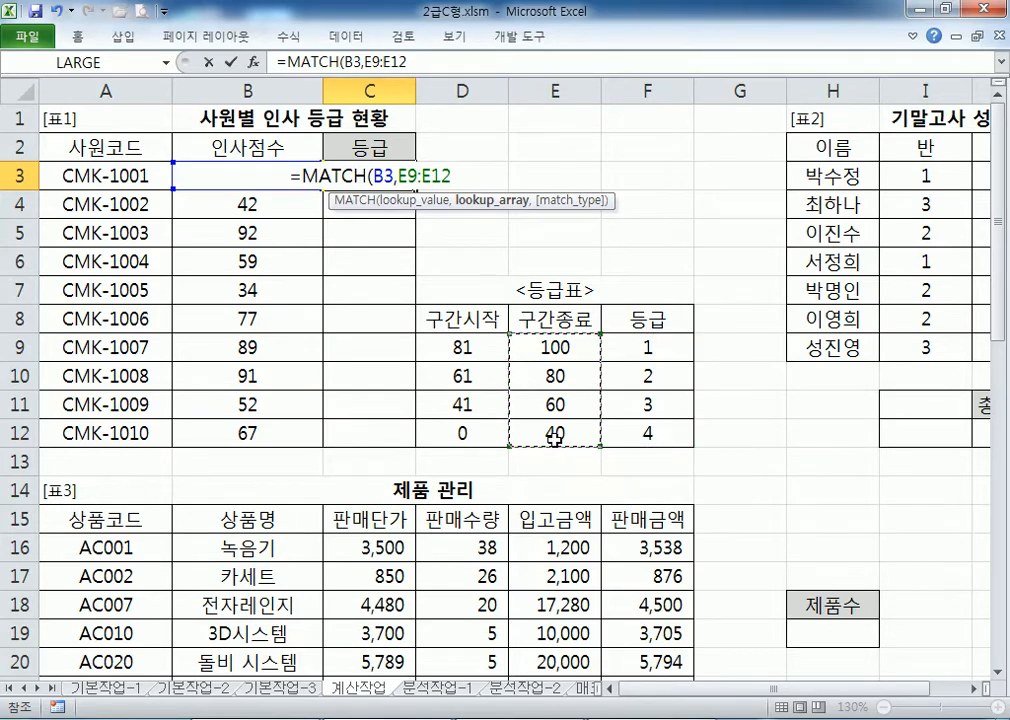
pyautogui.press('F4')
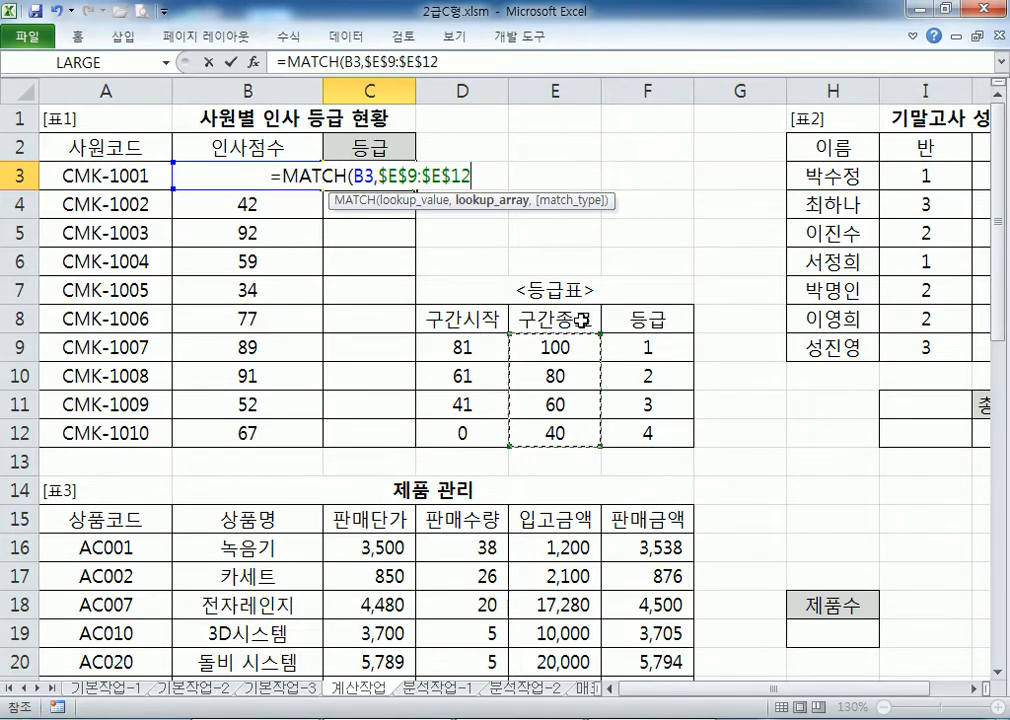
pyautogui.write(',')
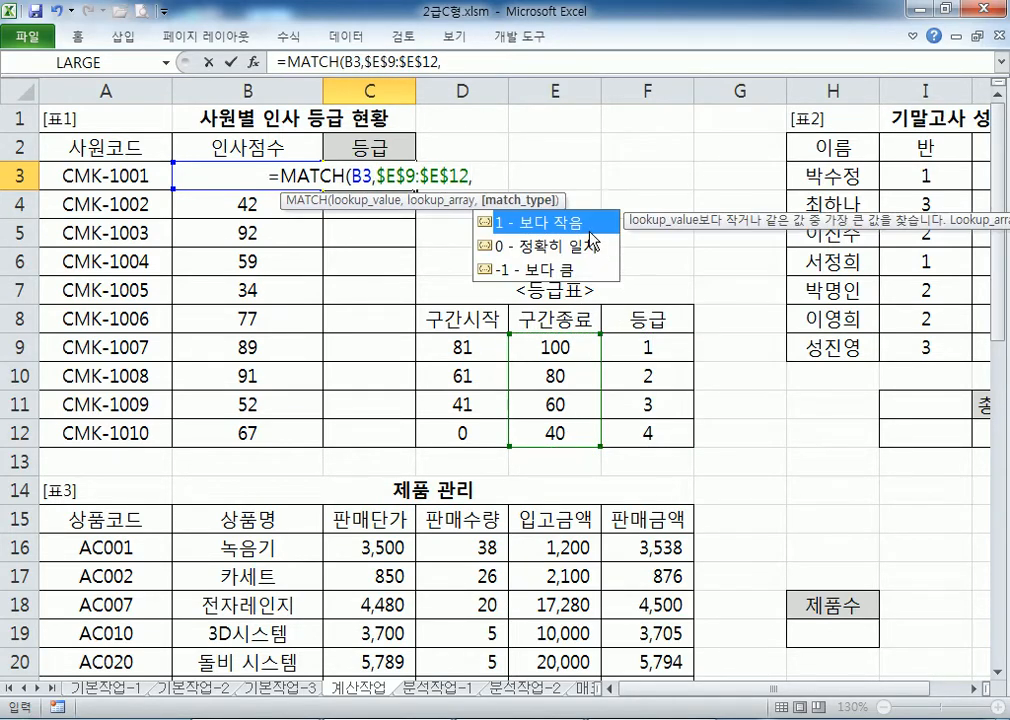
# Compare the match_type options 1, 0 and -1, view MATCH's function arguments, and discard the unfinished formula
pyautogui.click(550, 247)
pyautogui.click(549, 270)
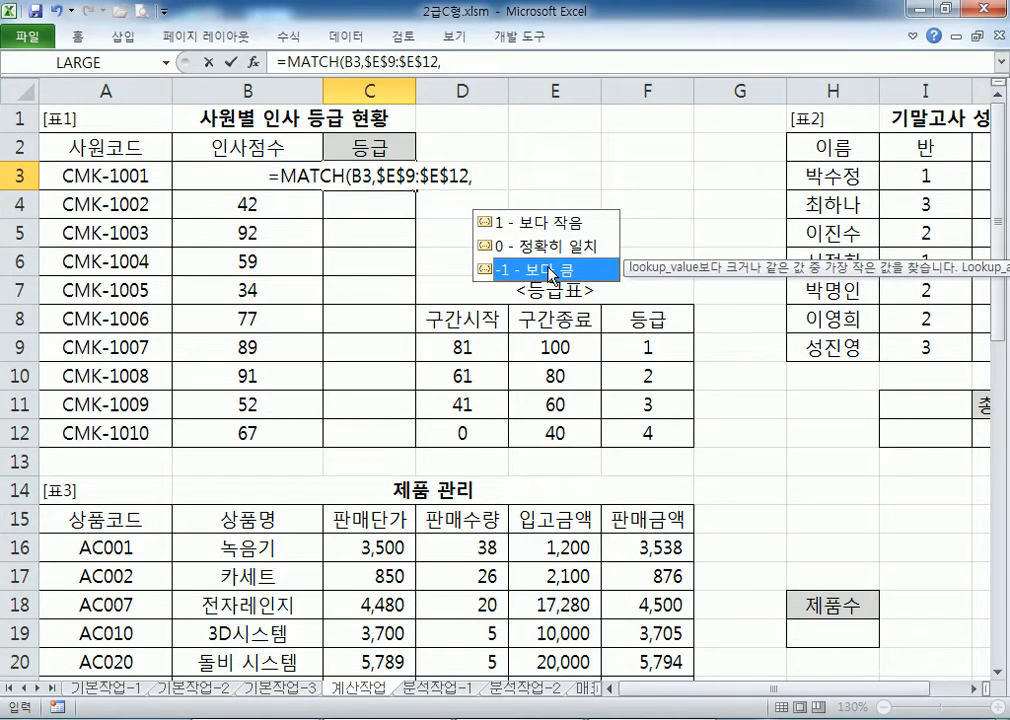
pyautogui.click(550, 224)
pyautogui.click(550, 247)
pyautogui.click(549, 270)
pyautogui.click(551, 226)
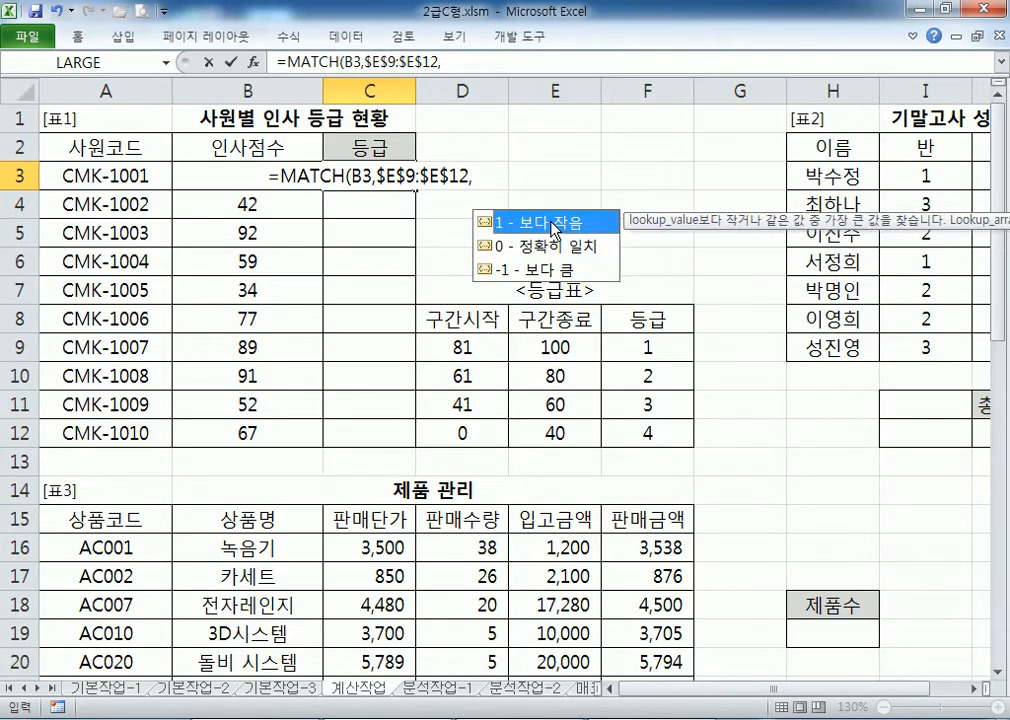
pyautogui.click(256, 66)
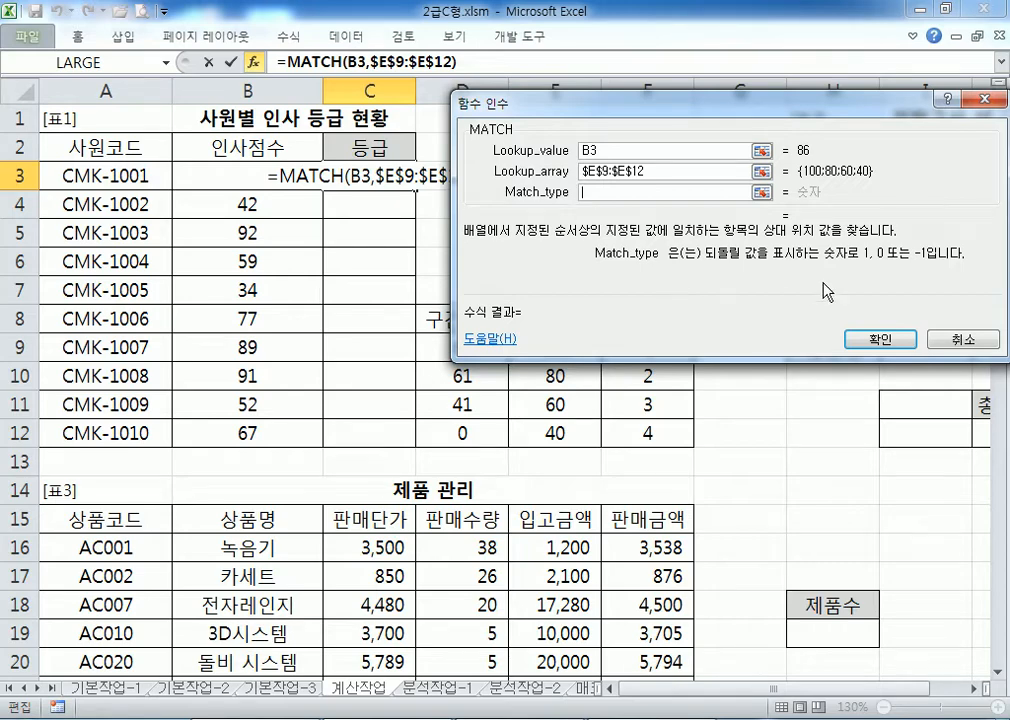
pyautogui.click(950, 341)
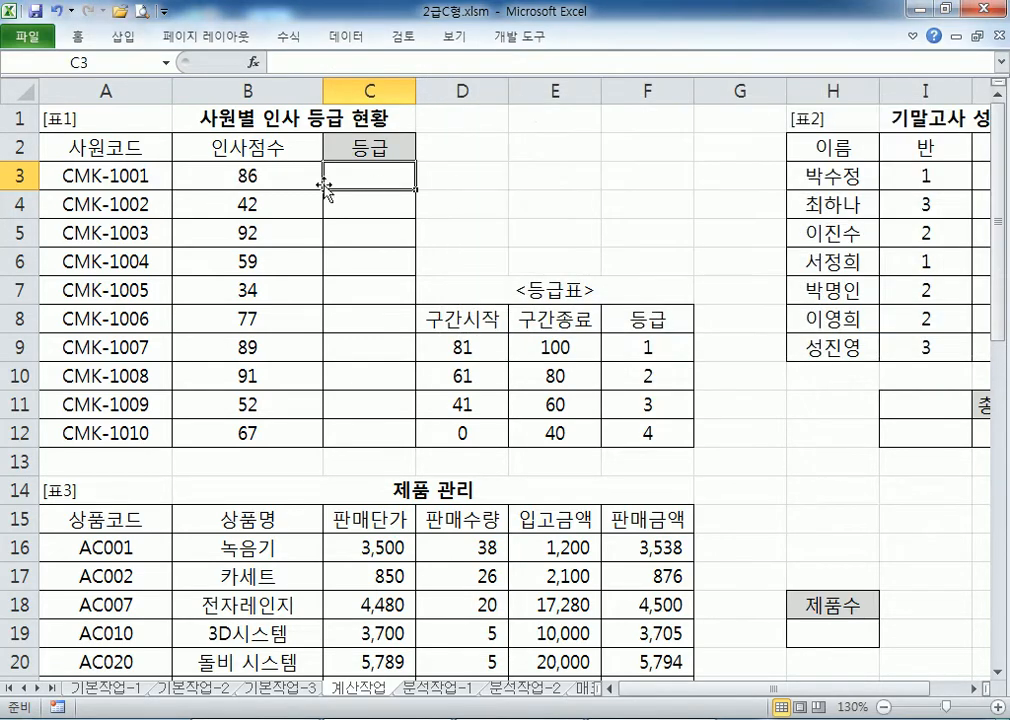
# Enter =MATCH(B3,E9:E12,-1) in C3 and fill it down to C12
pyautogui.write('=MATCH(')
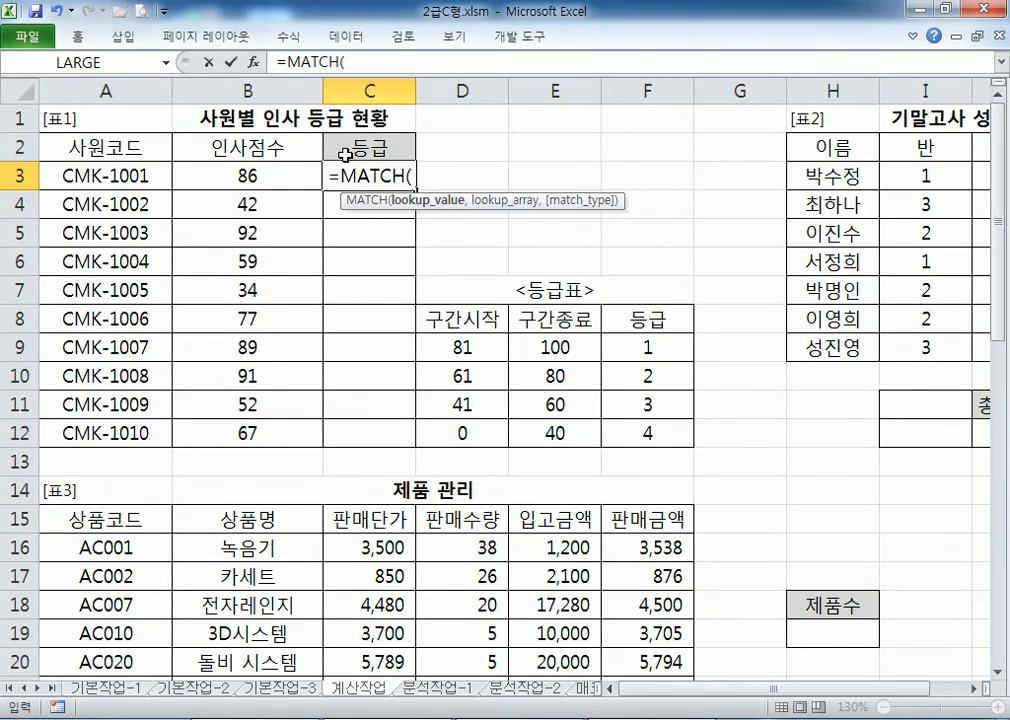
pyautogui.click(262, 172)
pyautogui.write(',')
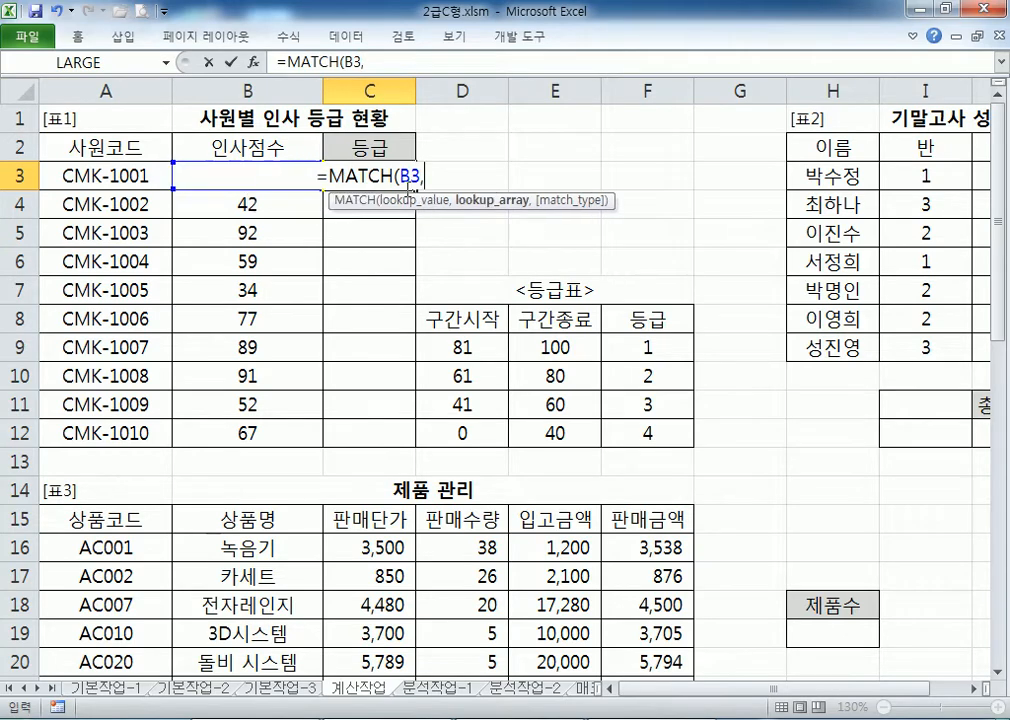
pyautogui.moveTo(555, 347); pyautogui.dragTo(537, 438)
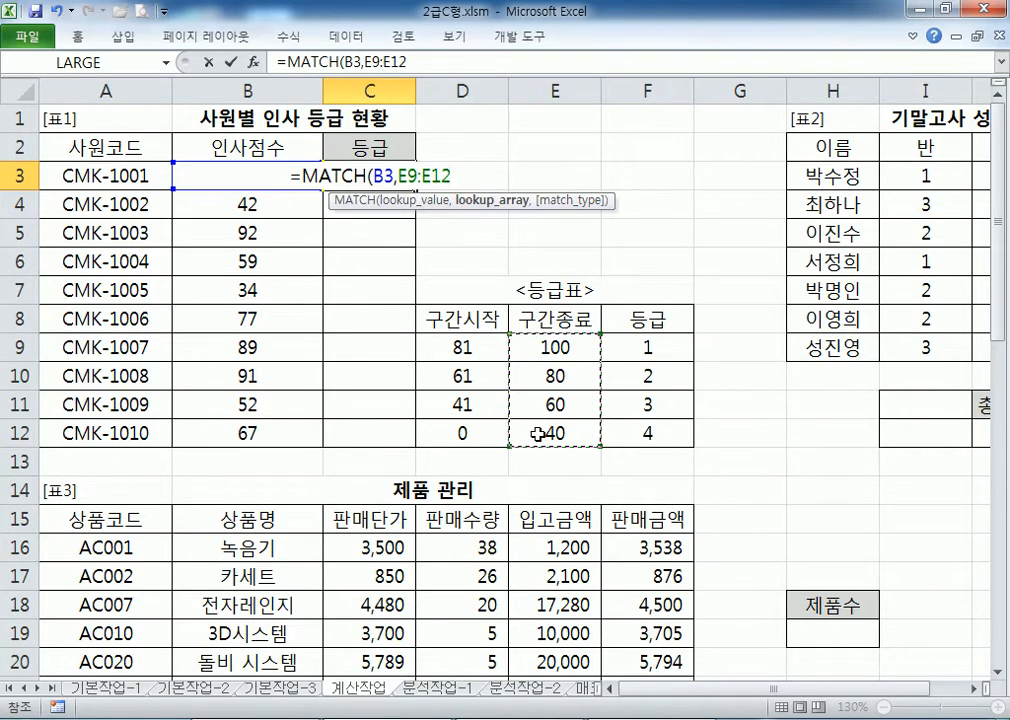
pyautogui.write(',')
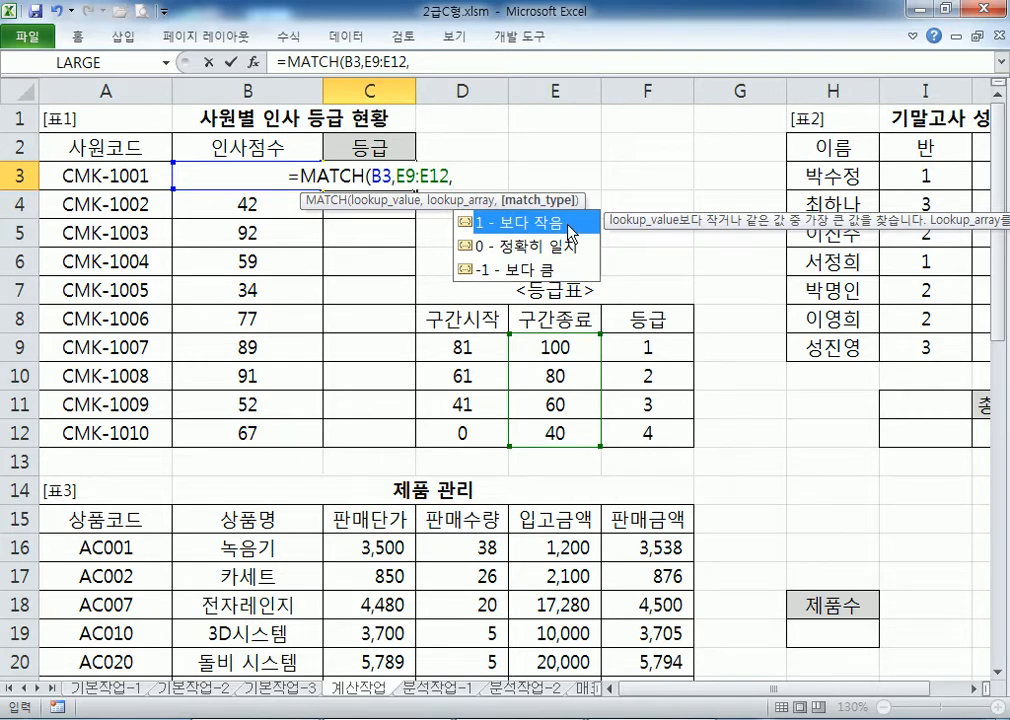
pyautogui.click(545, 270)
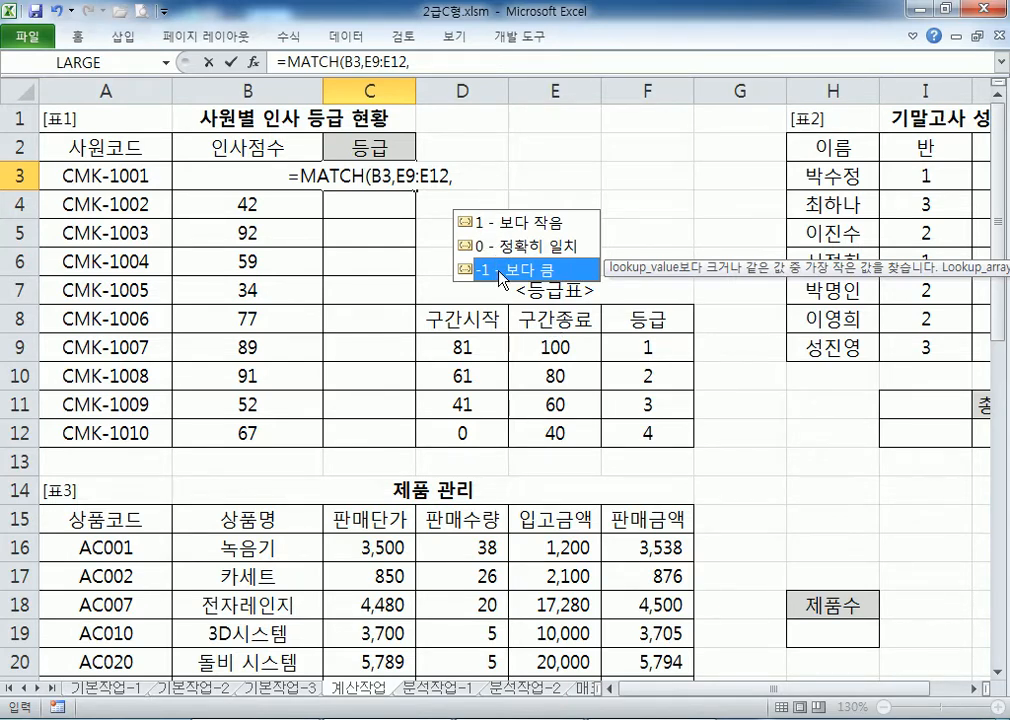
pyautogui.doubleClick(497, 274)
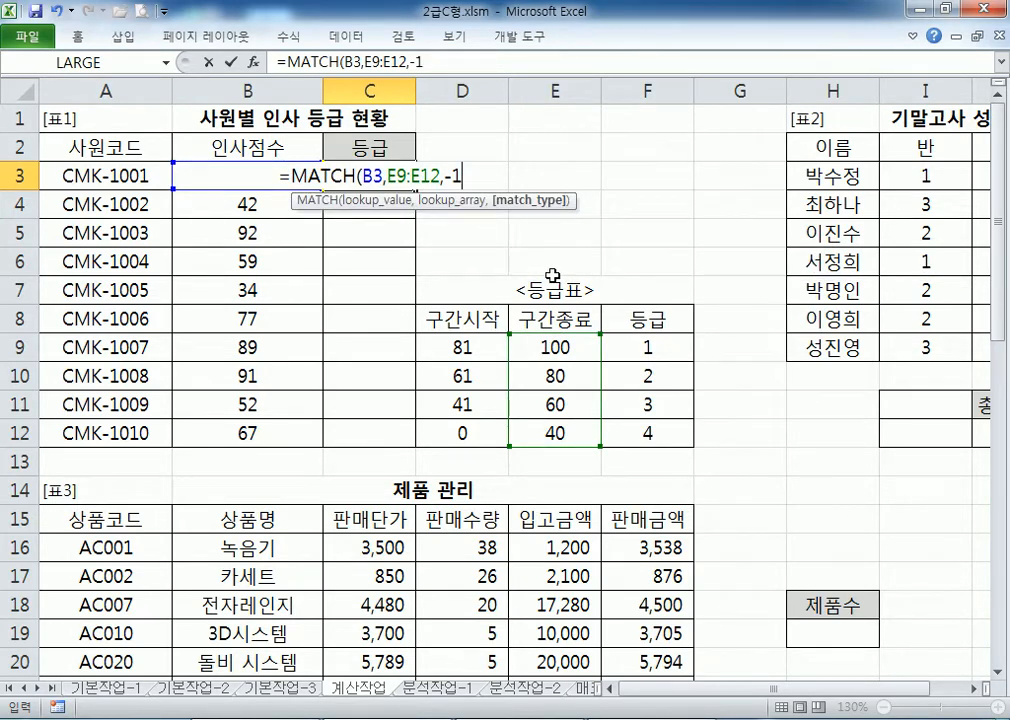
pyautogui.press('Return')
pyautogui.click(383, 176)
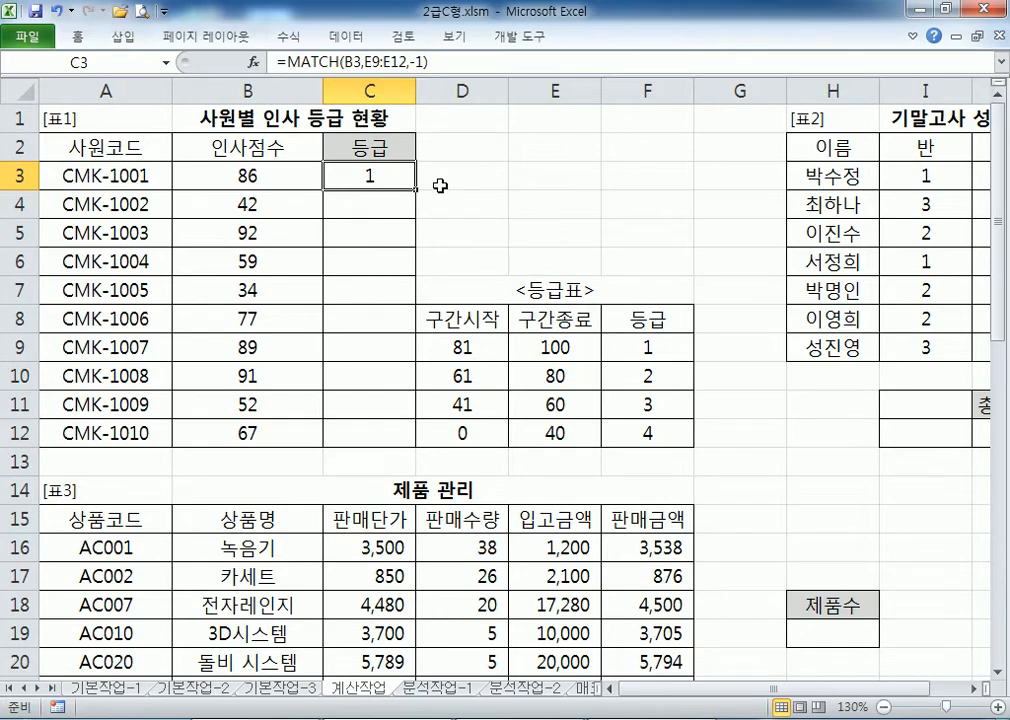
pyautogui.moveTo(416, 189); pyautogui.dragTo(408, 431)
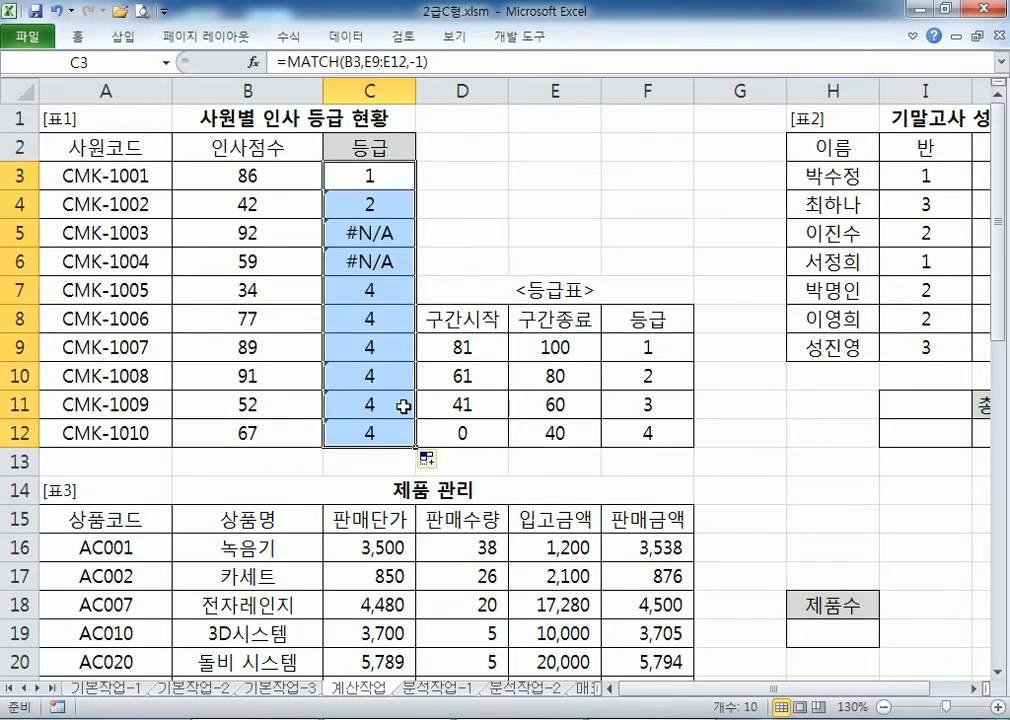
# Make the lookup range in C3 absolute as $E$9:$E$12, refill the formula down to C12, and check the copied formula in C8
pyautogui.doubleClick(392, 175)
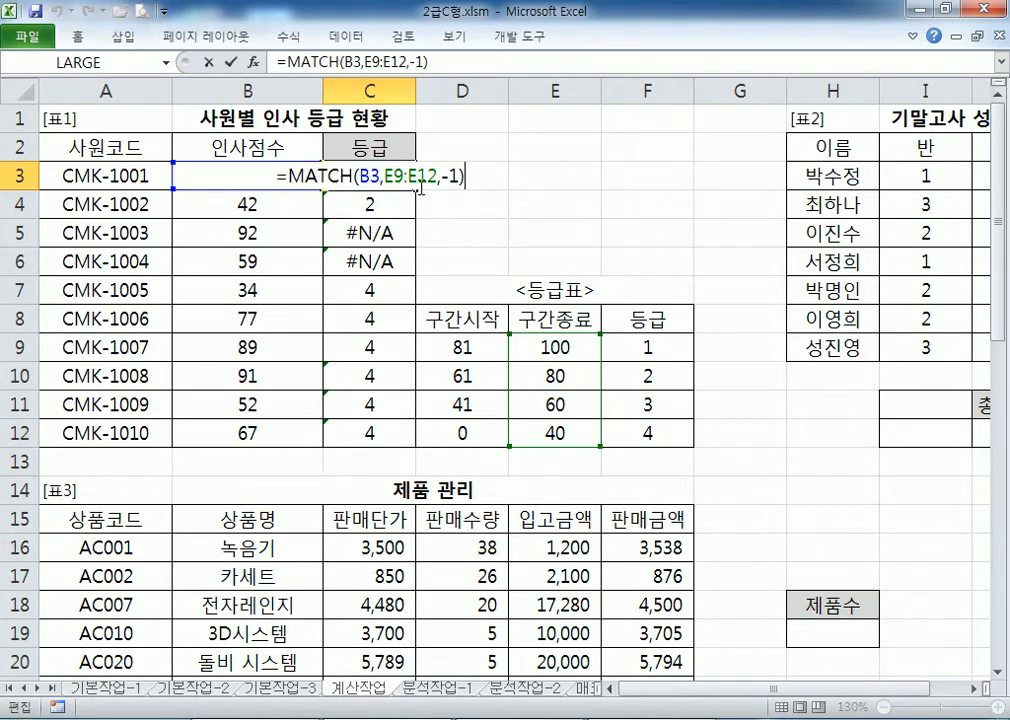
pyautogui.moveTo(424, 177); pyautogui.dragTo(386, 177)
pyautogui.press('F4')
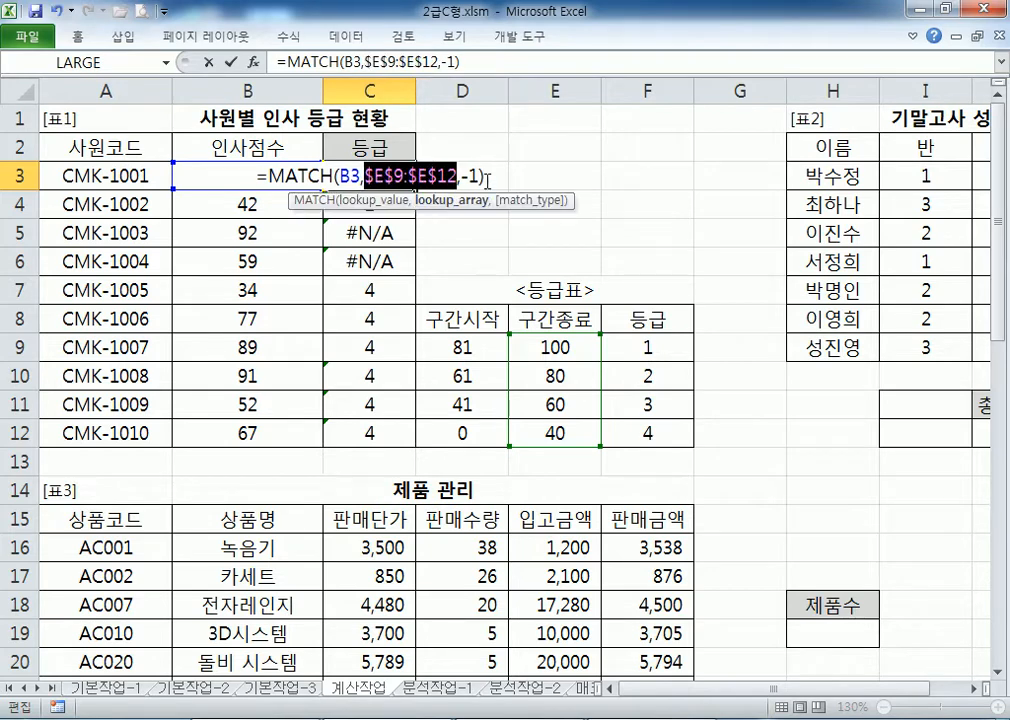
pyautogui.press('Return')
pyautogui.click(403, 176)
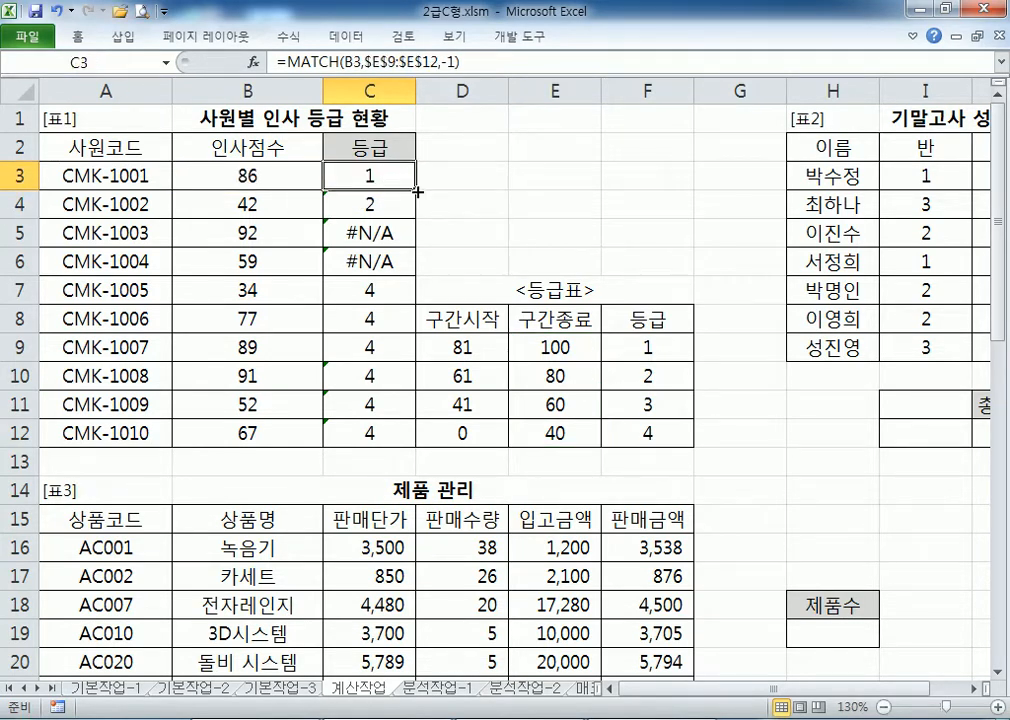
pyautogui.moveTo(417, 190); pyautogui.dragTo(397, 440)
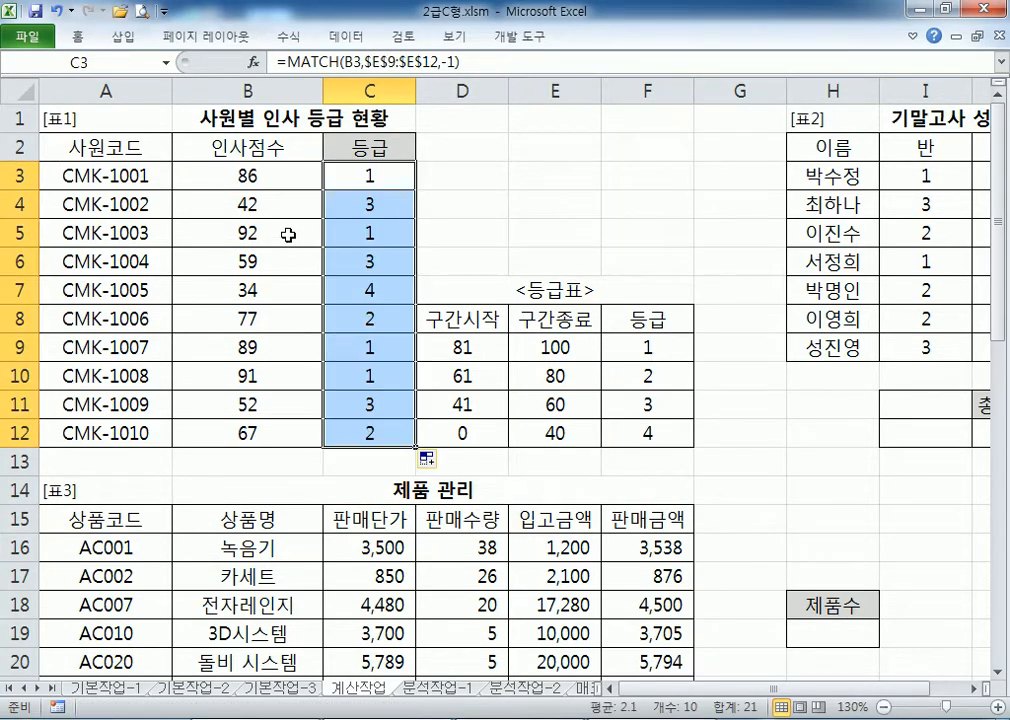
pyautogui.click(288, 235)
pyautogui.click(368, 320)
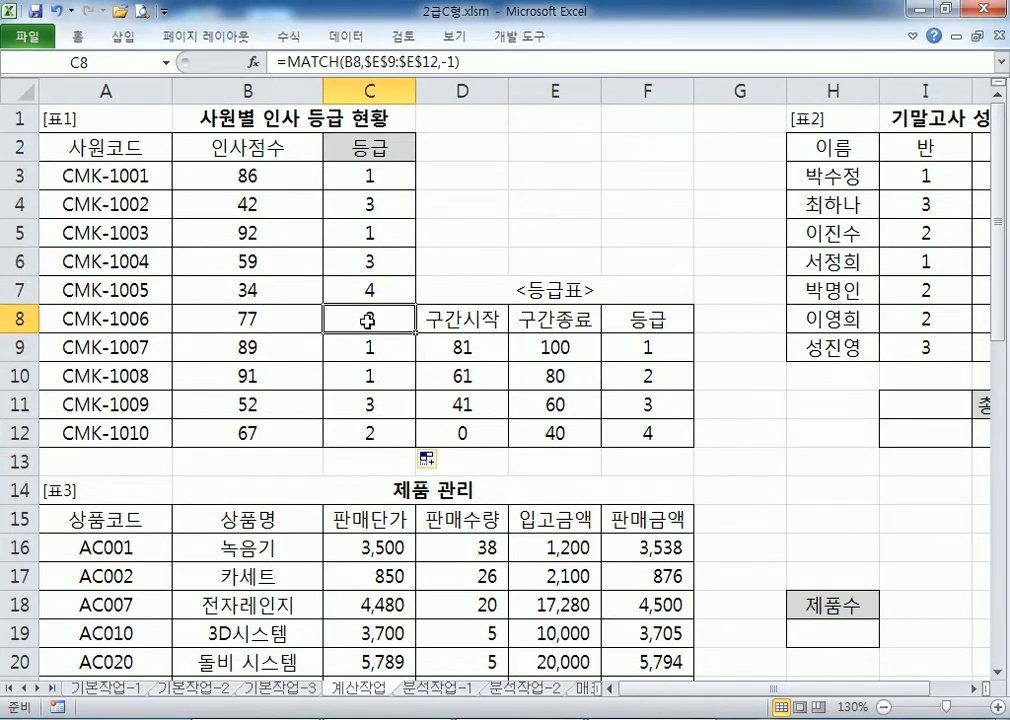
# Append &"등급" to the MATCH formula in C3 and refill it down to C12
pyautogui.click(374, 176)
pyautogui.press('F2')
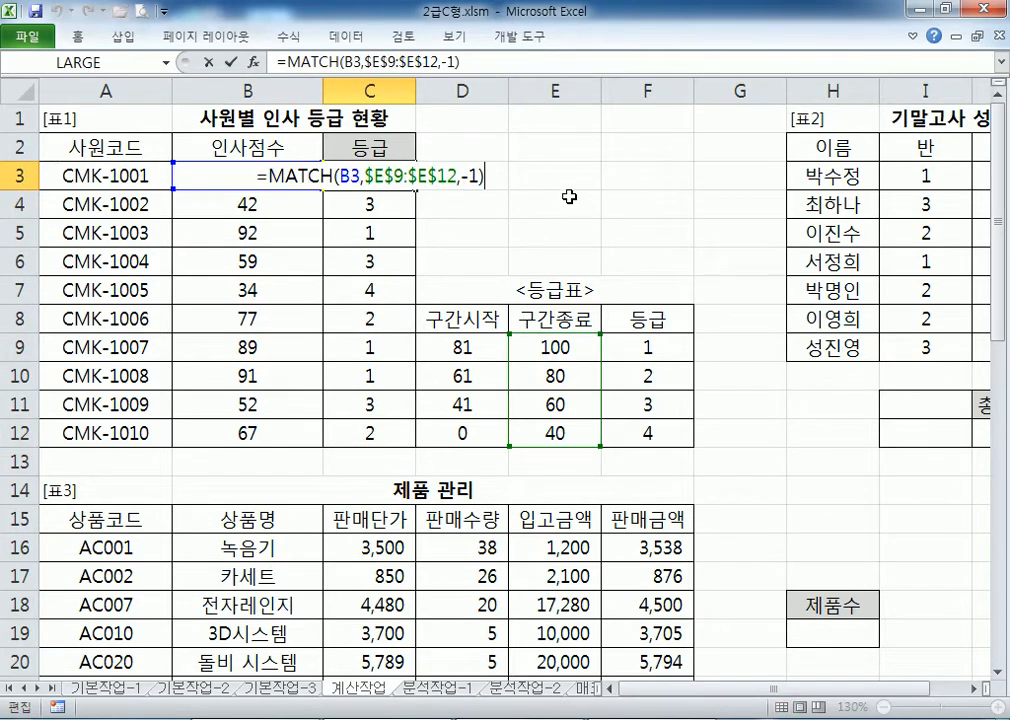
pyautogui.write('&"등급"')
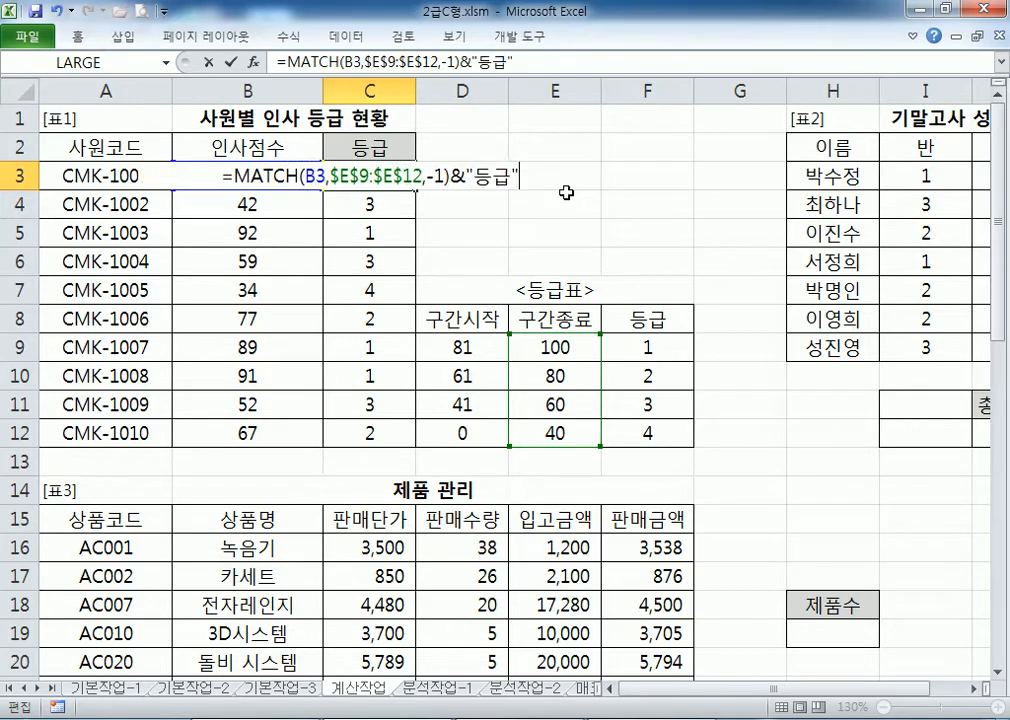
pyautogui.press('Return')
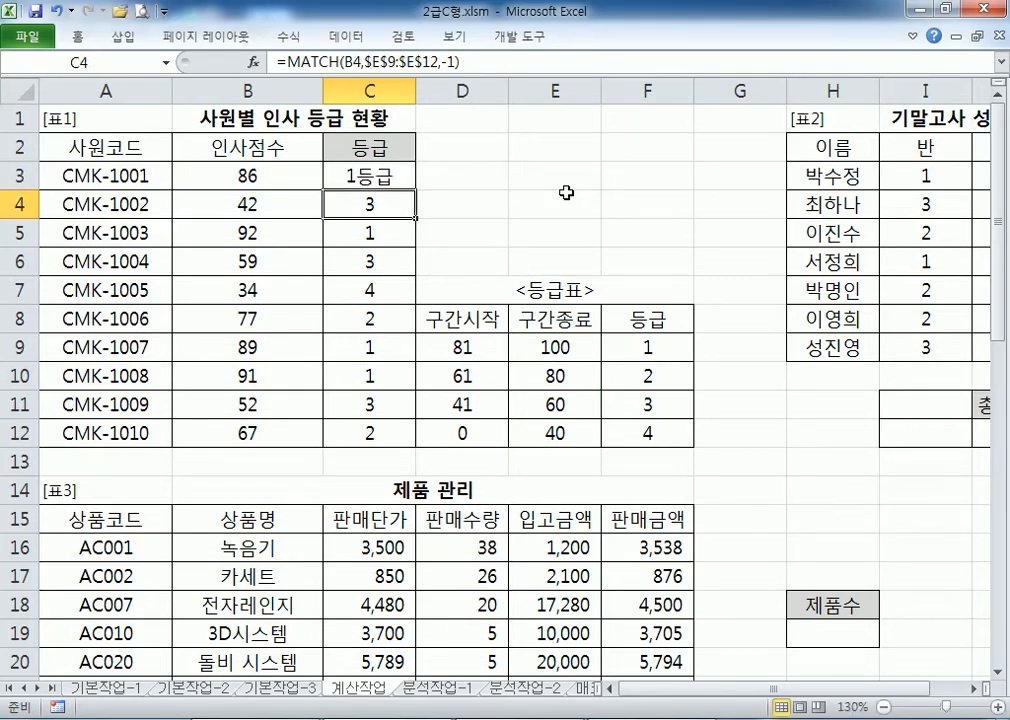
pyautogui.click(386, 175)
pyautogui.moveTo(415, 190); pyautogui.dragTo(416, 193)
pyautogui.doubleClick(416, 193)
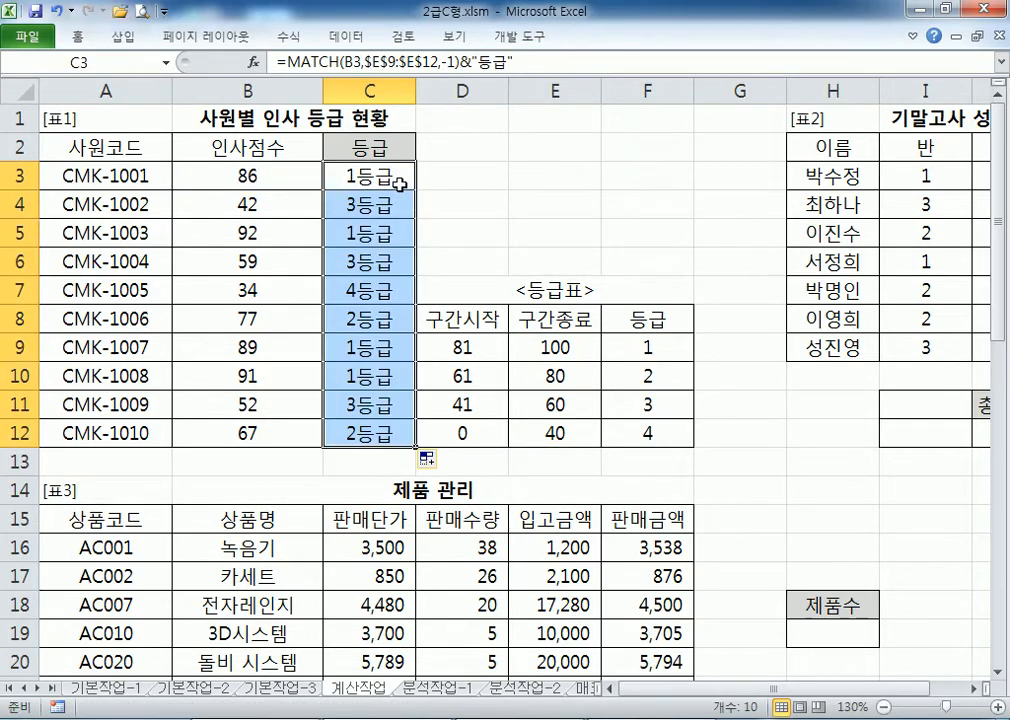
# Copy C3's formula into the Notepad notes as =MATCH(B3, $E$9:$E$12, -1)&"등급", with a space after each comma
pyautogui.click(401, 184)
pyautogui.moveTo(528, 61); pyautogui.dragTo(250, 66)
pyautogui.press('End')
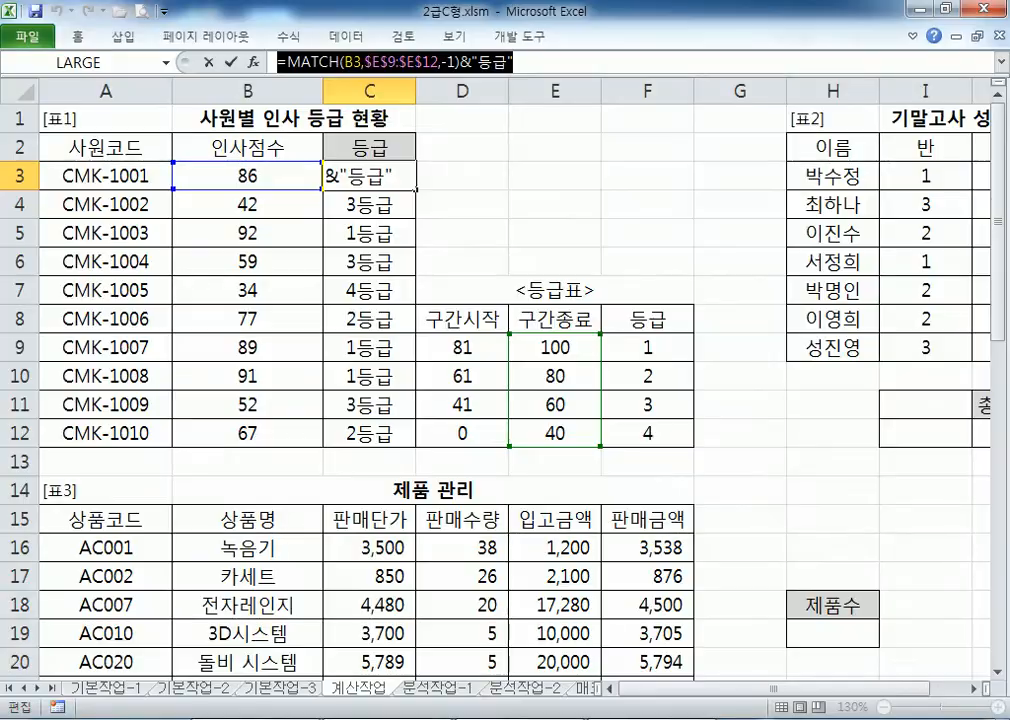
pyautogui.hotkey('alt', 'Tab')
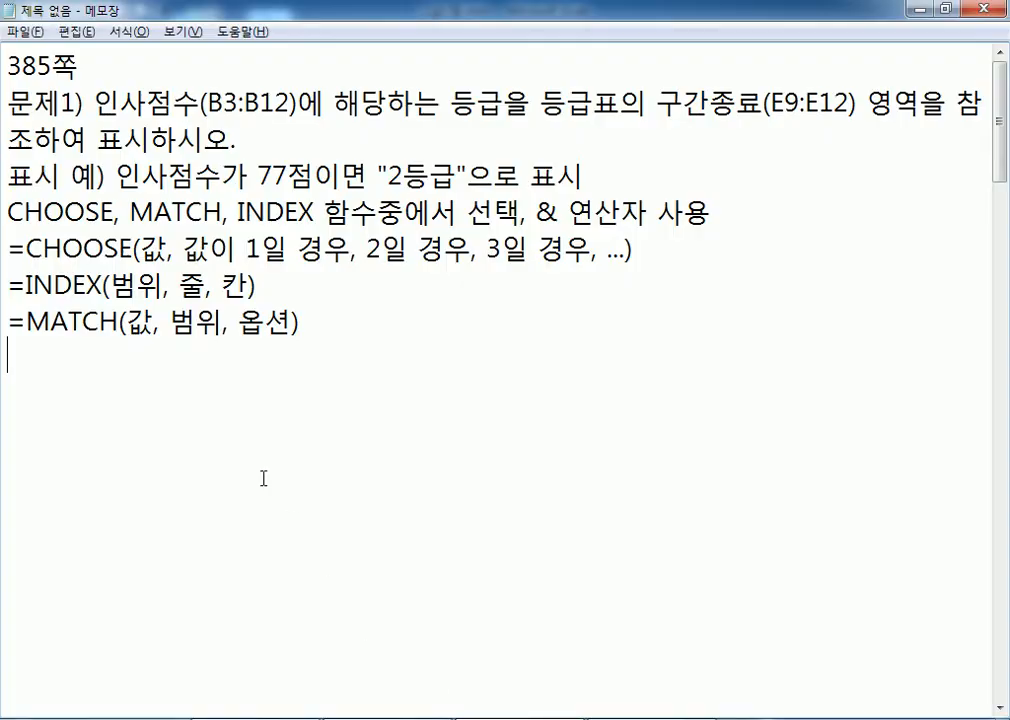
pyautogui.write('=MATCH(B3,$E$9:$E$12,-1)&"등급"')
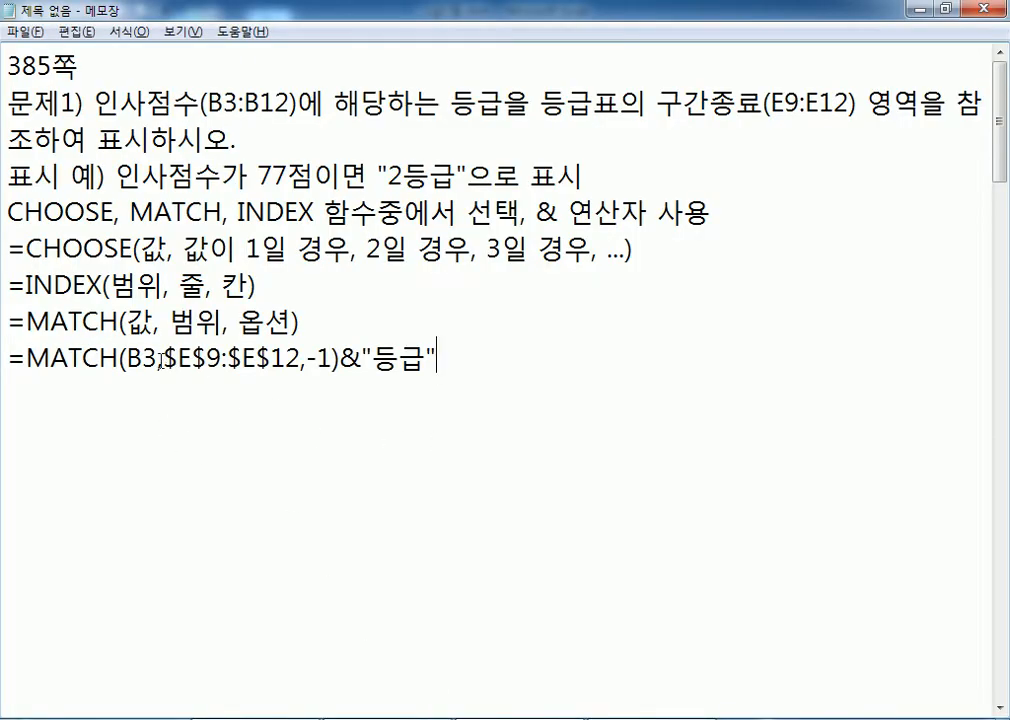
pyautogui.click(168, 358)
pyautogui.click(320, 358)
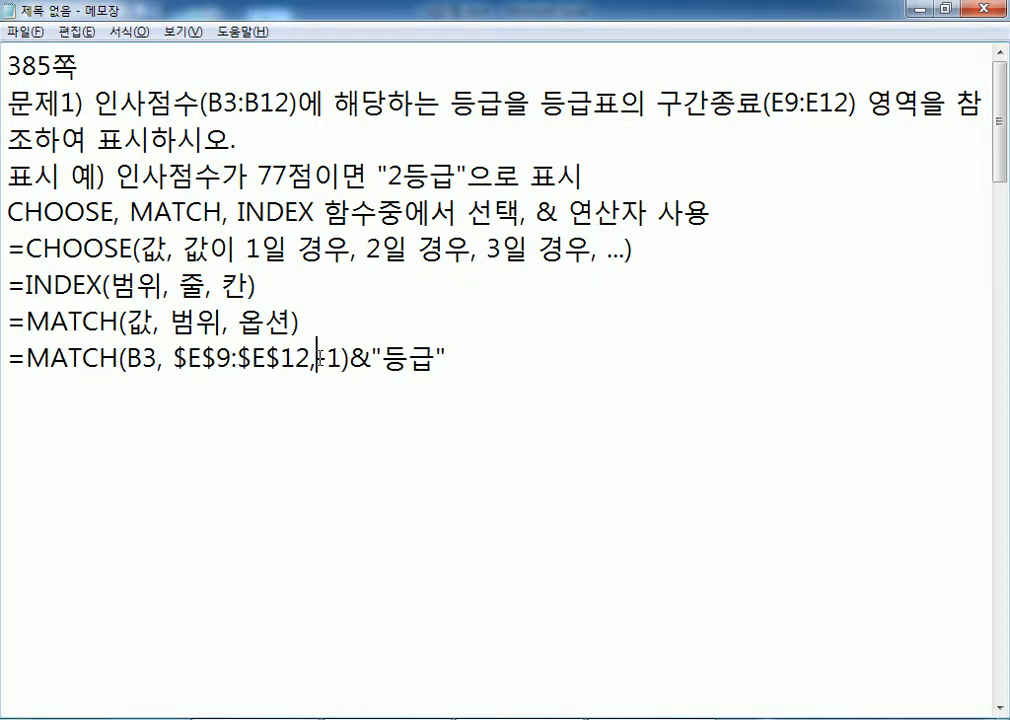
pyautogui.click(521, 361)
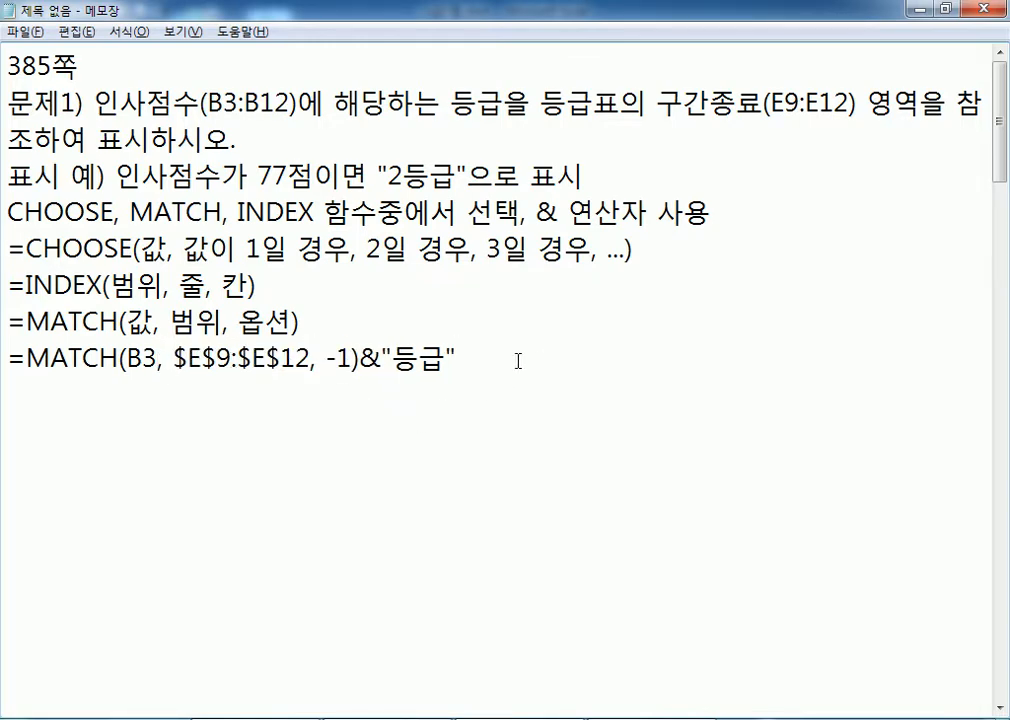
# Insert blank lines above the copied formula and add the note "옵션 1 : 오름차순" beneath the MATCH syntax
pyautogui.press('Up')
pyautogui.press('Return')
pyautogui.press('Return')
pyautogui.click(518, 359)
pyautogui.write('옵셔')
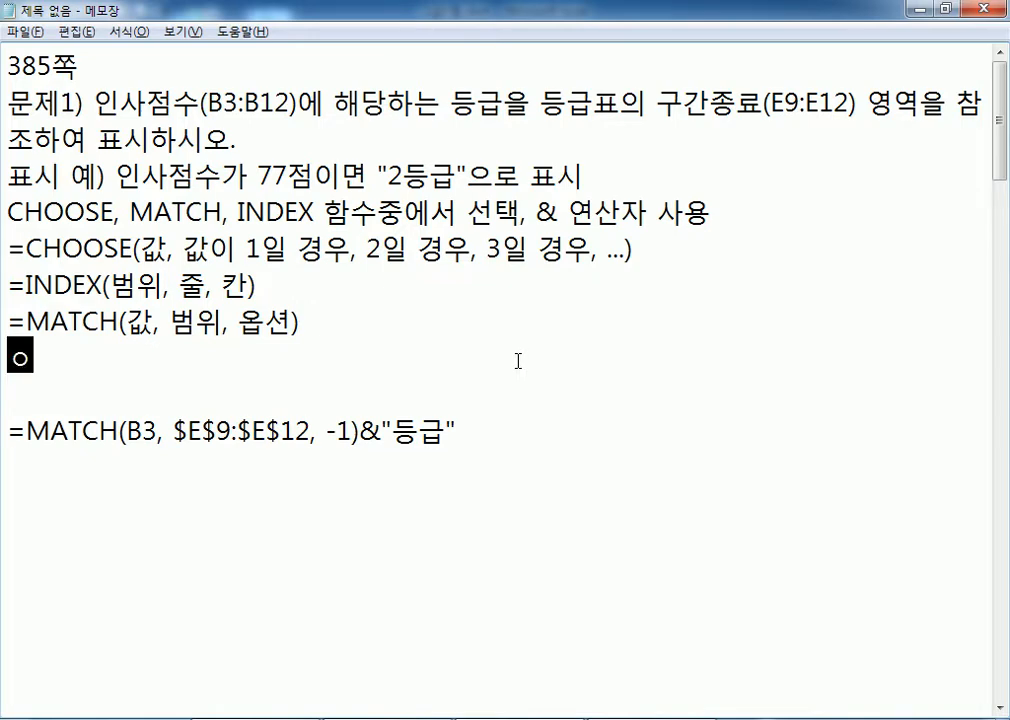
pyautogui.write('ㄴ 1')
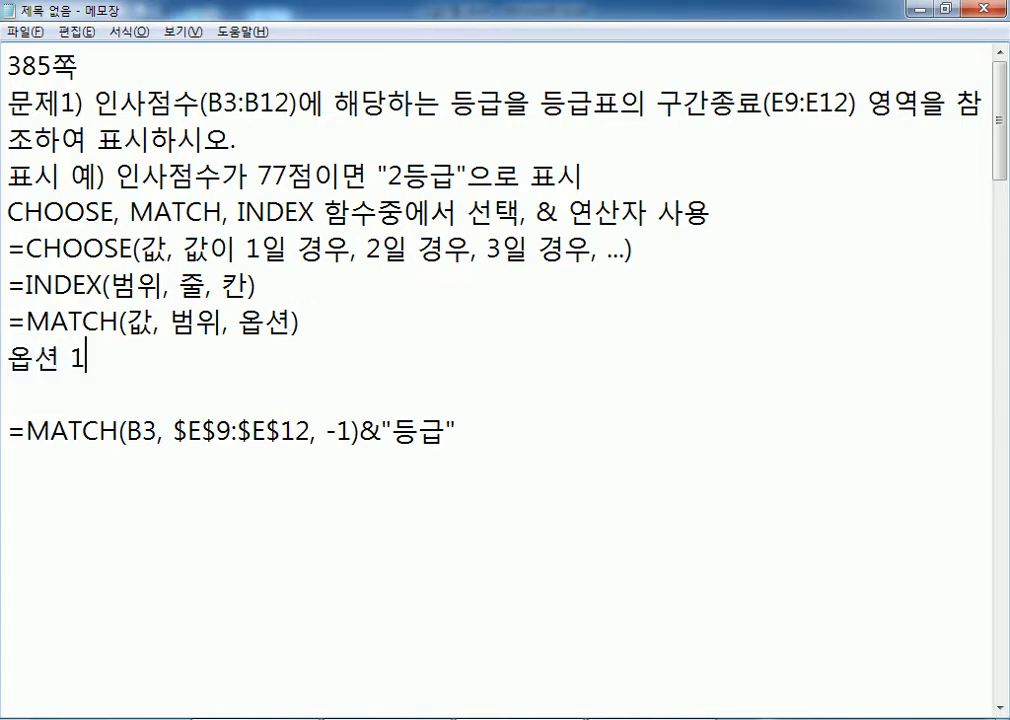
pyautogui.write(' : DHFM')
pyautogui.press('BackSpace')
pyautogui.press('BackSpace')
pyautogui.press('BackSpace')
pyautogui.press('BackSpace')
pyautogui.write('DHF')
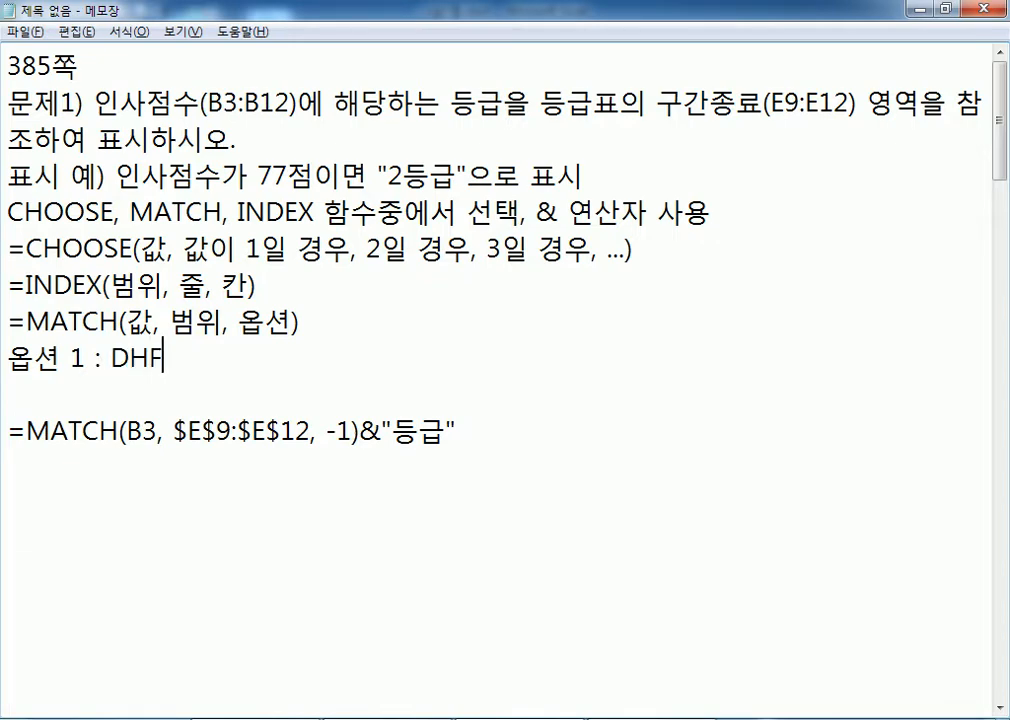
pyautogui.press('BackSpace')
pyautogui.press('BackSpace')
pyautogui.press('BackSpace')
pyautogui.write('오름')
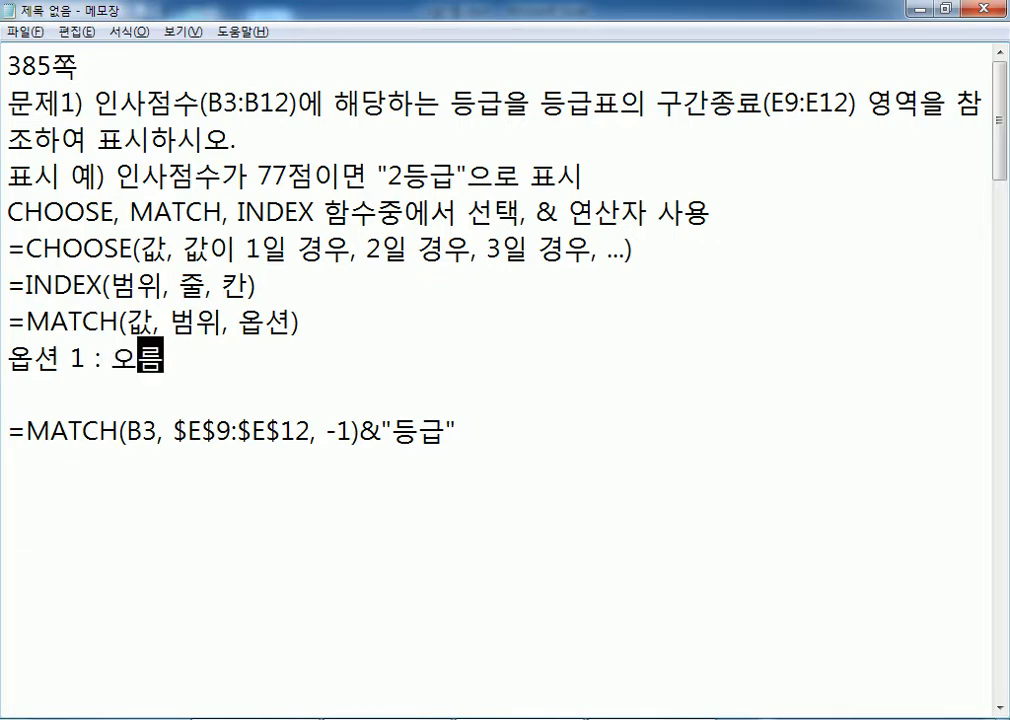
pyautogui.write('찻순')
# Add the notes "옵션 0 : 반드시 일치" and "옵션 -1 : 내림차순" on separate lines below option 1
pyautogui.press('Return')
pyautogui.write('옵션')
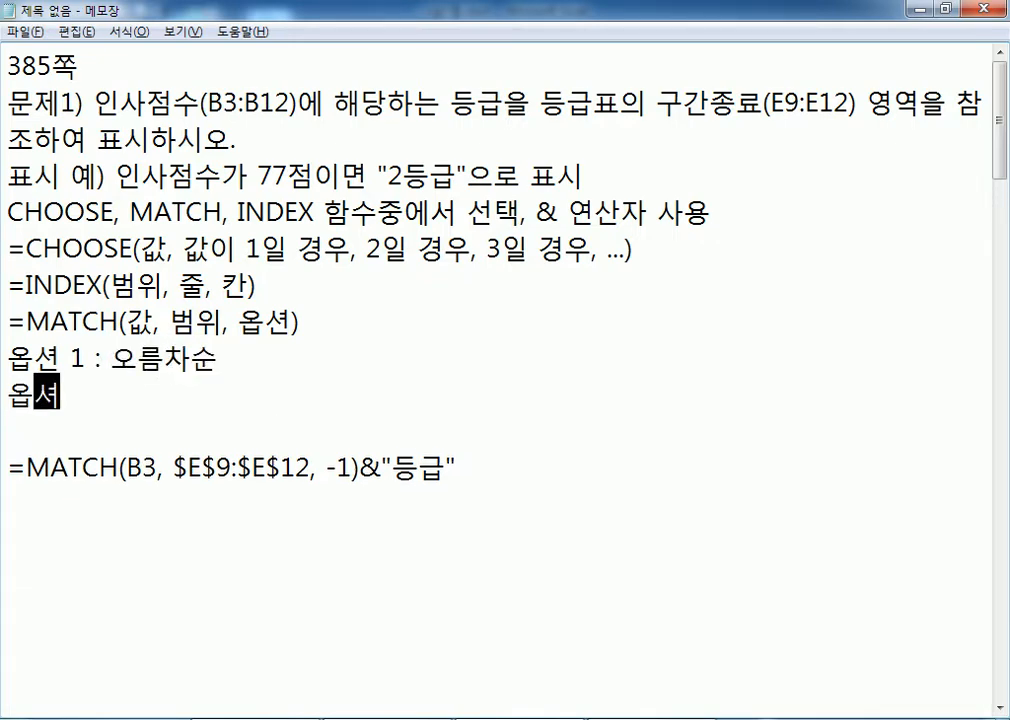
pyautogui.write(' 0 "')
pyautogui.press('BackSpace')
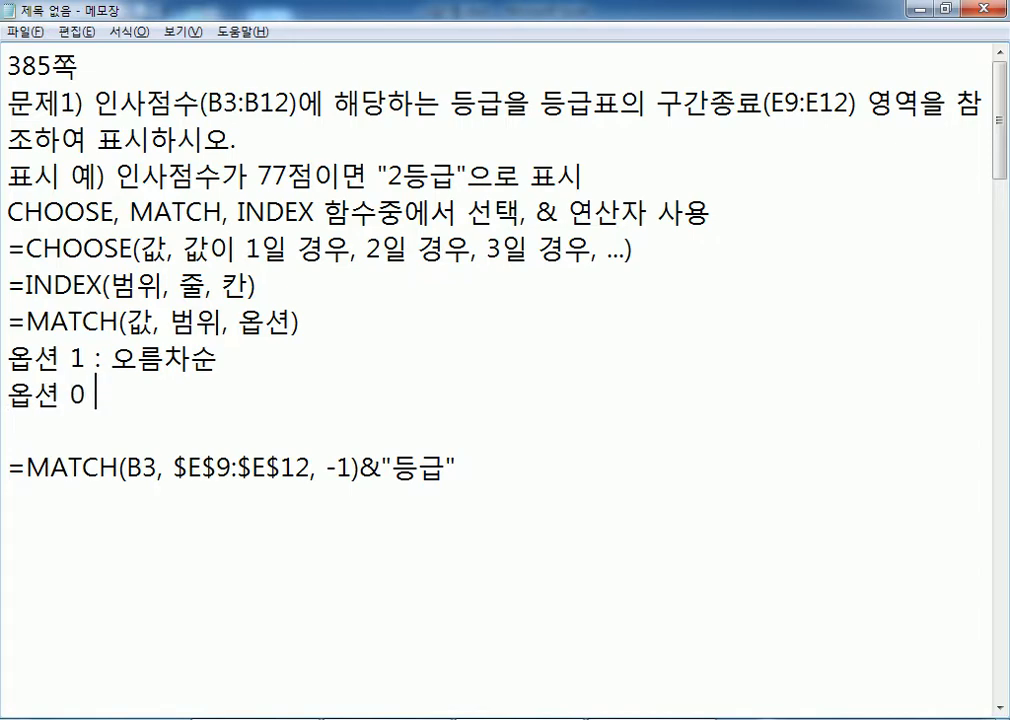
pyautogui.write(': 반드시 일치')
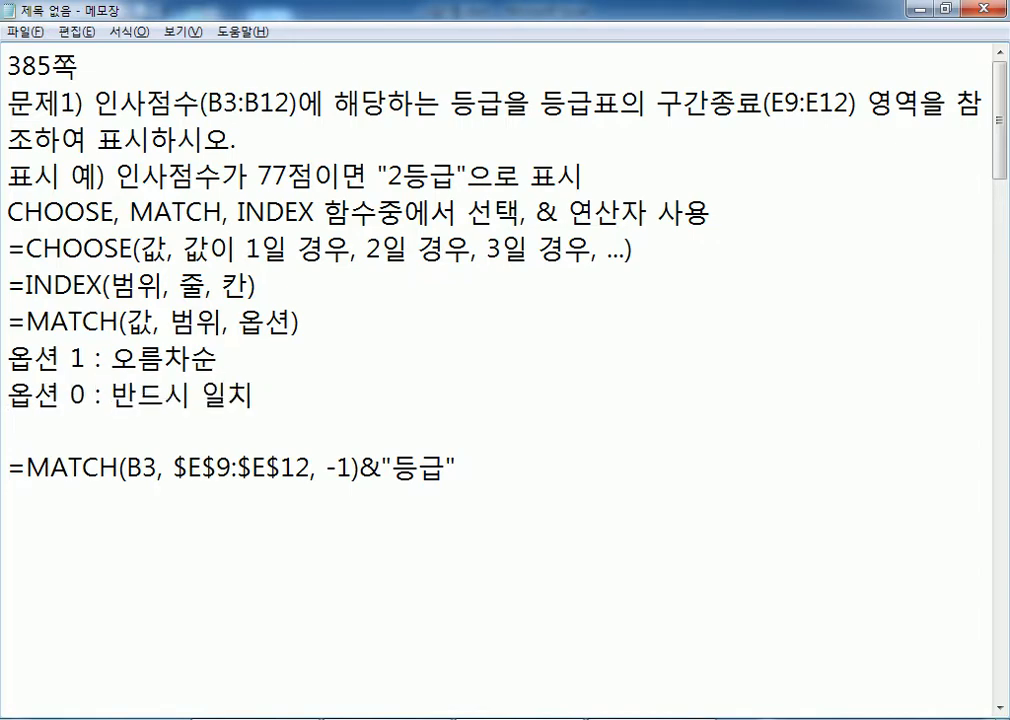
pyautogui.press('Return')
pyautogui.write('옵션 ')
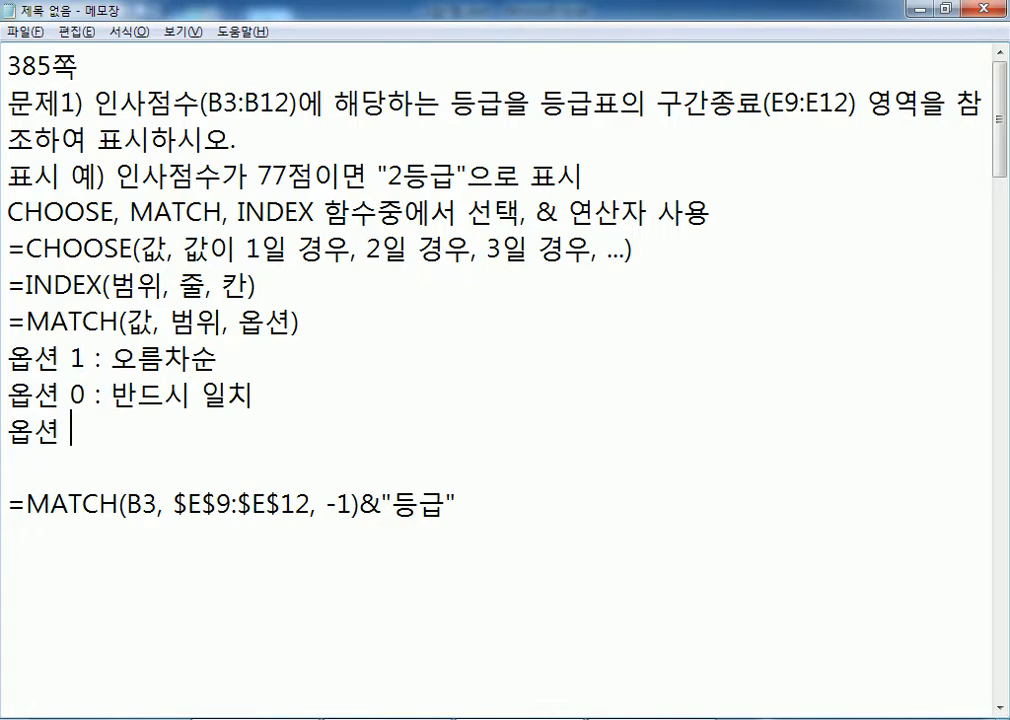
pyautogui.write('-1 : 내림차순')
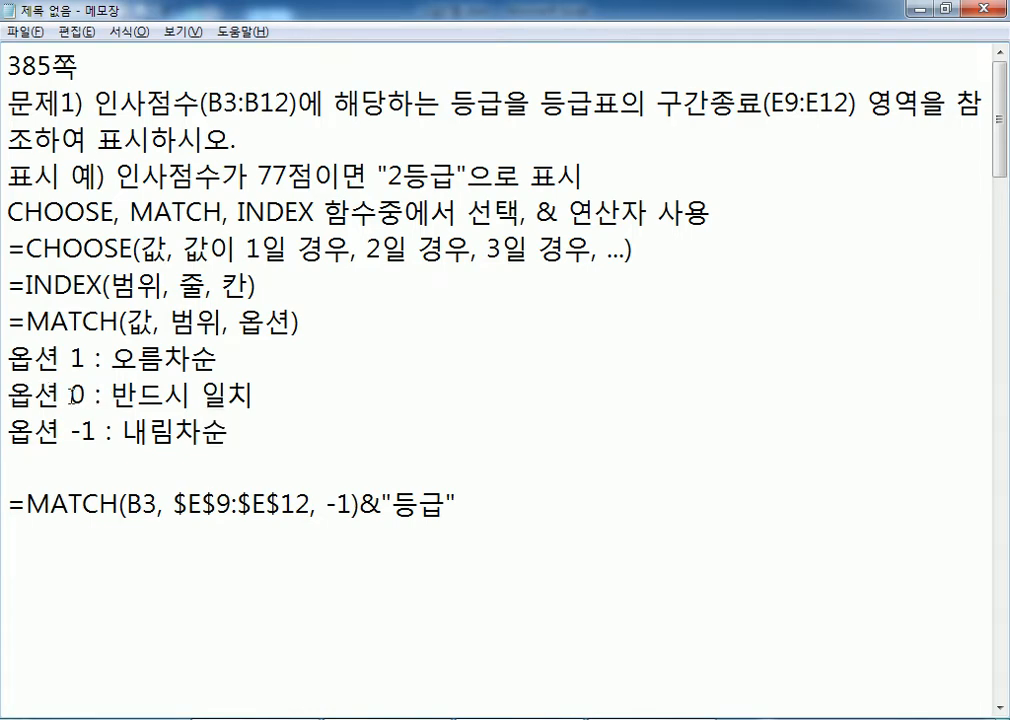
# Review the three MATCH option notes, compare them with the sheet's 등급표, and examine the -1 and B3 arguments in the noted formula
pyautogui.moveTo(72, 396); pyautogui.dragTo(87, 396)
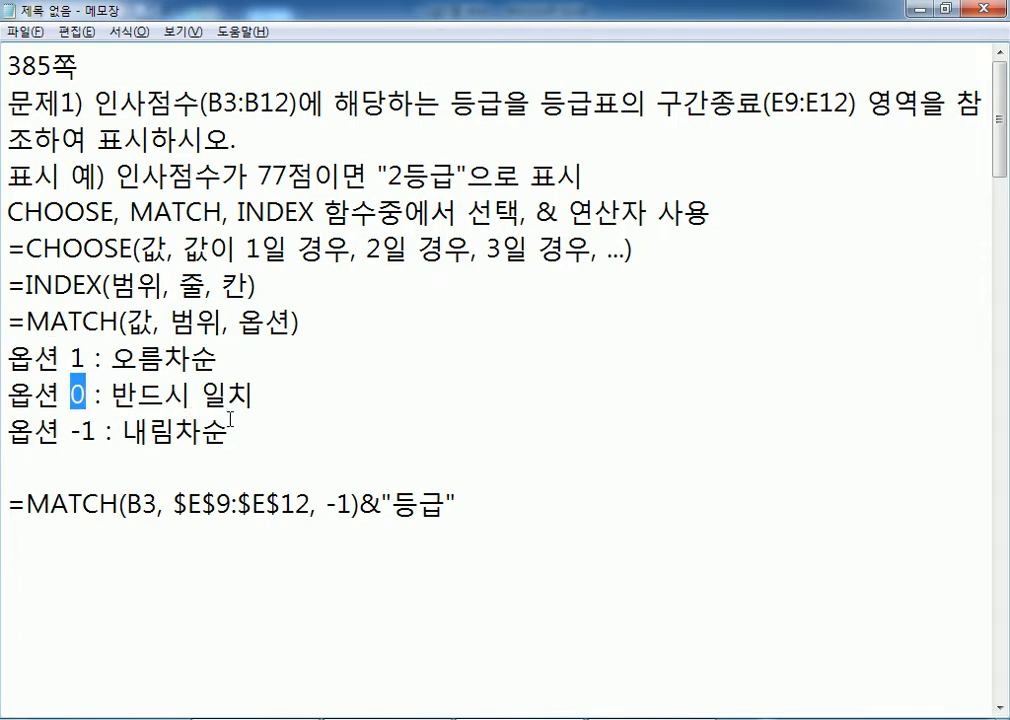
pyautogui.moveTo(110, 357); pyautogui.dragTo(214, 357)
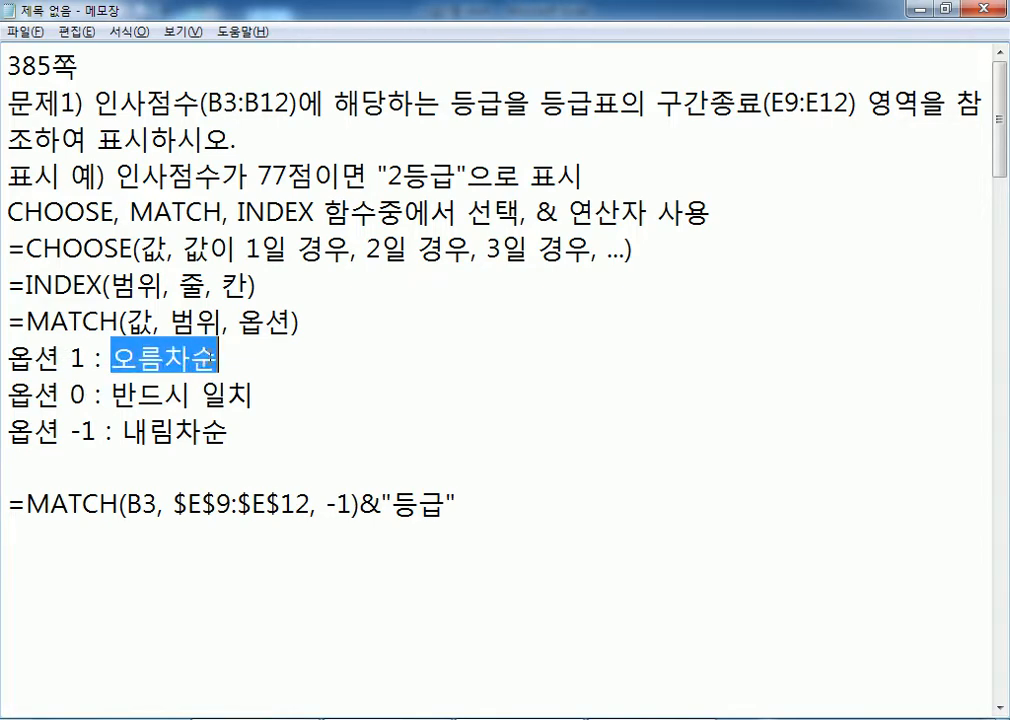
pyautogui.click(77, 357)
pyautogui.moveTo(121, 430); pyautogui.dragTo(229, 430)
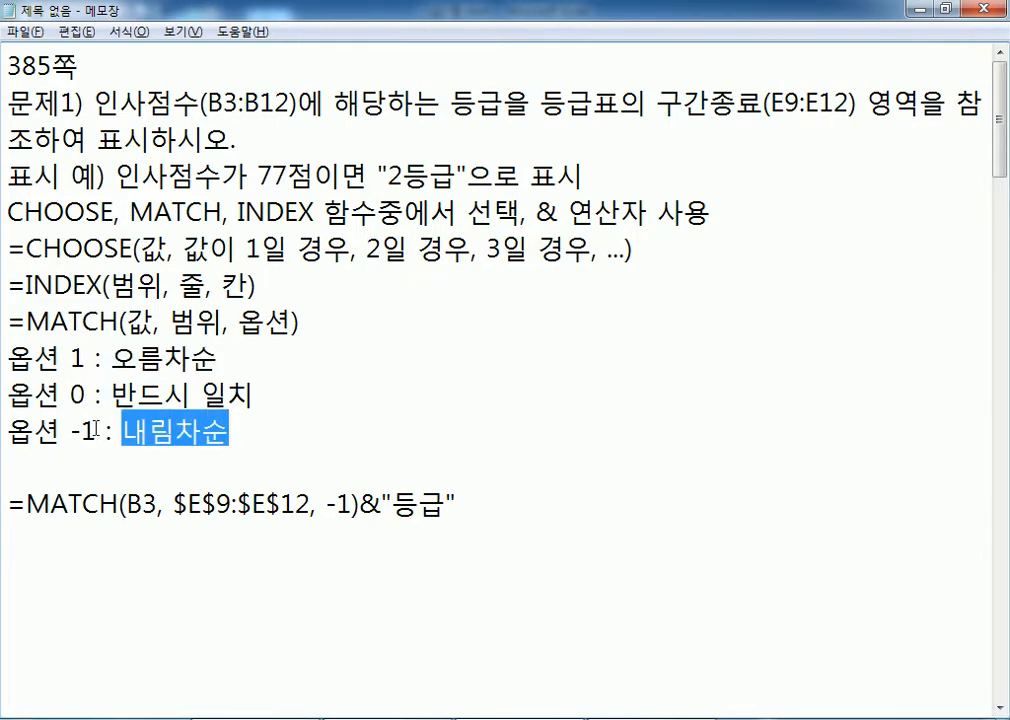
pyautogui.moveTo(71, 430); pyautogui.dragTo(96, 430)
pyautogui.click(137, 432)
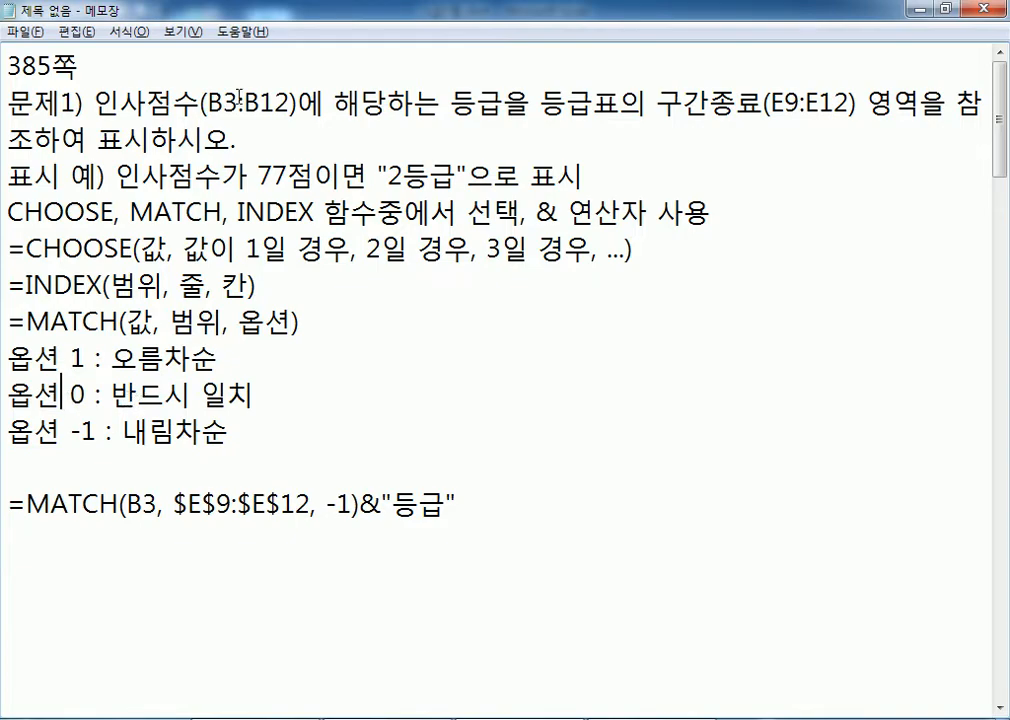
pyautogui.doubleClick(214, 8)
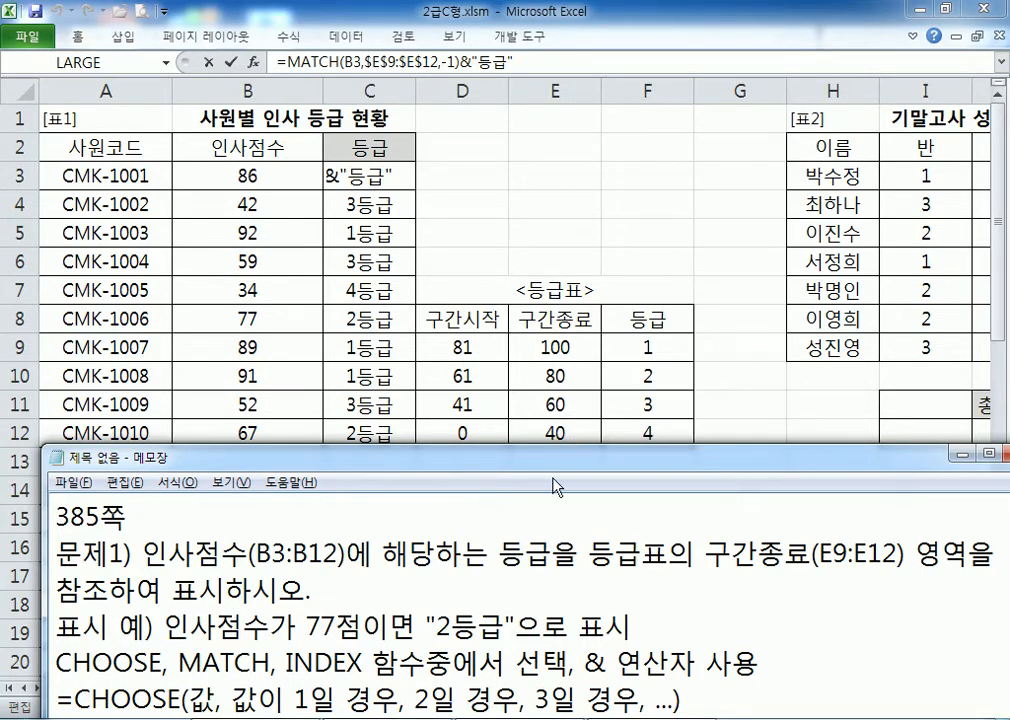
pyautogui.moveTo(512, 454); pyautogui.dragTo(450, 1)
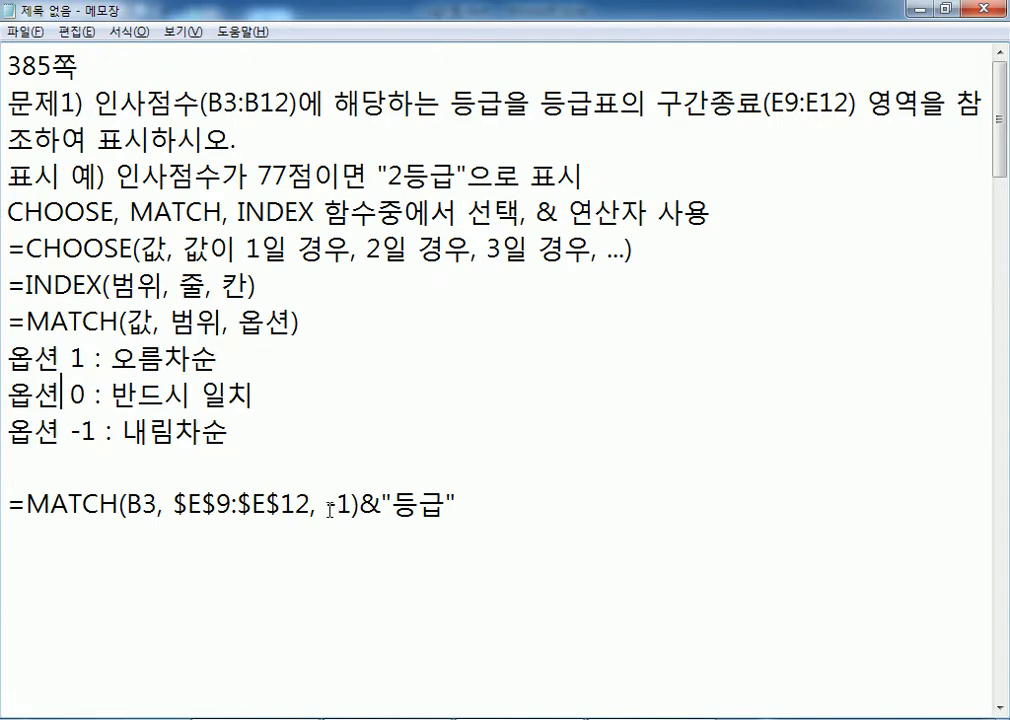
pyautogui.moveTo(328, 505); pyautogui.dragTo(352, 505)
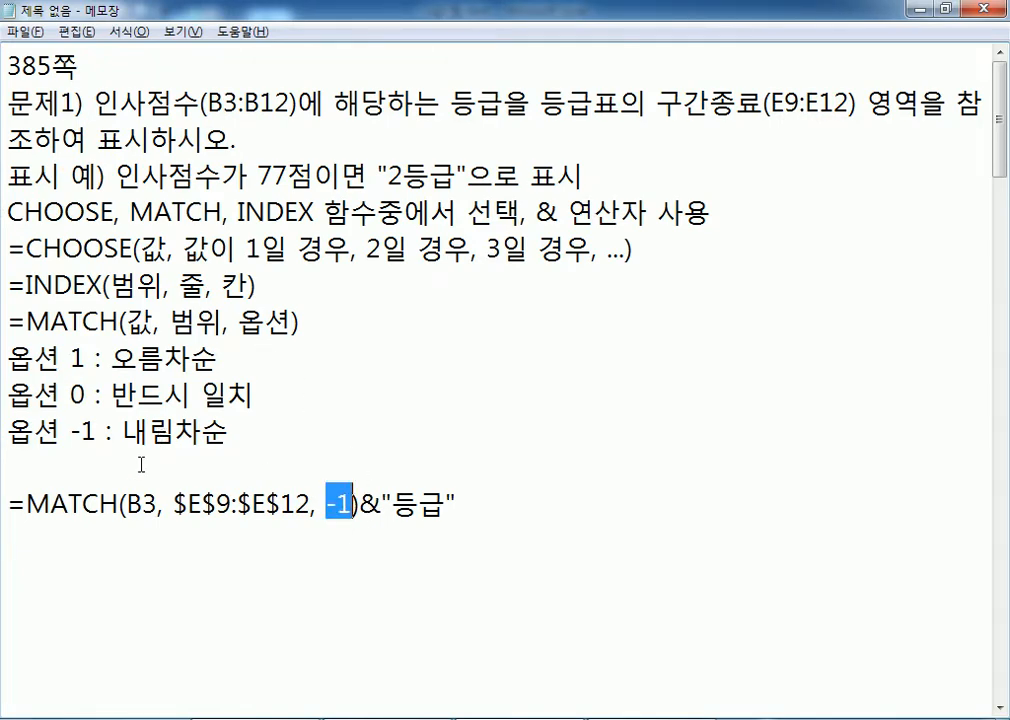
pyautogui.moveTo(127, 505); pyautogui.dragTo(158, 505)
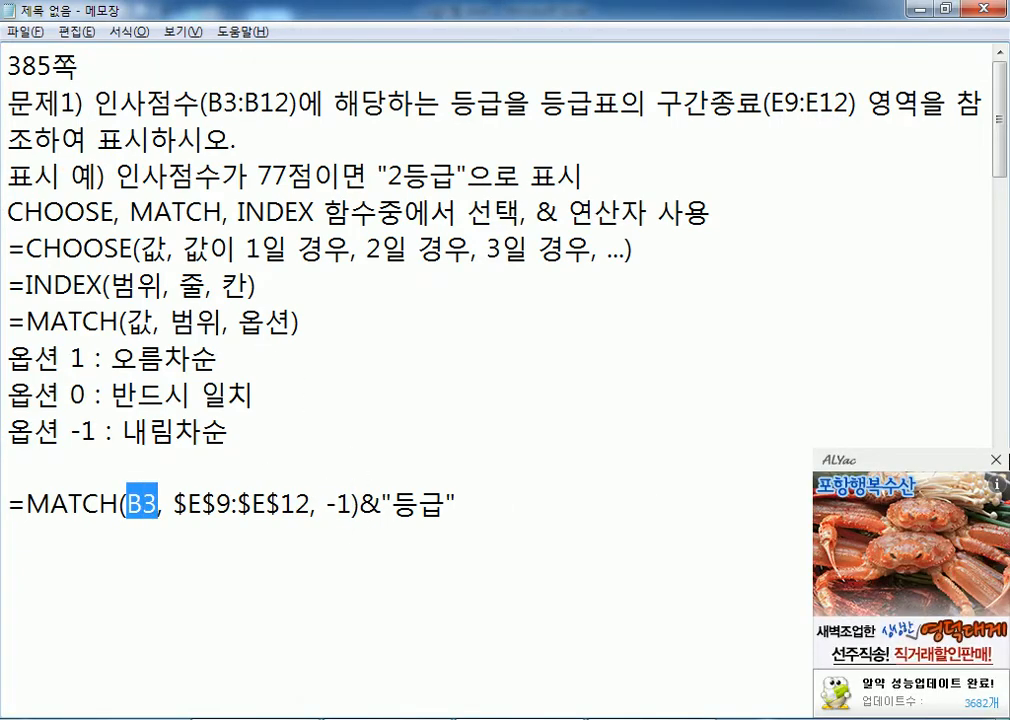
pyautogui.click(998, 458)
pyautogui.click(122, 567)
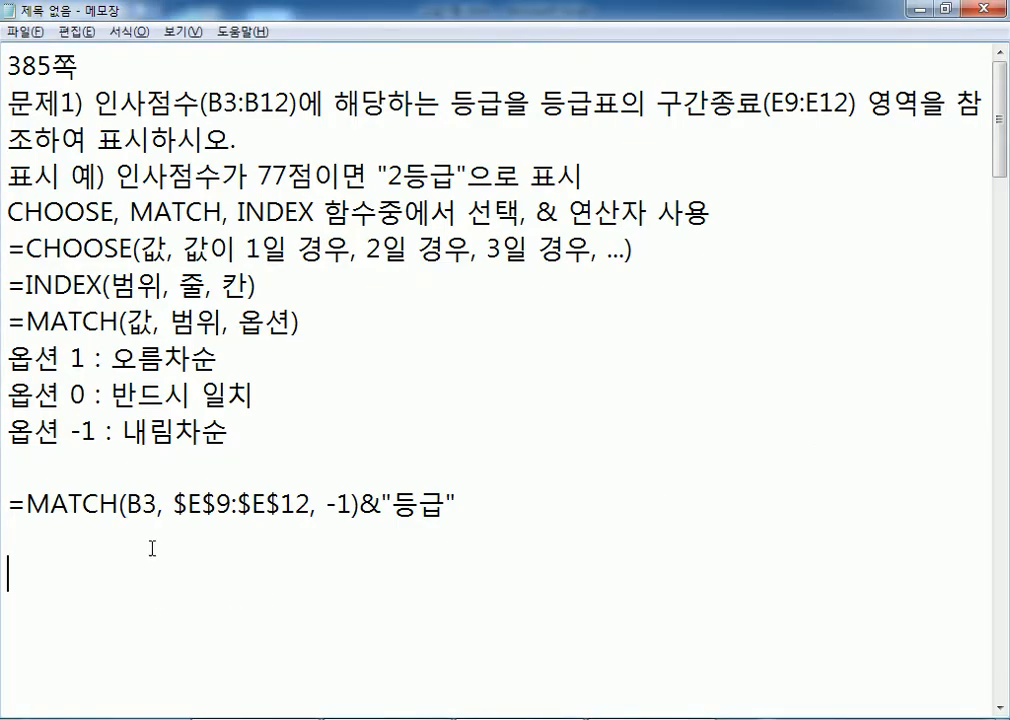
# Switch to Excel, finish editing C3, and examine the sort order of 구간시작, 구간종료 and 등급 in the 등급표
pyautogui.hotkey('alt', 'Tab')
pyautogui.hotkey('ctrl', 'Return')
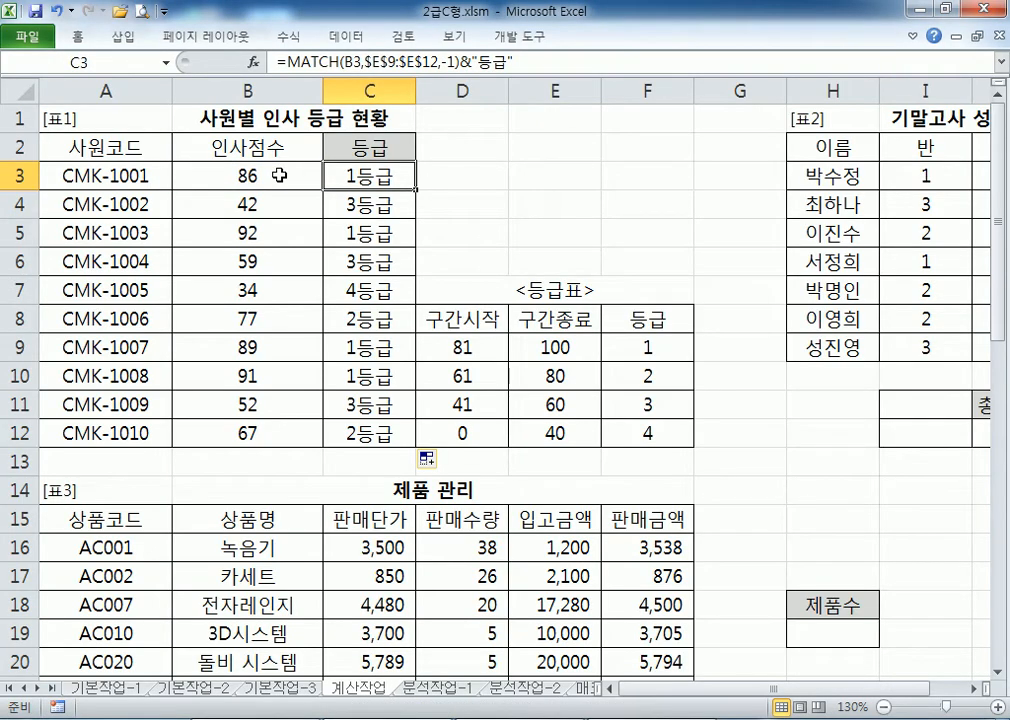
pyautogui.click(523, 350)
pyautogui.moveTo(612, 349); pyautogui.dragTo(630, 439)
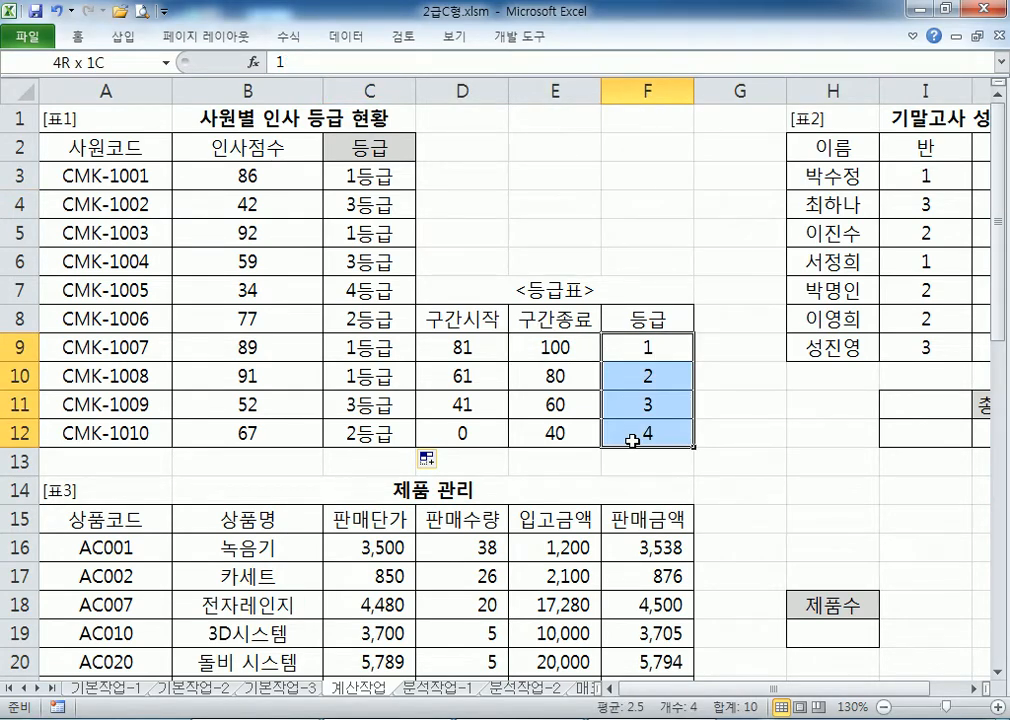
pyautogui.moveTo(467, 350); pyautogui.dragTo(481, 428)
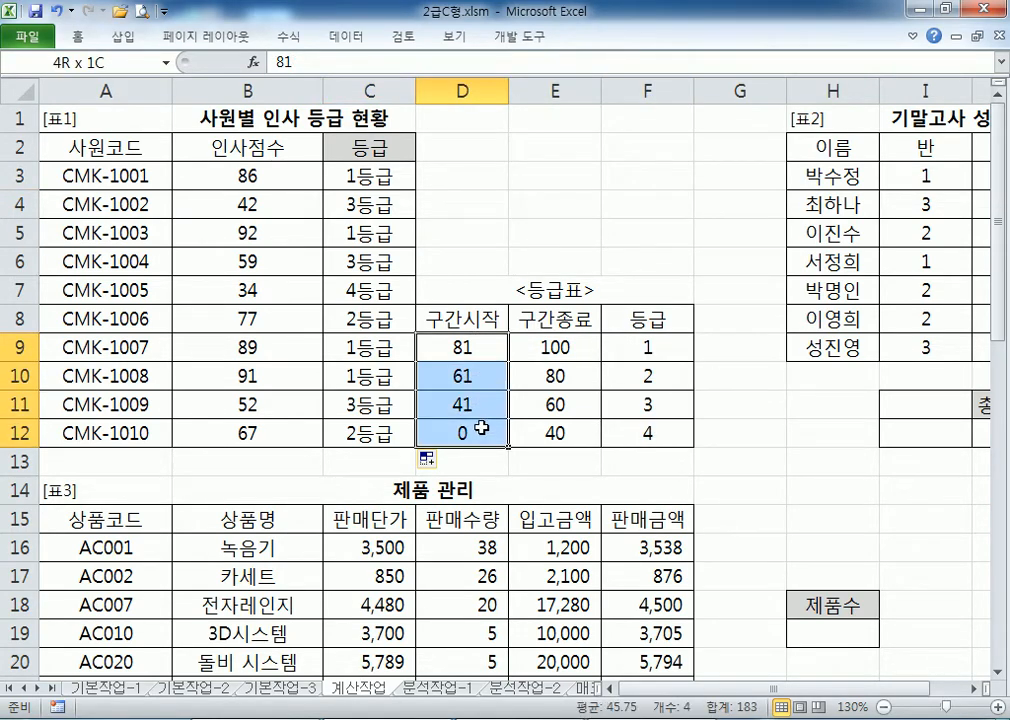
pyautogui.moveTo(581, 345); pyautogui.dragTo(572, 425)
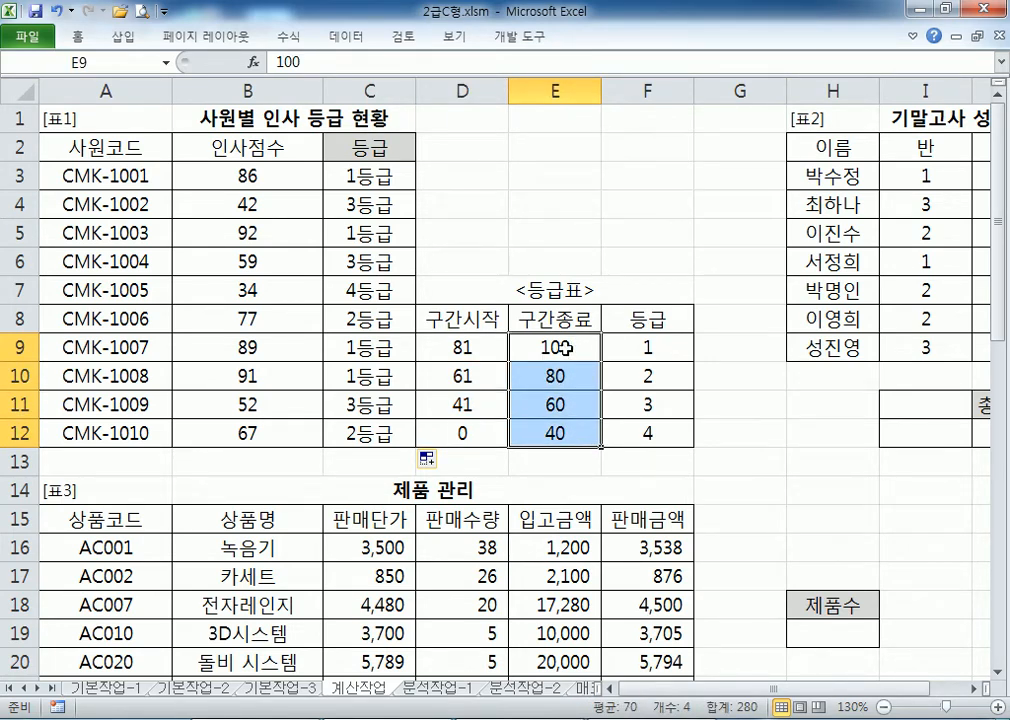
pyautogui.click(565, 345)
pyautogui.click(561, 376)
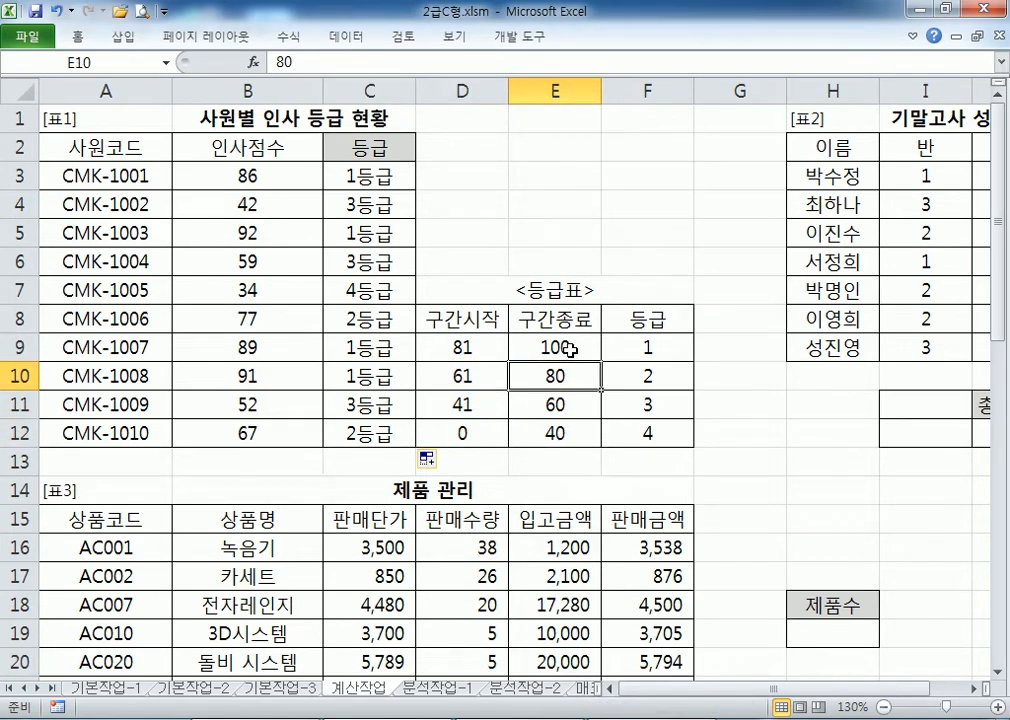
pyautogui.click(494, 345)
pyautogui.click(568, 345)
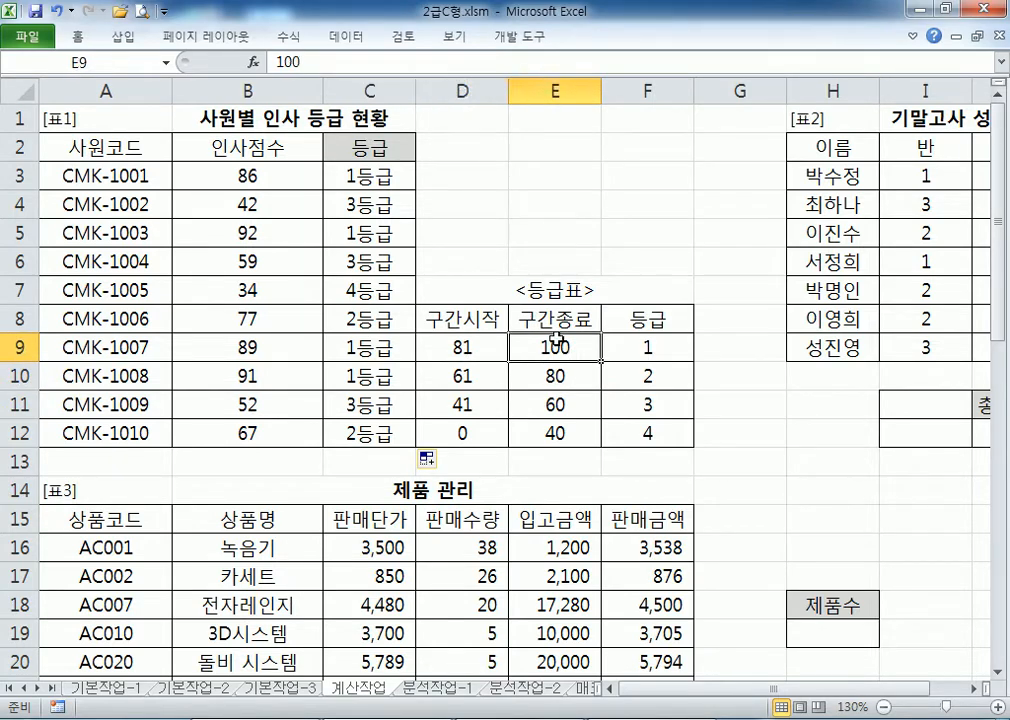
pyautogui.click(630, 345)
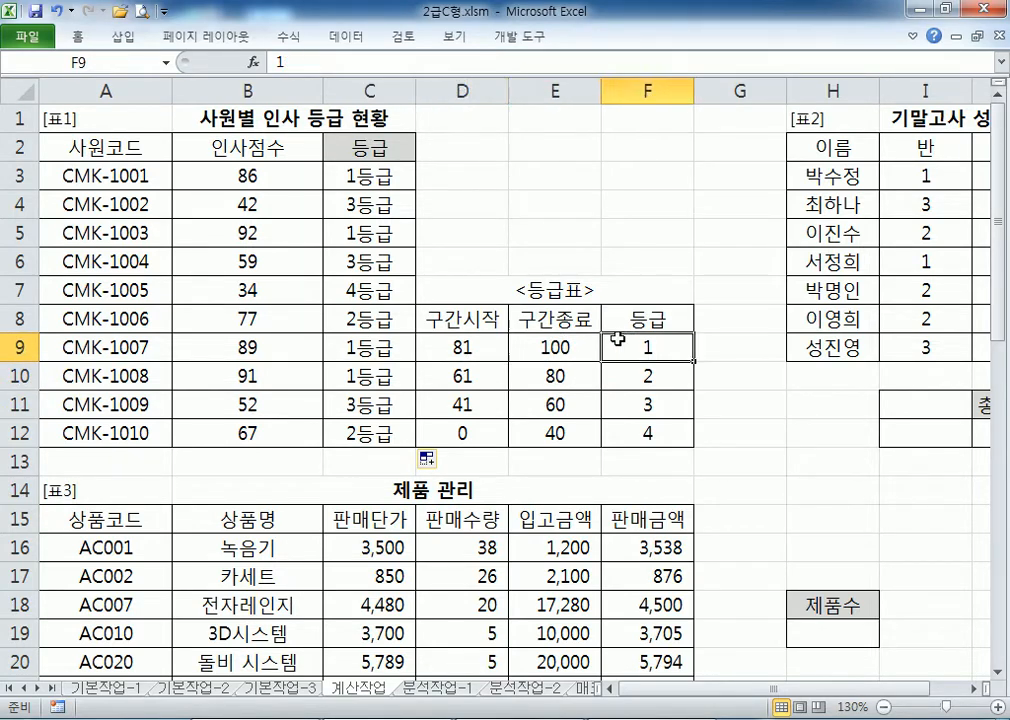
pyautogui.click(555, 378)
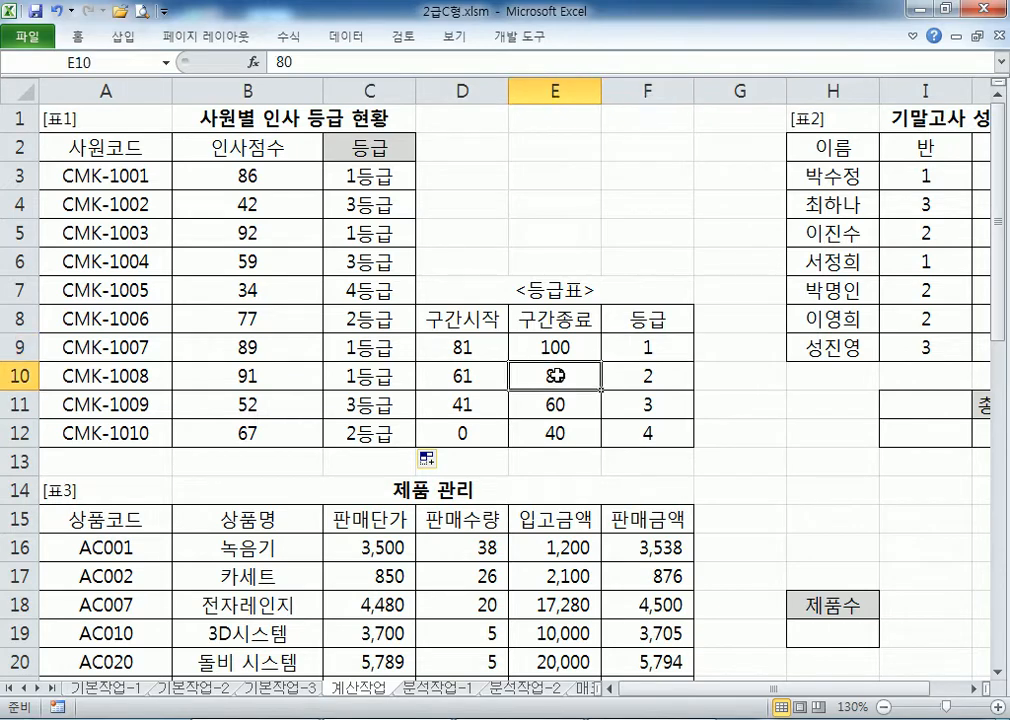
# Examine the 구간시작 and 구간종료 boundaries of each row in the 등급표 and the order of E9:E12
pyautogui.click(563, 406)
pyautogui.click(558, 379)
pyautogui.click(465, 381)
pyautogui.click(530, 378)
pyautogui.click(630, 374)
pyautogui.click(526, 434)
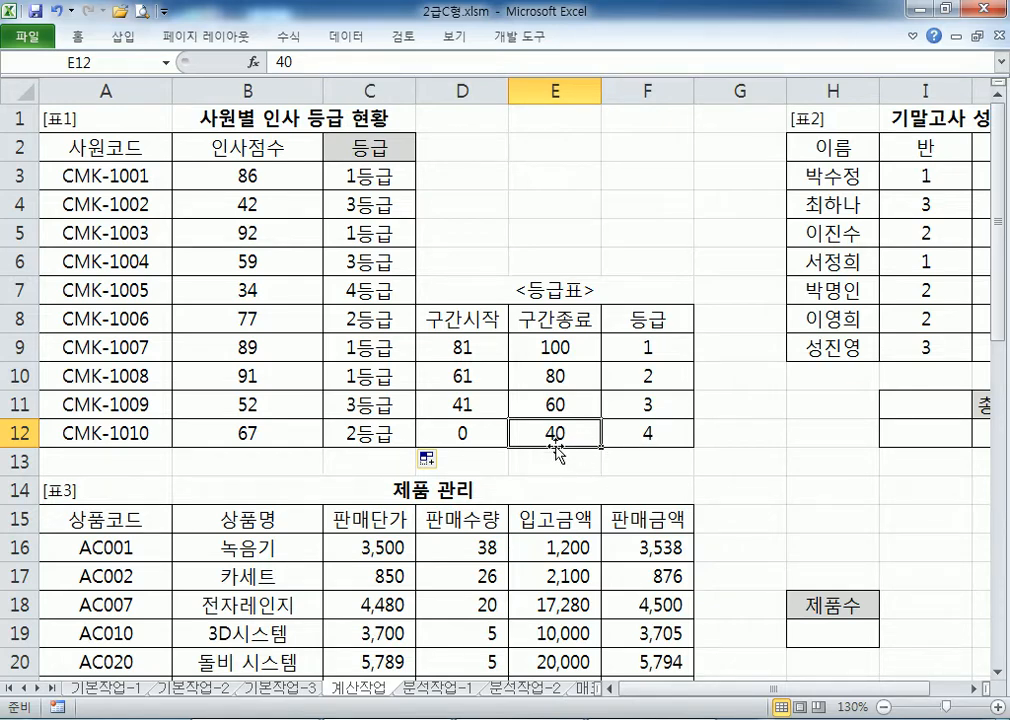
pyautogui.click(466, 434)
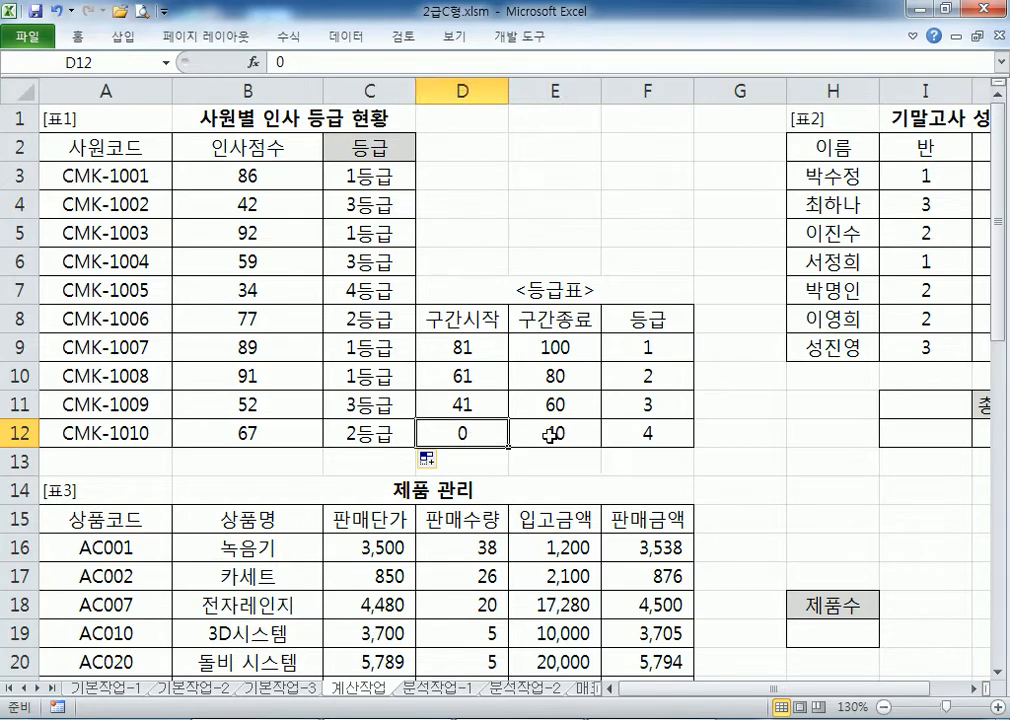
pyautogui.click(555, 436)
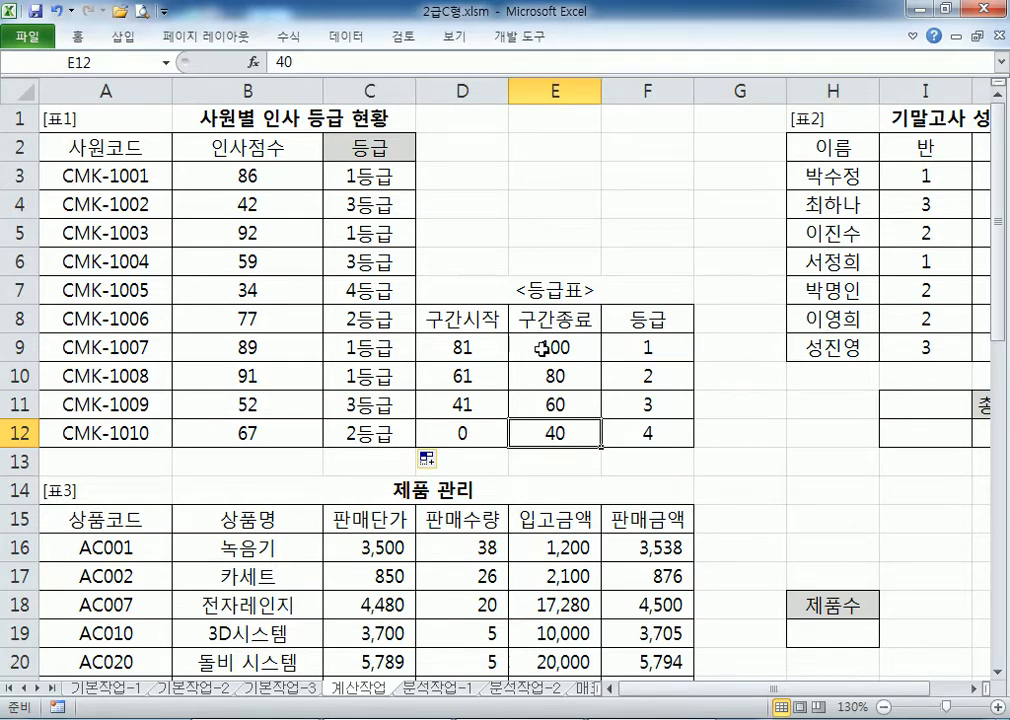
pyautogui.moveTo(545, 348); pyautogui.dragTo(543, 437)
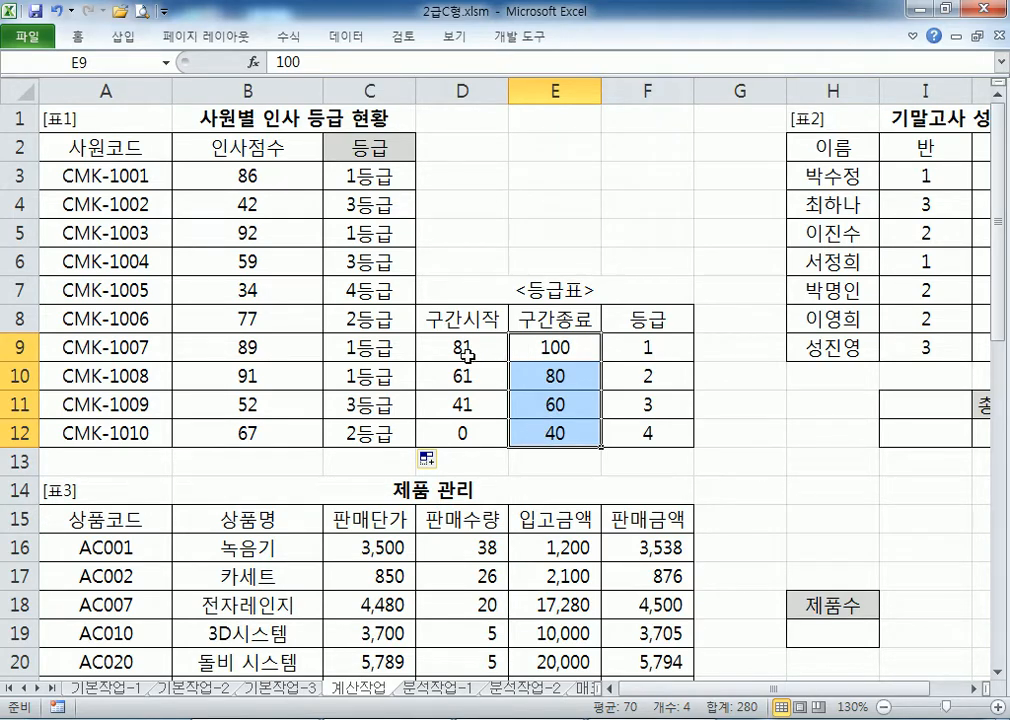
# Trace how the 인사점수 in B3 and B4 match against the descending 구간종료 values in E9:E12 and their 등급
pyautogui.moveTo(462, 345); pyautogui.dragTo(564, 347)
pyautogui.click(564, 347)
pyautogui.click(648, 337)
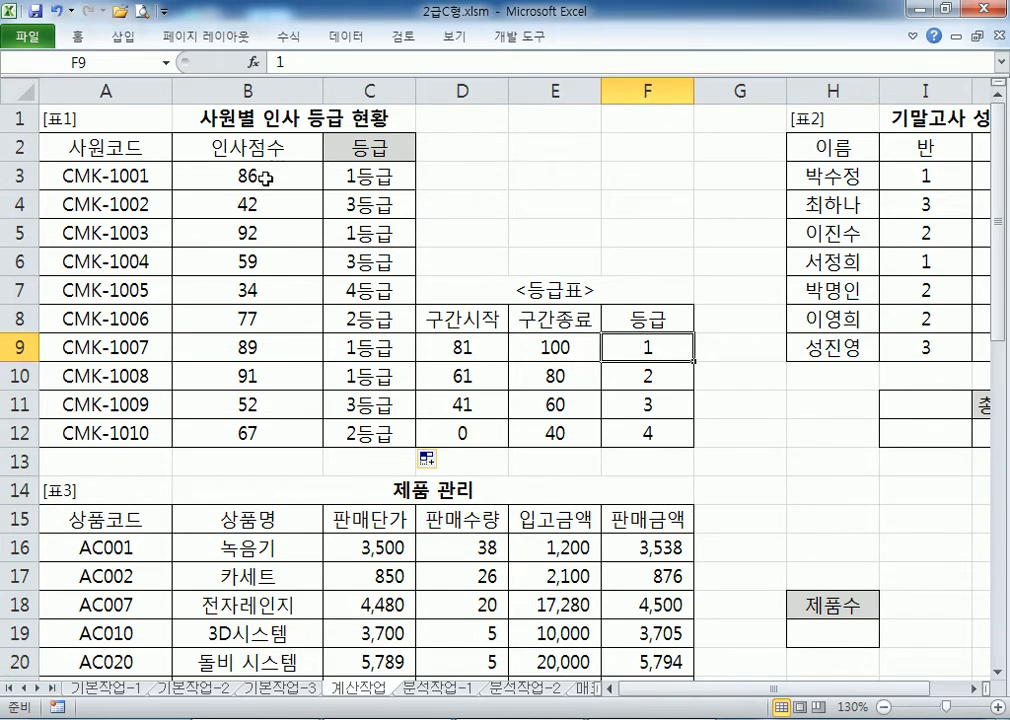
pyautogui.click(540, 350)
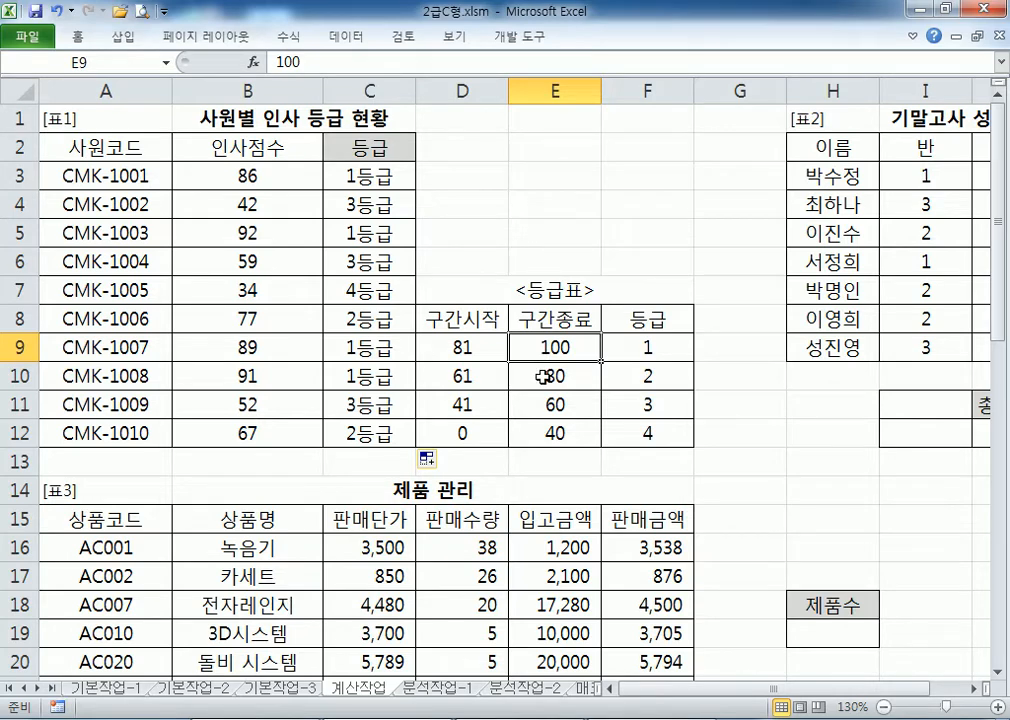
pyautogui.click(542, 377)
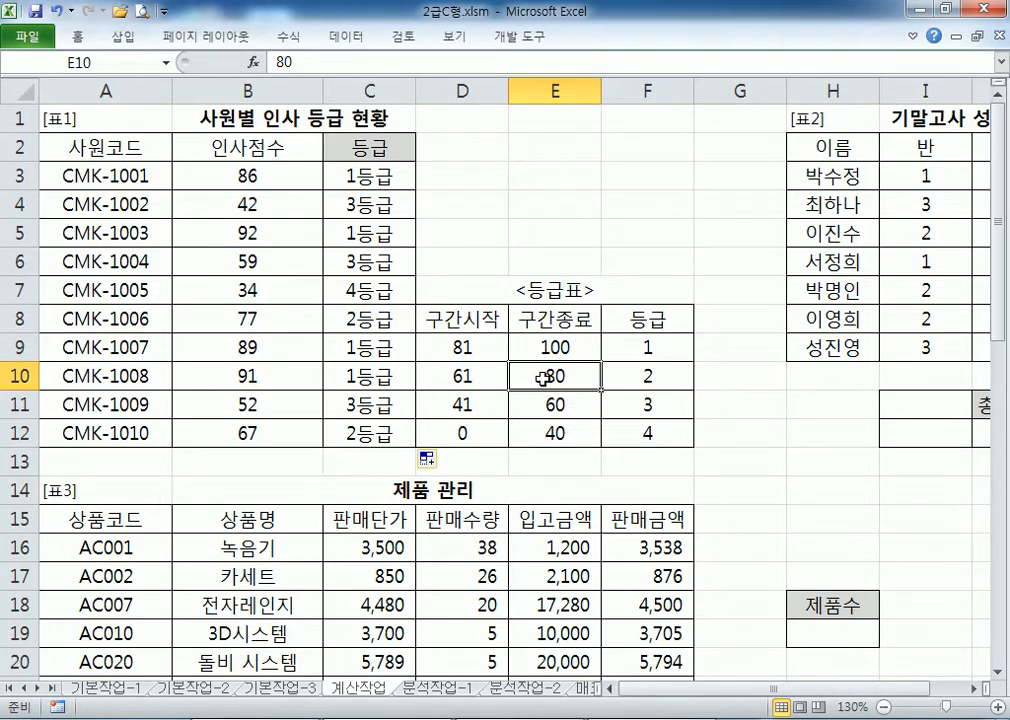
pyautogui.click(563, 347)
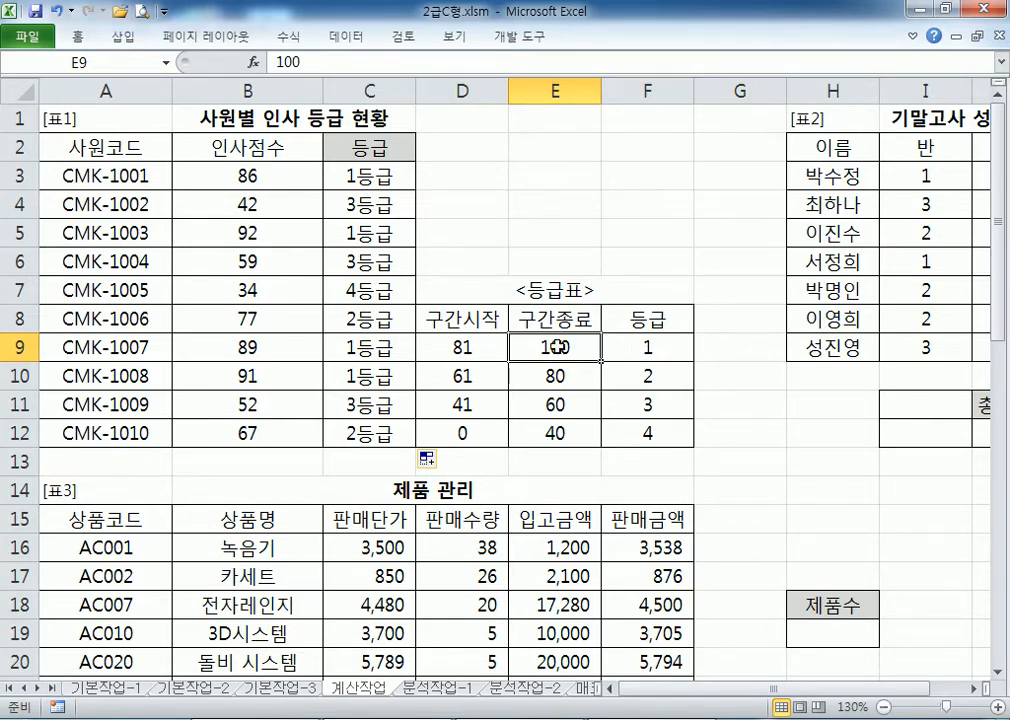
pyautogui.click(263, 207)
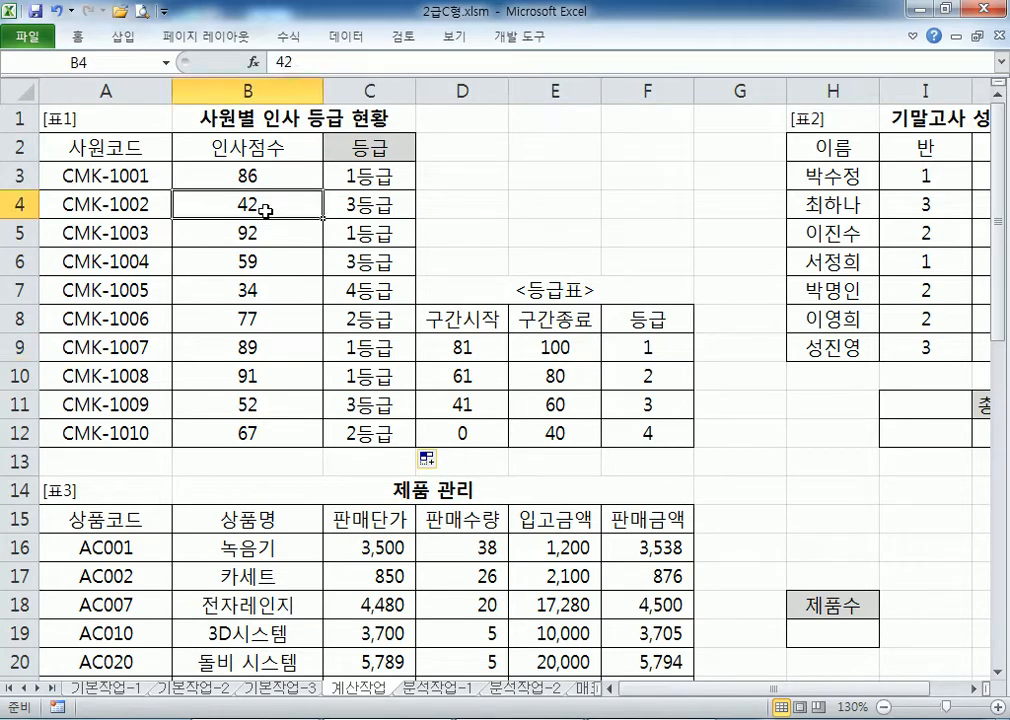
pyautogui.click(537, 341)
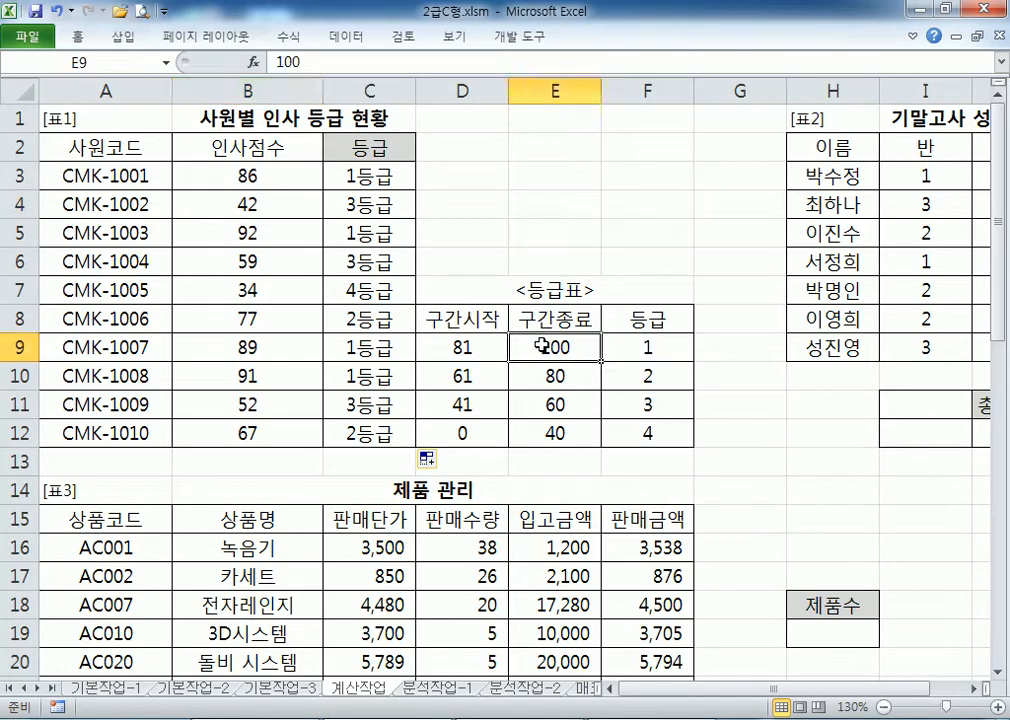
pyautogui.click(555, 377)
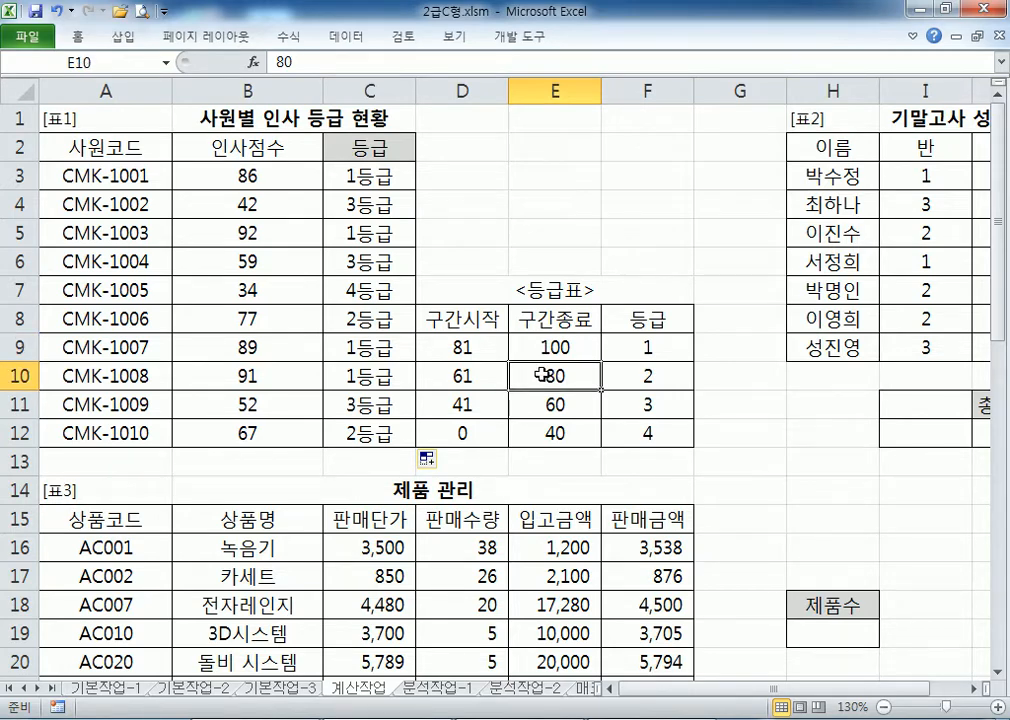
pyautogui.click(552, 404)
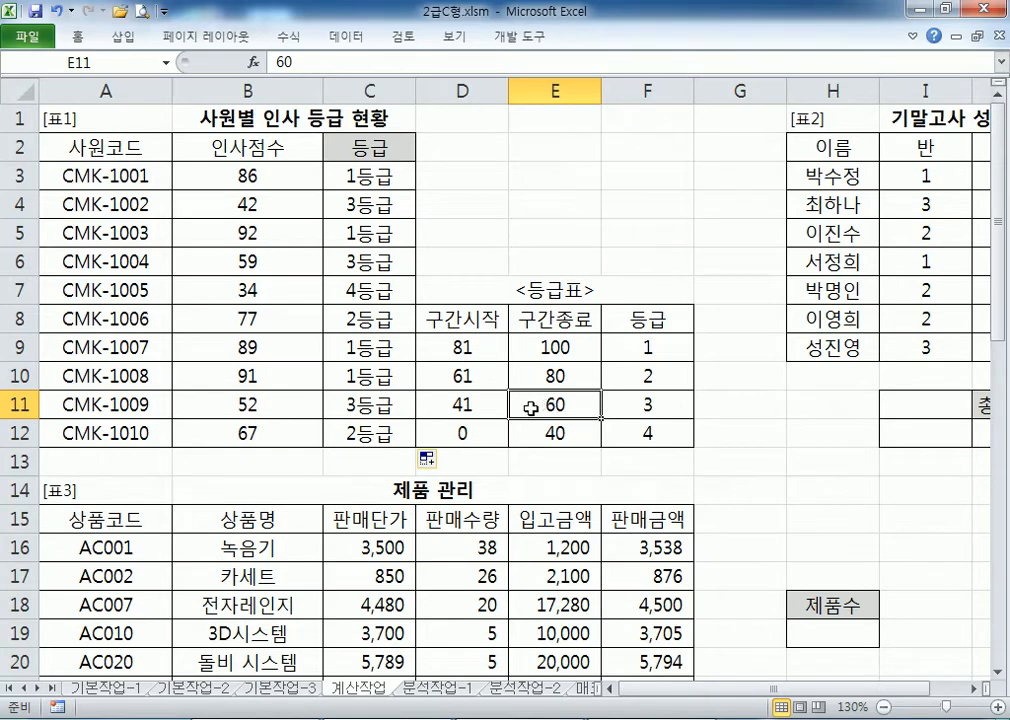
pyautogui.click(543, 433)
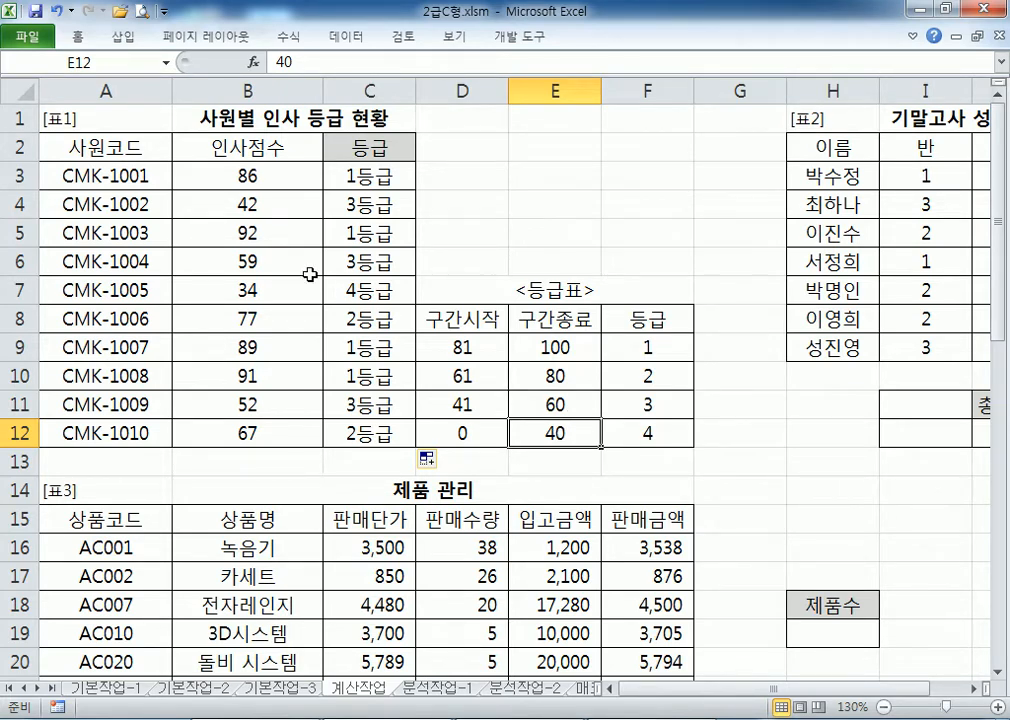
pyautogui.click(247, 203)
pyautogui.click(586, 358)
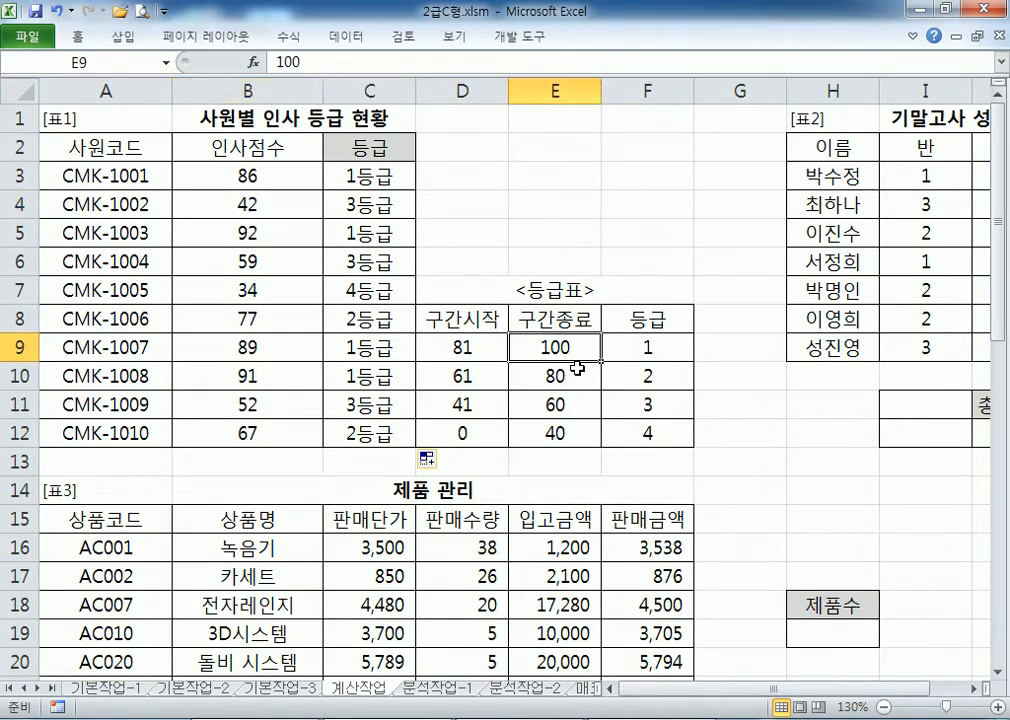
pyautogui.click(578, 380)
pyautogui.click(585, 405)
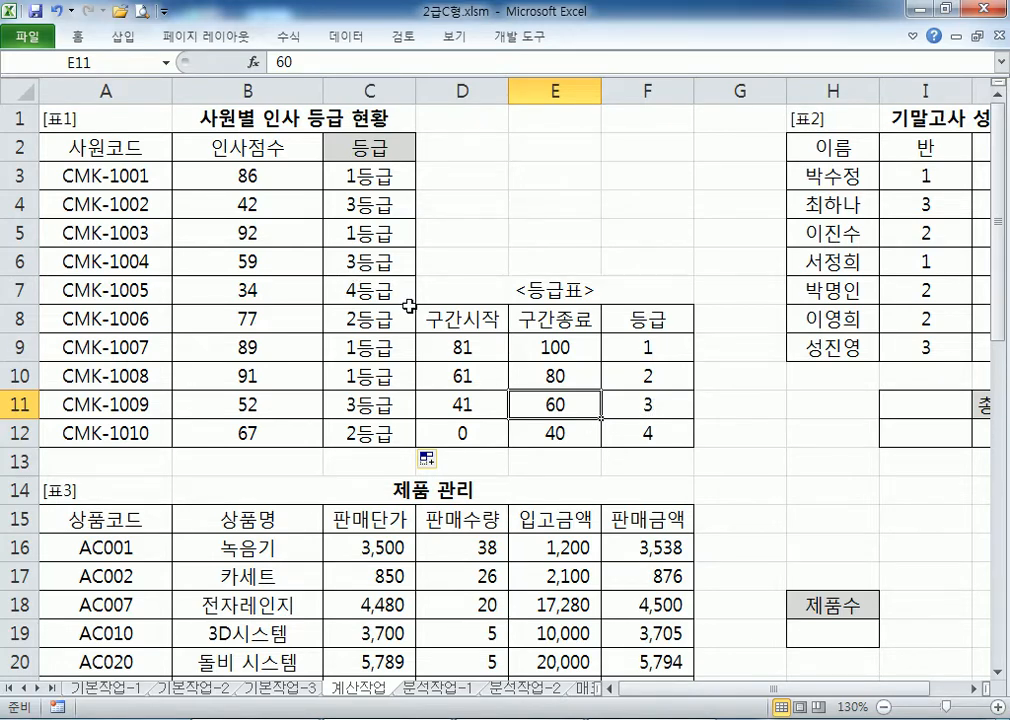
pyautogui.click(531, 355)
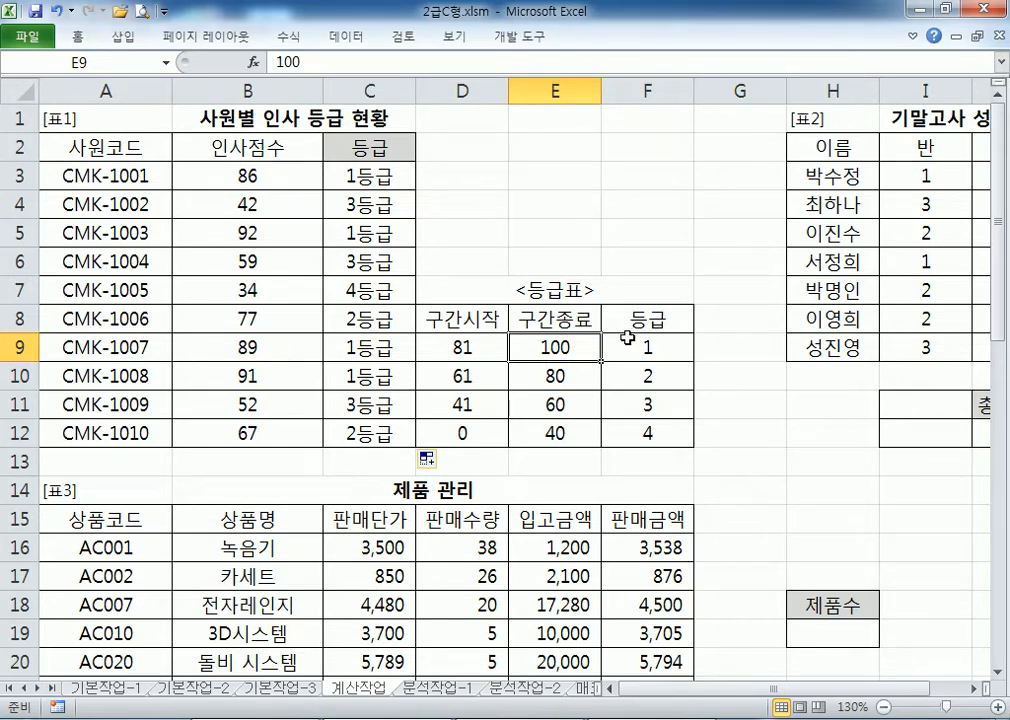
# Enter an ascending sample list of 0, 40, 60 and 80 in cells E2:E5
pyautogui.click(573, 146)
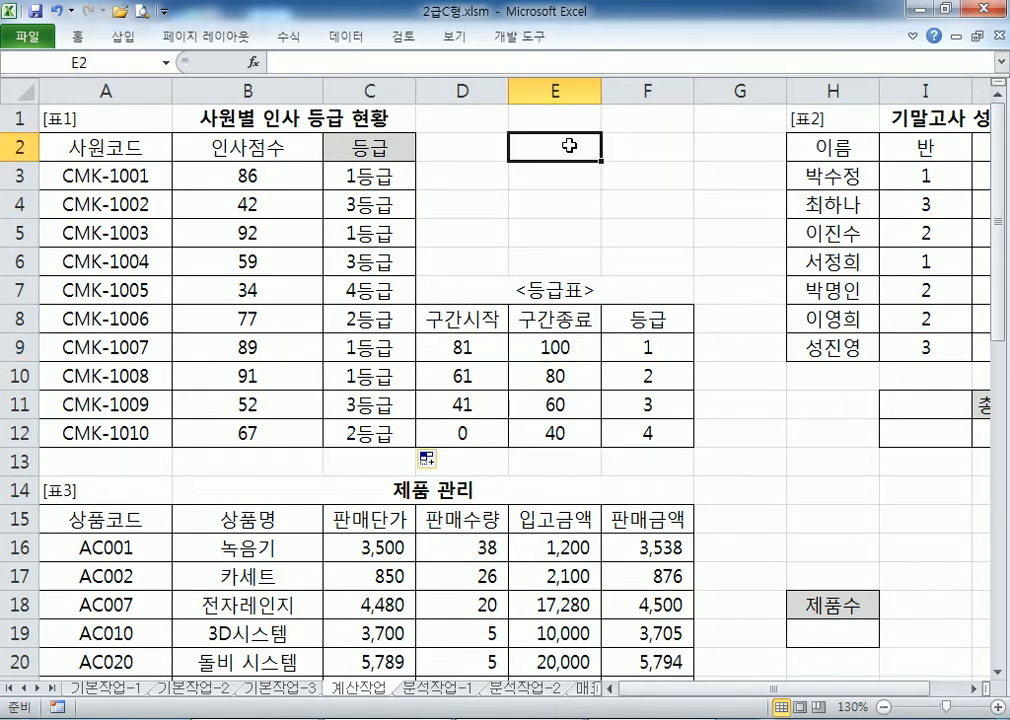
pyautogui.write('0')
pyautogui.press('Return')
pyautogui.write('40')
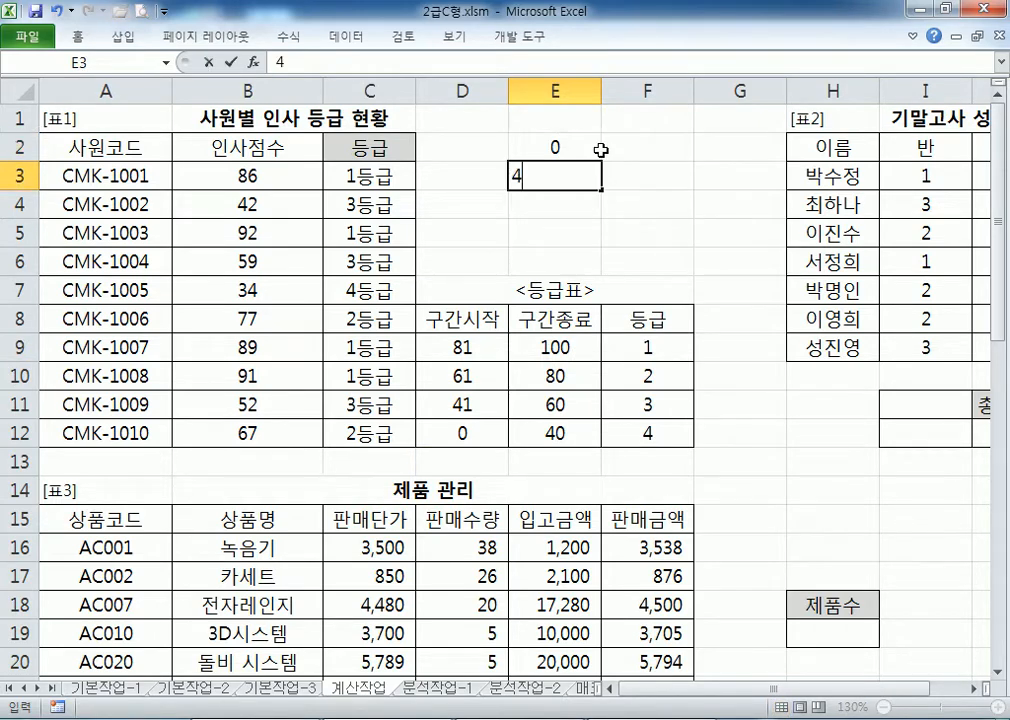
pyautogui.press('Return')
pyautogui.write('60')
pyautogui.press('Return')
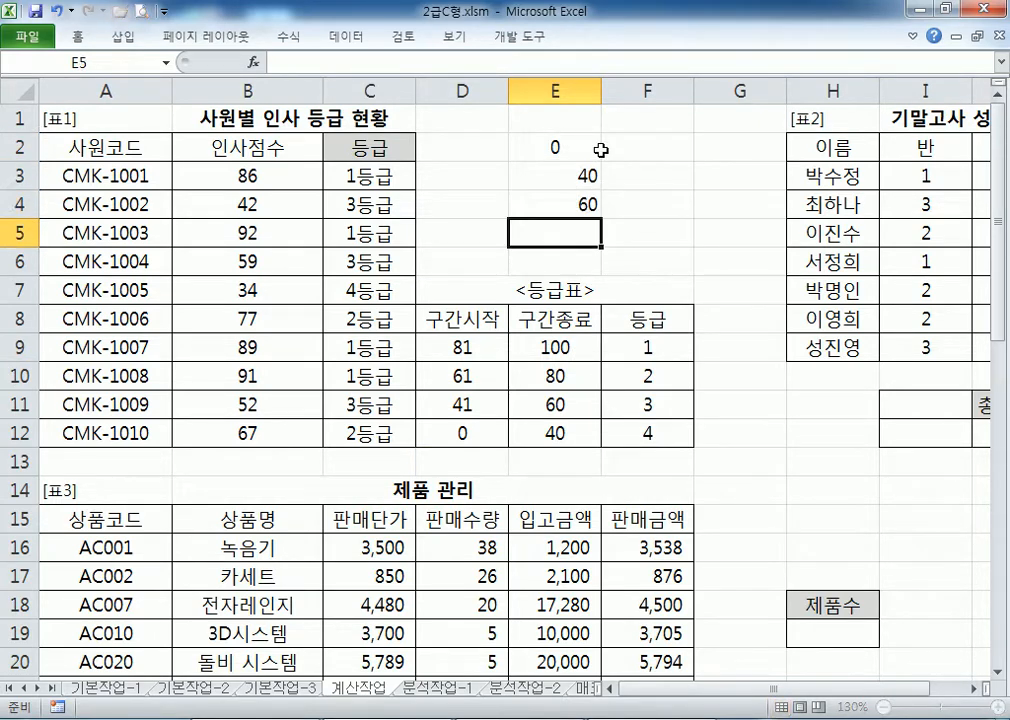
pyautogui.write('80')
pyautogui.press('Return')
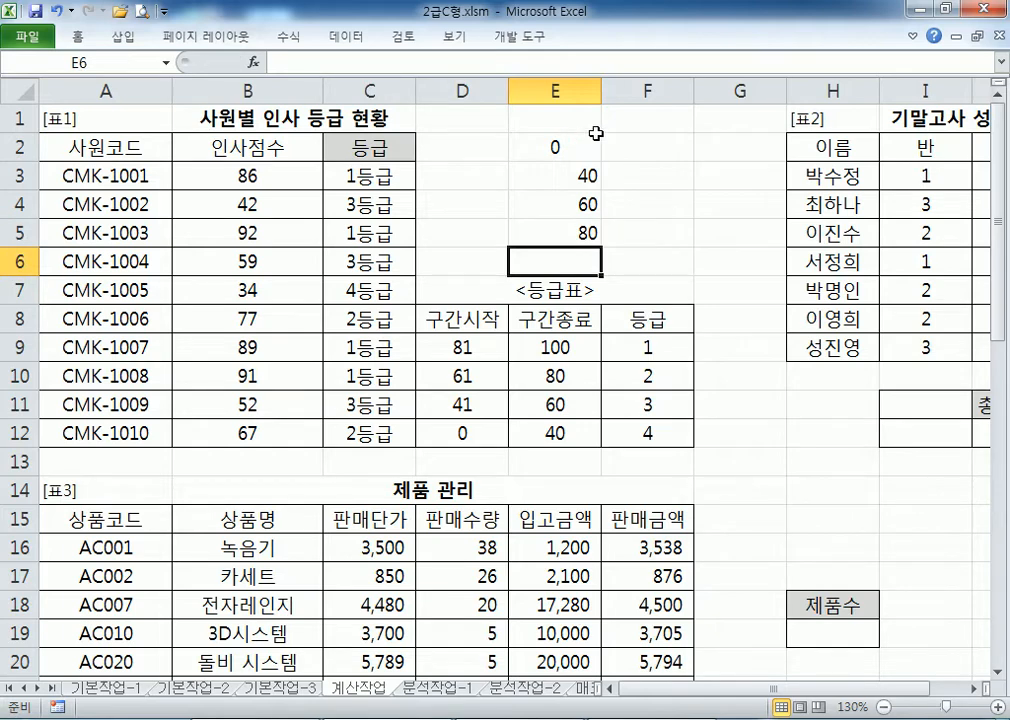
# Center-align the sample values in E2:E5
pyautogui.click(577, 145)
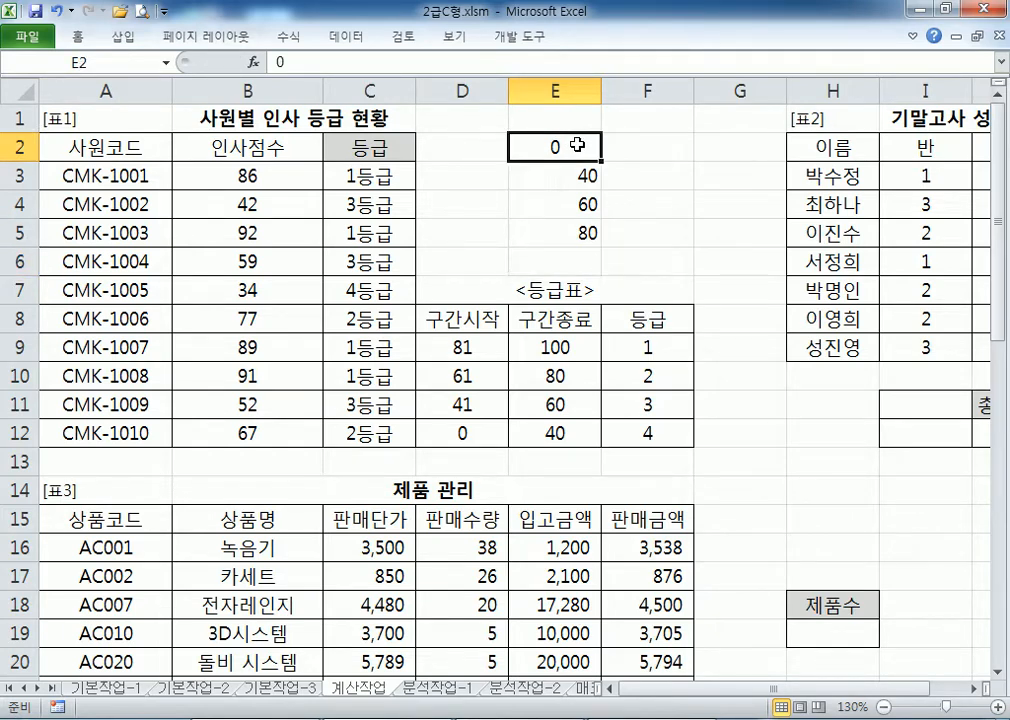
pyautogui.moveTo(577, 145); pyautogui.dragTo(583, 233)
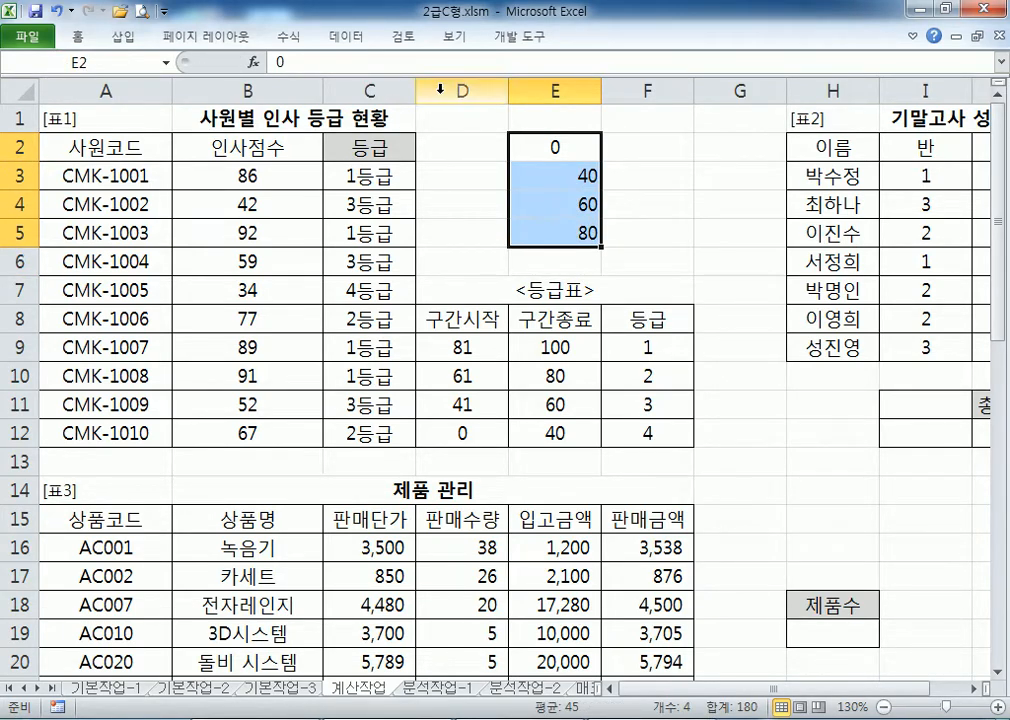
pyautogui.rightClick(576, 143)
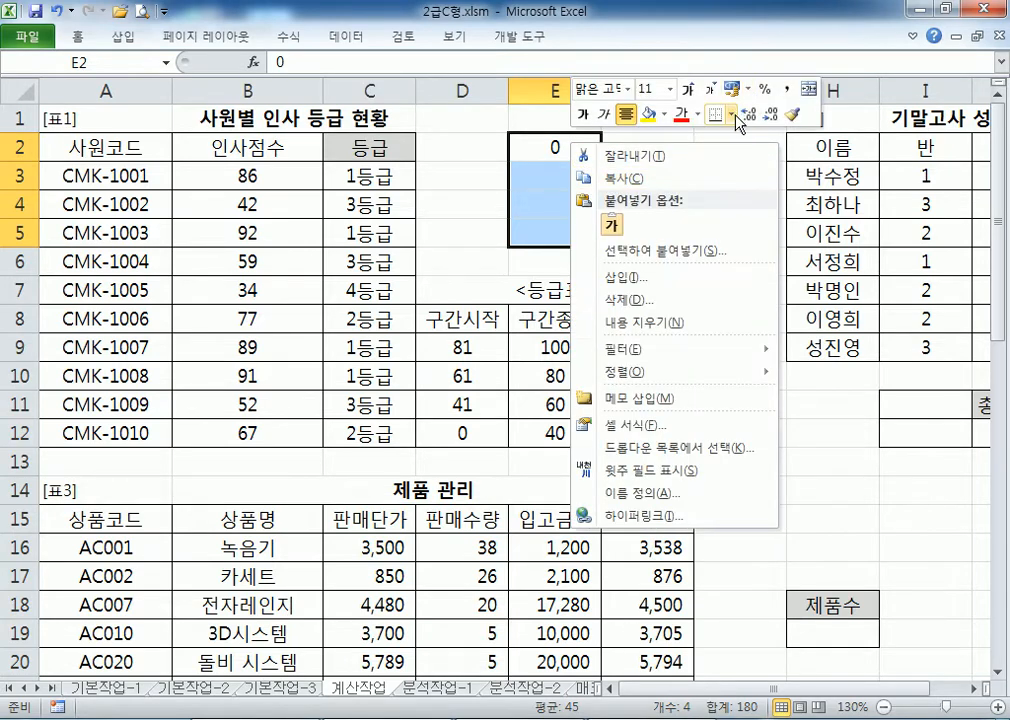
pyautogui.click(625, 114)
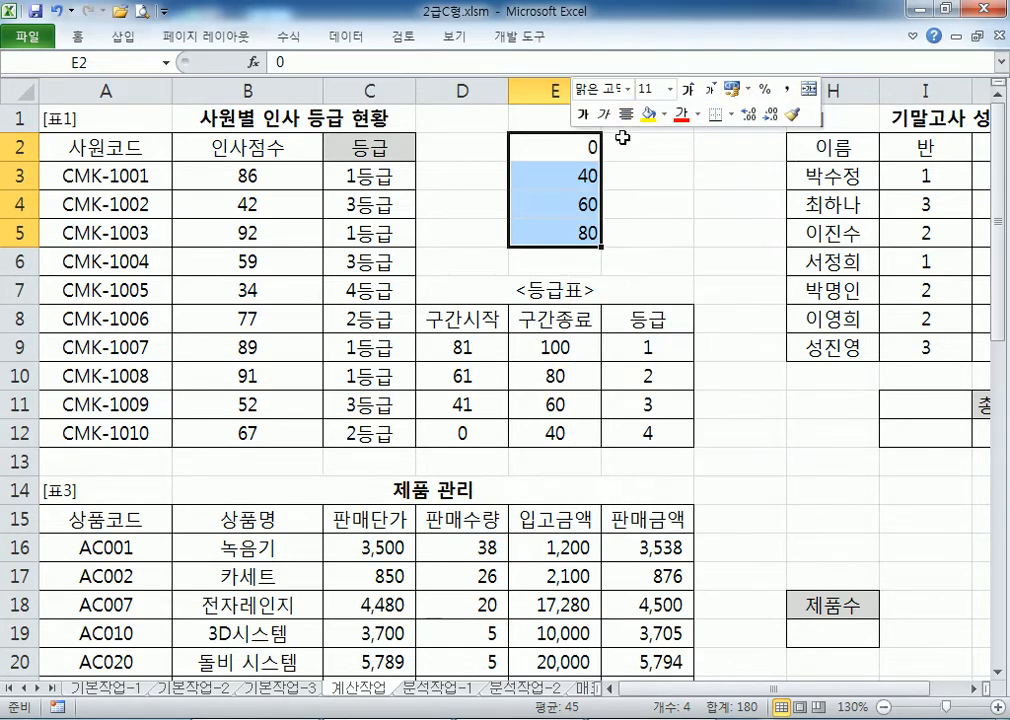
pyautogui.click(626, 114)
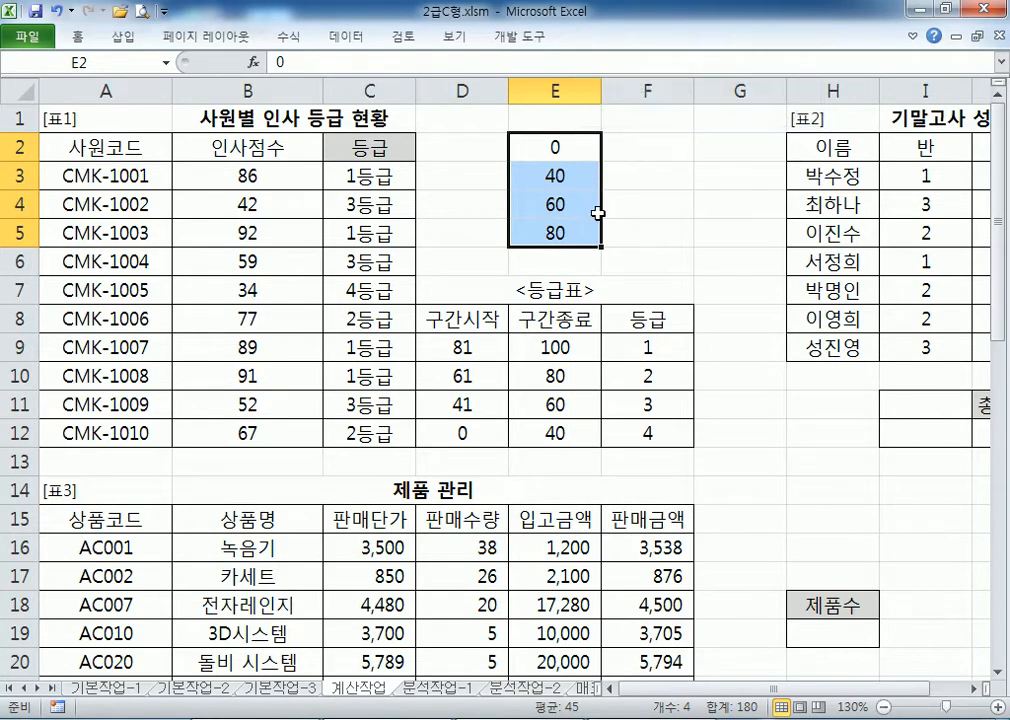
# Compare how the 인사점수 would match the ascending list in E2:E5 versus the descending 구간종료 values in E9:E12
pyautogui.click(580, 152)
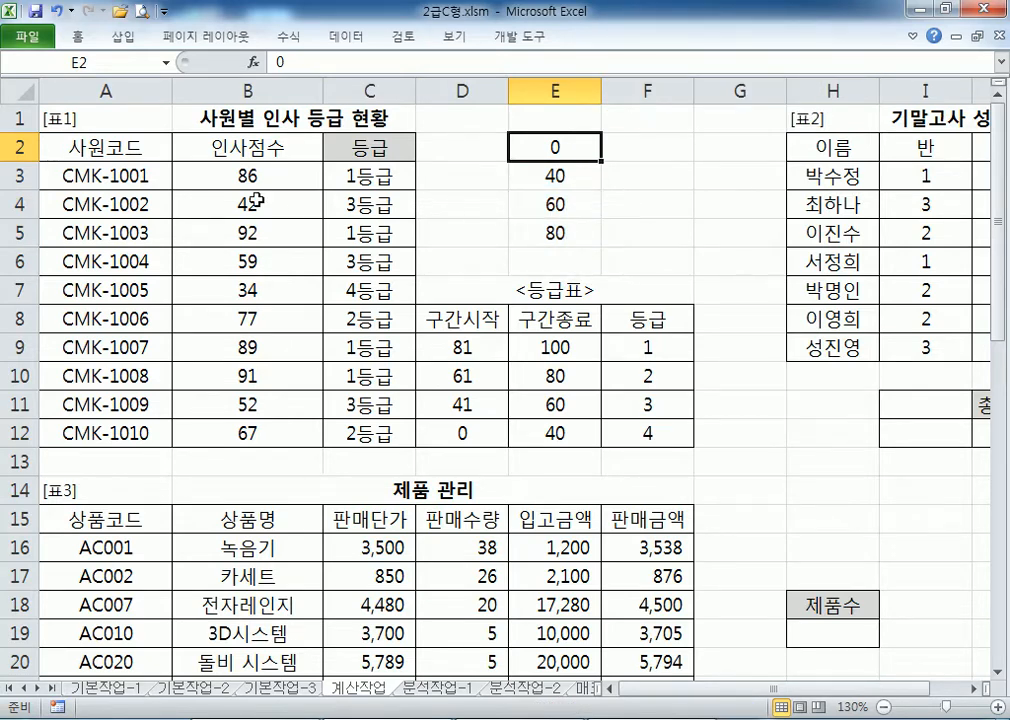
pyautogui.click(576, 229)
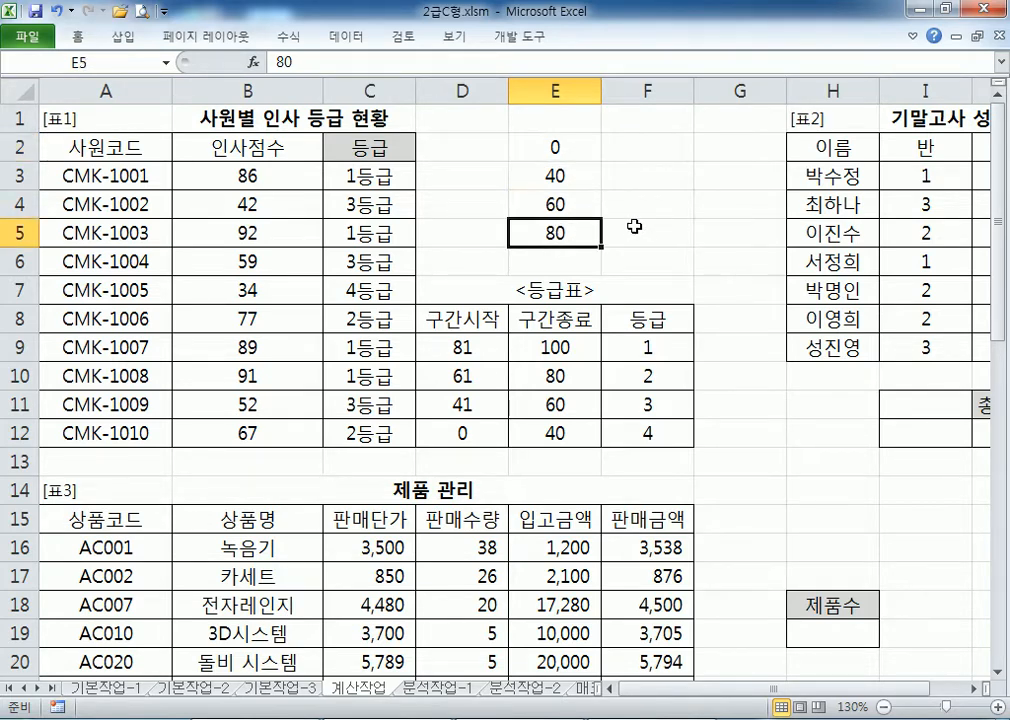
pyautogui.click(587, 145)
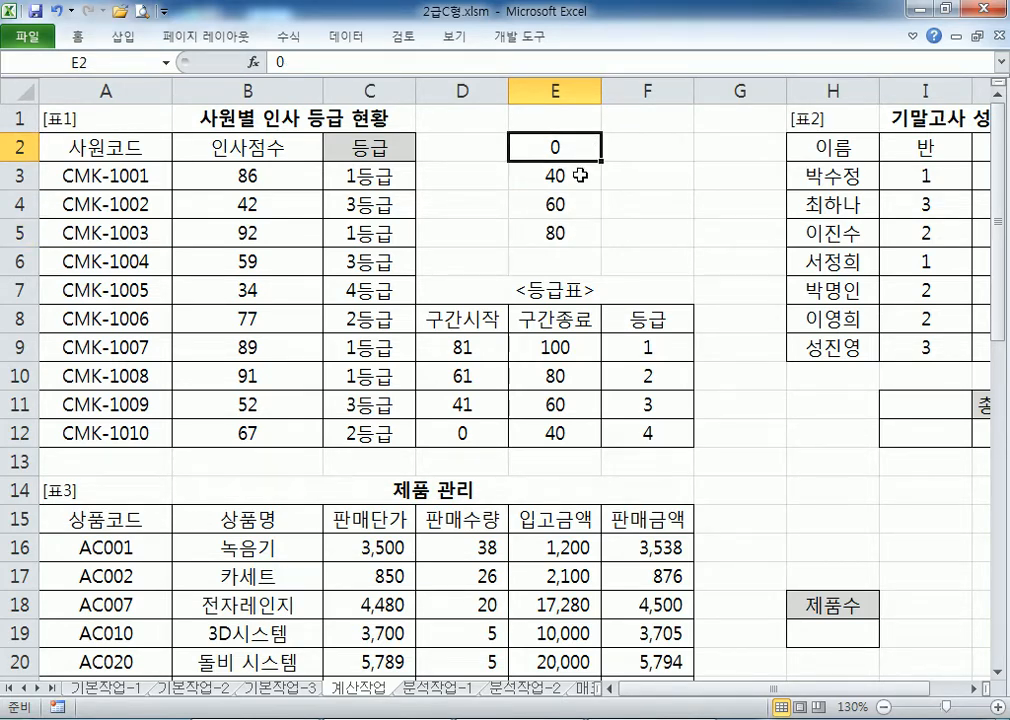
pyautogui.click(581, 175)
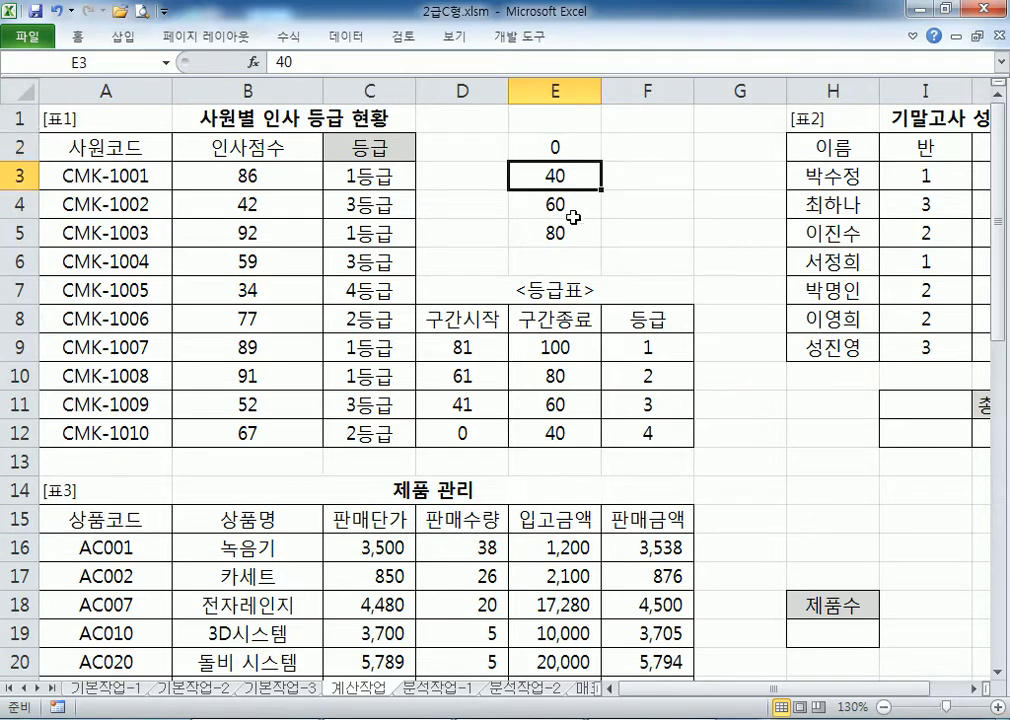
pyautogui.click(573, 217)
pyautogui.click(573, 233)
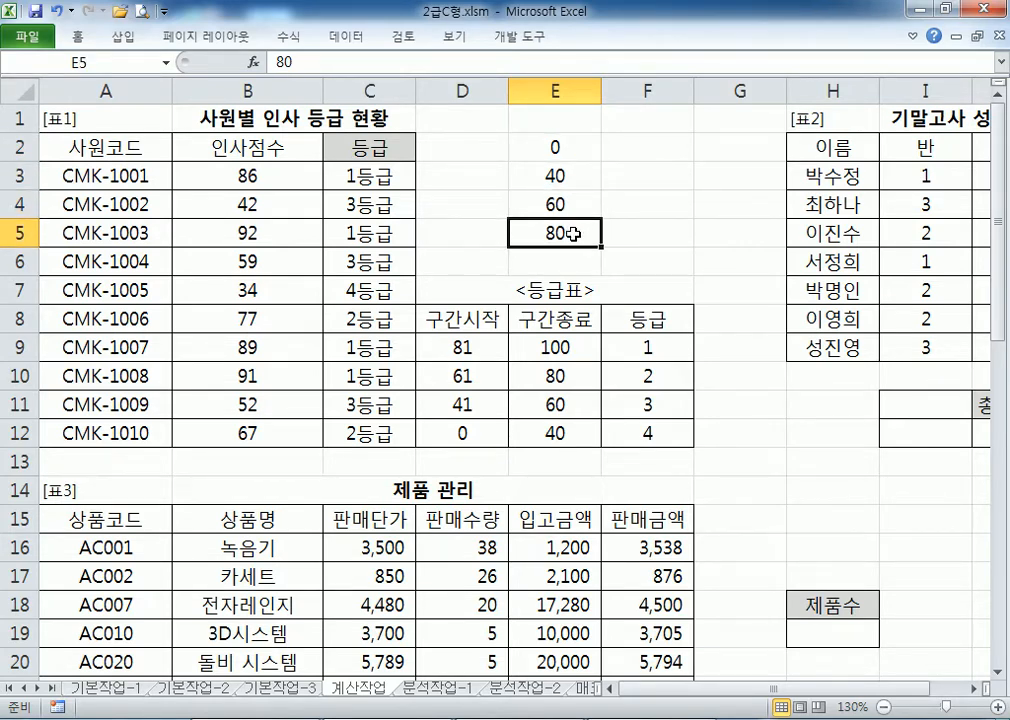
pyautogui.click(257, 175)
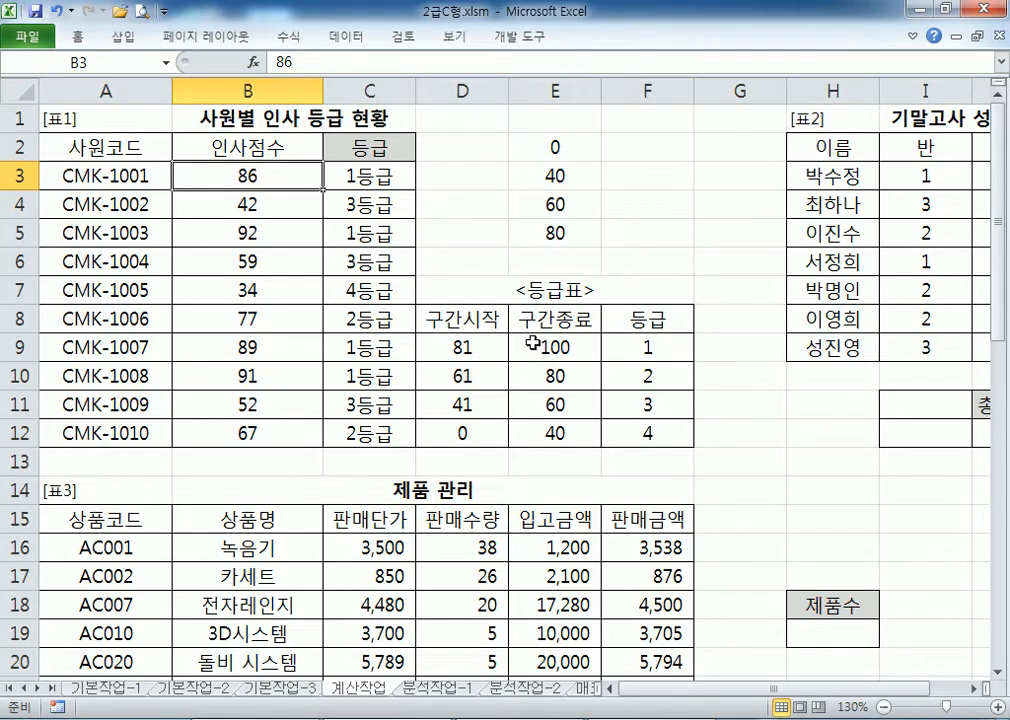
pyautogui.moveTo(516, 345); pyautogui.dragTo(546, 443)
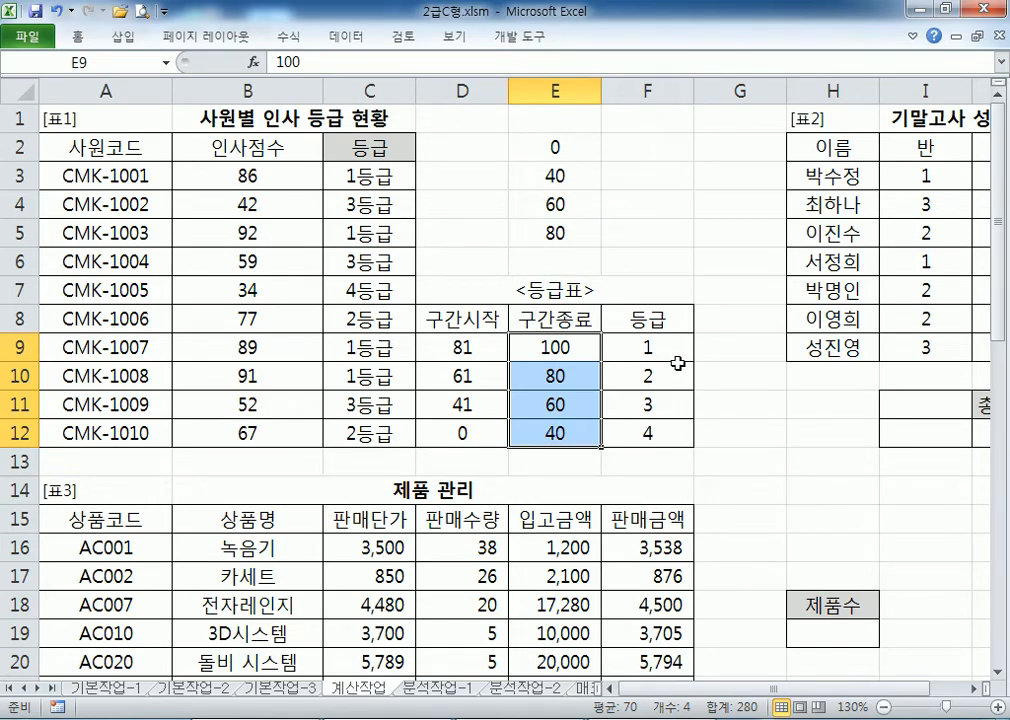
pyautogui.click(575, 146)
pyautogui.click(622, 152)
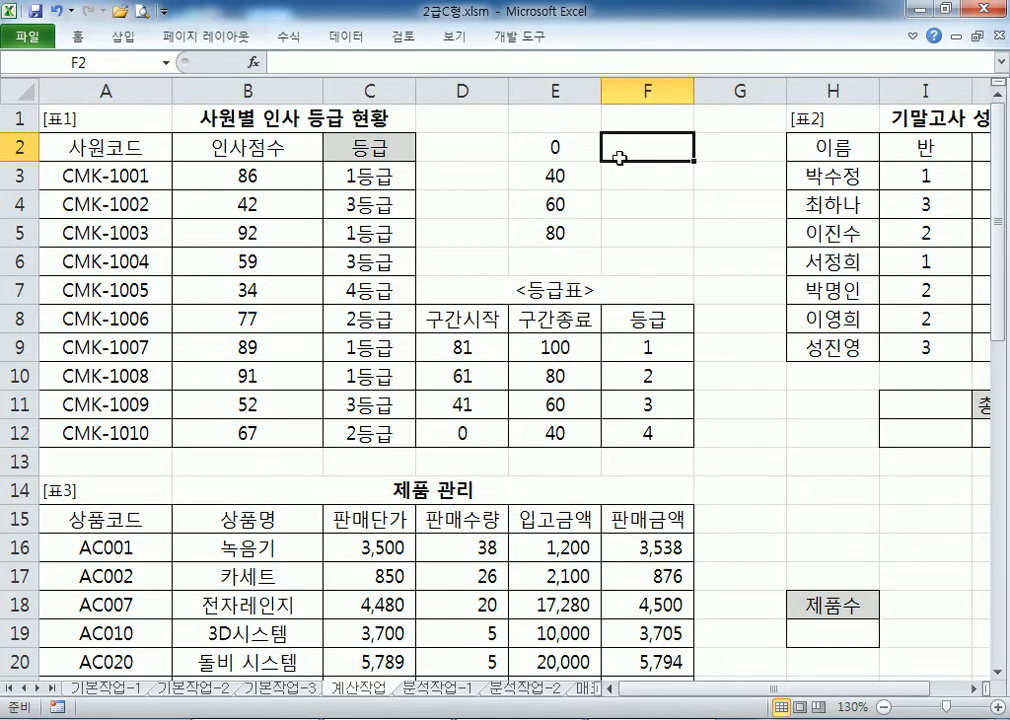
# Review the MATCH option notes in Notepad, clear the helper values in E2:E5 of the Excel sheet, and check the grade formula in C3
pyautogui.click(554, 347)
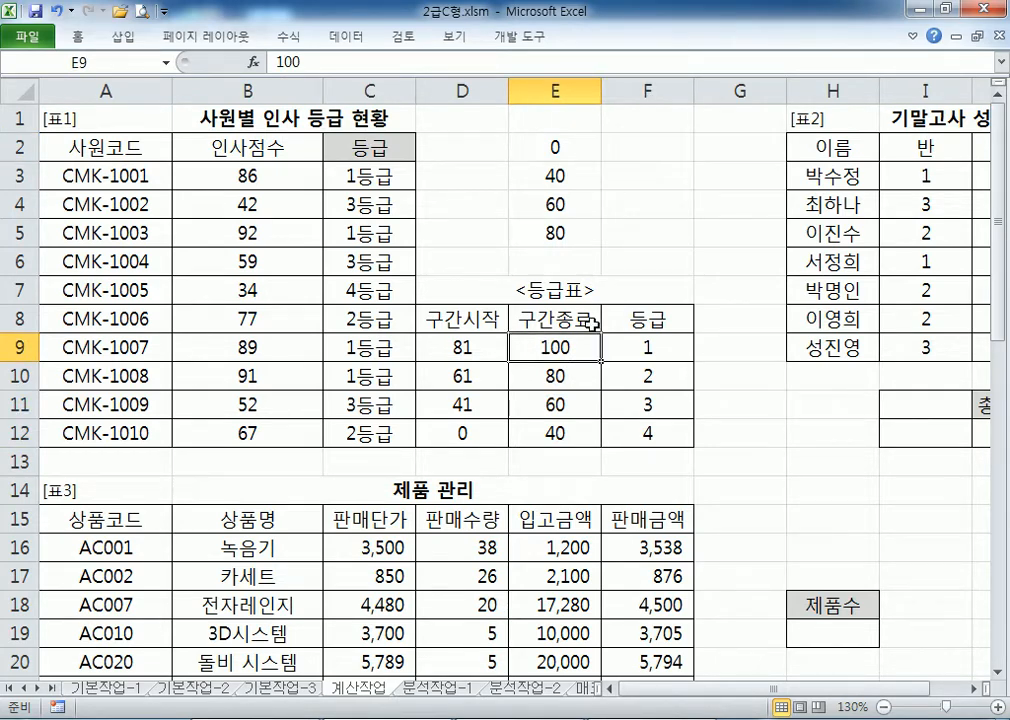
pyautogui.moveTo(525, 147); pyautogui.dragTo(538, 227)
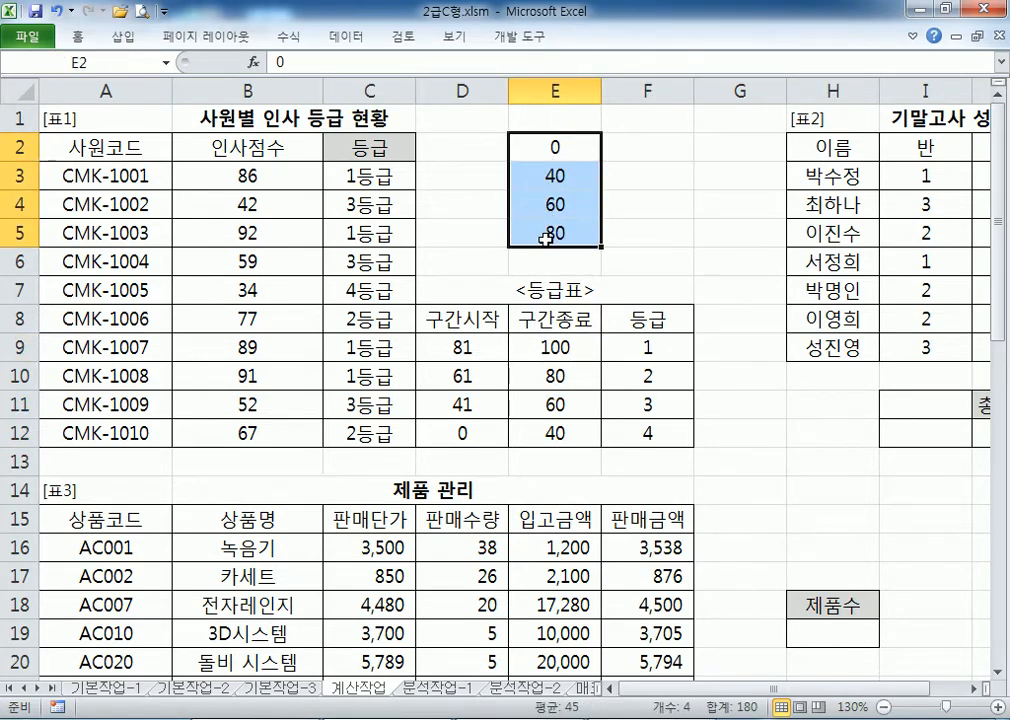
pyautogui.hotkey('alt', 'Tab')
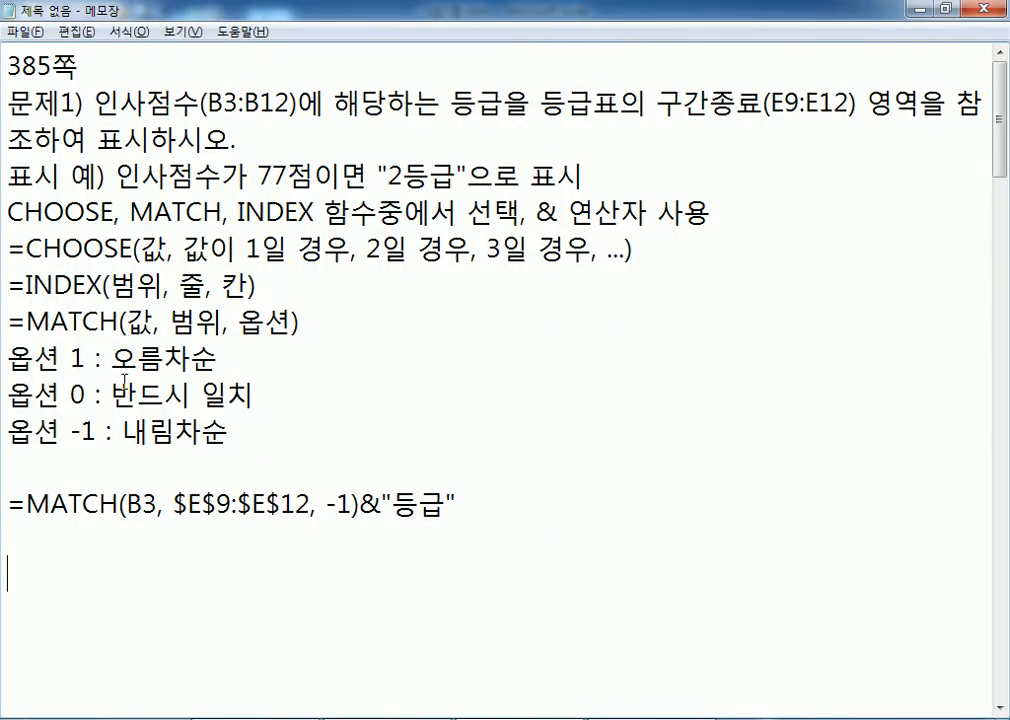
pyautogui.moveTo(110, 358); pyautogui.dragTo(221, 360)
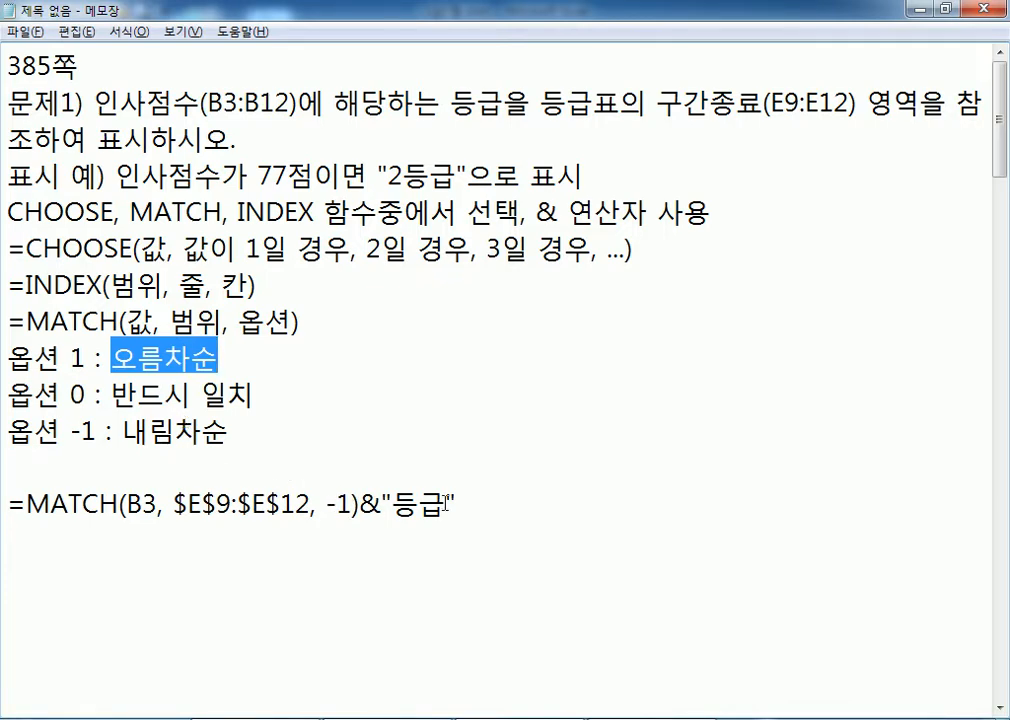
pyautogui.moveTo(447, 502); pyautogui.dragTo(8, 503)
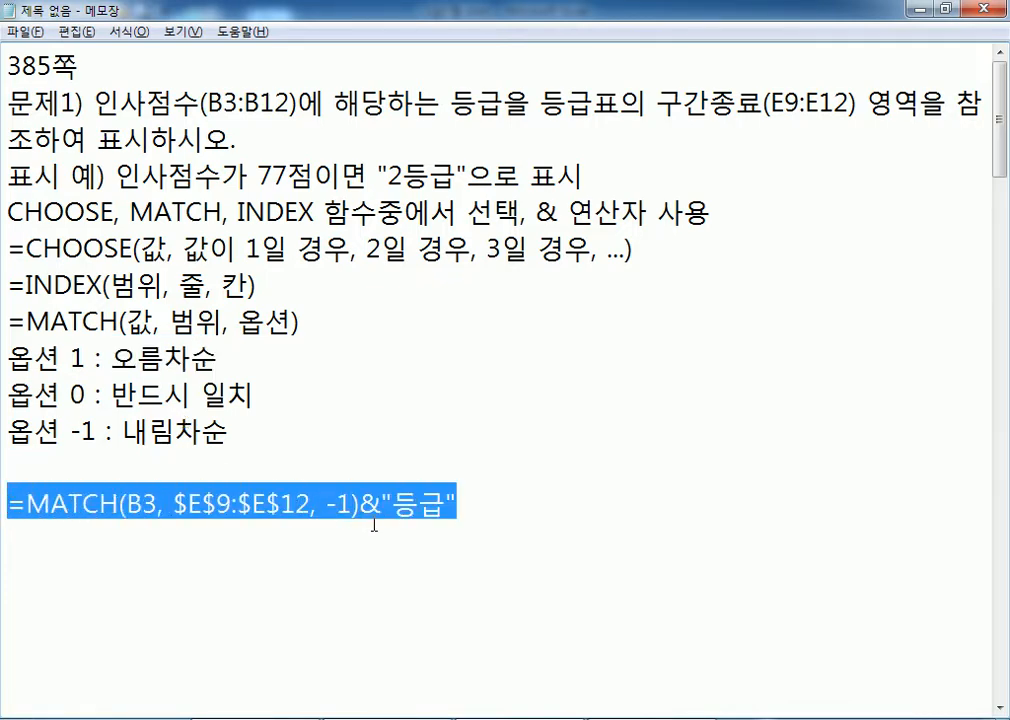
pyautogui.hotkey('alt', 'Tab')
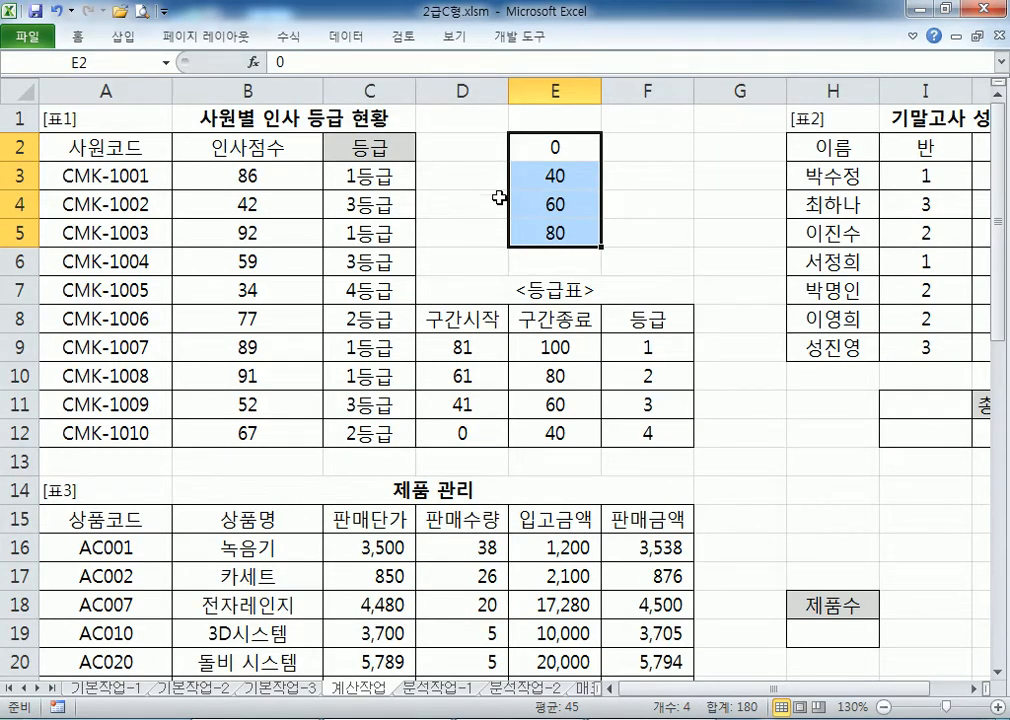
pyautogui.press('Delete')
pyautogui.click(558, 347)
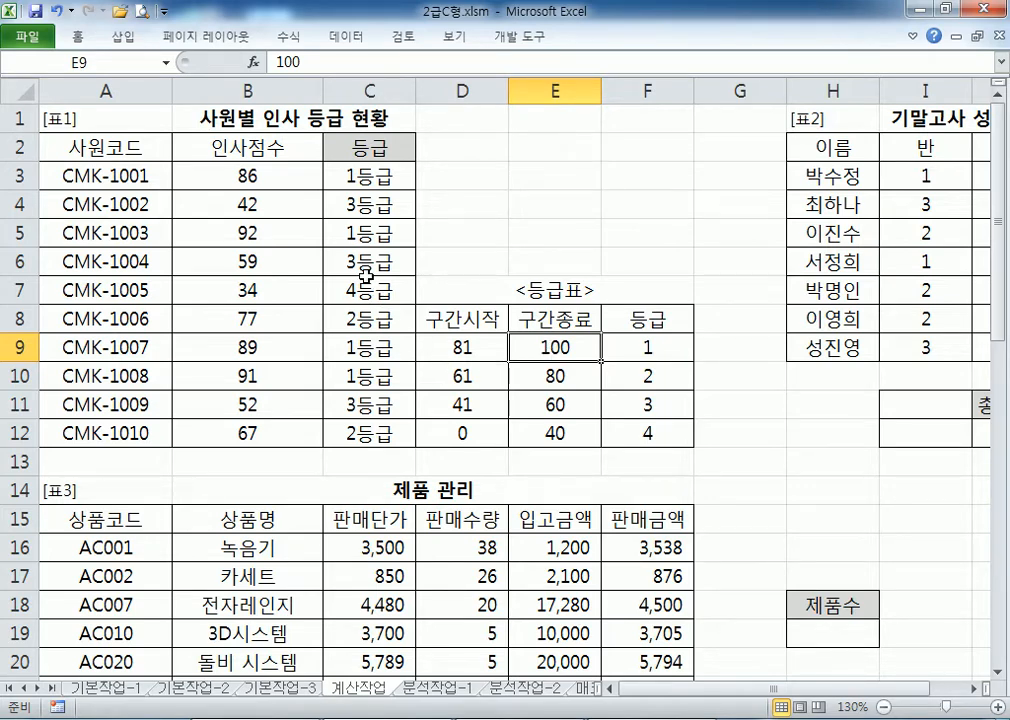
pyautogui.click(352, 177)
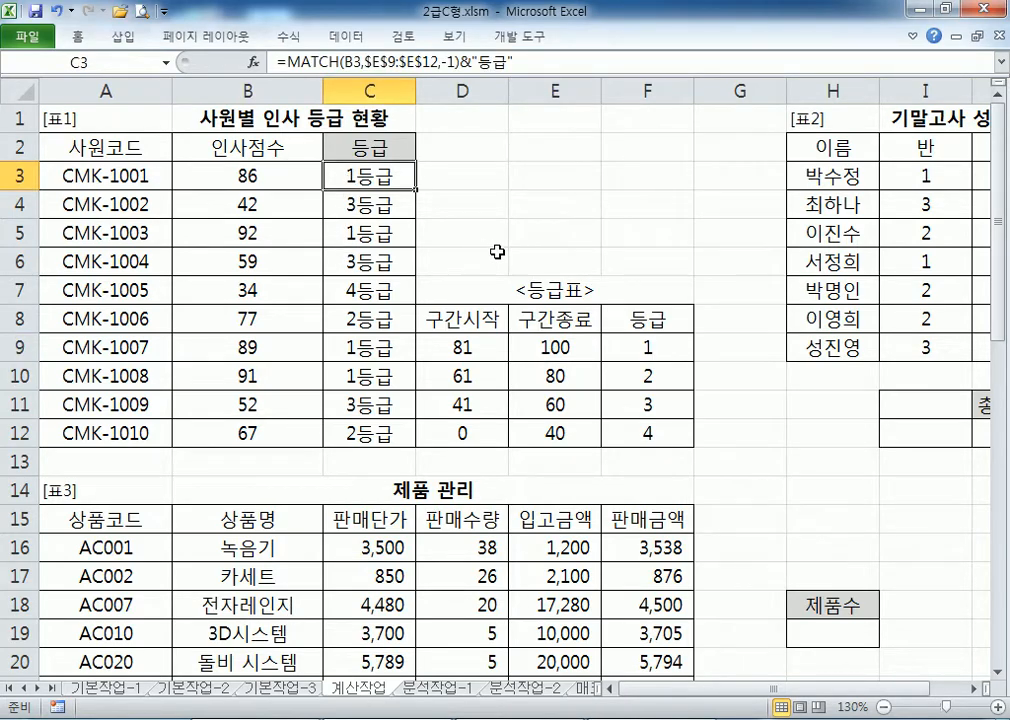
# Switch to Notepad and delete the surplus blank lines between the =MATCH formula and the 문제2 heading
pyautogui.hotkey('alt', 'Tab')
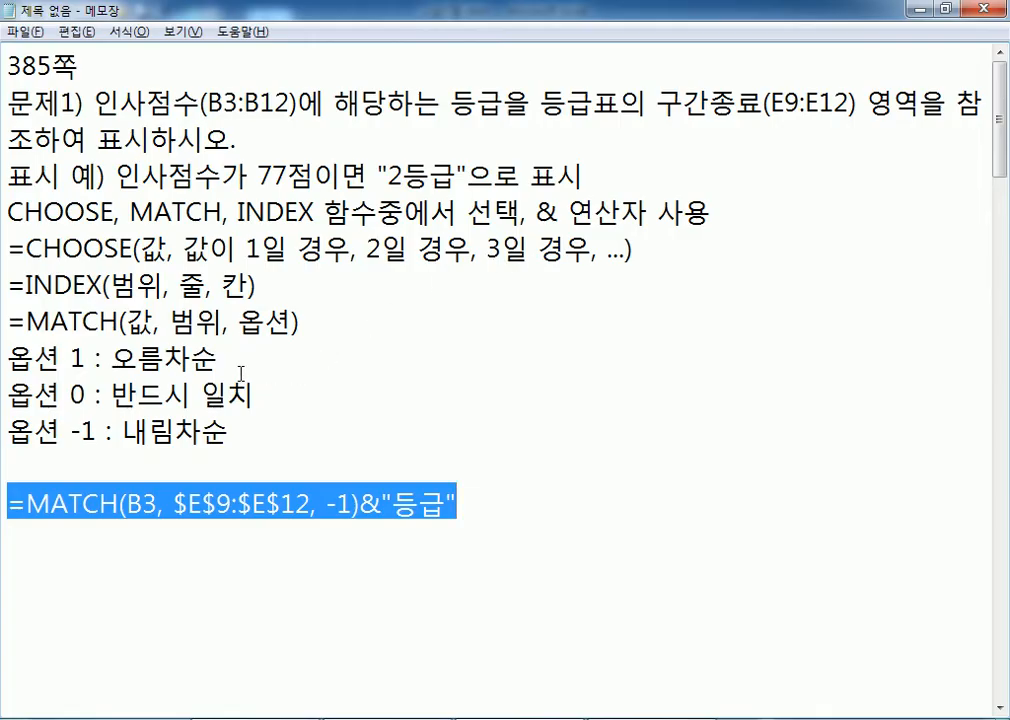
pyautogui.click(61, 544)
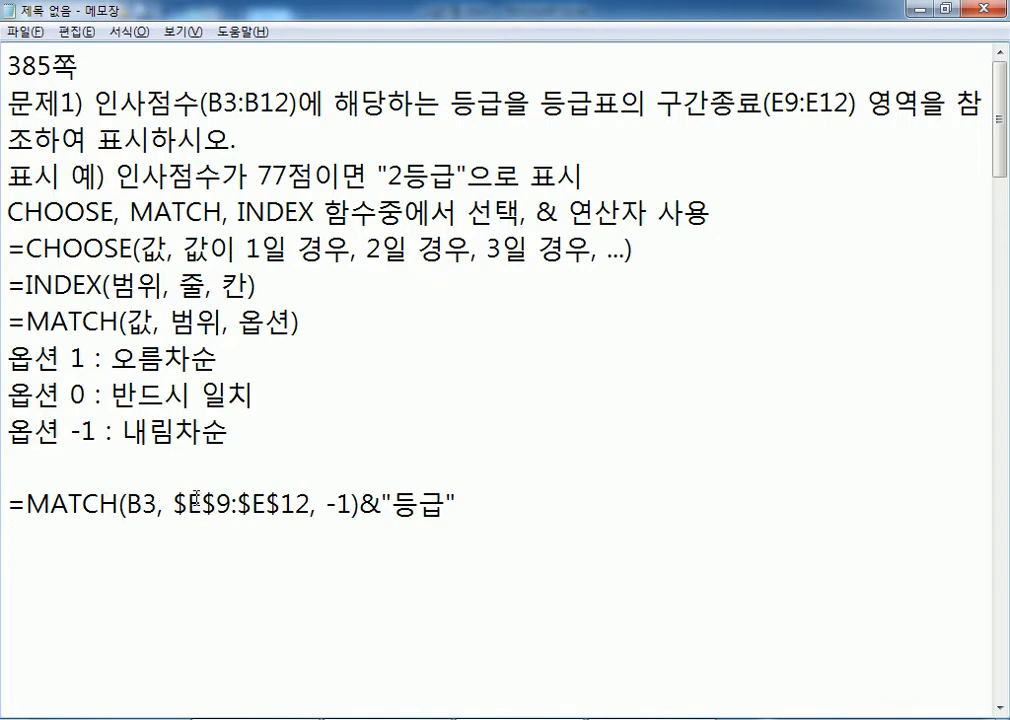
pyautogui.scroll(-2, 187, 462)
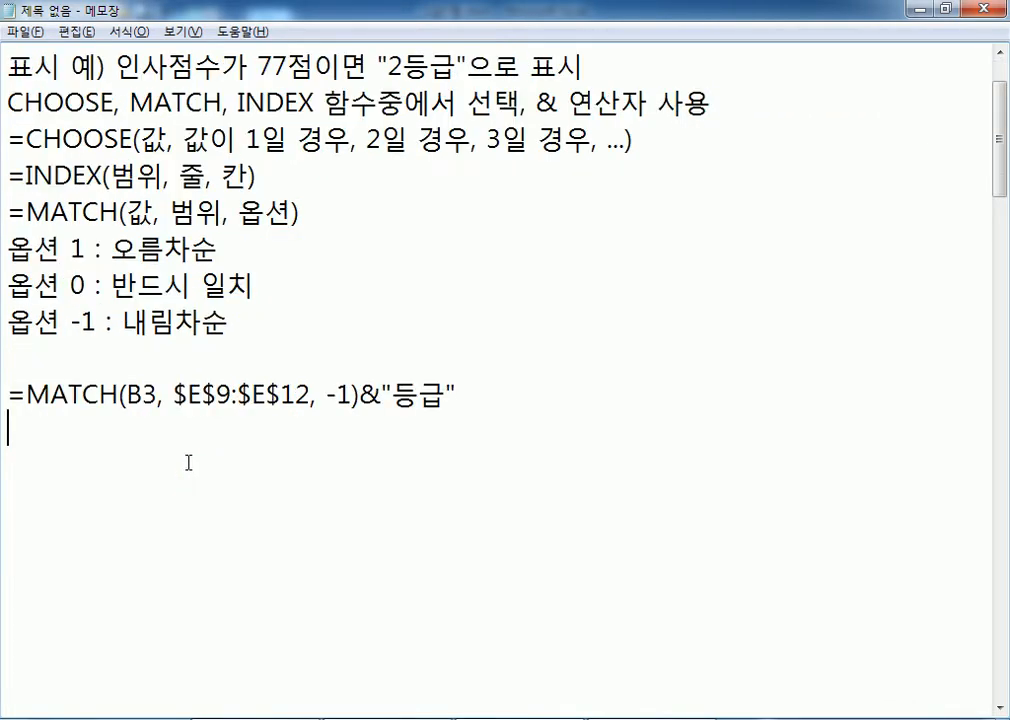
pyautogui.scroll(-5, 135, 402)
pyautogui.press('Delete')
pyautogui.press('Delete')
pyautogui.press('Delete')
pyautogui.press('Delete')
pyautogui.press('Delete')
pyautogui.press('Delete')
pyautogui.press('Delete')
pyautogui.press('Delete')
pyautogui.press('Delete')
pyautogui.press('Delete')
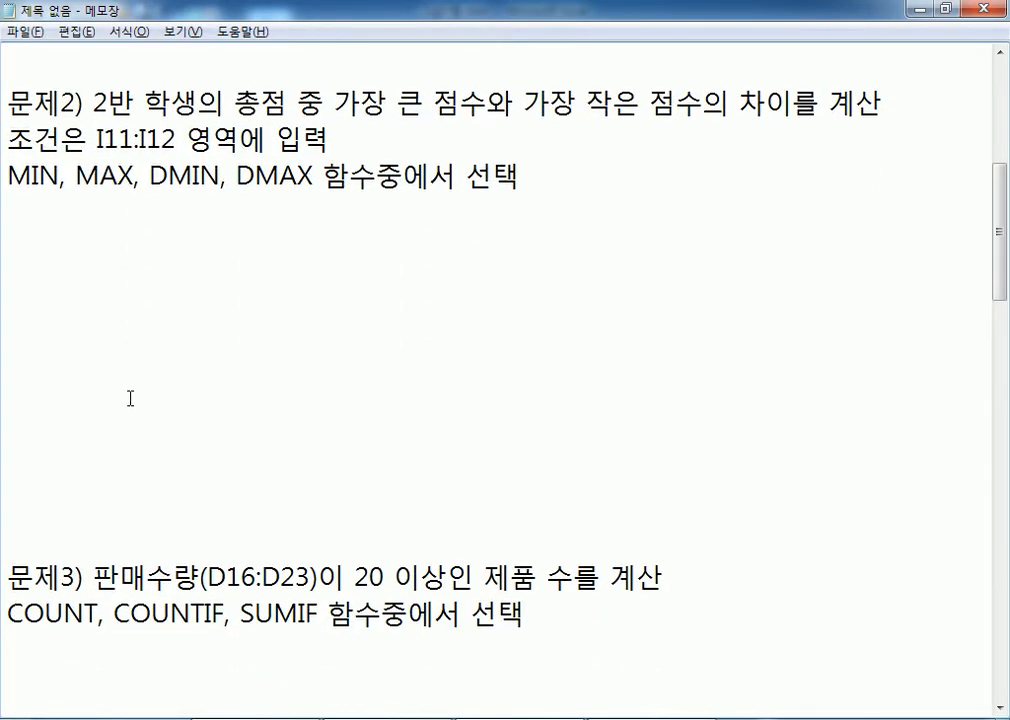
# Delete the blank line above the =MATCH(B3, $E$9:$E$12, -1)&"등급" formula in the notes
pyautogui.scroll(1, 131, 399)
pyautogui.click(50, 322)
pyautogui.click(50, 106)
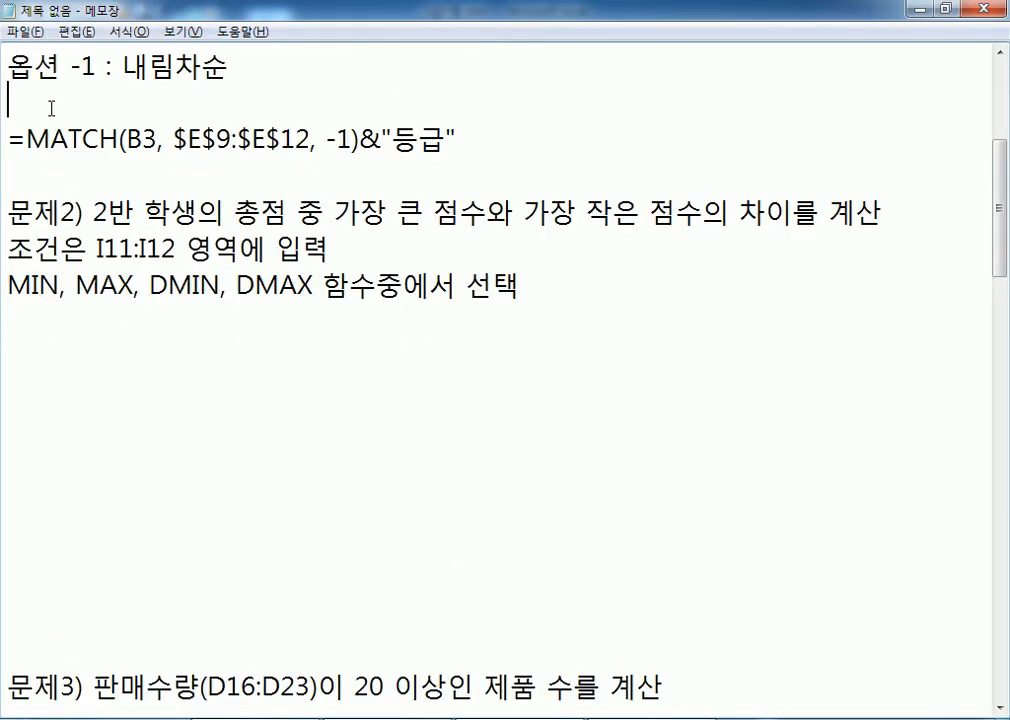
pyautogui.press('Delete')
# Insert five blank lines below the 문제2 text and place the cursor in that space under the function list
pyautogui.click(43, 293)
pyautogui.scroll(-1, 43, 299)
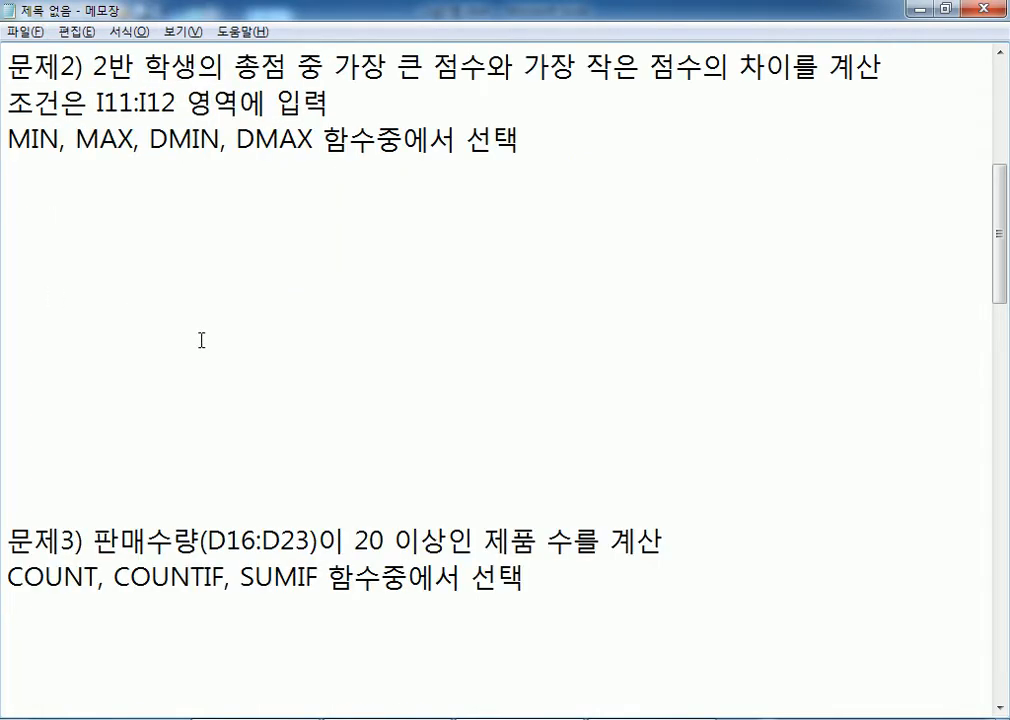
pyautogui.press('Return')
pyautogui.press('Return')
pyautogui.press('Return')
pyautogui.press('Return')
pyautogui.press('Return')
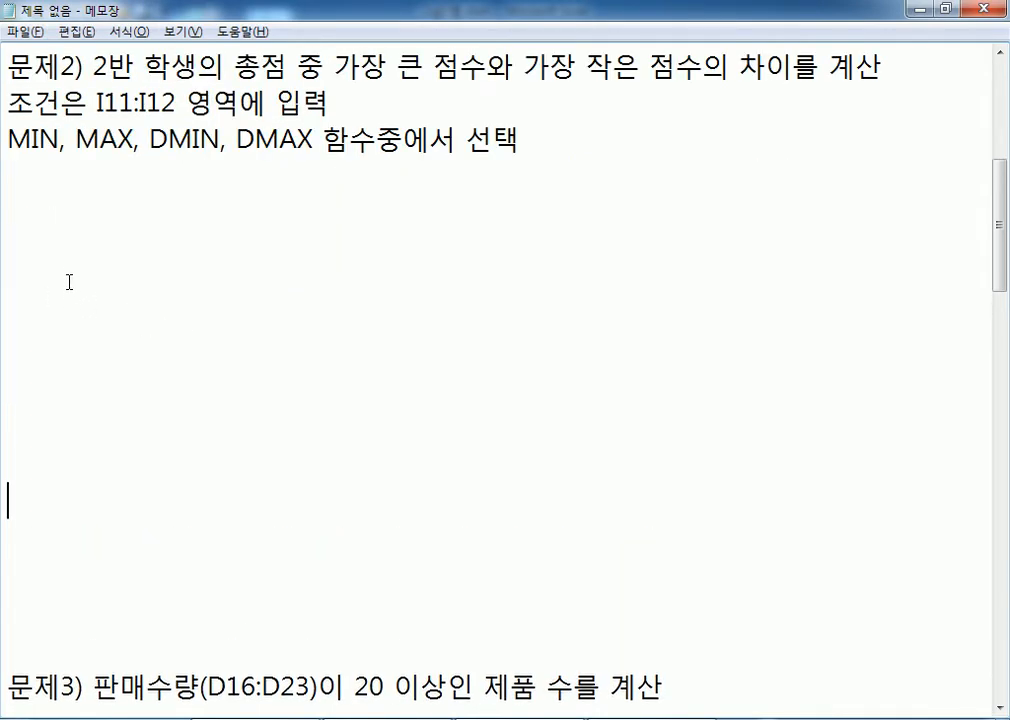
pyautogui.click(47, 203)
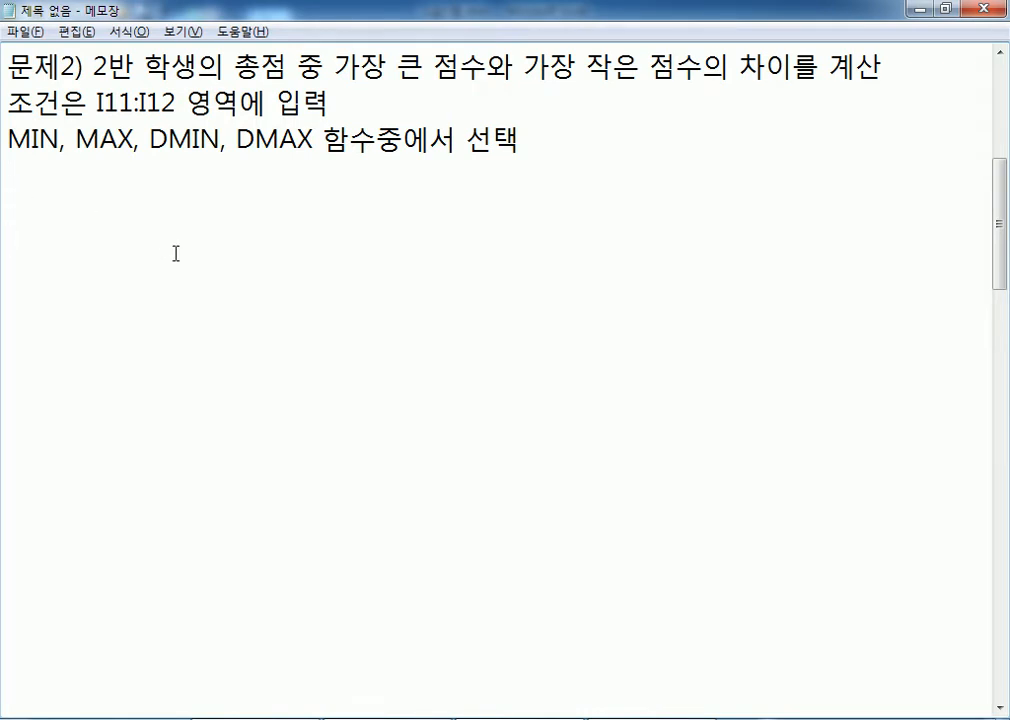
# Switch to Excel and examine the 총점 scores and 총점 차이 cell of 표2 against the 문제2 wording in Notepad
pyautogui.hotkey('alt', 'Tab')
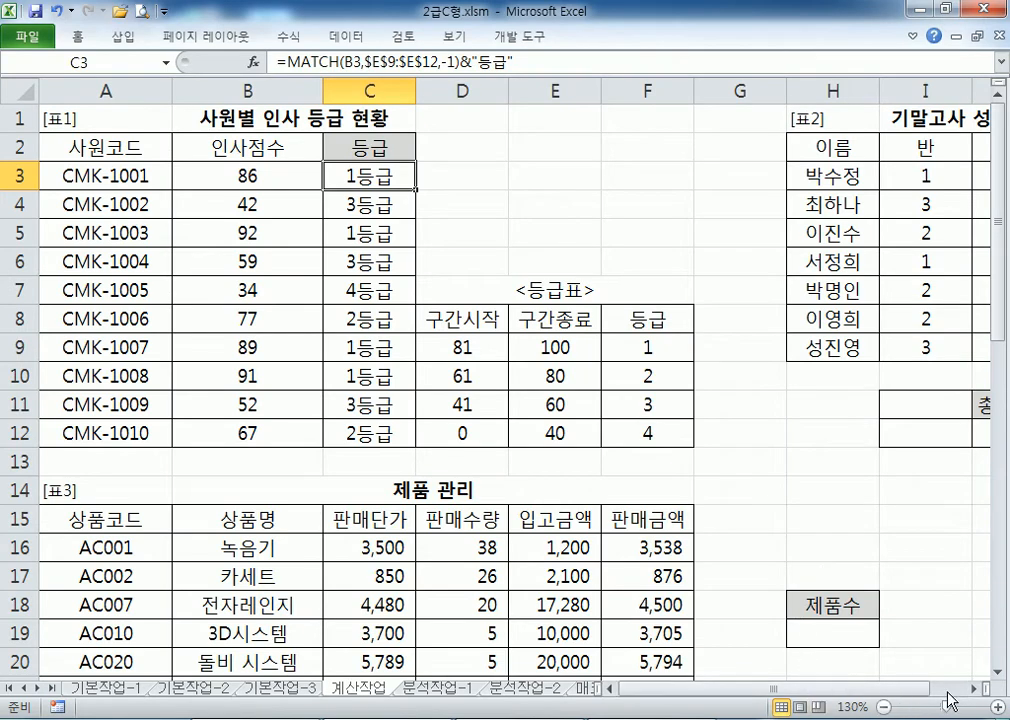
pyautogui.moveTo(810, 700)
pyautogui.mouseDown()
pyautogui.moveTo(949, 697)
pyautogui.moveTo(798, 700)
pyautogui.mouseUp()
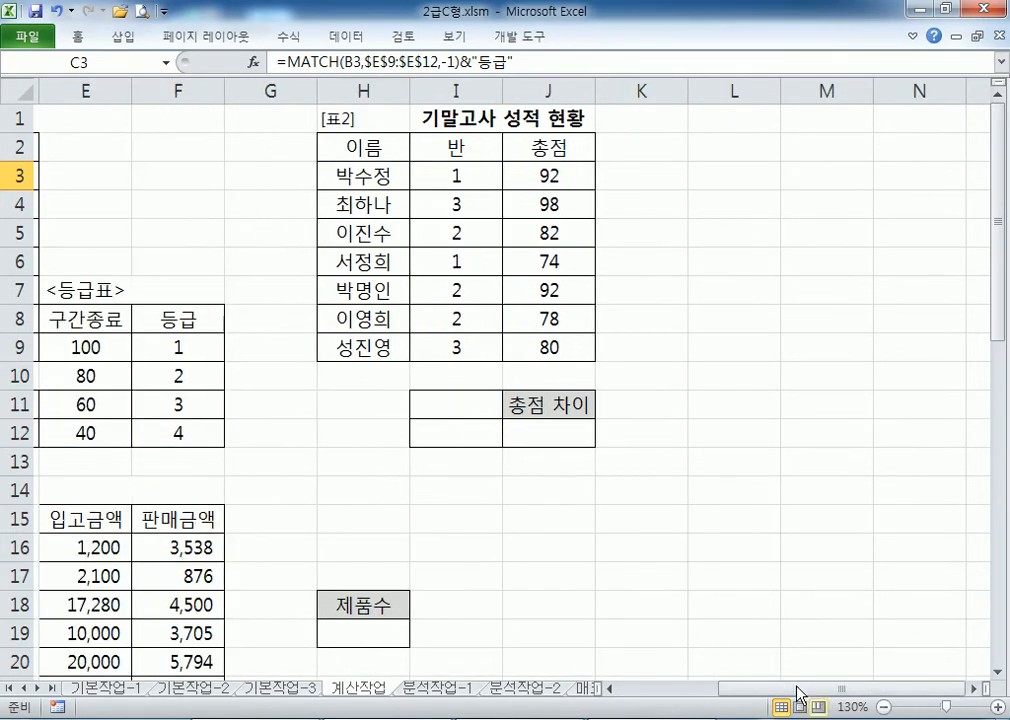
pyautogui.click(526, 172)
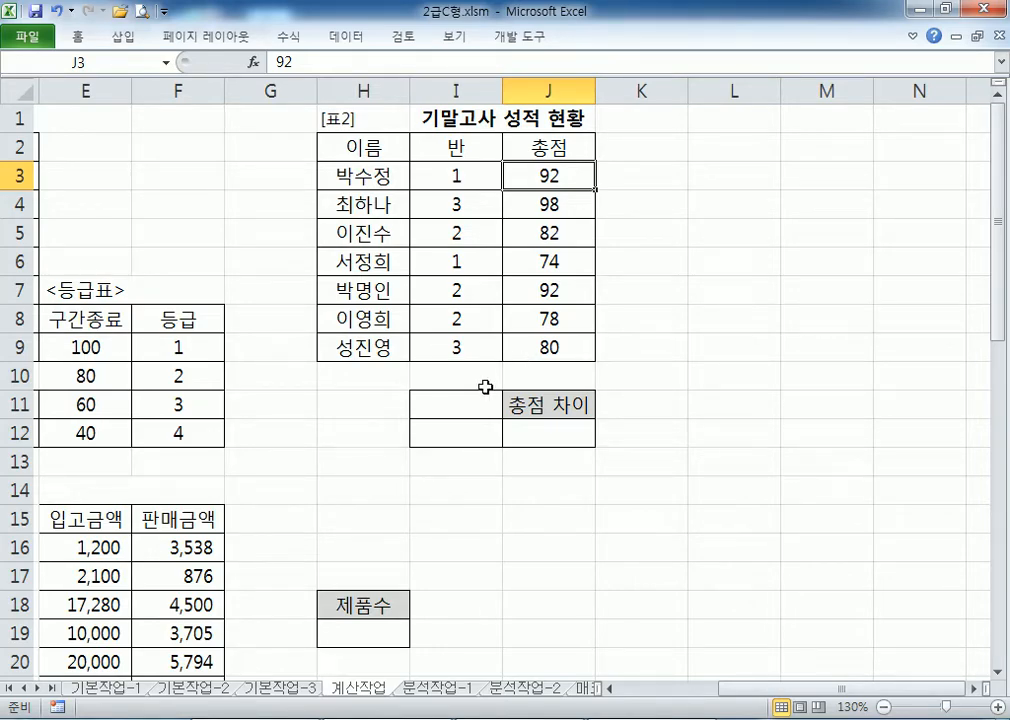
pyautogui.click(536, 431)
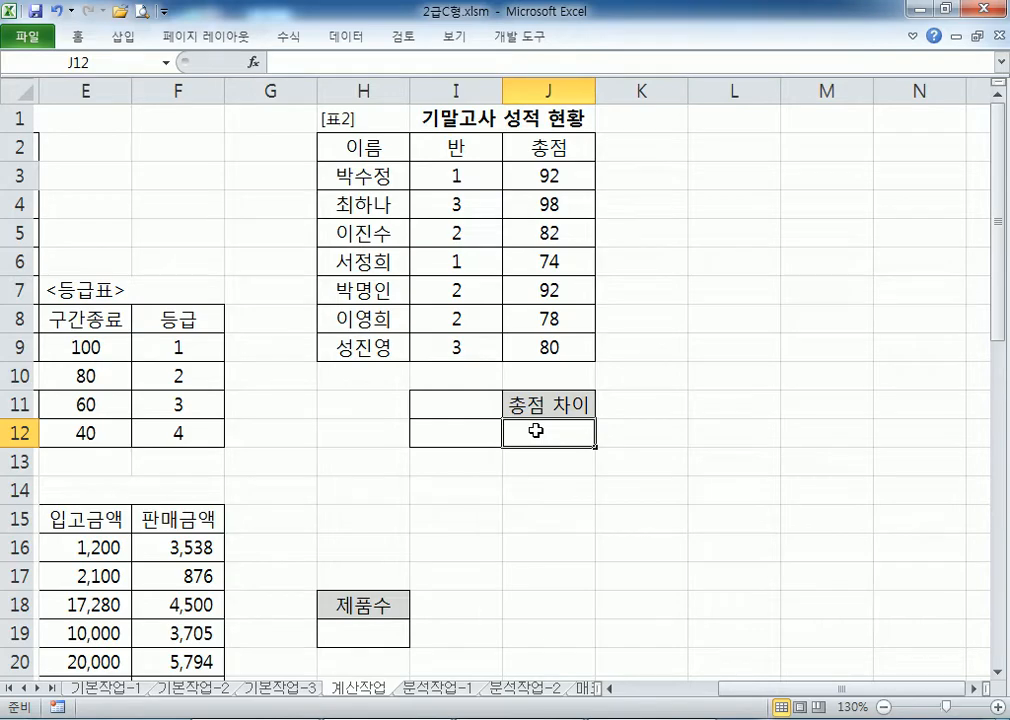
pyautogui.moveTo(548, 178); pyautogui.dragTo(549, 346)
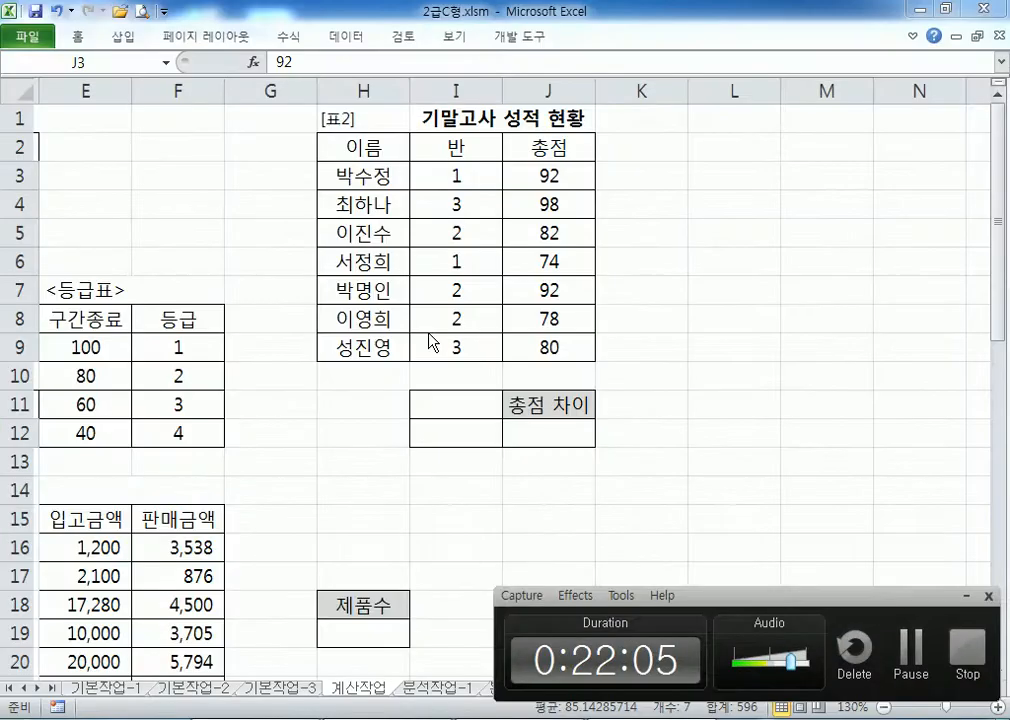
pyautogui.click(520, 172)
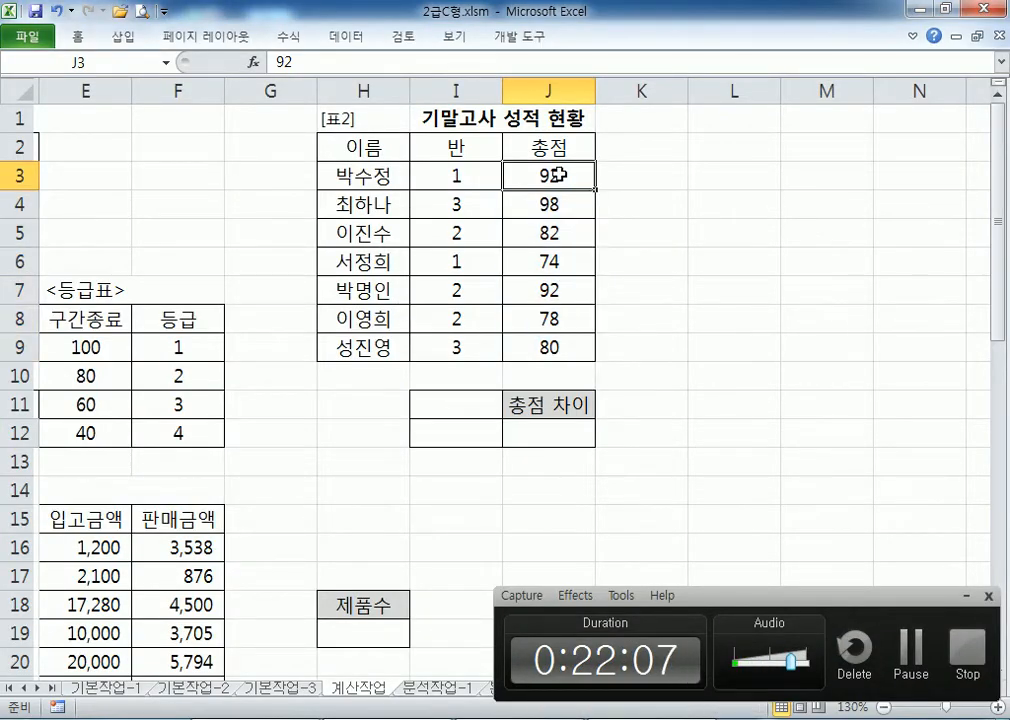
pyautogui.hotkey('alt', 'Tab')
pyautogui.moveTo(105, 65); pyautogui.dragTo(290, 65)
pyautogui.click(172, 181)
pyautogui.hotkey('alt', 'Tab')
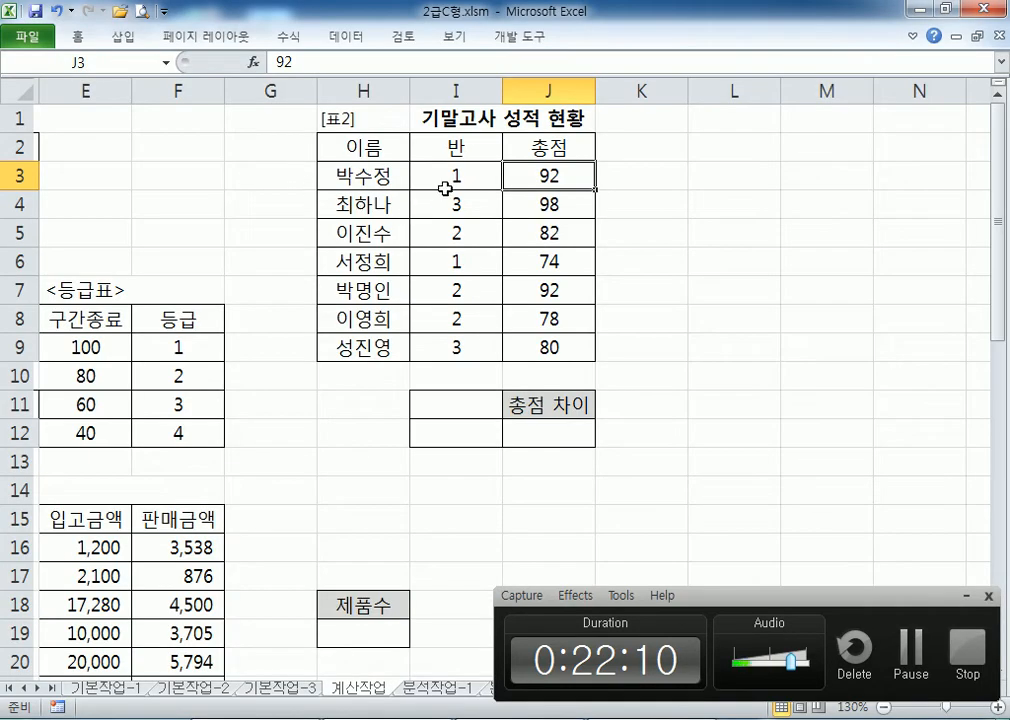
# Enter the criteria for class 2 in I11:I12, with 반 as the field name and 2 below it
pyautogui.click(456, 233)
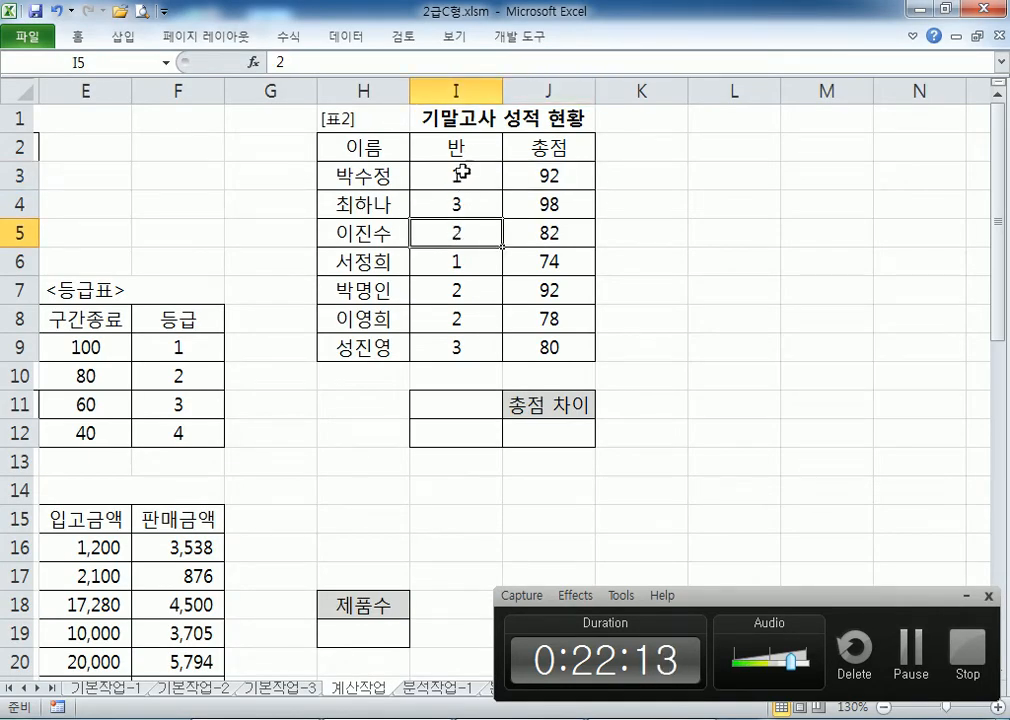
pyautogui.moveTo(458, 148); pyautogui.dragTo(466, 175)
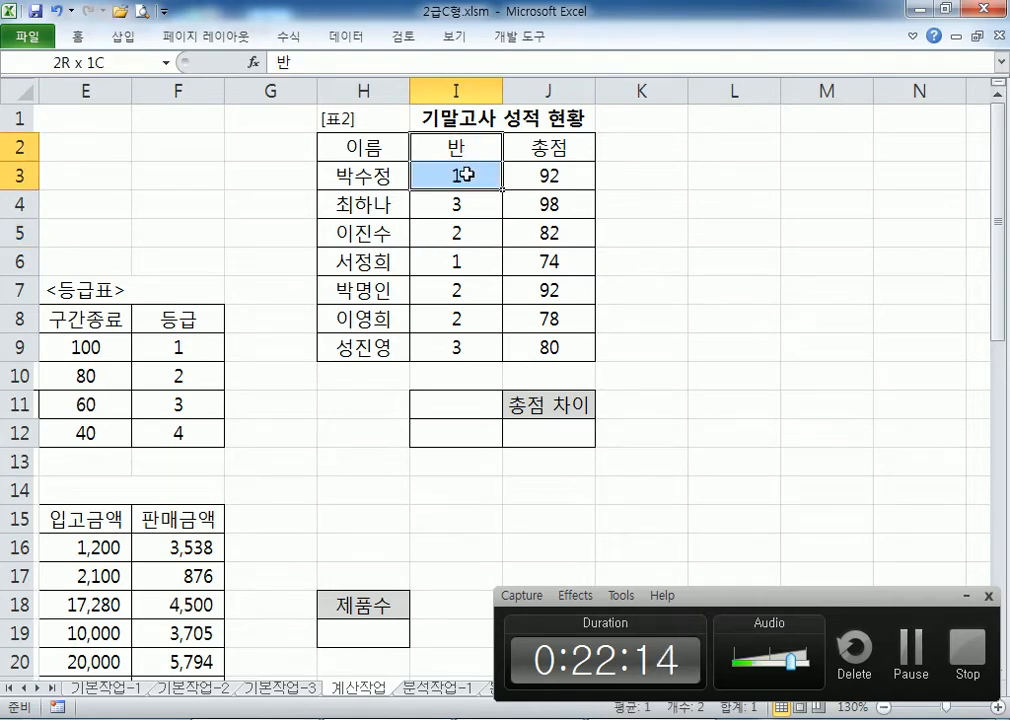
pyautogui.click(458, 402)
pyautogui.write('반')
pyautogui.press('Return')
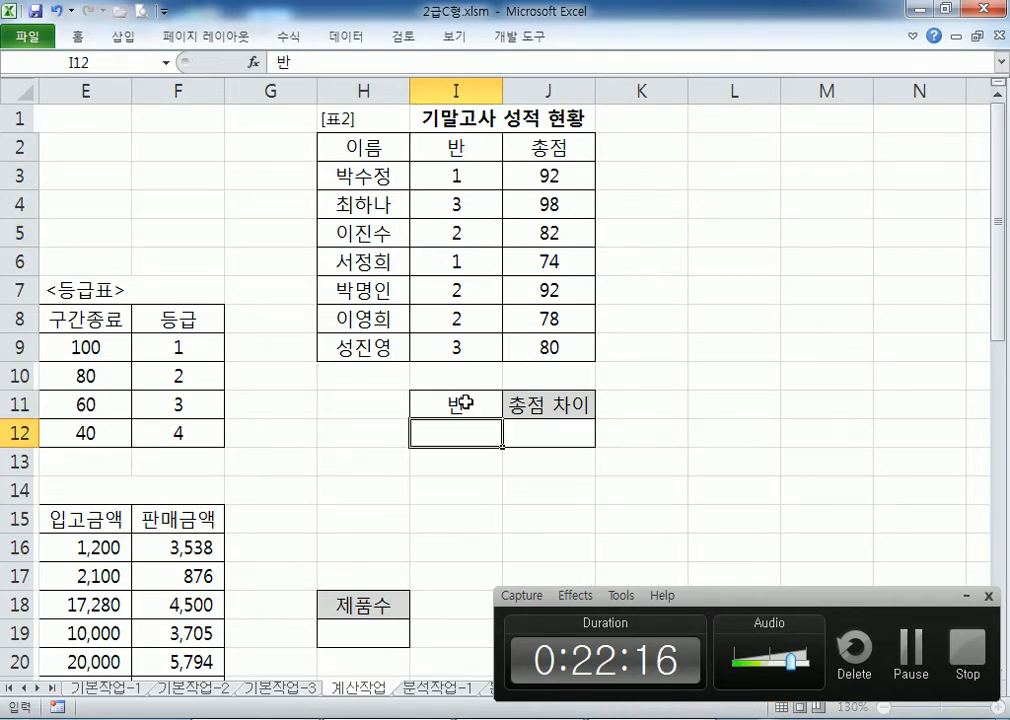
pyautogui.write('2')
pyautogui.press('Return')
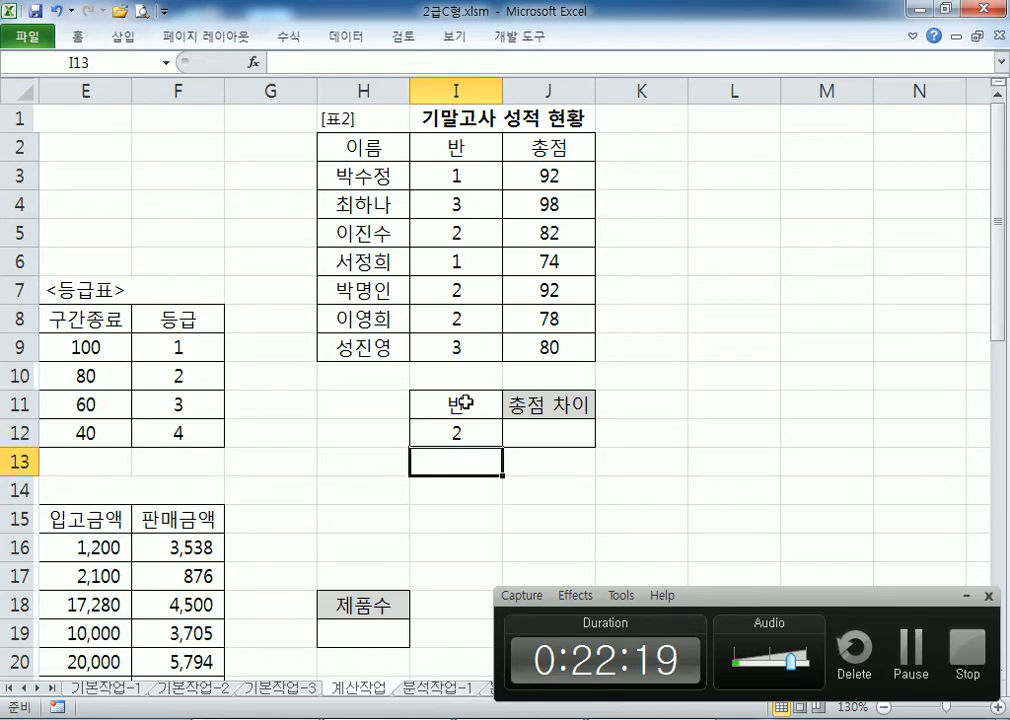
pyautogui.moveTo(458, 404); pyautogui.dragTo(476, 427)
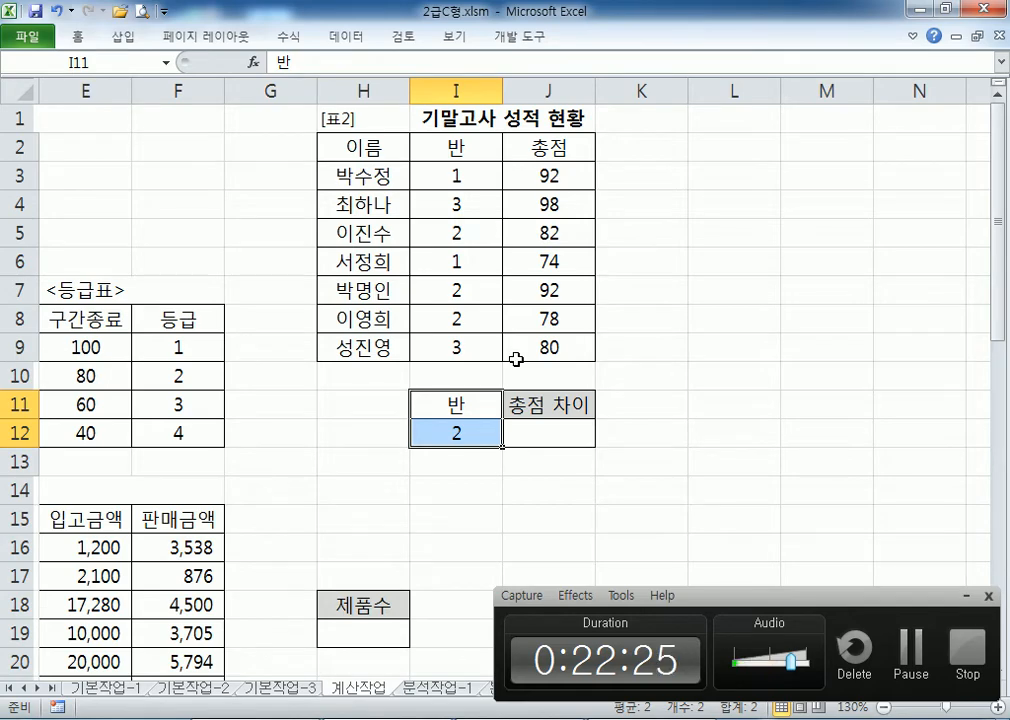
# Switch to Notepad and write the formula outline =DMAX - DMIN on the line below the 문제2 function list
pyautogui.hotkey('alt', 'Tab')
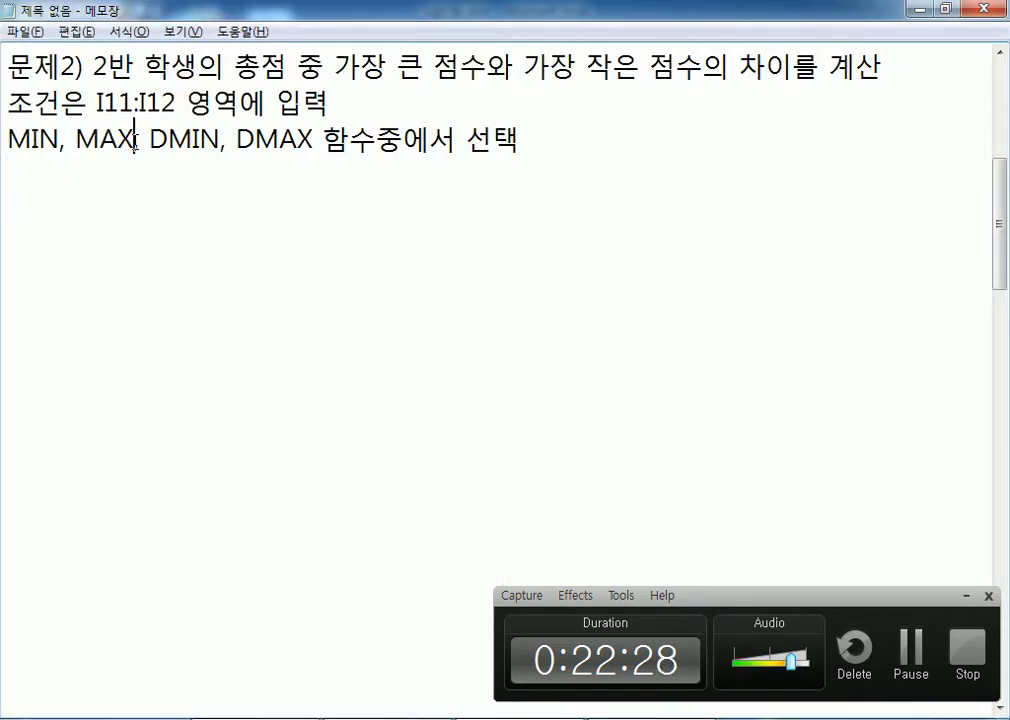
pyautogui.moveTo(135, 140); pyautogui.dragTo(5, 146)
pyautogui.click(24, 169)
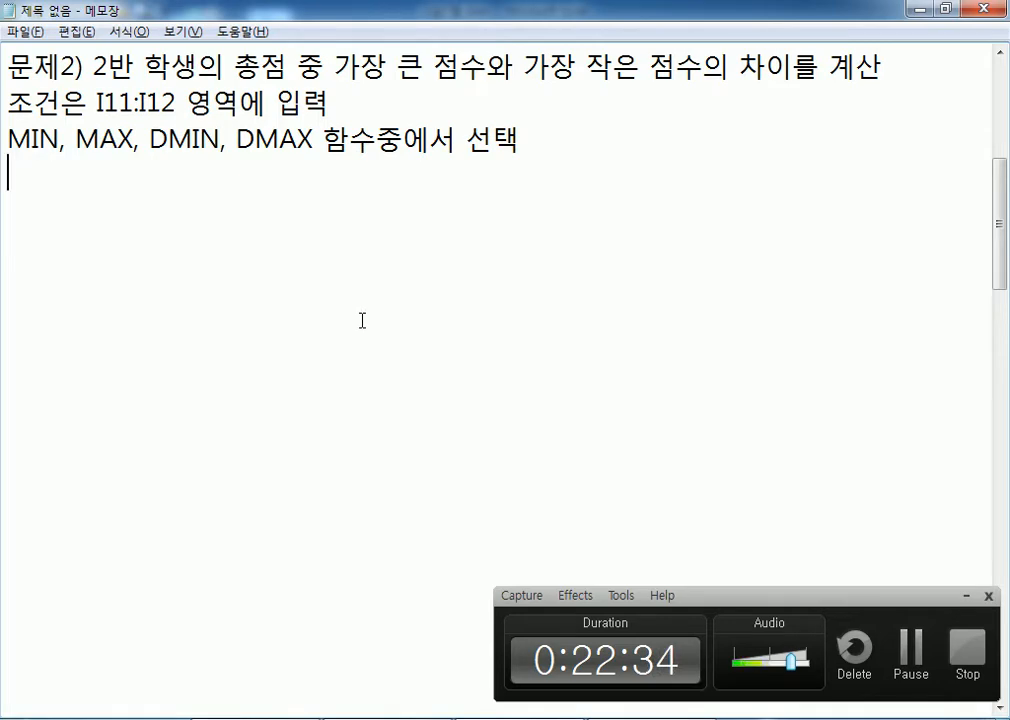
pyautogui.write('=ㅇ')
pyautogui.press('Hangul')
pyautogui.write('MAX')
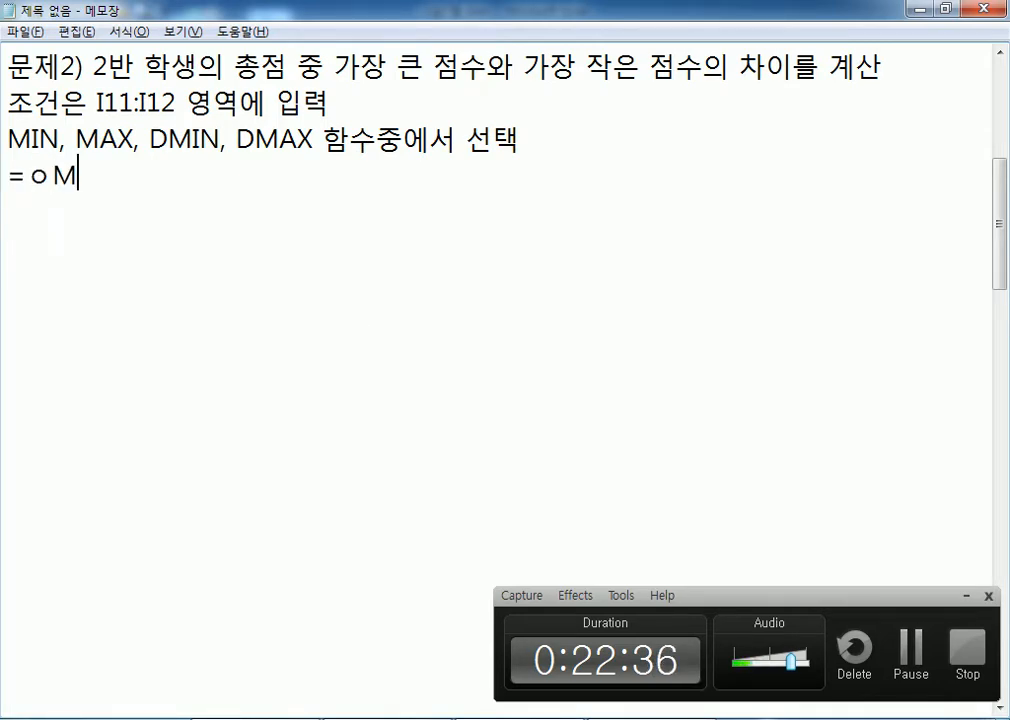
pyautogui.press('Left')
pyautogui.press('Left')
pyautogui.press('Left')
pyautogui.press('Left')
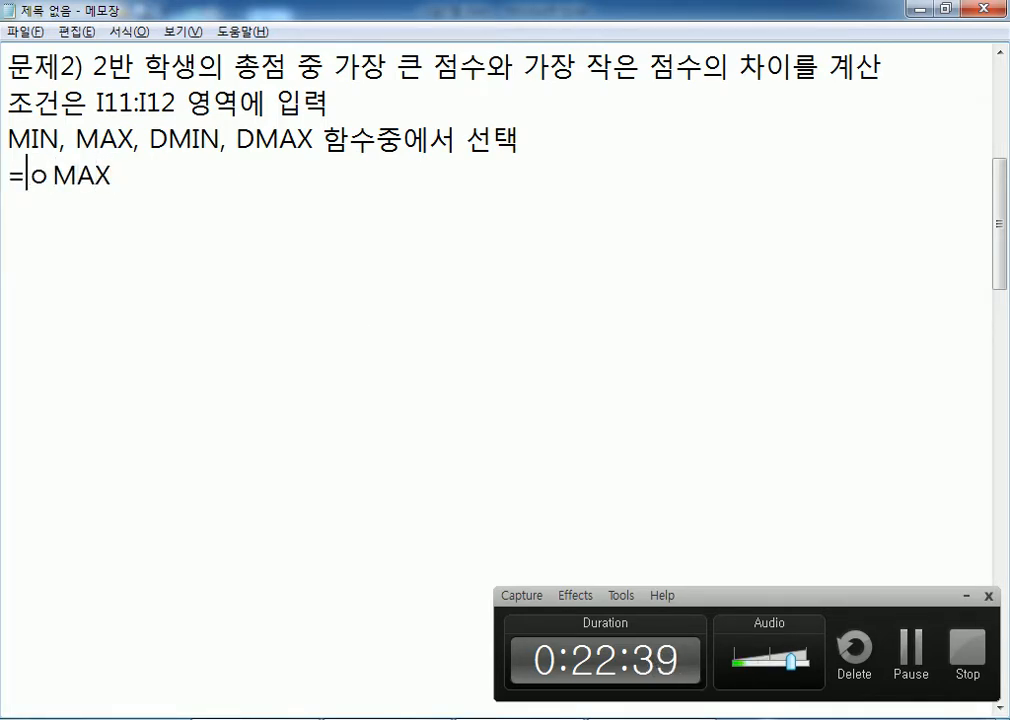
pyautogui.press('Delete')
pyautogui.write('D')
pyautogui.press('End')
pyautogui.write('- DMIN')
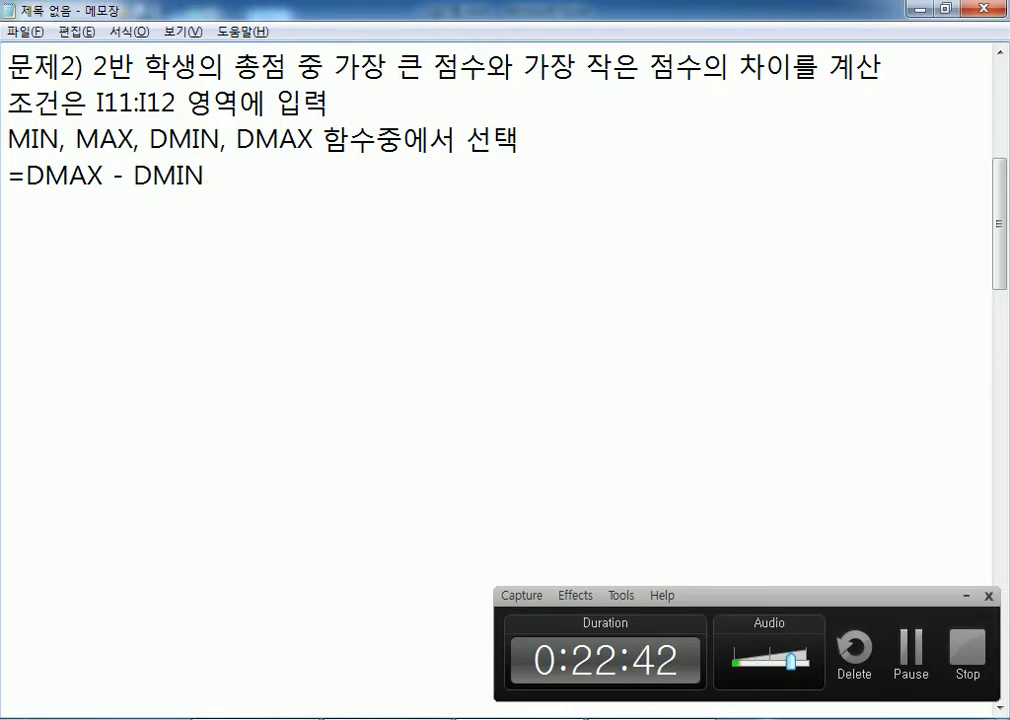
pyautogui.press('Return')
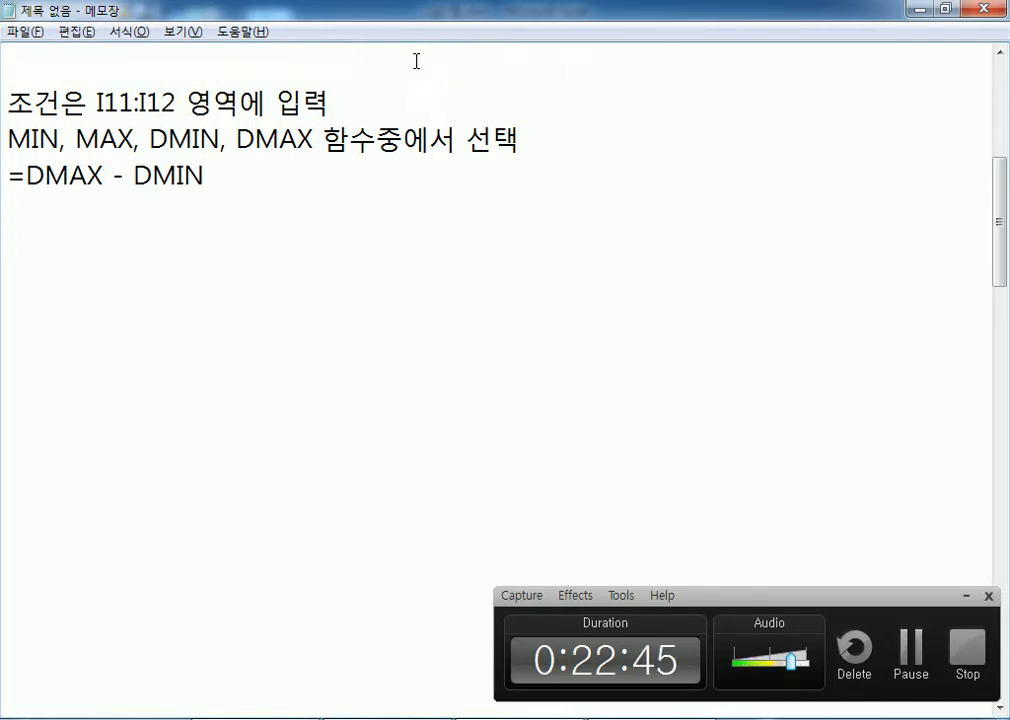
pyautogui.moveTo(416, 61); pyautogui.dragTo(467, 61)
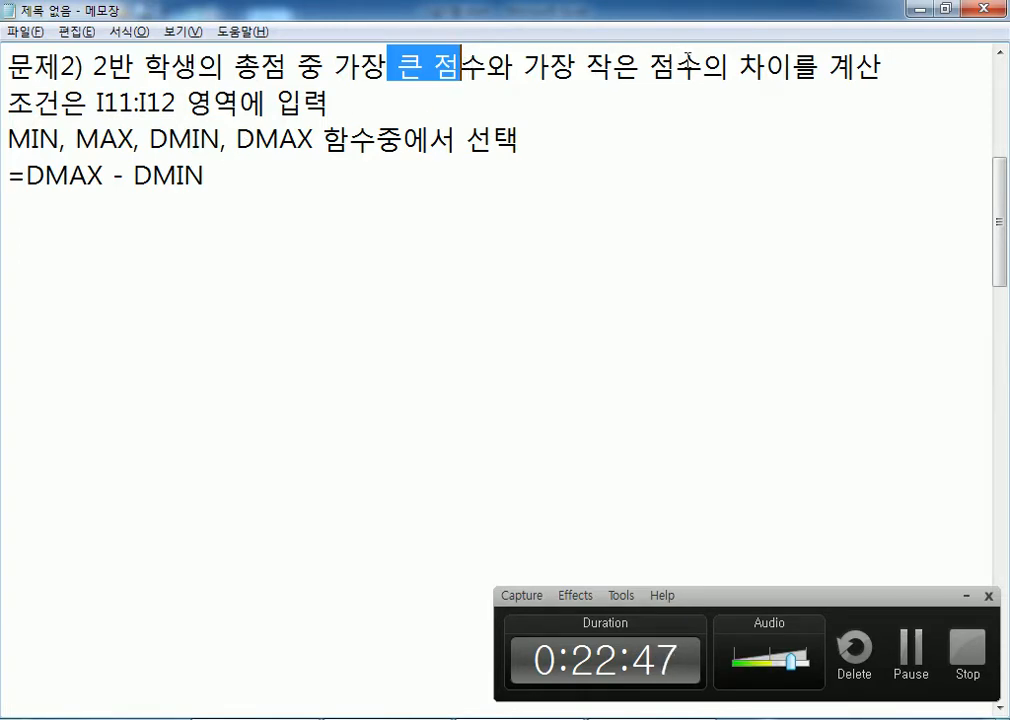
# Add the argument list (데이터베이스, 항목, 조건) after DMAX in the 문제2 formula outline
pyautogui.click(102, 177)
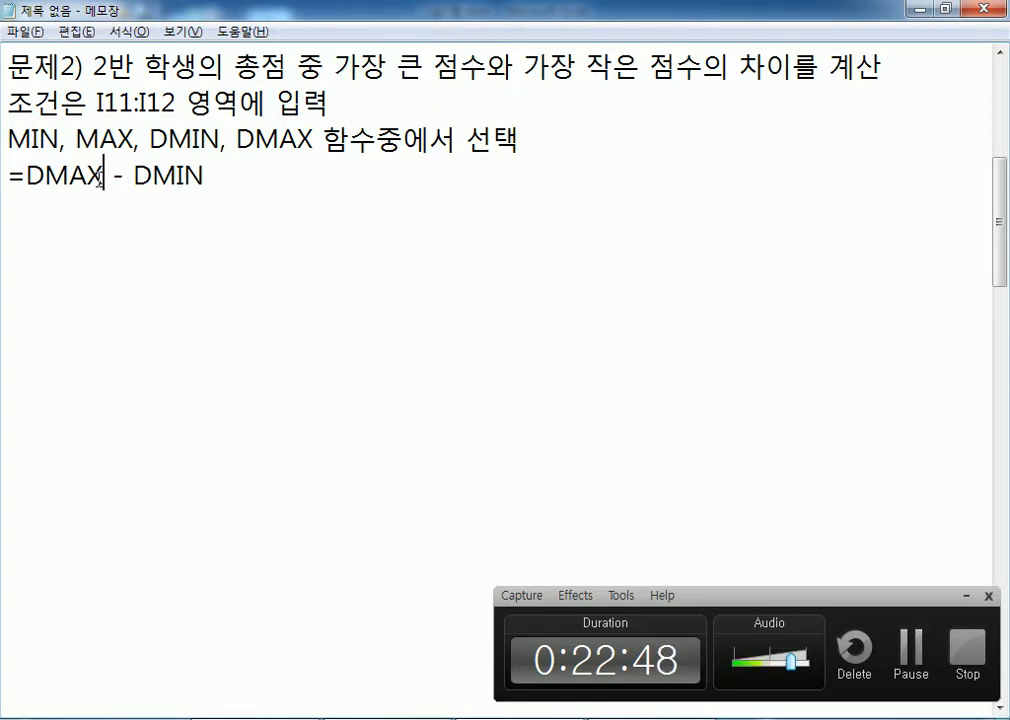
pyautogui.write('(')
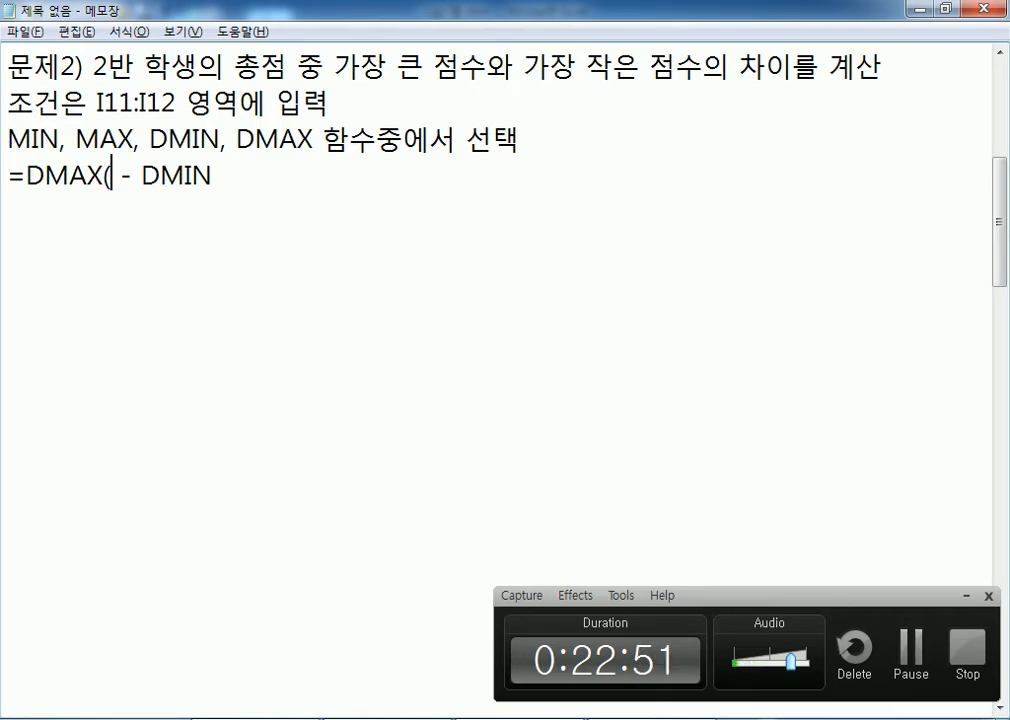
pyautogui.write('데이터베잇')
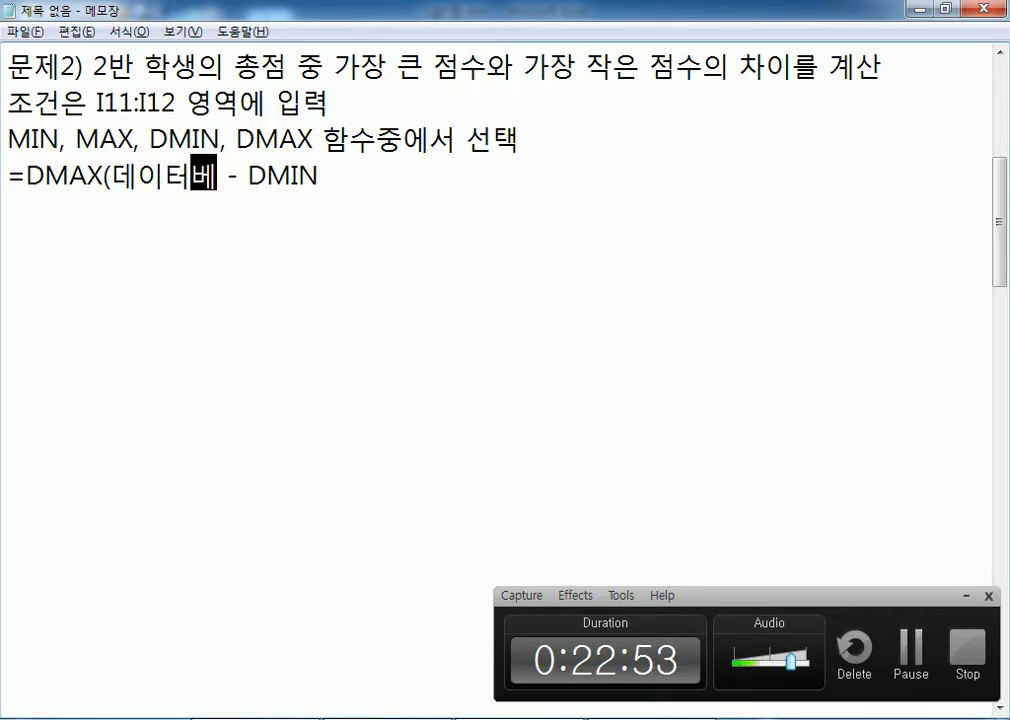
pyautogui.write('스, 하옴ㄱ')
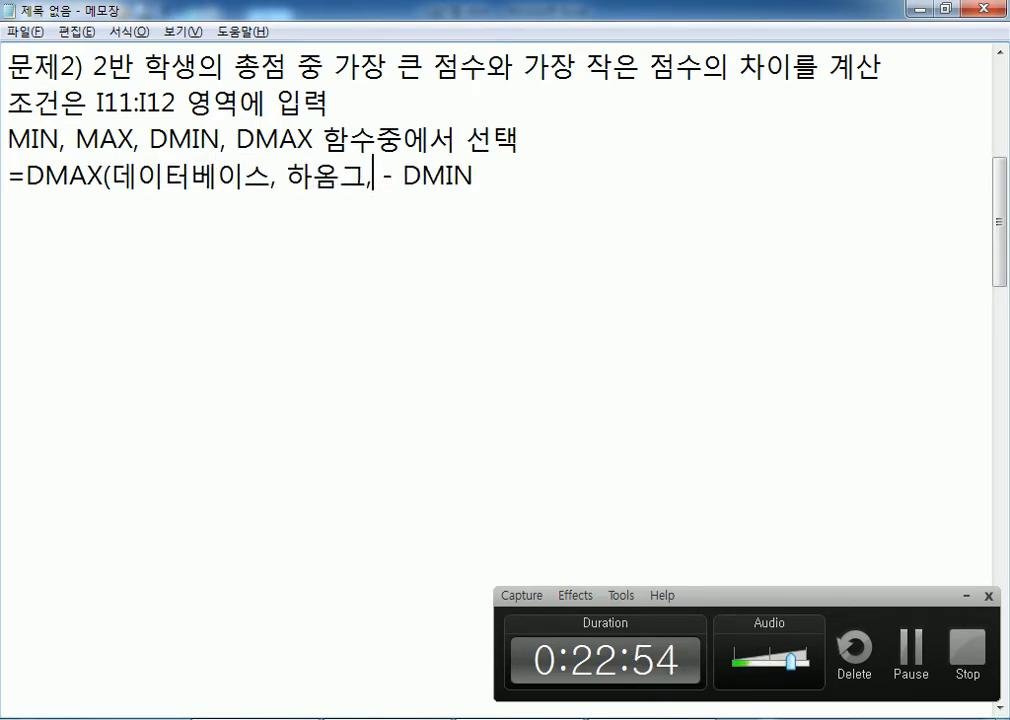
pyautogui.press('BackSpace')
pyautogui.press('BackSpace')
pyautogui.press('BackSpace')
pyautogui.write('항모그,')
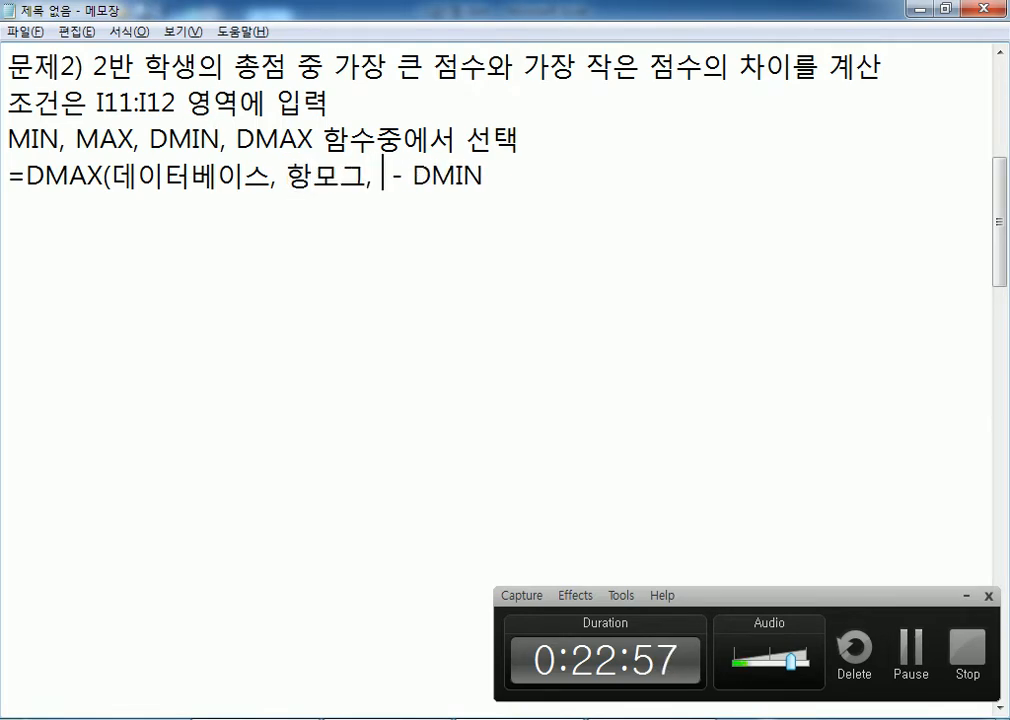
pyautogui.press('BackSpace')
pyautogui.press('BackSpace')
pyautogui.press('BackSpace')
pyautogui.write('목,')
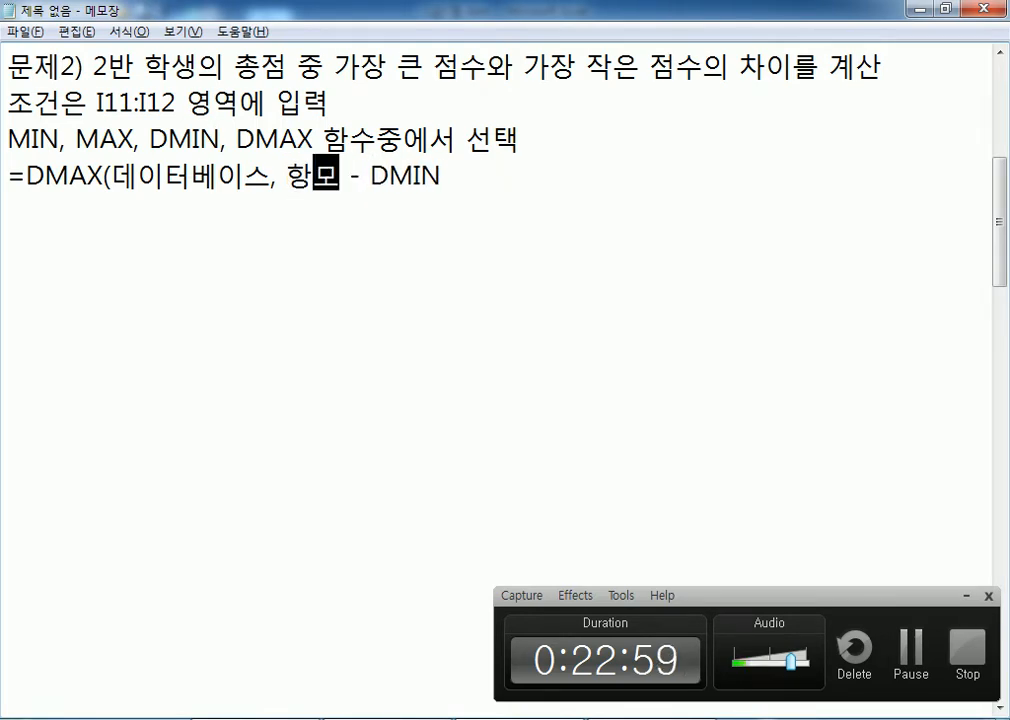
pyautogui.write(' 조건')
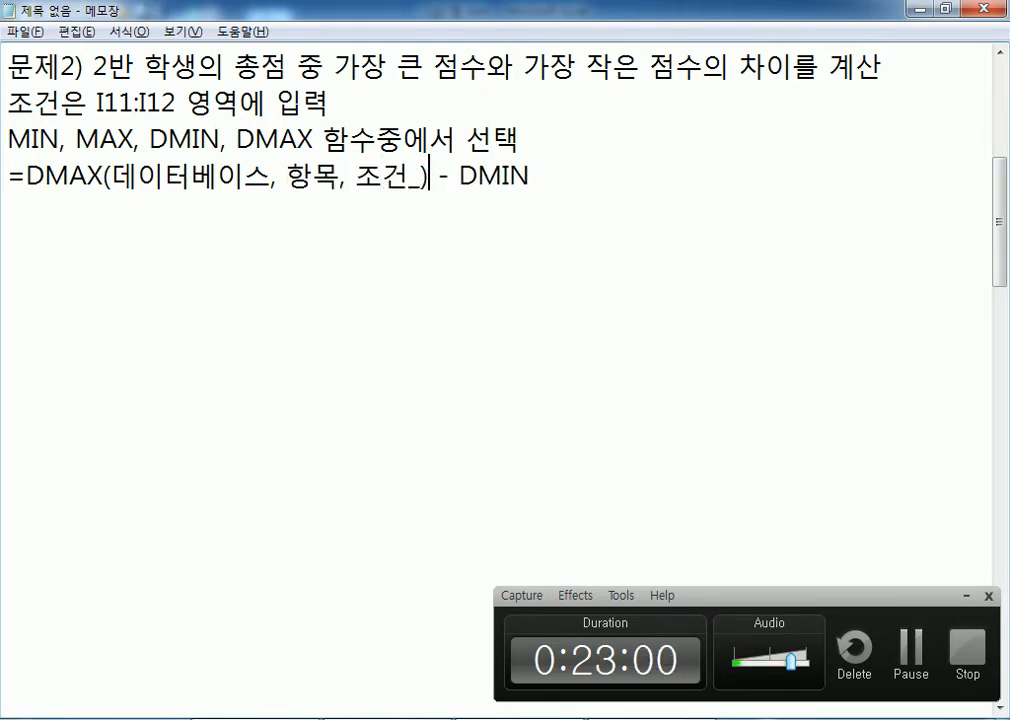
pyautogui.write(')')
# Copy DMAX's parenthesised argument list to the end of DMIN in the outline and start a new line below it
pyautogui.hotkey('shift', 'Left')
pyautogui.hotkey('shift', 'Left')
pyautogui.hotkey('shift', 'Left')
pyautogui.hotkey('shift', 'Left')
pyautogui.hotkey('shift', 'Left')
pyautogui.hotkey('shift', 'Left')
pyautogui.hotkey('shift', 'Left')
pyautogui.hotkey('shift', 'Left')
pyautogui.hotkey('shift', 'Left')
pyautogui.hotkey('shift', 'Left')
pyautogui.hotkey('shift', 'Left')
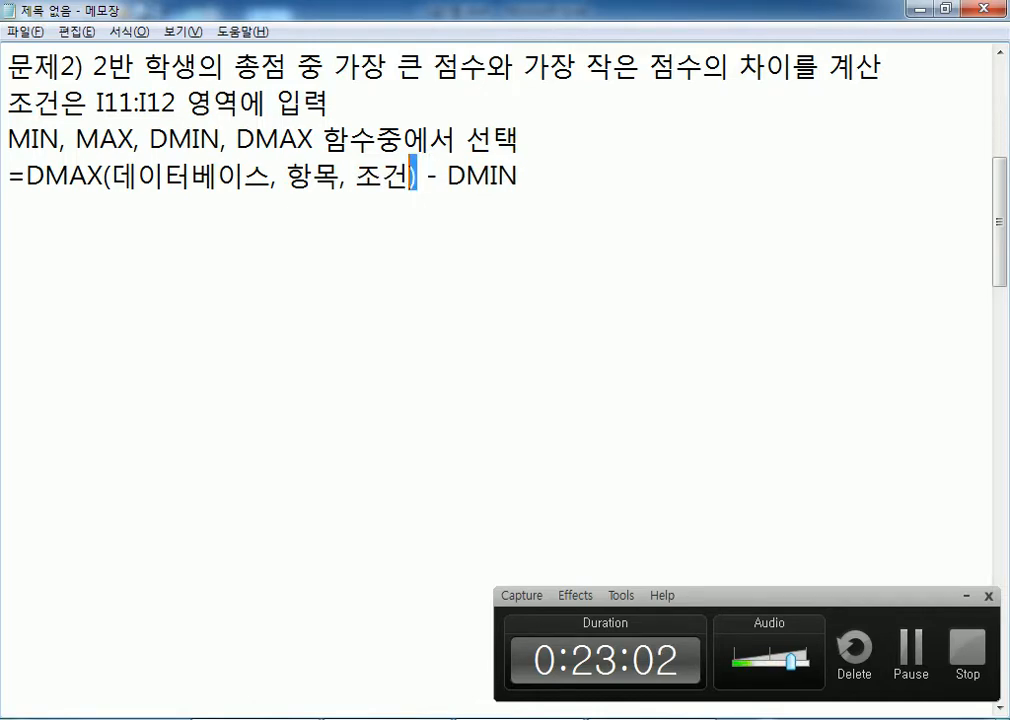
pyautogui.hotkey('shift', 'Left')
pyautogui.hotkey('shift', 'Left')
pyautogui.hotkey('shift', 'Left')
pyautogui.hotkey('shift', 'Left')
pyautogui.hotkey('shift', 'Left')
pyautogui.hotkey('shift', 'Left')
pyautogui.hotkey('shift', 'Left')
pyautogui.hotkey('shift', 'Right')
pyautogui.hotkey('shift', 'Right')
pyautogui.hotkey('shift', 'Right')
pyautogui.hotkey('shift', 'Left')
pyautogui.hotkey('ctrl', 'c')
pyautogui.hotkey('ctrl', 'End')
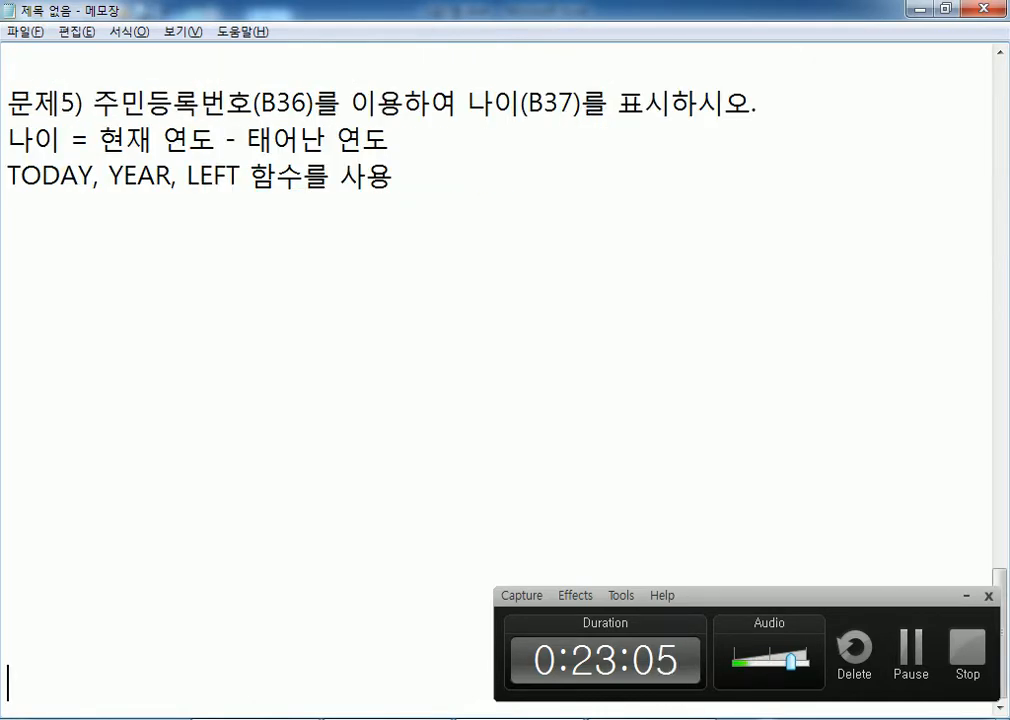
pyautogui.scroll(10, 219, 213)
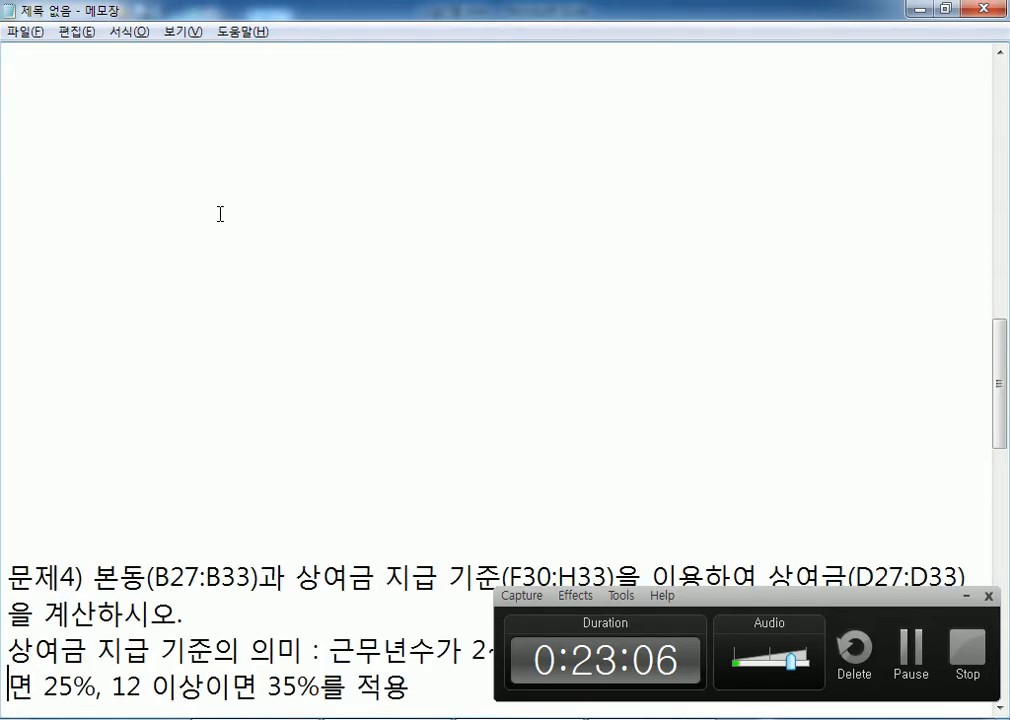
pyautogui.scroll(10, 219, 213)
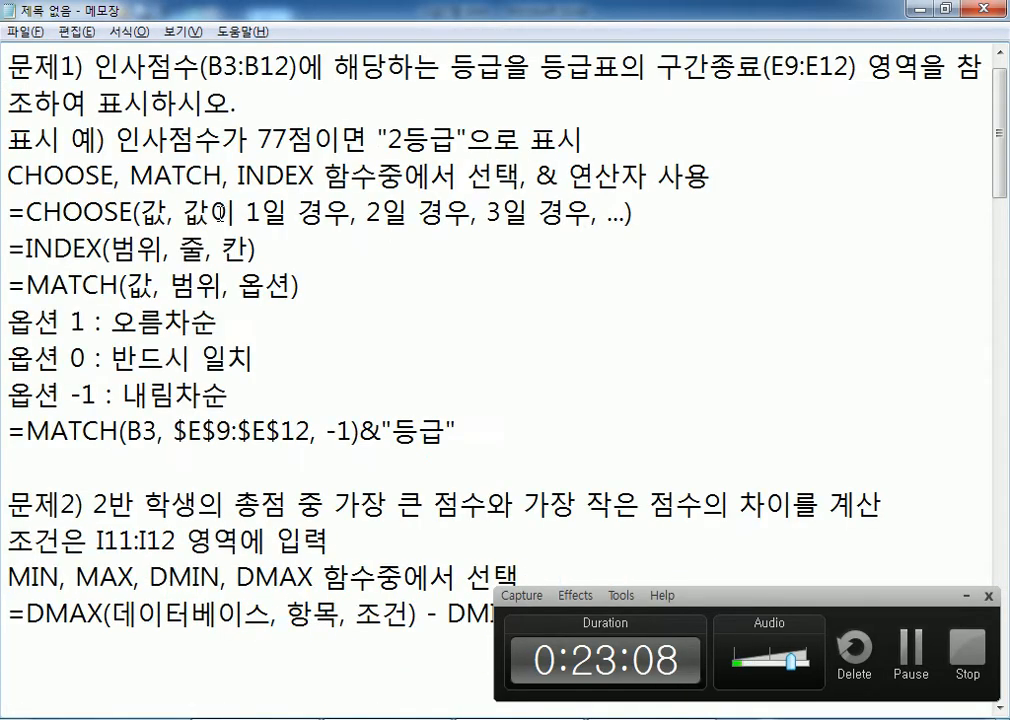
pyautogui.scroll(-5, 219, 213)
pyautogui.scroll(1, 295, 180)
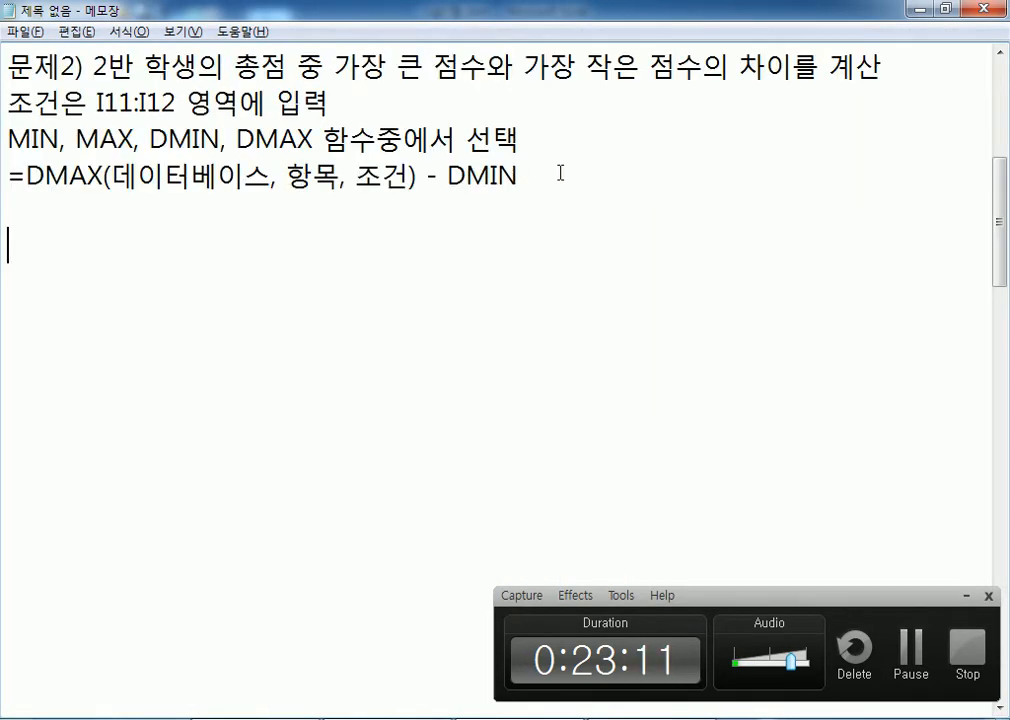
pyautogui.click(593, 172)
pyautogui.hotkey('ctrl', 'v')
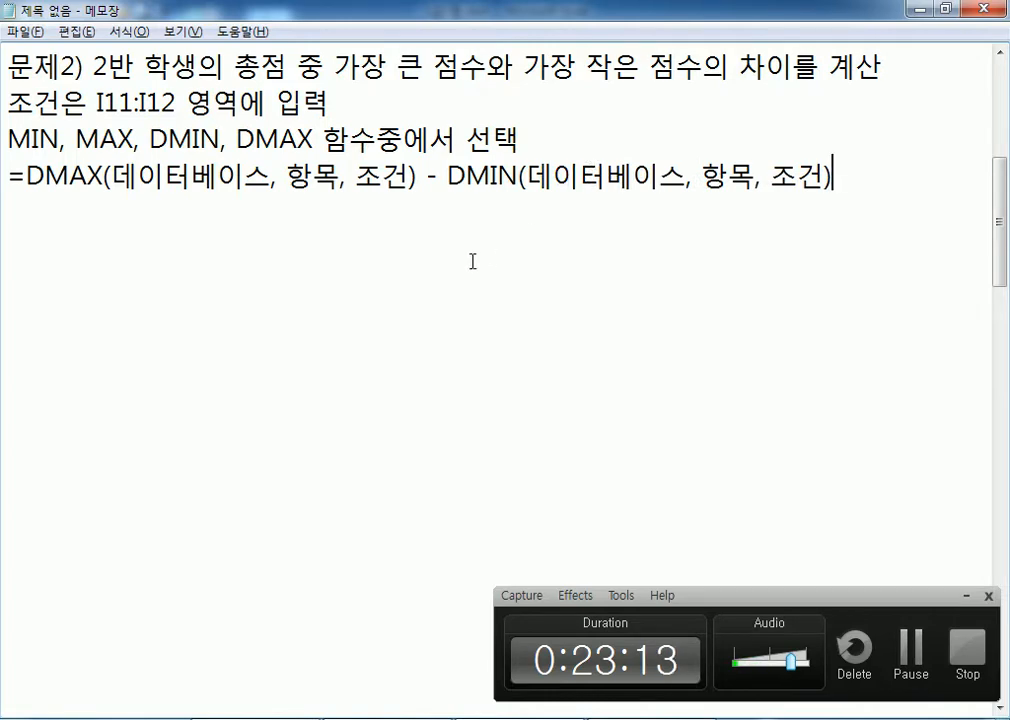
pyautogui.press('Return')
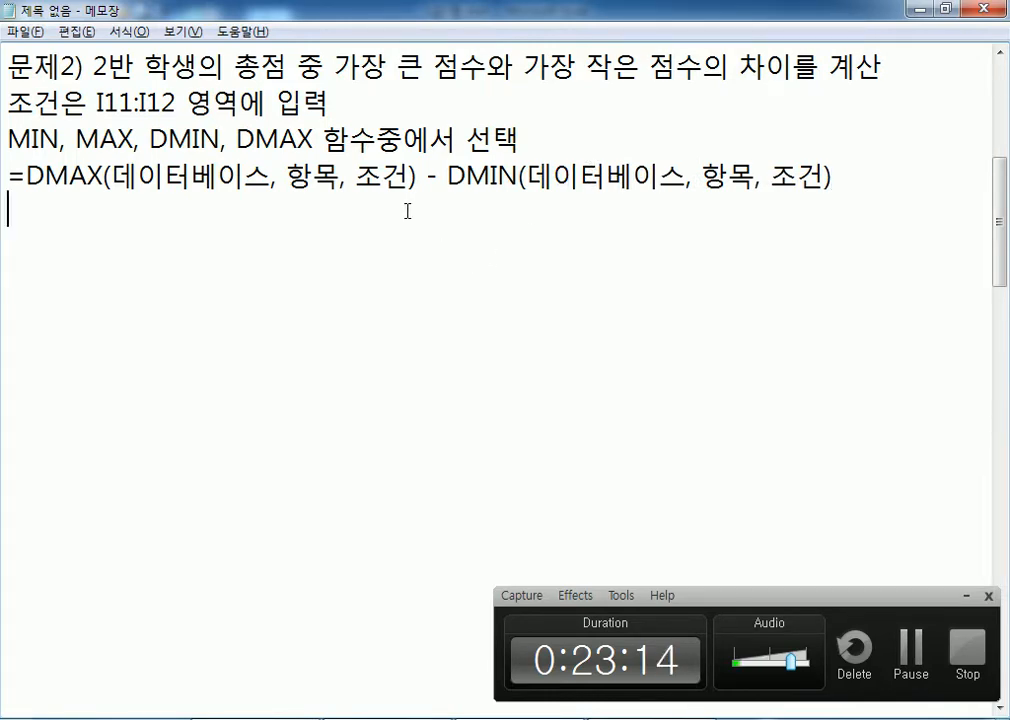
# Check the I11:I12 condition in the 문제2 text, then switch to Excel and examine 표2's data range, 총점 field and criteria cells
pyautogui.moveTo(88, 102); pyautogui.dragTo(185, 102)
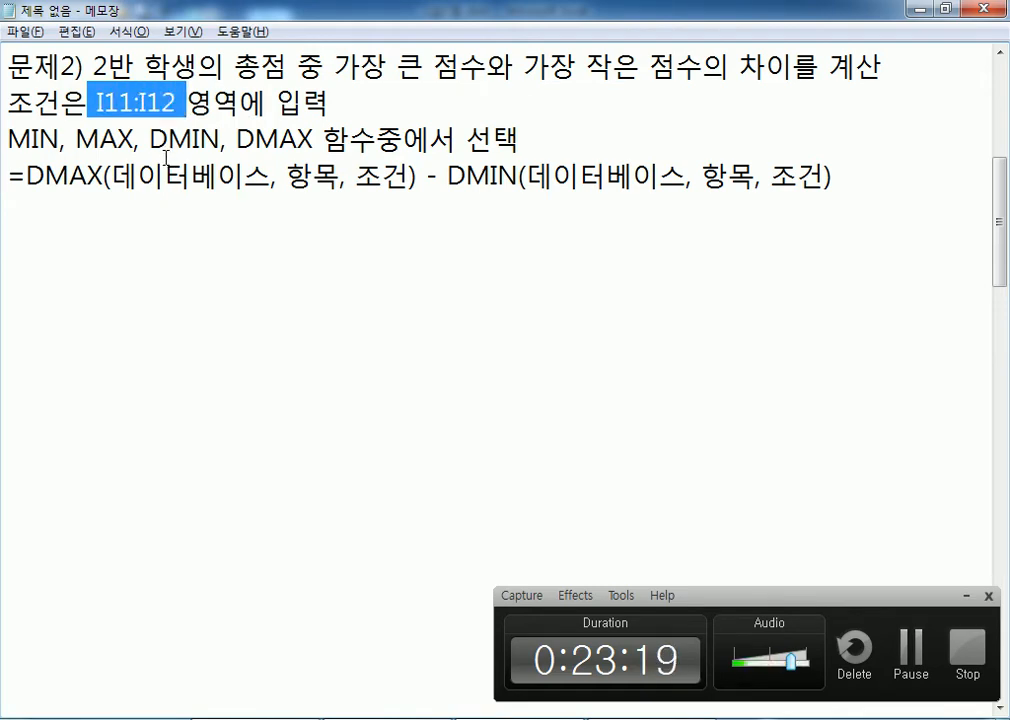
pyautogui.click(134, 175)
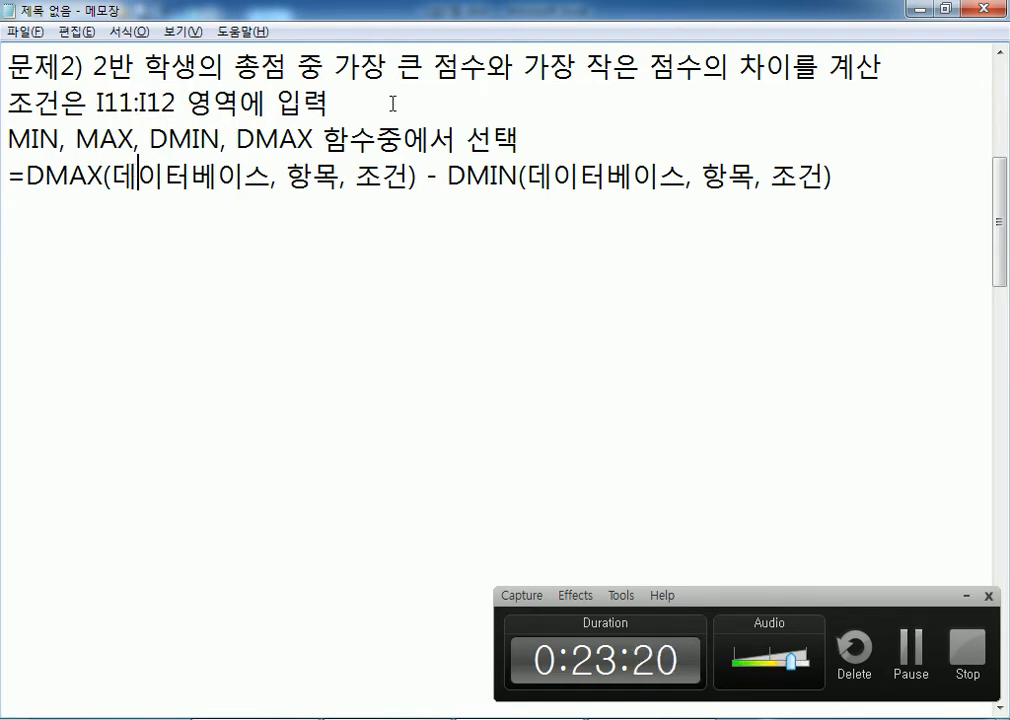
pyautogui.hotkey('alt', 'Tab')
pyautogui.moveTo(363, 155); pyautogui.dragTo(545, 346)
pyautogui.moveTo(458, 405); pyautogui.dragTo(463, 426)
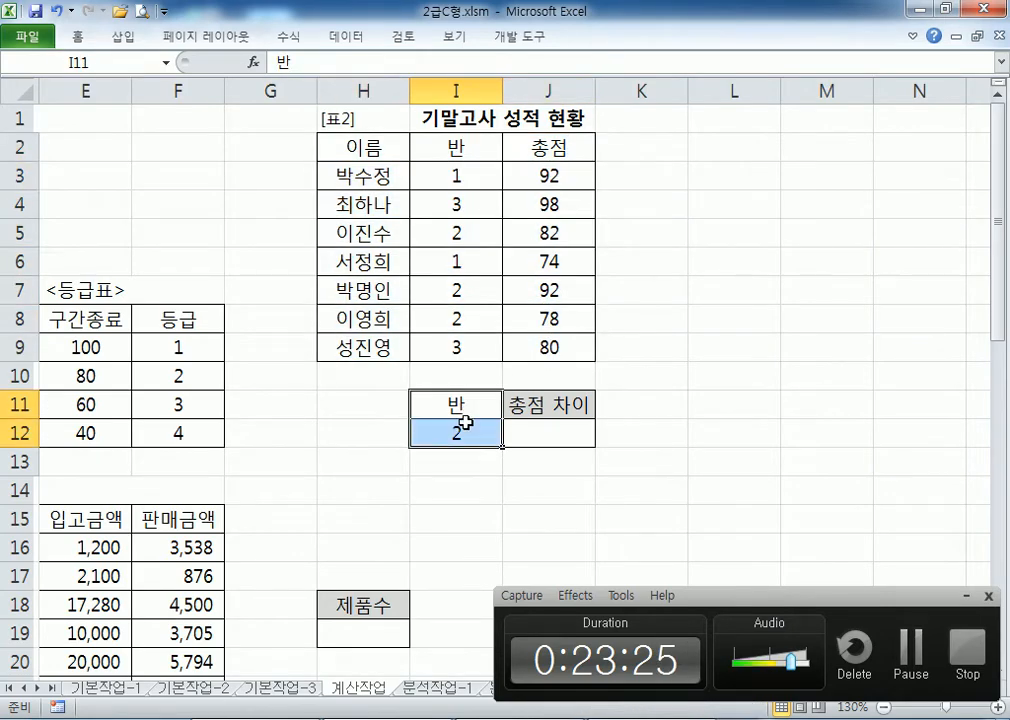
pyautogui.click(556, 150)
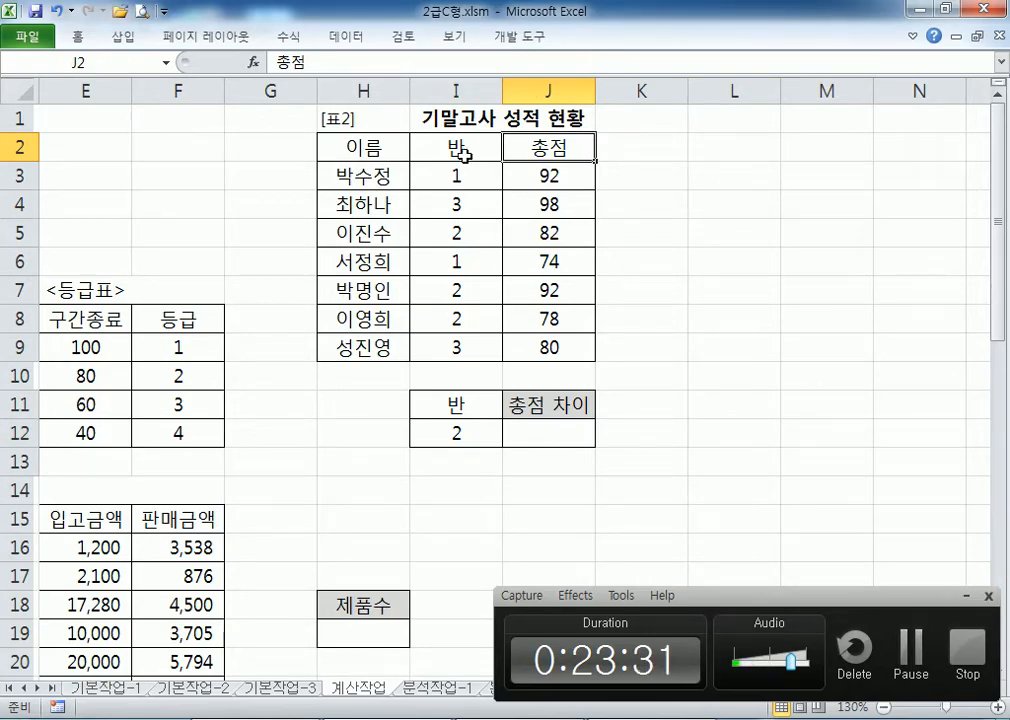
pyautogui.moveTo(383, 147); pyautogui.dragTo(543, 346)
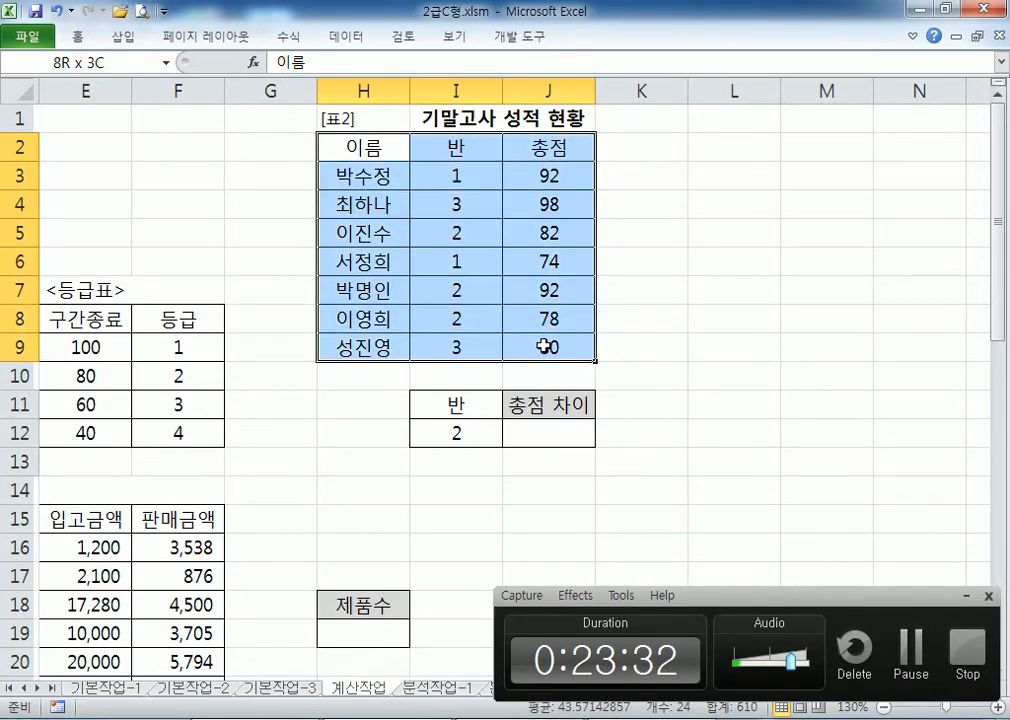
pyautogui.click(656, 184)
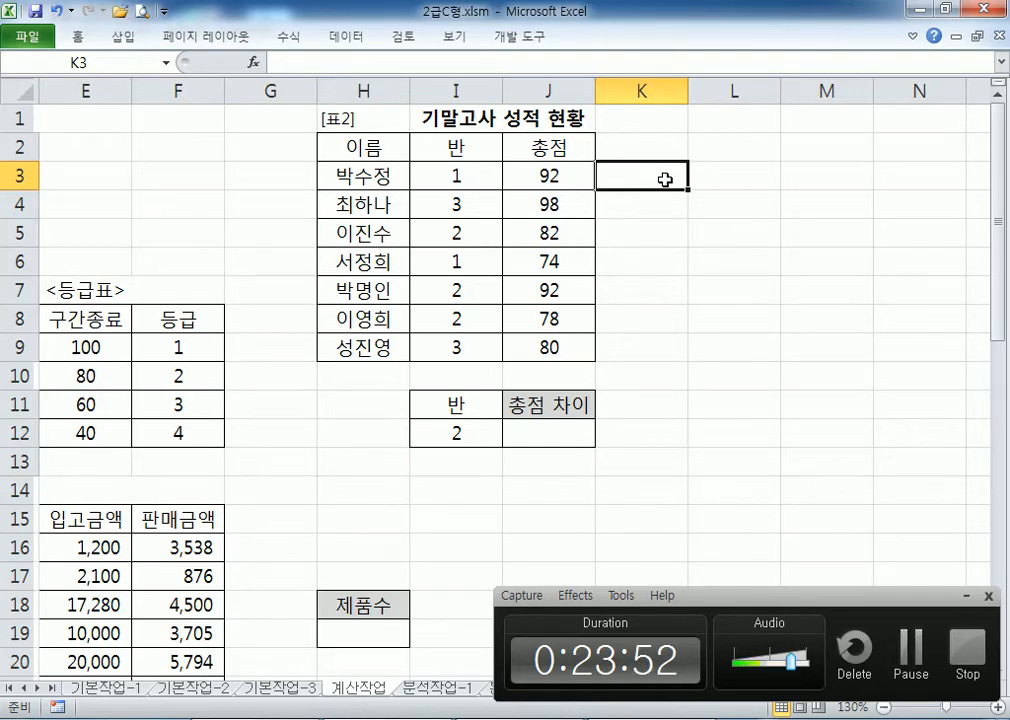
# Enter =DMAX(H2:J9,J2,I11:I12) in the 총점 차이 result cell J12
pyautogui.click(589, 424)
pyautogui.write('=ㅇ')
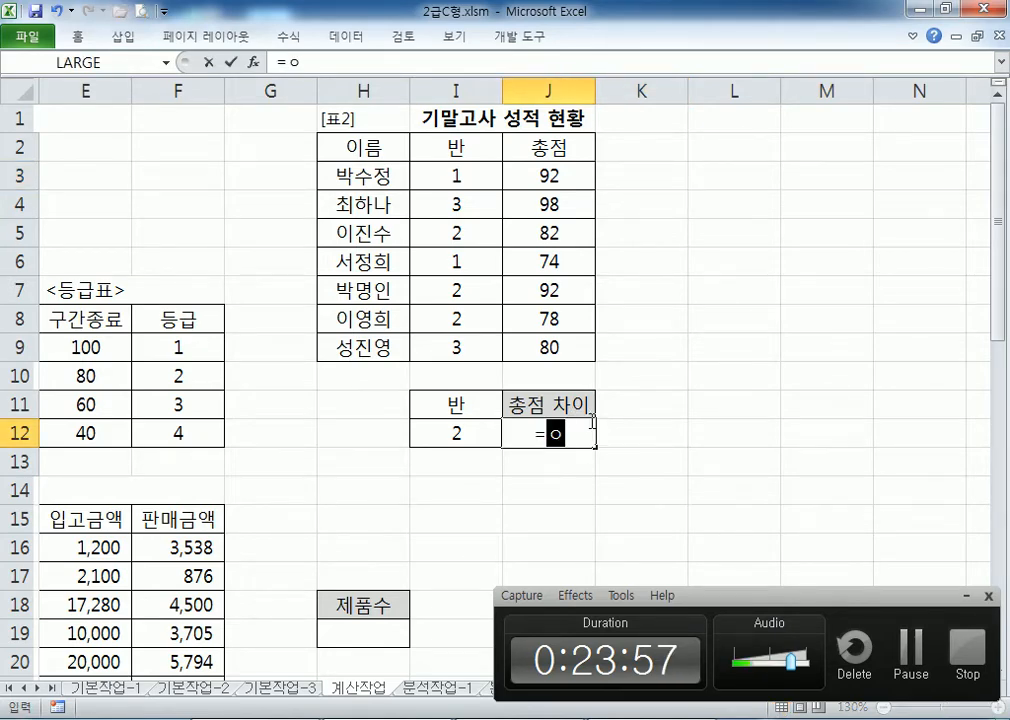
pyautogui.press('BackSpace')
pyautogui.write('DMAX(')
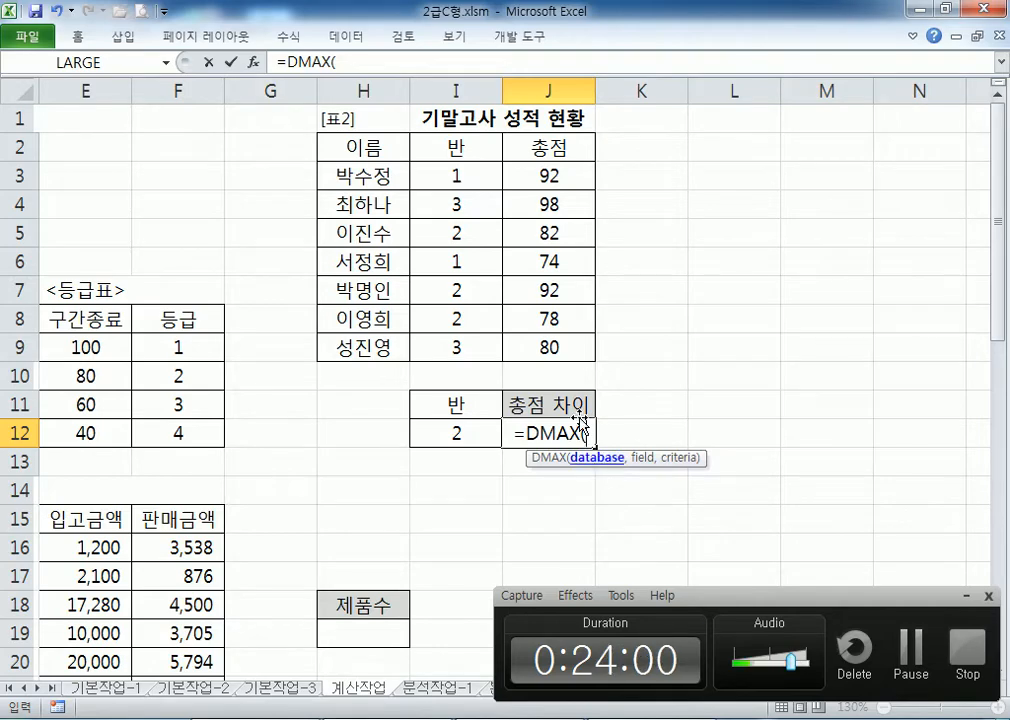
pyautogui.moveTo(362, 152); pyautogui.dragTo(586, 352)
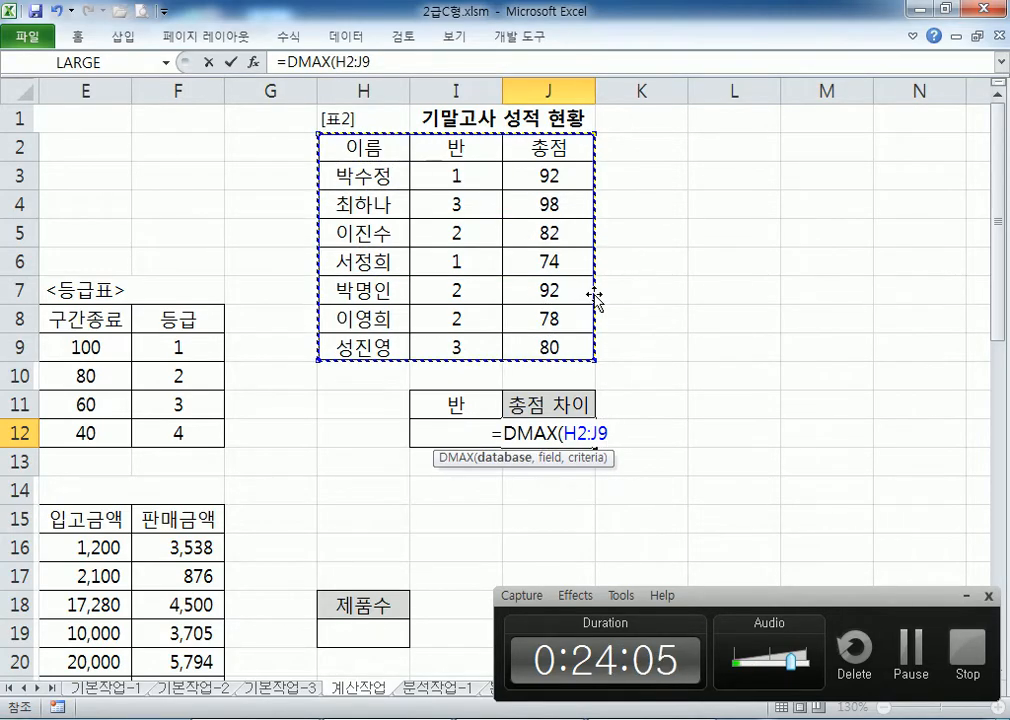
pyautogui.write(',')
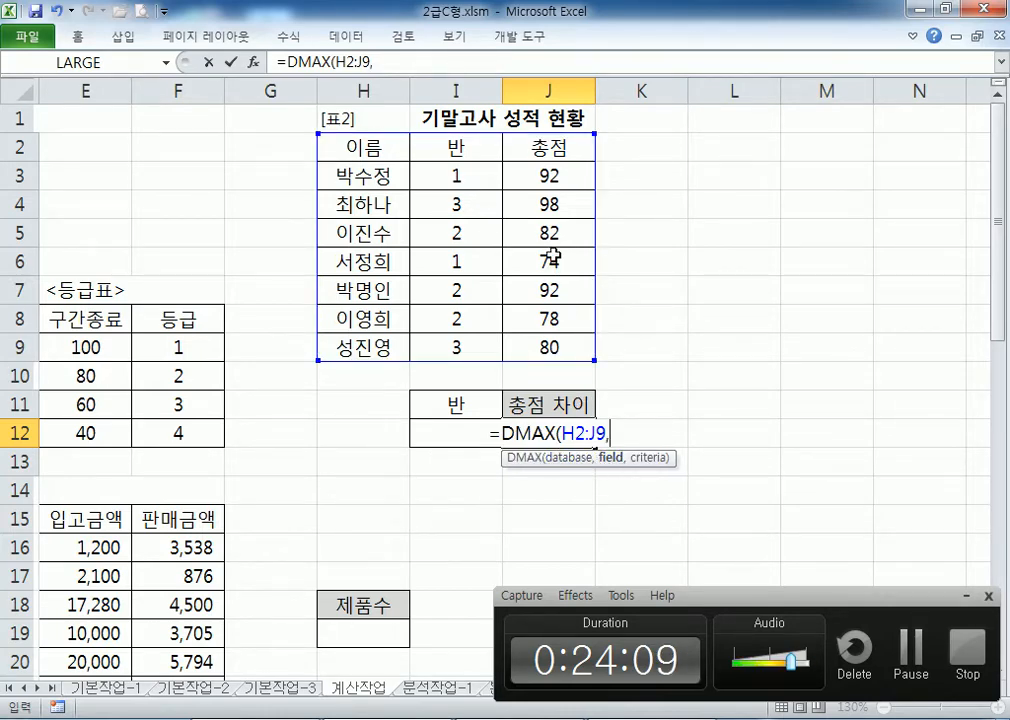
pyautogui.click(541, 147)
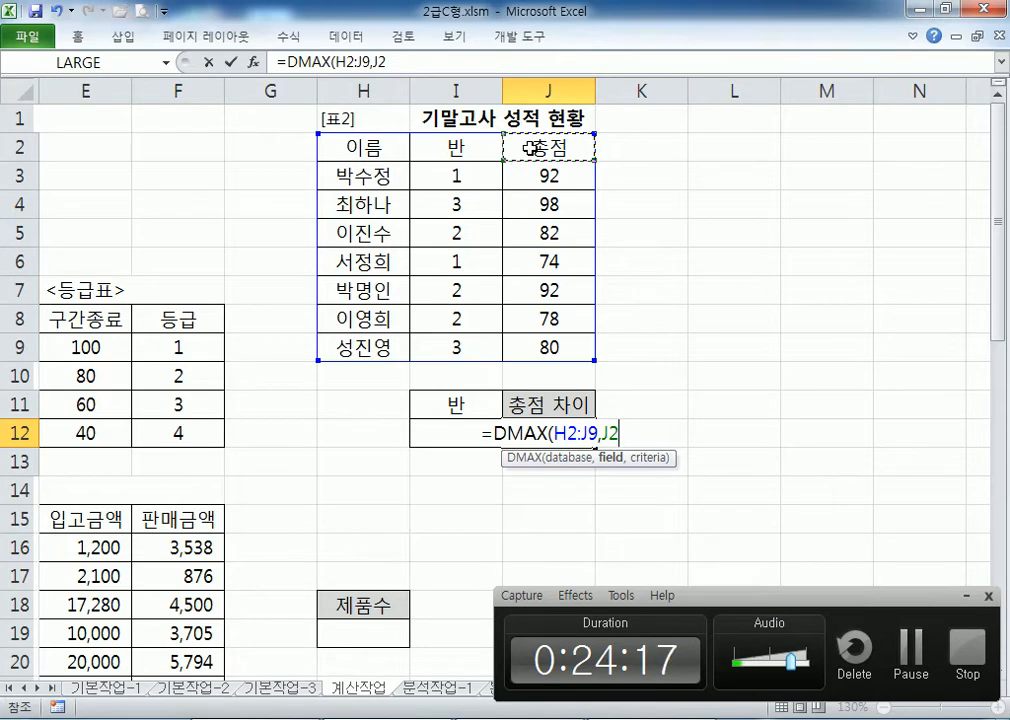
pyautogui.write(',')
pyautogui.moveTo(442, 400); pyautogui.dragTo(440, 429)
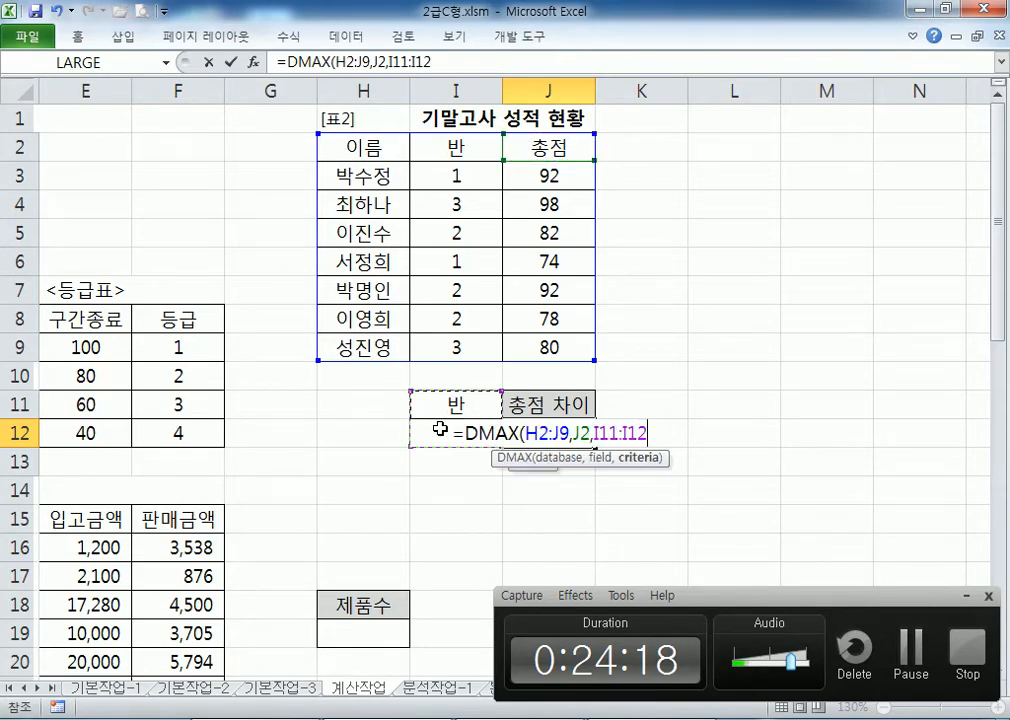
pyautogui.press('Return')
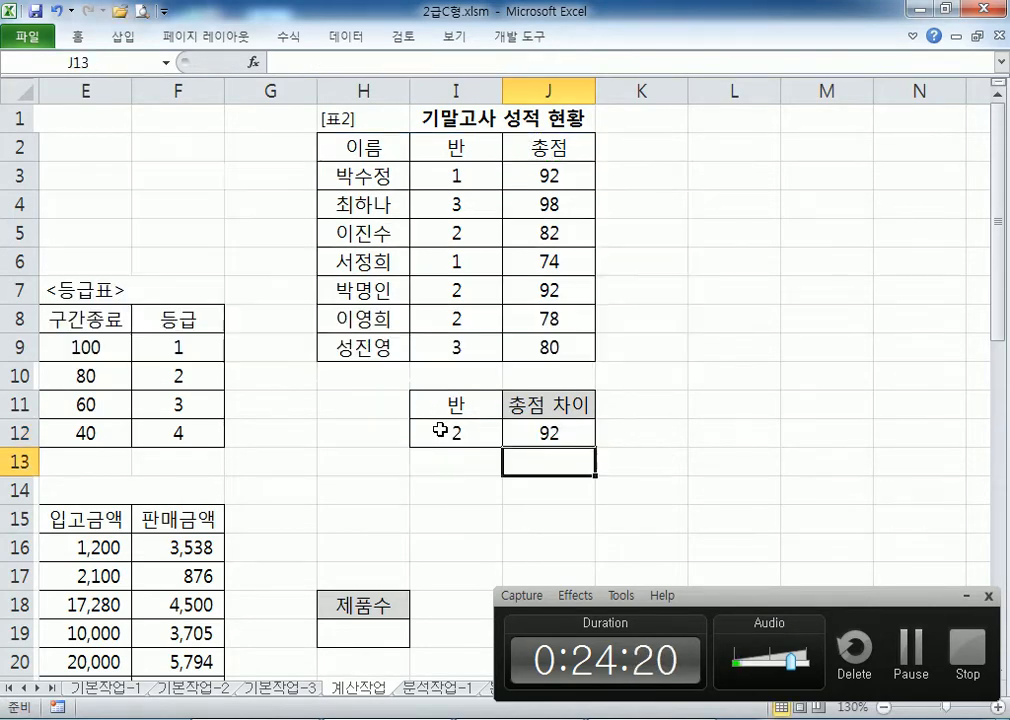
# Copy the J12 formula into Notepad on the line below the outline and add a space after each comma
pyautogui.click(548, 436)
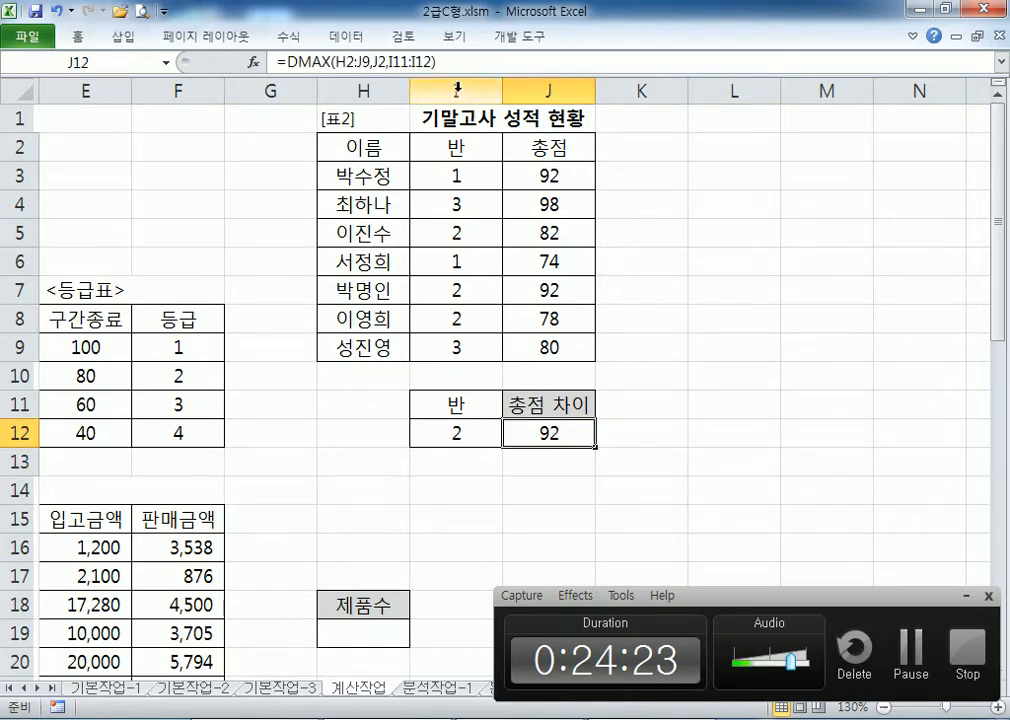
pyautogui.moveTo(446, 62); pyautogui.dragTo(232, 76)
pyautogui.hotkey('ctrl', 'c')
pyautogui.hotkey('alt', 'Tab')
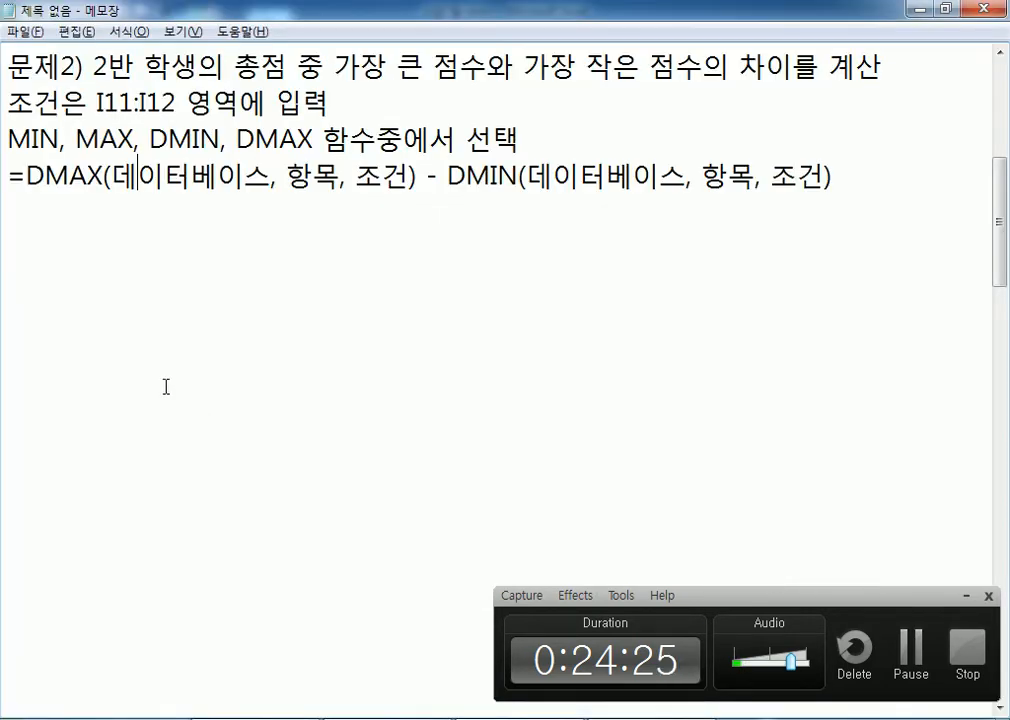
pyautogui.hotkey('ctrl', 'v')
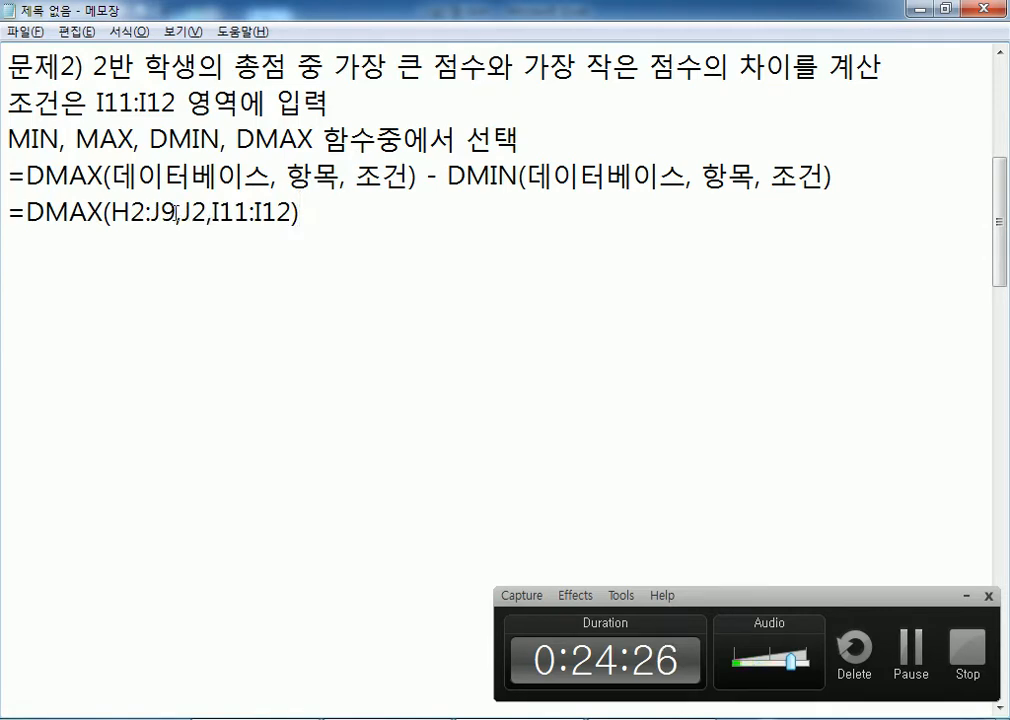
pyautogui.click(182, 212)
pyautogui.click(210, 212)
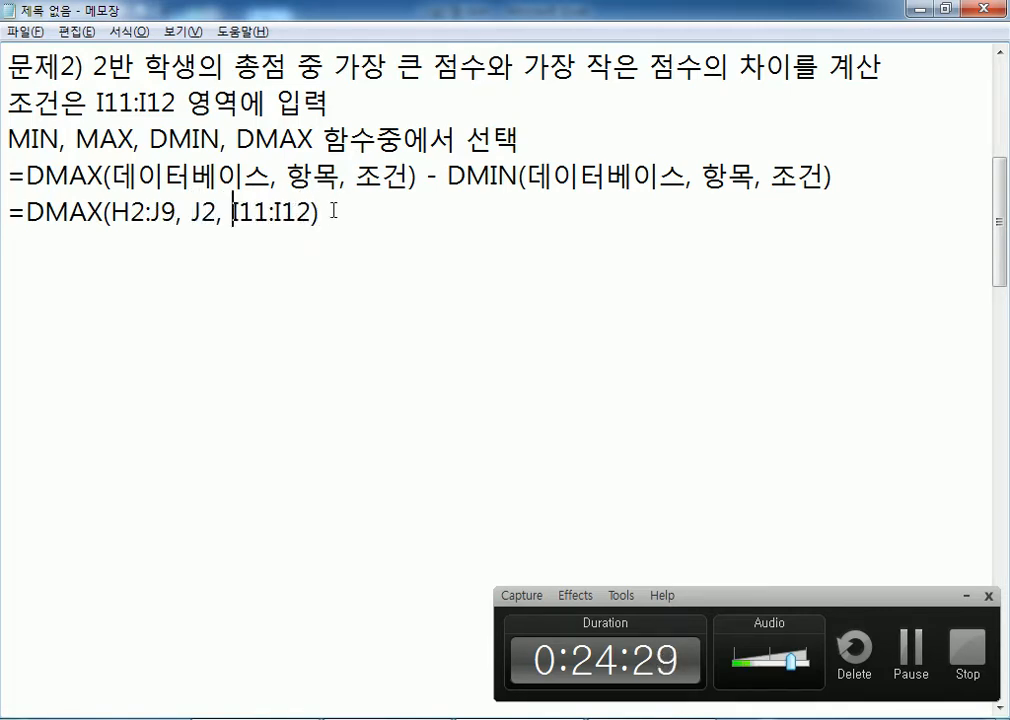
# Append a minus sign and a copy of DMAX(H2:J9, J2, I11:I12) to the pasted formula
pyautogui.click(359, 213)
pyautogui.moveTo(318, 212); pyautogui.dragTo(30, 213)
pyautogui.hotkey('ctrl', 'c')
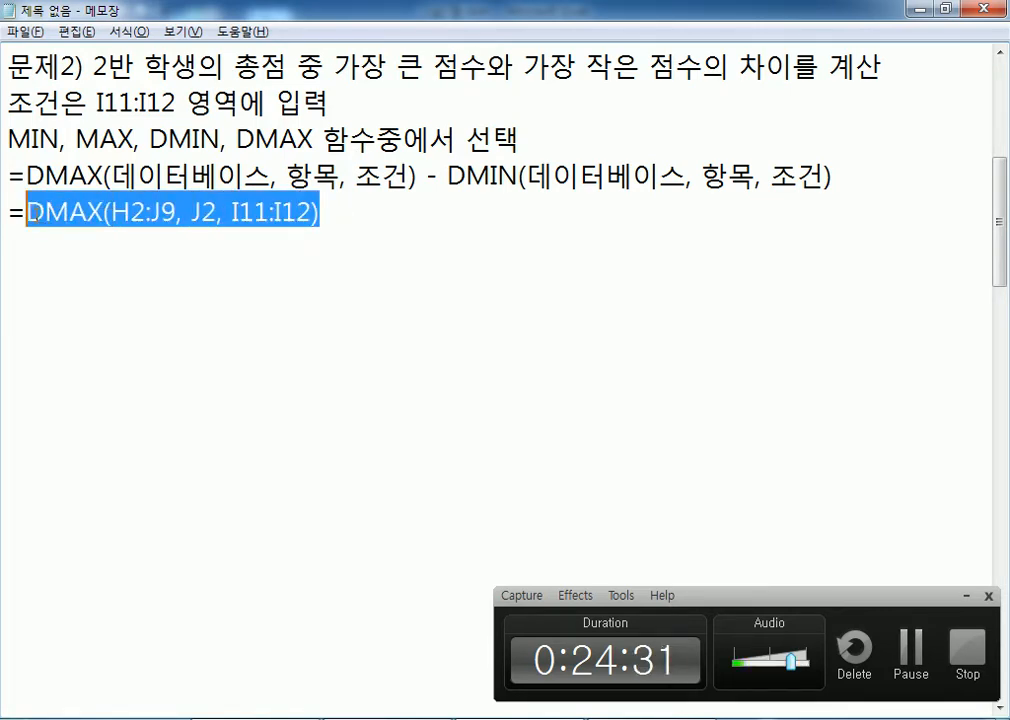
pyautogui.click(361, 209)
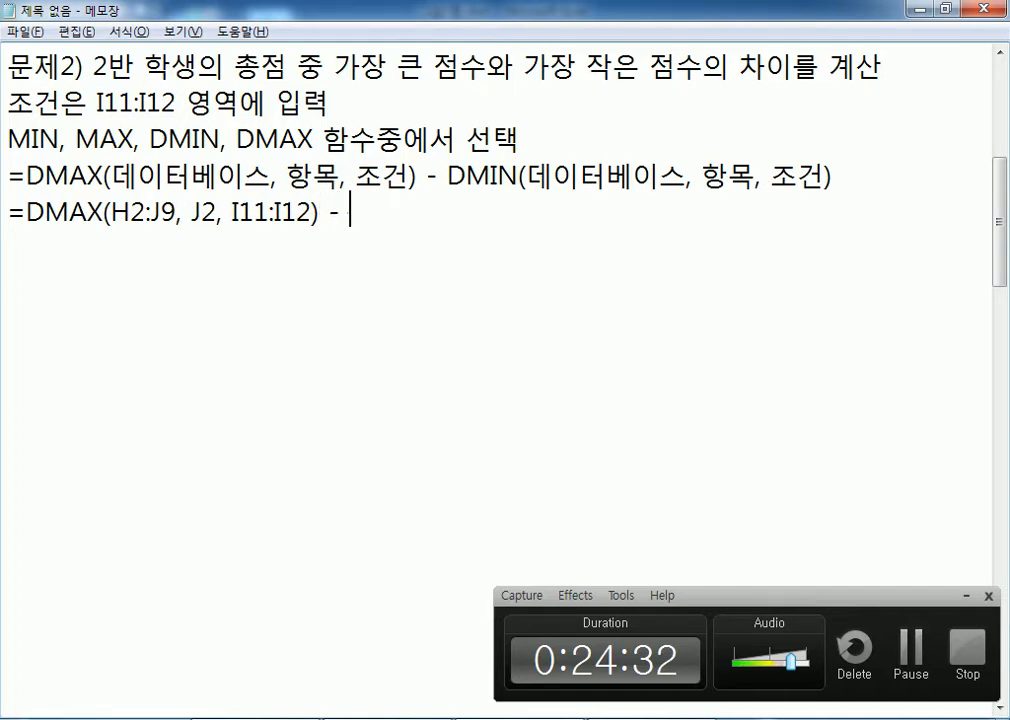
pyautogui.hotkey('ctrl', 'v')
# Change the second function name in the formula to DMIN
pyautogui.press('Left')
pyautogui.press('Left')
pyautogui.press('Left')
pyautogui.press('Left')
pyautogui.press('Left')
pyautogui.press('Left')
pyautogui.press('Left')
pyautogui.press('Left')
pyautogui.press('Left')
pyautogui.press('Left')
pyautogui.press('Left')
pyautogui.press('Left')
pyautogui.press('Left')
pyautogui.press('Left')
pyautogui.press('Left')
pyautogui.press('Left')
pyautogui.press('Left')
pyautogui.press('Left')
pyautogui.press('Left')
pyautogui.press('Left')
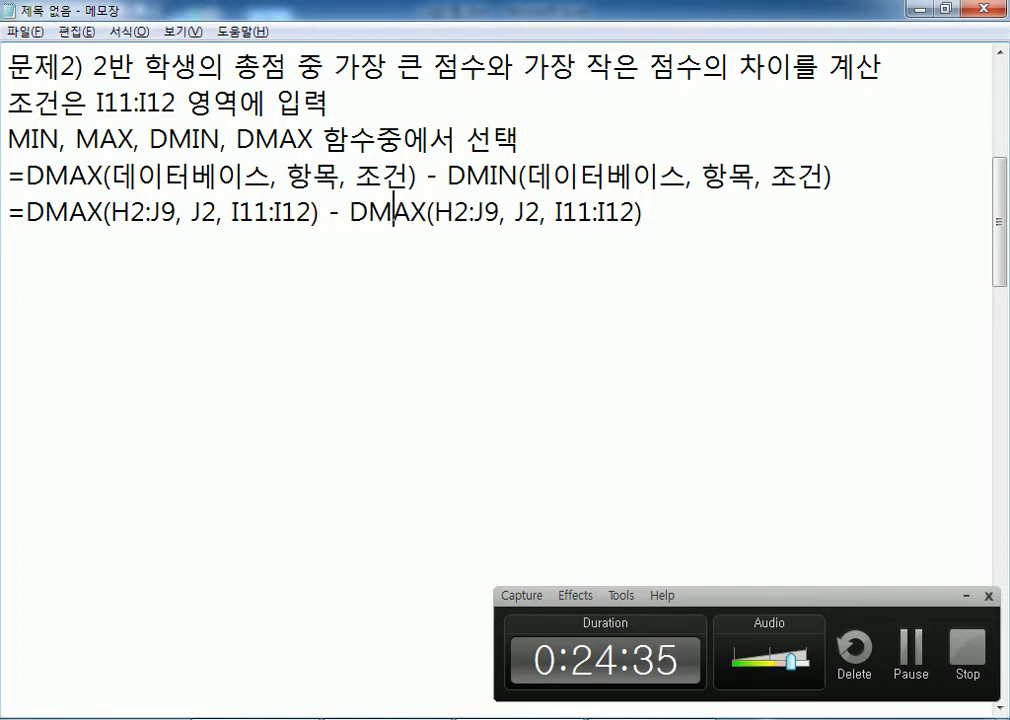
pyautogui.write('ㅑㅜ')
pyautogui.press('BackSpace')
pyautogui.press('BackSpace')
pyautogui.write('IN')
pyautogui.press('Delete')
pyautogui.press('Delete')
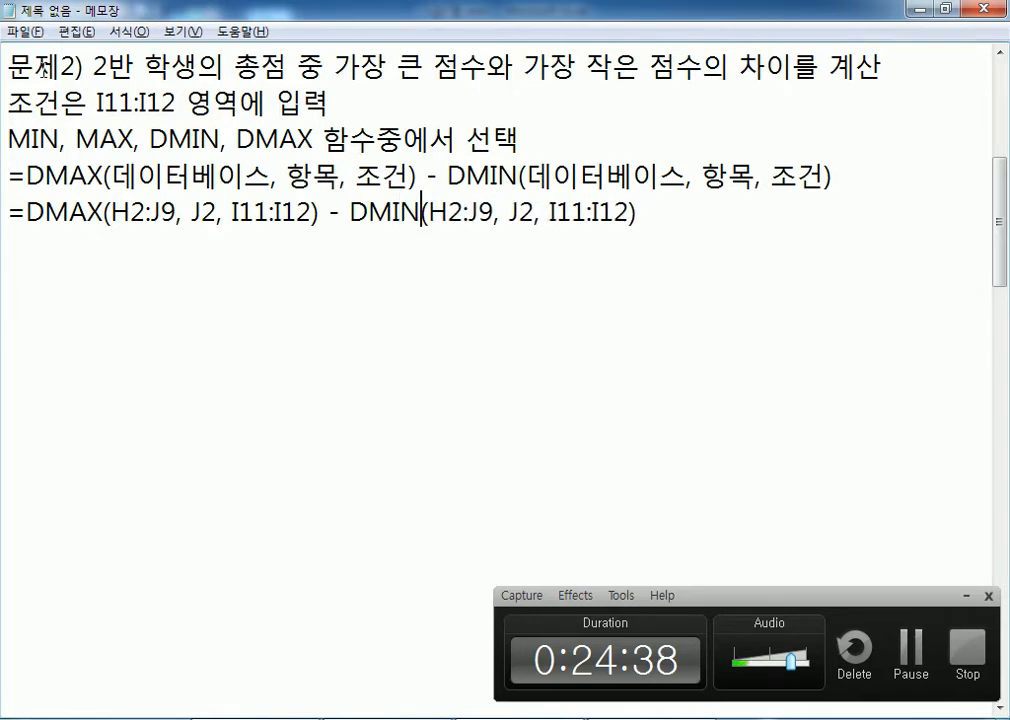
# Duplicate the =DMAX(H2:J9, J2, I11:I12) - DMIN(H2:J9, J2, I11:I12) formula onto the line below it in the notes
pyautogui.moveTo(318, 222); pyautogui.dragTo(13, 240)
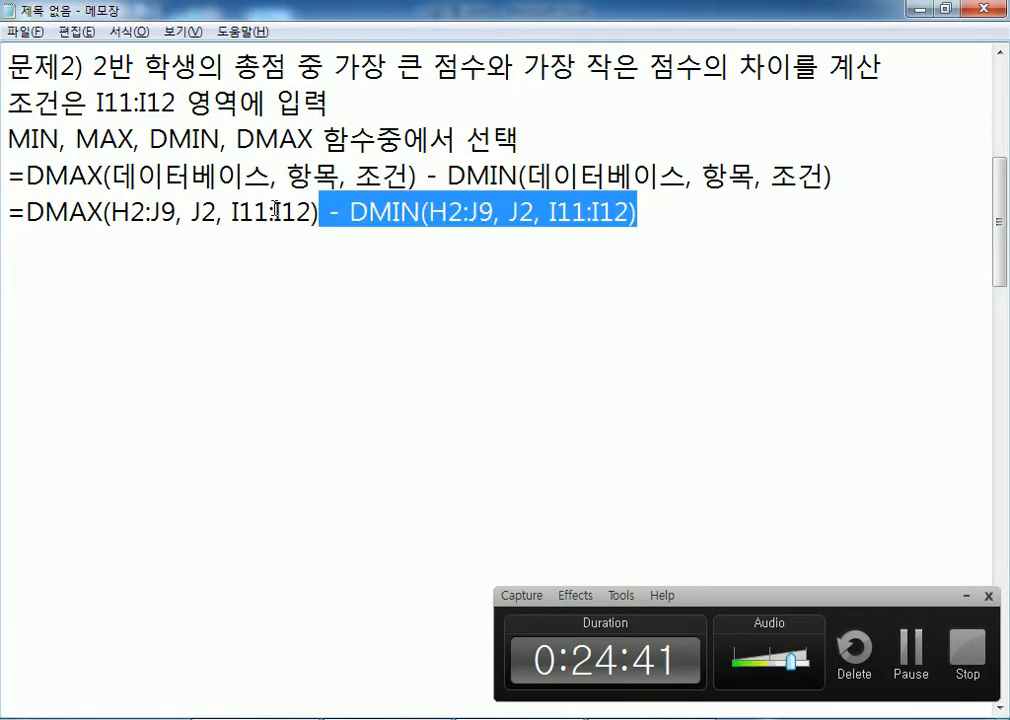
pyautogui.moveTo(297, 212); pyautogui.dragTo(75, 212)
pyautogui.moveTo(350, 212); pyautogui.dragTo(480, 212)
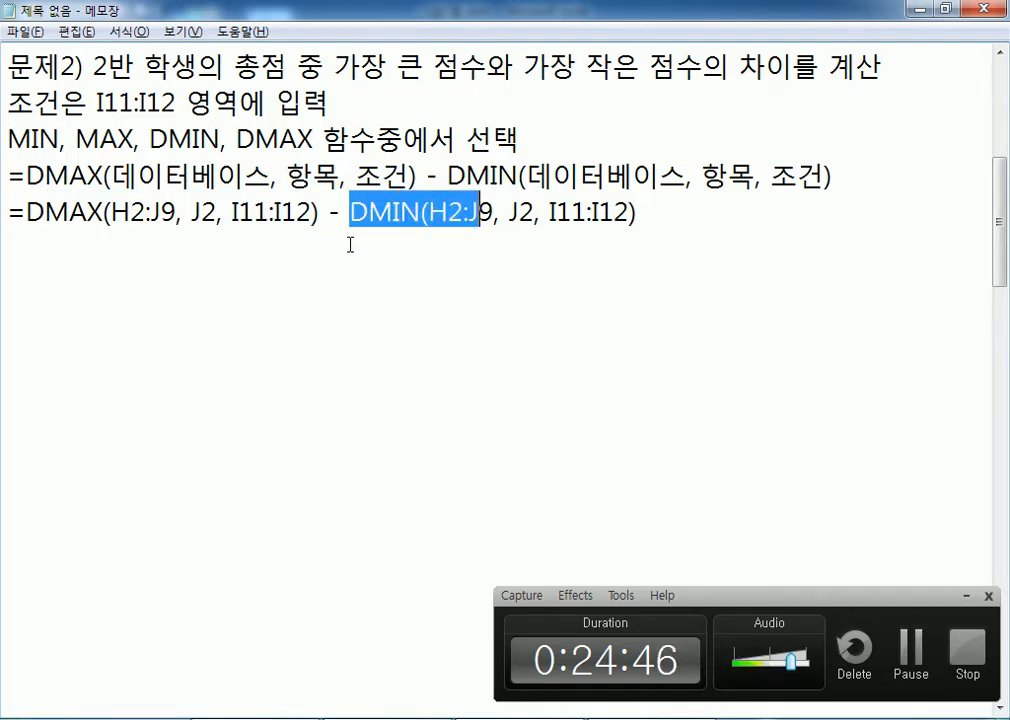
pyautogui.moveTo(14, 212); pyautogui.dragTo(9, 243)
pyautogui.hotkey('ctrl', 'c')
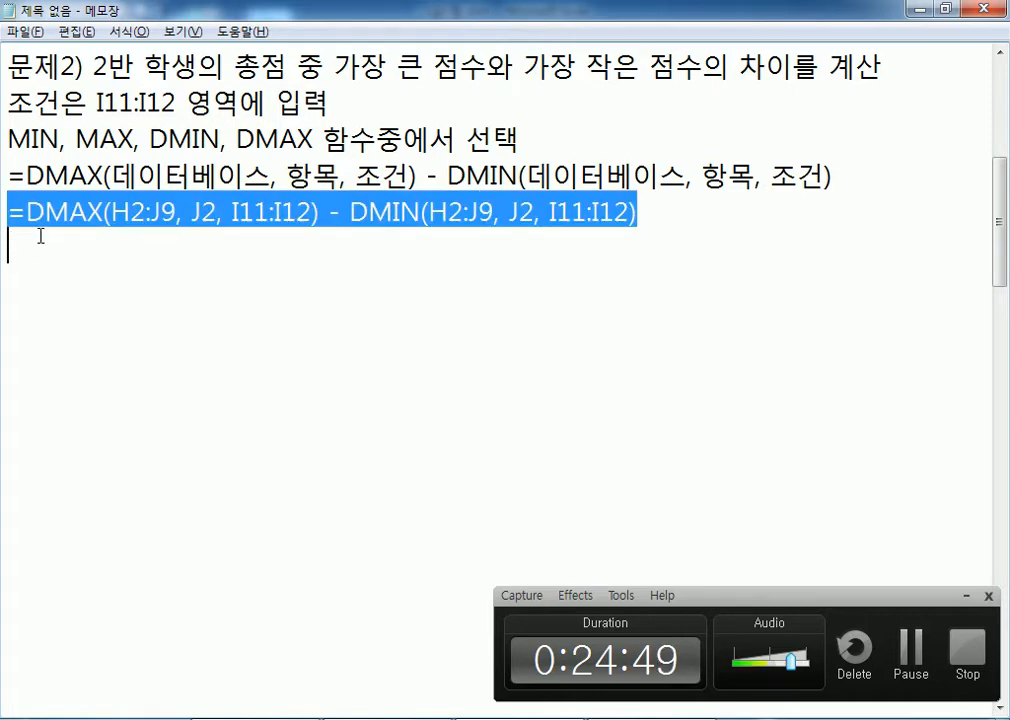
pyautogui.click(38, 238)
pyautogui.hotkey('ctrl', 'v')
# Replace the field argument J2 with 3 in both functions of the duplicated formula
pyautogui.doubleClick(203, 247)
pyautogui.write('3')
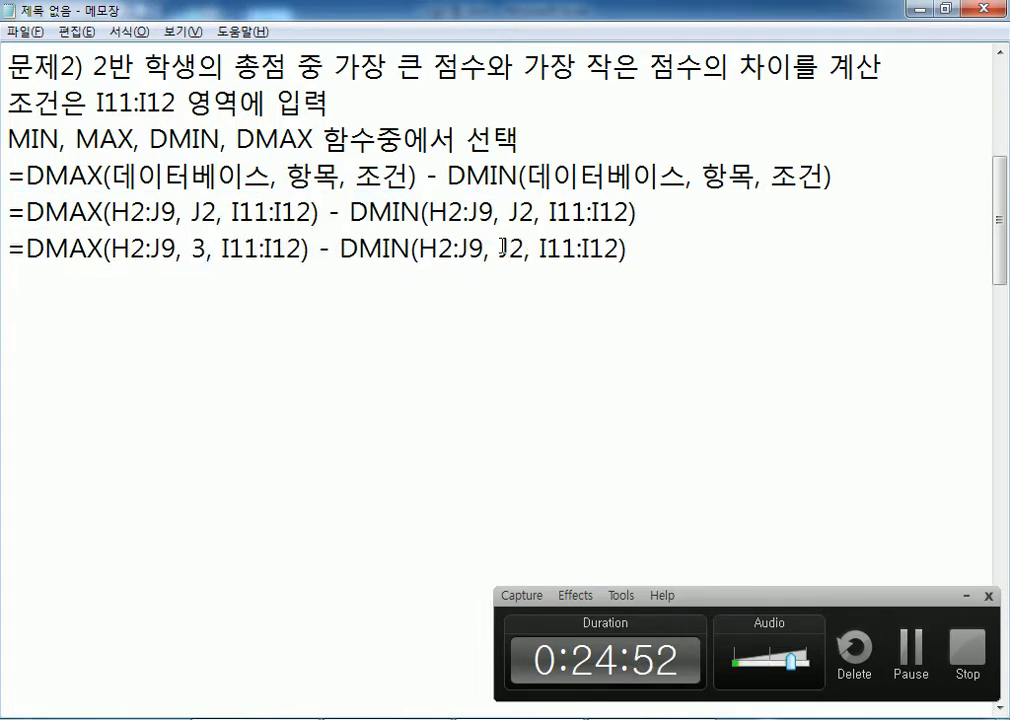
pyautogui.doubleClick(509, 247)
pyautogui.write('3')
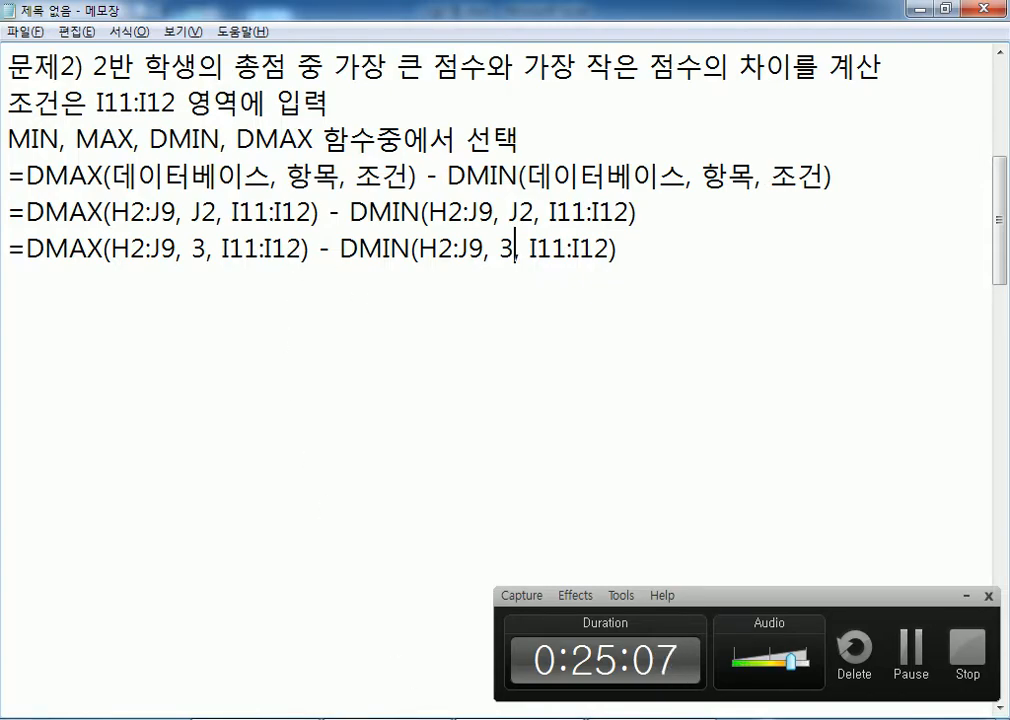
# Switch to Excel and complete the J12 formula by appending -DMIN(H2:J9,J2,I11:I12) to the DMAX part
pyautogui.hotkey('alt', 'Tab')
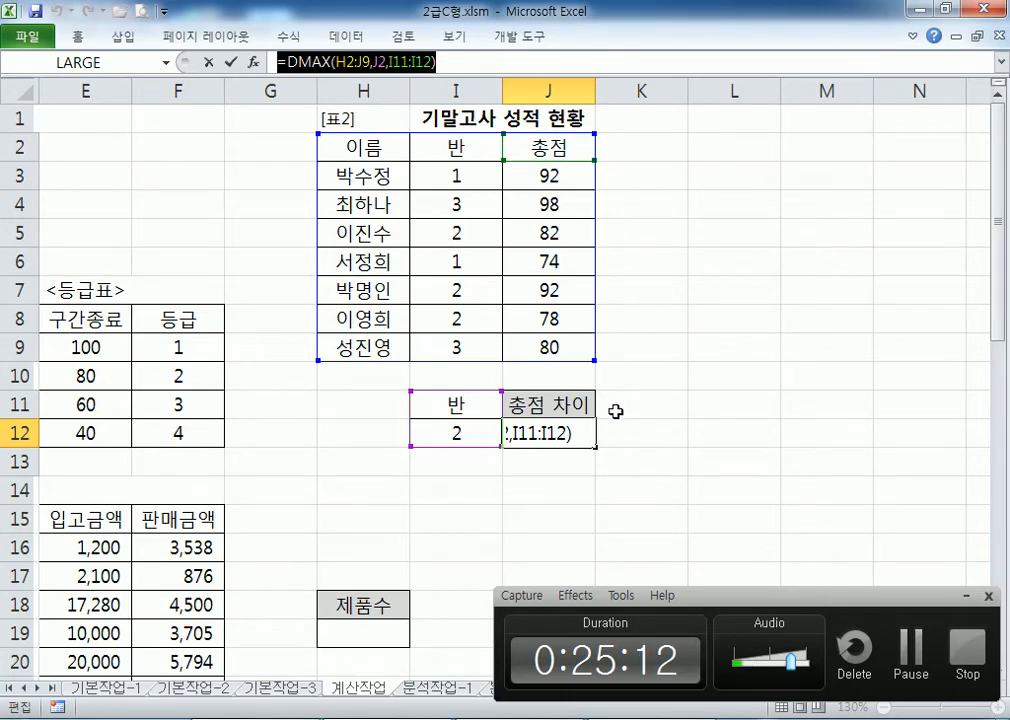
pyautogui.click(652, 438)
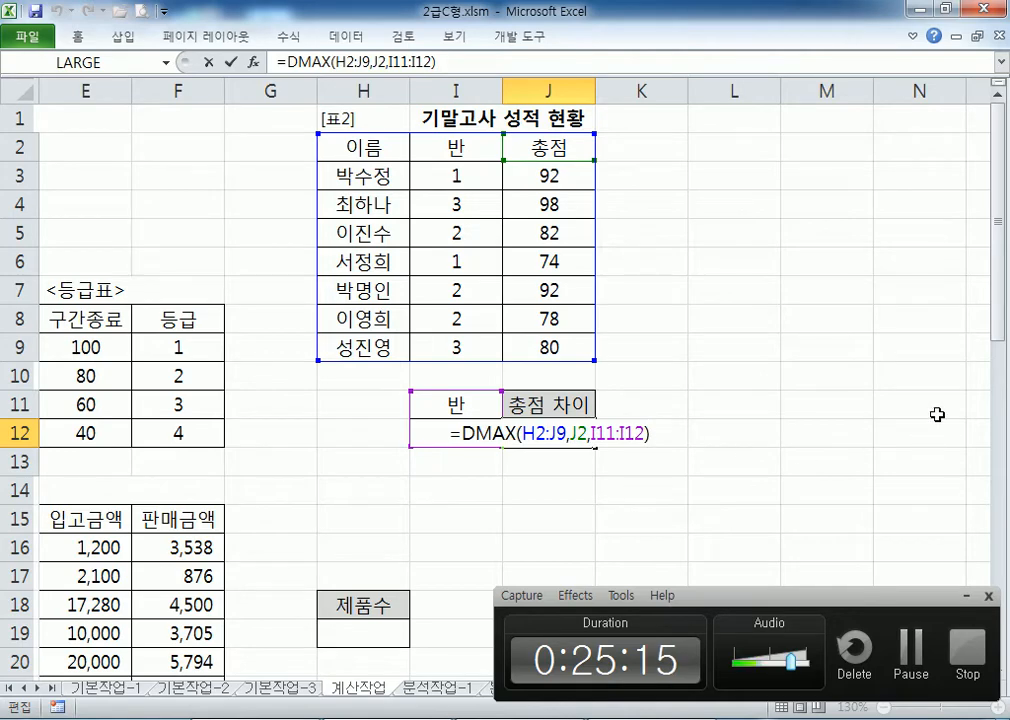
pyautogui.write('-DMIN(')
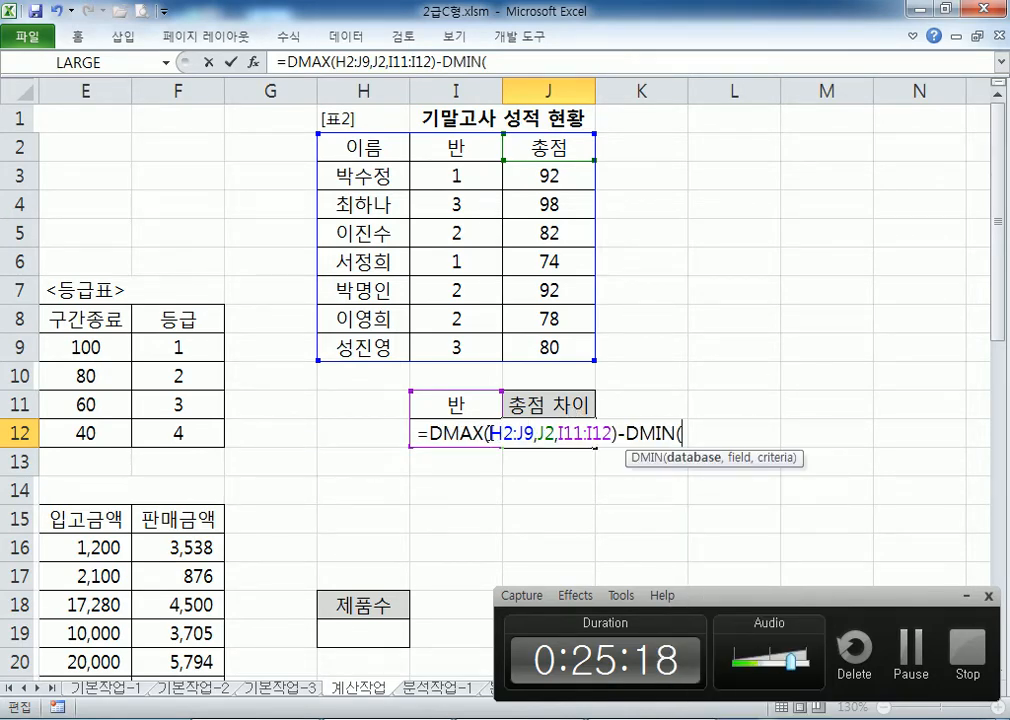
pyautogui.moveTo(489, 433); pyautogui.dragTo(612, 433)
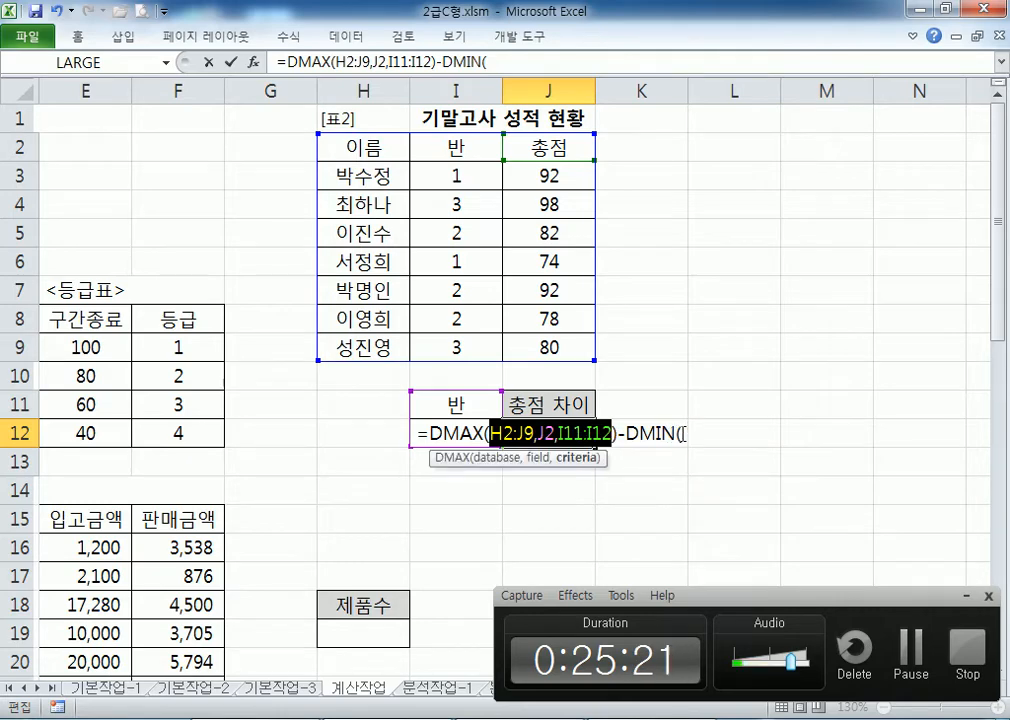
pyautogui.click(686, 432)
pyautogui.moveTo(385, 152); pyautogui.dragTo(558, 347)
pyautogui.write(',')
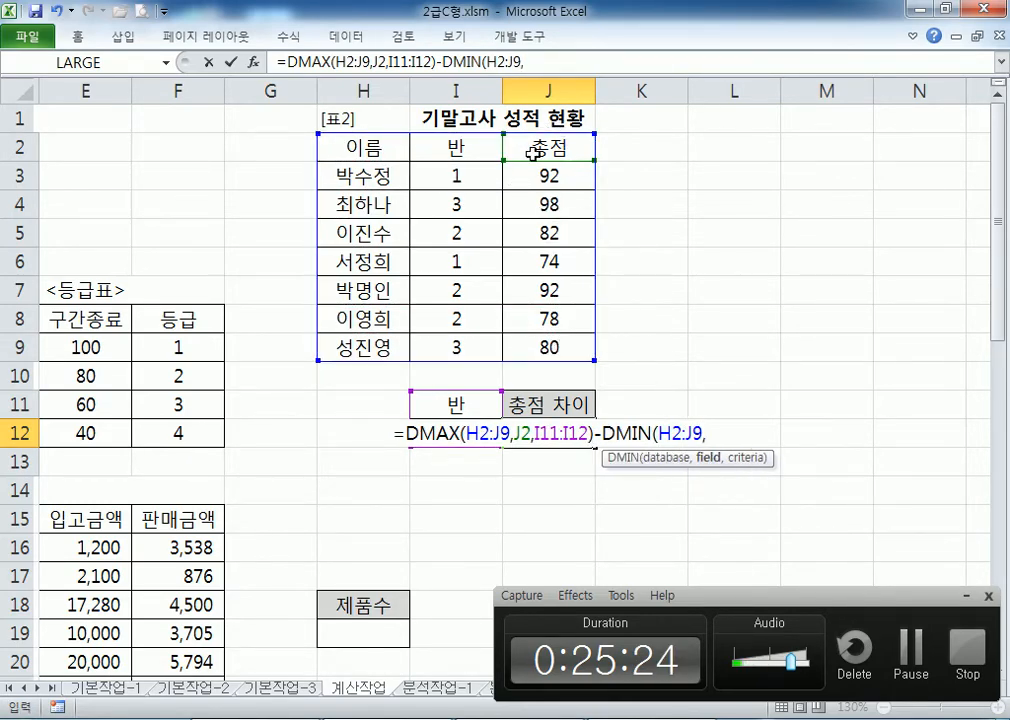
pyautogui.click(533, 151)
pyautogui.write(',')
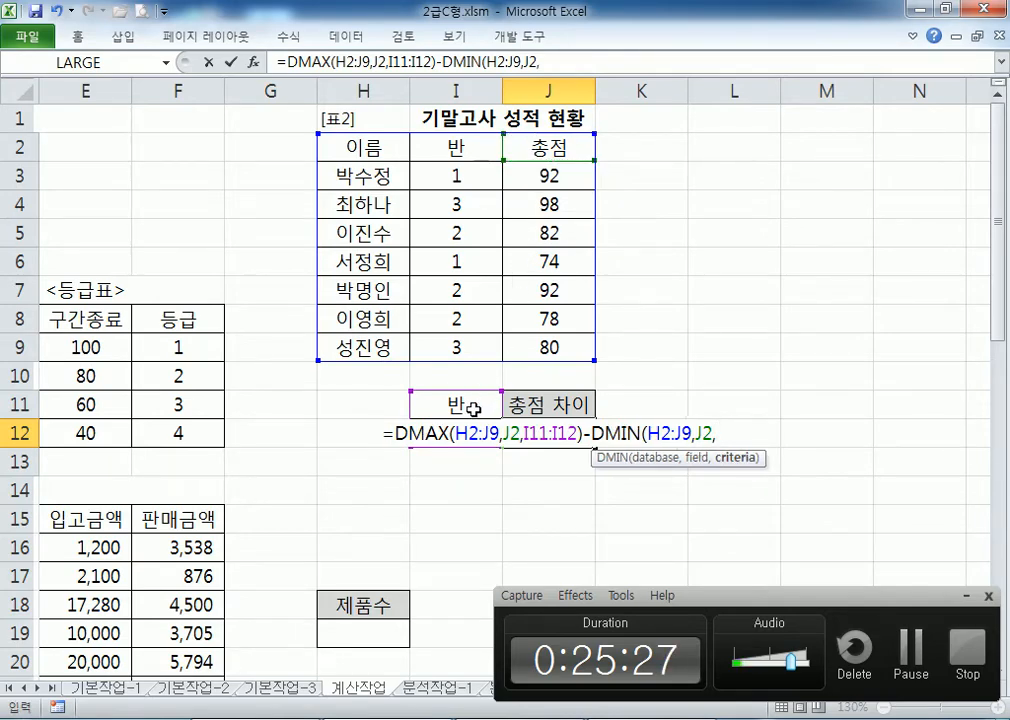
pyautogui.moveTo(447, 404); pyautogui.dragTo(684, 432)
pyautogui.write(')')
pyautogui.press('Return')
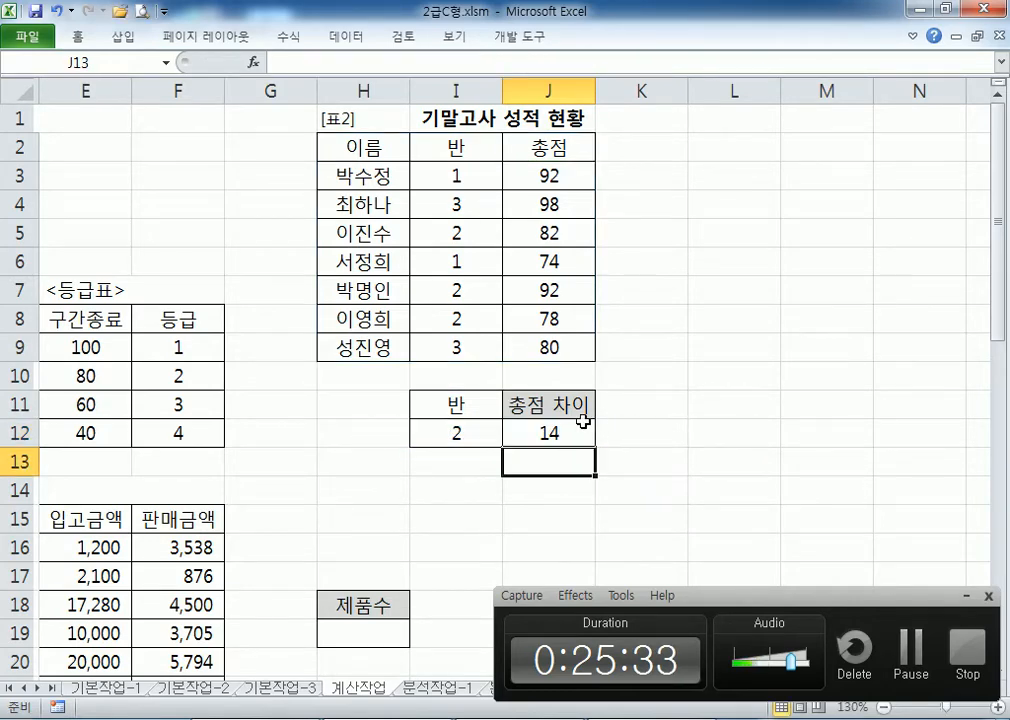
# Select the total scores in J4 and J6 together to compare them with the J12 result
pyautogui.click(660, 203)
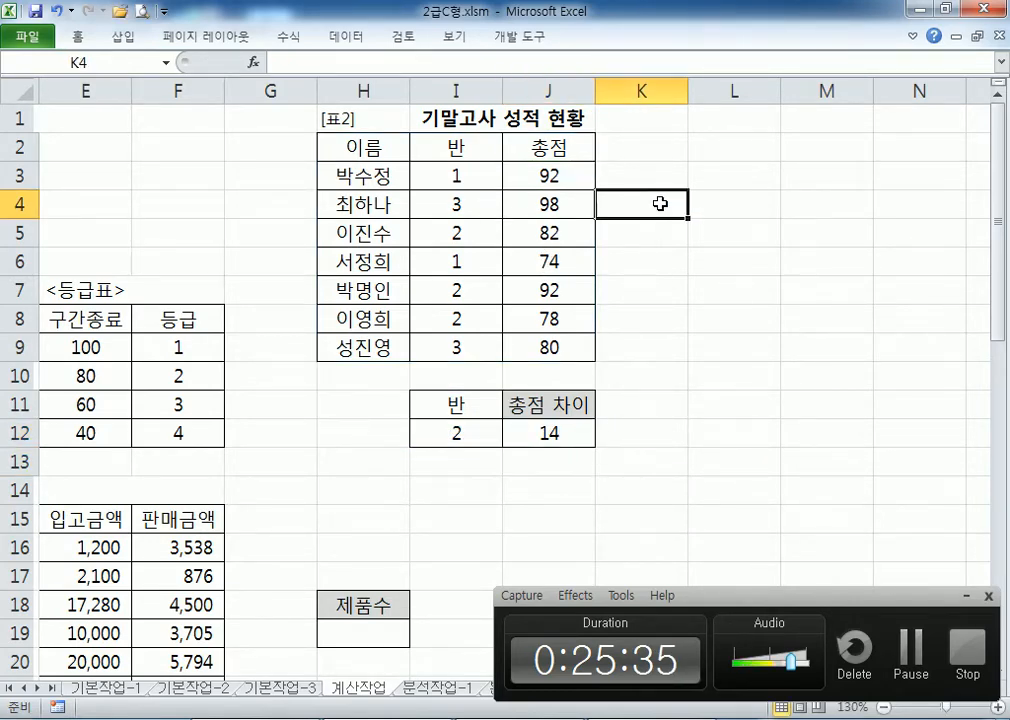
pyautogui.click(568, 203)
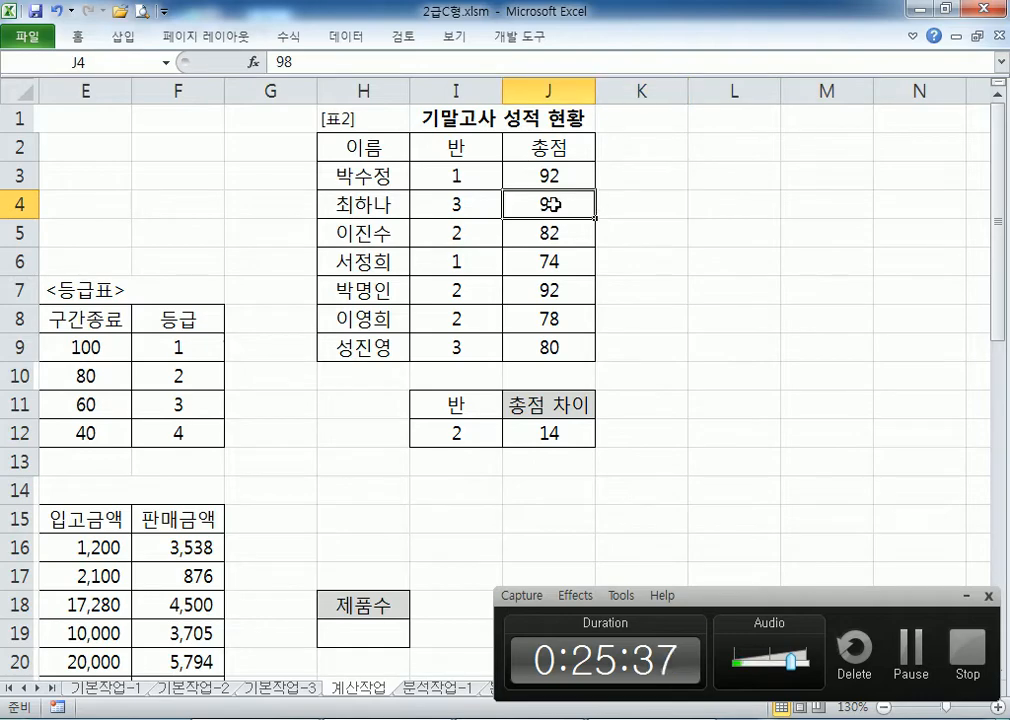
pyautogui.keyDown('ctrl'); pyautogui.click(571, 269); pyautogui.keyUp('ctrl')
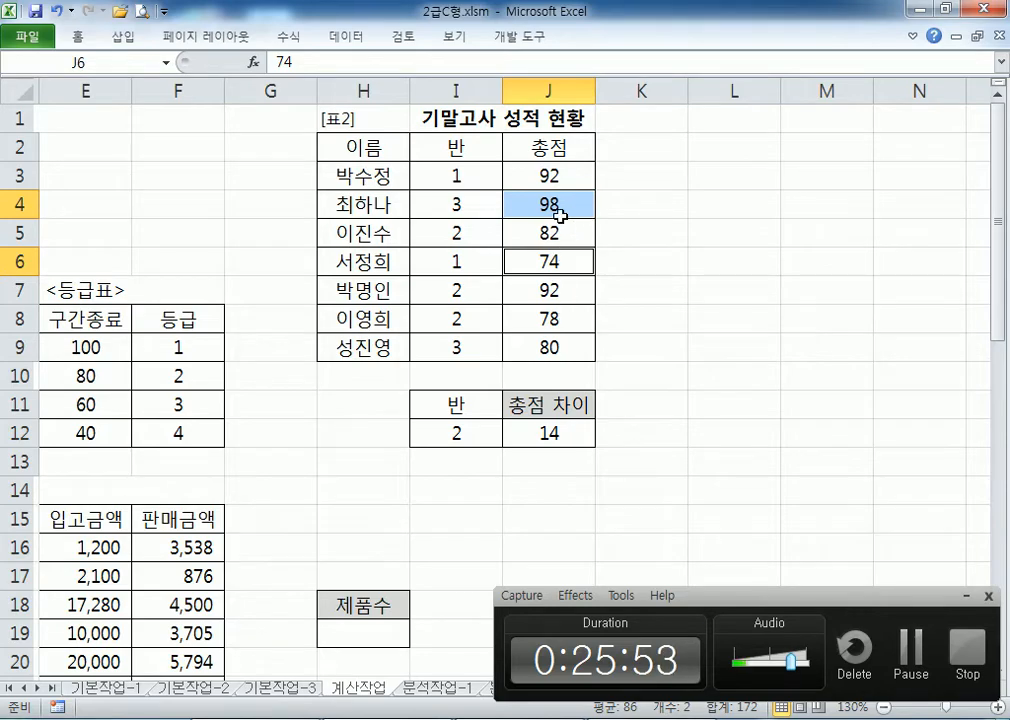
# Reduce the J12 formula to =DMIN(H2:J9,J2,I11:I12) to check the minimum alone, and undo the change
pyautogui.click(568, 428)
pyautogui.doubleClick(568, 428)
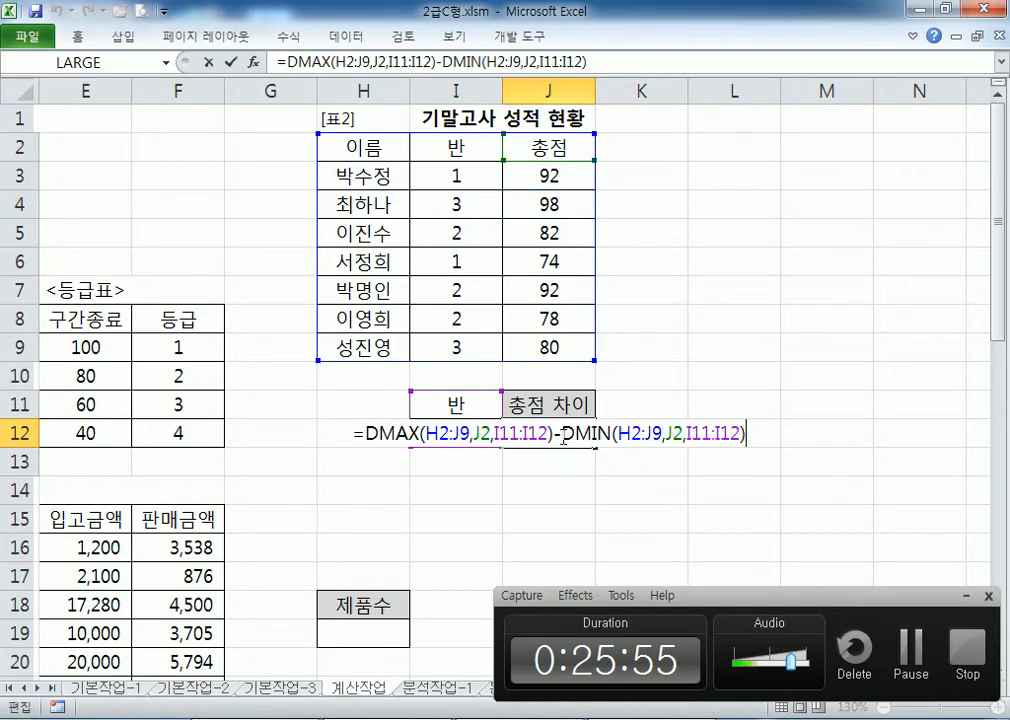
pyautogui.moveTo(556, 434); pyautogui.dragTo(365, 435)
pyautogui.press('Delete')
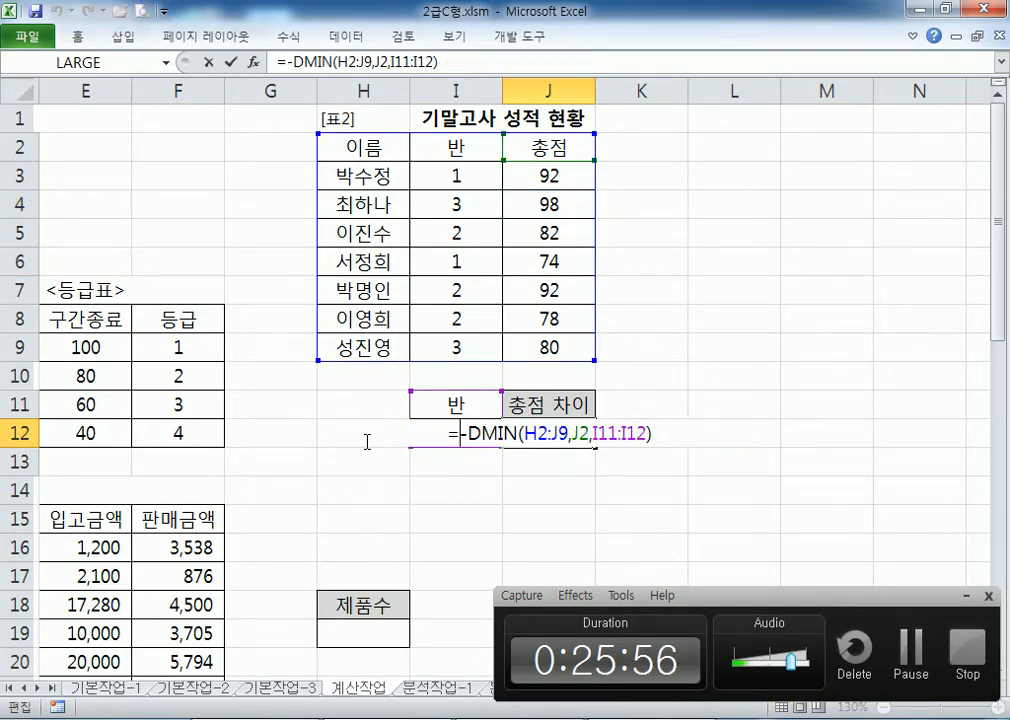
pyautogui.press('Delete')
pyautogui.press('Return')
pyautogui.click(525, 435)
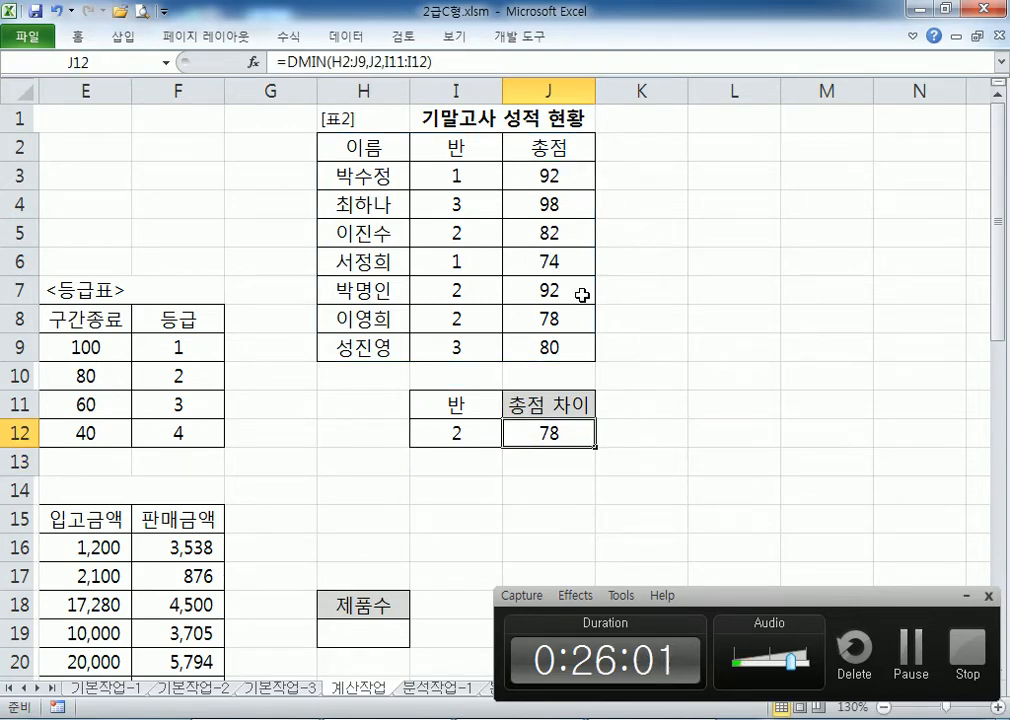
pyautogui.hotkey('ctrl', 'z')
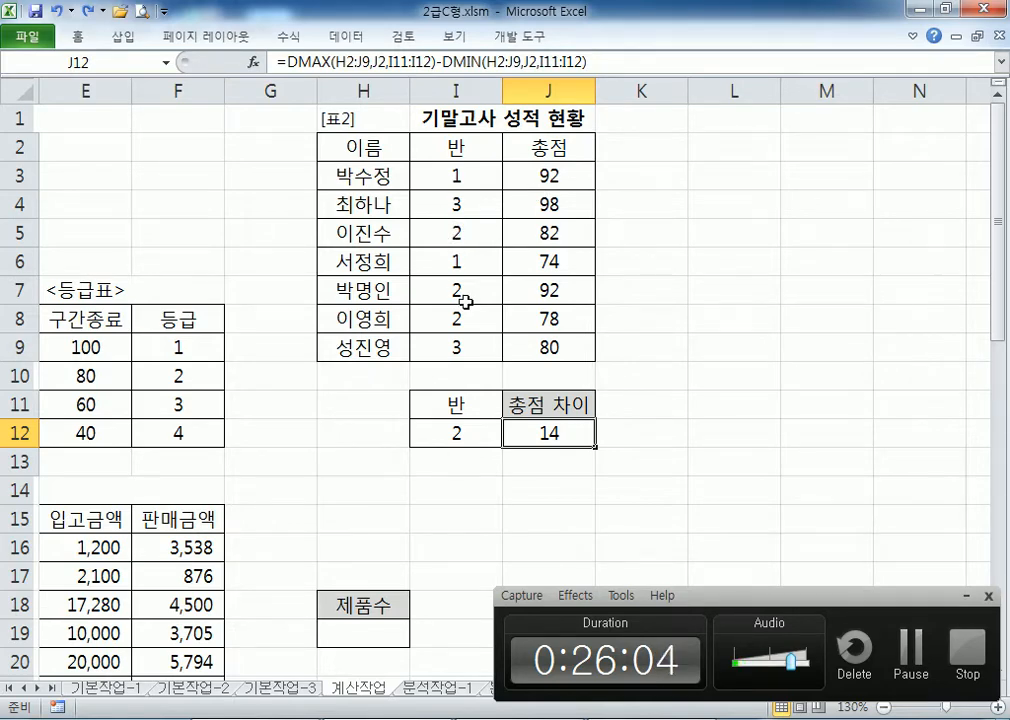
# Highlight the class 2 student rows H5:J5 and H7:J8 in the score table to review their totals
pyautogui.click(480, 231)
pyautogui.moveTo(372, 232); pyautogui.dragTo(557, 234)
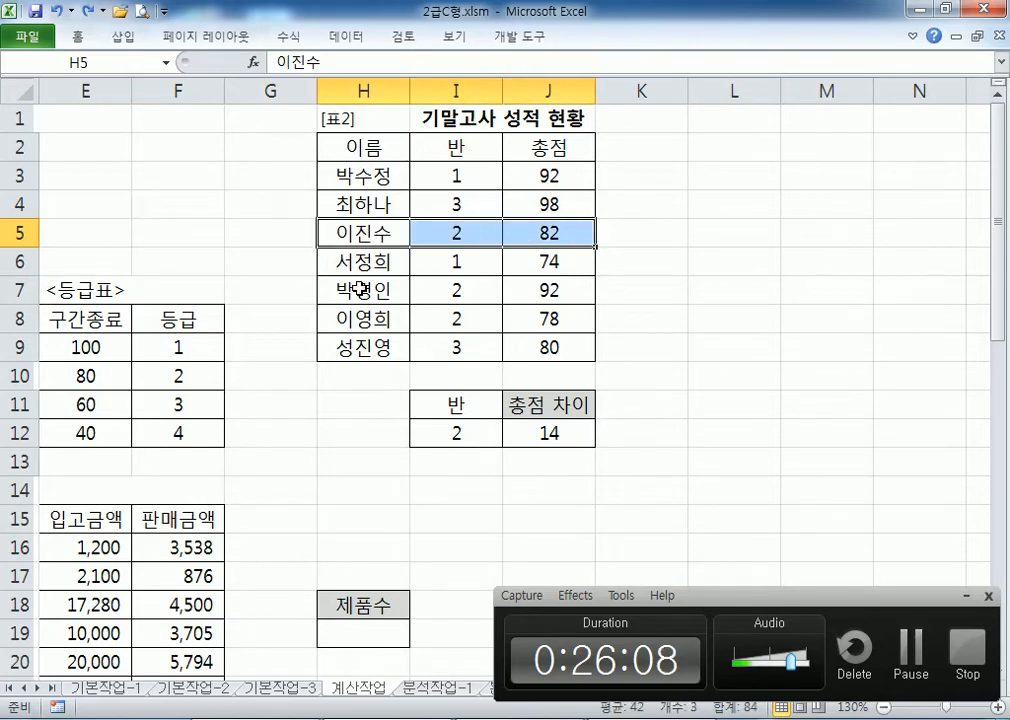
pyautogui.moveTo(349, 291); pyautogui.dragTo(556, 320)
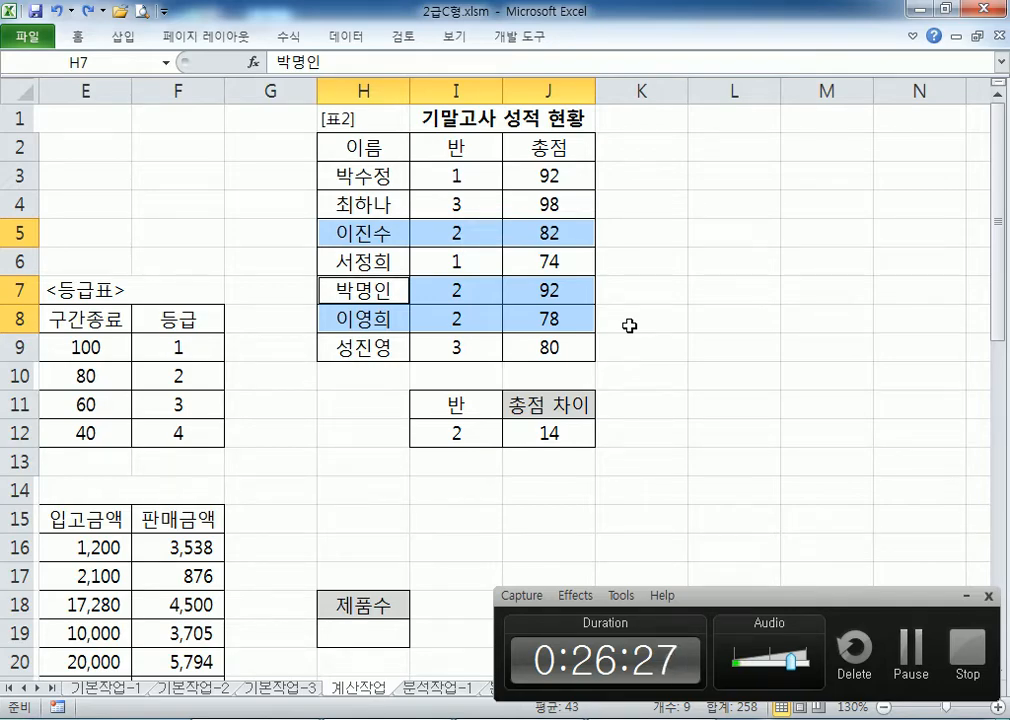
pyautogui.click(964, 597)
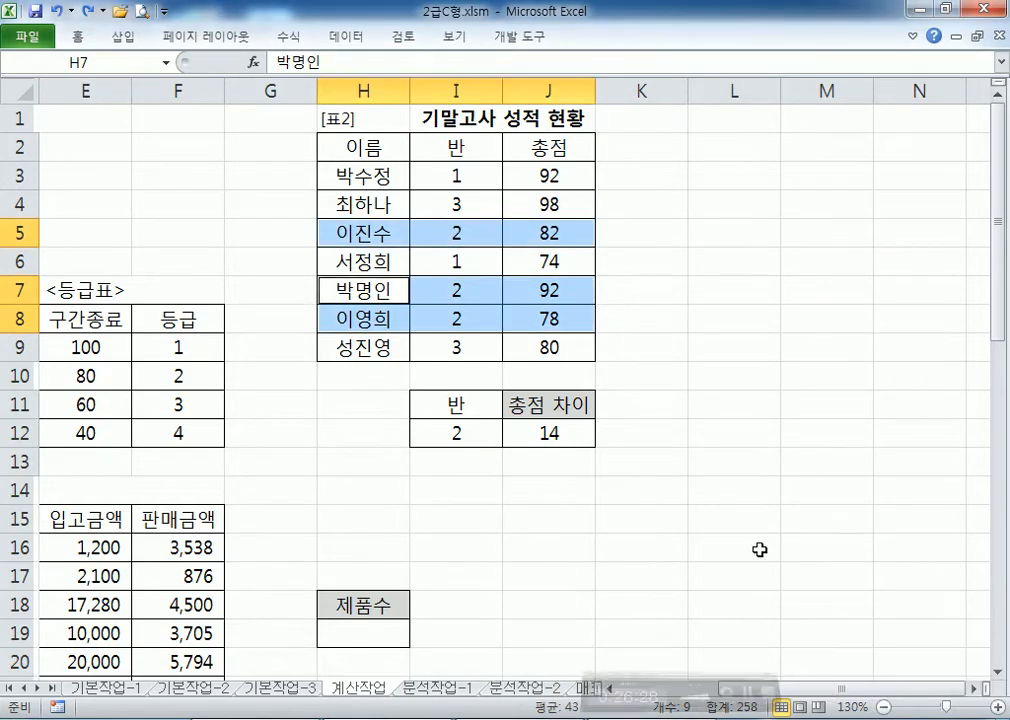
pyautogui.click(654, 570)
# Switch to Notepad and delete surplus blank lines below the problem 2 formulas
pyautogui.hotkey('alt', 'Tab')
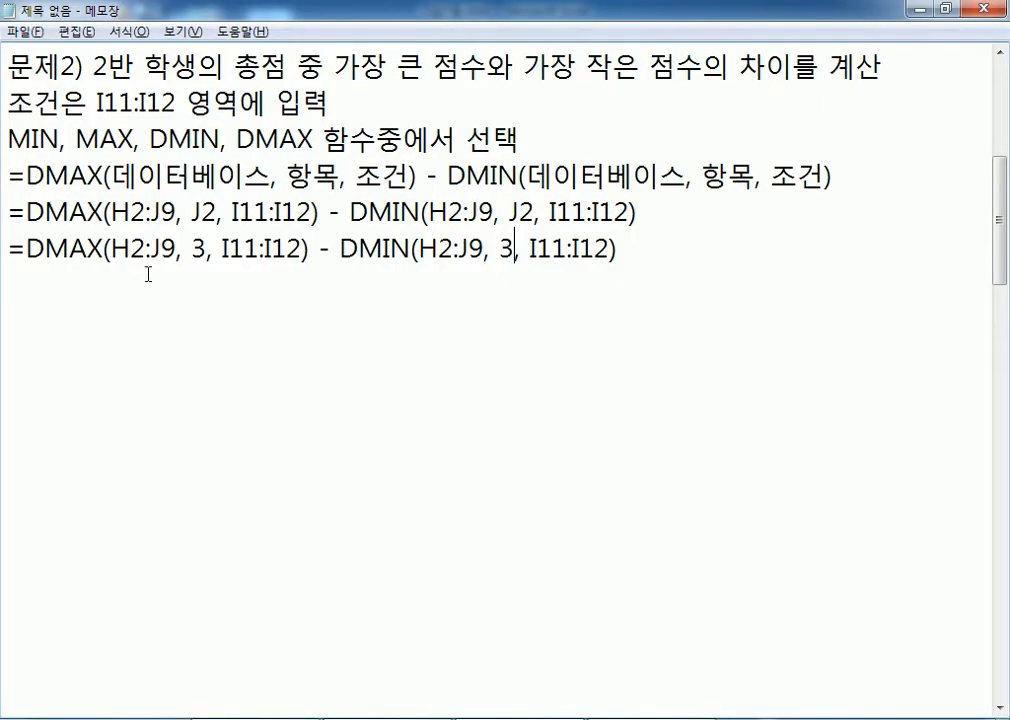
pyautogui.moveTo(103, 70); pyautogui.dragTo(290, 70)
pyautogui.click(161, 322)
pyautogui.press('Delete')
pyautogui.press('Delete')
pyautogui.press('Delete')
pyautogui.press('Delete')
pyautogui.press('Delete')
pyautogui.press('Delete')
pyautogui.press('Delete')
pyautogui.press('Delete')
pyautogui.press('Delete')
pyautogui.press('Delete')
pyautogui.press('Delete')
pyautogui.press('Delete')
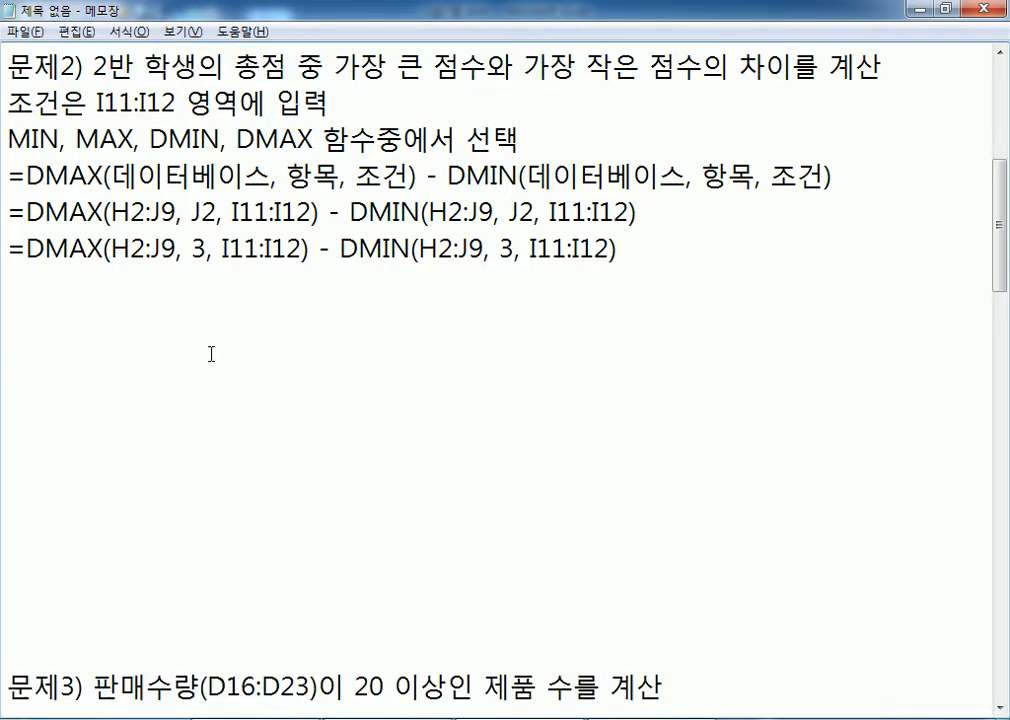
# Go to problem 3 in the notes and insert blank space below its COUNT, COUNTIF, SUMIF function list
pyautogui.scroll(-1, 146, 347)
pyautogui.scroll(-2, 146, 347)
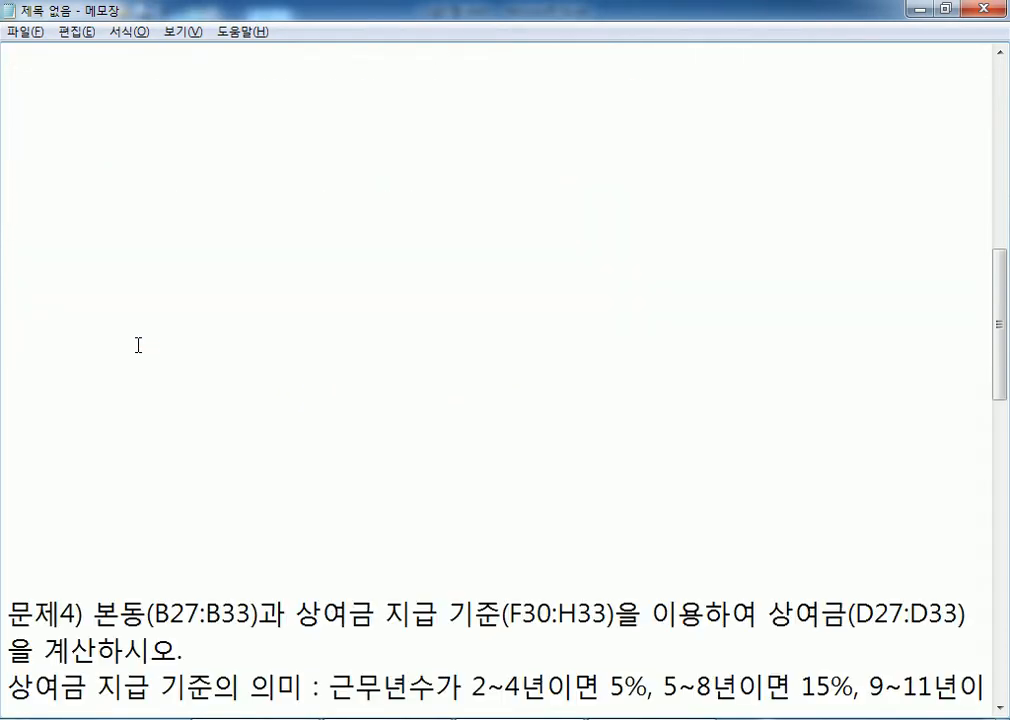
pyautogui.scroll(2, 133, 334)
pyautogui.press('Down')
pyautogui.press('Down')
pyautogui.press('Down')
pyautogui.press('Down')
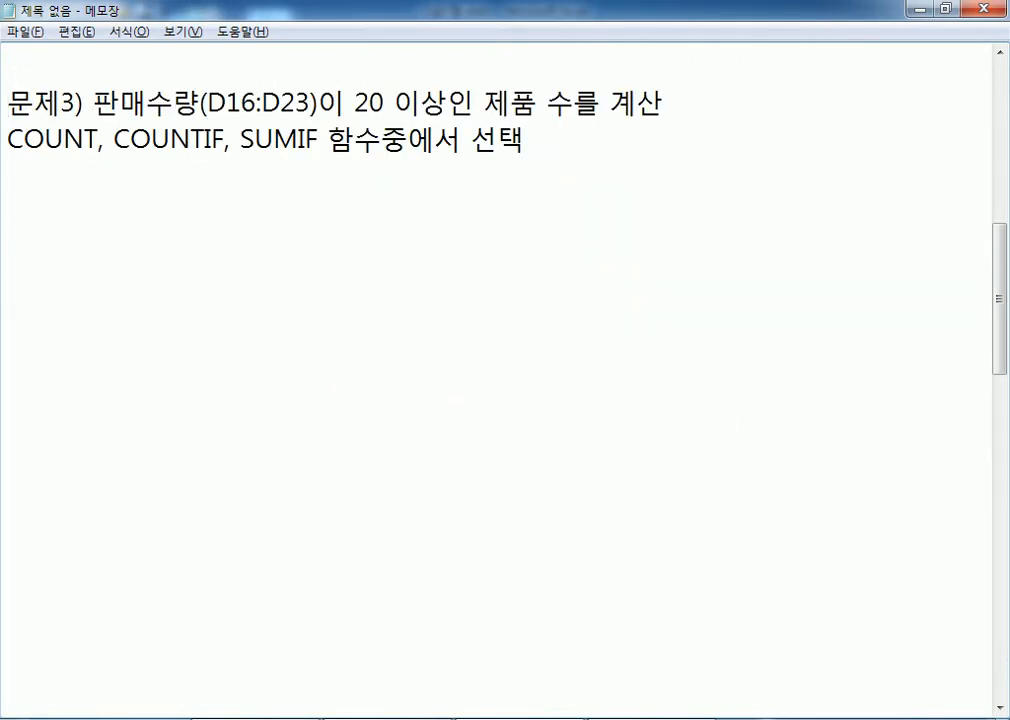
pyautogui.scroll(-1, 153, 326)
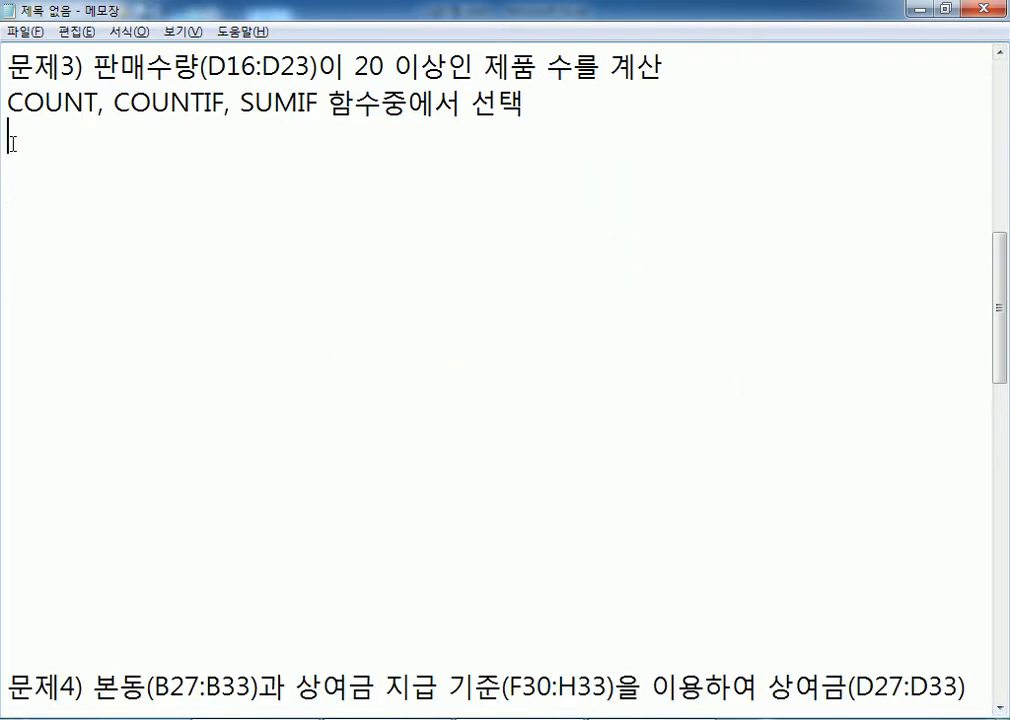
pyautogui.press('Return')
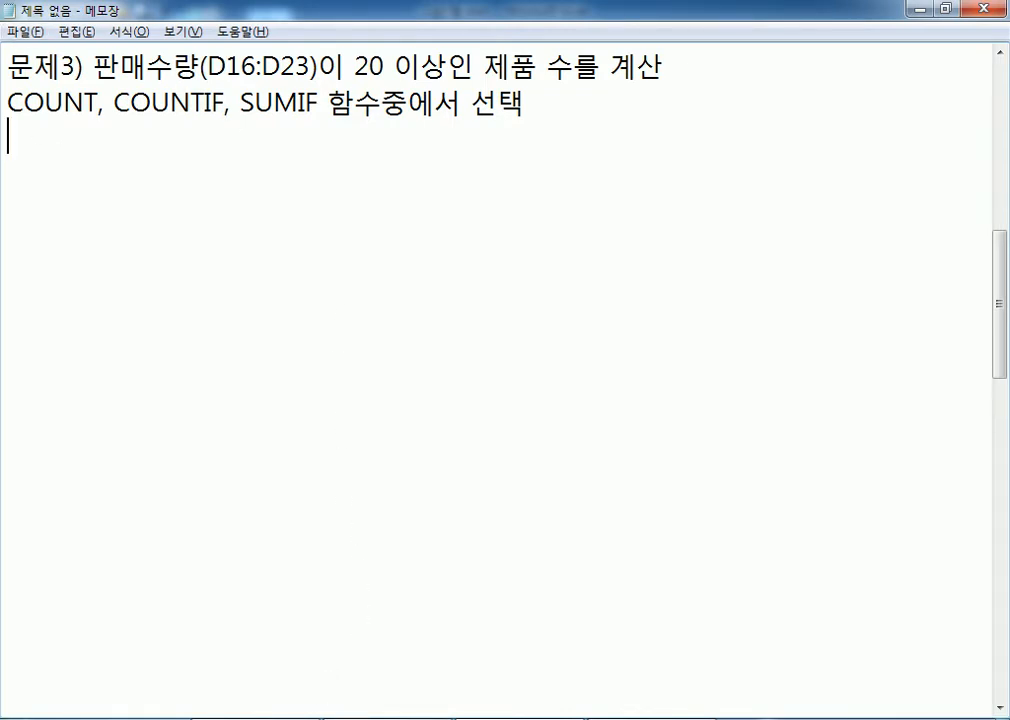
# Switch to Excel, bring the 제품 관리 table into view and select its 판매수량 header in D15
pyautogui.hotkey('alt', 'Tab')
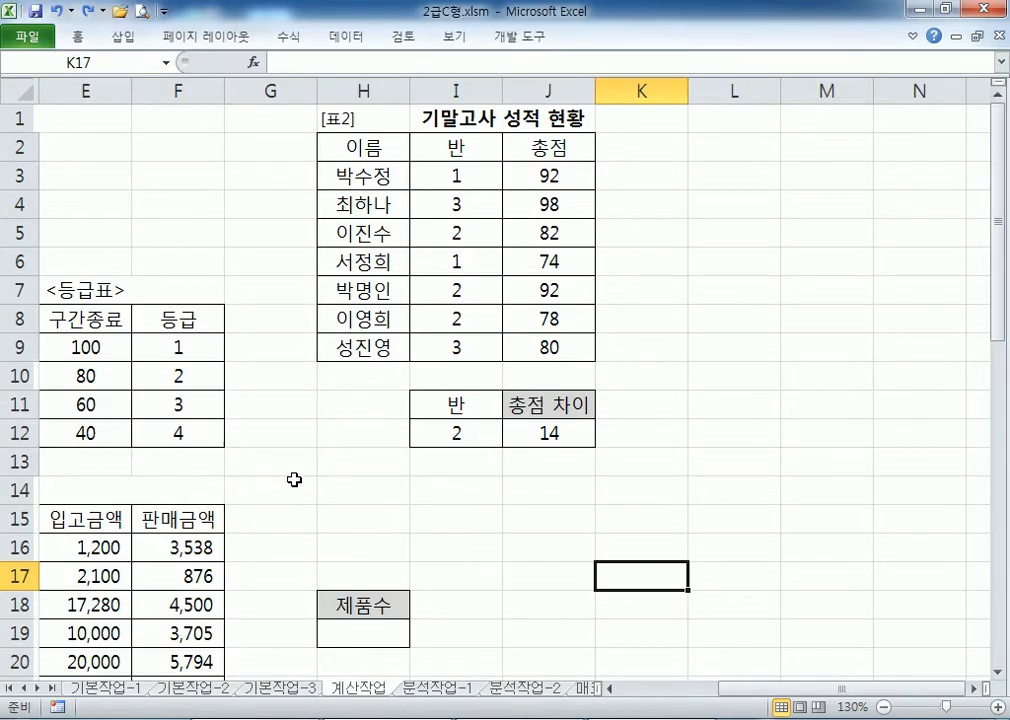
pyautogui.press('Home')
pyautogui.scroll(-4, 300, 455)
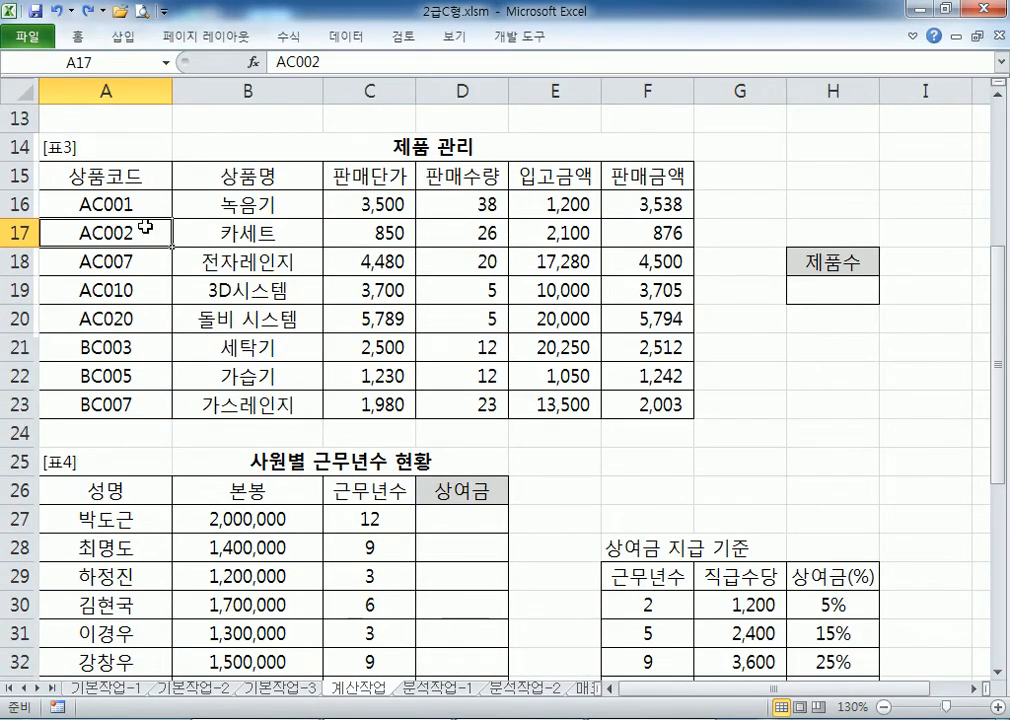
pyautogui.moveTo(1002, 485); pyautogui.dragTo(1003, 497)
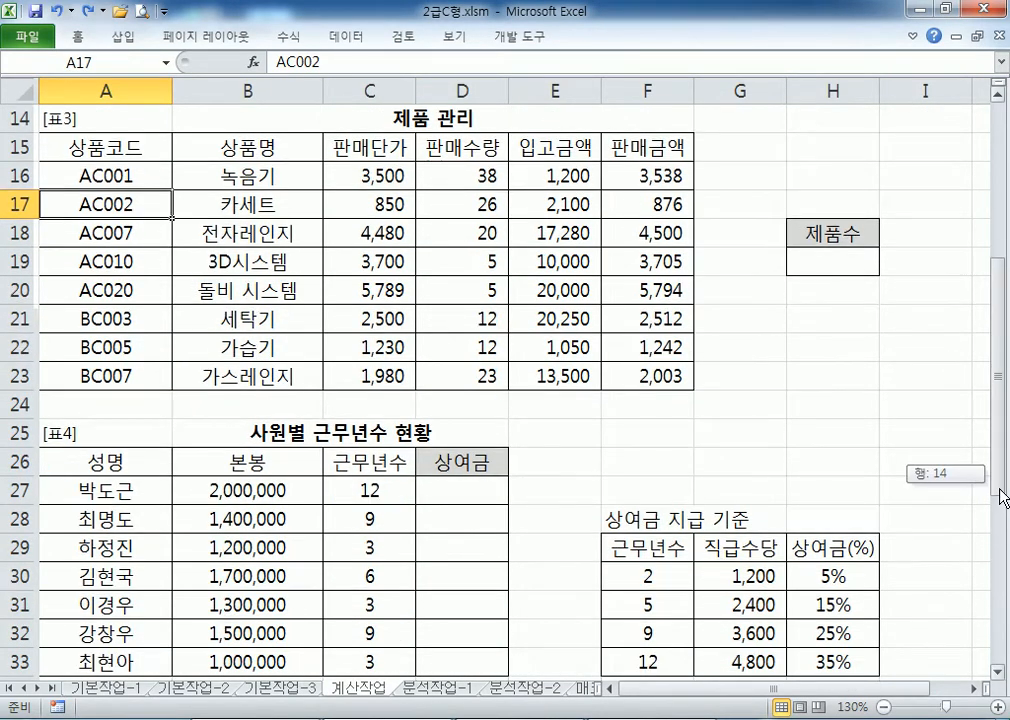
pyautogui.click(448, 151)
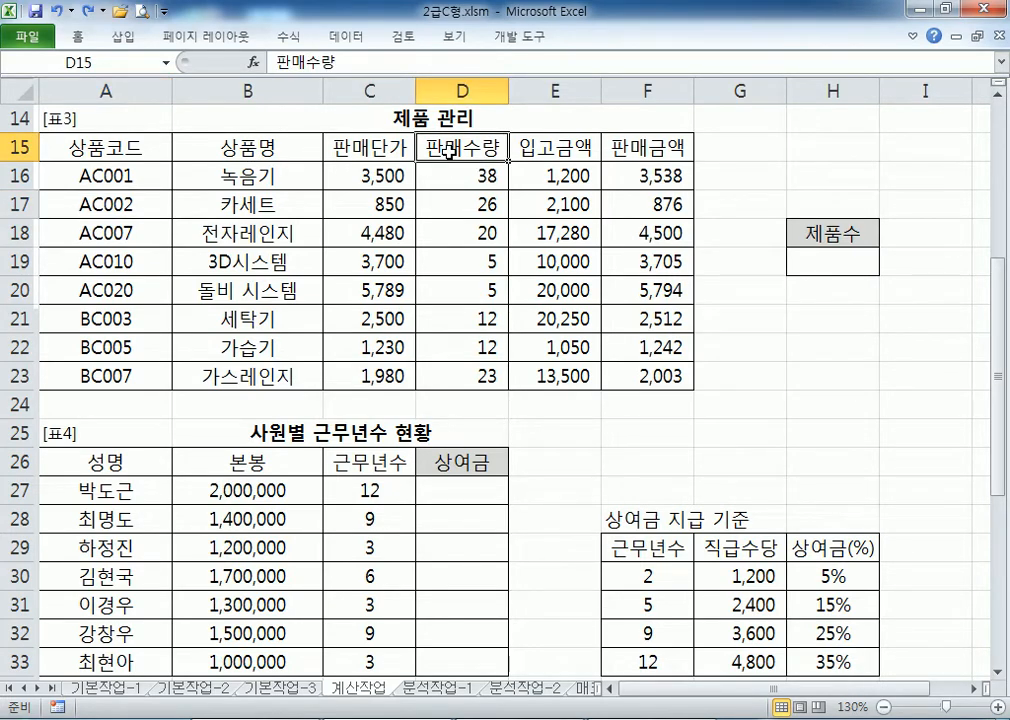
# Return to Notepad and highlight COUNT and SUMIF among the function choices of problem 3
pyautogui.hotkey('alt', 'Tab')
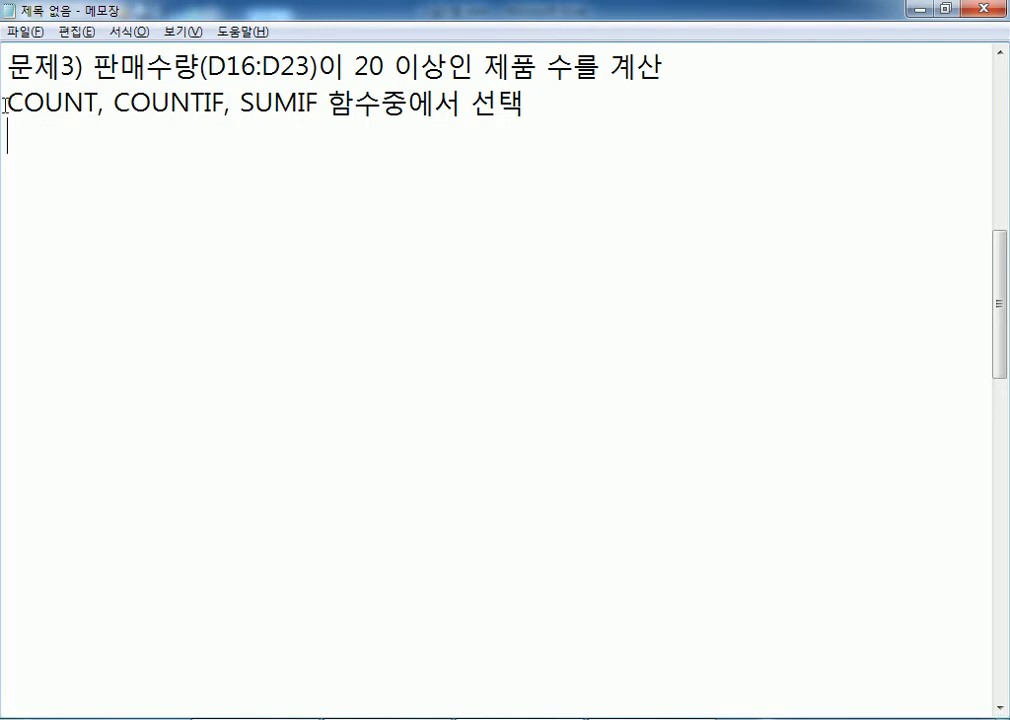
pyautogui.moveTo(7, 104); pyautogui.dragTo(101, 104)
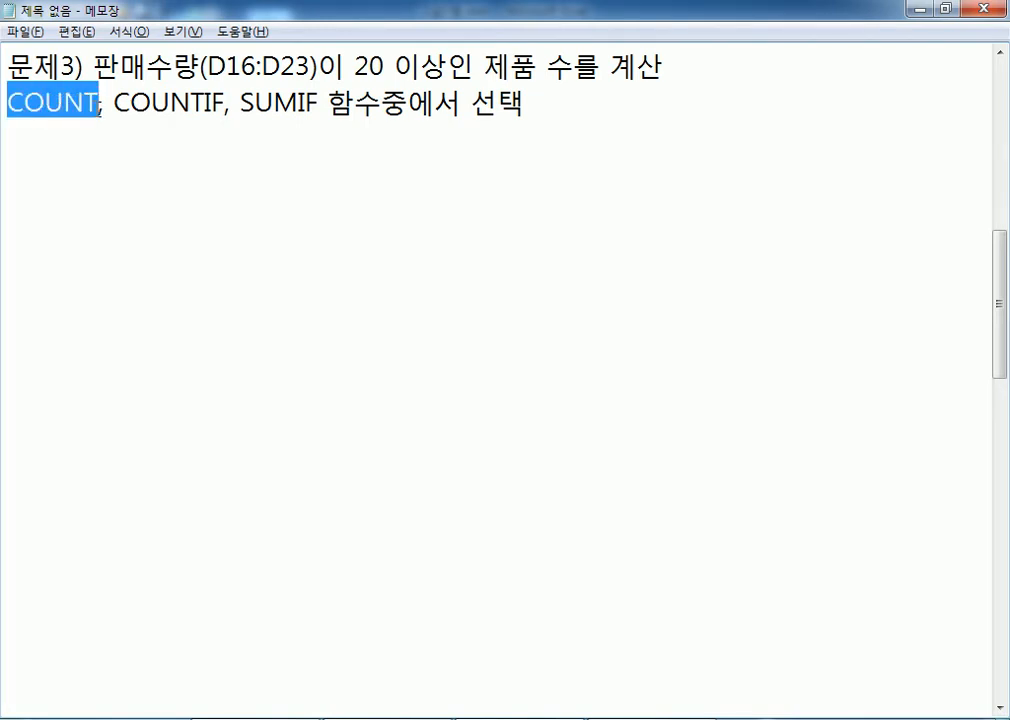
pyautogui.moveTo(240, 104); pyautogui.dragTo(318, 104)
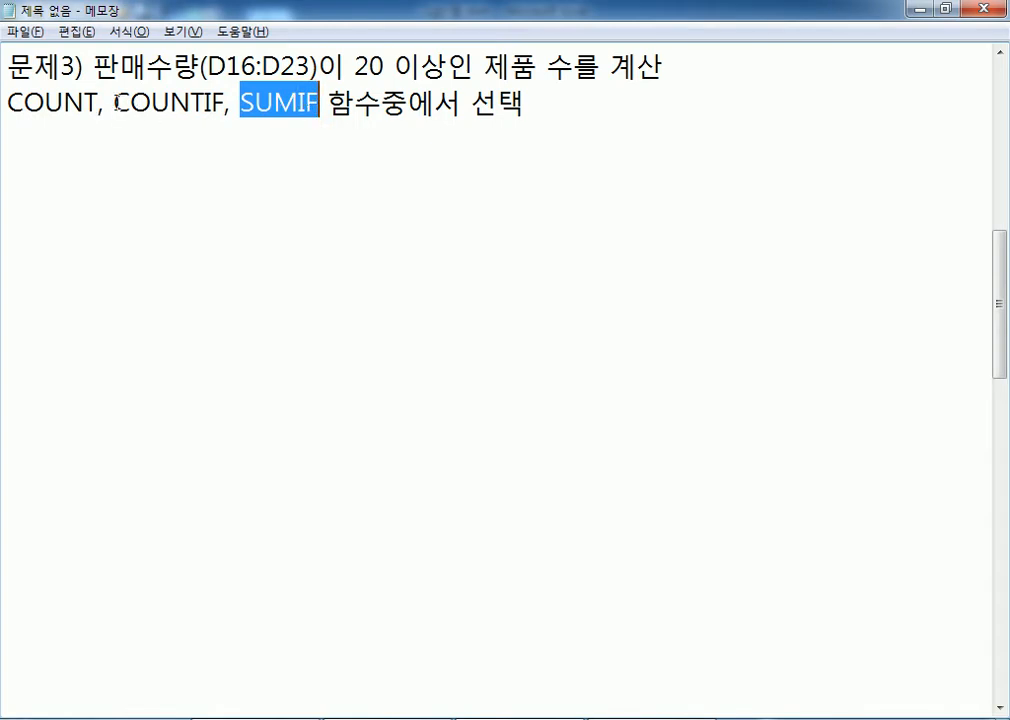
# Highlight COUNTIF among the function choices and write the syntax line =COUNTIF(범위, 조건) beneath the list
pyautogui.moveTo(115, 104); pyautogui.dragTo(228, 105)
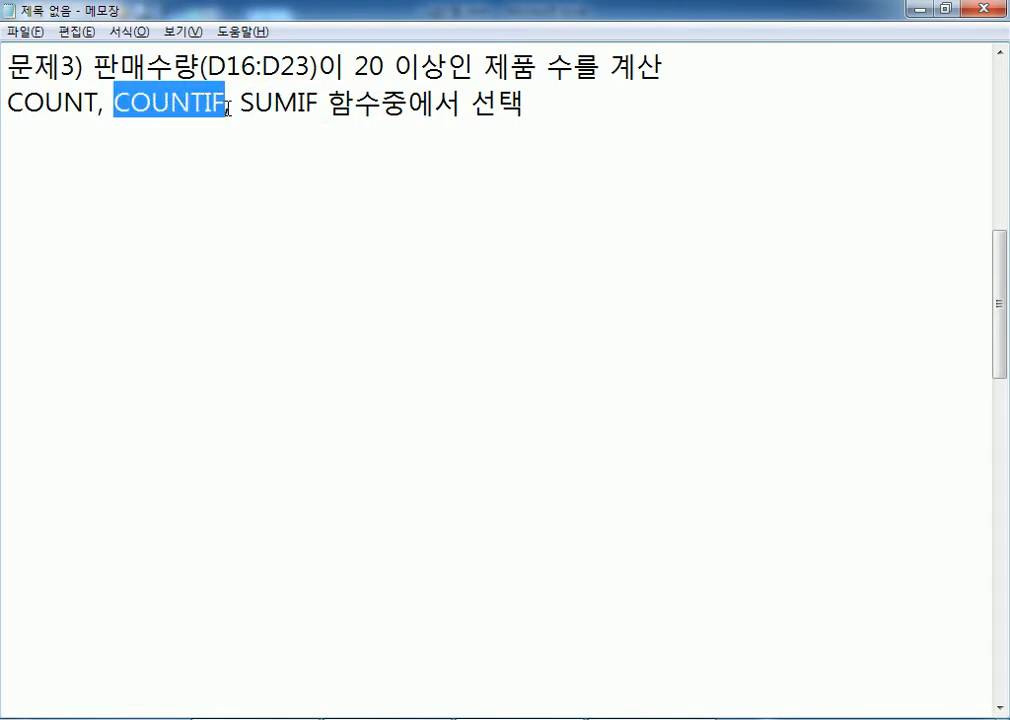
pyautogui.click(219, 137)
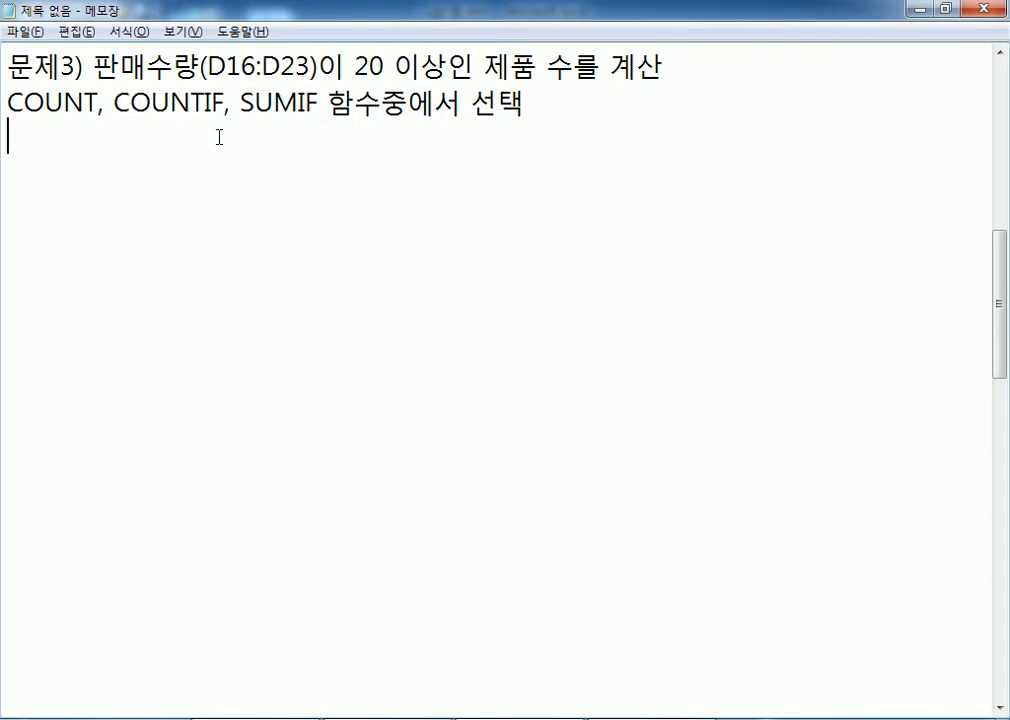
pyautogui.write('=채ㅕㅜㅅ')
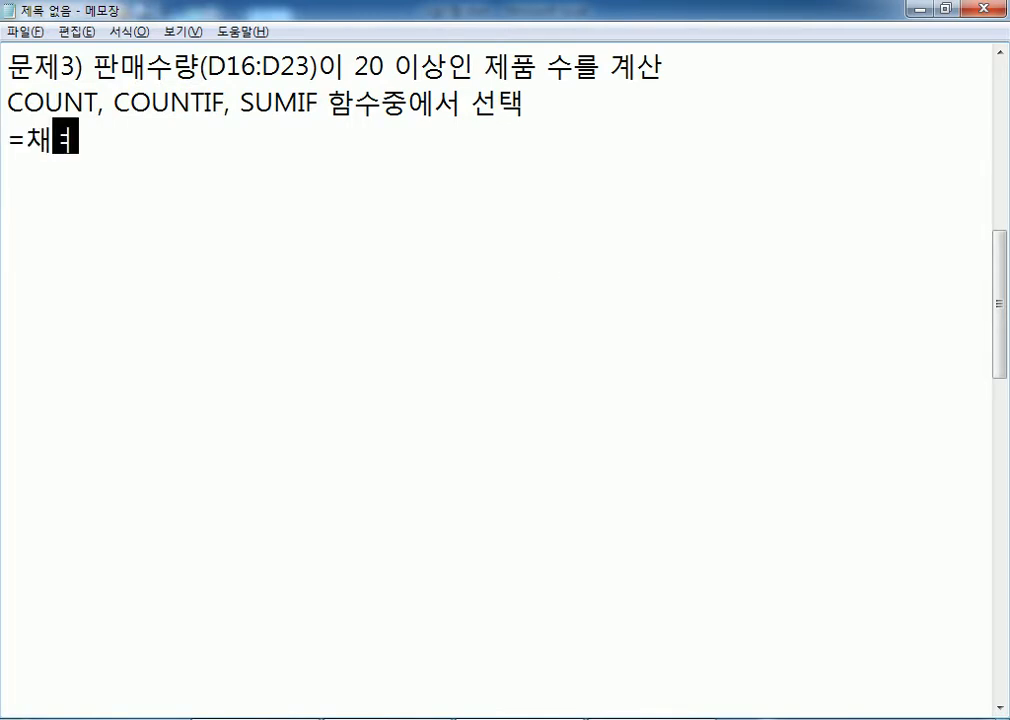
pyautogui.press('BackSpace')
pyautogui.press('BackSpace')
pyautogui.press('BackSpace')
pyautogui.press('BackSpace')
pyautogui.press('Hangul')
pyautogui.write('COU')
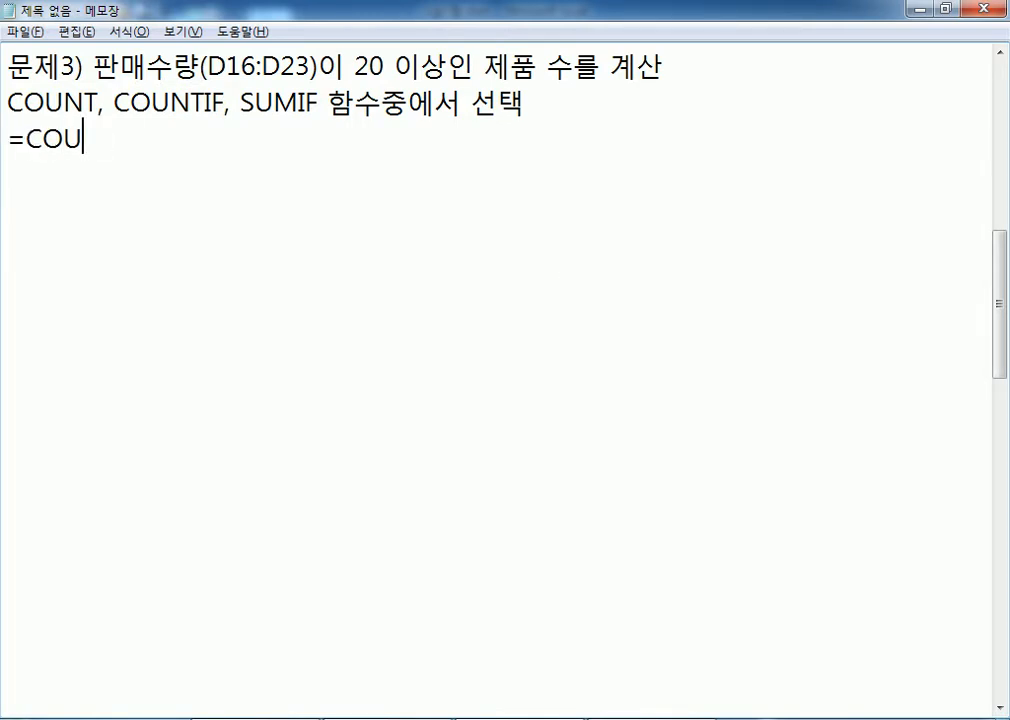
pyautogui.write('NTIF(')
pyautogui.press('Hangul')
pyautogui.write('범위')
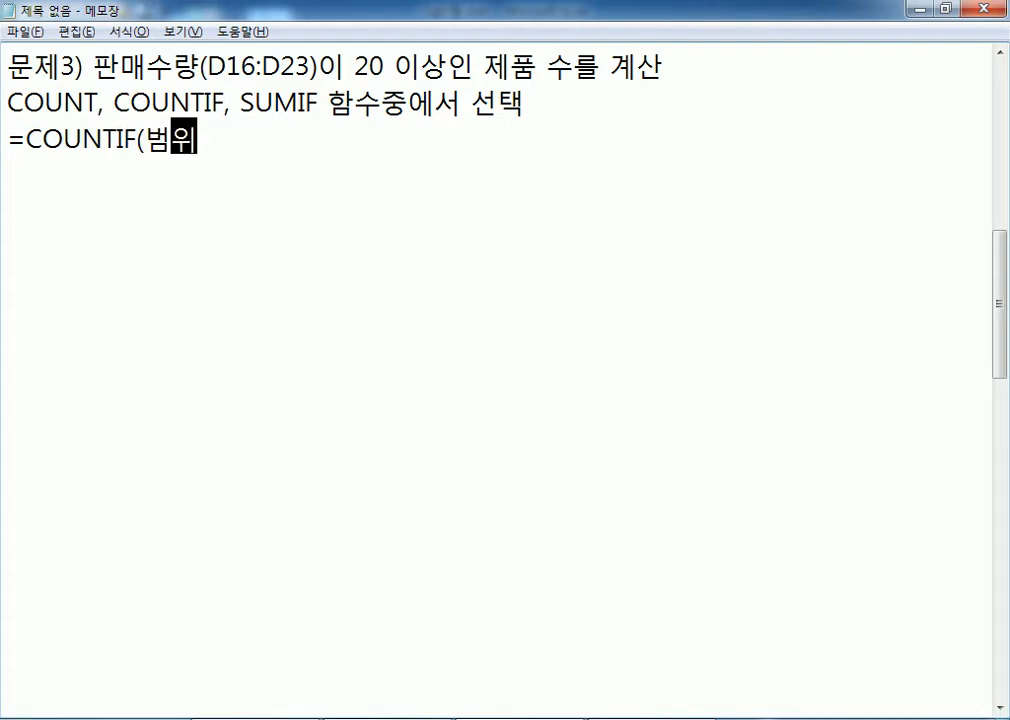
pyautogui.write(', 조건)')
pyautogui.press('Return')
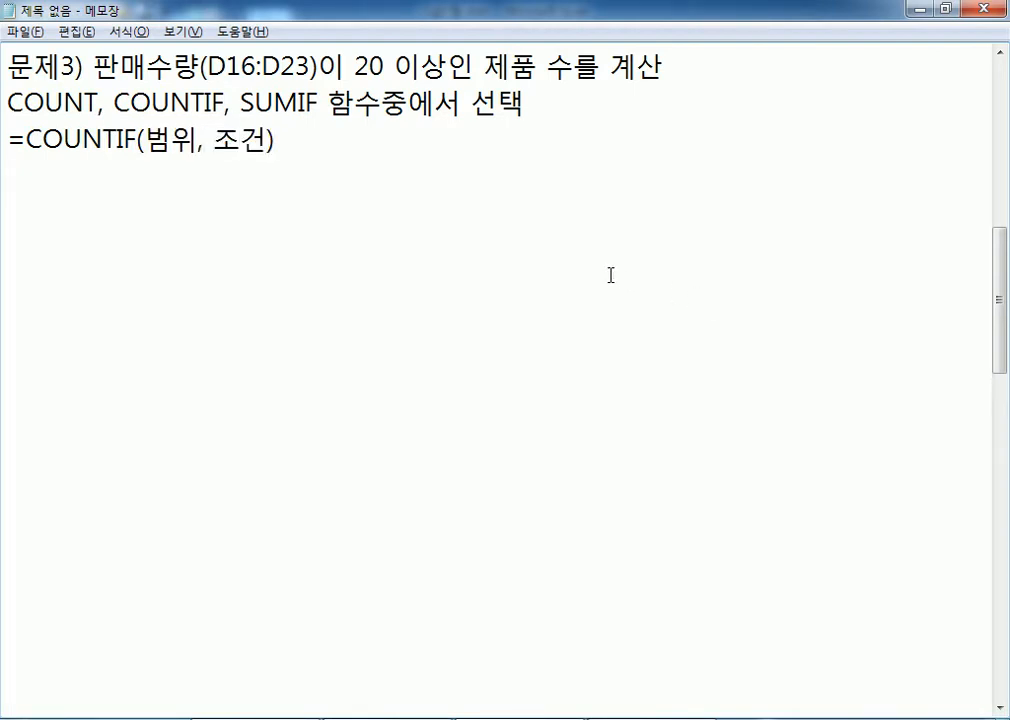
# Duplicate the COUNTIF syntax line below itself and replace 범위 in the copy with D16:D23
pyautogui.moveTo(12, 141); pyautogui.dragTo(13, 157)
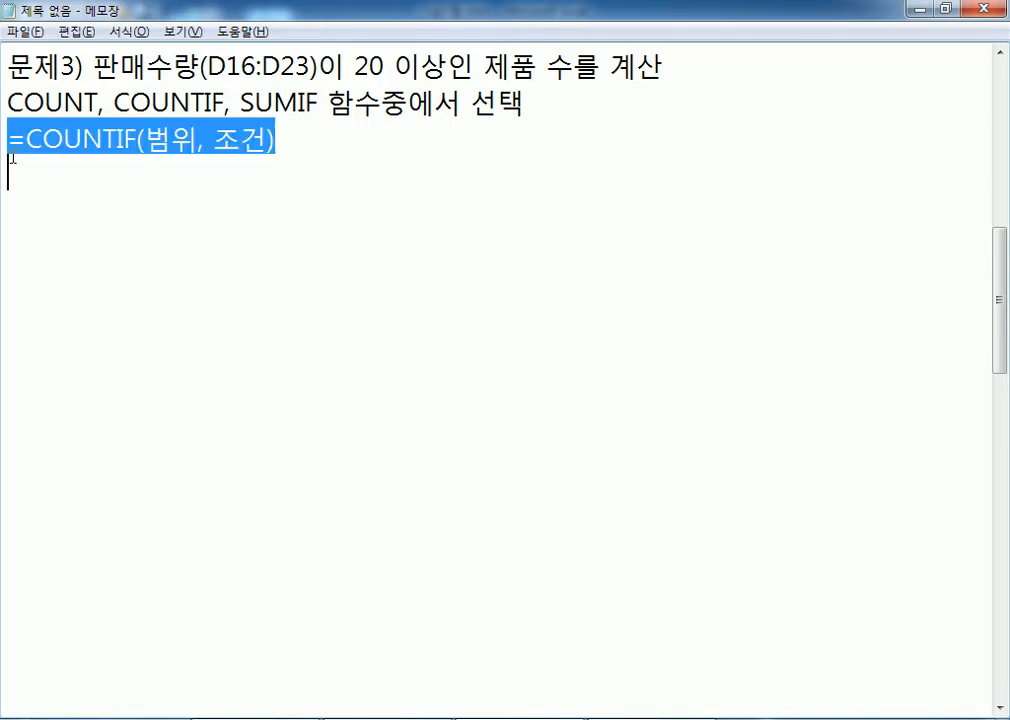
pyautogui.hotkey('ctrl', 'c')
pyautogui.click(35, 161)
pyautogui.hotkey('ctrl', 'v')
pyautogui.moveTo(150, 177); pyautogui.dragTo(196, 177)
pyautogui.write('ㅇ')
pyautogui.press('BackSpace')
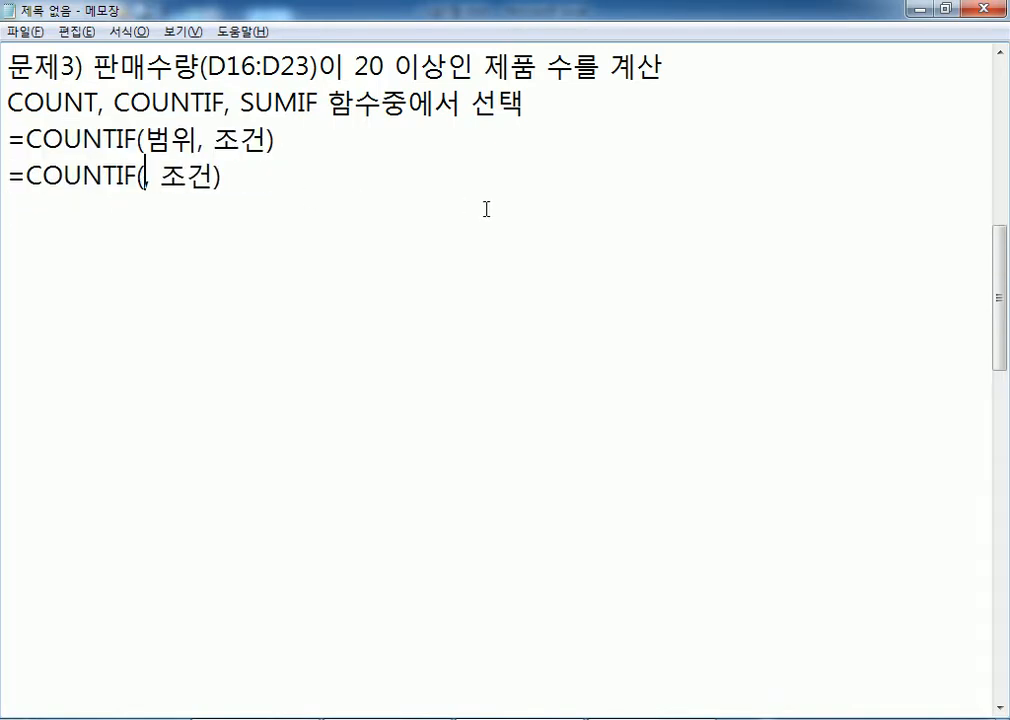
pyautogui.write('D16:D23')
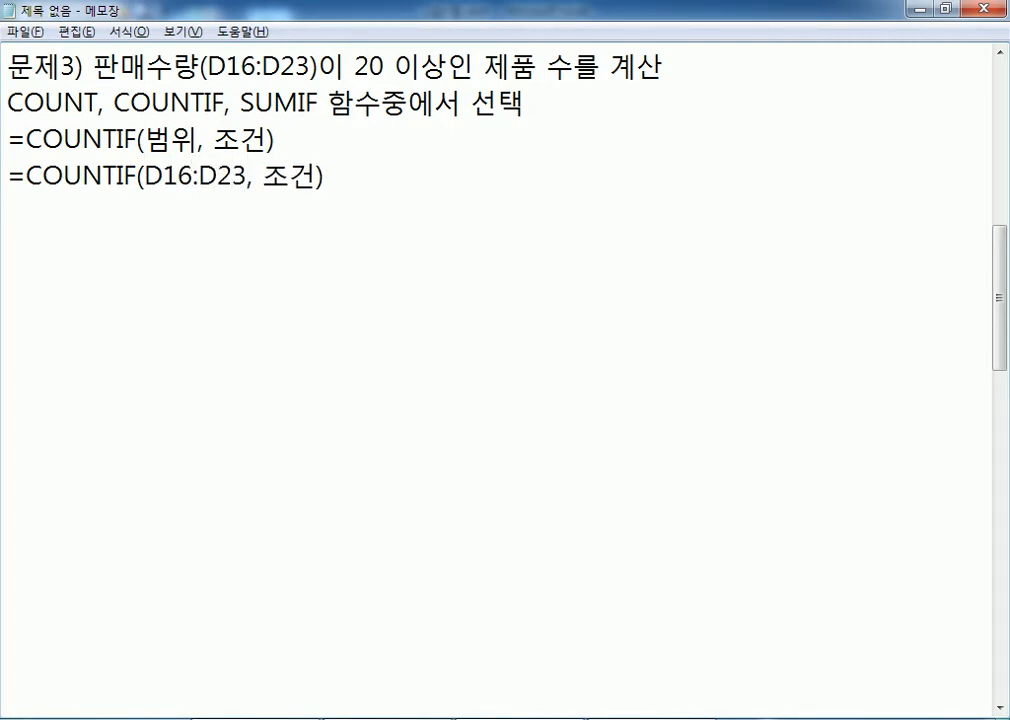
# Switch to Excel, select the 판매수량 values in D16:D23, and return to Notepad
pyautogui.hotkey('alt', 'Tab')
pyautogui.moveTo(471, 175); pyautogui.dragTo(480, 373)
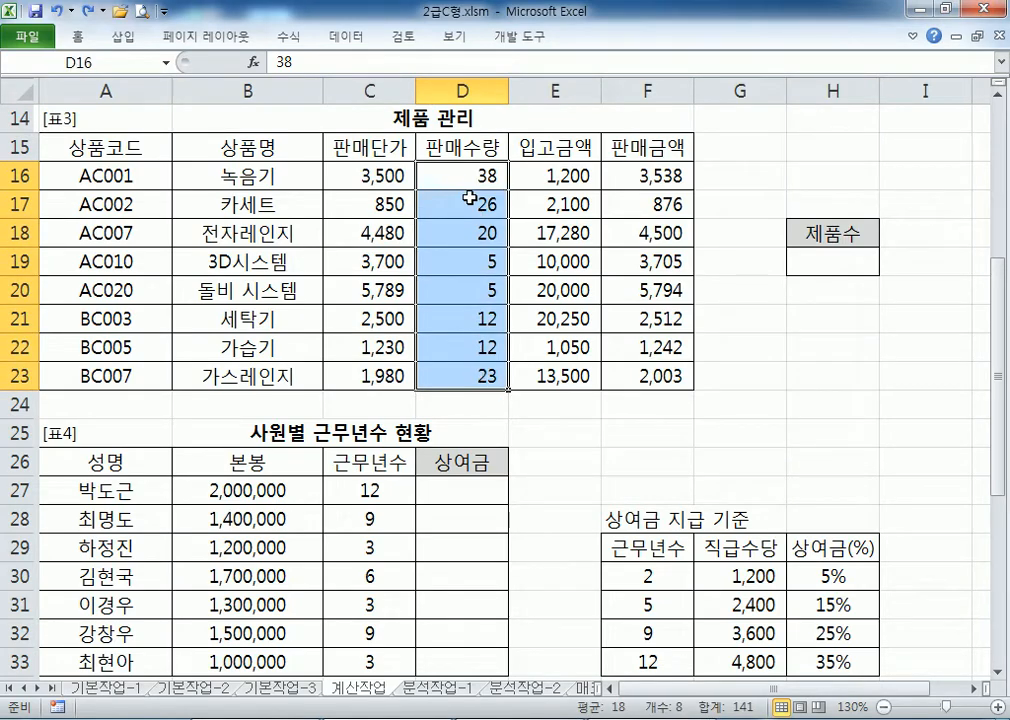
pyautogui.hotkey('alt', 'Tab')
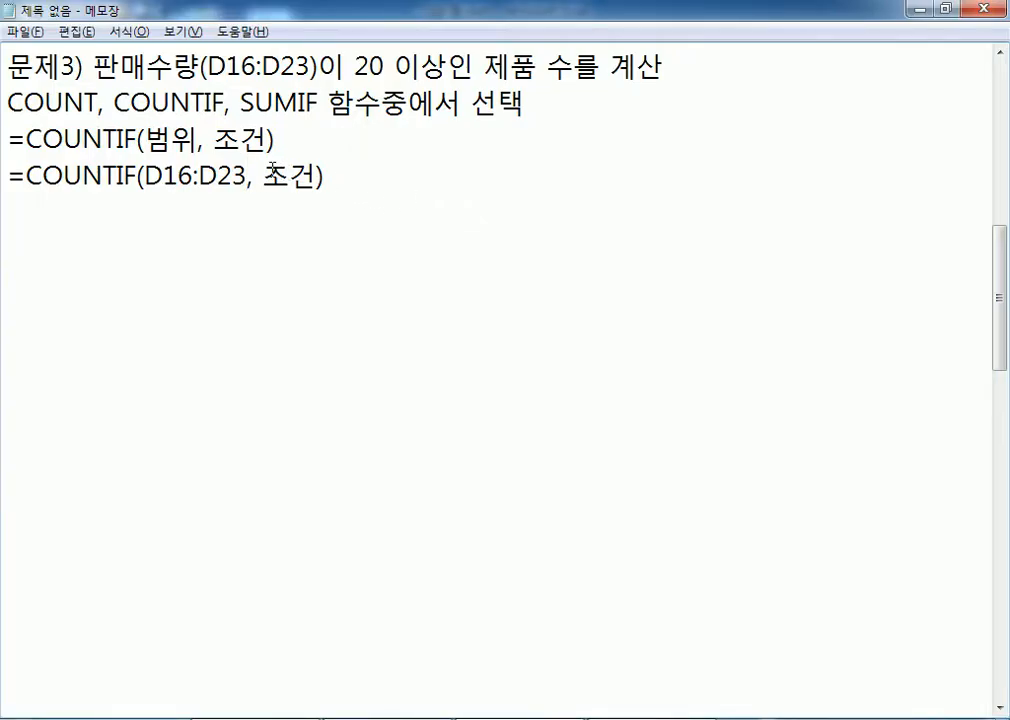
# Replace 조건 in the second COUNTIF line with 20 이상
pyautogui.doubleClick(288, 172)
pyautogui.write('20 DLKT')
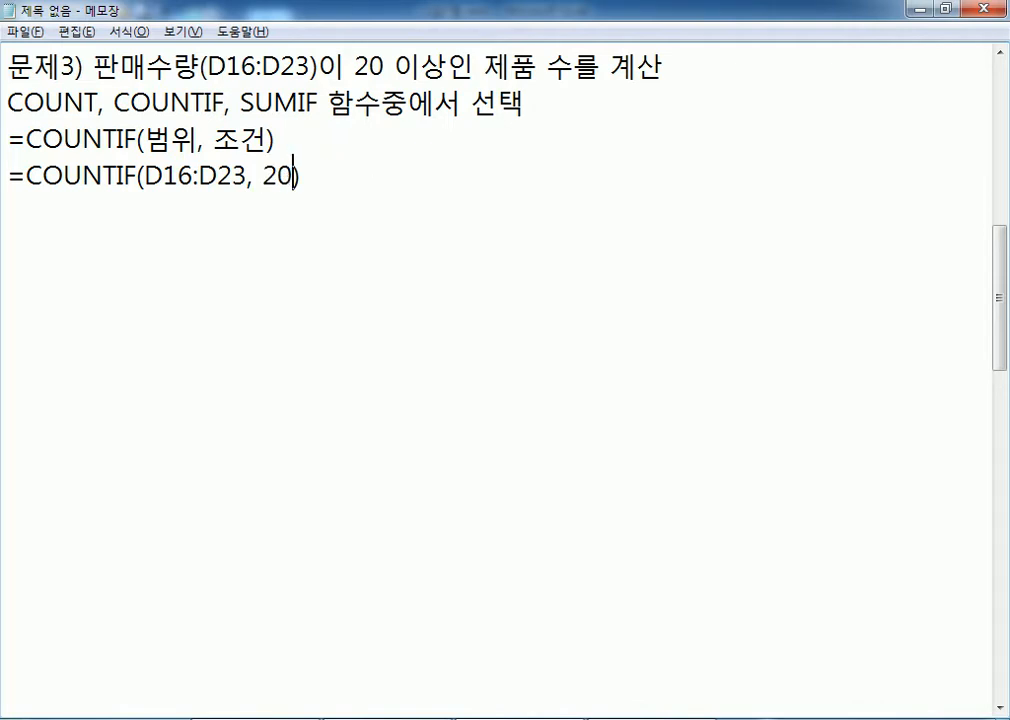
pyautogui.press('BackSpace')
pyautogui.press('BackSpace')
pyautogui.press('BackSpace')
pyautogui.press('BackSpace')
pyautogui.press('Hangul')
pyautogui.write('이상')
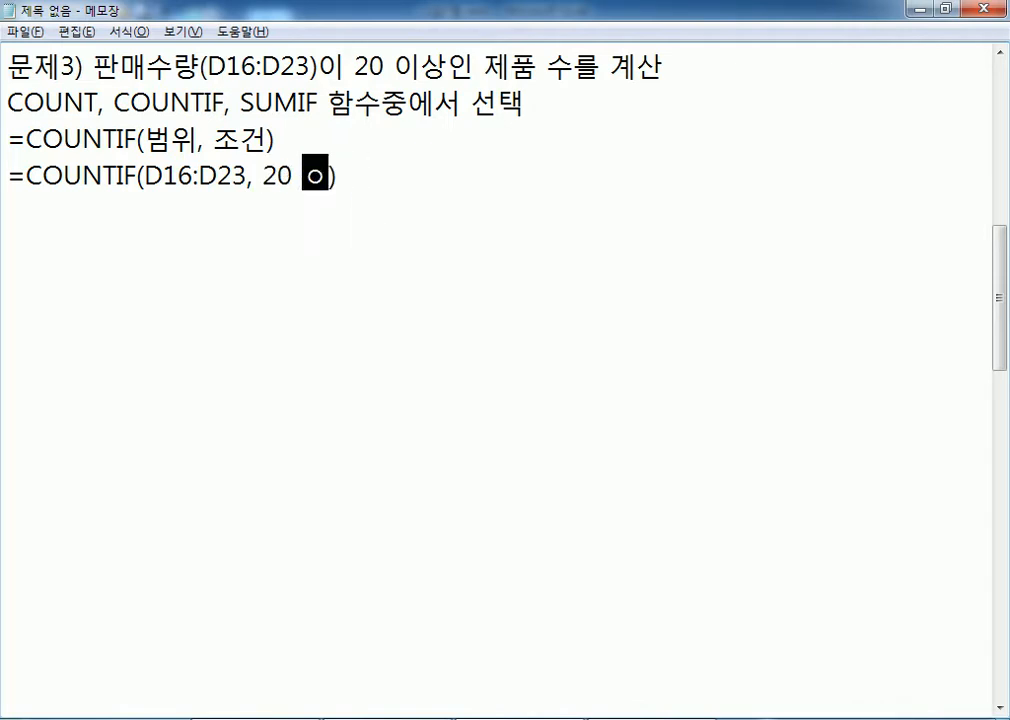
# Duplicate the line =COUNTIF(D16:D23, 20 이상) directly beneath itself
pyautogui.press('End')
pyautogui.press('Return')
pyautogui.press('Up')
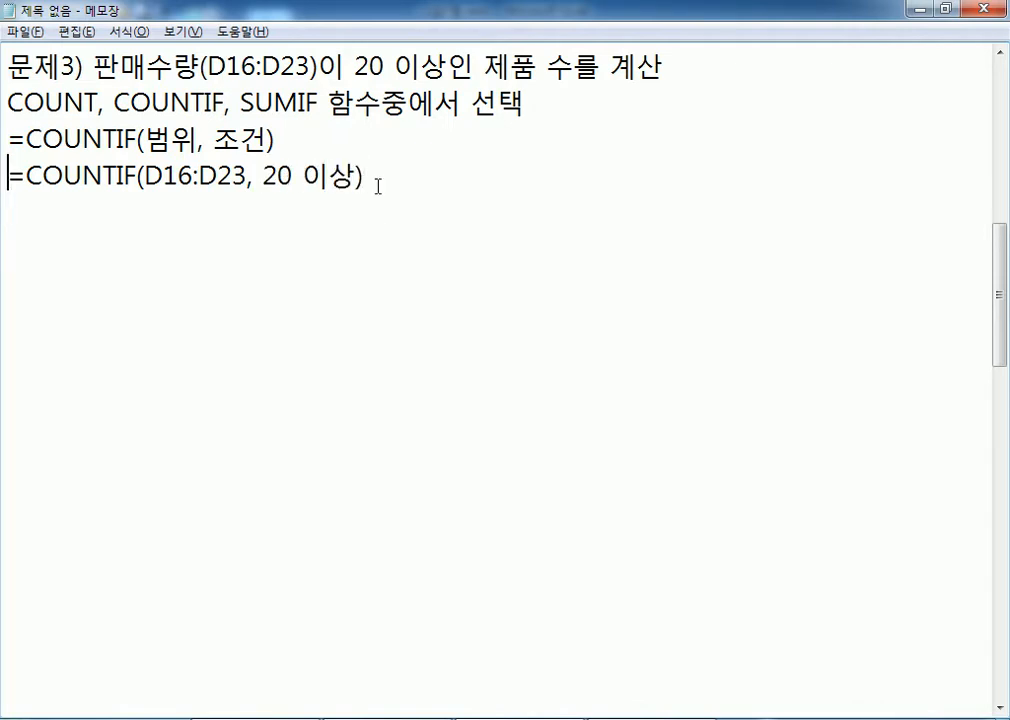
pyautogui.hotkey('shift', 'Down')
pyautogui.hotkey('ctrl', 'c')
pyautogui.hotkey('ctrl', 'v')
pyautogui.hotkey('ctrl', 'v')
# Rewrite the criterion in the last COUNTIF line as ">=20", giving =COUNTIF(D16:D23, ">=20")
pyautogui.press('Left')
pyautogui.press('Left')
pyautogui.press('Left')
pyautogui.press('Left')
pyautogui.press('Left')
pyautogui.press('Left')
pyautogui.press('Left')
pyautogui.press('Left')
pyautogui.press('Left')
pyautogui.press('Right')
pyautogui.press('Right')
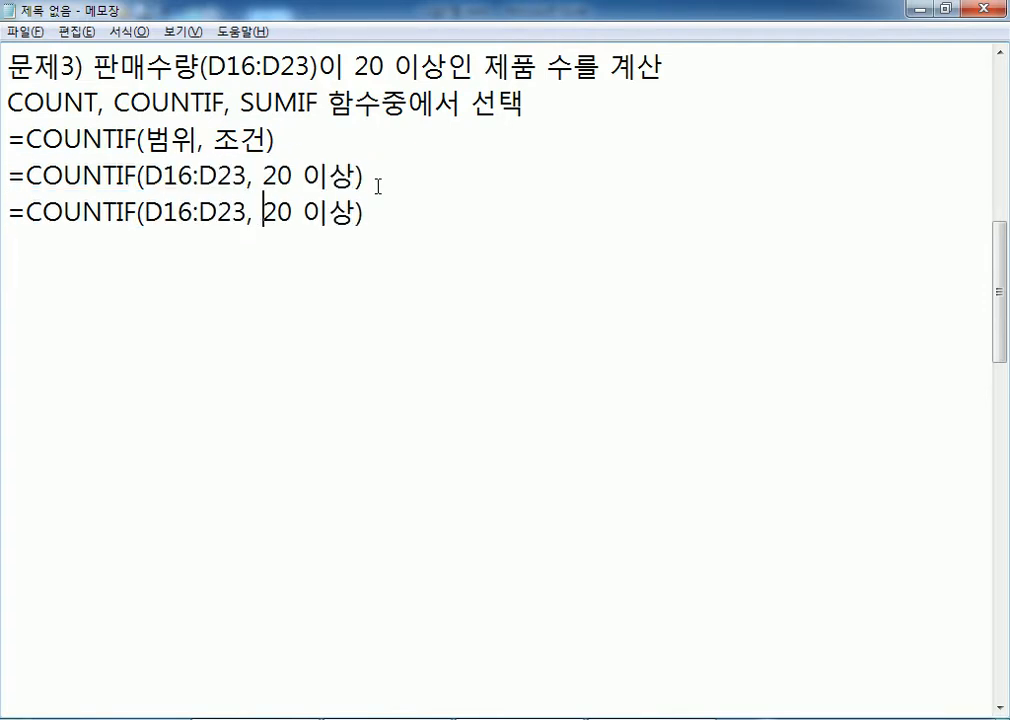
pyautogui.write('">=')
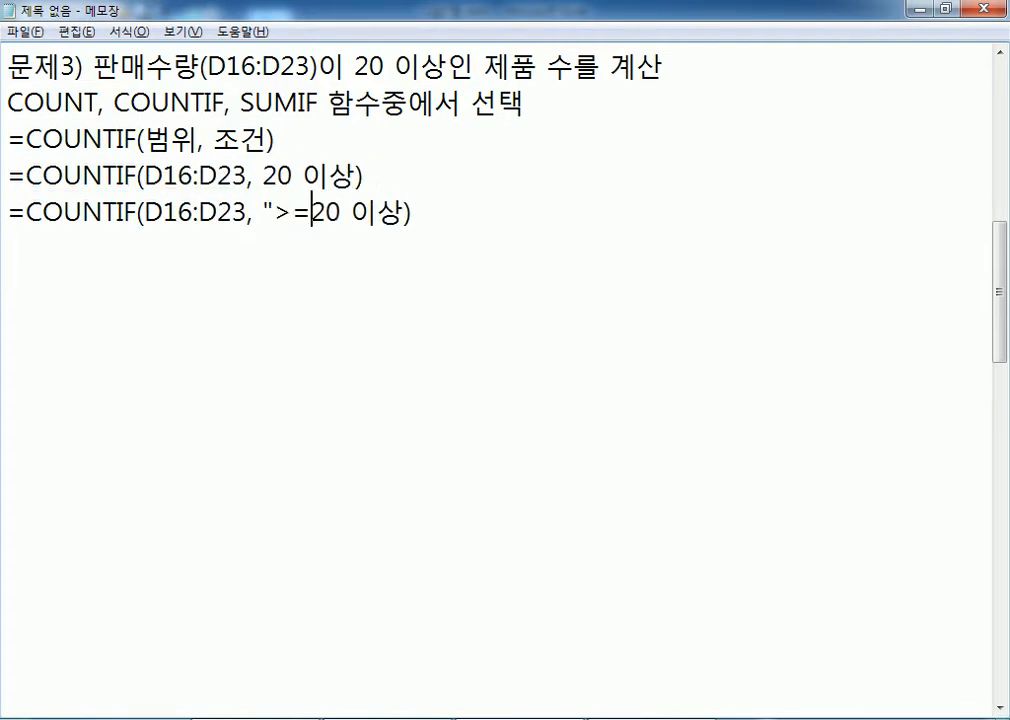
pyautogui.press('Right')
pyautogui.press('Right')
pyautogui.write('"')
pyautogui.press('Delete')
pyautogui.press('Delete')
pyautogui.press('Delete')
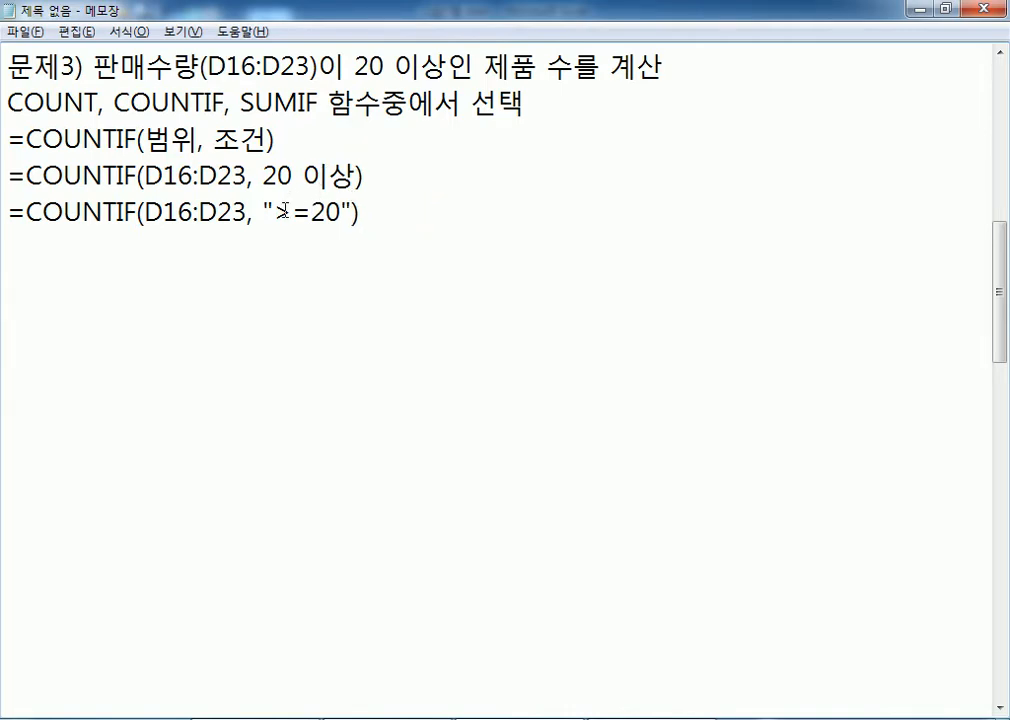
# Review the finished COUNTIF formula by highlighting its equals sign, the D16:D23 range, 20 이상 and the ">=20" criterion
pyautogui.moveTo(292, 211); pyautogui.dragTo(312, 212)
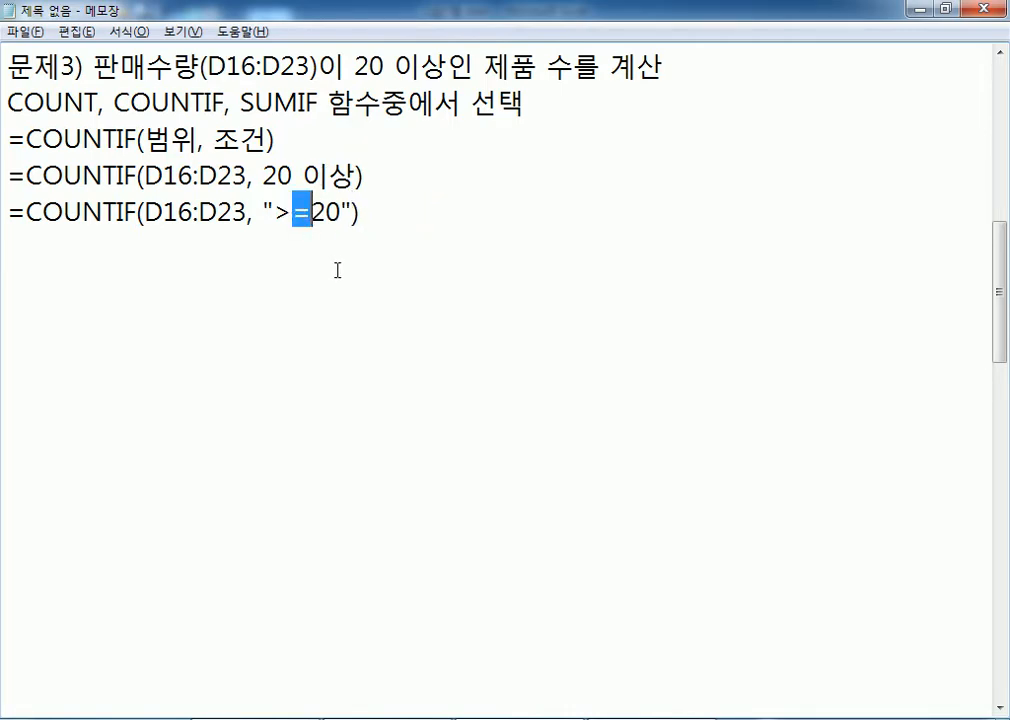
pyautogui.moveTo(7, 210); pyautogui.dragTo(7, 243)
pyautogui.click(29, 256)
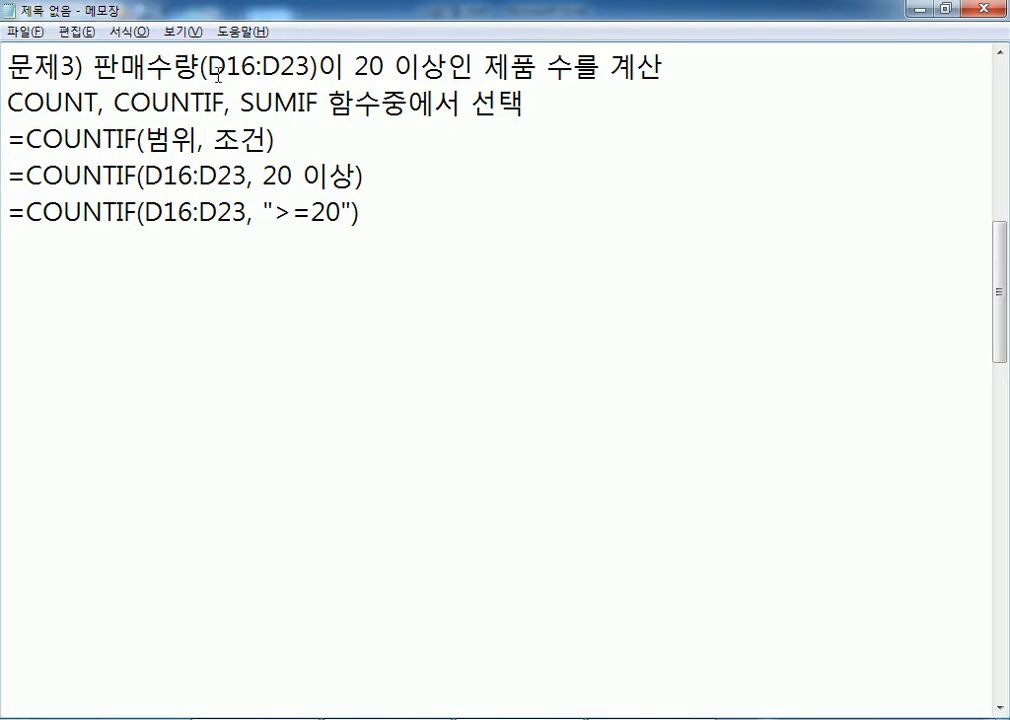
pyautogui.moveTo(208, 66); pyautogui.dragTo(311, 66)
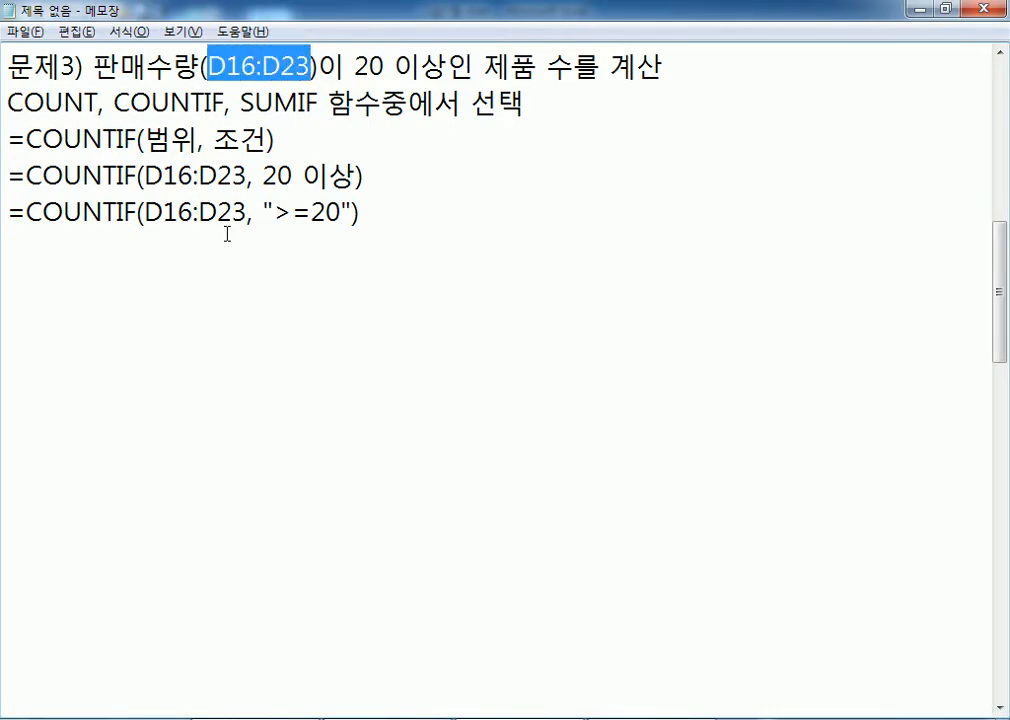
pyautogui.moveTo(265, 176); pyautogui.dragTo(355, 176)
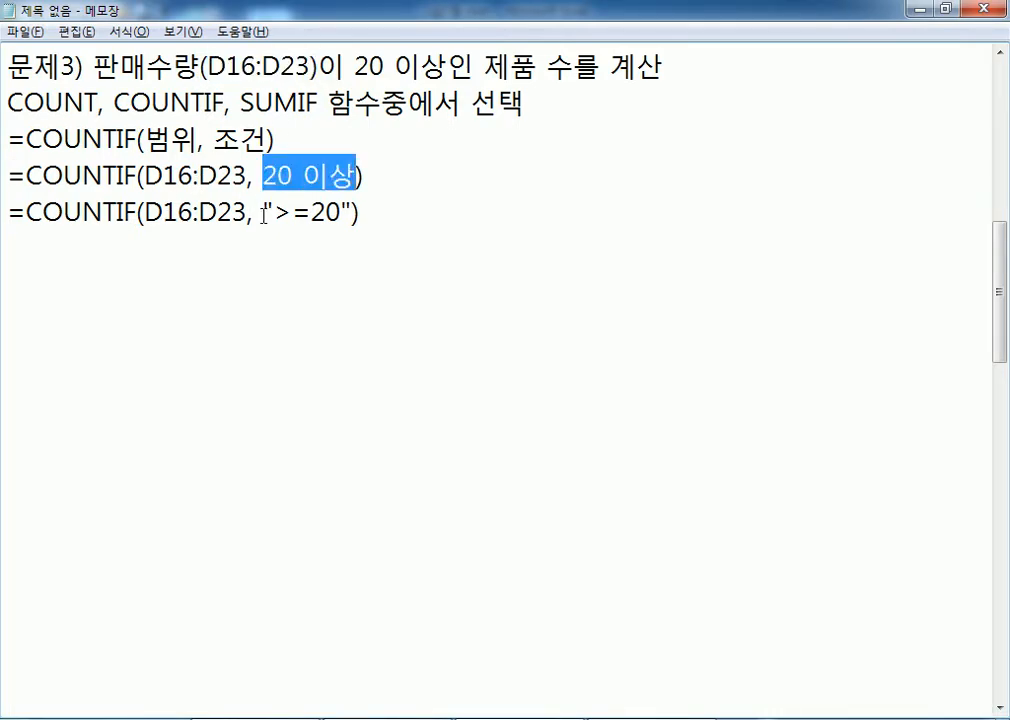
pyautogui.moveTo(264, 212); pyautogui.dragTo(353, 212)
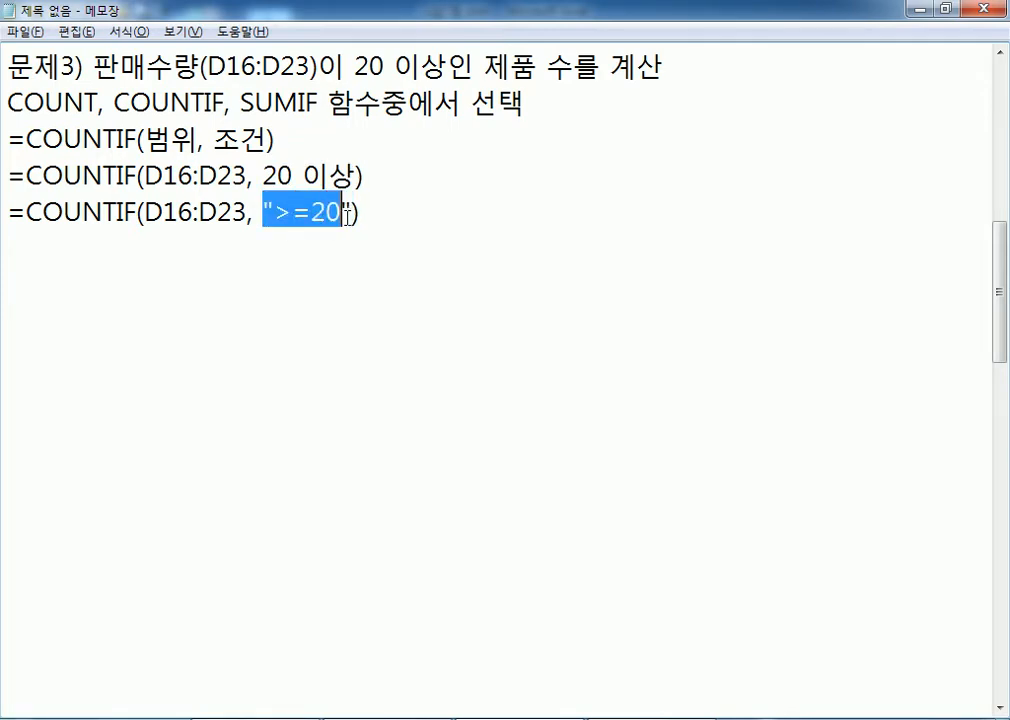
# Delete surplus blank lines between the problem 3 formulas and problem 4
pyautogui.click(311, 309)
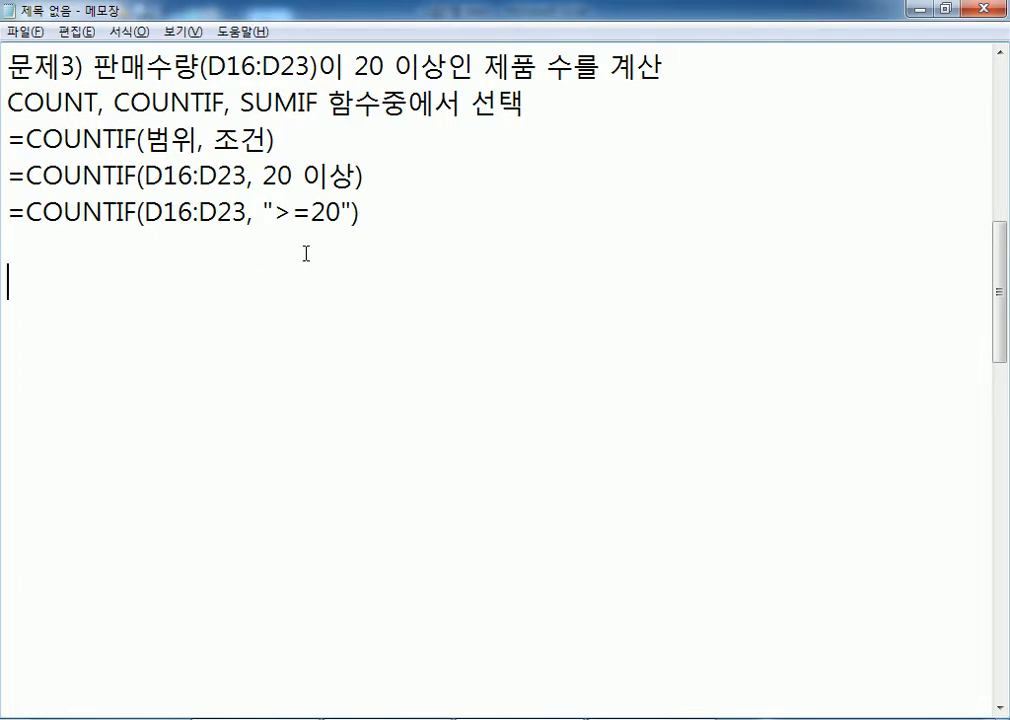
pyautogui.press('Delete')
pyautogui.press('Delete')
pyautogui.press('Delete')
pyautogui.press('Delete')
pyautogui.press('Delete')
pyautogui.press('Delete')
pyautogui.press('Delete')
pyautogui.press('Delete')
pyautogui.press('Delete')
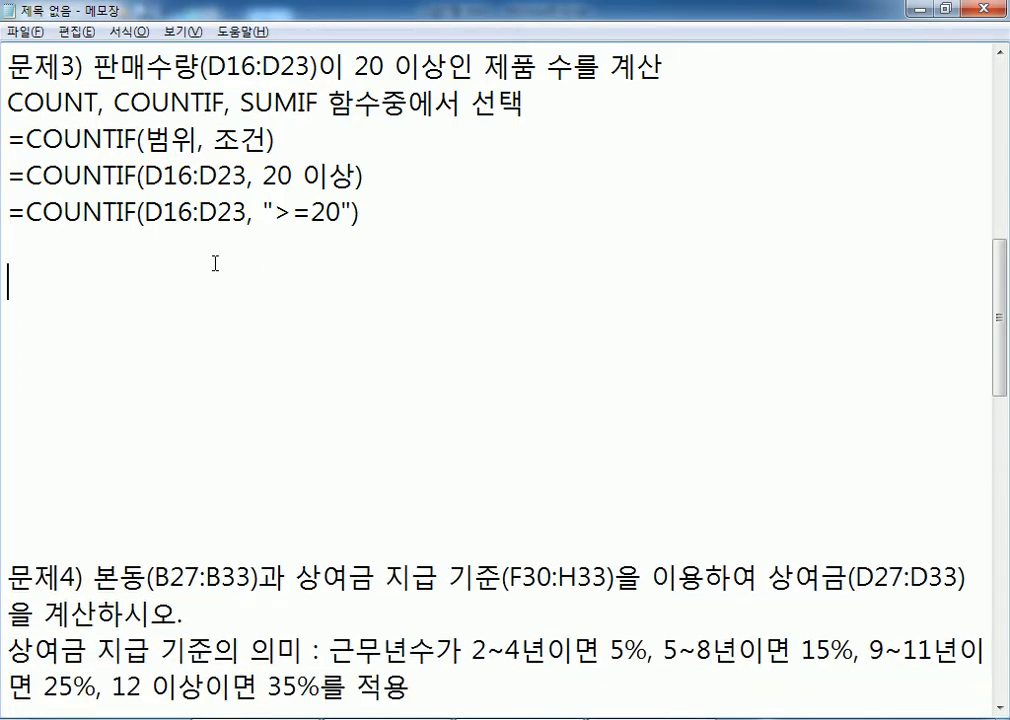
pyautogui.press('Delete')
pyautogui.press('Delete')
pyautogui.press('Delete')
pyautogui.press('Delete')
# Go to problem 4 in the notes and highlight 본봉 * 상여금 in its bonus formula
pyautogui.scroll(-3, 208, 272)
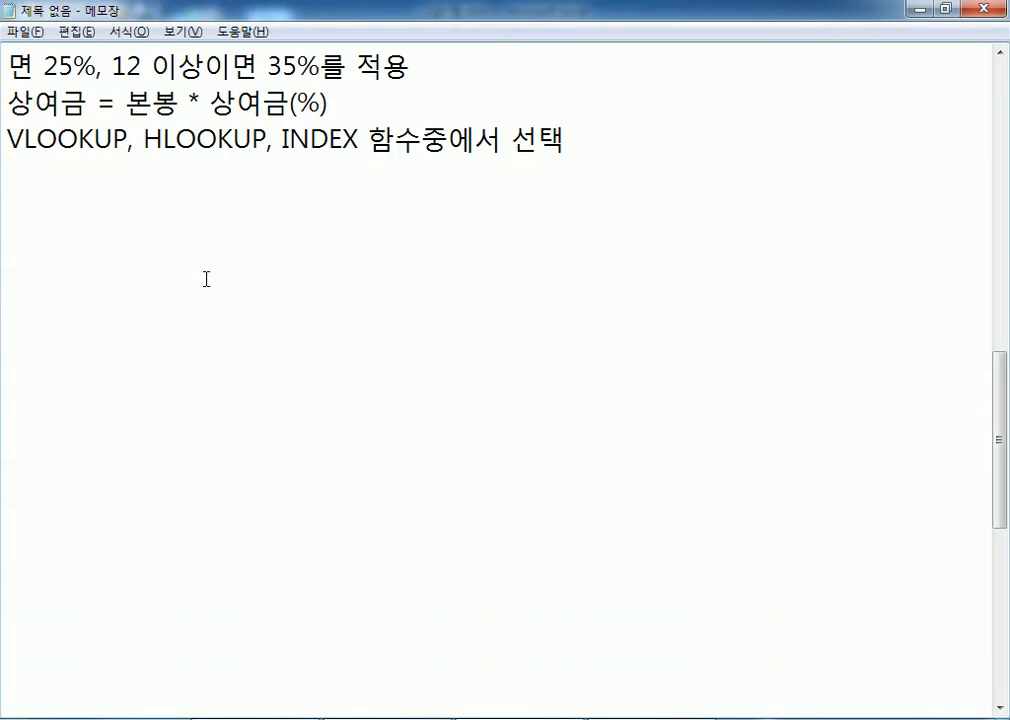
pyautogui.scroll(1, 207, 275)
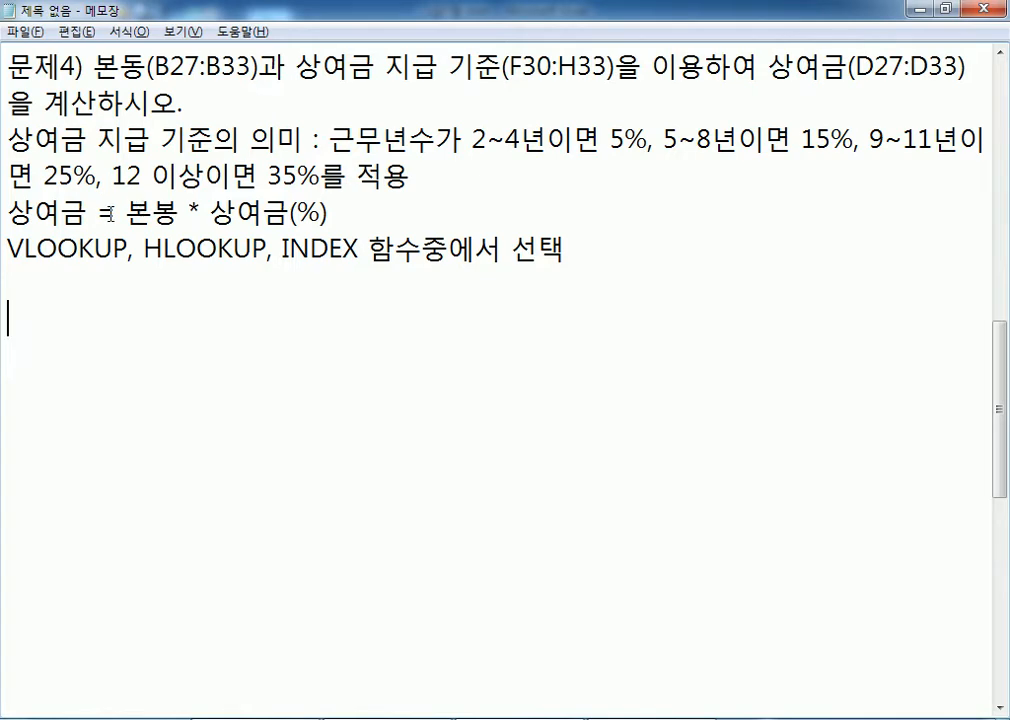
pyautogui.moveTo(117, 212); pyautogui.dragTo(291, 212)
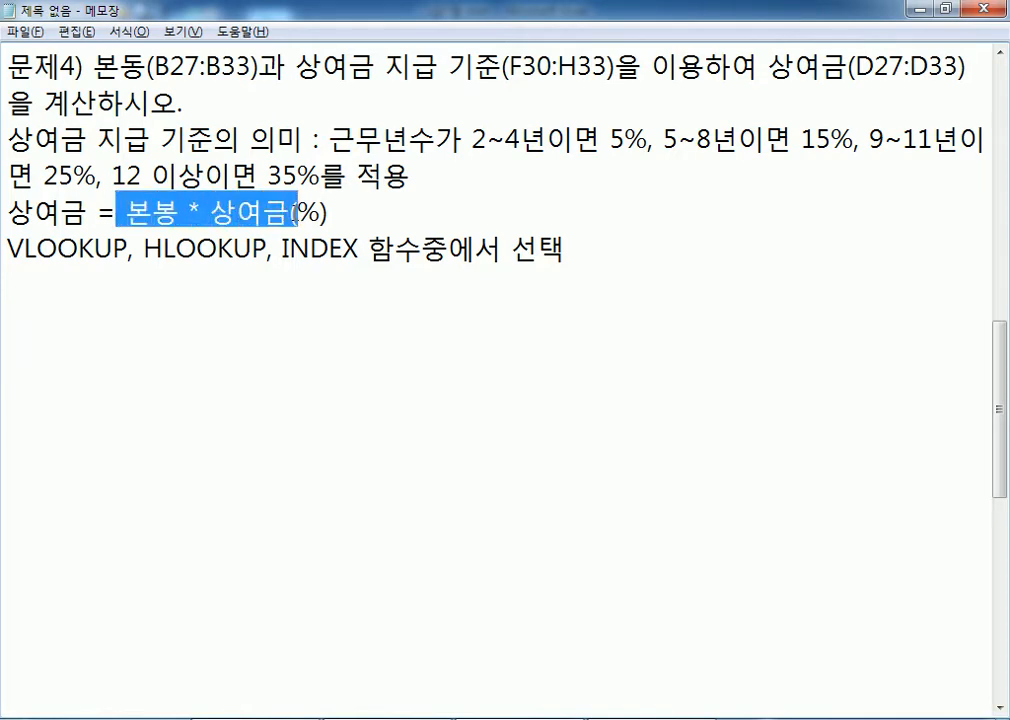
pyautogui.click(292, 211)
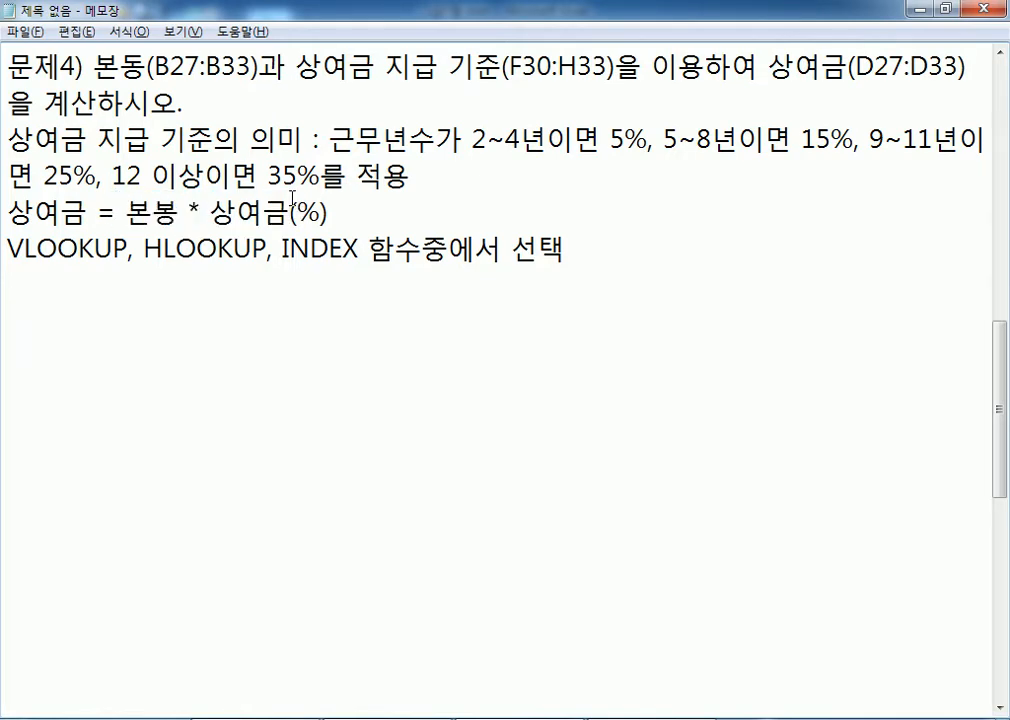
# Switch to Excel, bring the 사원별 근무년수 현황 table into view and select the first 상여금 cell, D27
pyautogui.hotkey('alt', 'Tab')
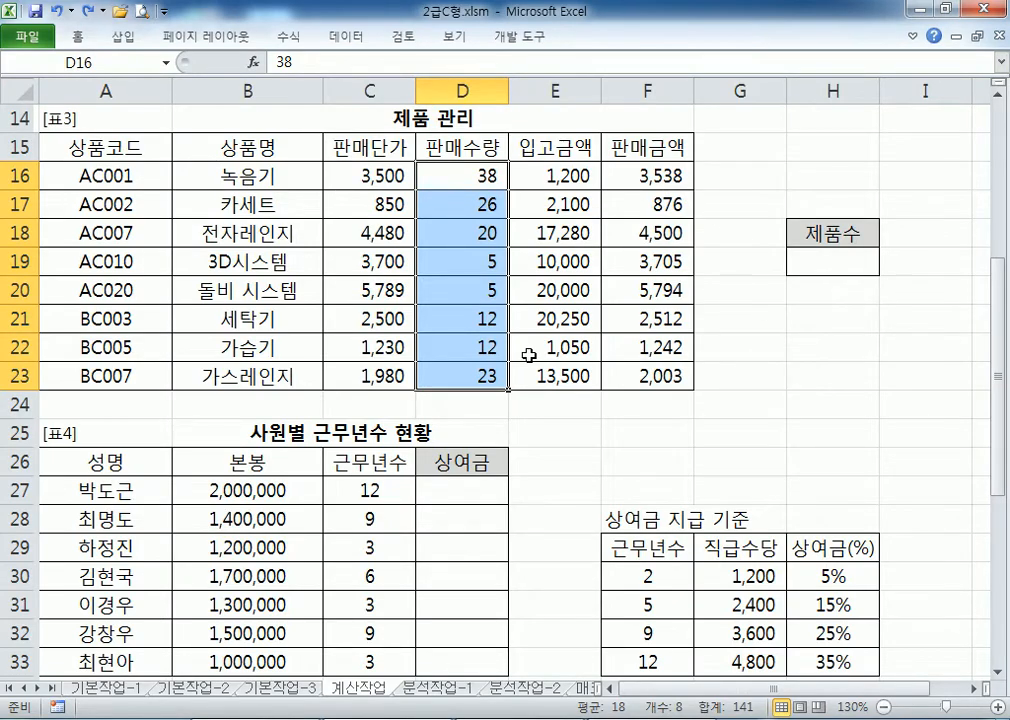
pyautogui.scroll(-2, 525, 355)
pyautogui.scroll(3, 523, 358)
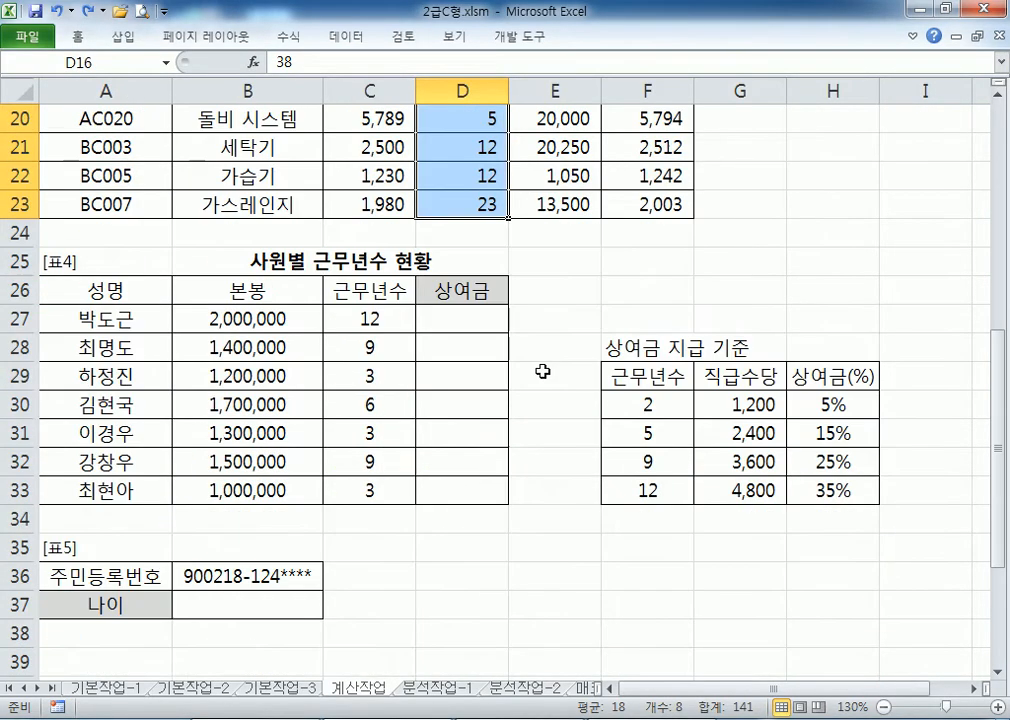
pyautogui.scroll(-3, 540, 370)
pyautogui.scroll(-2, 540, 371)
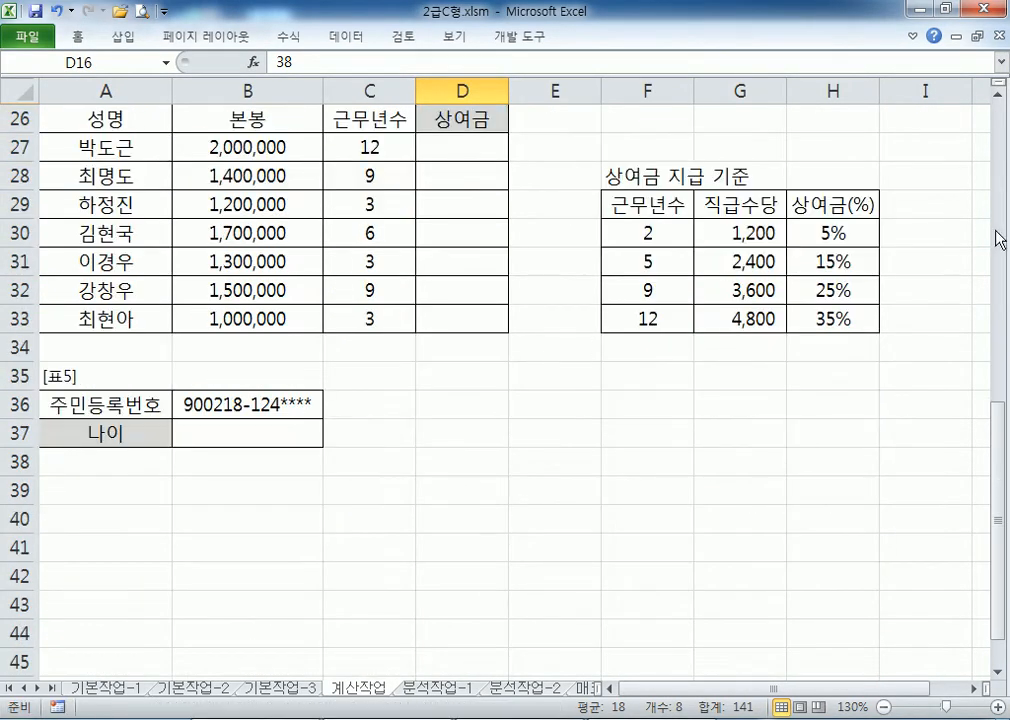
pyautogui.click(997, 90)
pyautogui.click(455, 180)
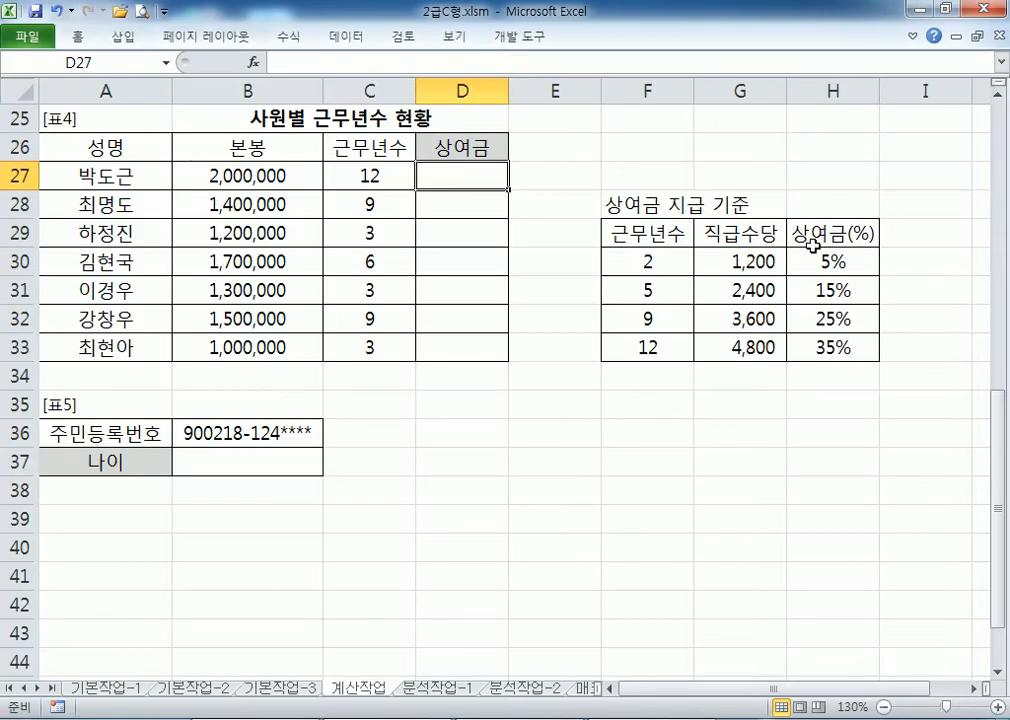
# Start the bonus formula in D27 as the base salary B27 multiplied by a VLOOKUP function
pyautogui.click(215, 179)
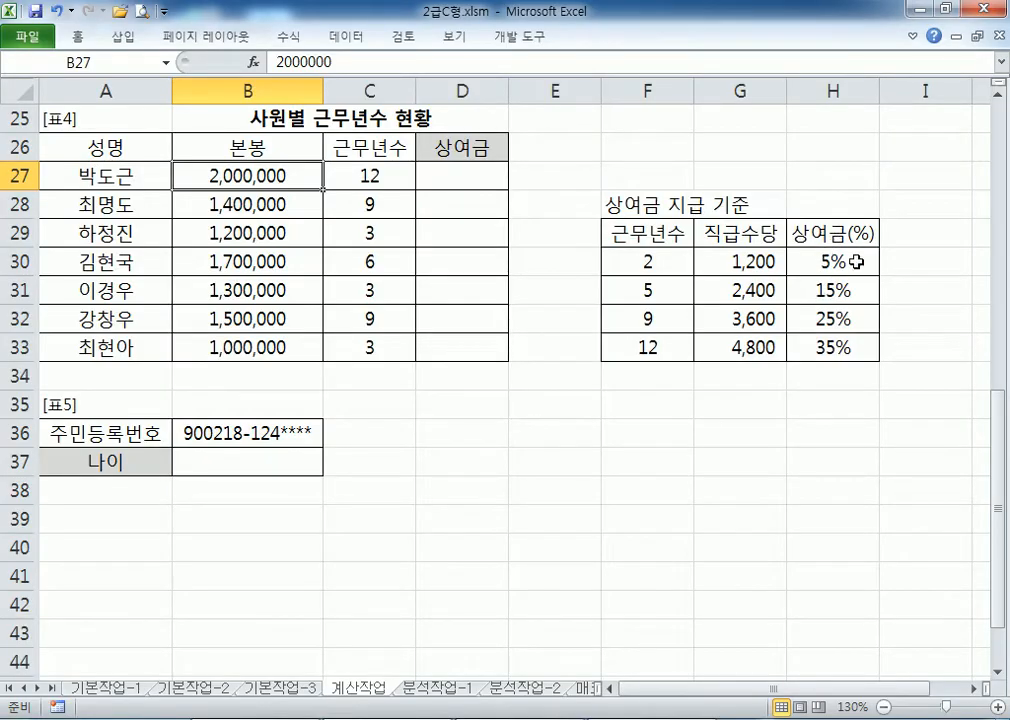
pyautogui.click(427, 176)
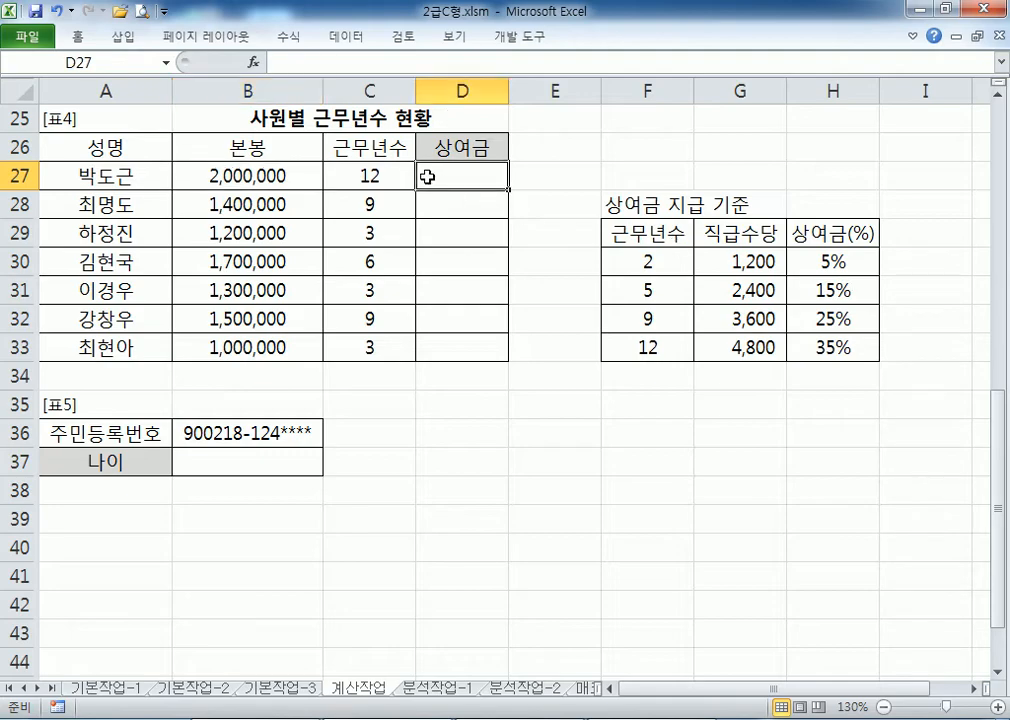
pyautogui.write('=')
pyautogui.click(262, 174)
pyautogui.write('*')
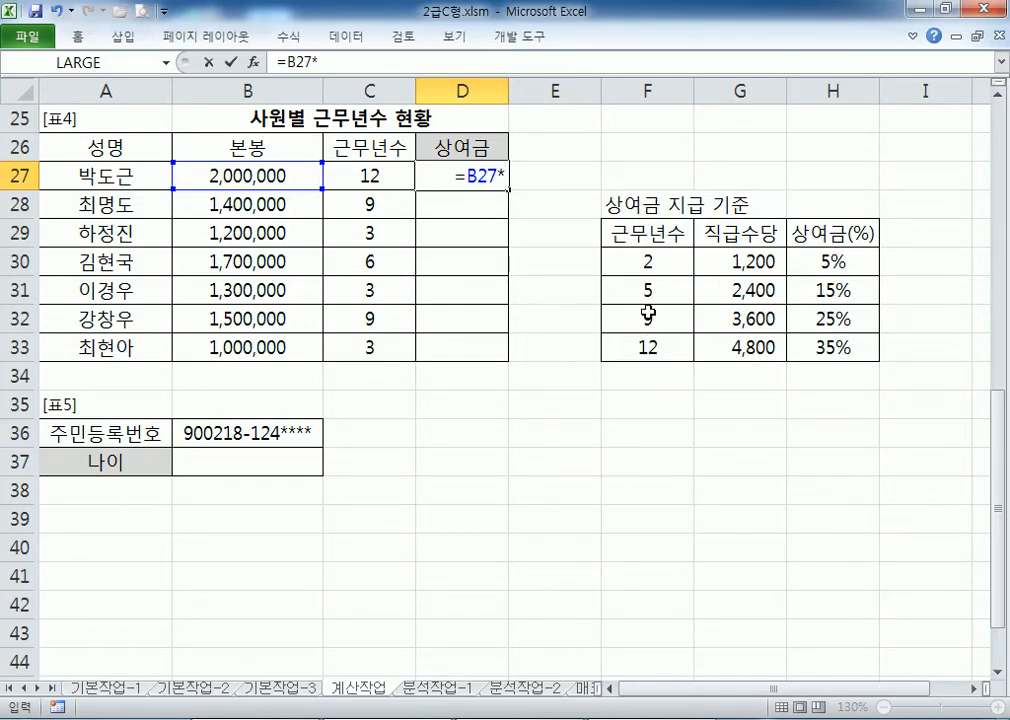
pyautogui.write('VL')
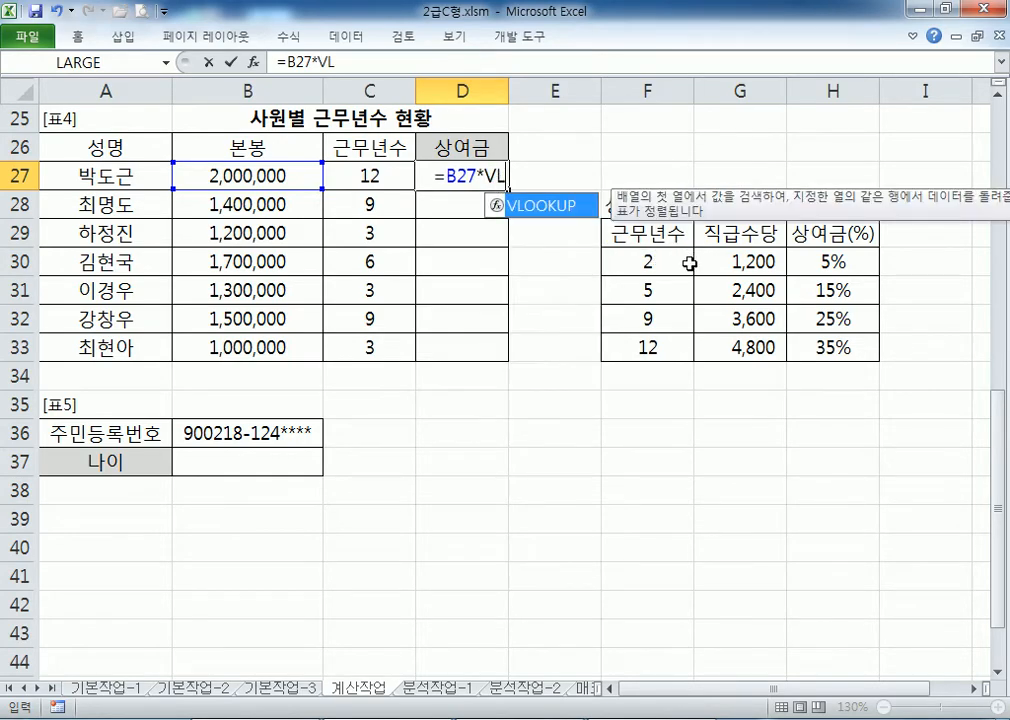
pyautogui.press('Tab')
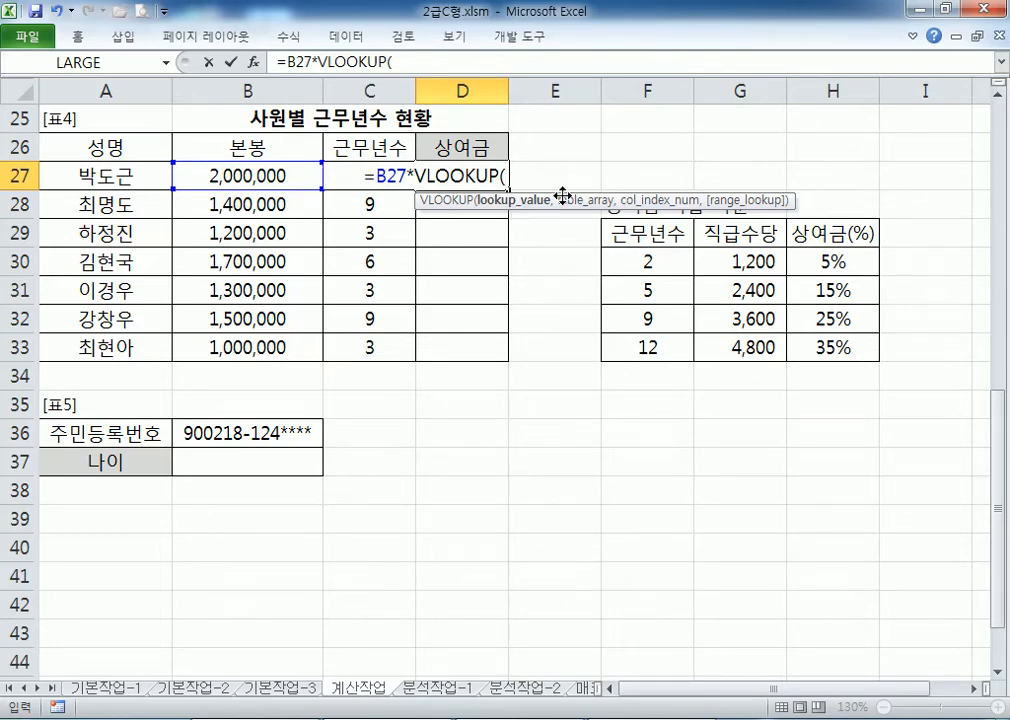
# Set the first employee's 근무년수 cell, C27, as the VLOOKUP lookup value
pyautogui.press('Left')
pyautogui.press('Right')
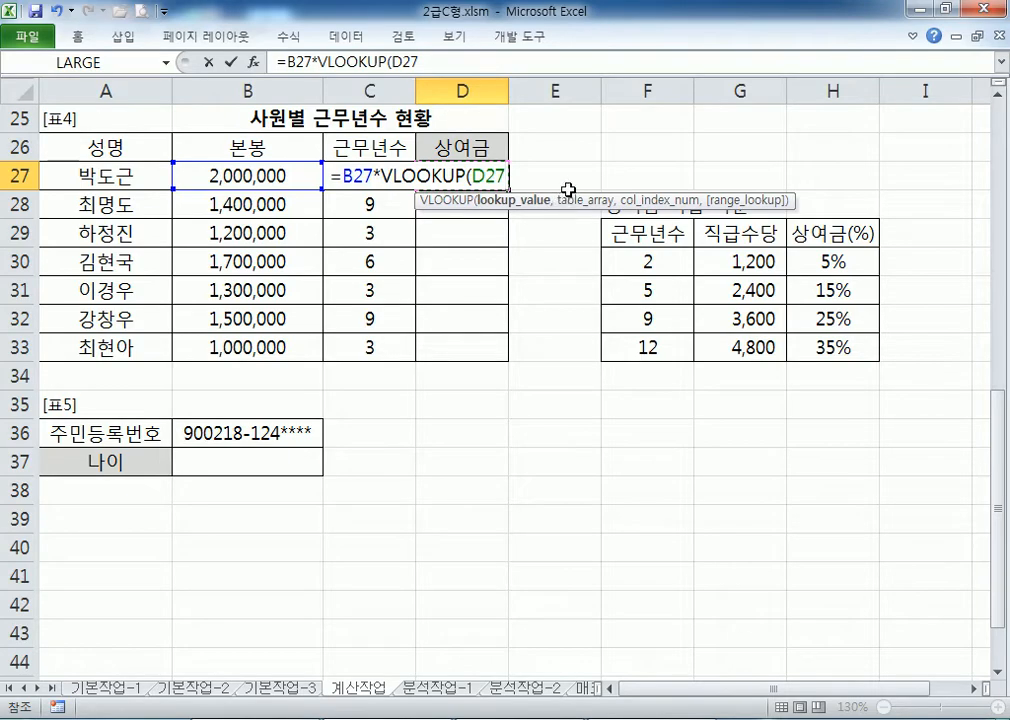
pyautogui.write('\\\\')
pyautogui.press('BackSpace')
pyautogui.press('BackSpace')
pyautogui.press('BackSpace')
pyautogui.press('BackSpace')
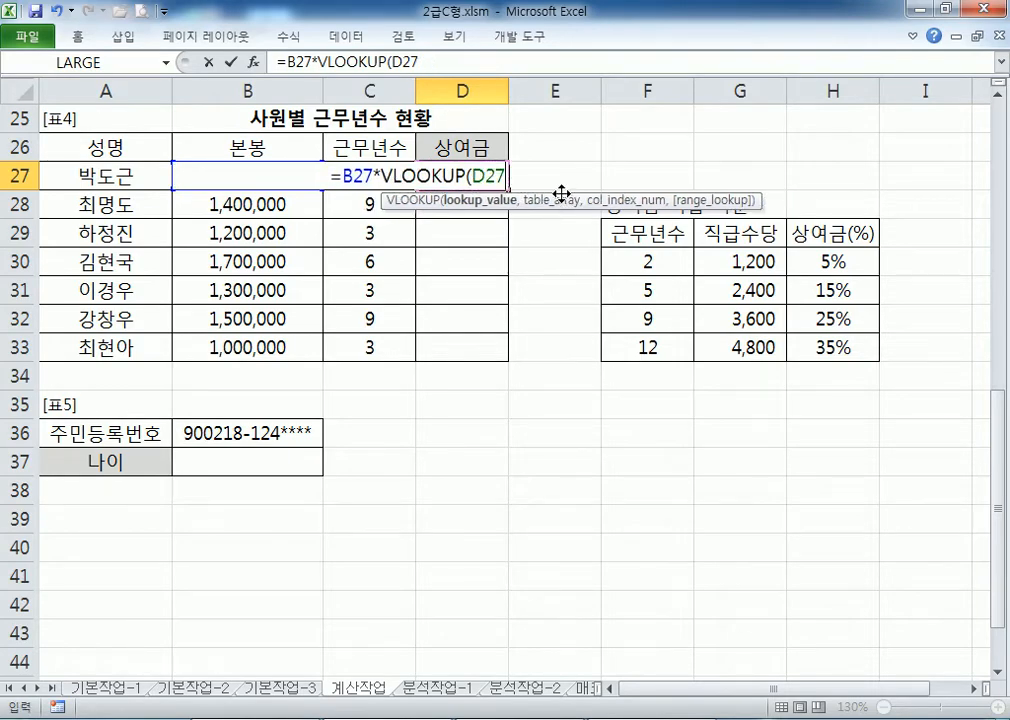
pyautogui.press('BackSpace')
pyautogui.click(336, 206)
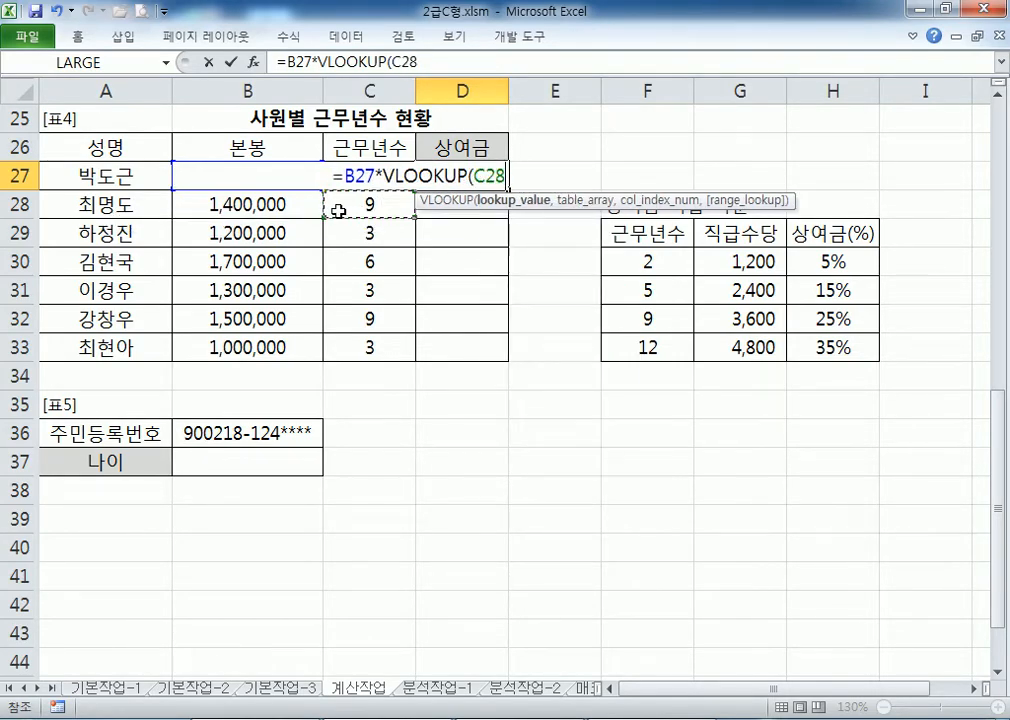
pyautogui.press('Up')
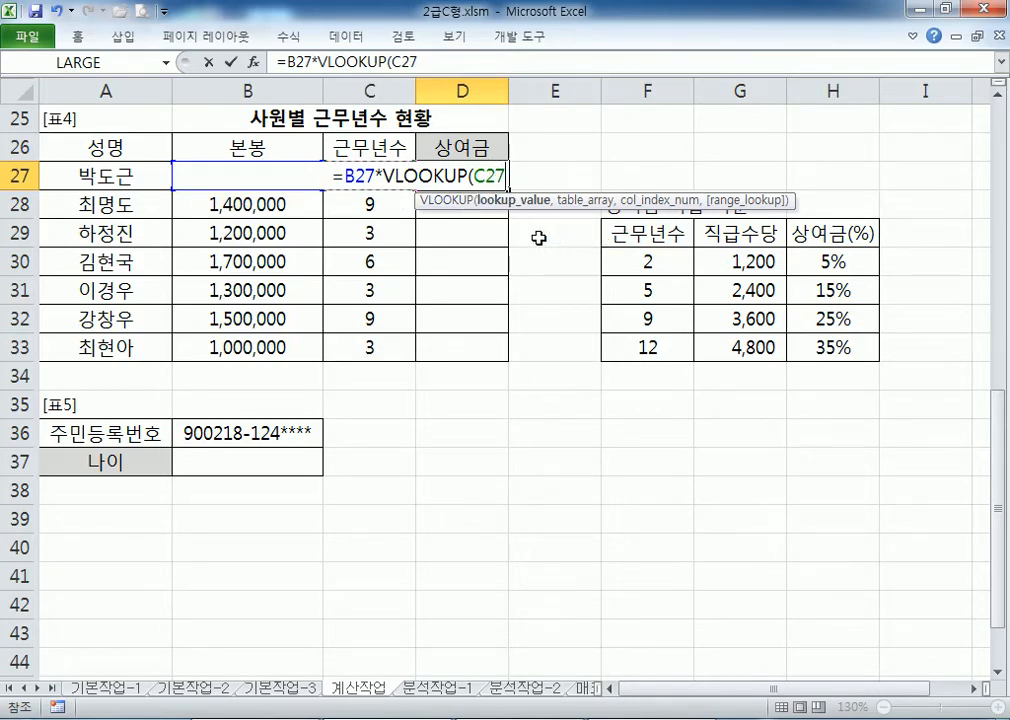
pyautogui.write(',')
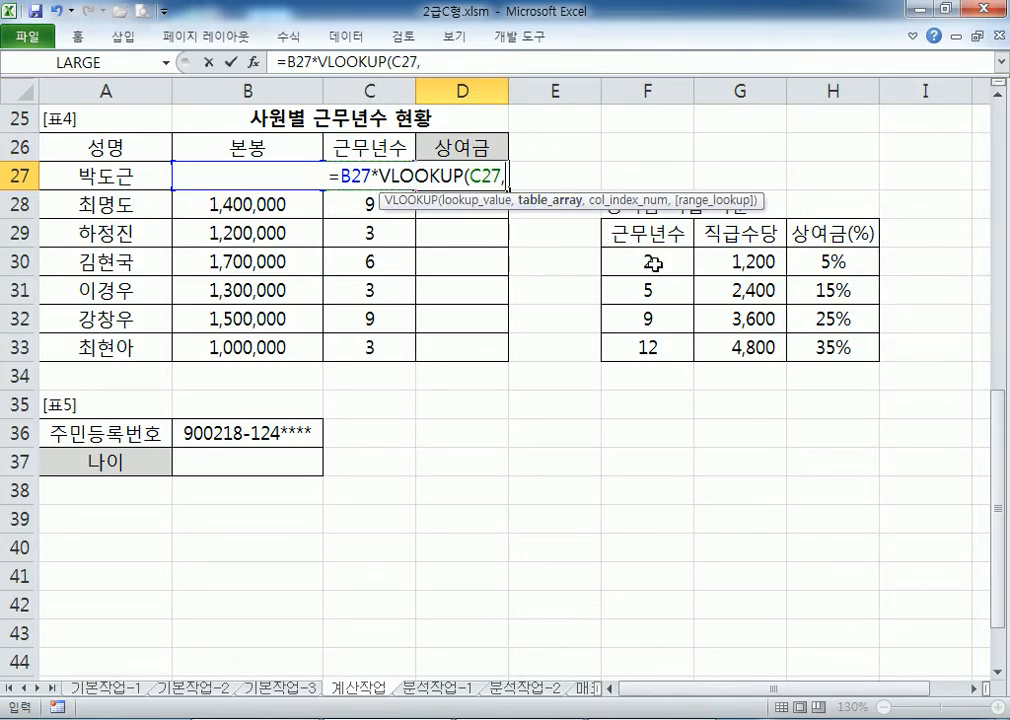
# Complete the VLOOKUP with the absolute table range $F$30:$H$33 and column number 3, omitting the match type
pyautogui.moveTo(639, 259); pyautogui.dragTo(836, 343)
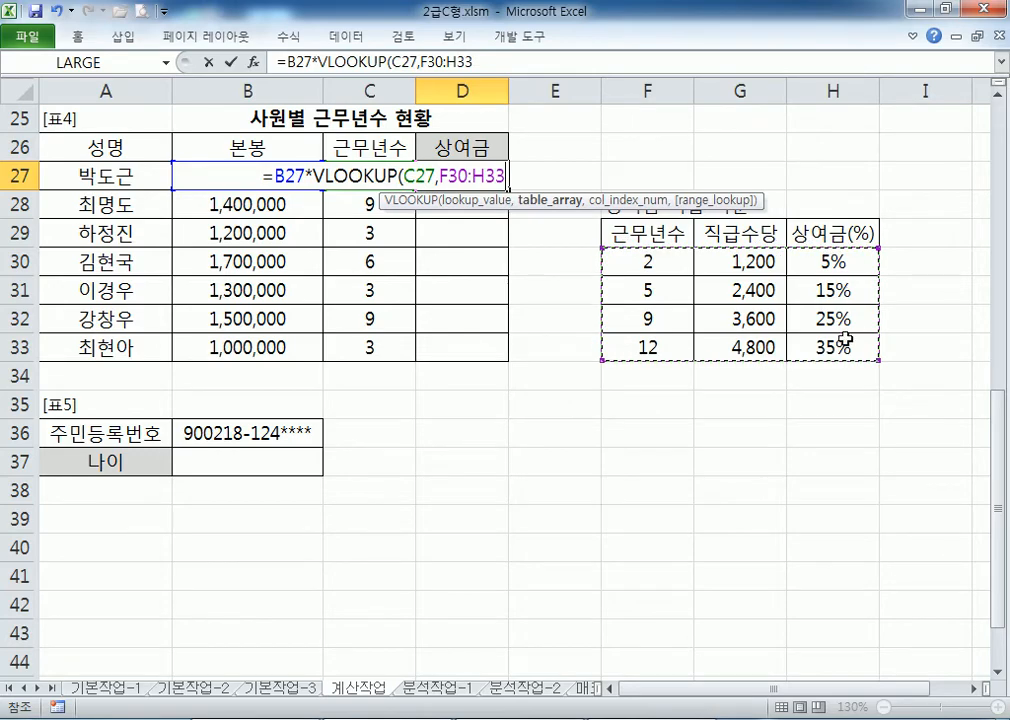
pyautogui.press('F4')
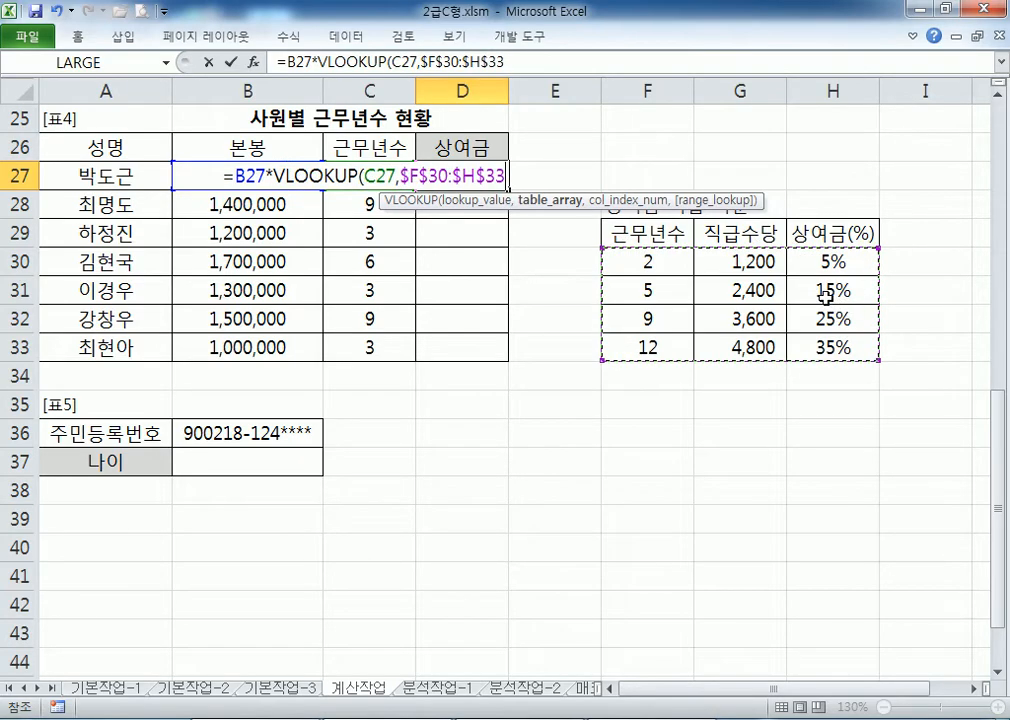
pyautogui.write(',')
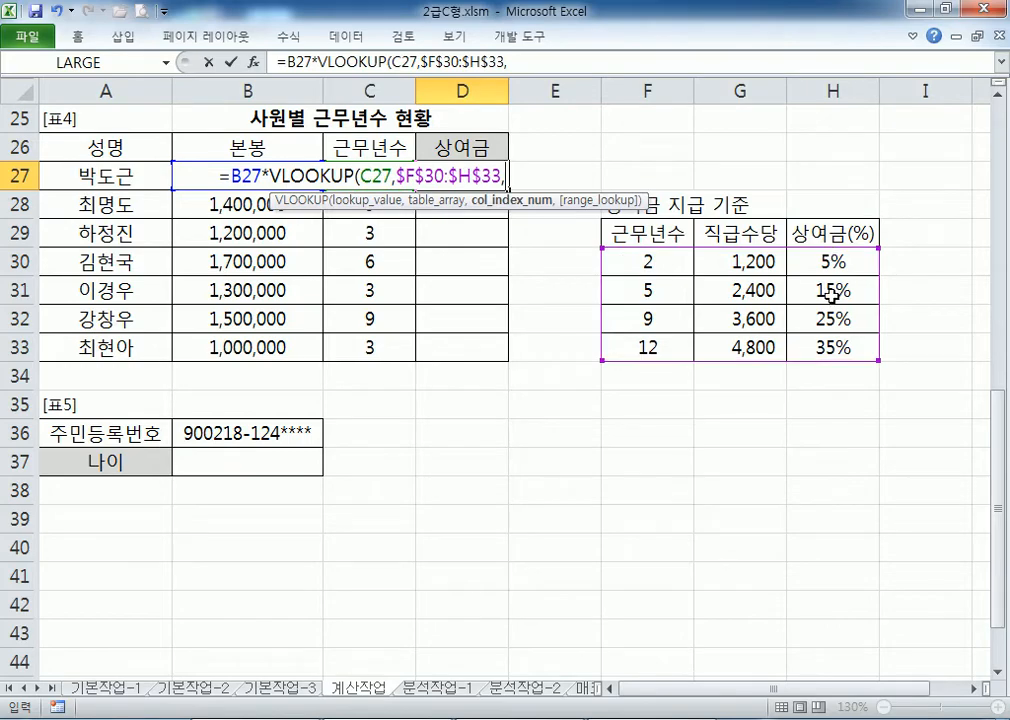
pyautogui.write('3')
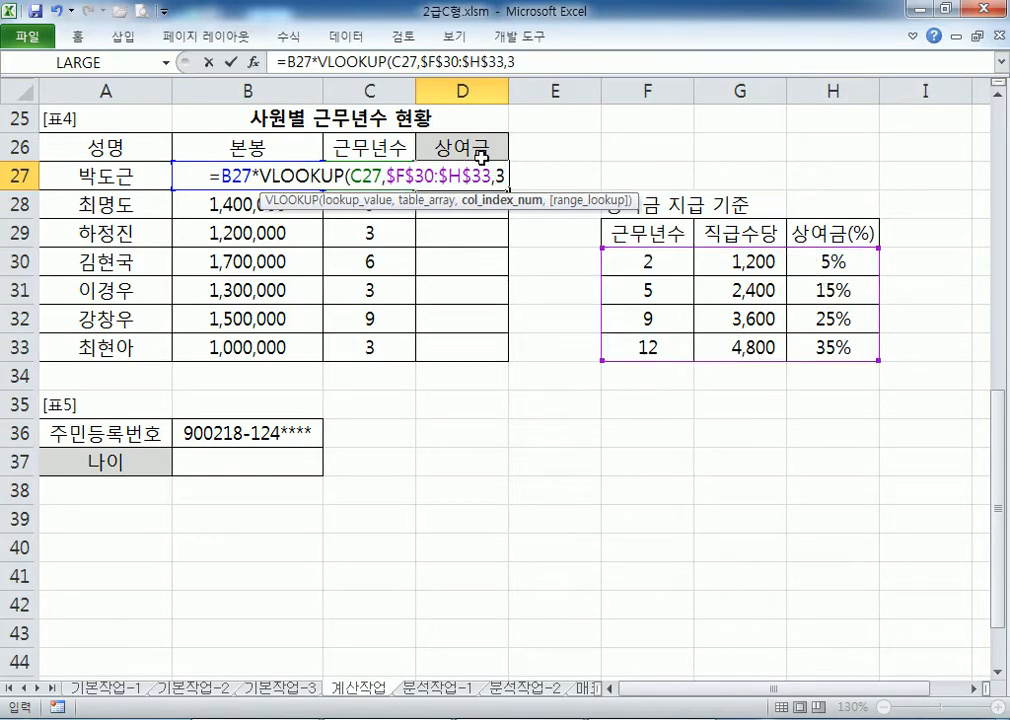
pyautogui.write(',')
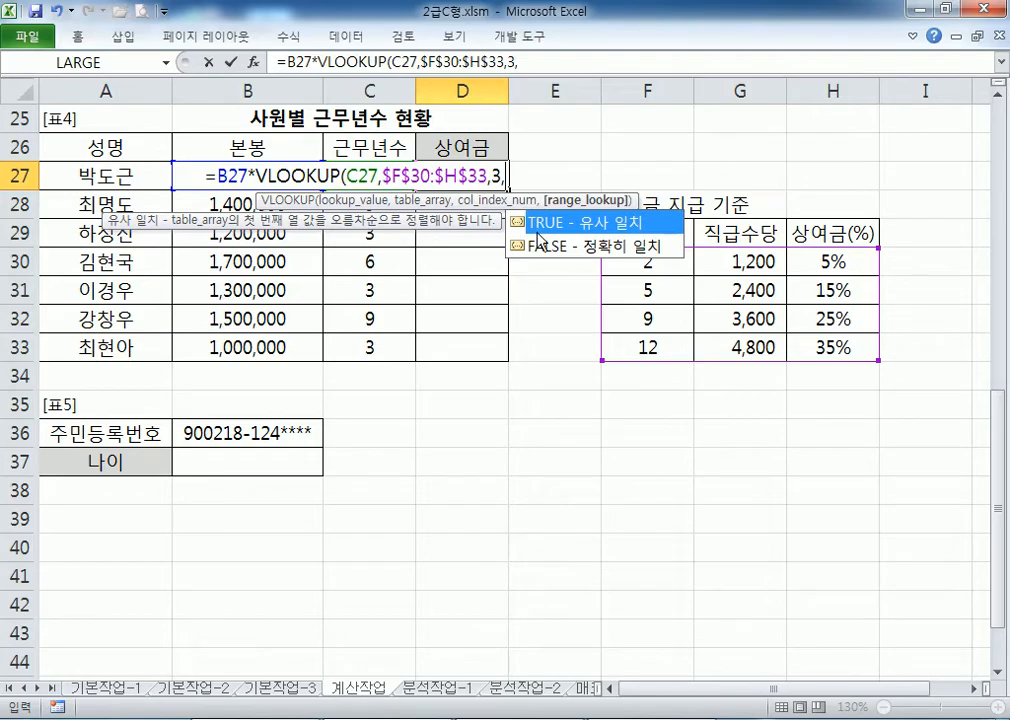
pyautogui.press('BackSpace')
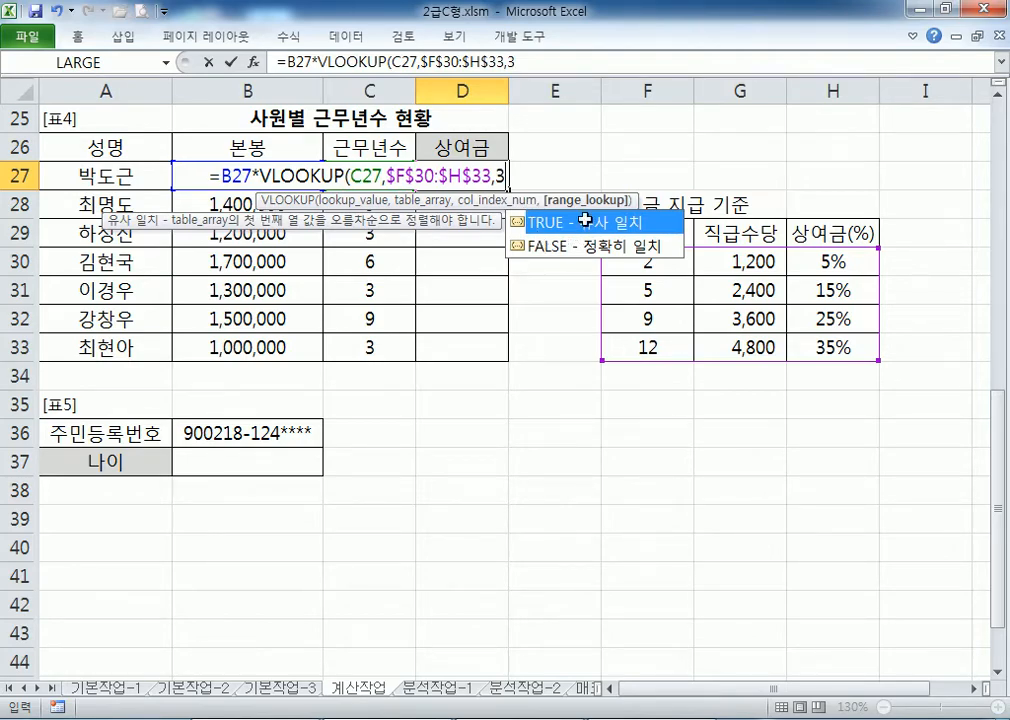
pyautogui.write(')')
pyautogui.press('Return')
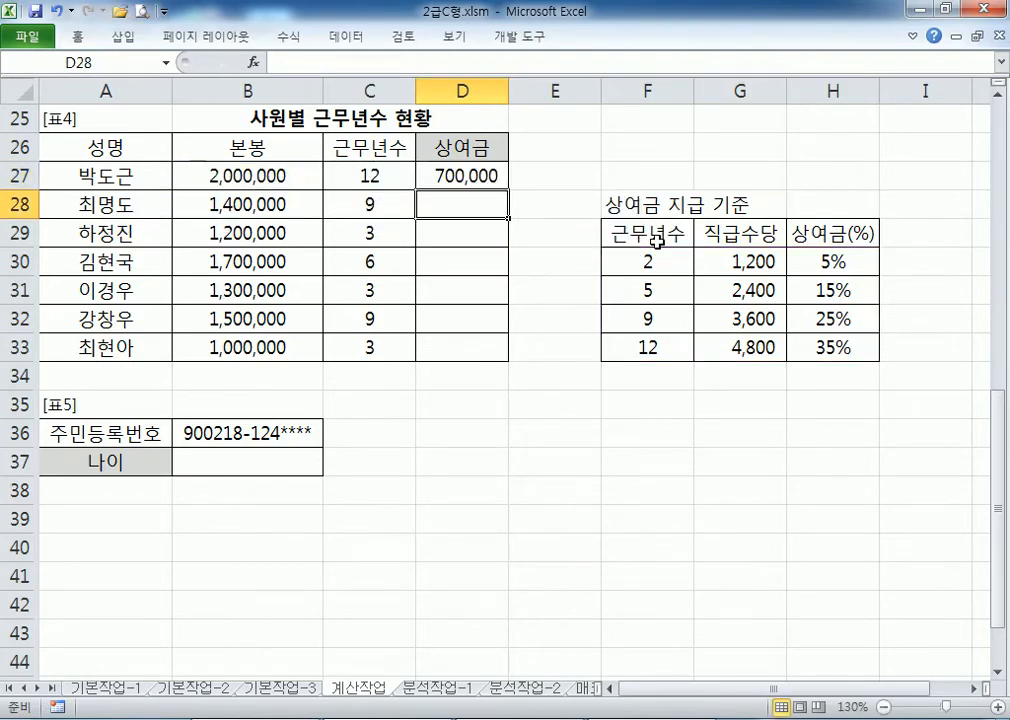
# Fill the D27 bonus formula down to D33 and check the first bonus against the 35% rate and base salary
pyautogui.click(489, 180)
pyautogui.doubleClick(509, 190)
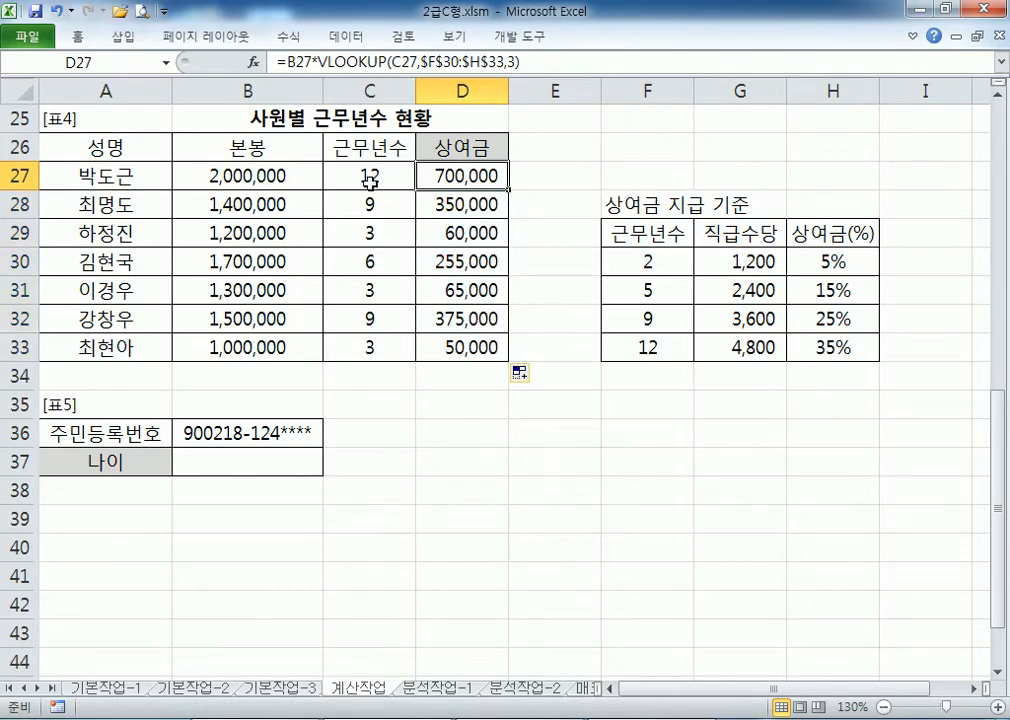
pyautogui.click(838, 347)
pyautogui.click(243, 172)
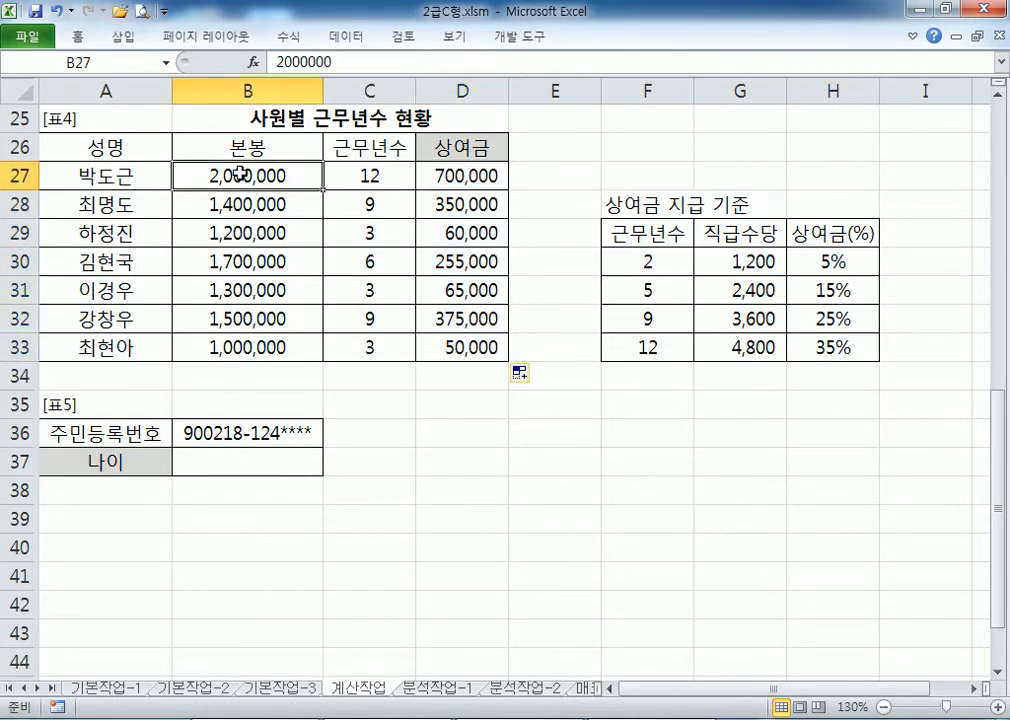
pyautogui.click(483, 172)
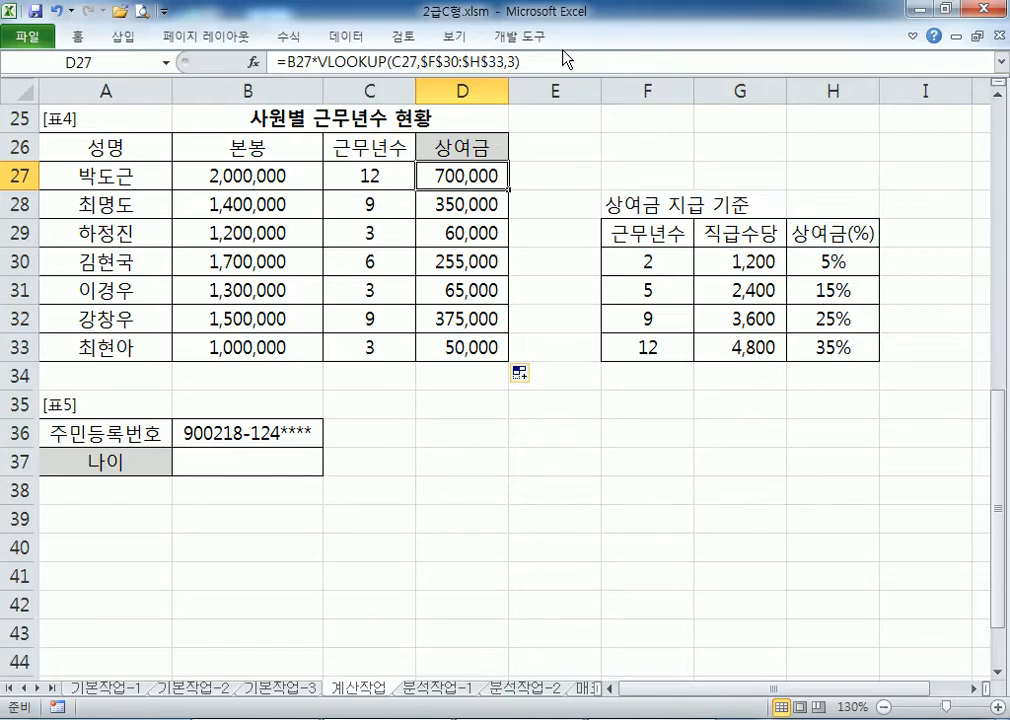
# Copy the D27 formula text and paste it into the Notepad notes under problem 4's function hint
pyautogui.moveTo(522, 62); pyautogui.dragTo(224, 70)
pyautogui.hotkey('ctrl', 'c')
pyautogui.hotkey('alt', 'Tab')
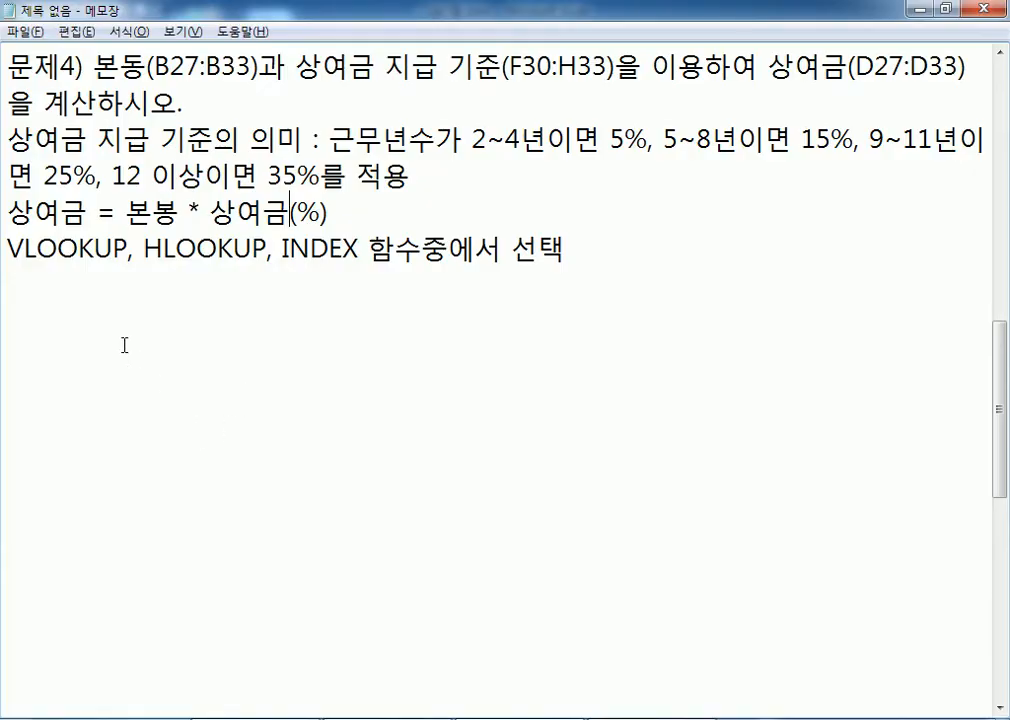
pyautogui.hotkey('ctrl', 'v')
# Add a space after each comma in the pasted VLOOKUP formula and highlight its $F$30:$H$33 range and column number 3
pyautogui.click(266, 286)
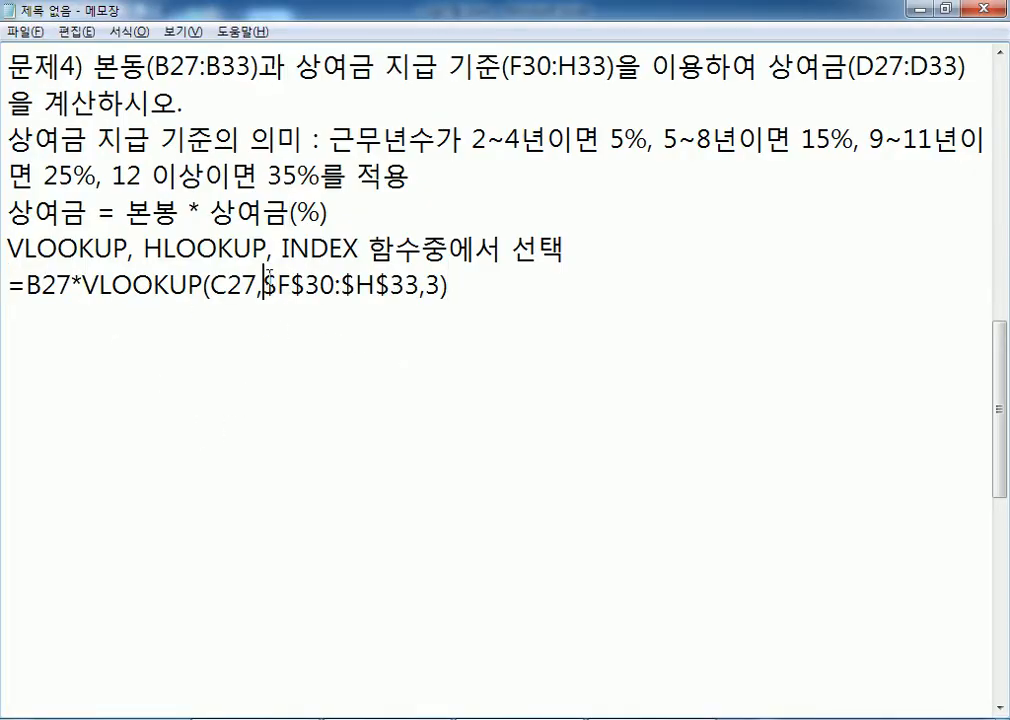
pyautogui.click(434, 286)
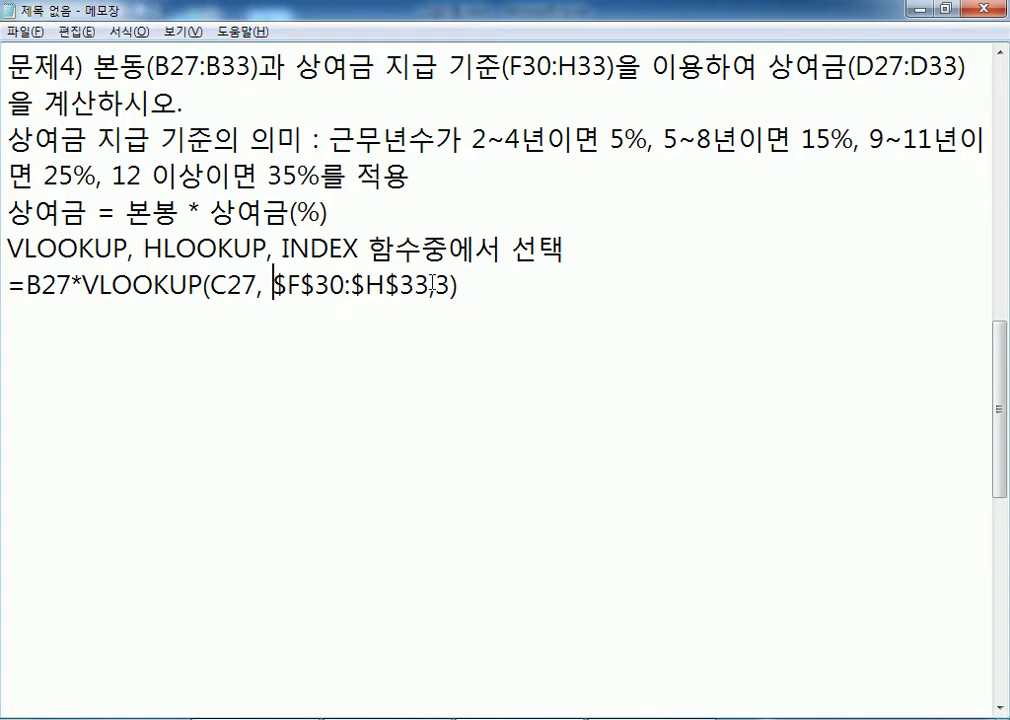
pyautogui.click(461, 284)
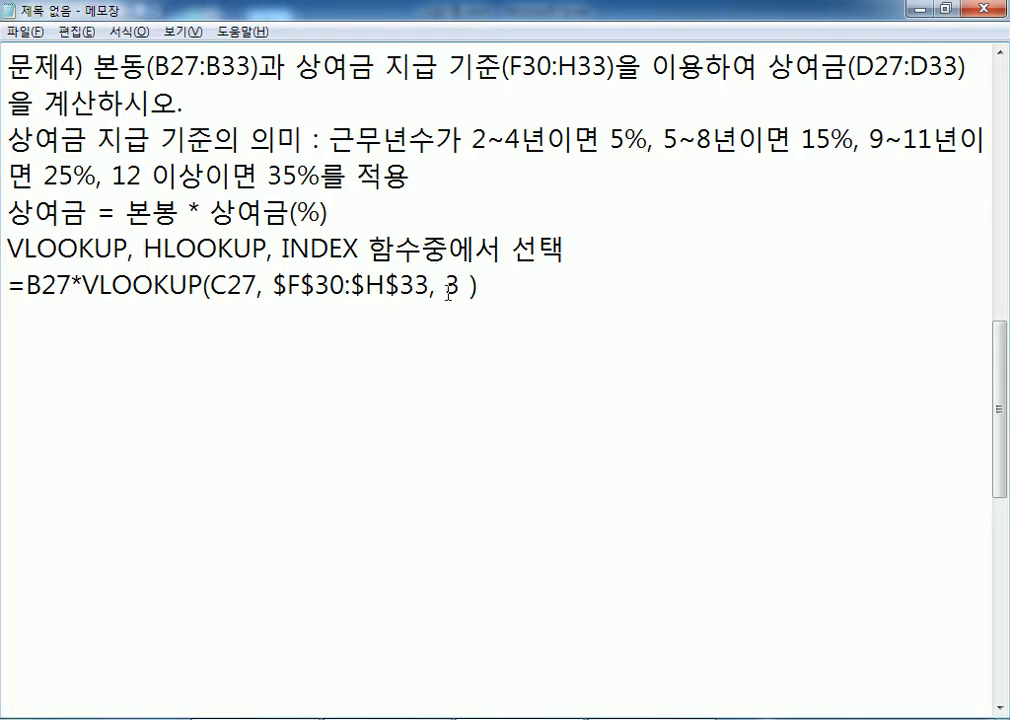
pyautogui.moveTo(461, 286); pyautogui.dragTo(471, 287)
pyautogui.press('Delete')
pyautogui.moveTo(26, 285); pyautogui.dragTo(430, 288)
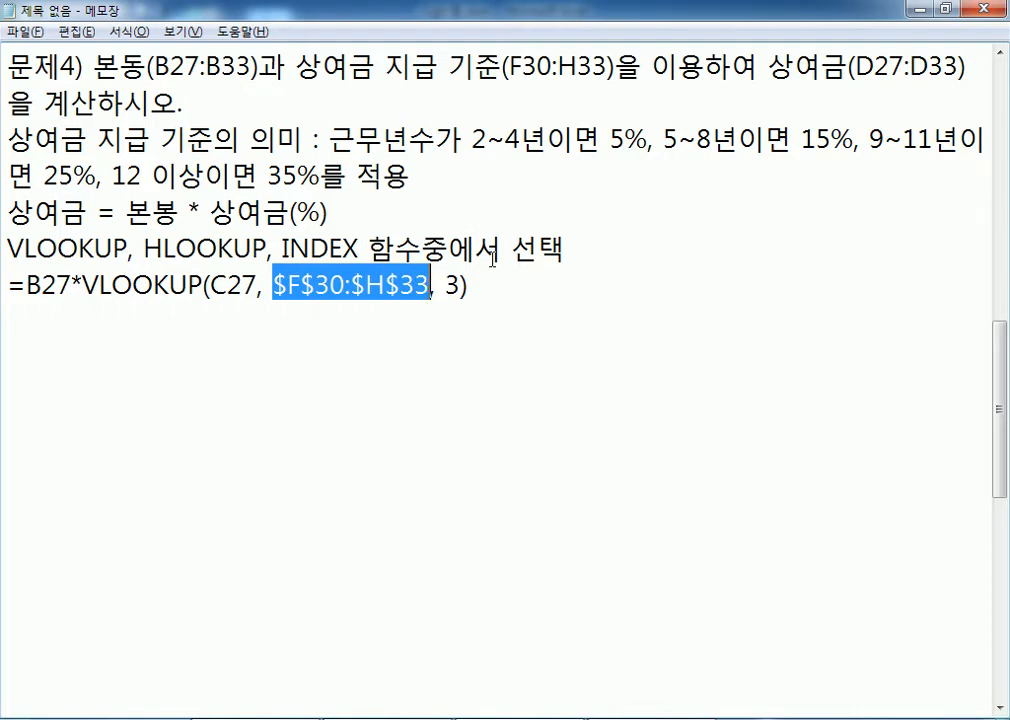
pyautogui.doubleClick(455, 286)
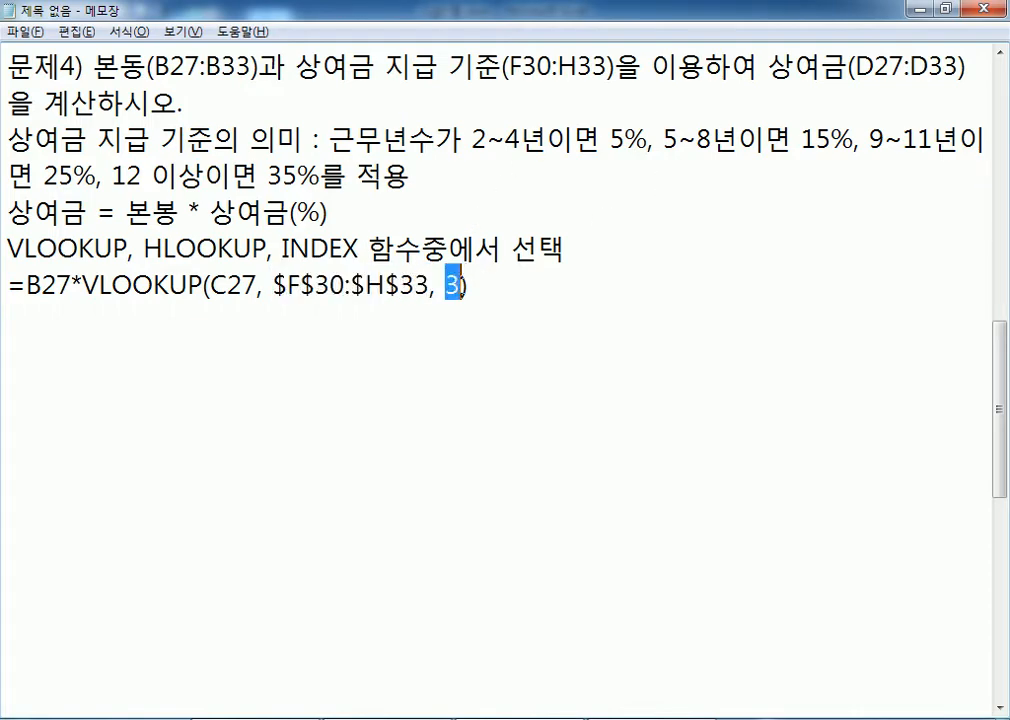
# Delete the surplus blank lines between problem 4's VLOOKUP formula and problem 5, keeping one empty line
pyautogui.click(481, 289)
pyautogui.press('Return')
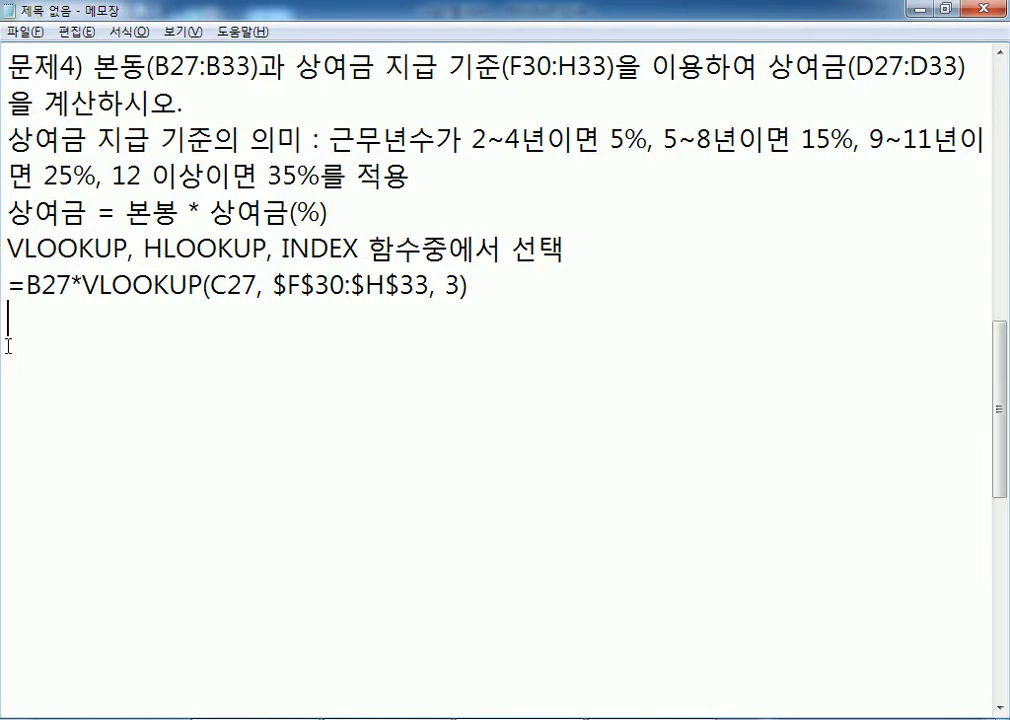
pyautogui.press('Delete')
pyautogui.press('Delete')
pyautogui.press('Delete')
pyautogui.press('Delete')
pyautogui.press('Delete')
pyautogui.press('Delete')
pyautogui.press('Delete')
pyautogui.press('Delete')
pyautogui.press('Delete')
pyautogui.press('Delete')
pyautogui.press('Delete')
pyautogui.press('Delete')
# Copy the resident registration number from Excel cell B36 and insert it after "B36 :" in problem 5's Notepad text, keeping the sentence on one line
pyautogui.scroll(-1, 8, 346)
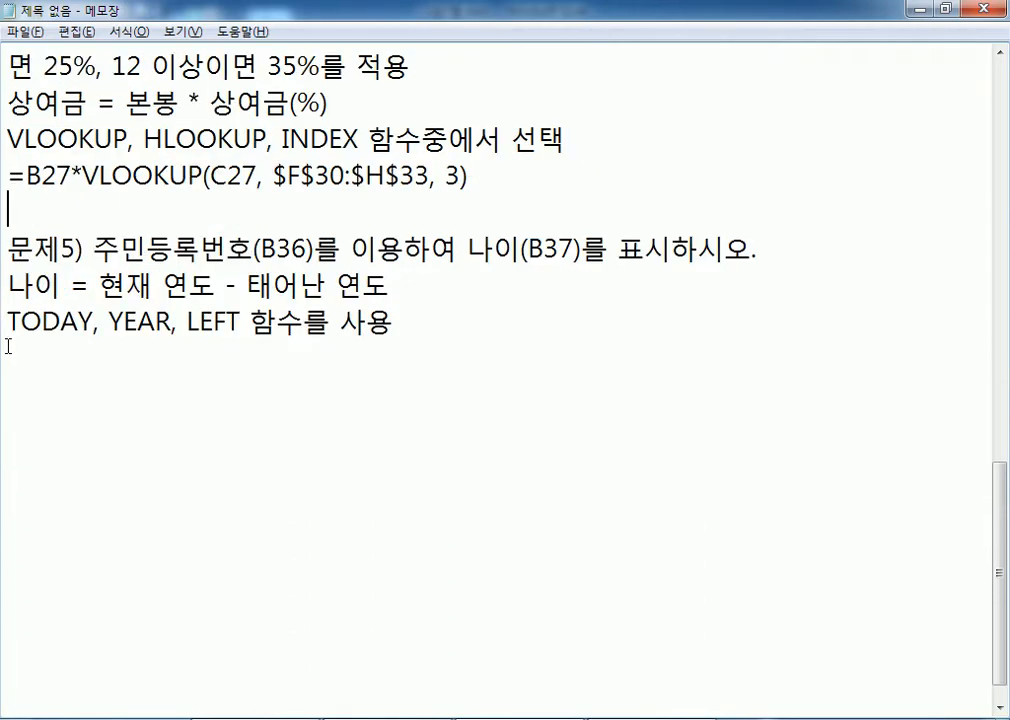
pyautogui.scroll(-2, 8, 346)
pyautogui.click(50, 206)
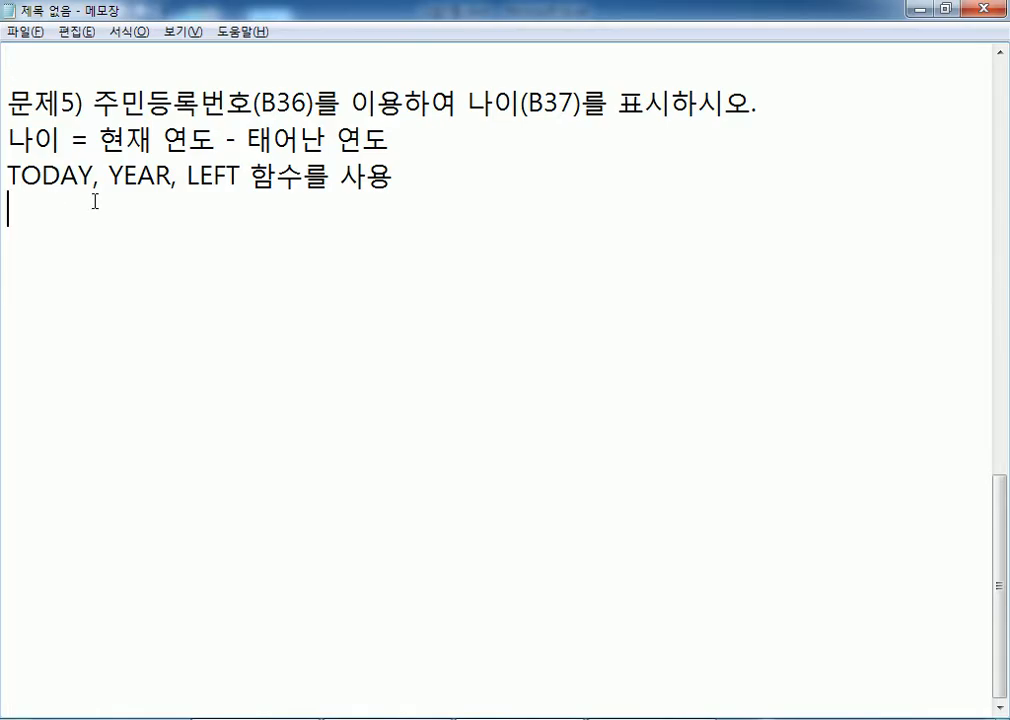
pyautogui.hotkey('alt', 'Tab')
pyautogui.click(215, 432)
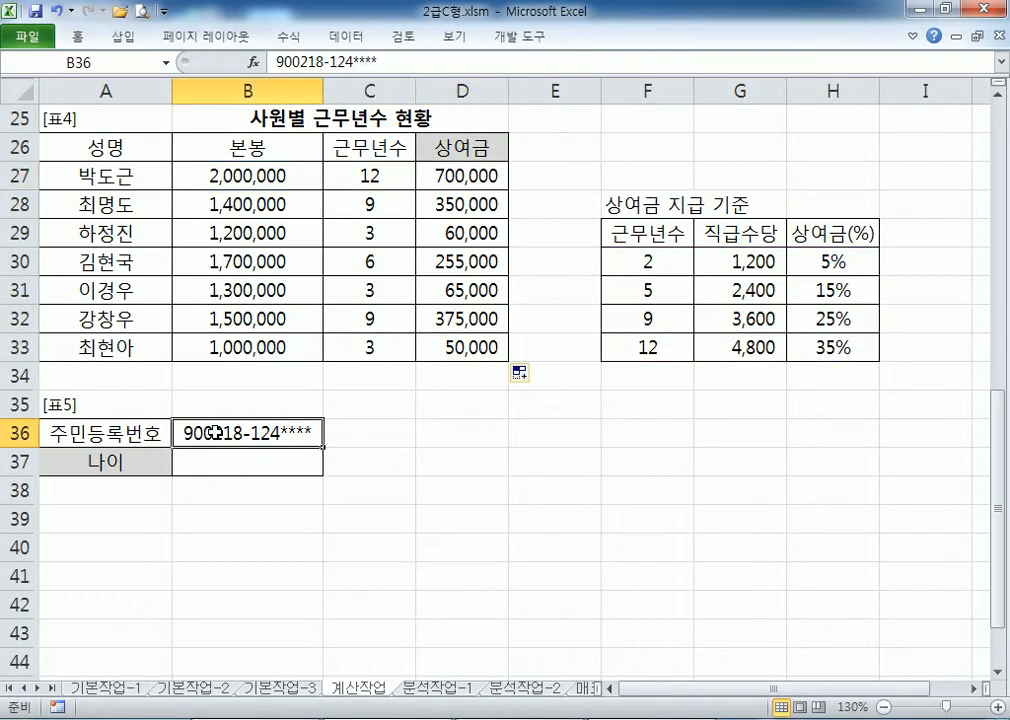
pyautogui.hotkey('ctrl', 'c')
pyautogui.hotkey('alt', 'Tab')
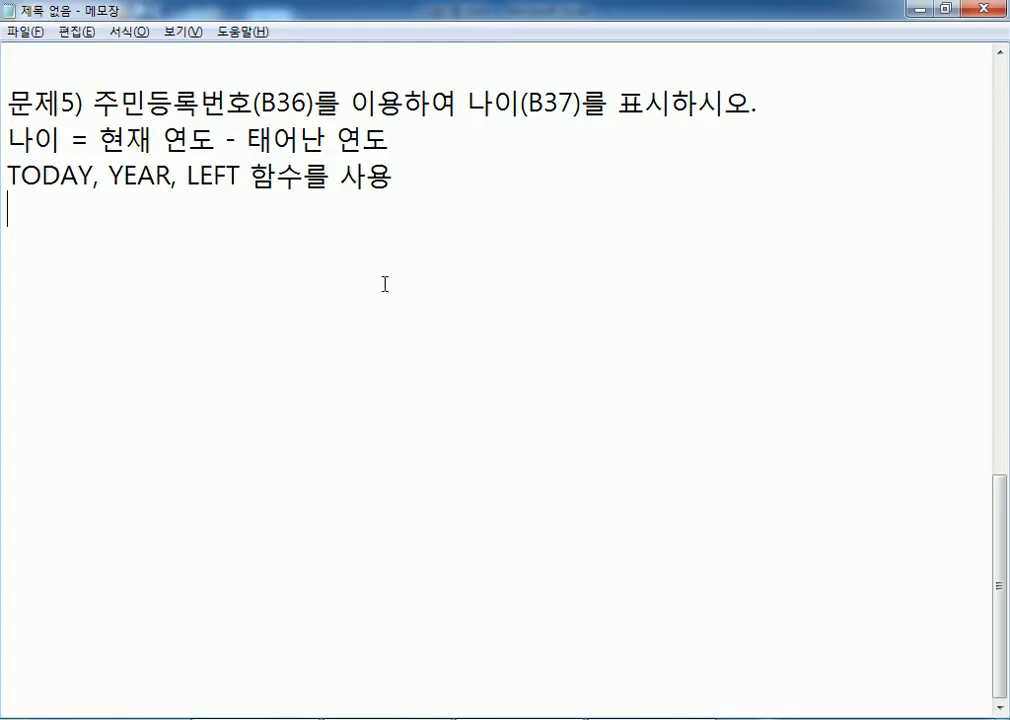
pyautogui.click(306, 102)
pyautogui.write(':')
pyautogui.hotkey('ctrl', 'v')
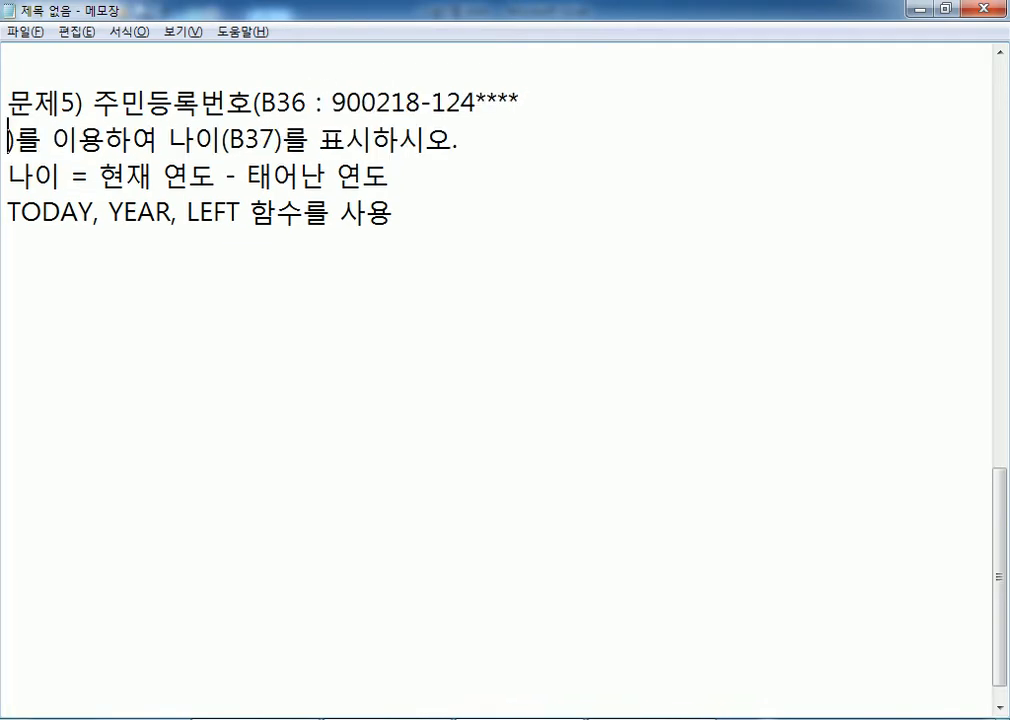
pyautogui.click(636, 100)
pyautogui.press('Delete')
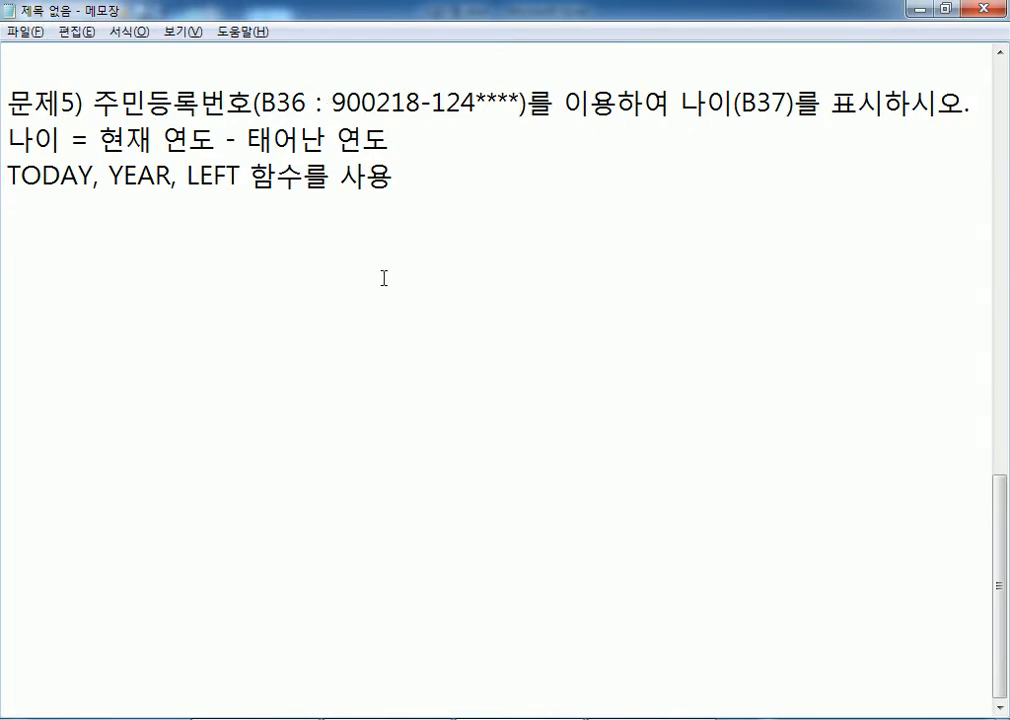
# Write the example age calculation =2018-1990 below problem 5's TODAY, YEAR, LEFT hint
pyautogui.write('=2018-0')
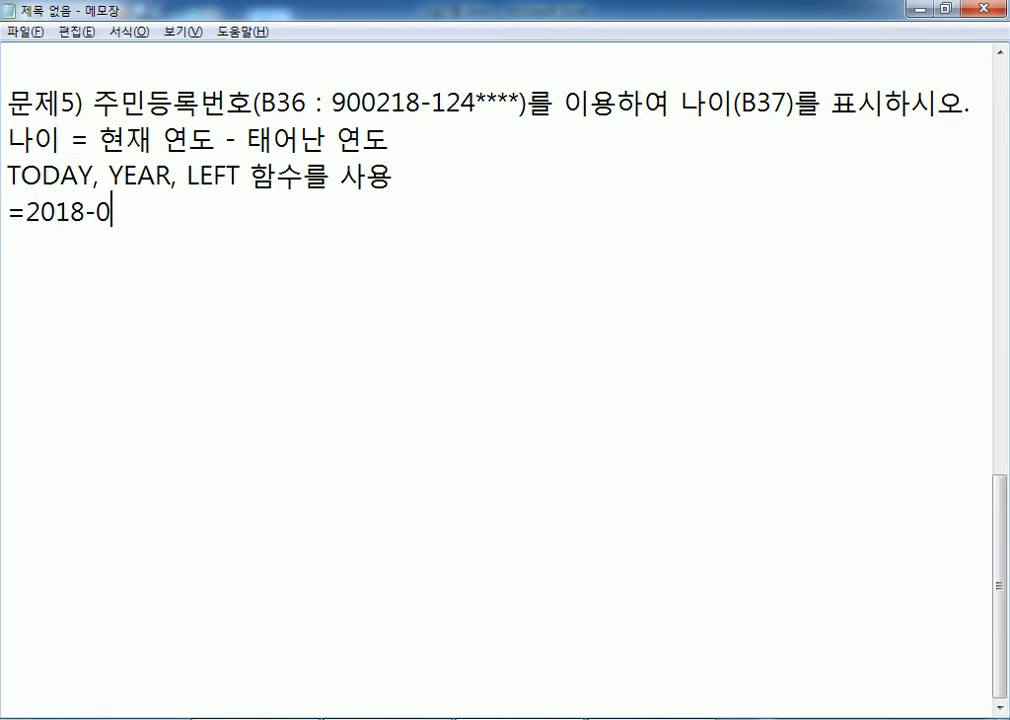
pyautogui.press('BackSpace')
pyautogui.write('1990')
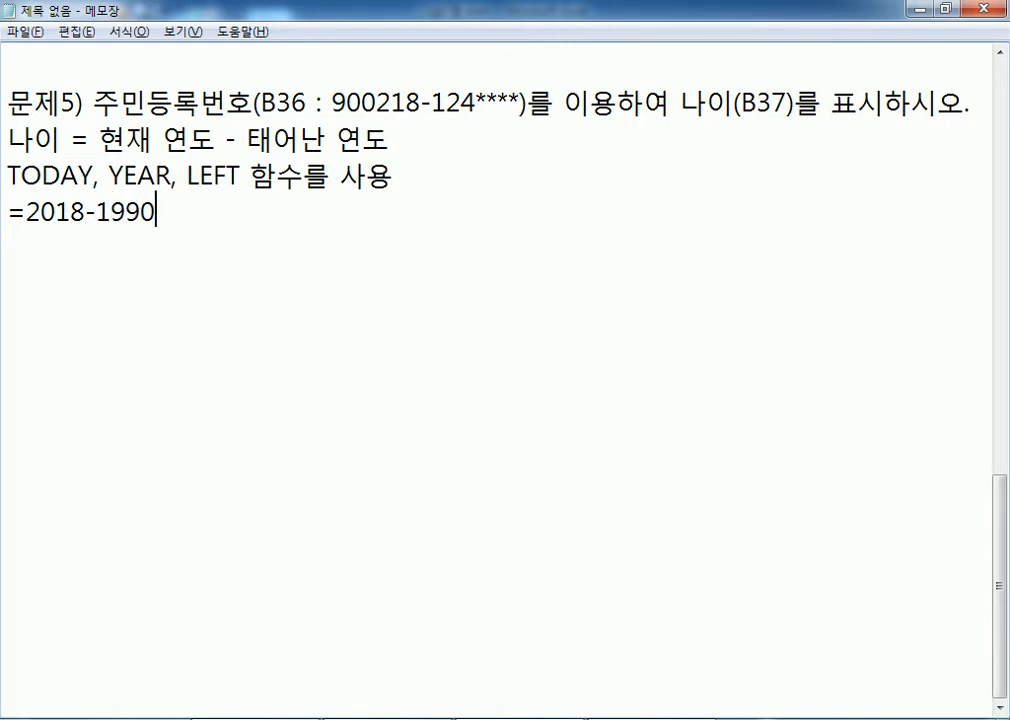
# Start a new line below =2018-1990 and highlight the registration number's two birth-year digits and the YEAR function in the hint
pyautogui.press('Return')
pyautogui.moveTo(331, 101); pyautogui.dragTo(361, 102)
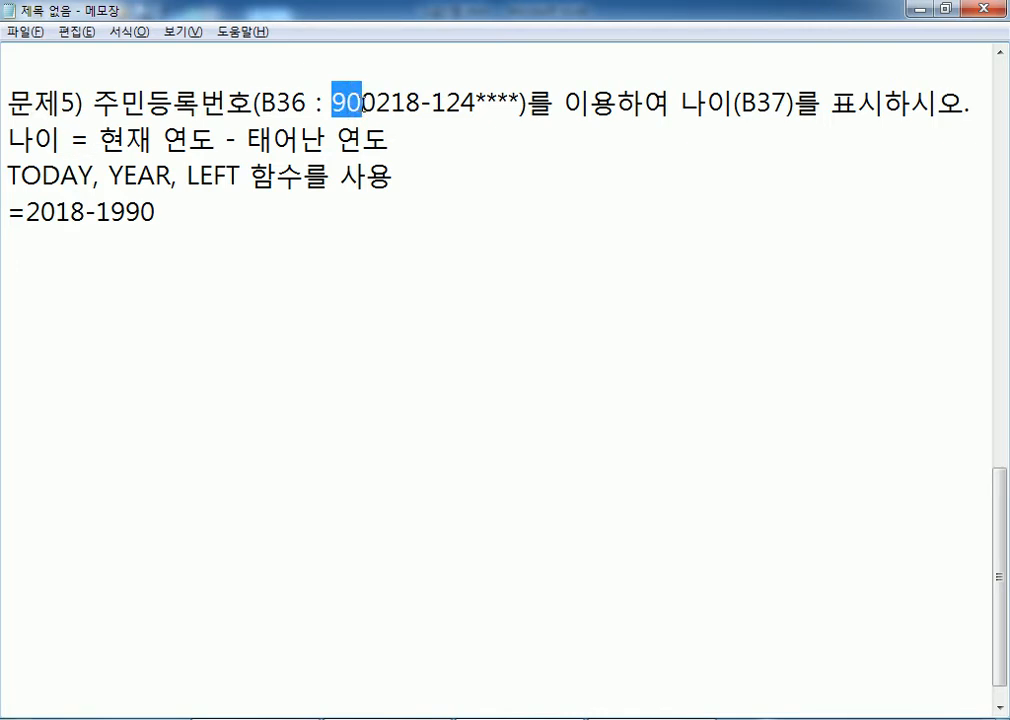
pyautogui.click(322, 273)
pyautogui.moveTo(332, 101); pyautogui.dragTo(361, 101)
pyautogui.moveTo(9, 173); pyautogui.dragTo(166, 176)
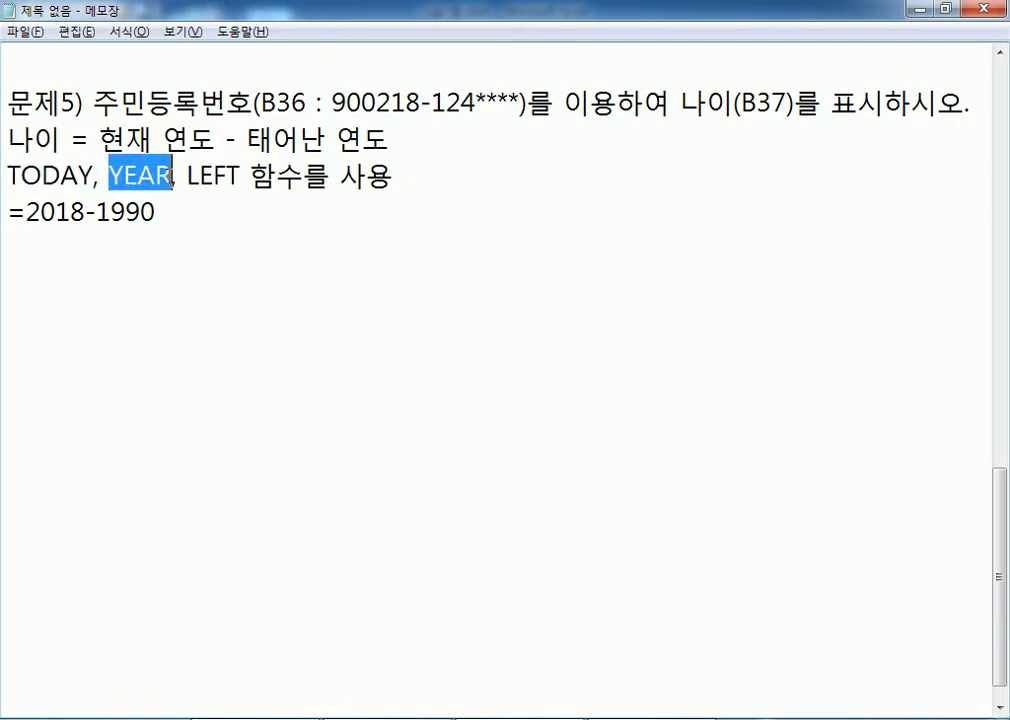
pyautogui.moveTo(95, 176); pyautogui.dragTo(168, 176)
# Write =YEAR(TODAY())-1990 on the line below =2018-1990, highlighting the TODAY() part along the way
pyautogui.click(366, 269)
pyautogui.write('=')
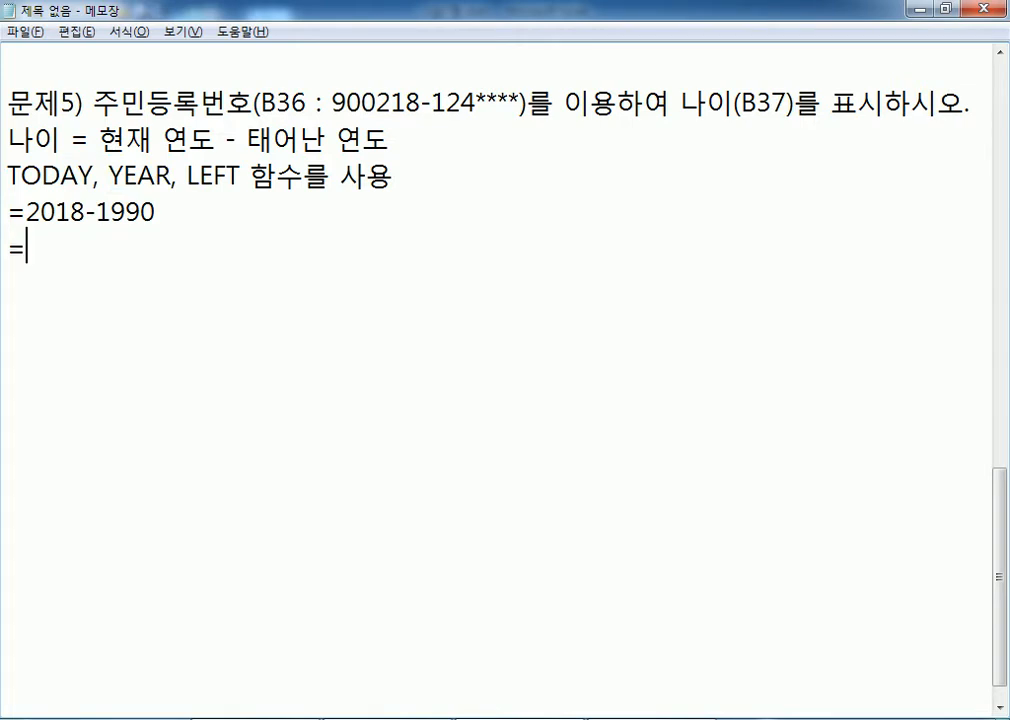
pyautogui.write('YEAR(TODAY())')
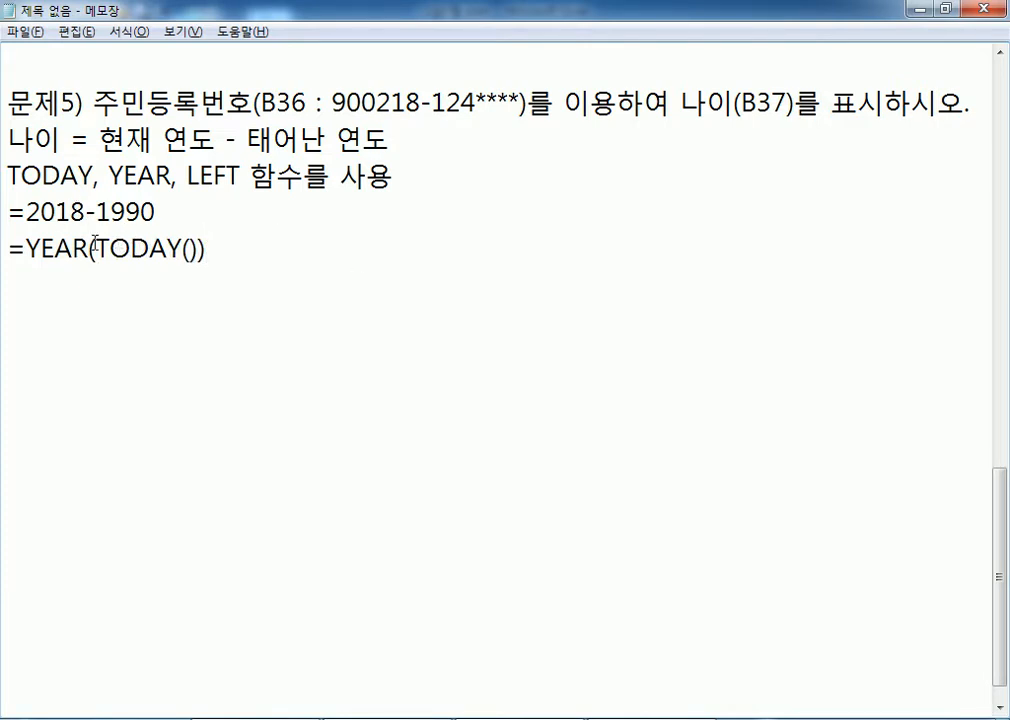
pyautogui.moveTo(94, 245); pyautogui.dragTo(199, 248)
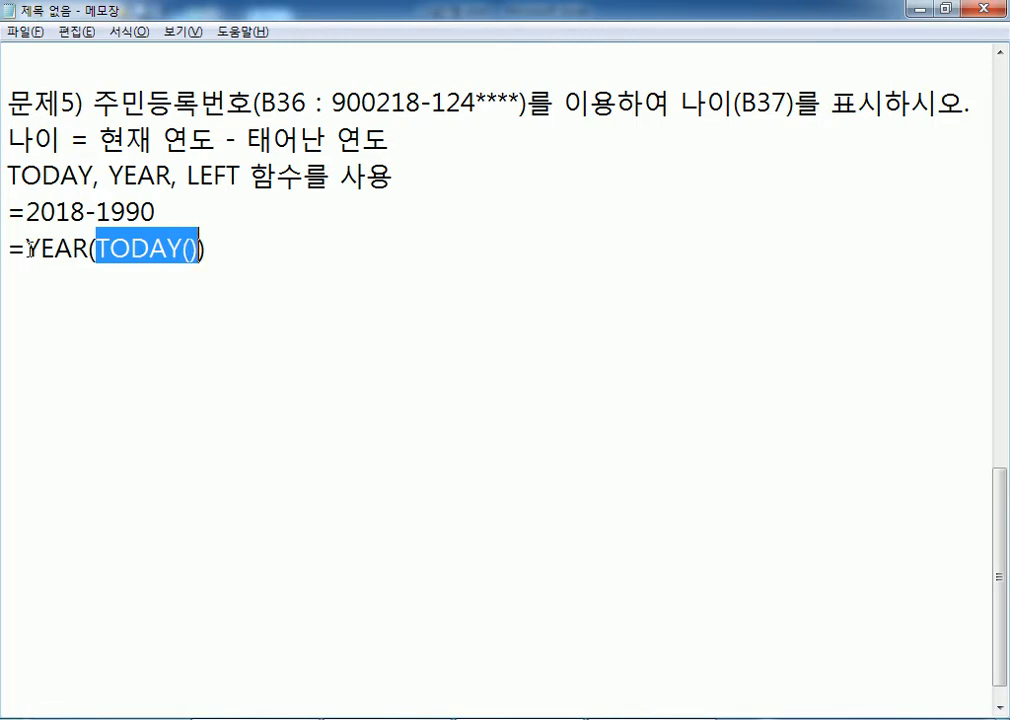
pyautogui.click(281, 252)
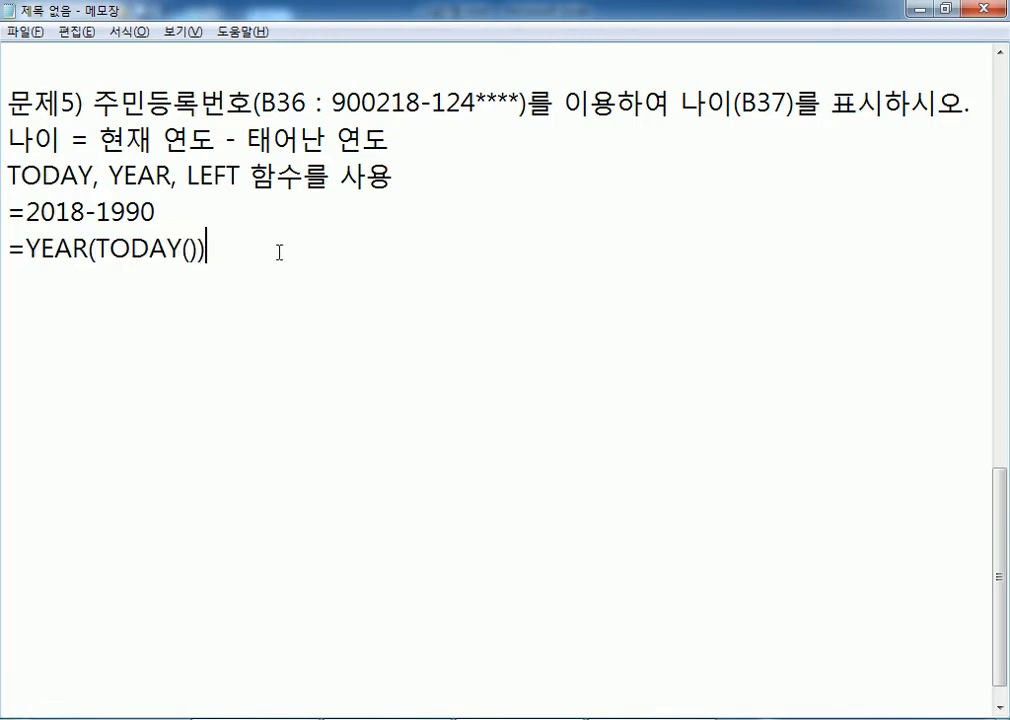
pyautogui.write('-1990')
# Try splitting the 1990 in the YEAR(TODAY()) formula into "19"&90 and highlight the & operator
pyautogui.press('Left')
pyautogui.press('Left')
pyautogui.press('Left')
pyautogui.press('Left')
pyautogui.write('"')
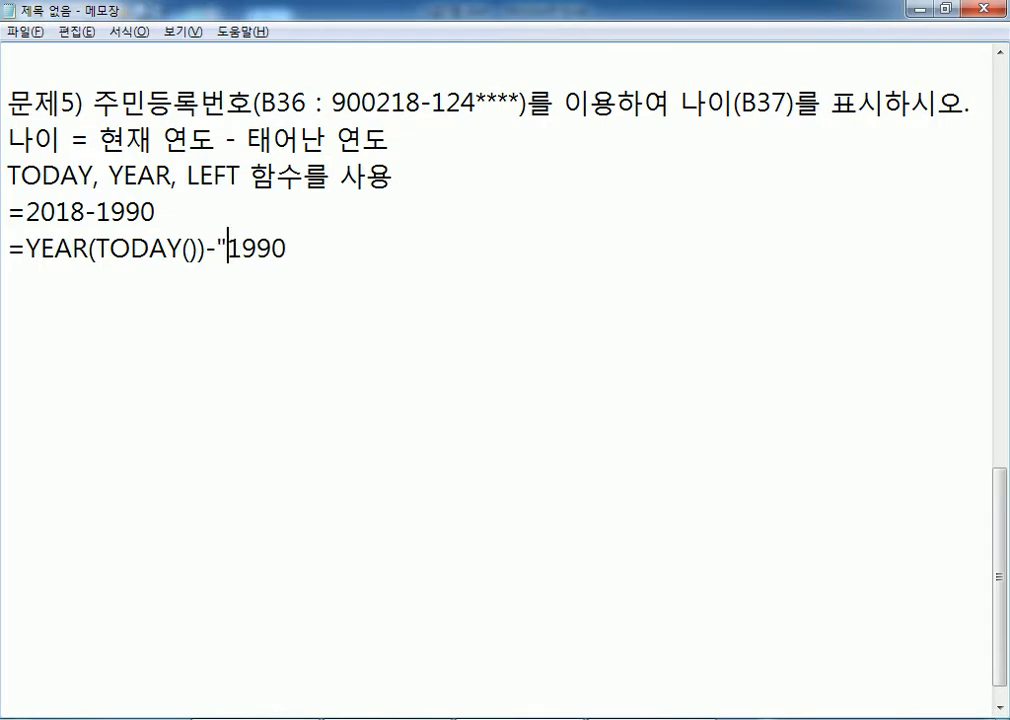
pyautogui.press('Right')
pyautogui.press('Right')
pyautogui.write('"&')
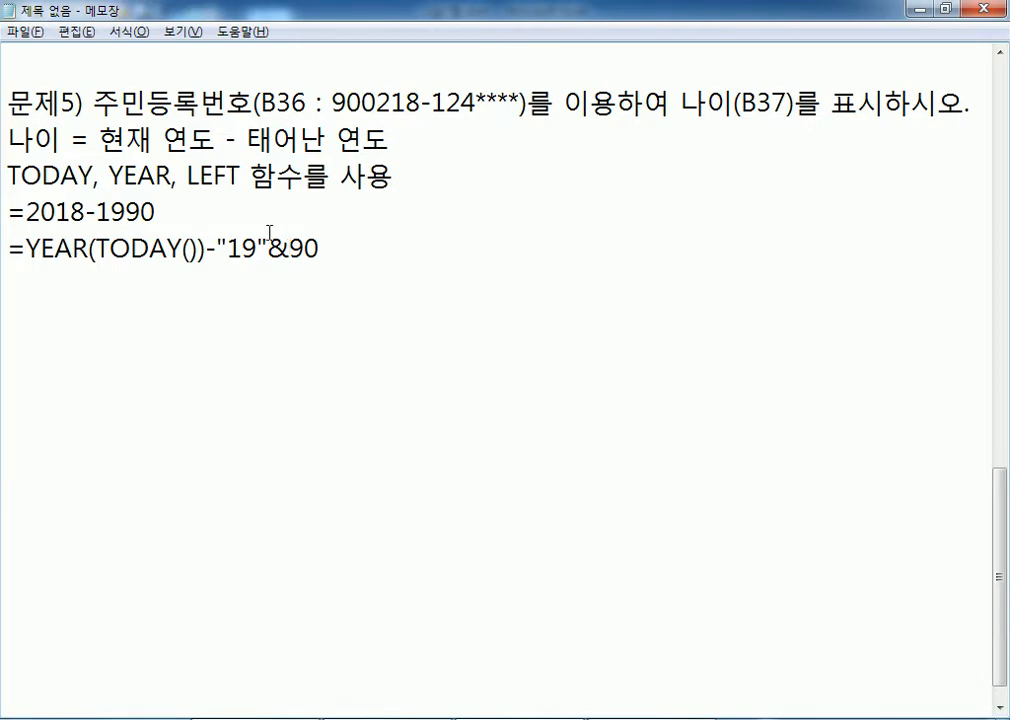
pyautogui.moveTo(268, 248); pyautogui.dragTo(288, 249)
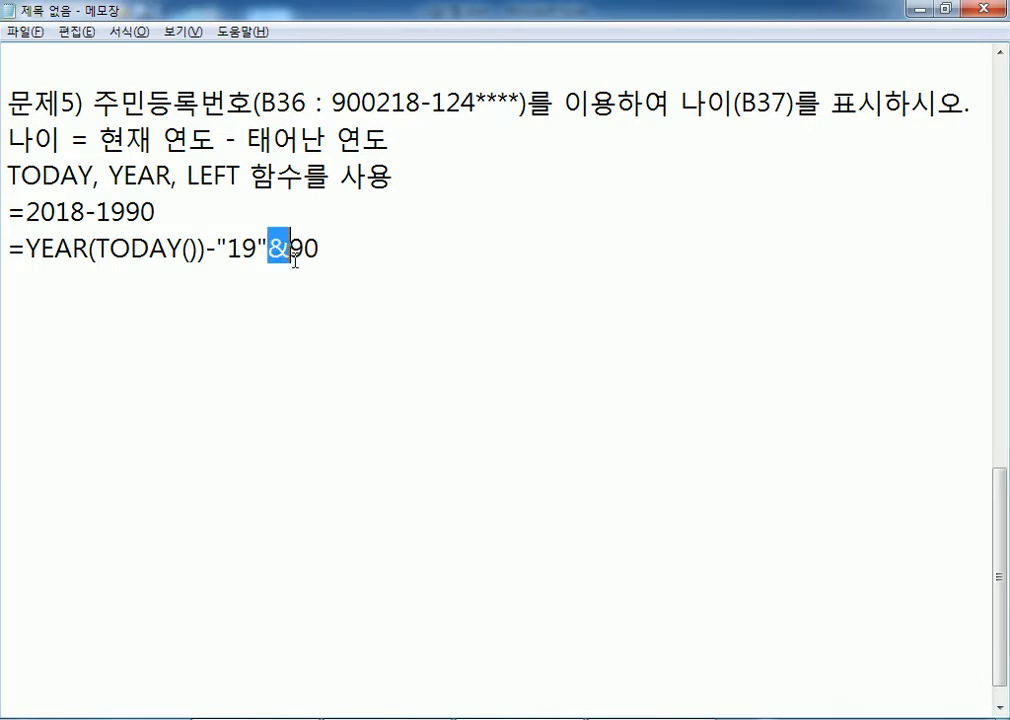
# Replace the "19"&90 part of the age formula with LEFT(B36, 2)-1900
pyautogui.moveTo(217, 249); pyautogui.dragTo(290, 249)
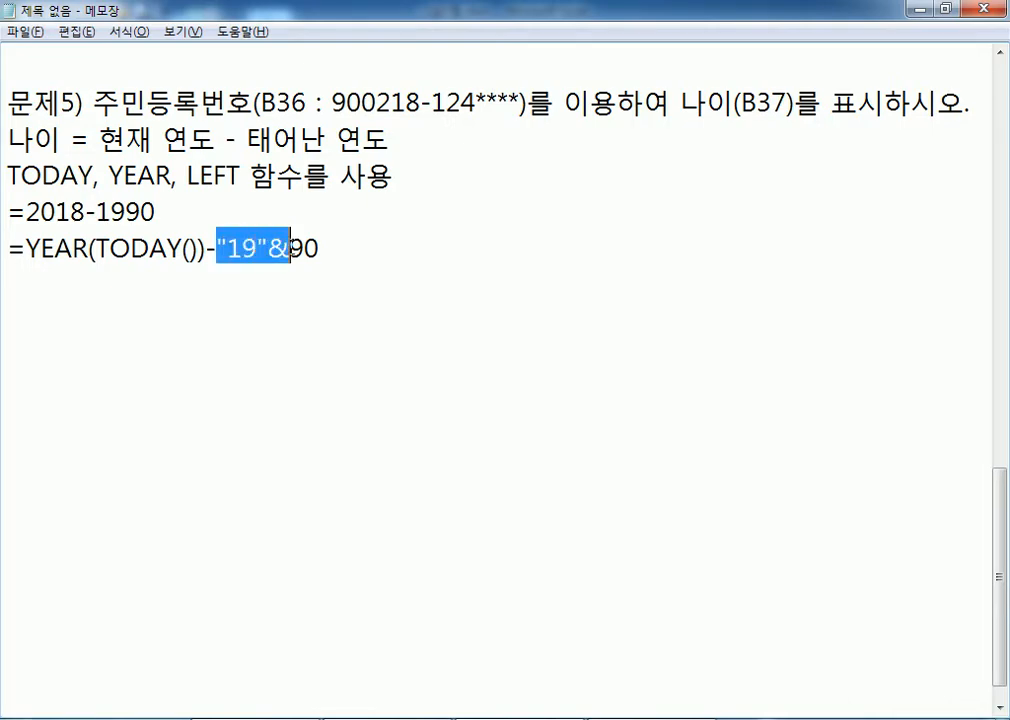
pyautogui.press('Delete')
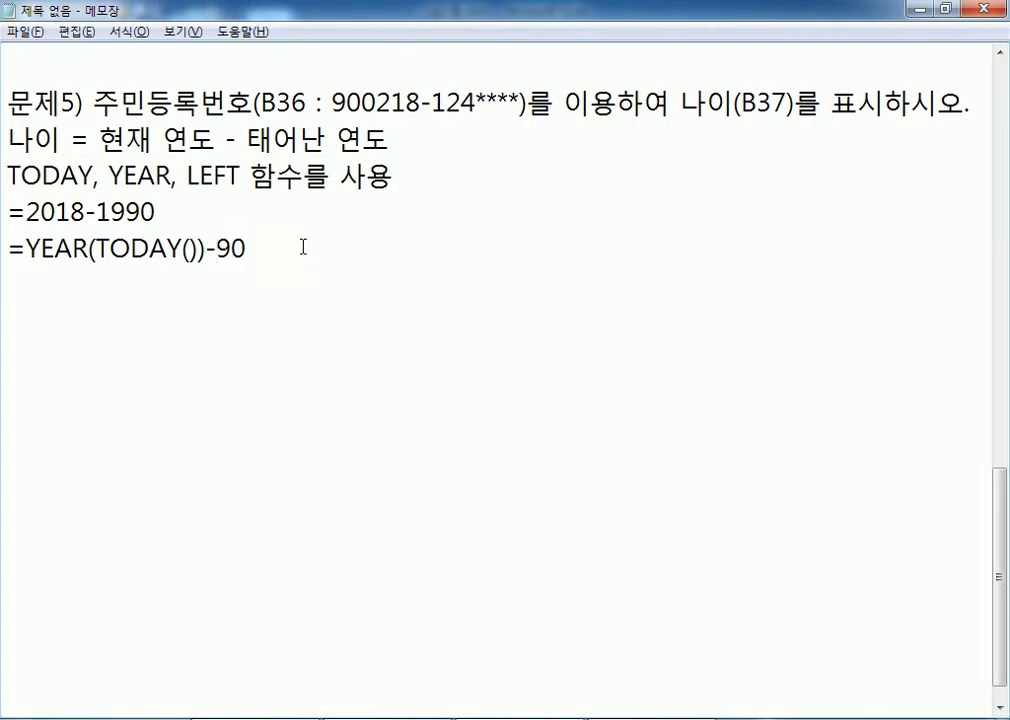
pyautogui.write('LEFT(')
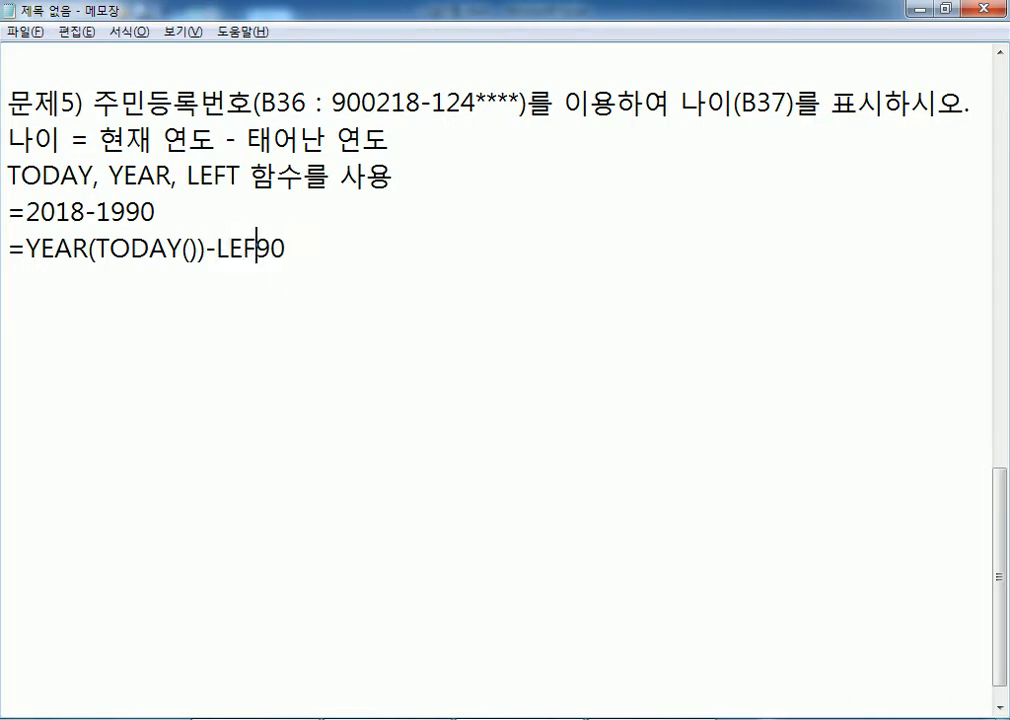
pyautogui.write('B')
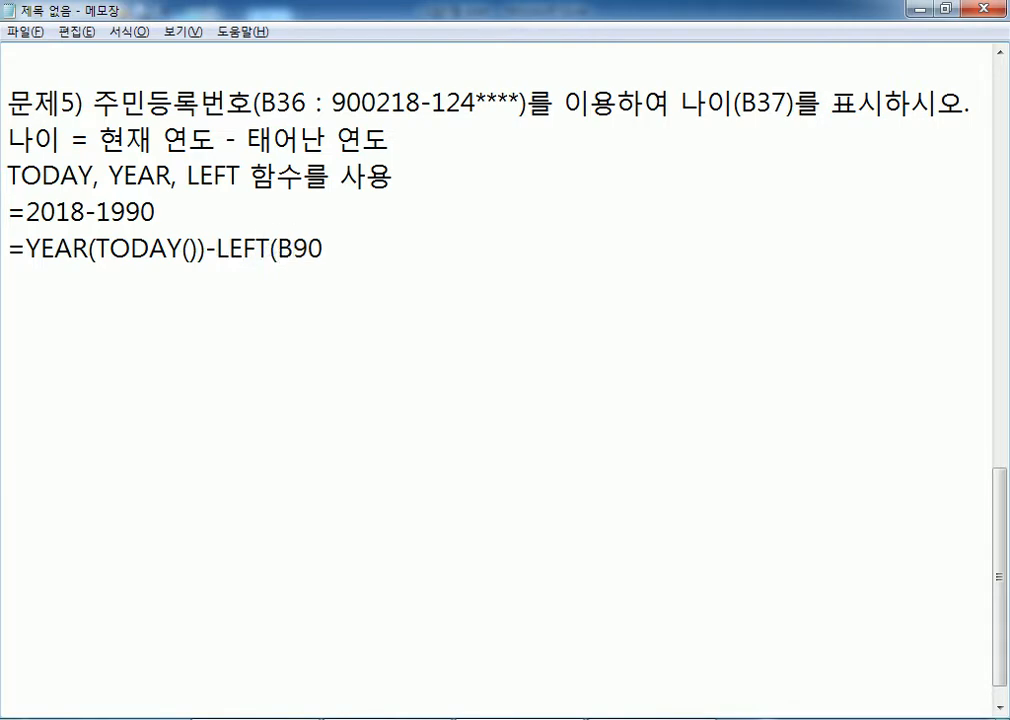
pyautogui.write('36.')
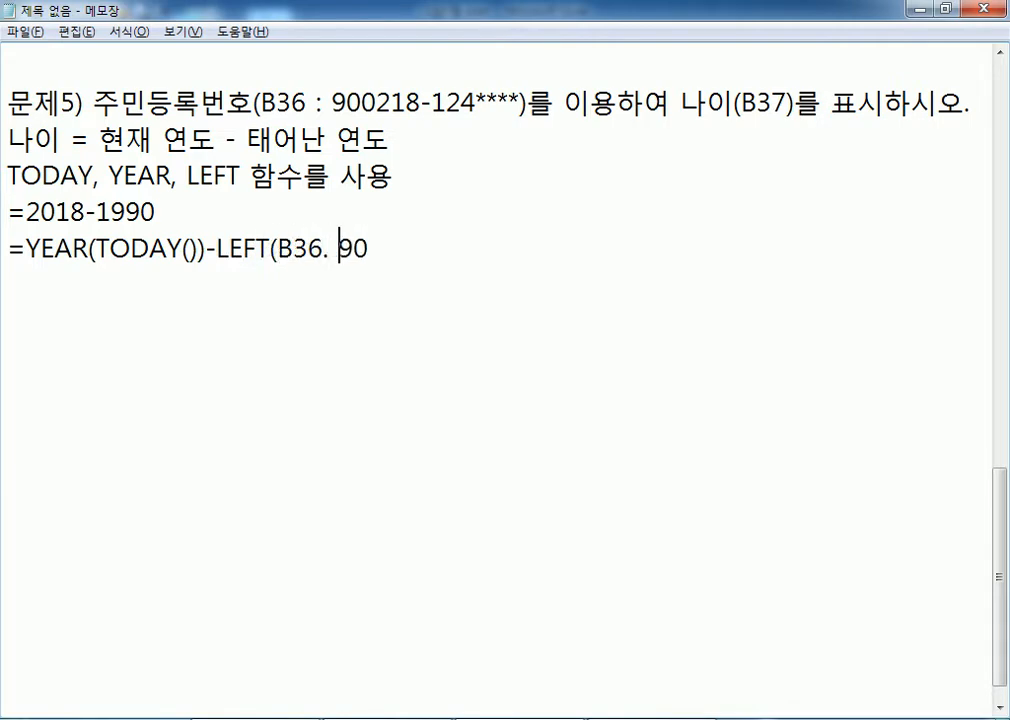
pyautogui.press('BackSpace')
pyautogui.press('BackSpace')
pyautogui.write(', 2)')
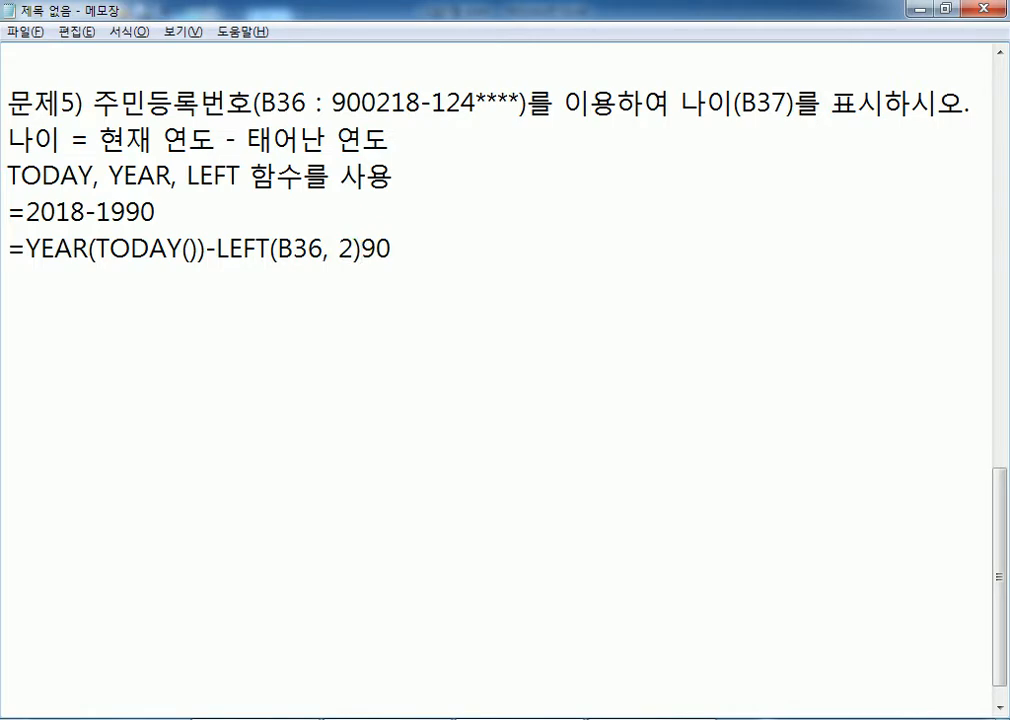
pyautogui.press('Delete')
pyautogui.press('Delete')
pyautogui.write('-1900')
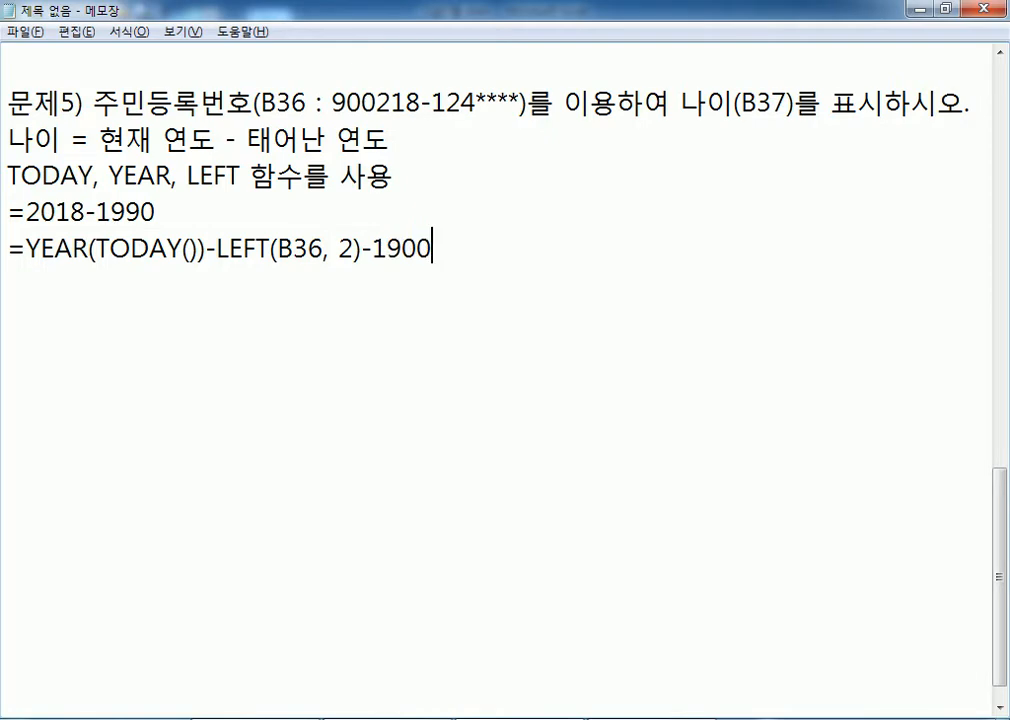
pyautogui.press('Up')
pyautogui.press('Return')
pyautogui.write('=2018')
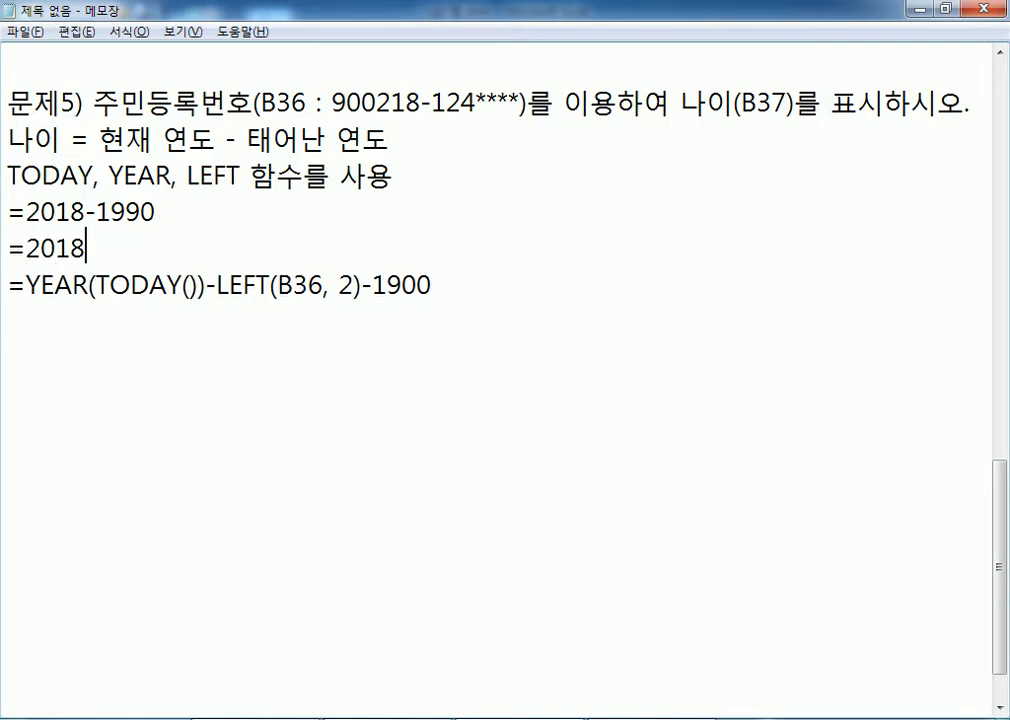
pyautogui.write('-90-')
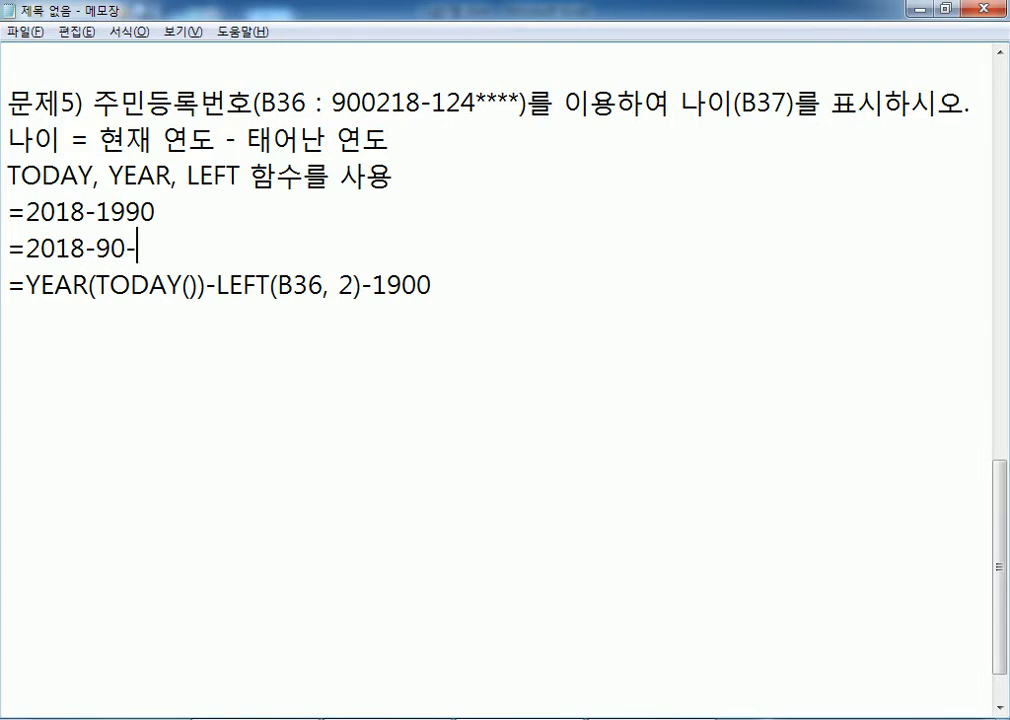
pyautogui.write('1900')
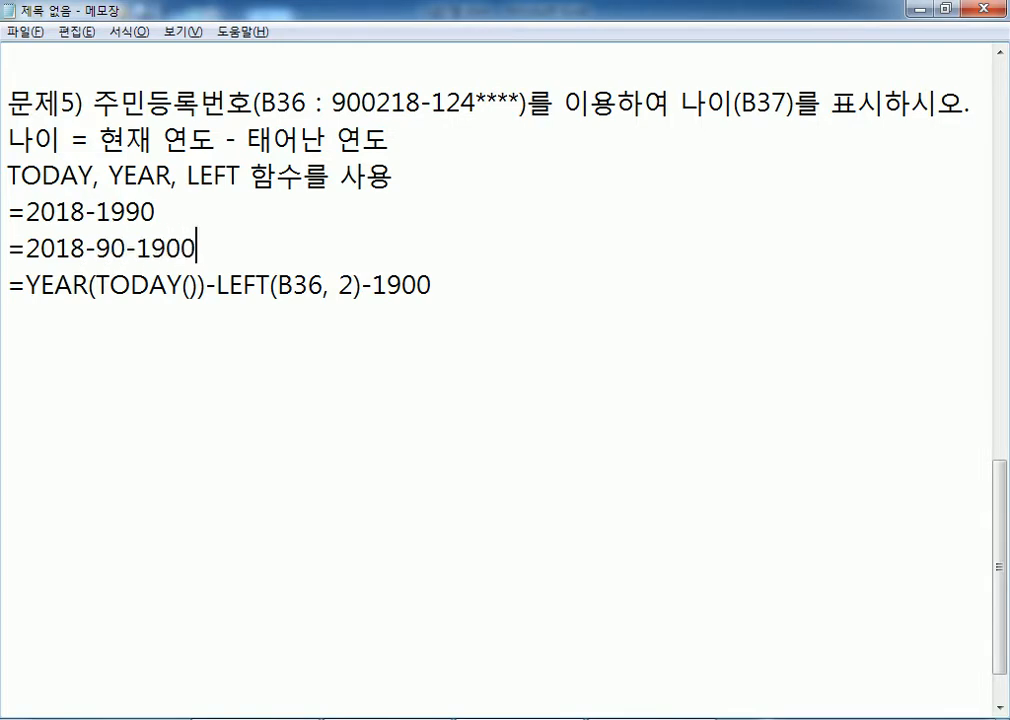
pyautogui.press('Left')
pyautogui.press('Left')
pyautogui.press('Left')
pyautogui.press('Left')
pyautogui.press('Left')
pyautogui.press('Left')
pyautogui.press('Left')
pyautogui.press('Left')
pyautogui.press('Right')
pyautogui.press('Right')
pyautogui.press('Delete')
pyautogui.press('Delete')
pyautogui.press('Delete')
pyautogui.scroll(-1, 303, 247)
pyautogui.click(303, 247)
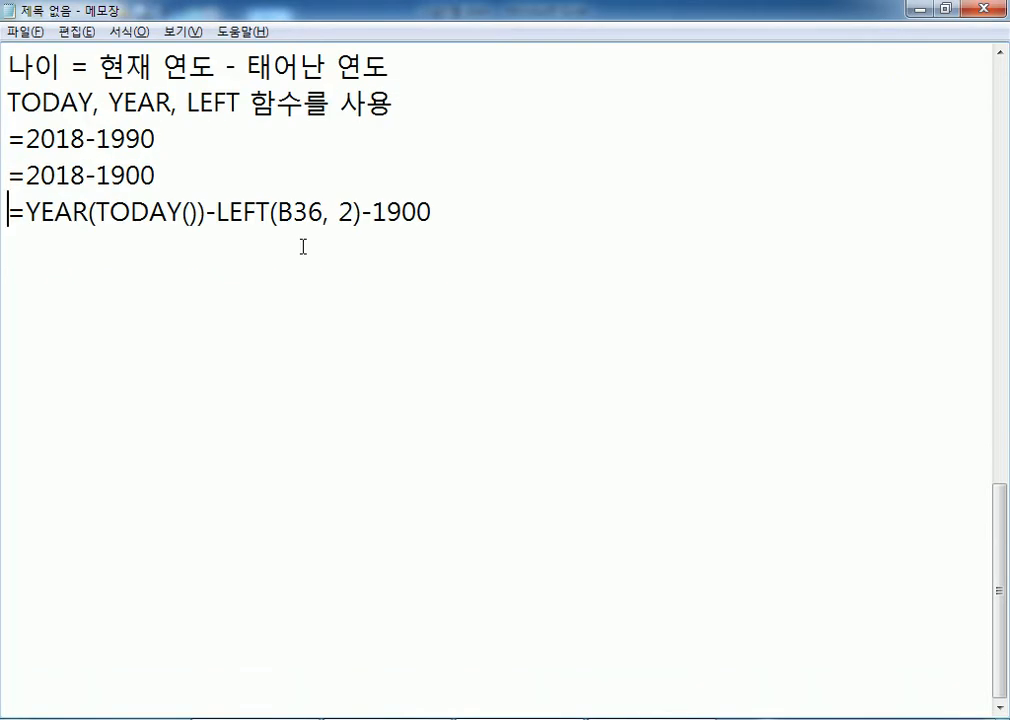
pyautogui.scroll(1, 243, 286)
pyautogui.click(202, 288)
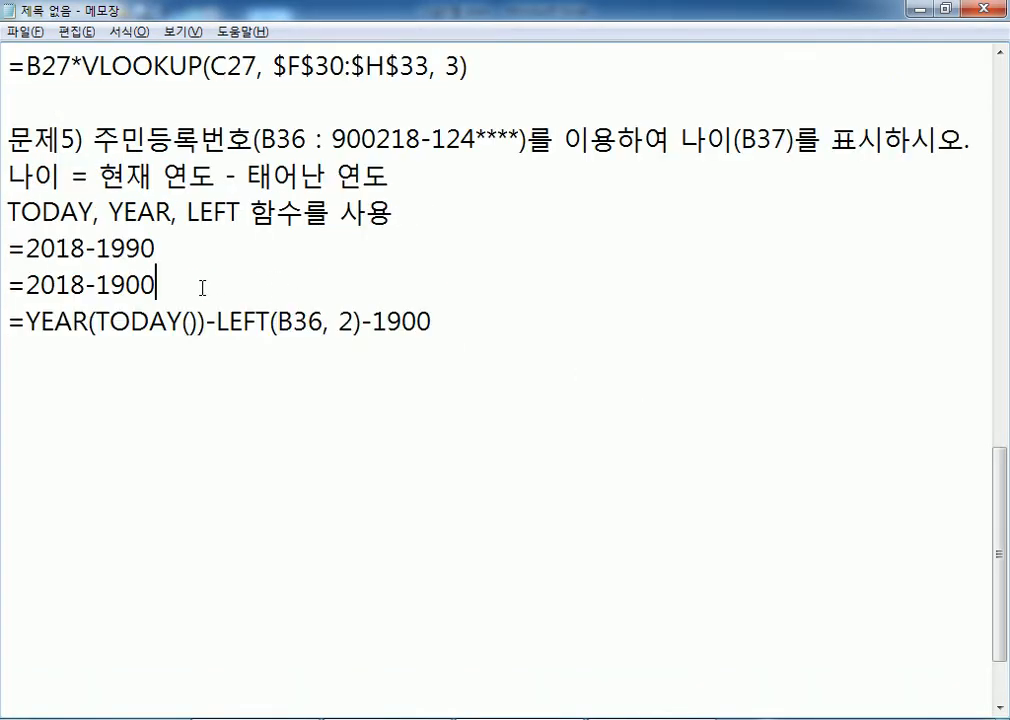
pyautogui.write('-90')
pyautogui.press('Return')
pyautogui.write('=')
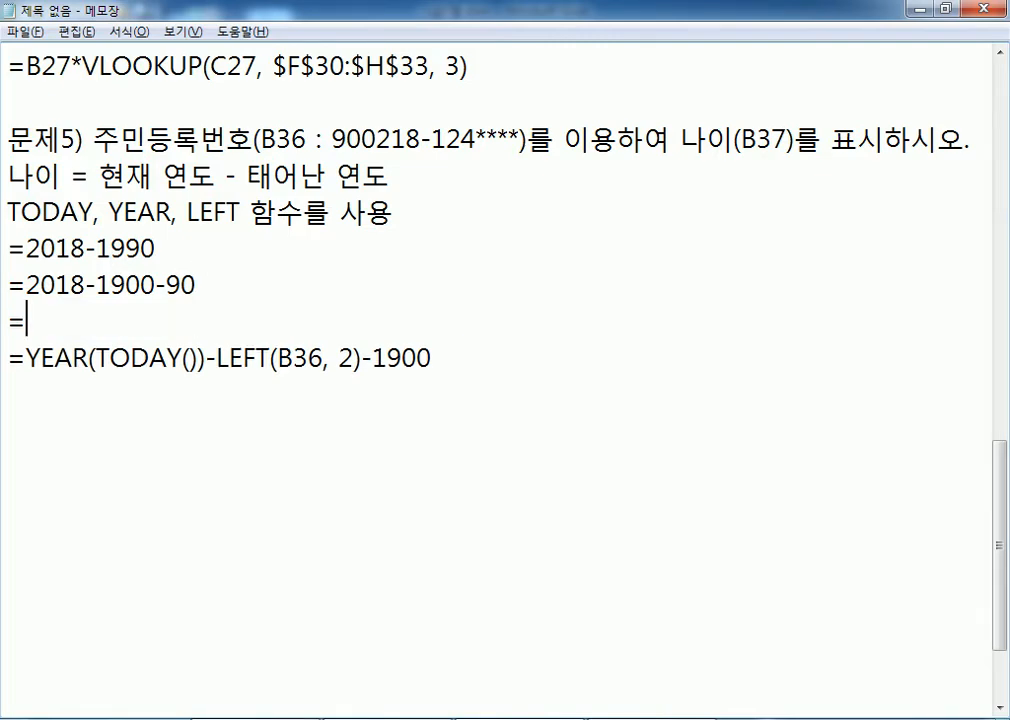
pyautogui.write('2018-(1900+90')
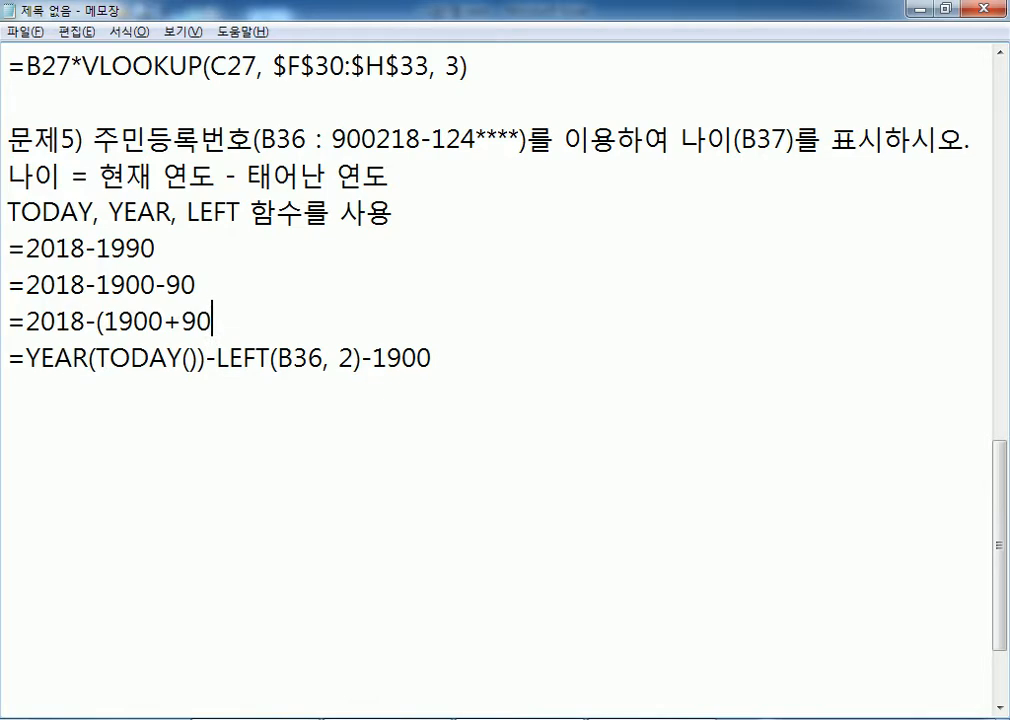
pyautogui.write(')')
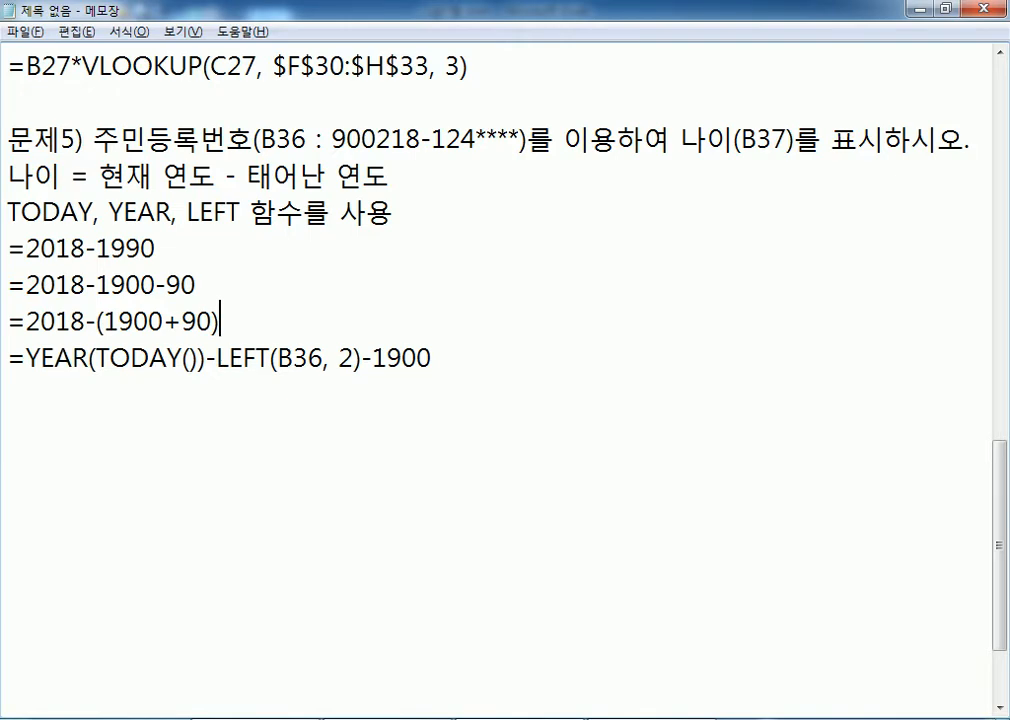
pyautogui.moveTo(216, 285); pyautogui.dragTo(97, 285)
pyautogui.moveTo(222, 321); pyautogui.dragTo(118, 321)
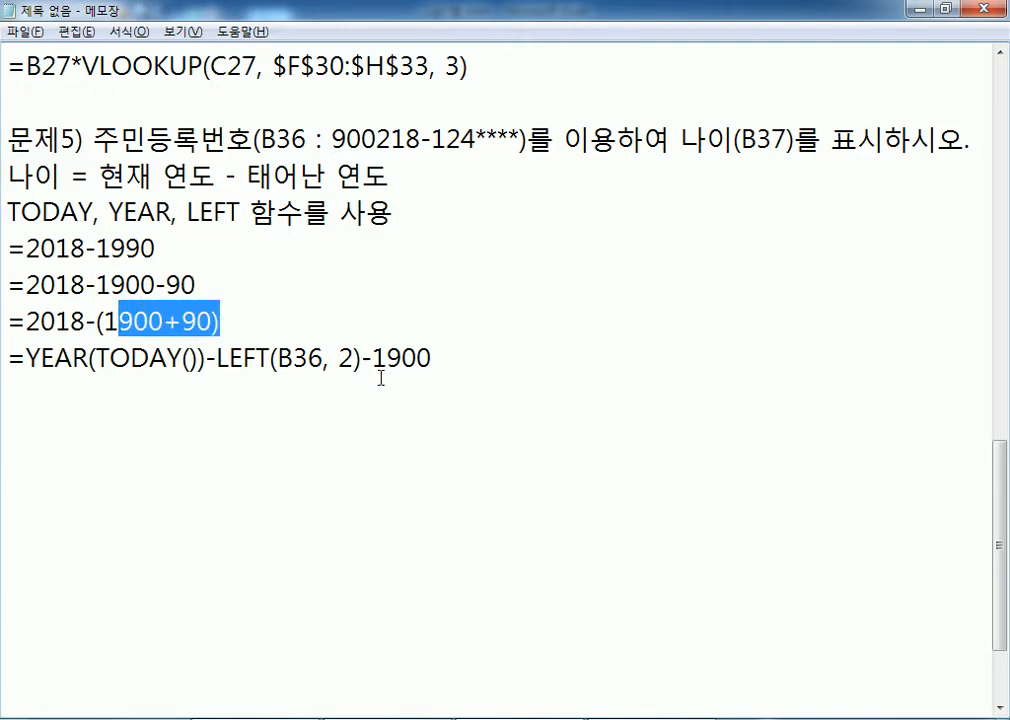
# Move -1900 ahead of the LEFT term so the formula reads =YEAR(TODAY())-1900-LEFT(B36, 2)
pyautogui.moveTo(355, 358); pyautogui.dragTo(434, 360)
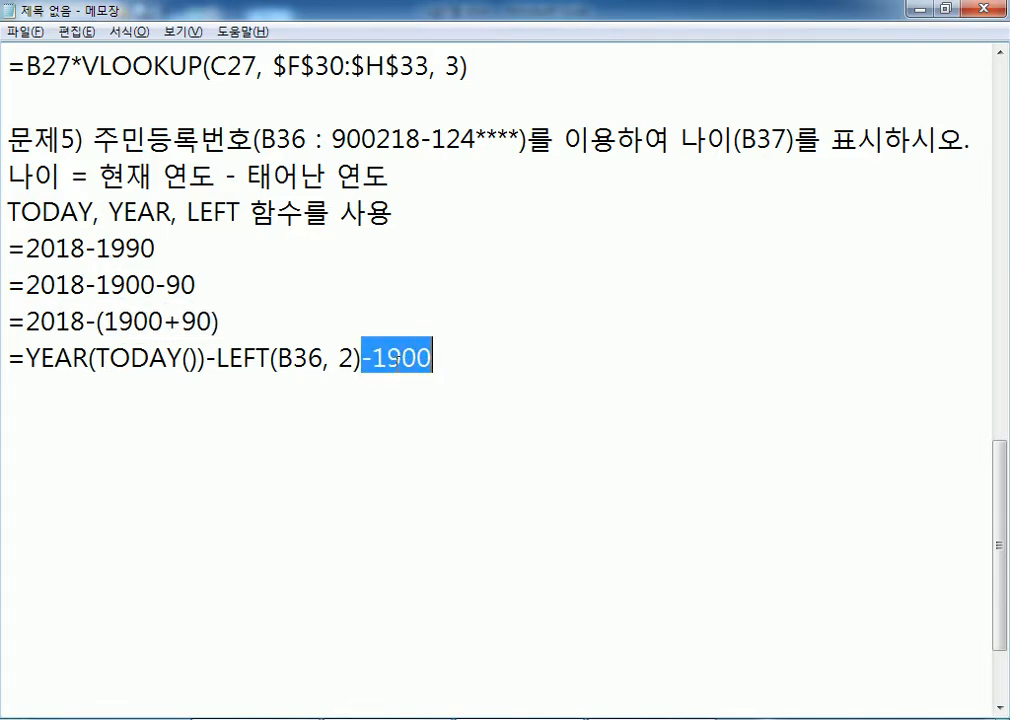
pyautogui.hotkey('ctrl', 'x')
pyautogui.click(209, 358)
pyautogui.hotkey('ctrl', 'v')
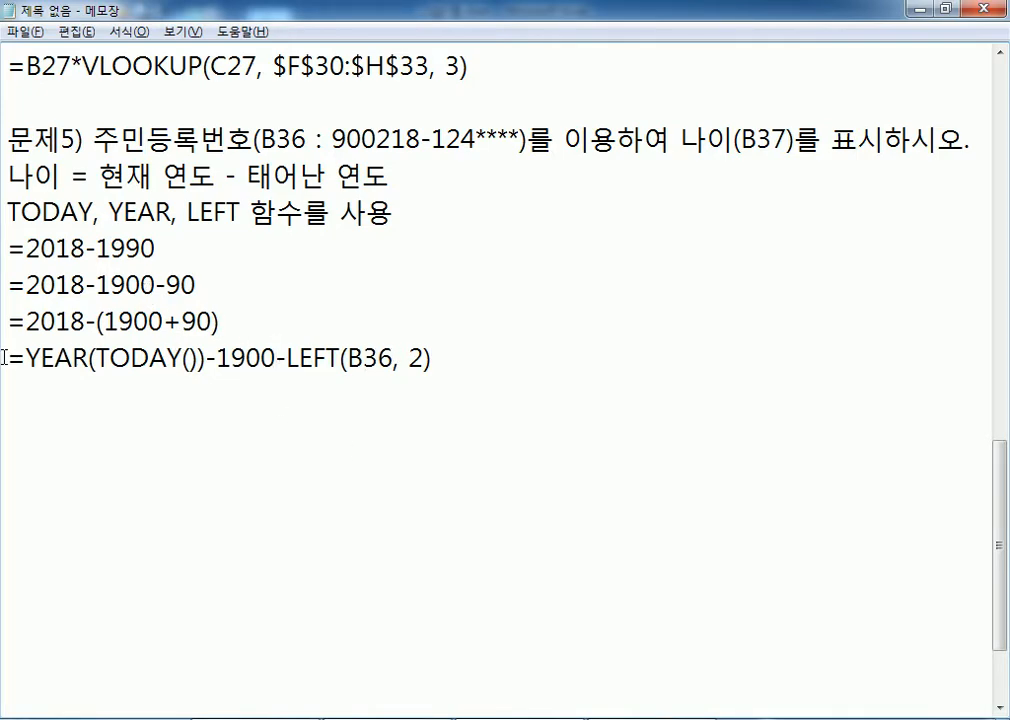
# Duplicate the =YEAR(TODAY())-1900-LEFT(B36, 2) formula on the line directly below it
pyautogui.moveTo(5, 358); pyautogui.dragTo(5, 392)
pyautogui.hotkey('ctrl', 'c')
pyautogui.click(192, 388)
pyautogui.hotkey('ctrl', 'v')
# Change the duplicated formula to =YEAR(TODAY())-(1900+LEFT(B36, 2))
pyautogui.click(218, 394)
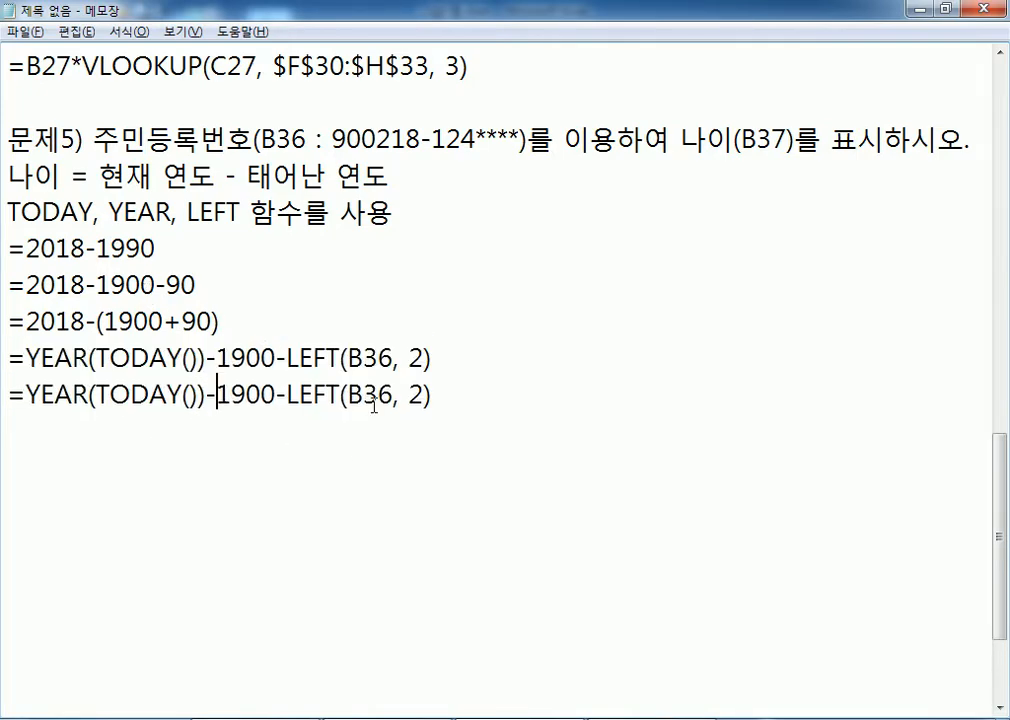
pyautogui.write('(')
pyautogui.press('Right')
pyautogui.press('Right')
pyautogui.press('Right')
pyautogui.press('Right')
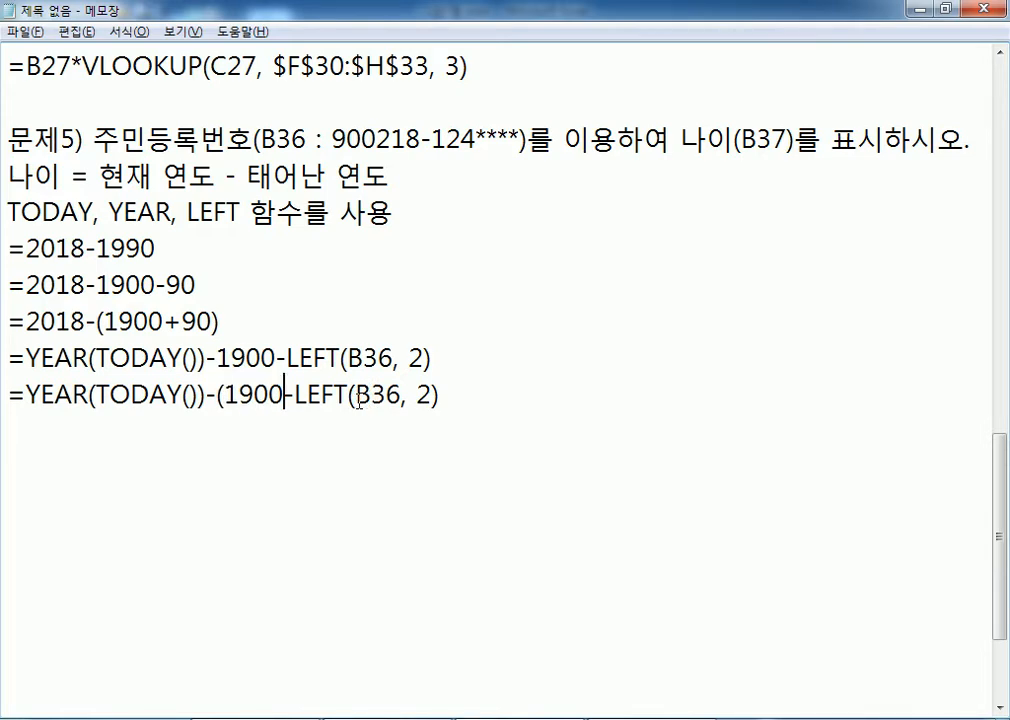
pyautogui.press('Right')
pyautogui.press('BackSpace')
pyautogui.write('+')
pyautogui.press('End')
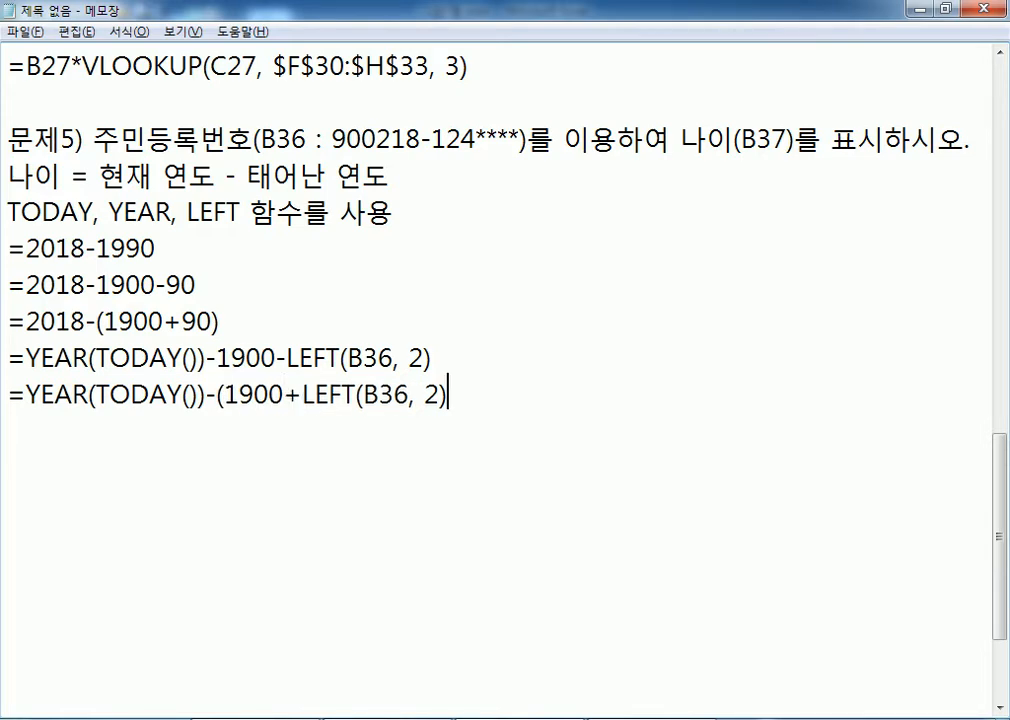
pyautogui.write(')')
pyautogui.moveTo(8, 357); pyautogui.dragTo(9, 394)
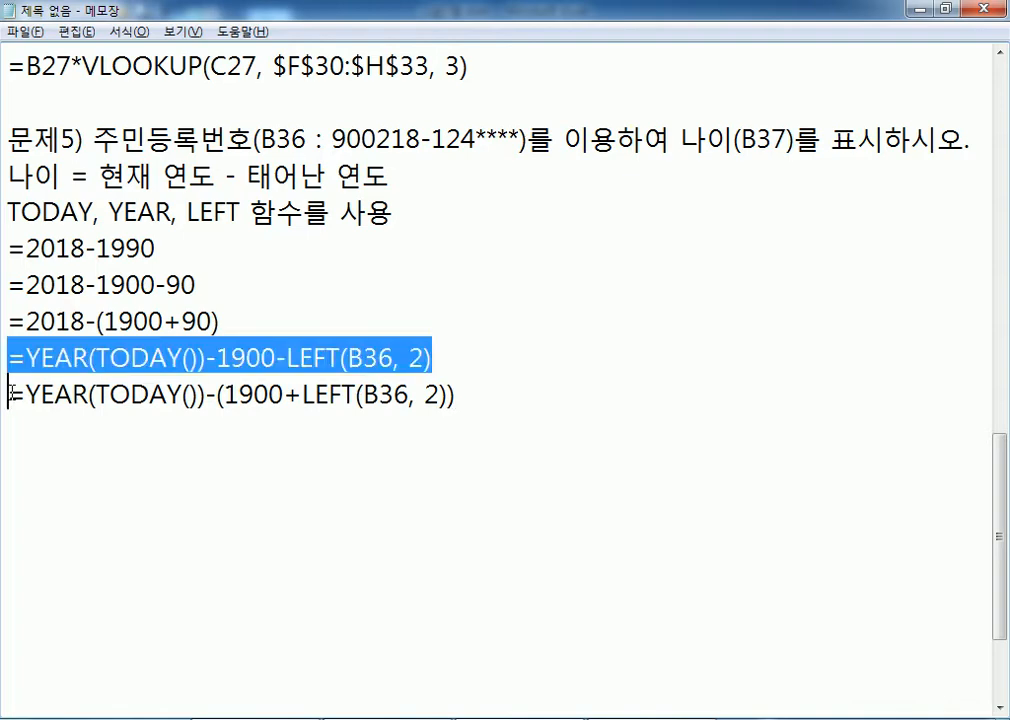
pyautogui.press('Delete')
pyautogui.press('Up')
pyautogui.hotkey('ctrl', 'v')
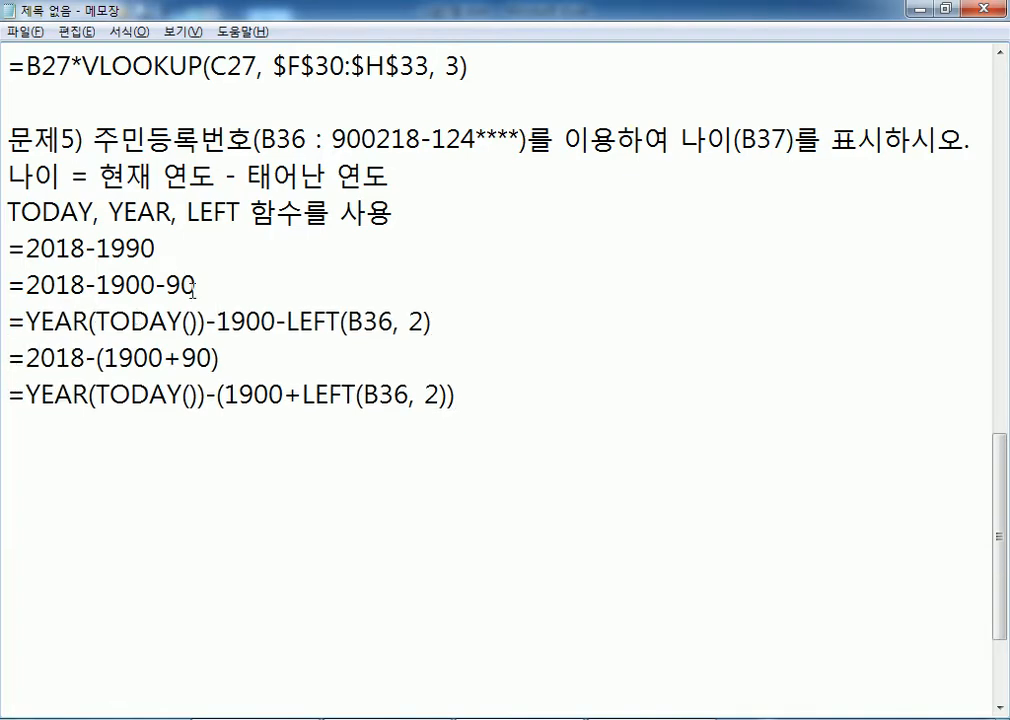
pyautogui.moveTo(300, 321); pyautogui.dragTo(157, 287)
pyautogui.click(206, 321)
pyautogui.click(303, 395)
# Below the last formula, leave a blank line and paste =YEAR(TODAY())-1900-LEFT(B36, 2) after an asterisk
pyautogui.click(316, 434)
pyautogui.press('Return')
pyautogui.write('*')
pyautogui.hotkey('ctrl', 'v')
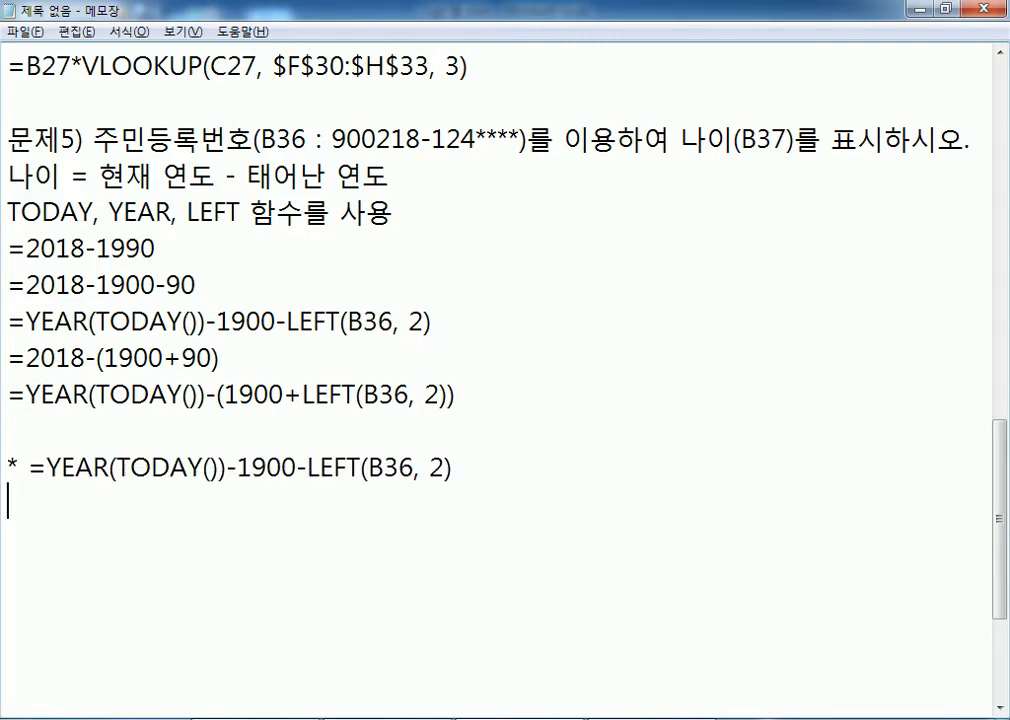
# In the asterisked formula, replace 1900- with "19"& so it reads =YEAR(TODAY())-"19"&LEFT(B36, 2)
pyautogui.press('Left')
pyautogui.press('Left')
pyautogui.press('Left')
pyautogui.press('Left')
pyautogui.press('Left')
pyautogui.press('Left')
pyautogui.press('Left')
pyautogui.press('Left')
pyautogui.press('Left')
pyautogui.press('Left')
pyautogui.press('Left')
pyautogui.press('Left')
pyautogui.press('Left')
pyautogui.press('Left')
pyautogui.press('Left')
pyautogui.press('Left')
pyautogui.press('Left')
pyautogui.press('Left')
pyautogui.write('"')
pyautogui.press('Right')
pyautogui.press('Right')
pyautogui.write('"')
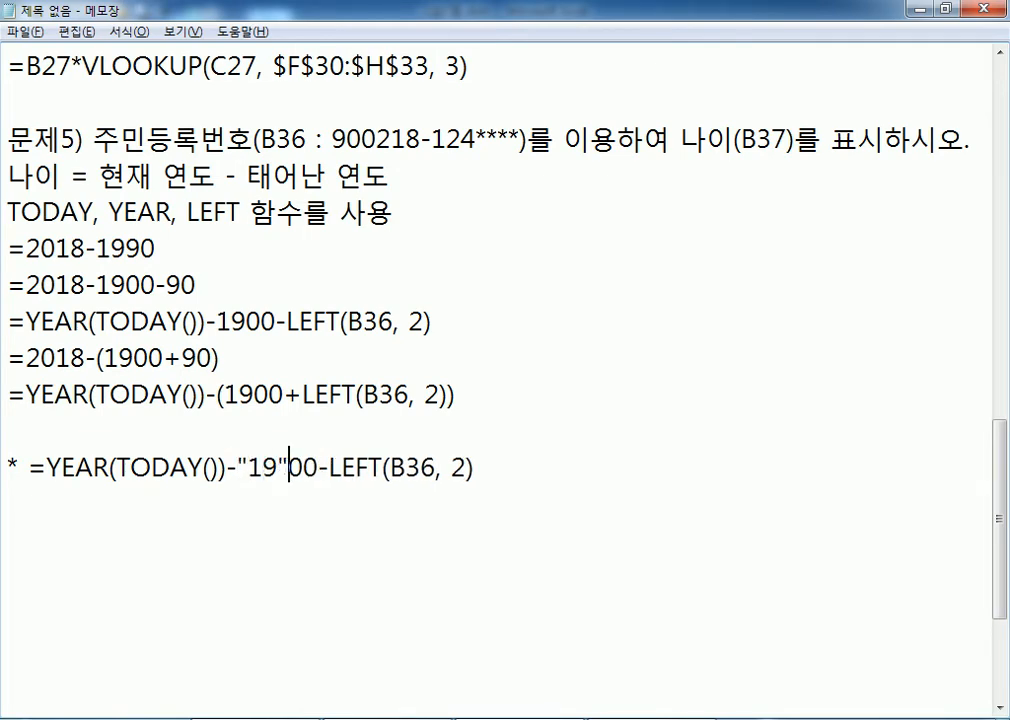
pyautogui.press('Delete')
pyautogui.press('Delete')
pyautogui.press('Delete')
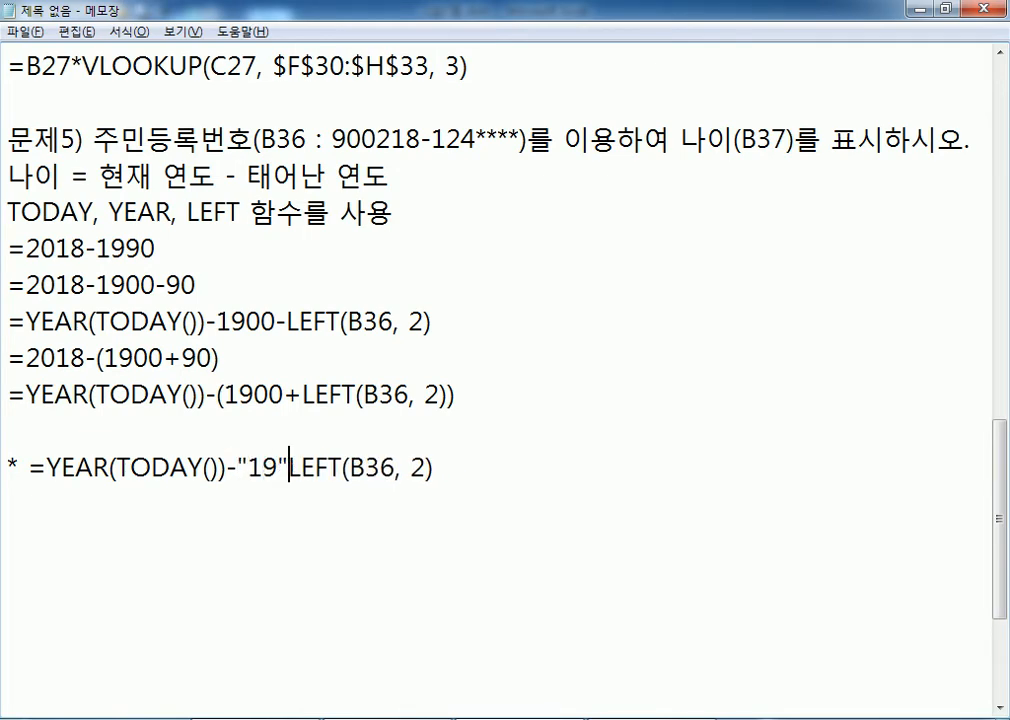
pyautogui.write('&')
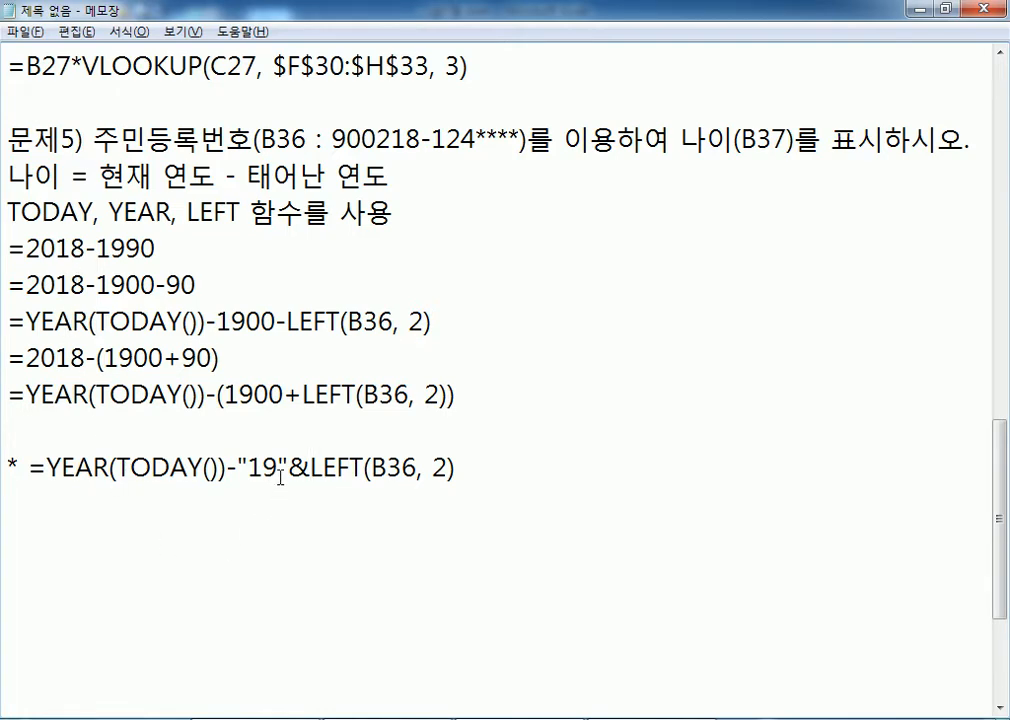
# Enclose "19"&LEFT(B36, 2) in parentheses in the asterisked formula and mark the end of the line with an X
pyautogui.moveTo(289, 467); pyautogui.dragTo(47, 467)
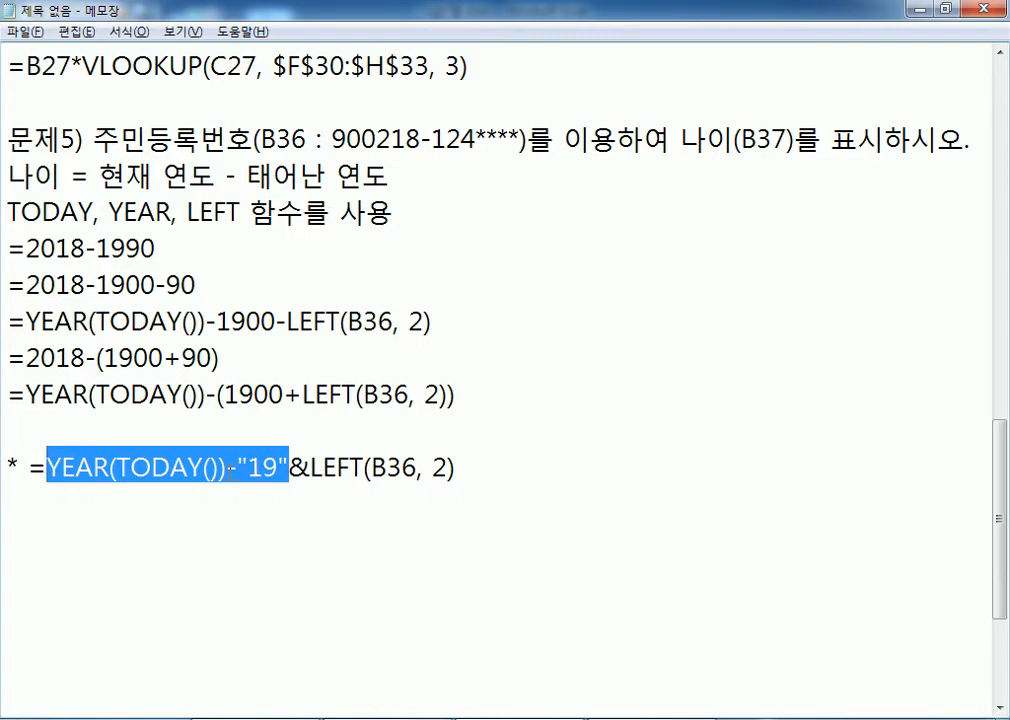
pyautogui.click(231, 467)
pyautogui.write('(')
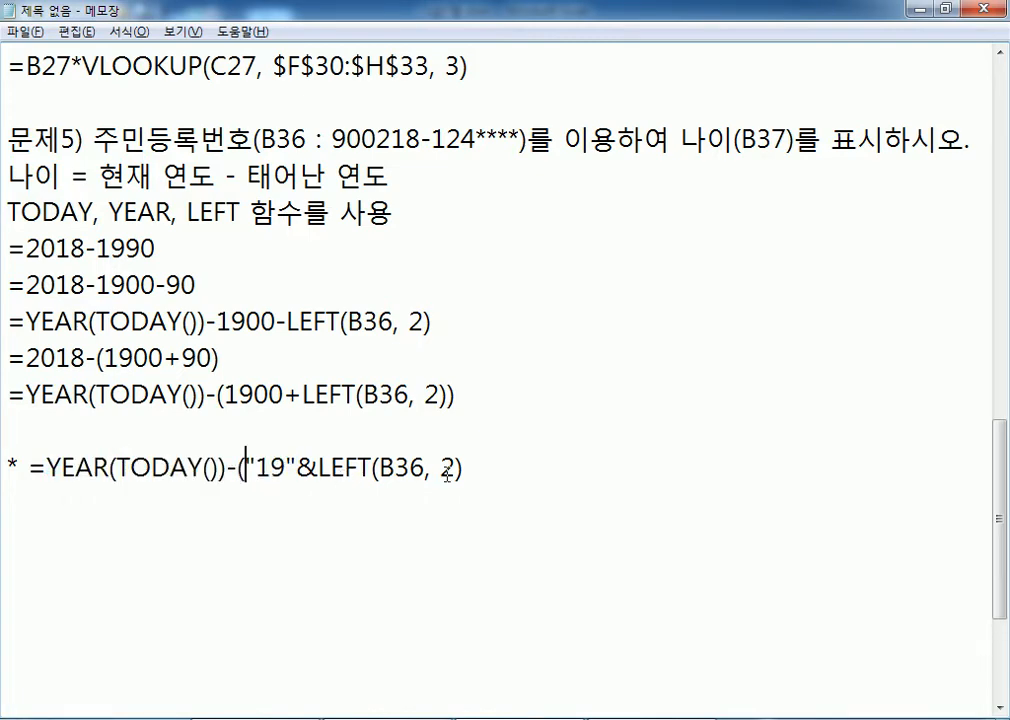
pyautogui.click(492, 472)
pyautogui.write(')X')
pyautogui.press('Left')
pyautogui.moveTo(297, 467); pyautogui.dragTo(311, 467)
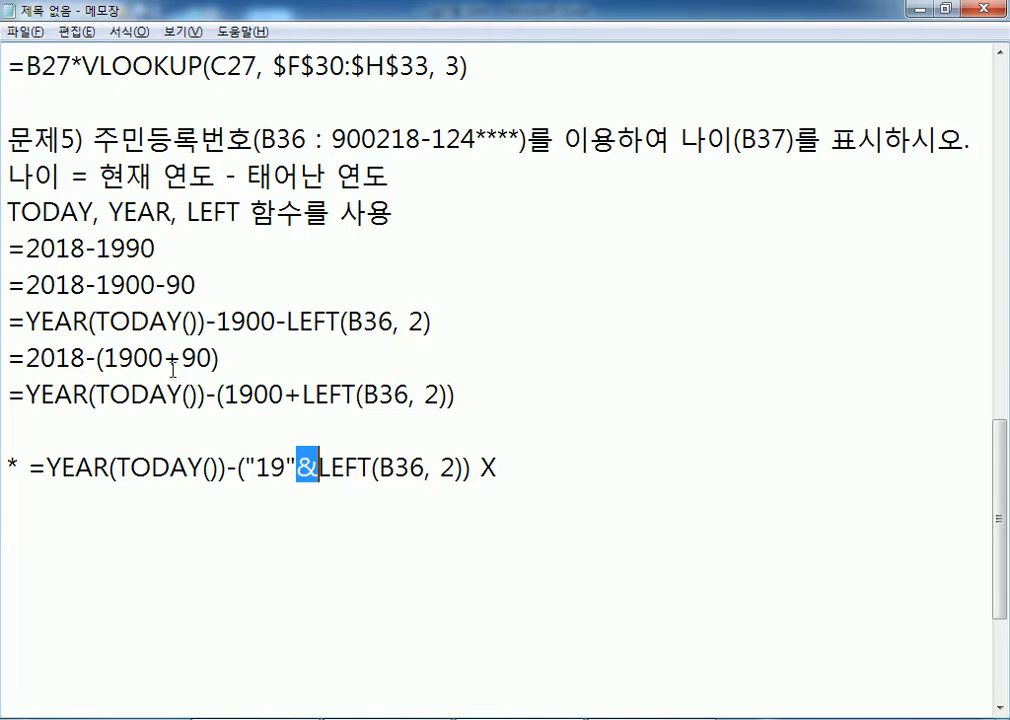
pyautogui.click(505, 482)
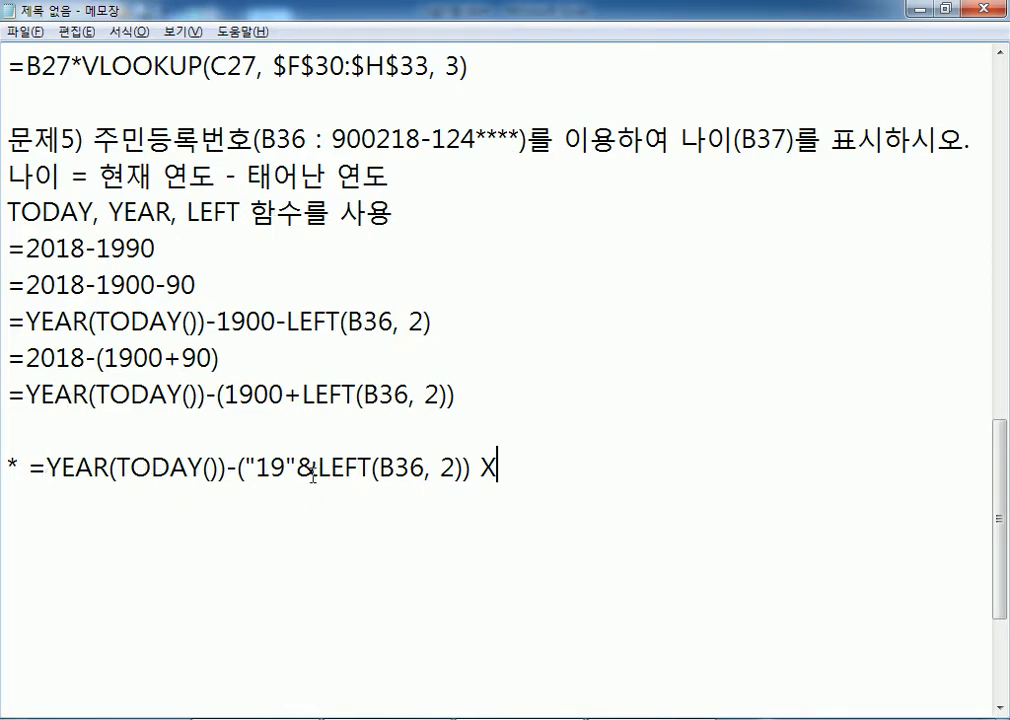
pyautogui.moveTo(297, 467); pyautogui.dragTo(318, 468)
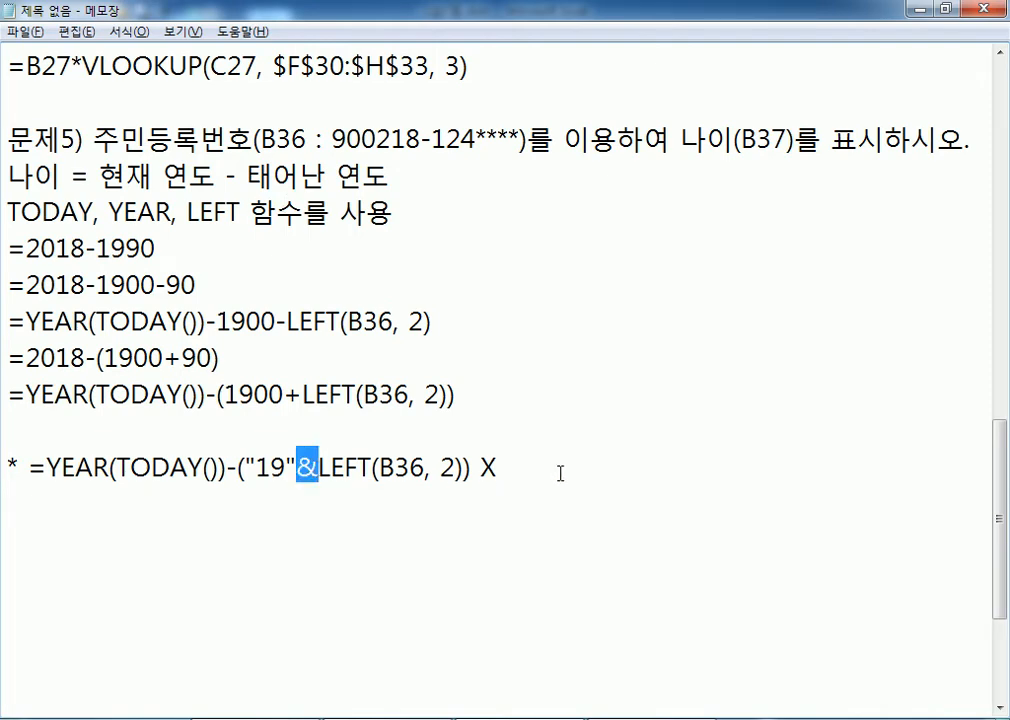
pyautogui.moveTo(557, 471); pyautogui.dragTo(34, 468)
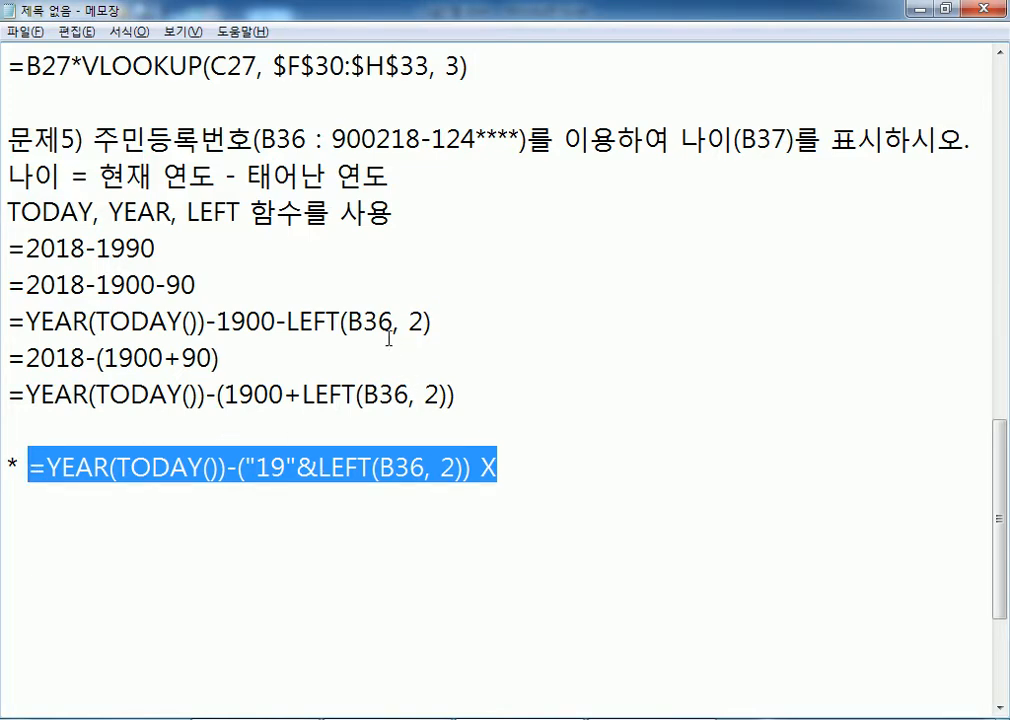
pyautogui.click(293, 531)
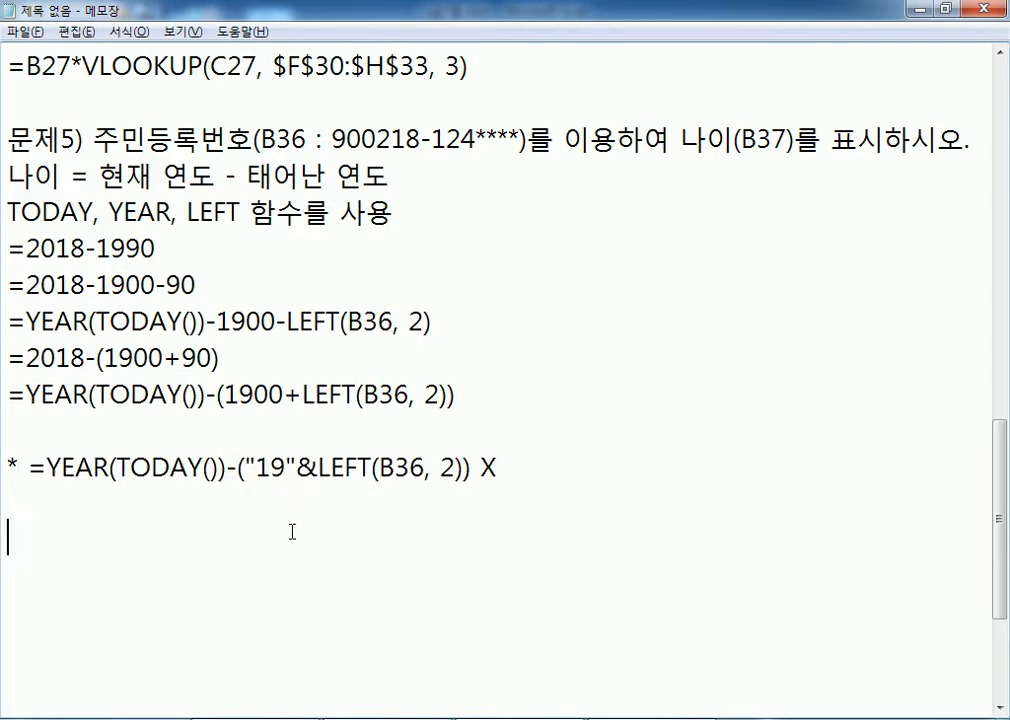
pyautogui.click(305, 515)
# Review the notes from problem 1 through problem 5, checking the formula written for each problem
pyautogui.scroll(12, 305, 513)
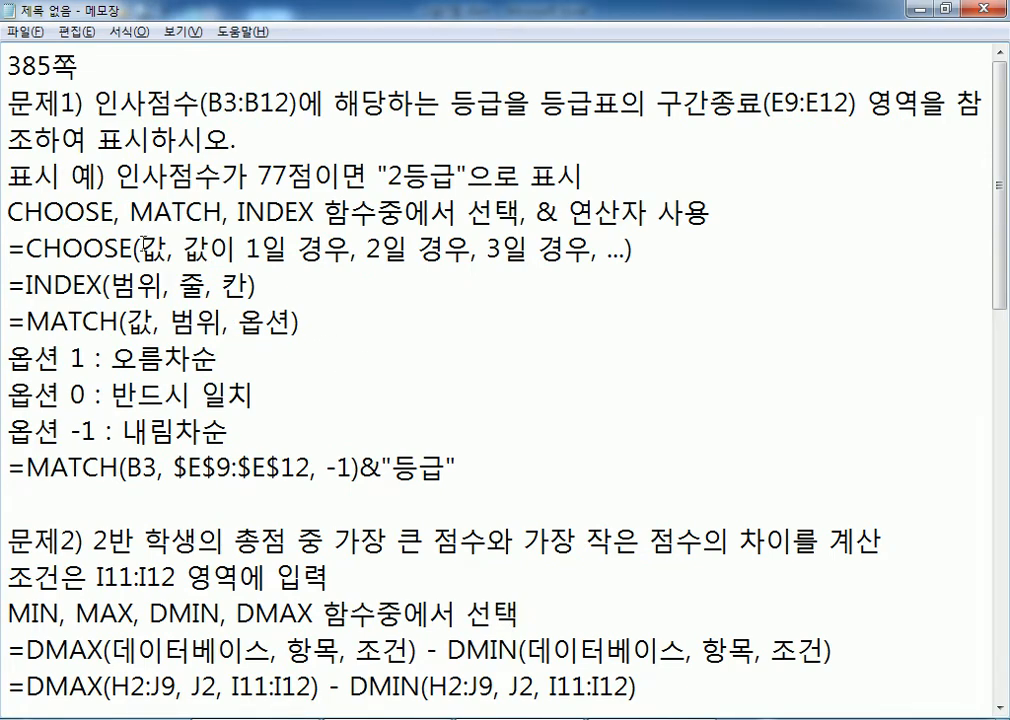
pyautogui.moveTo(8, 466); pyautogui.dragTo(500, 474)
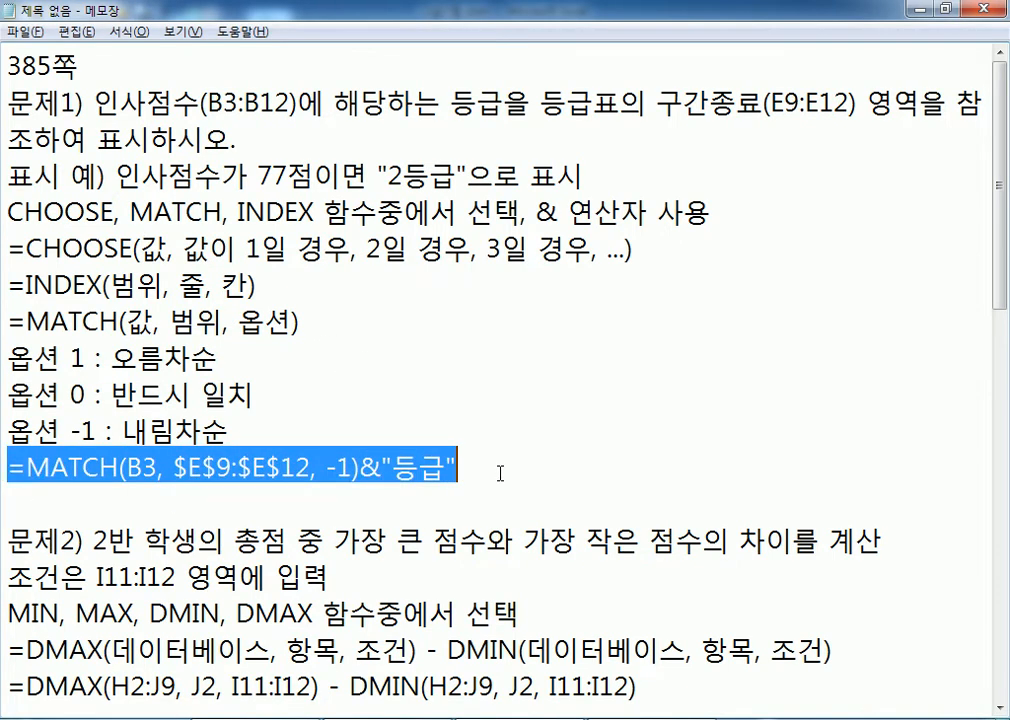
pyautogui.click(480, 487)
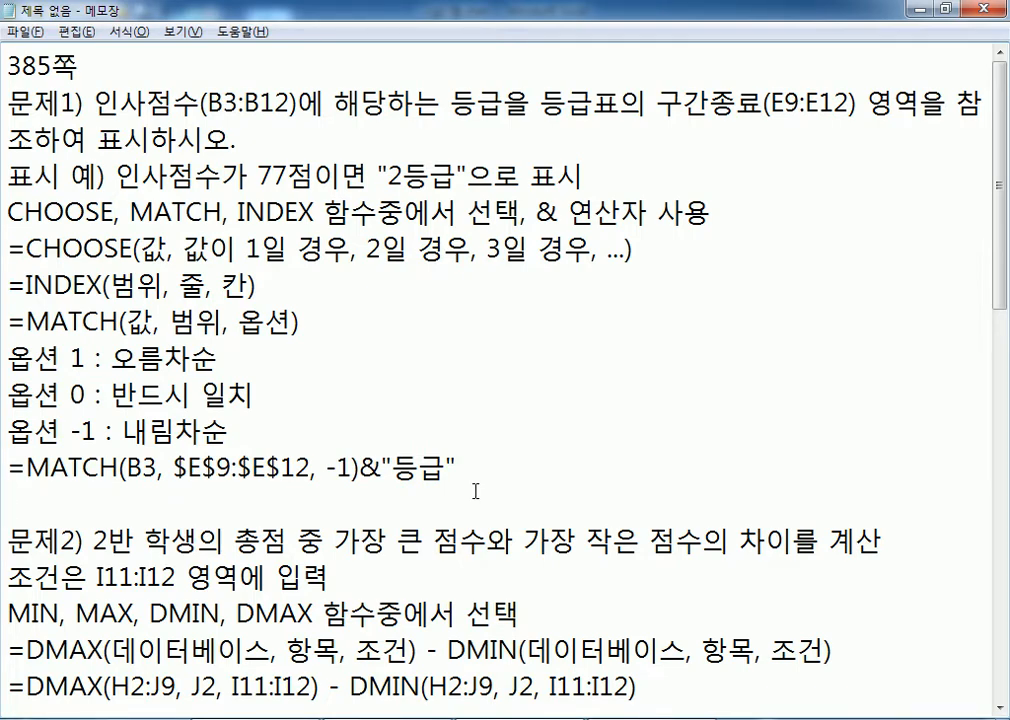
pyautogui.scroll(-3, 476, 491)
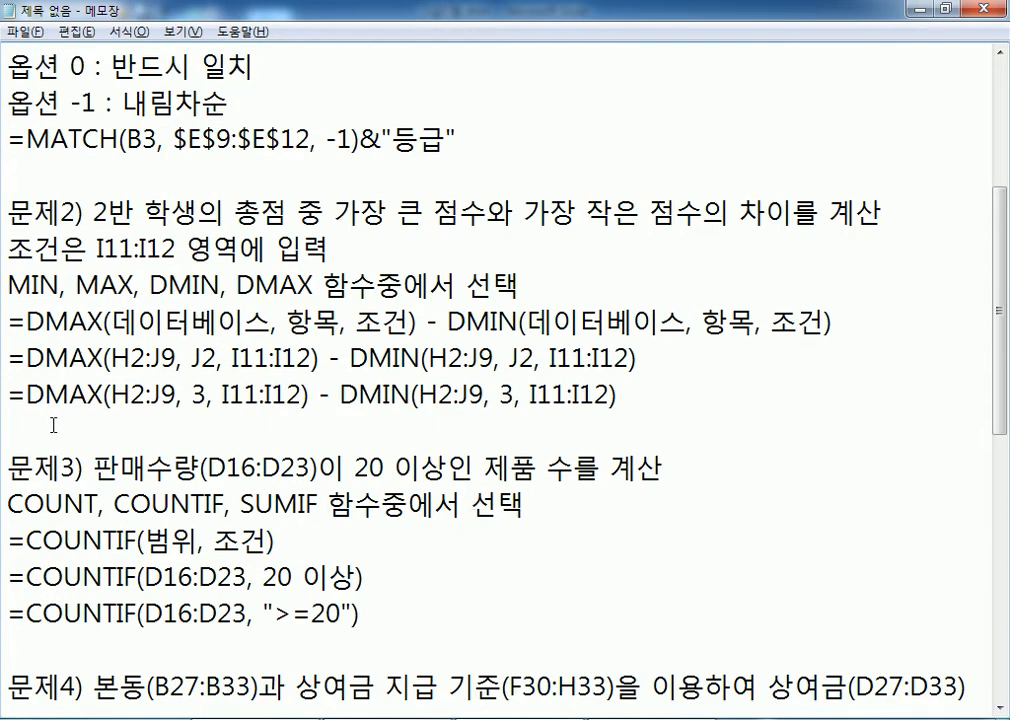
pyautogui.scroll(-2, 53, 420)
pyautogui.scroll(-1, 56, 437)
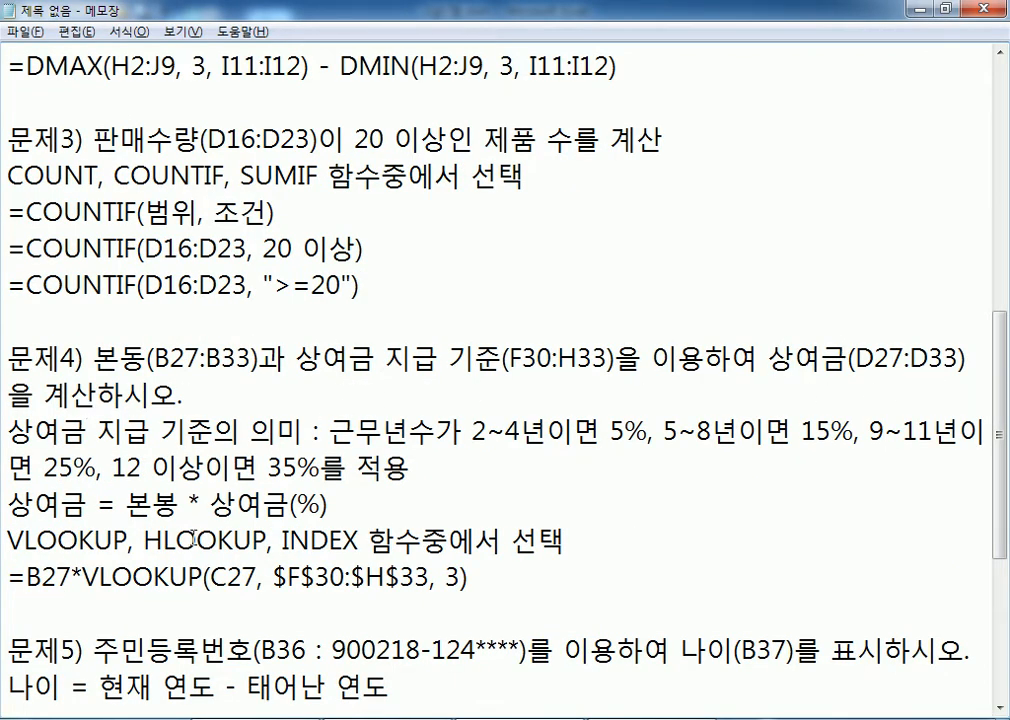
pyautogui.scroll(-3, 193, 535)
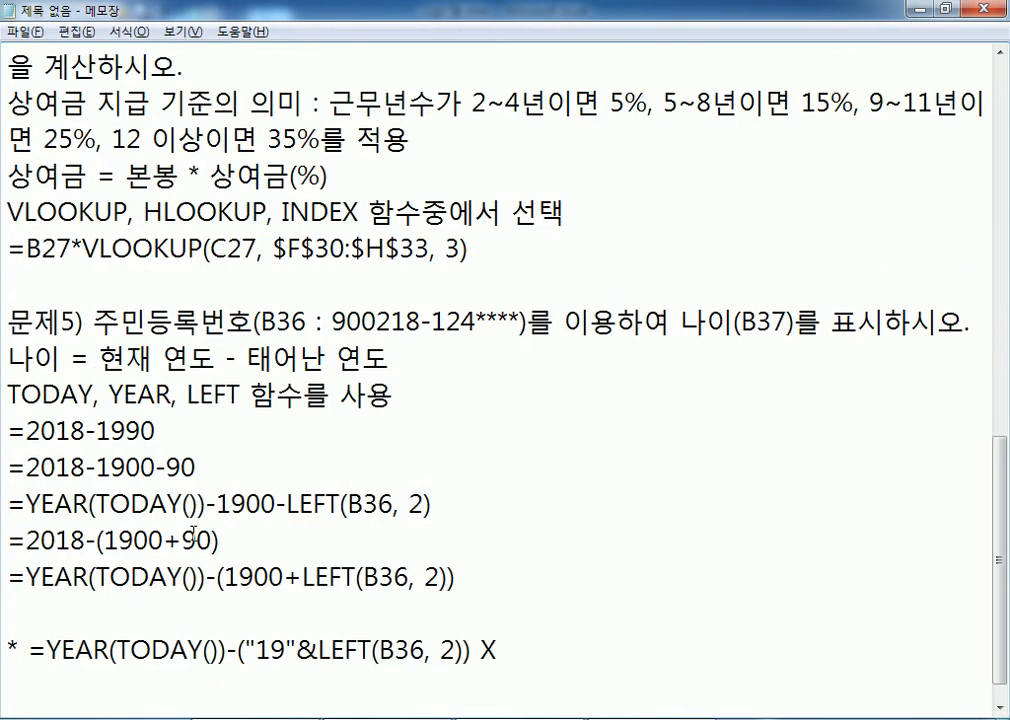
pyautogui.scroll(-1, 193, 534)
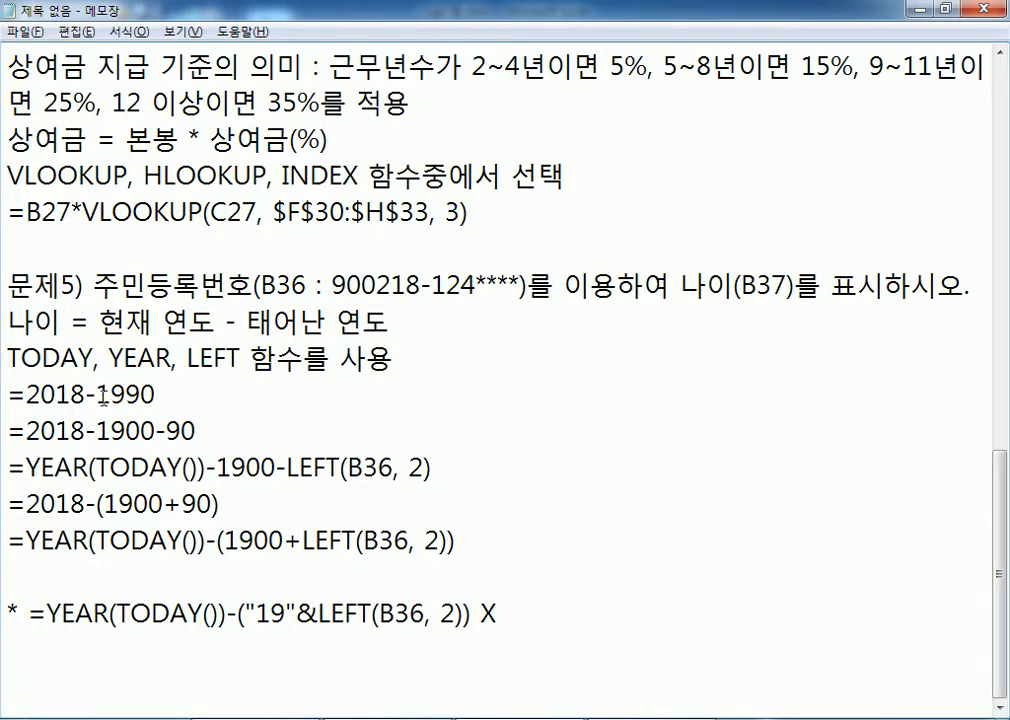
# Compare the birth-year parts of the problem 5 examples, 1990, 1900-90 and 1900+90, with the & in the asterisked formula
pyautogui.doubleClick(122, 397)
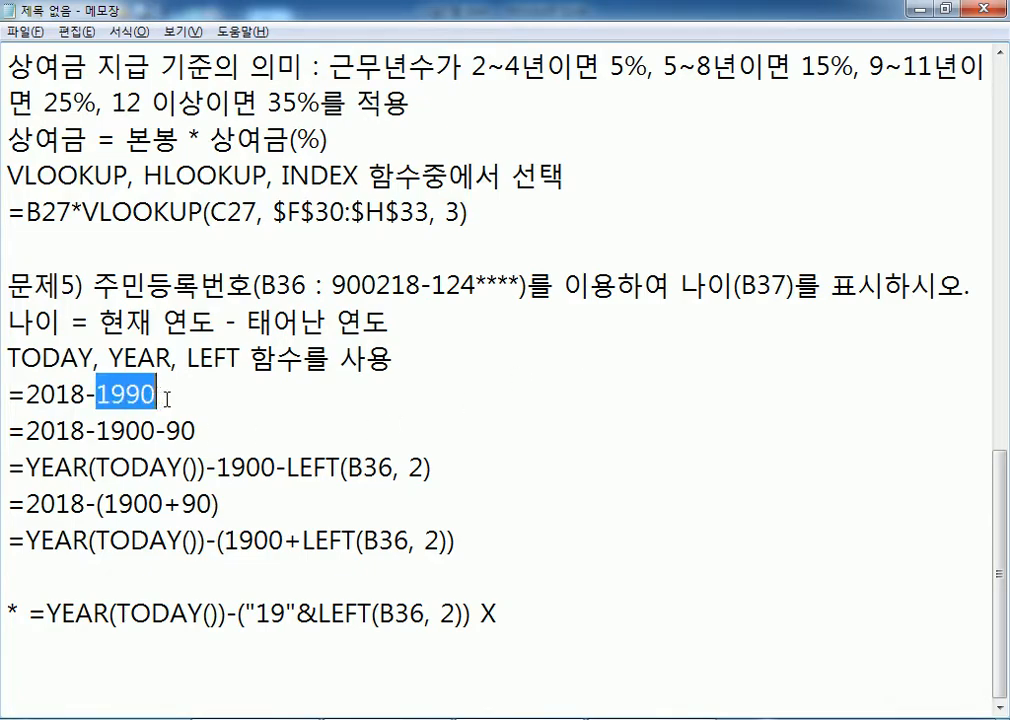
pyautogui.moveTo(97, 430); pyautogui.dragTo(196, 430)
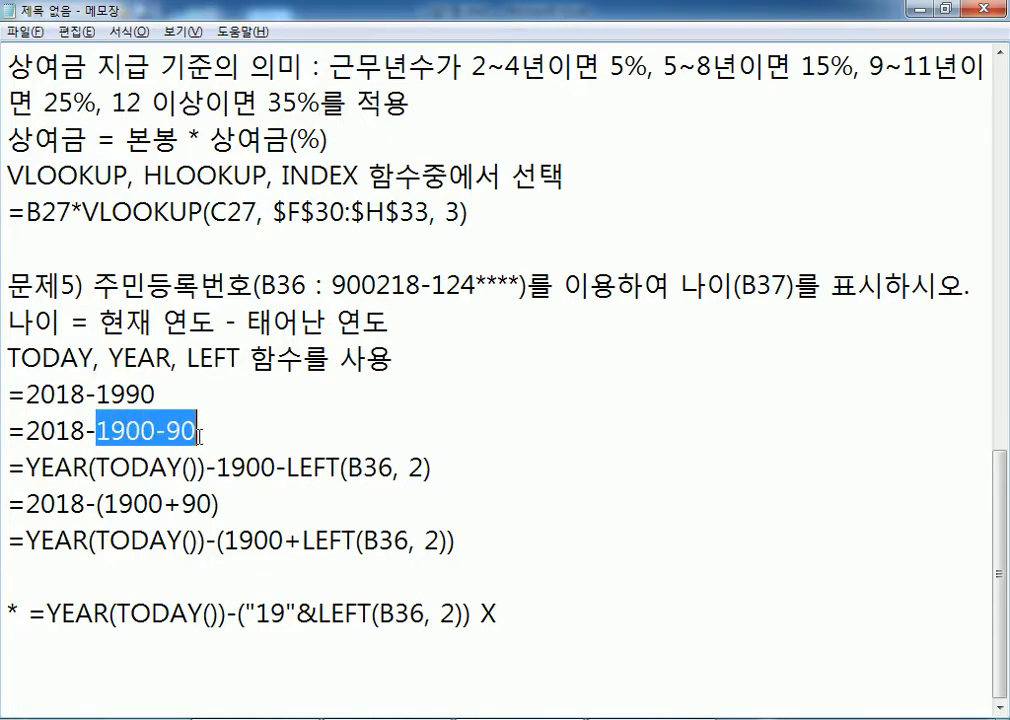
pyautogui.moveTo(104, 503); pyautogui.dragTo(210, 503)
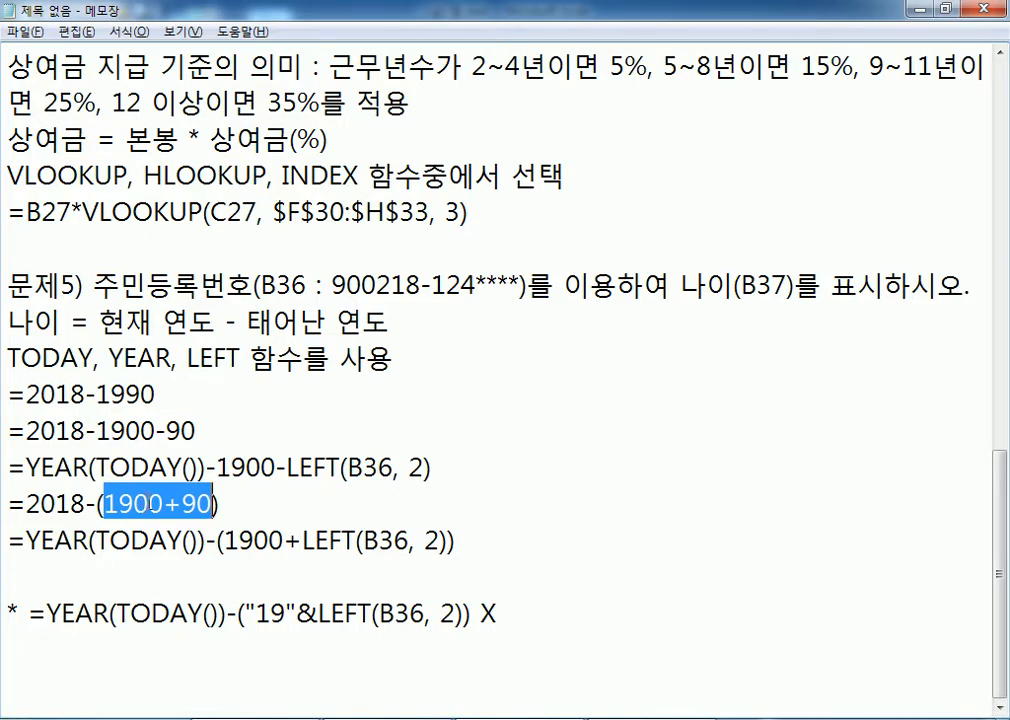
pyautogui.click(297, 612)
pyautogui.moveTo(297, 612); pyautogui.dragTo(316, 614)
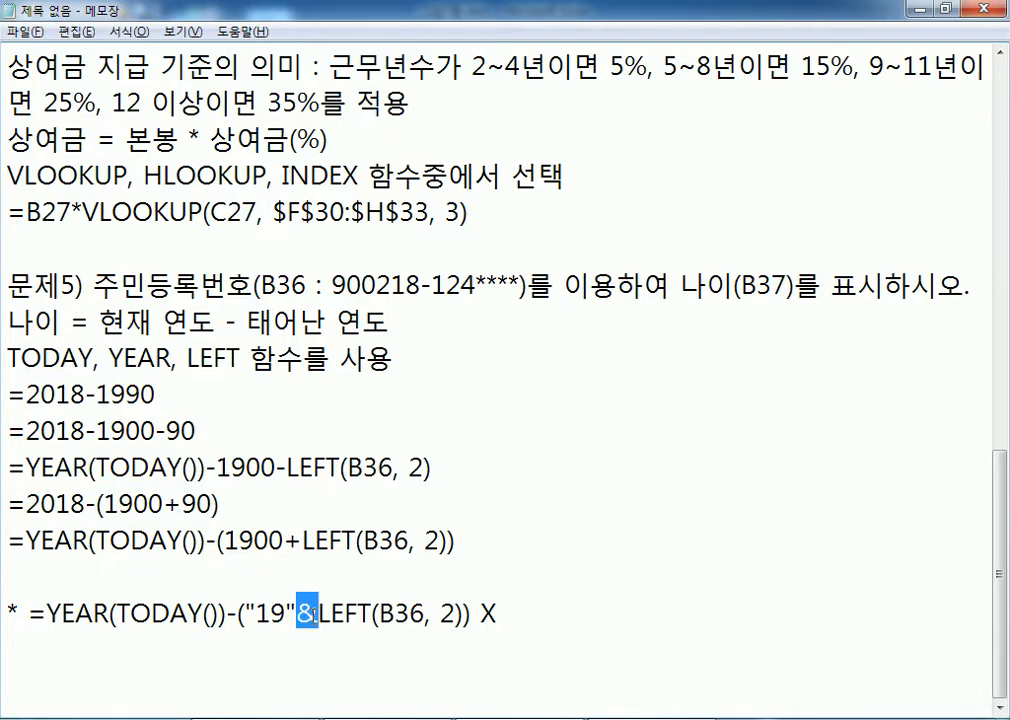
pyautogui.click(169, 677)
pyautogui.scroll(1, 171, 672)
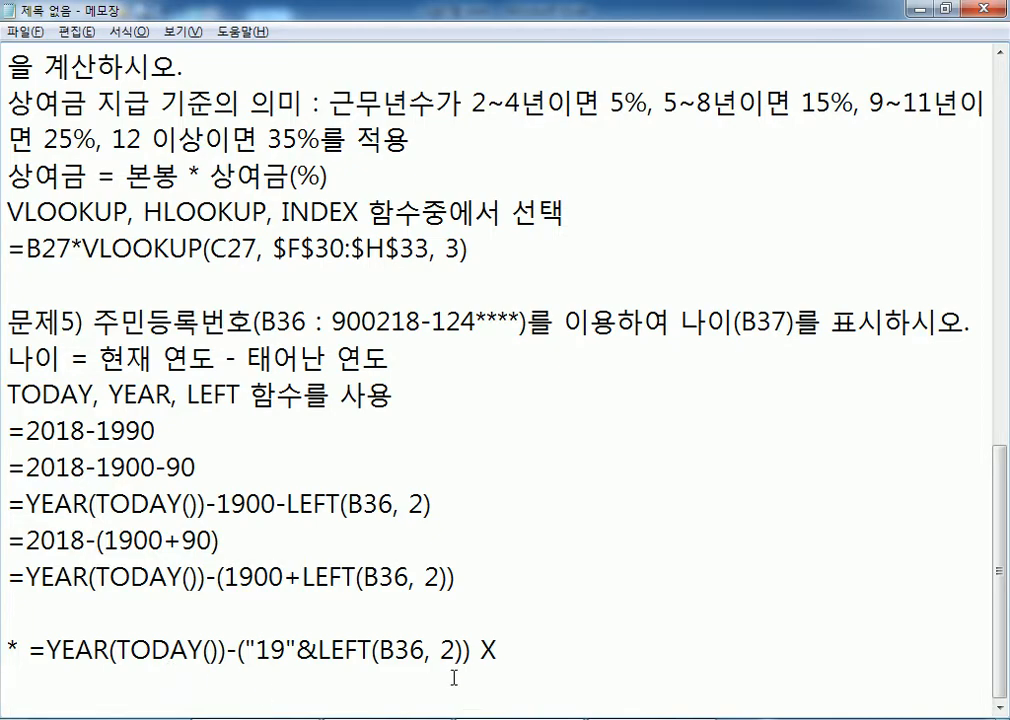
# Switch to the Excel workbook and examine the scores in C2:C4, the ratios in C10:E10 and the weighted average formula in C5
pyautogui.hotkey('alt', 'Tab')
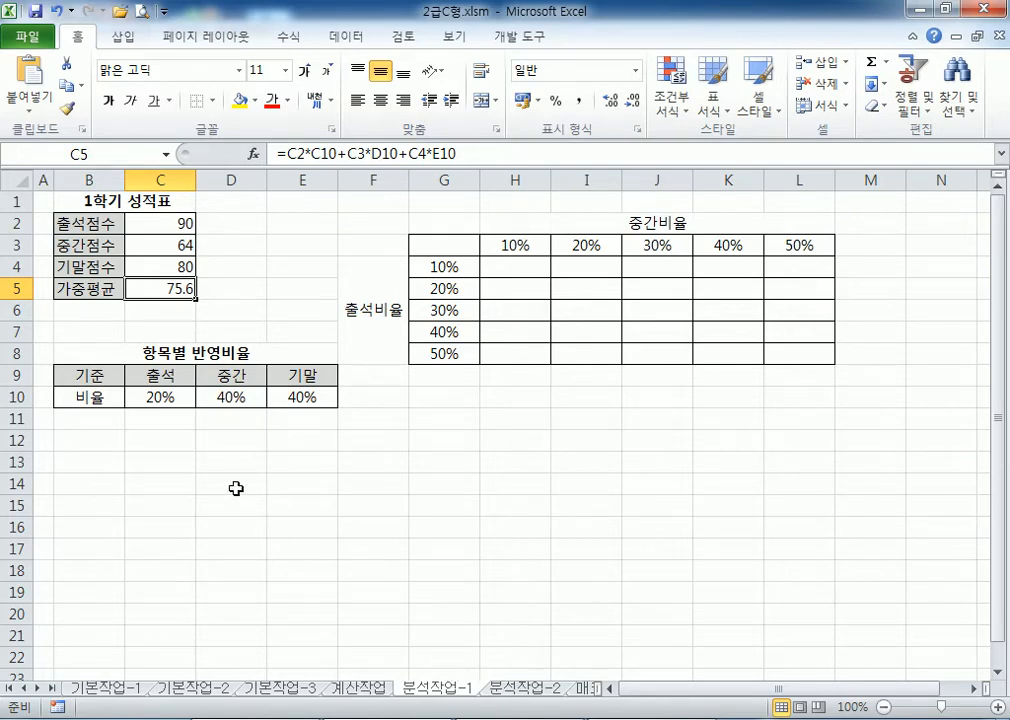
pyautogui.click(148, 223)
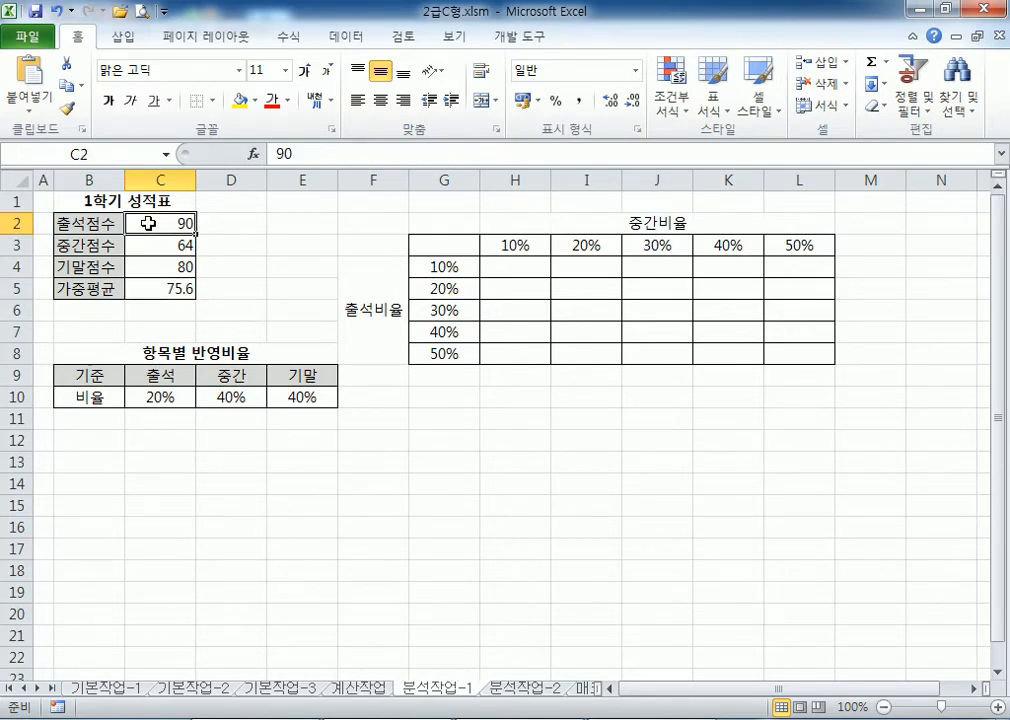
pyautogui.click(148, 244)
pyautogui.click(148, 265)
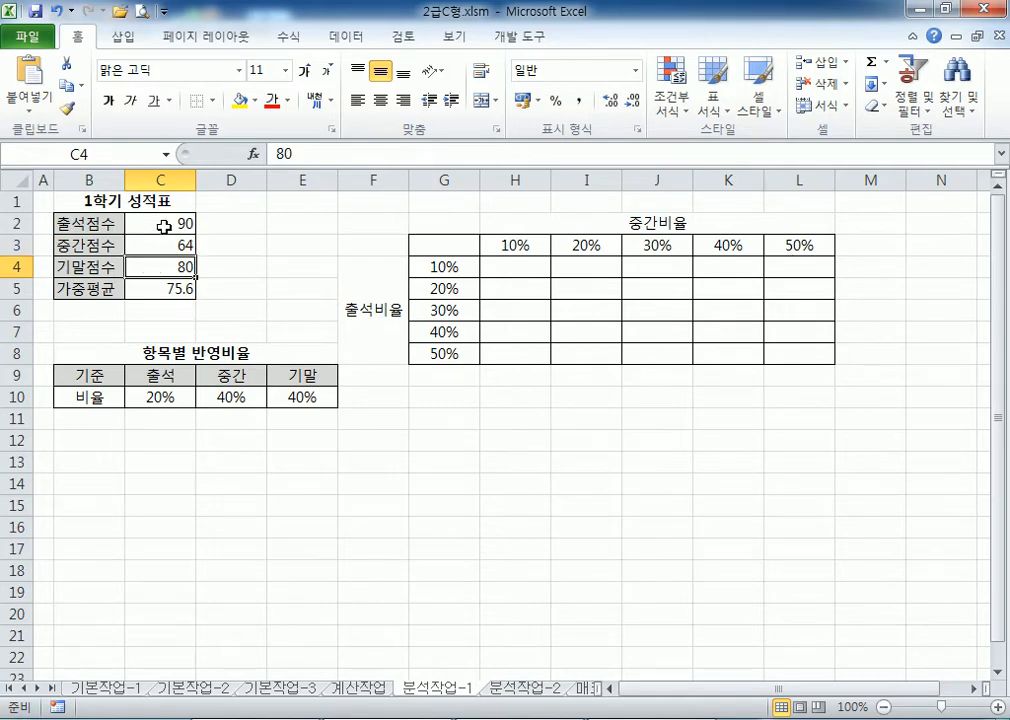
pyautogui.moveTo(153, 222); pyautogui.dragTo(159, 266)
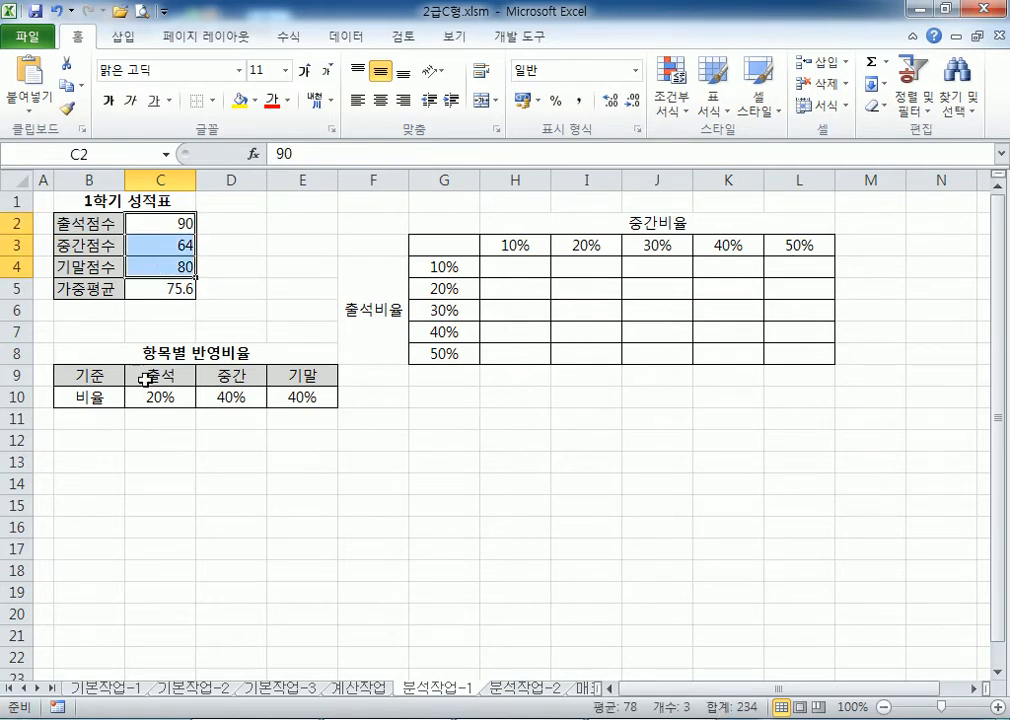
pyautogui.click(152, 296)
pyautogui.moveTo(164, 398); pyautogui.dragTo(300, 399)
pyautogui.click(162, 289)
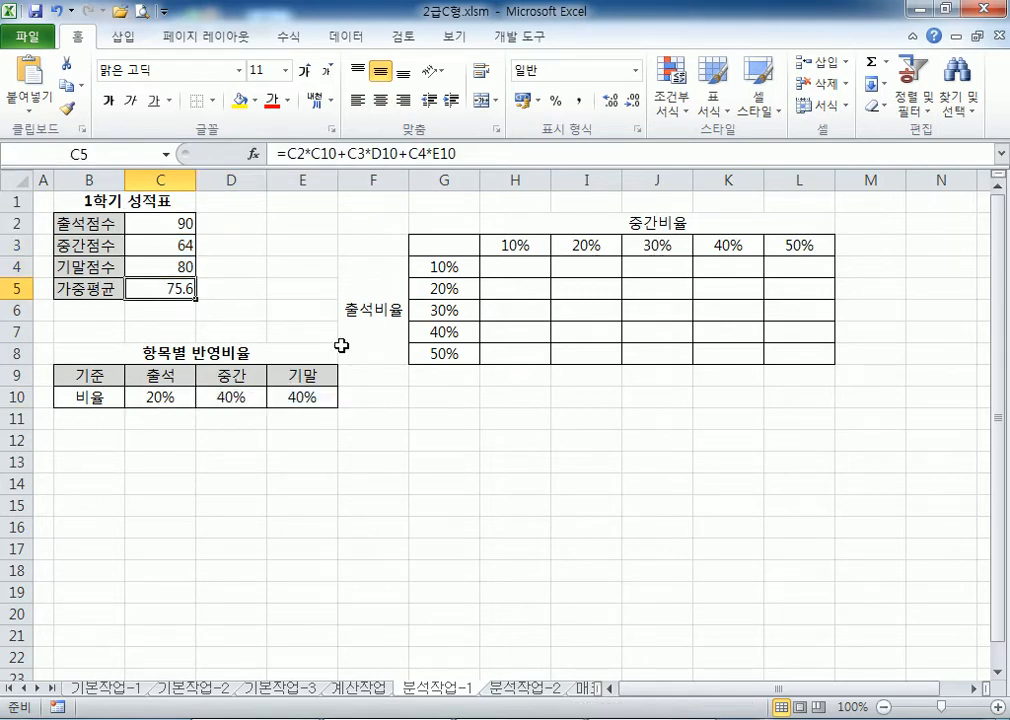
pyautogui.press('F2')
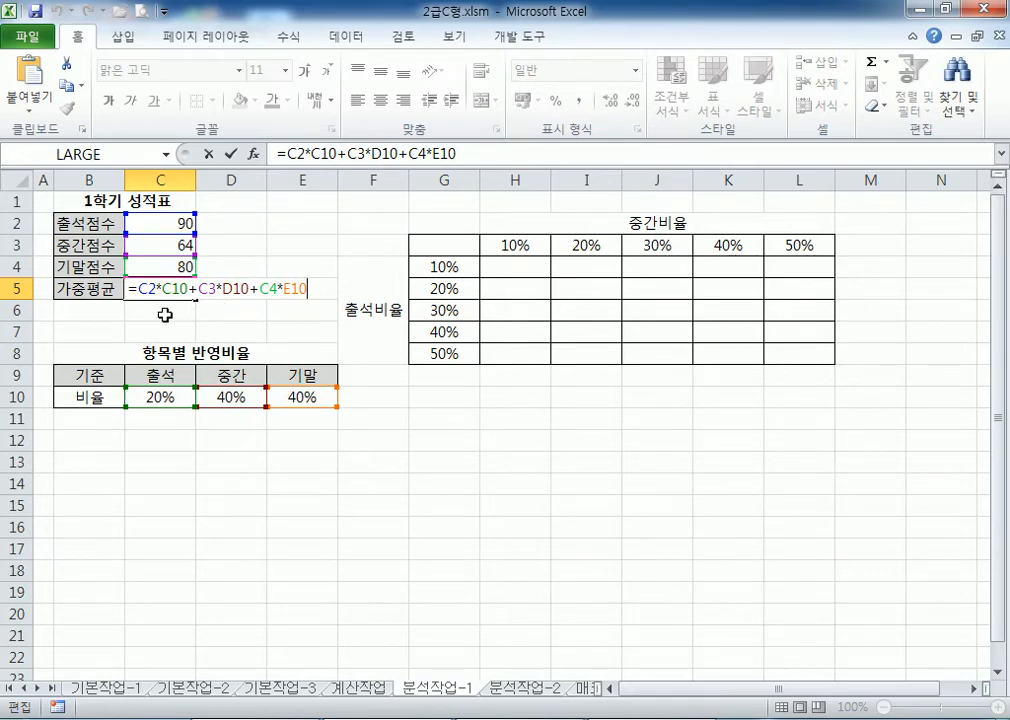
pyautogui.moveTo(127, 289); pyautogui.dragTo(317, 290)
pyautogui.click(447, 246)
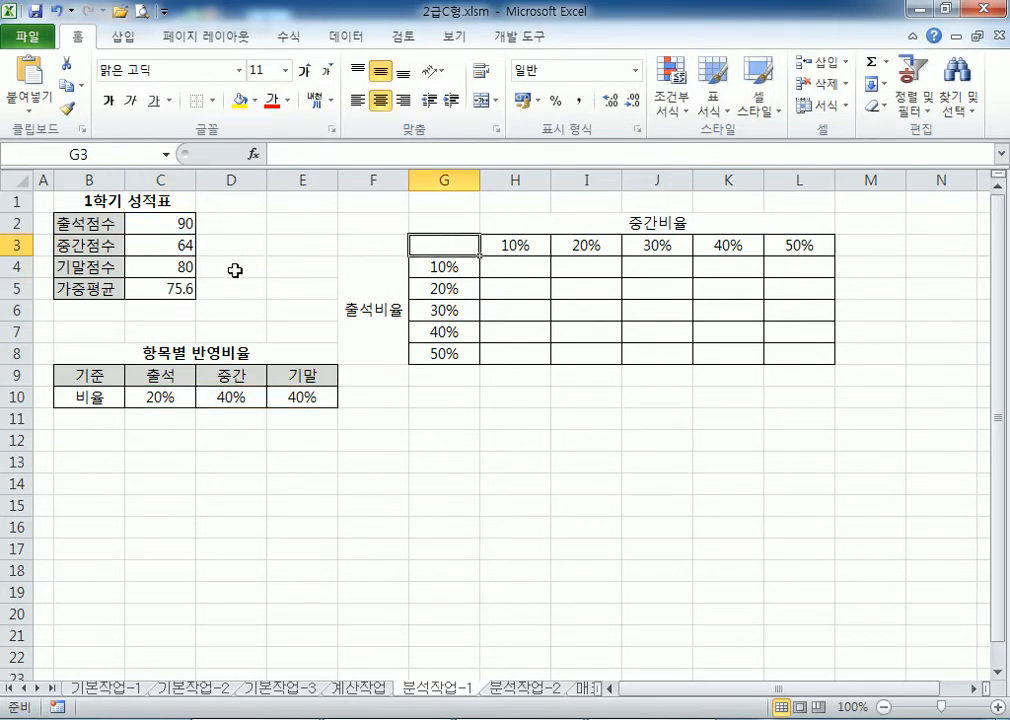
# Try copying the formula text =C2*C10+C3*D10+C4*E10 from C5 into the empty corner cell G3
pyautogui.click(151, 286)
pyautogui.doubleClick(140, 287)
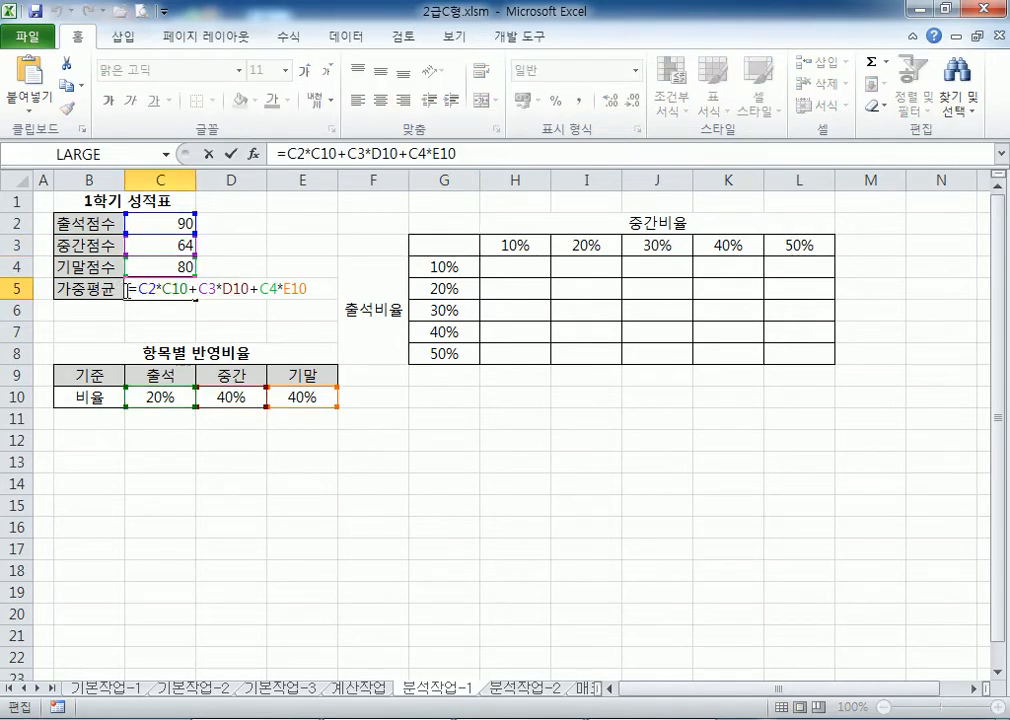
pyautogui.moveTo(133, 289); pyautogui.dragTo(315, 288)
pyautogui.rightClick(288, 290)
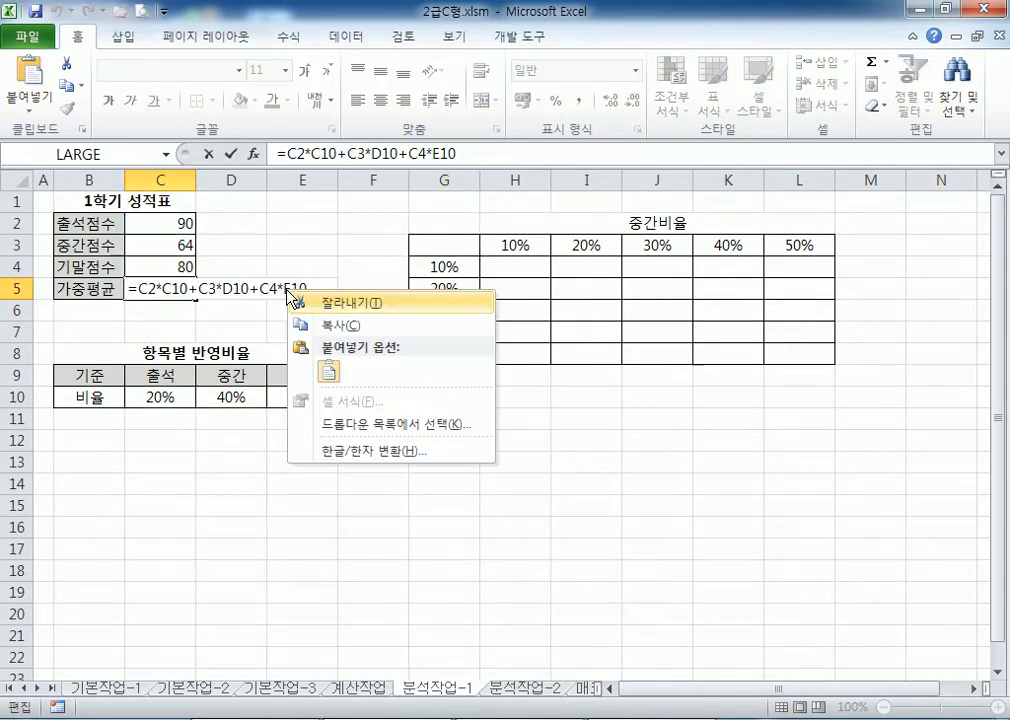
pyautogui.click(316, 326)
pyautogui.press('Escape')
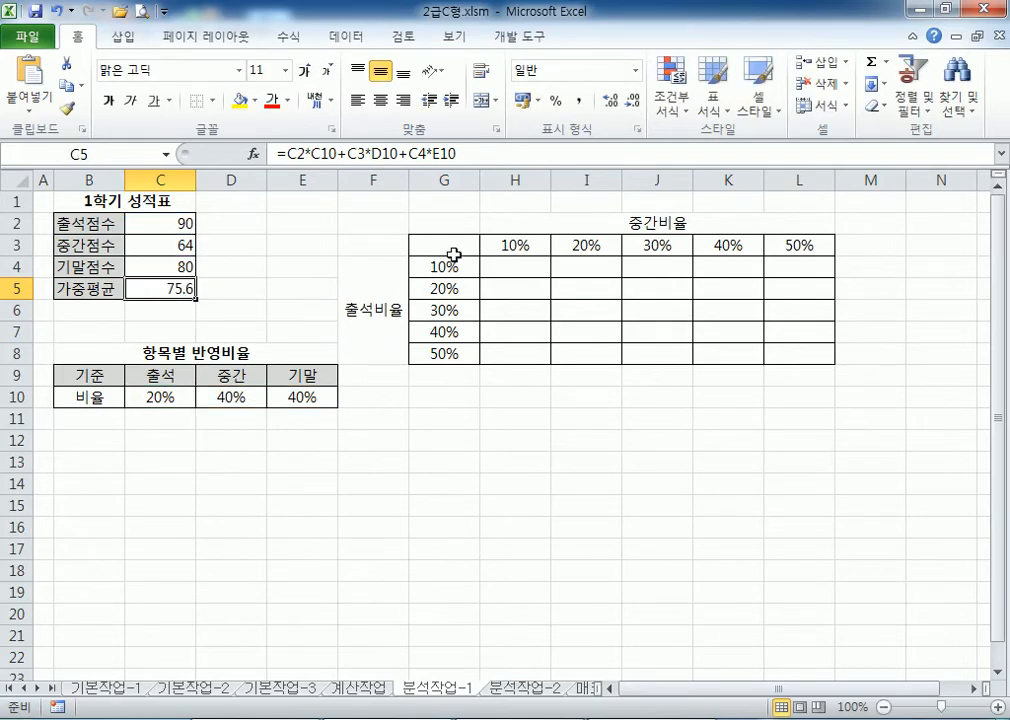
pyautogui.doubleClick(455, 243)
pyautogui.rightClick(455, 243)
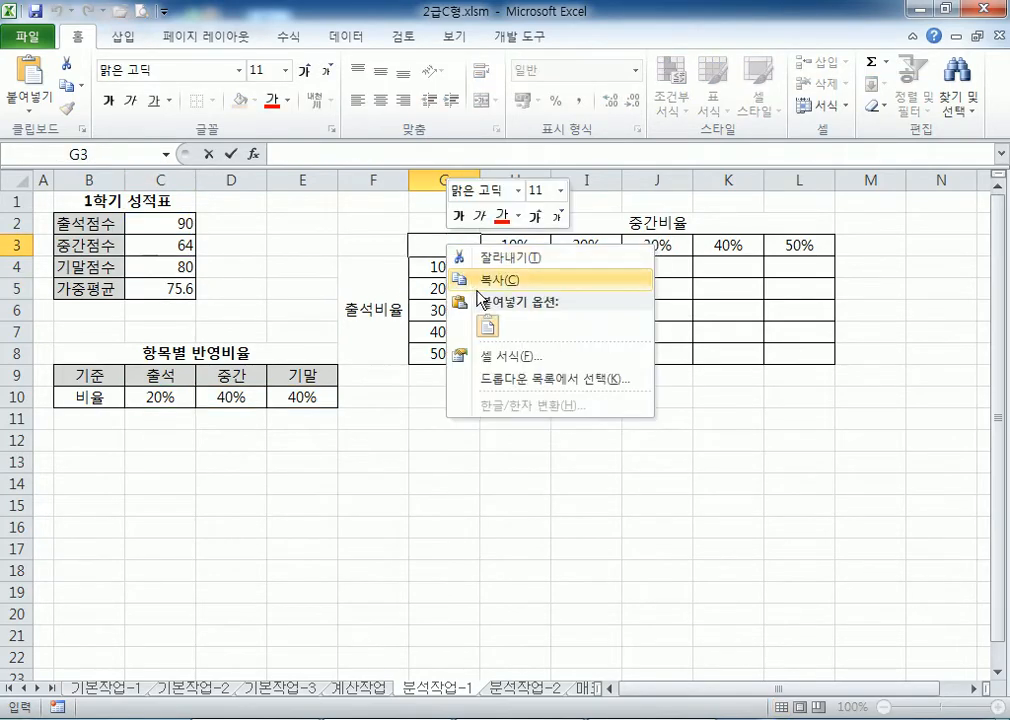
pyautogui.click(487, 327)
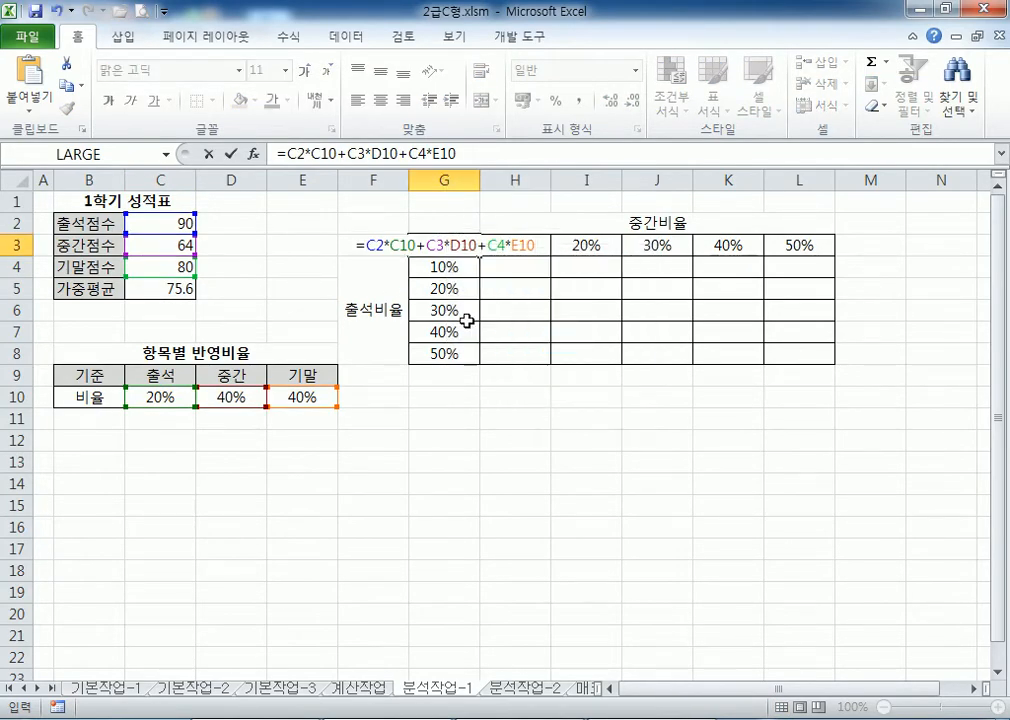
pyautogui.press('Escape')
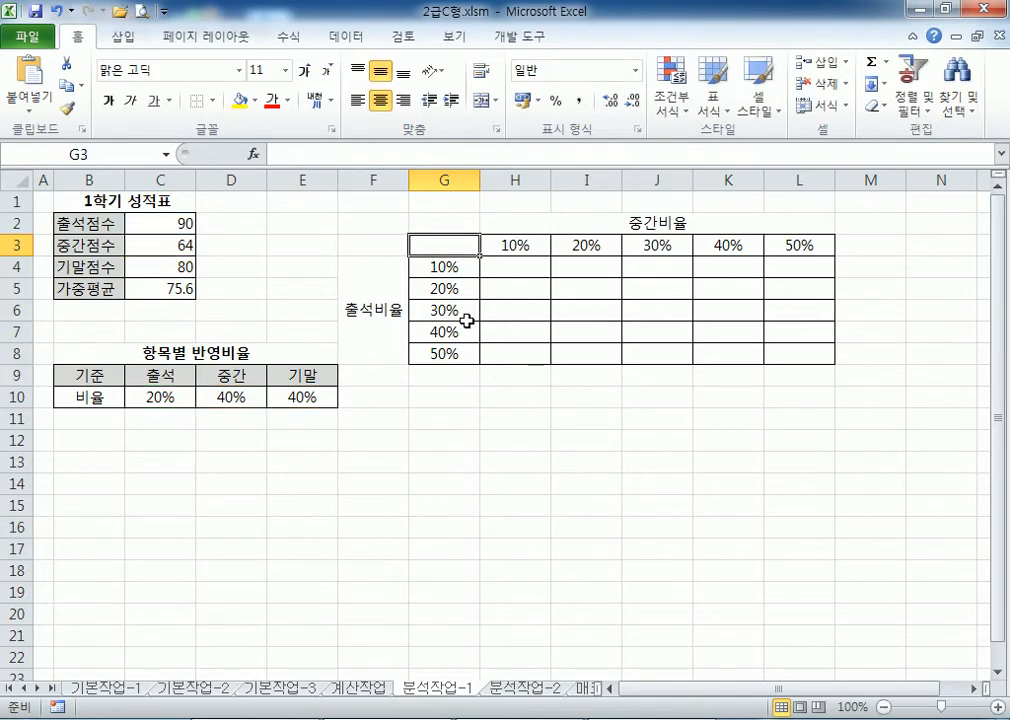
# Link the empty corner cell G3 to the weighted average in C5 with the formula =C5
pyautogui.write('=')
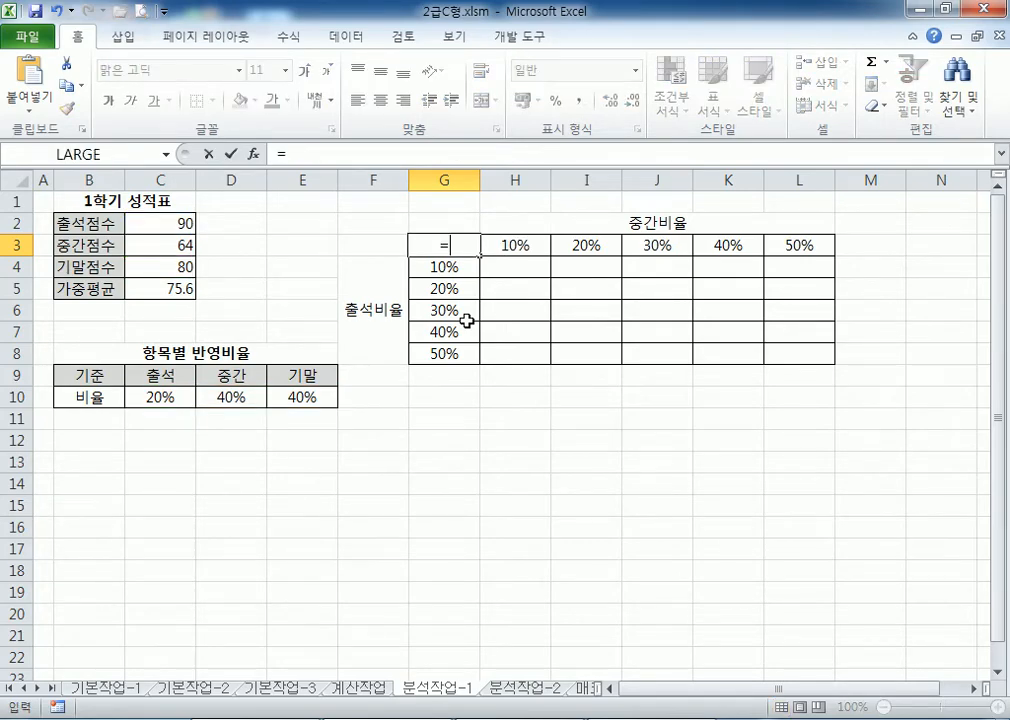
pyautogui.click(175, 289)
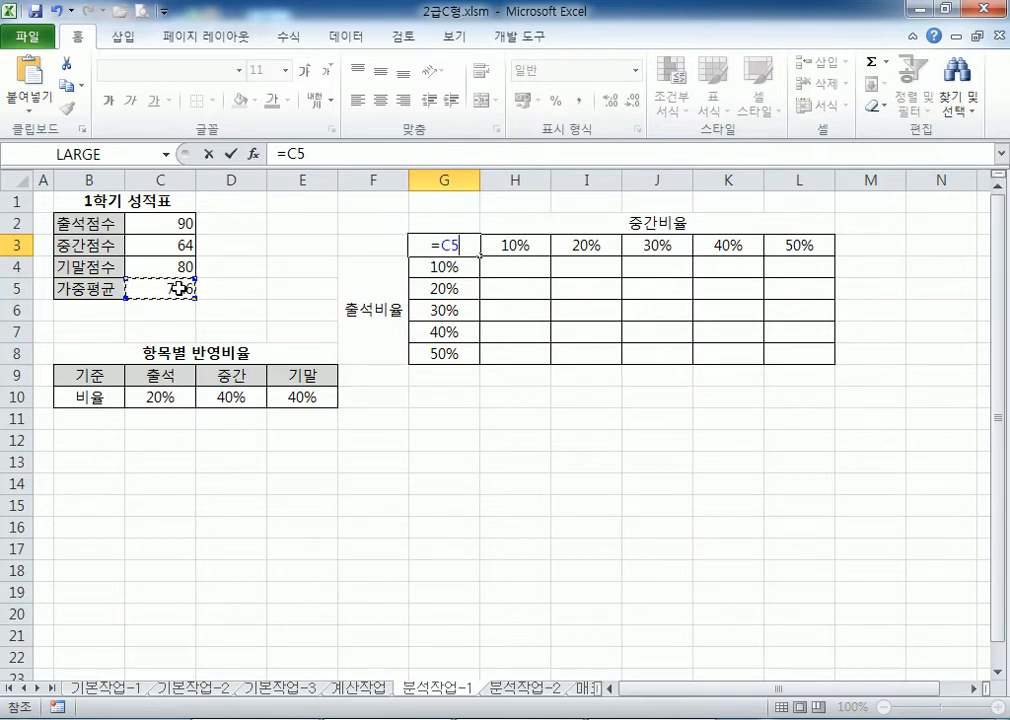
pyautogui.press('Return')
pyautogui.click(176, 293)
pyautogui.click(452, 243)
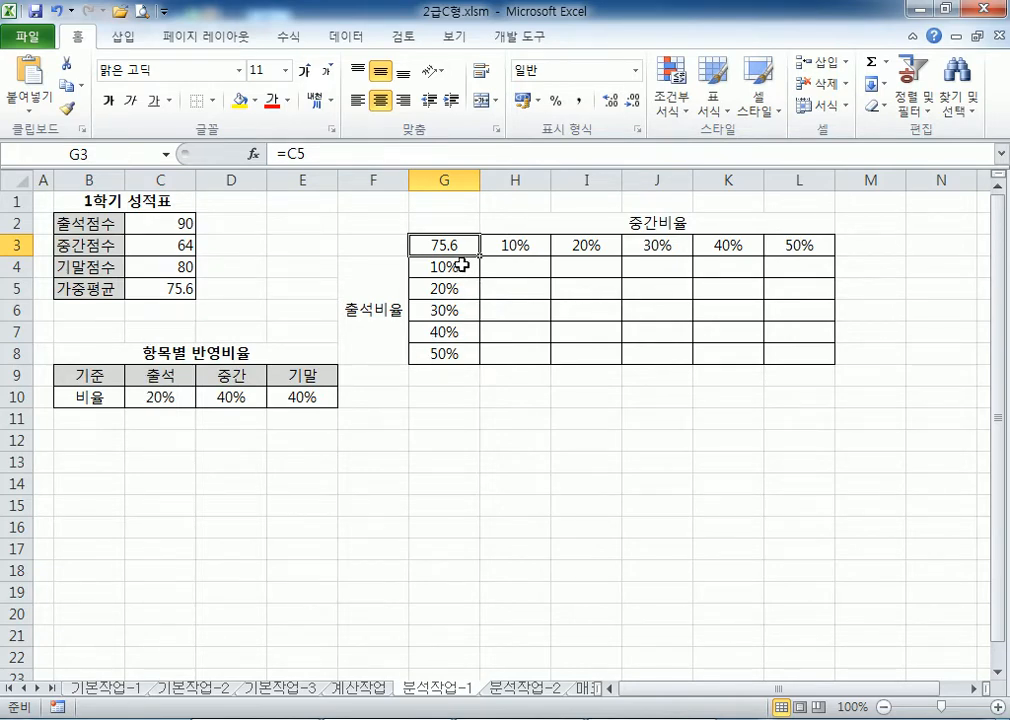
# Examine the attendance, midterm and final ratios in C10:E10 and the scores in C2:C4 that feed the weighted average
pyautogui.click(296, 397)
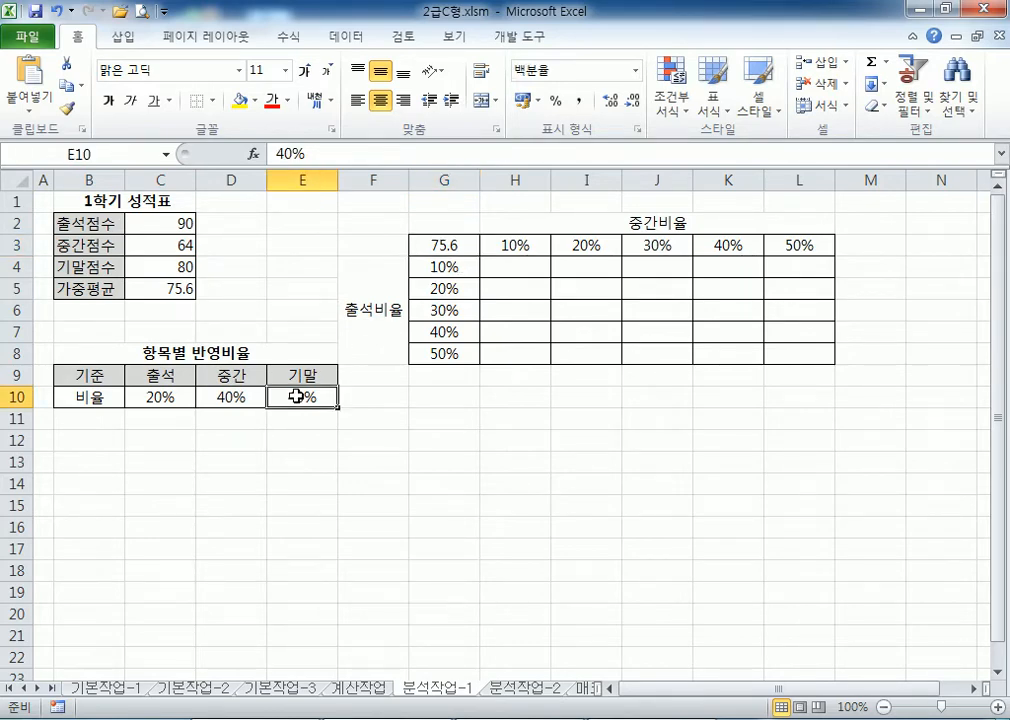
pyautogui.click(166, 396)
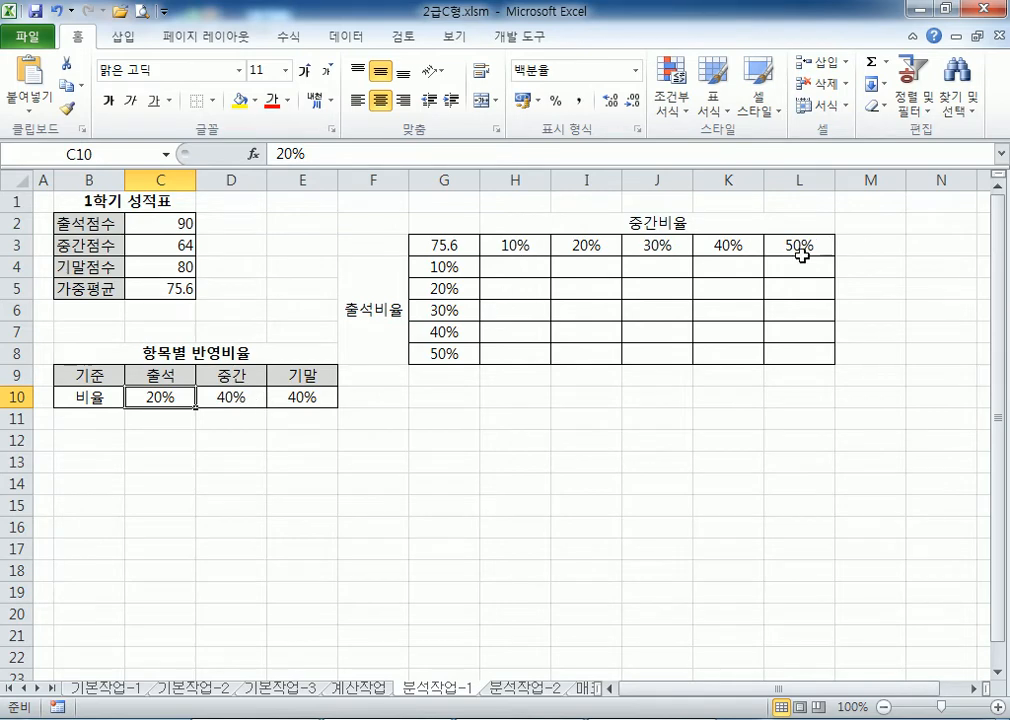
pyautogui.click(216, 396)
pyautogui.click(162, 397)
pyautogui.click(239, 397)
pyautogui.click(146, 397)
pyautogui.click(304, 400)
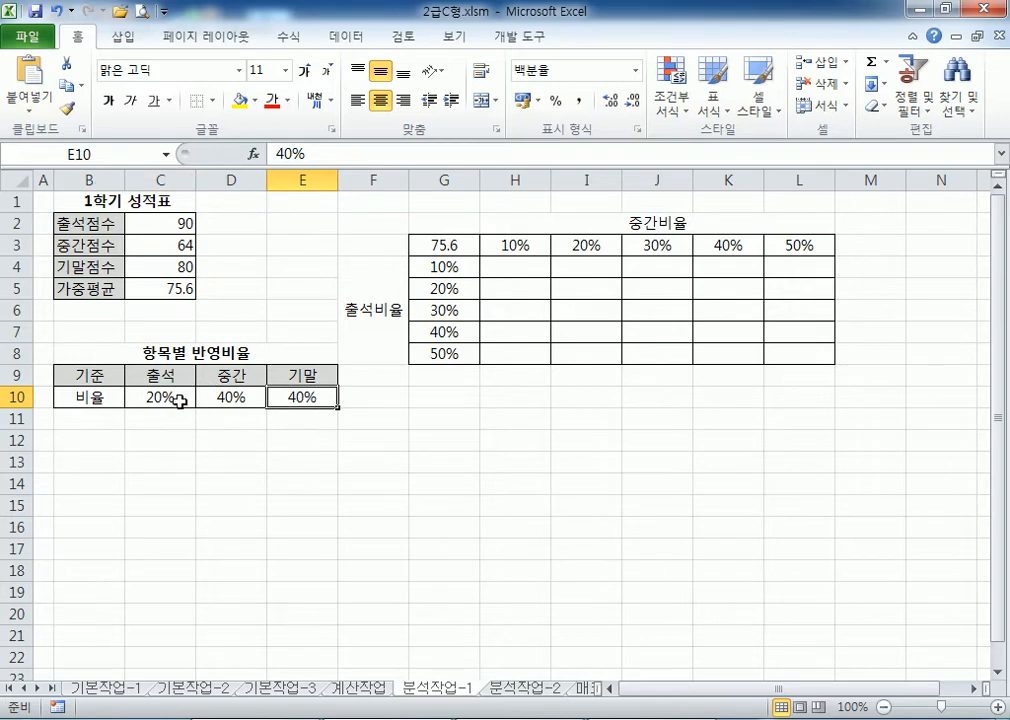
pyautogui.moveTo(178, 221); pyautogui.dragTo(182, 266)
pyautogui.click(514, 270)
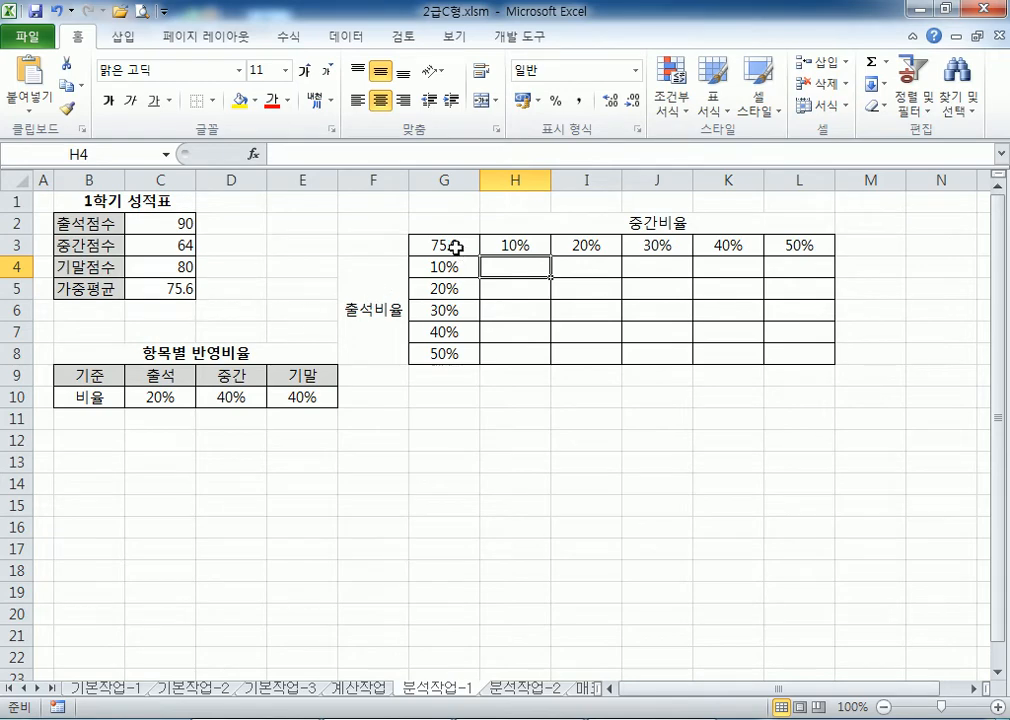
pyautogui.moveTo(453, 248); pyautogui.dragTo(800, 361)
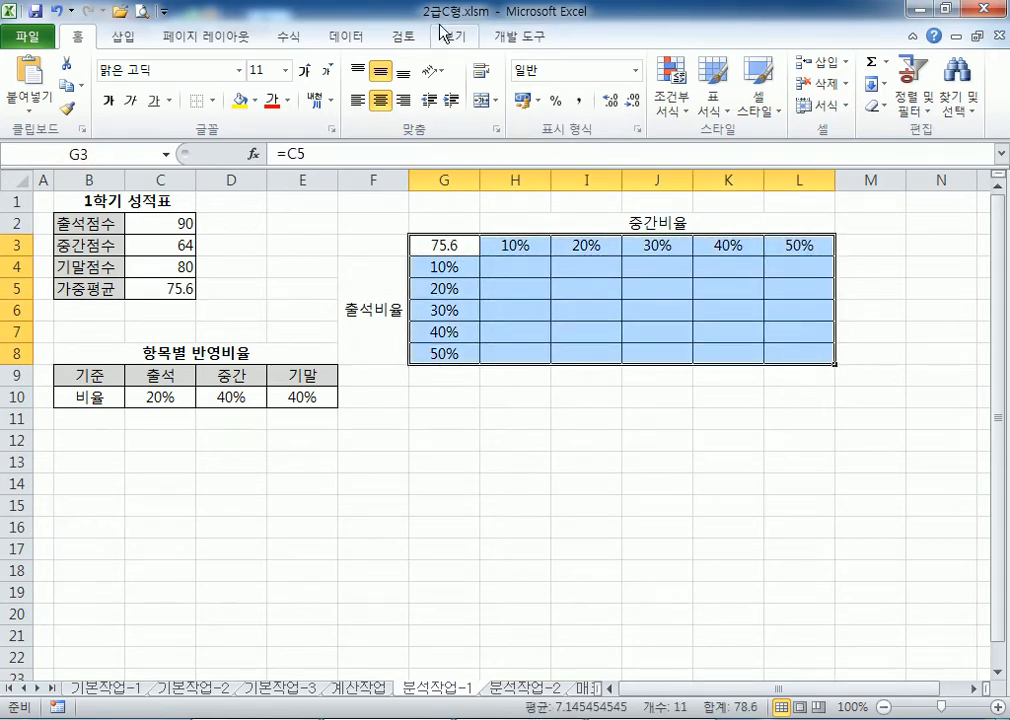
pyautogui.click(352, 37)
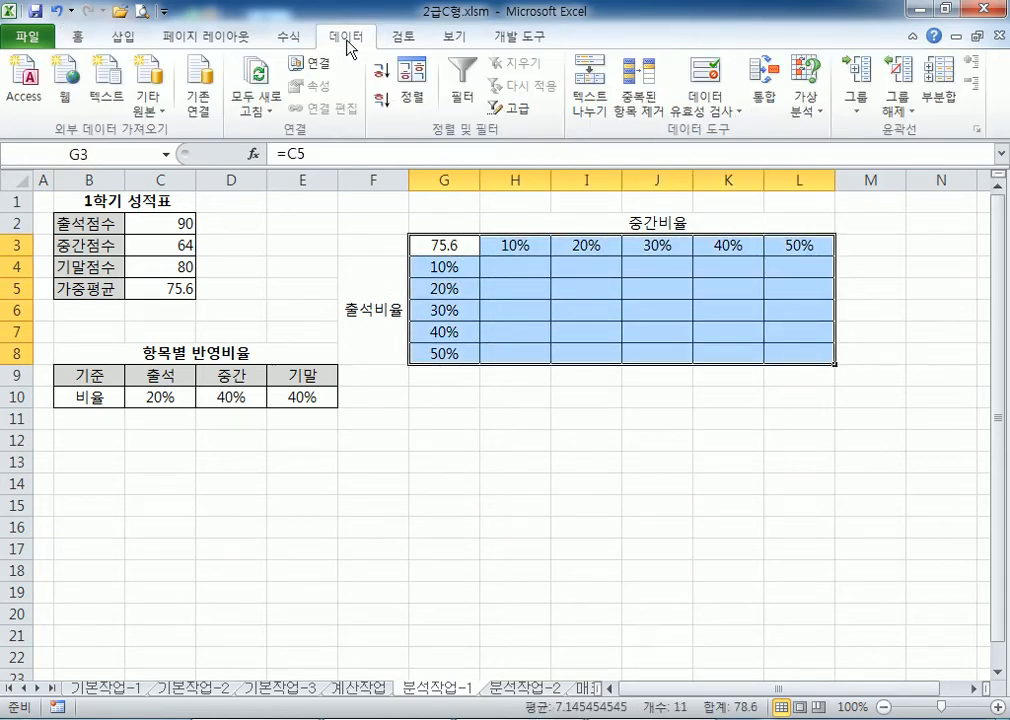
pyautogui.click(806, 104)
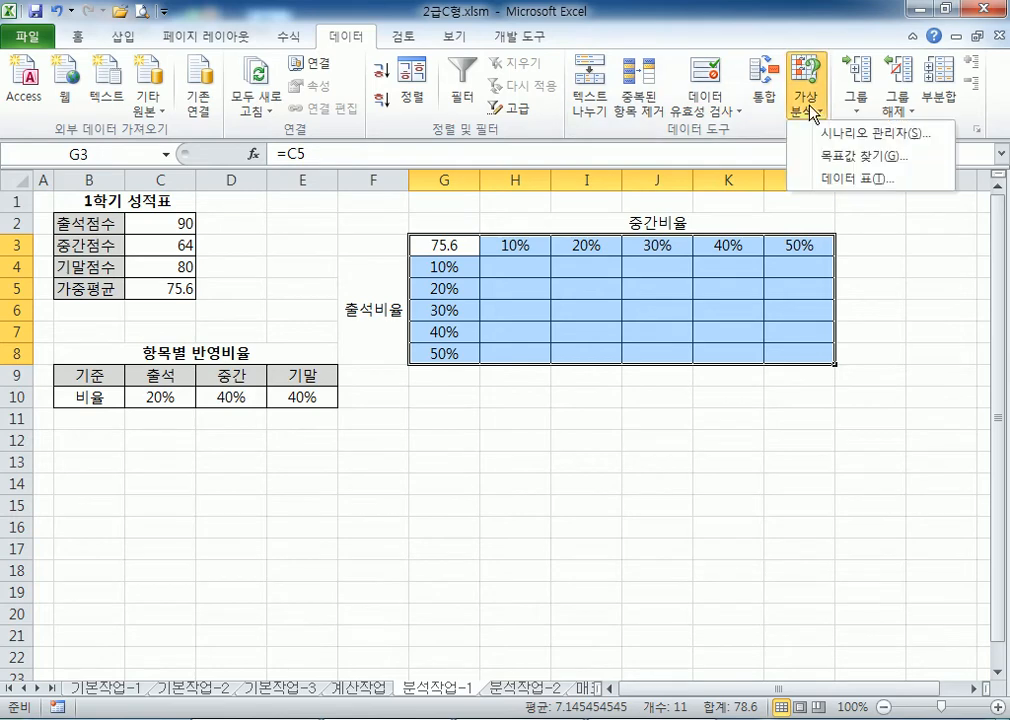
pyautogui.click(820, 180)
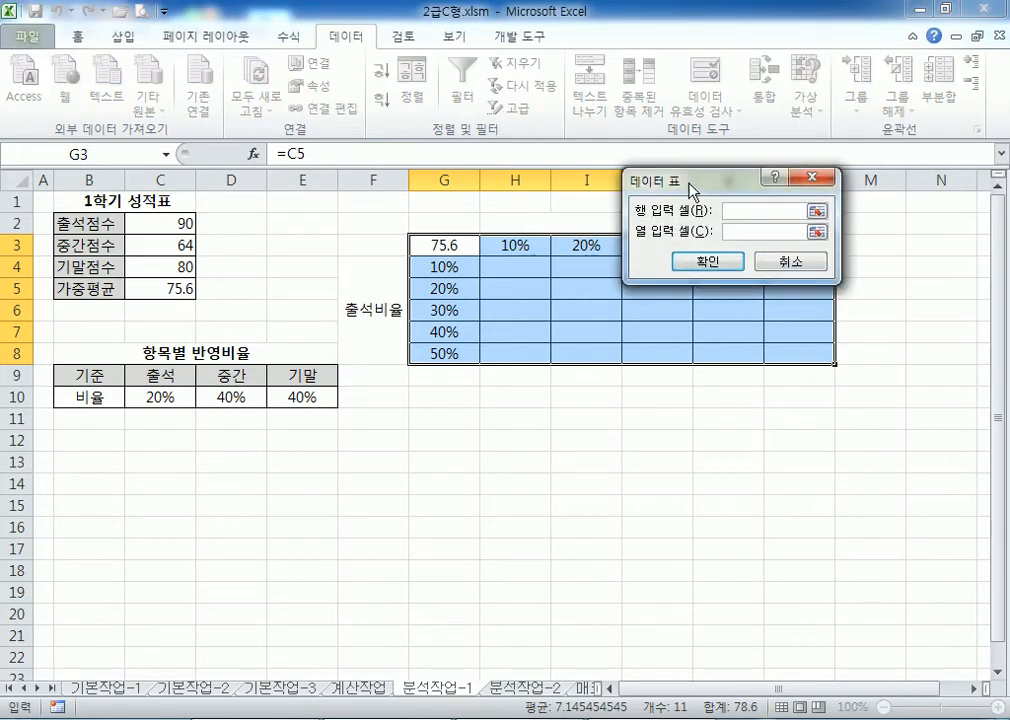
pyautogui.moveTo(692, 190); pyautogui.dragTo(572, 287)
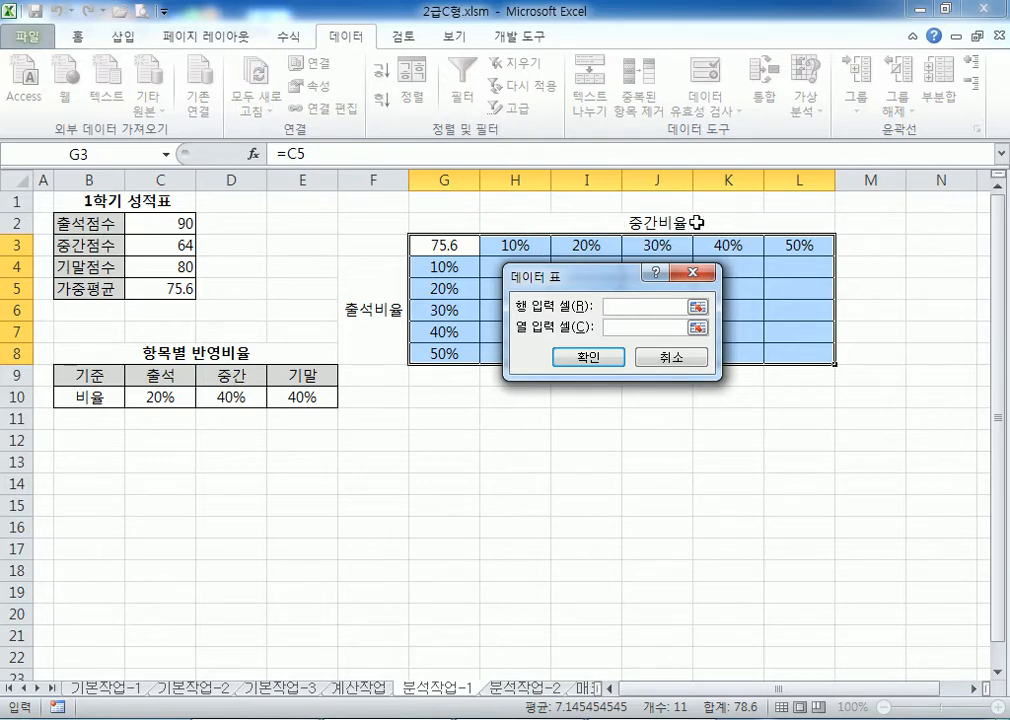
pyautogui.click(228, 393)
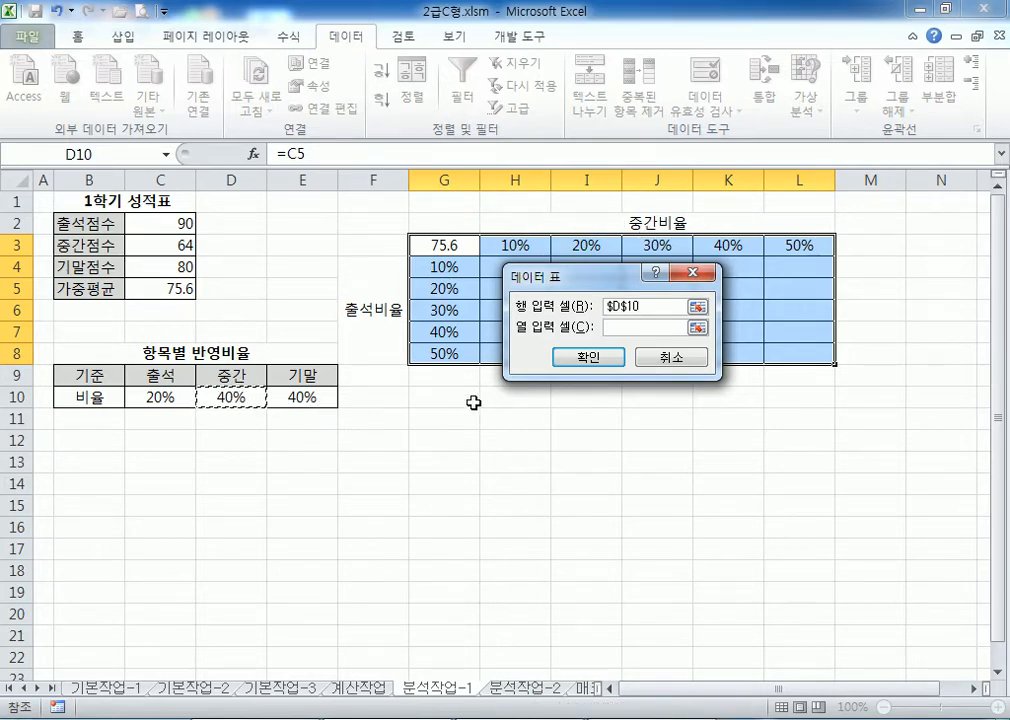
pyautogui.click(618, 325)
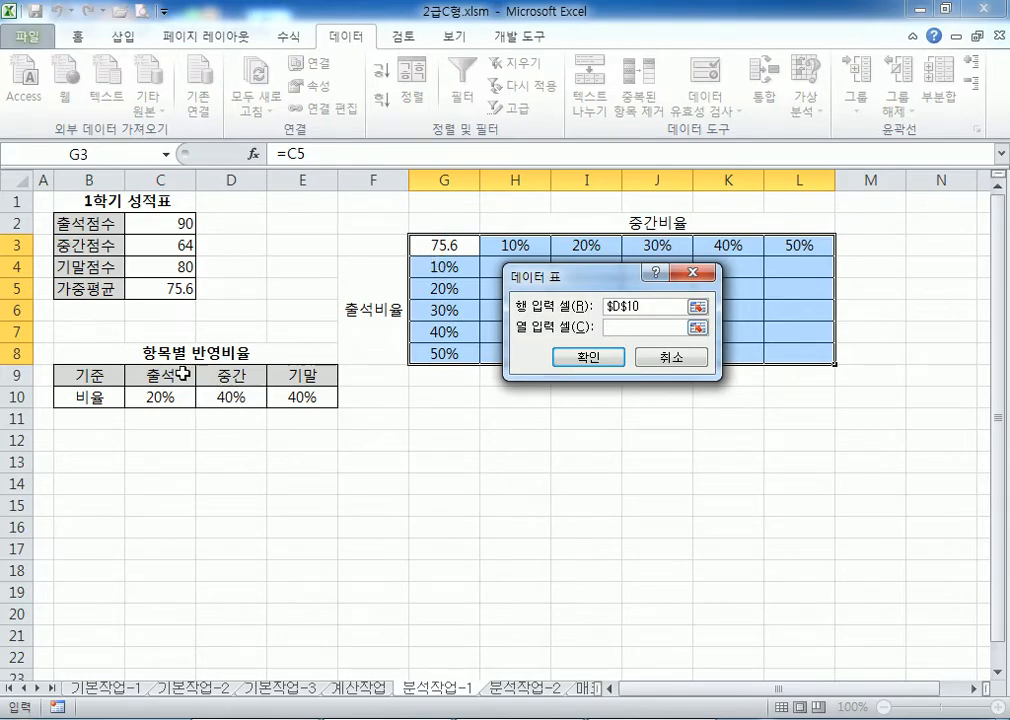
pyautogui.click(162, 399)
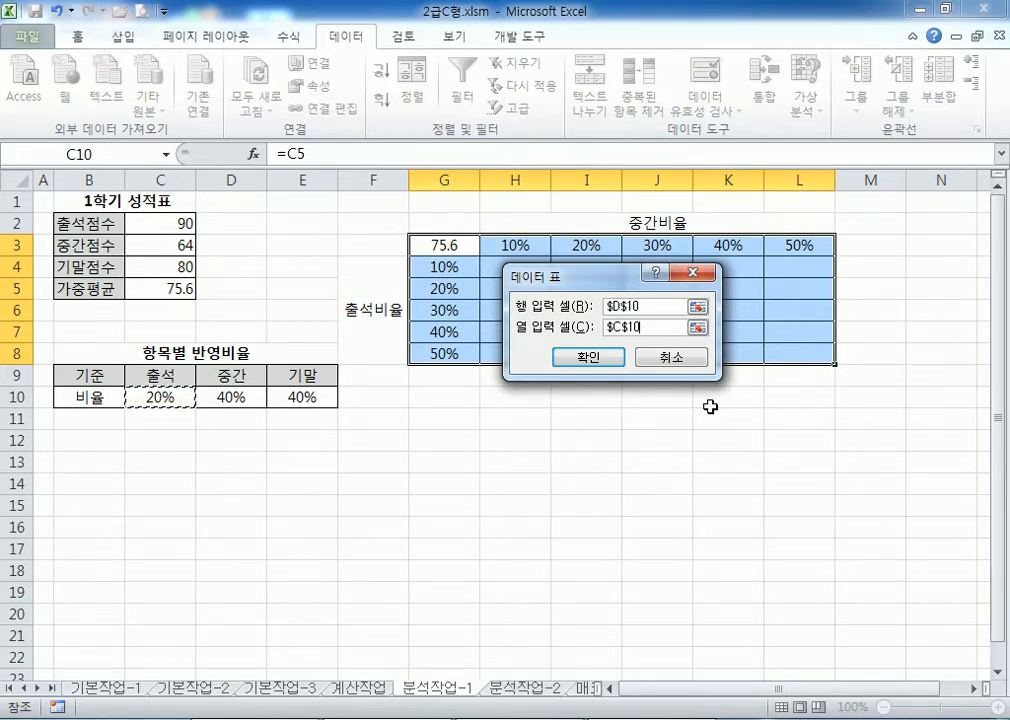
pyautogui.click(668, 360)
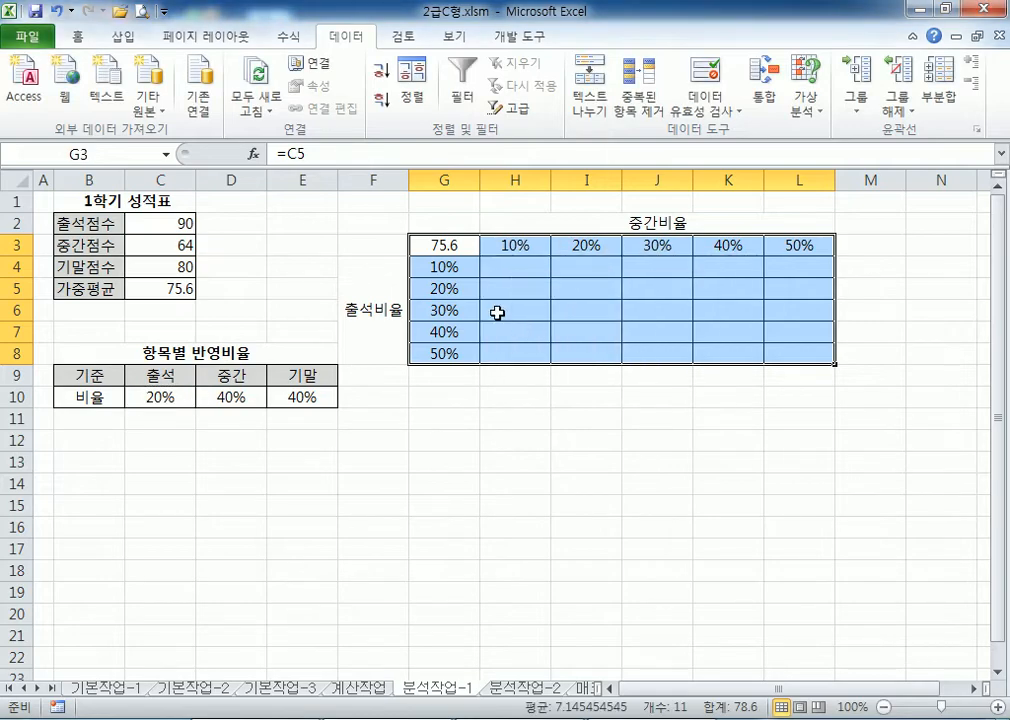
# Compare the scores in C2:C4 and the C5 formula with the attendance ratios in G4:G8 and the midterm ratios in H3:L3
pyautogui.click(151, 229)
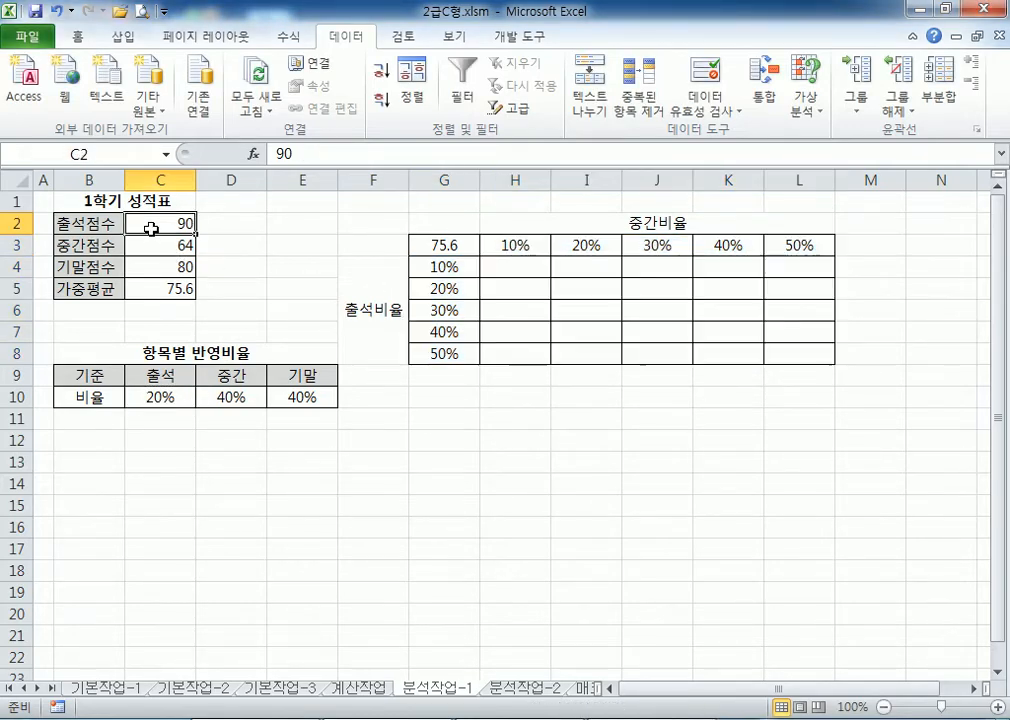
pyautogui.click(175, 249)
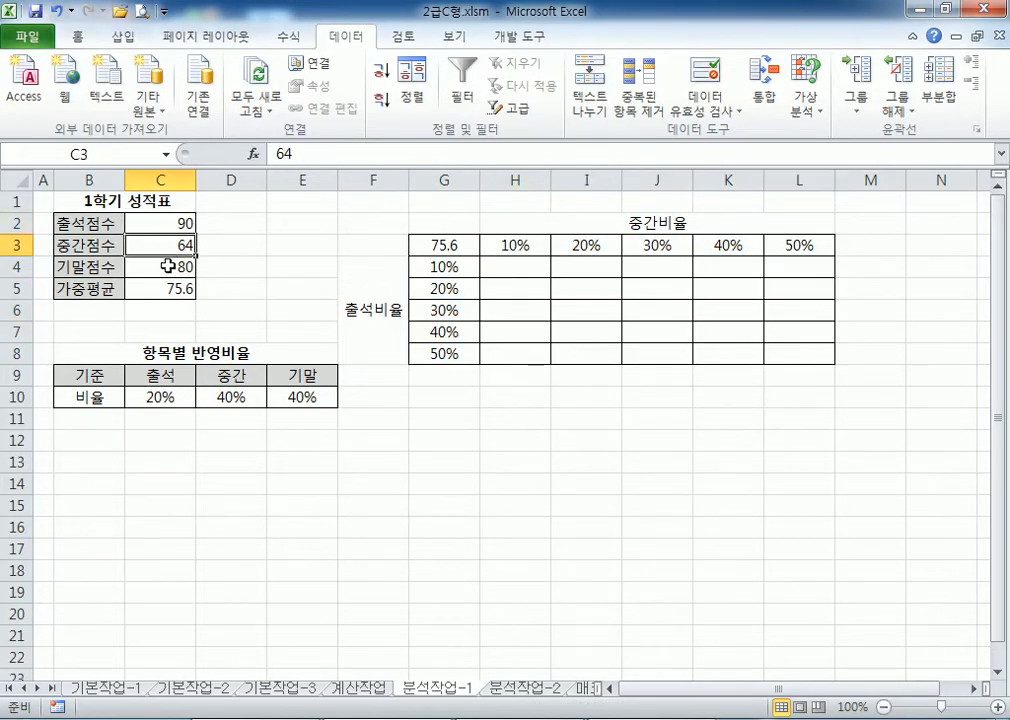
pyautogui.click(166, 267)
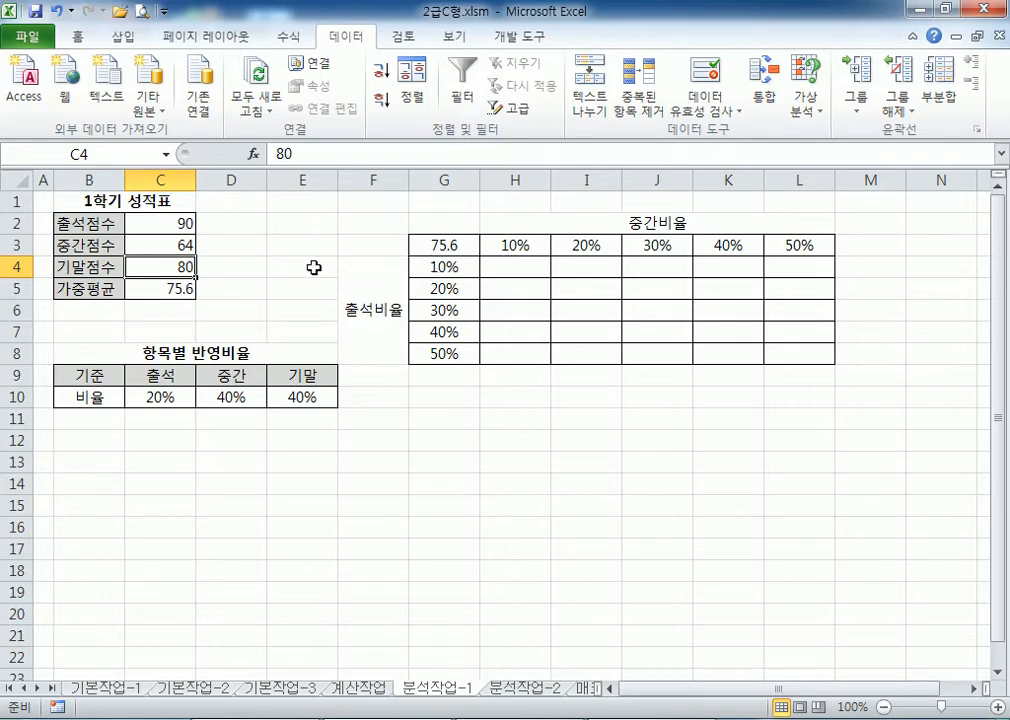
pyautogui.moveTo(436, 268); pyautogui.dragTo(430, 352)
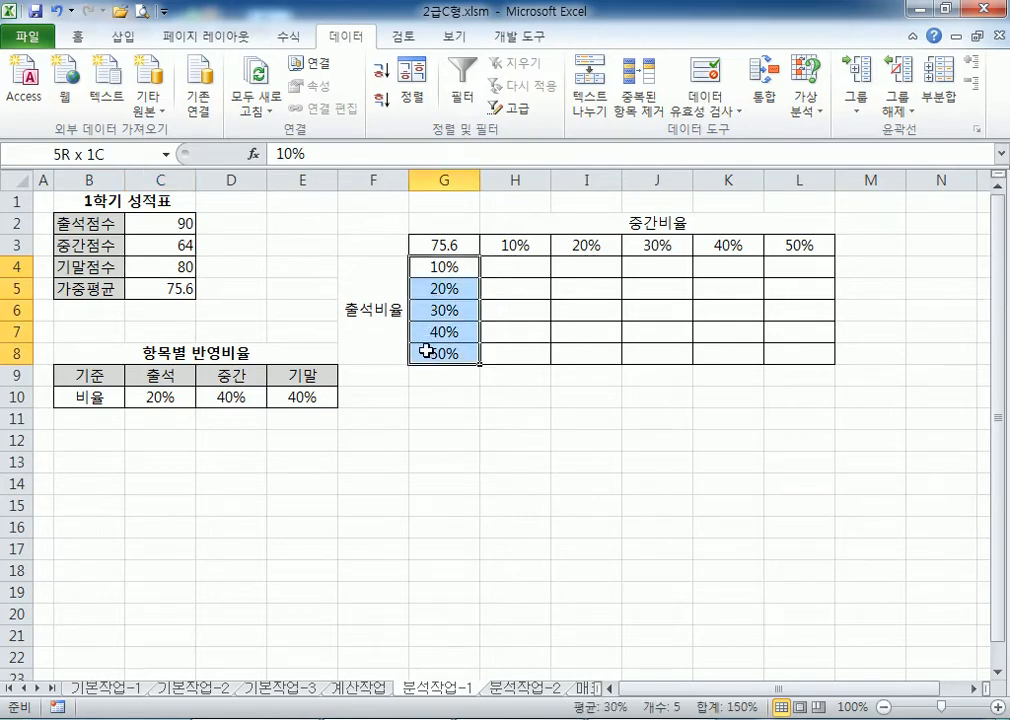
pyautogui.moveTo(509, 245); pyautogui.dragTo(790, 246)
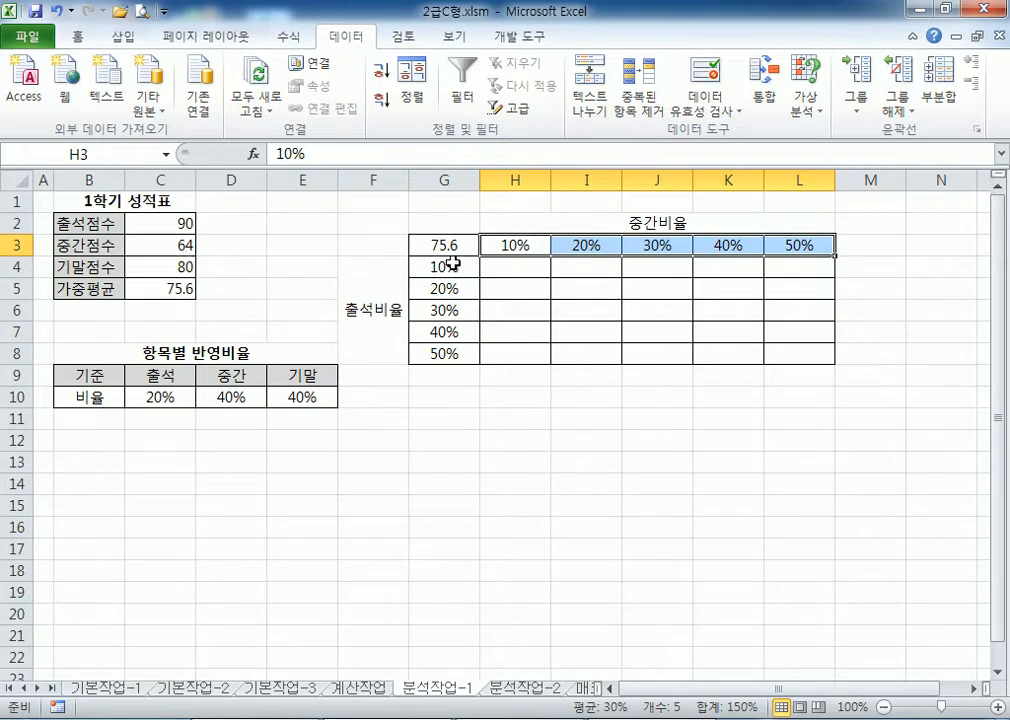
pyautogui.moveTo(464, 265); pyautogui.dragTo(452, 356)
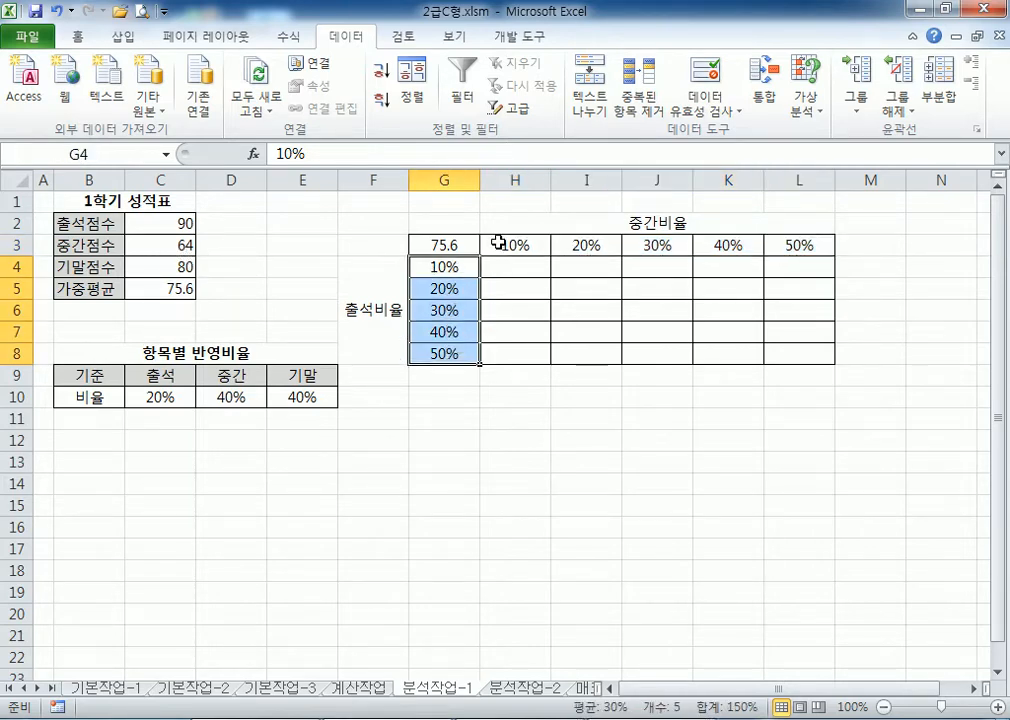
pyautogui.moveTo(497, 240); pyautogui.dragTo(795, 250)
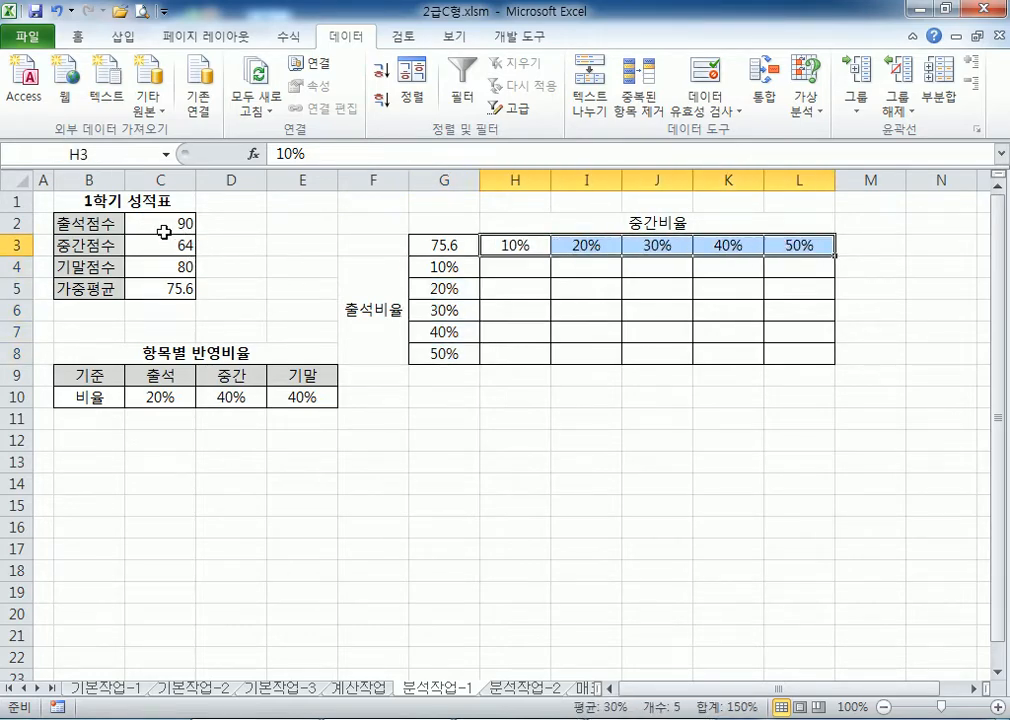
pyautogui.moveTo(149, 253); pyautogui.dragTo(191, 271)
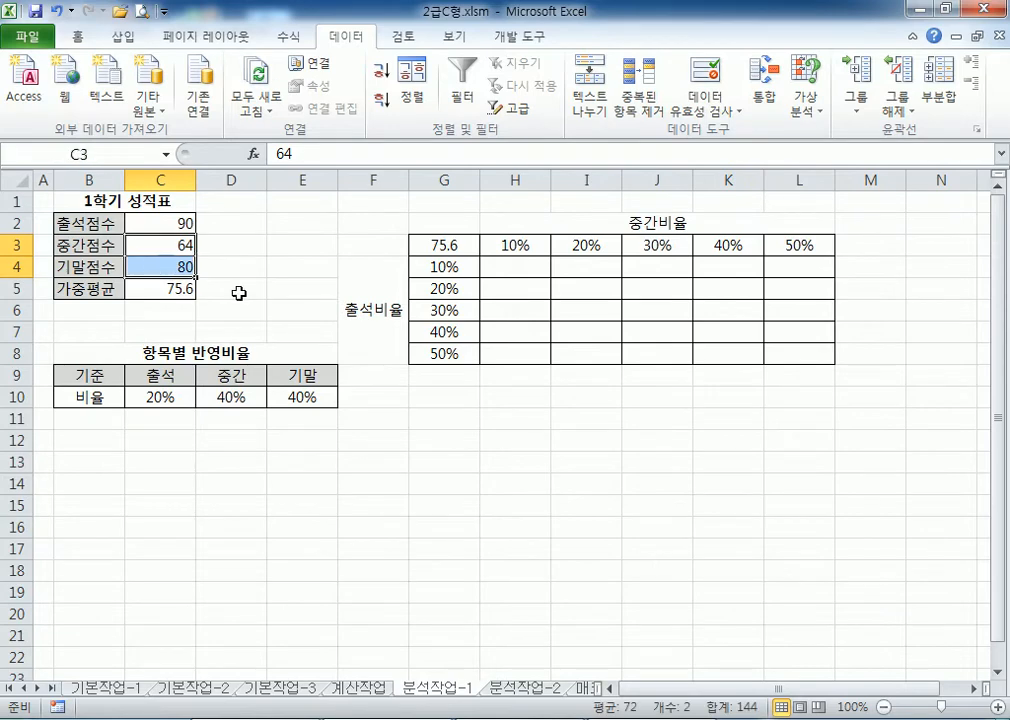
pyautogui.click(278, 297)
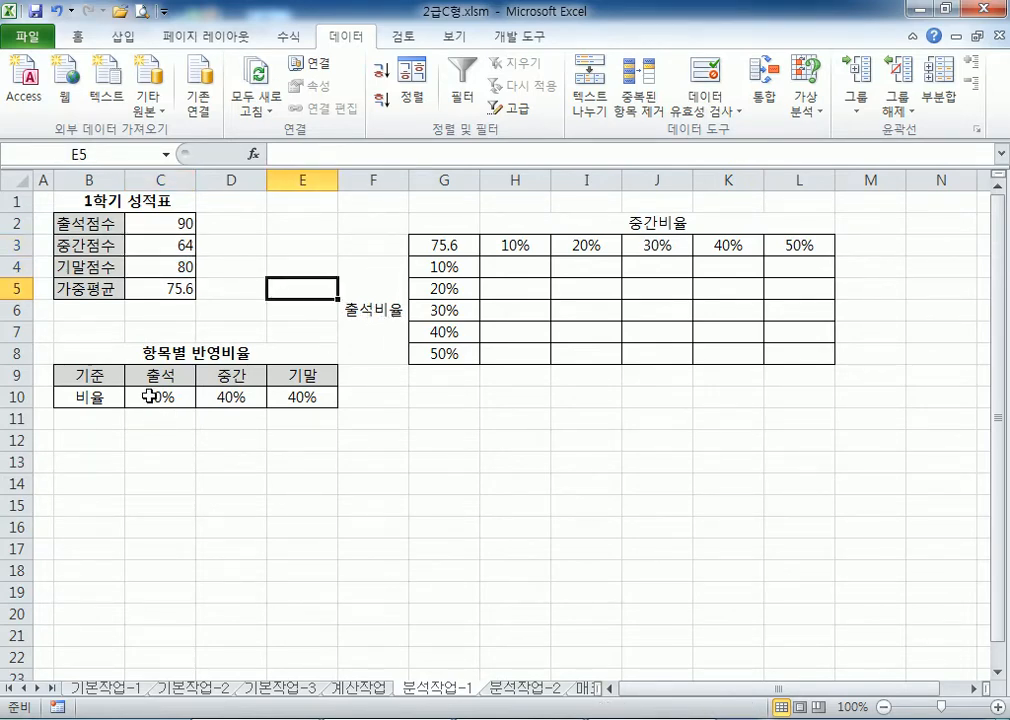
pyautogui.click(149, 290)
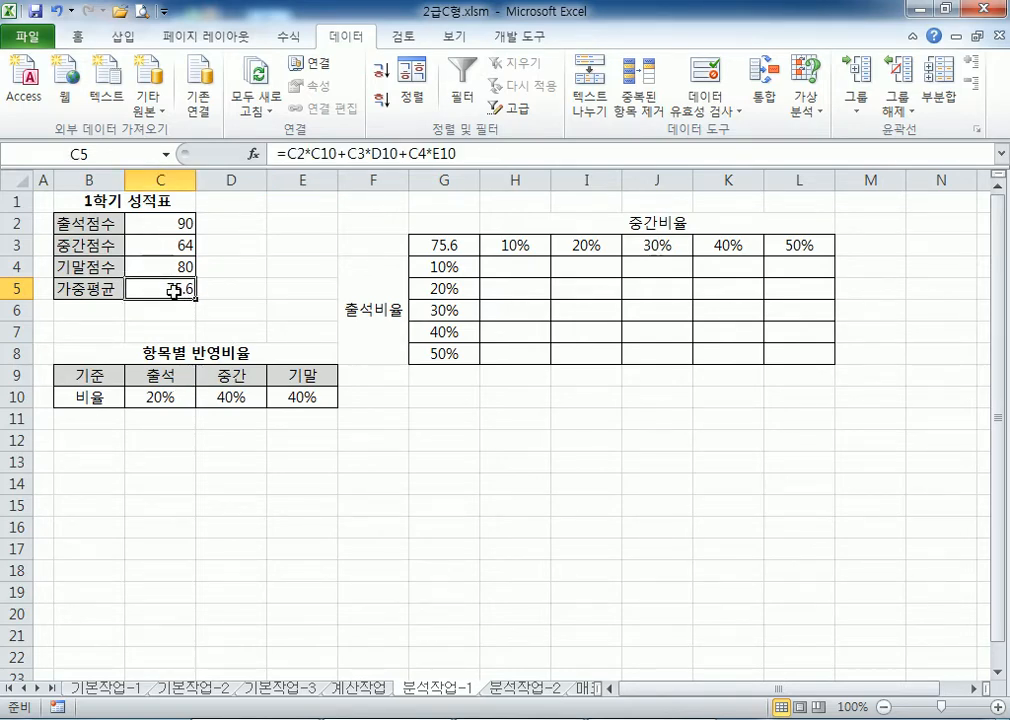
# Match the midterm ratios in H3:L3 to source cell D10 and the attendance ratios in G4:G8 to source cell C10
pyautogui.click(303, 397)
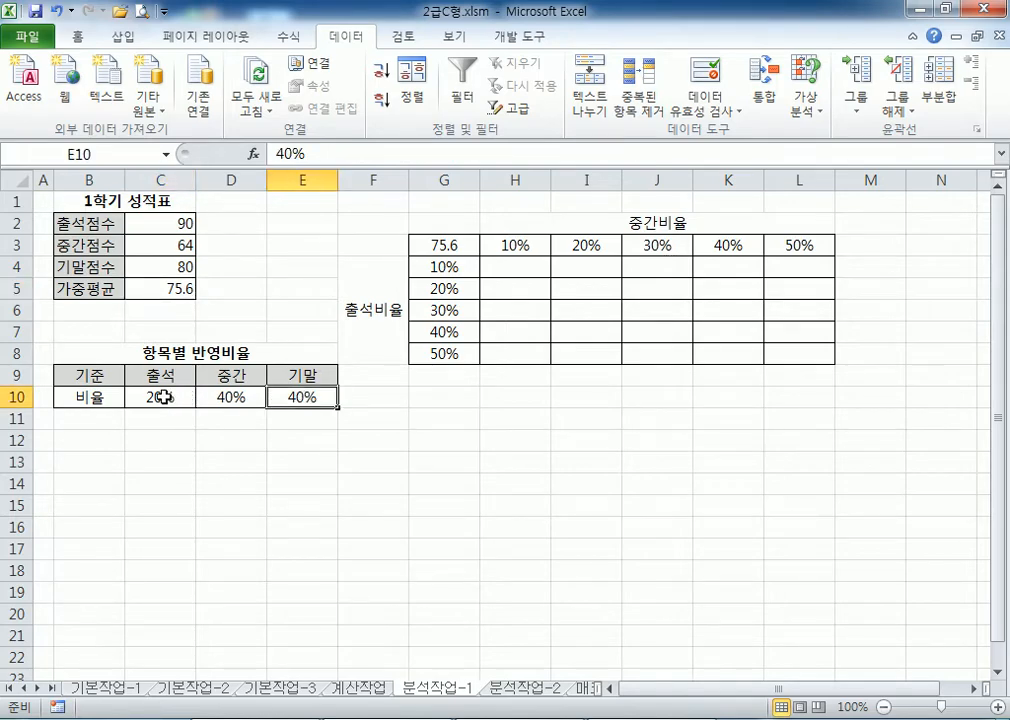
pyautogui.click(163, 397)
pyautogui.click(233, 397)
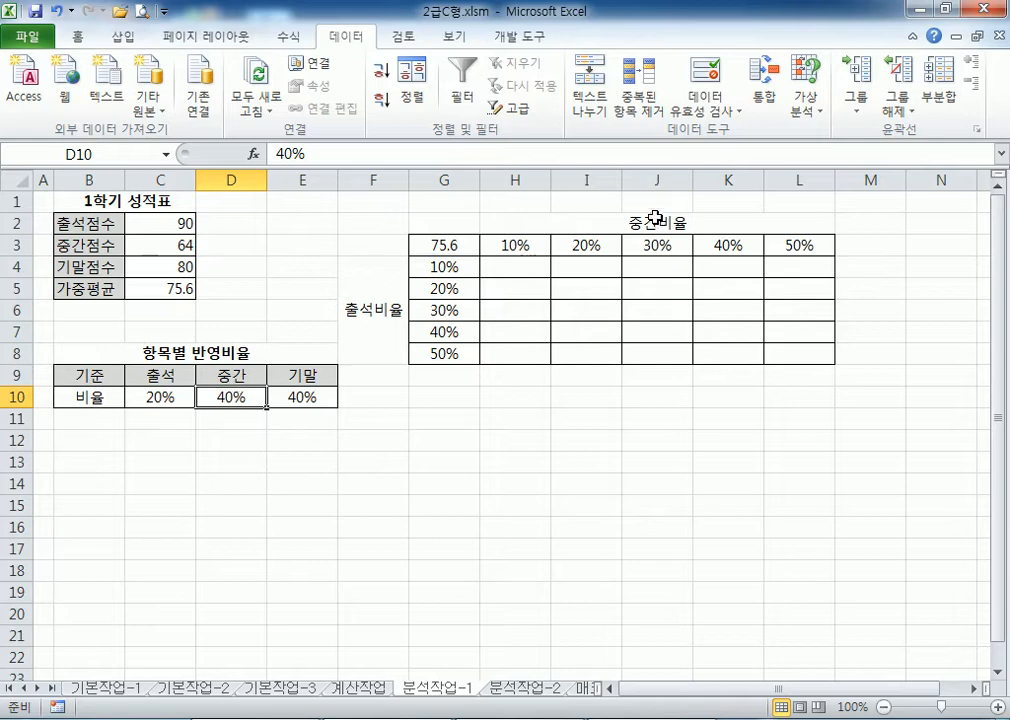
pyautogui.moveTo(516, 245); pyautogui.dragTo(801, 248)
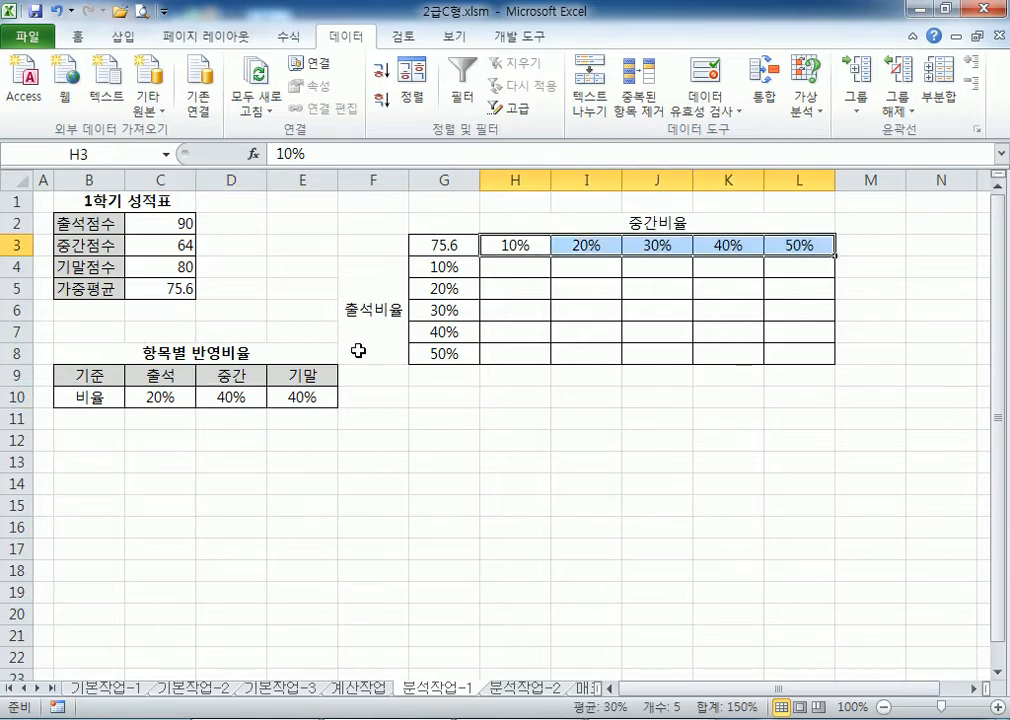
pyautogui.click(161, 397)
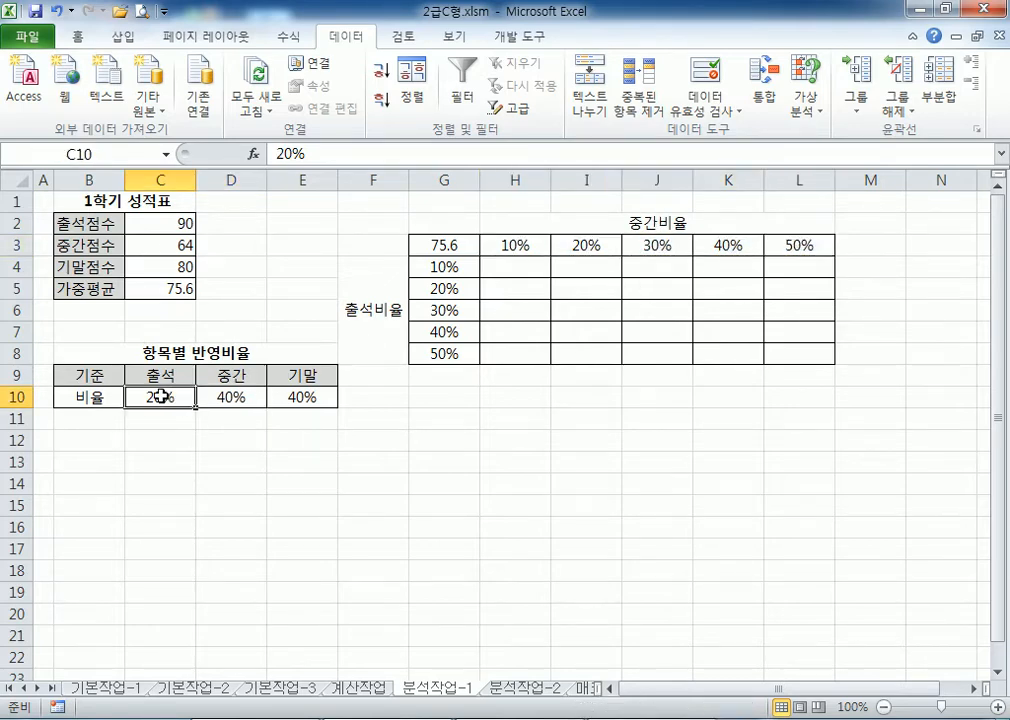
pyautogui.moveTo(432, 267); pyautogui.dragTo(433, 353)
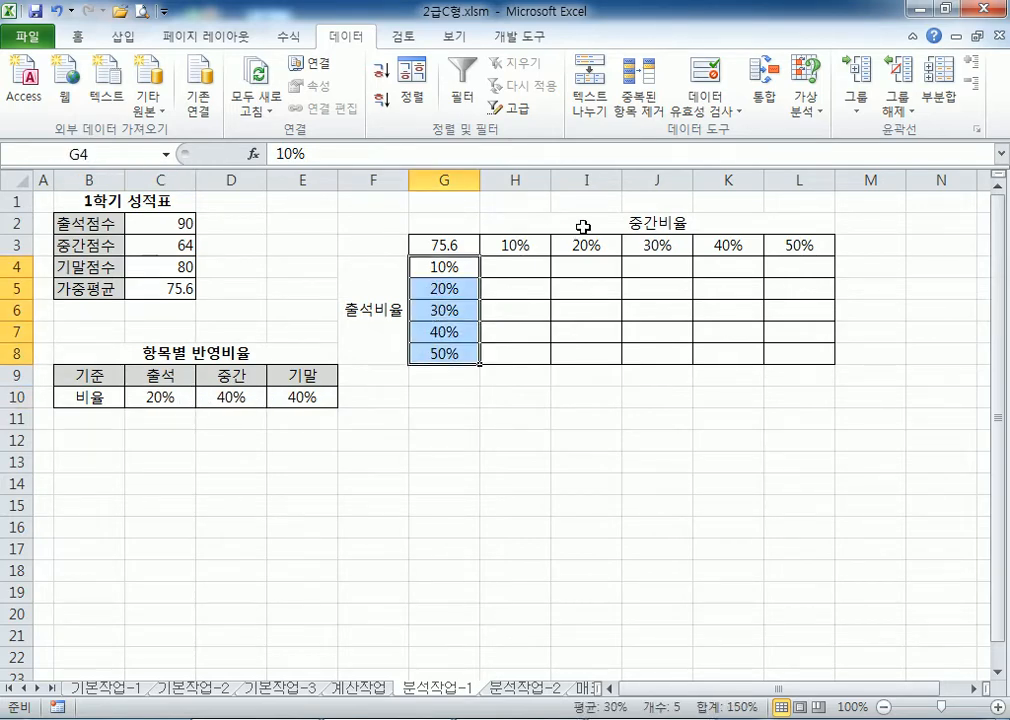
pyautogui.moveTo(509, 248); pyautogui.dragTo(795, 247)
pyautogui.click(210, 396)
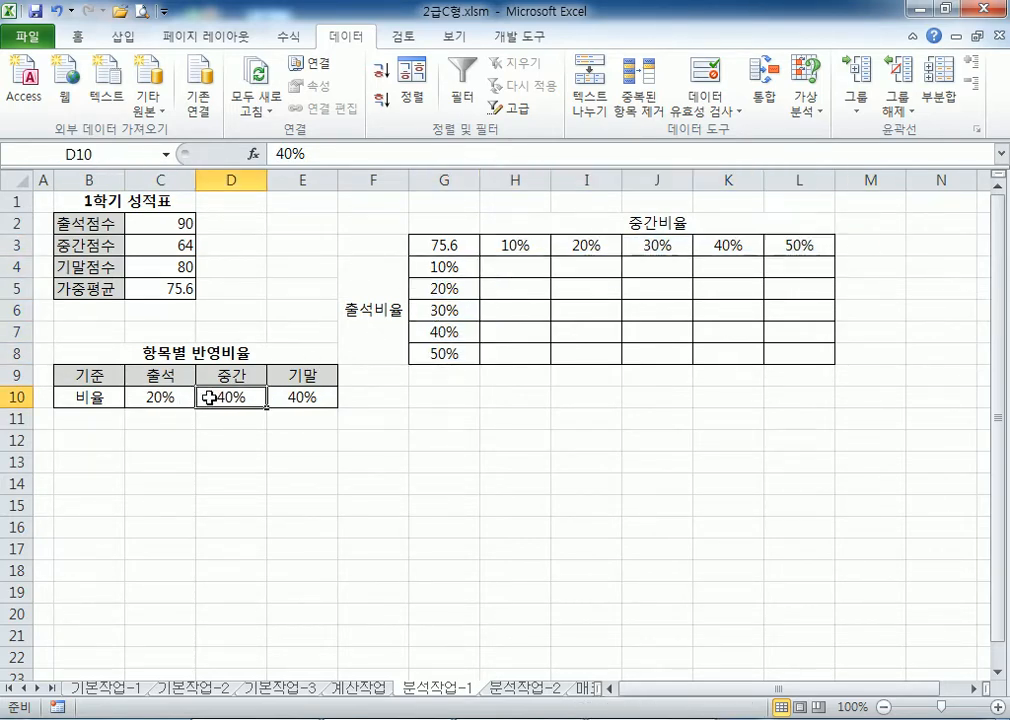
pyautogui.moveTo(440, 261); pyautogui.dragTo(440, 353)
pyautogui.click(149, 395)
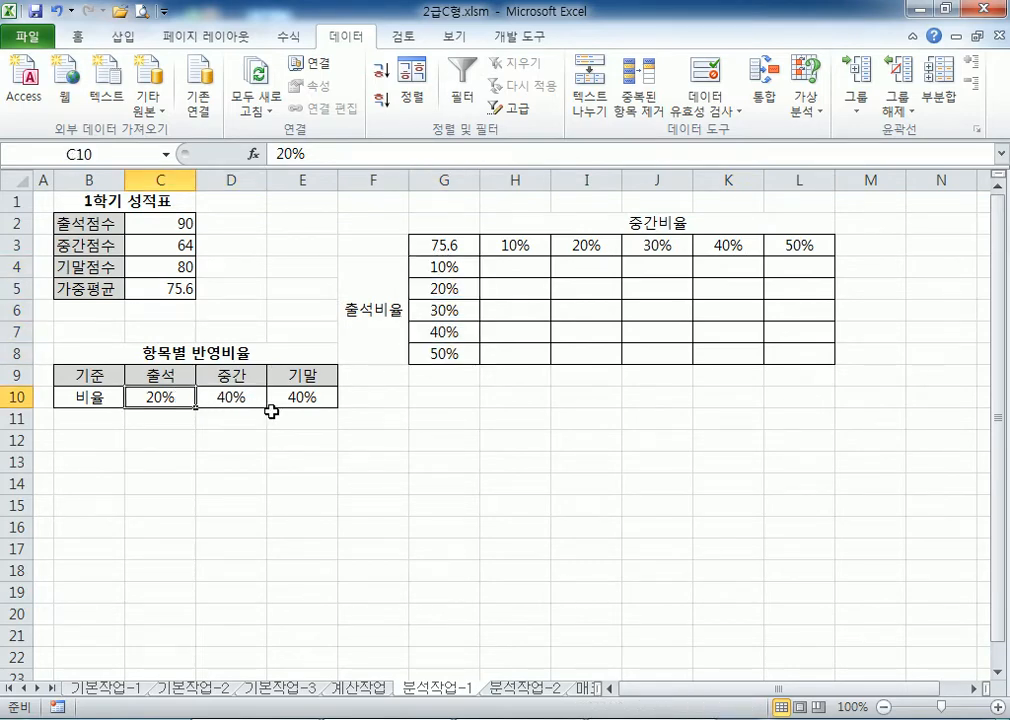
# Create a two-variable data table over G3:L8 with row input cell D10 and column input cell C10
pyautogui.moveTo(467, 250); pyautogui.dragTo(798, 358)
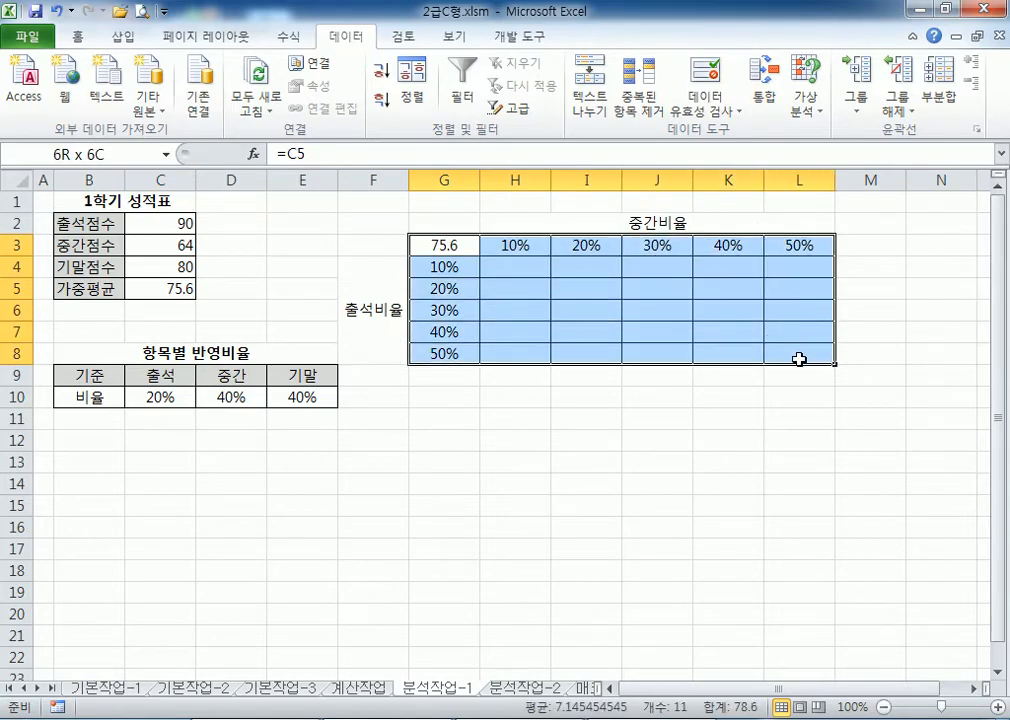
pyautogui.click(804, 104)
pyautogui.click(826, 180)
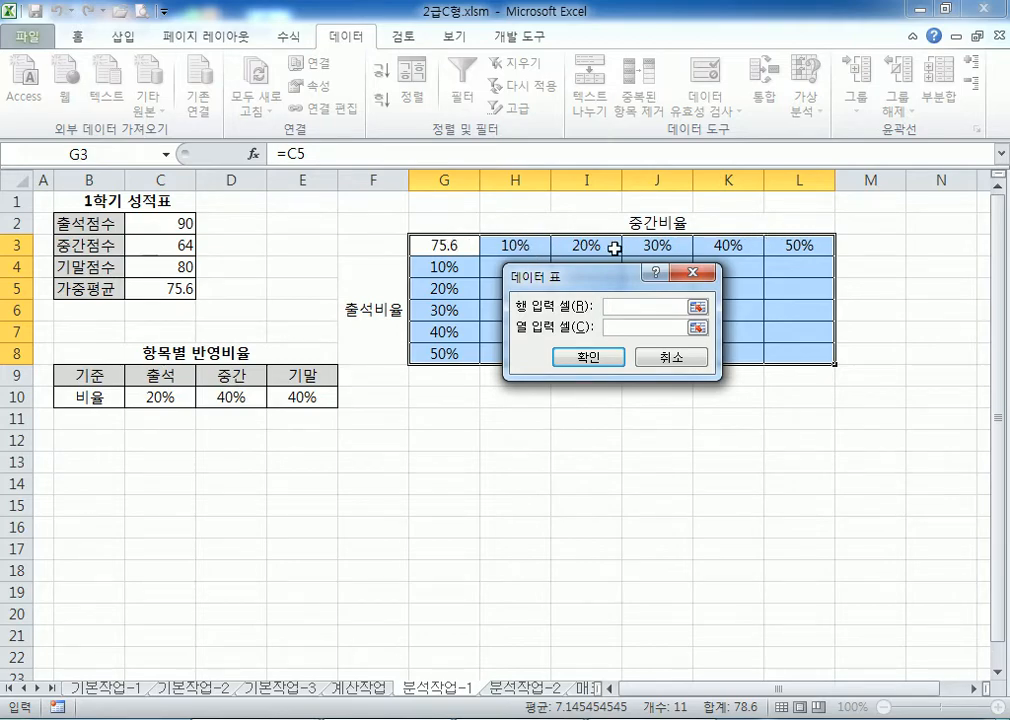
pyautogui.click(206, 397)
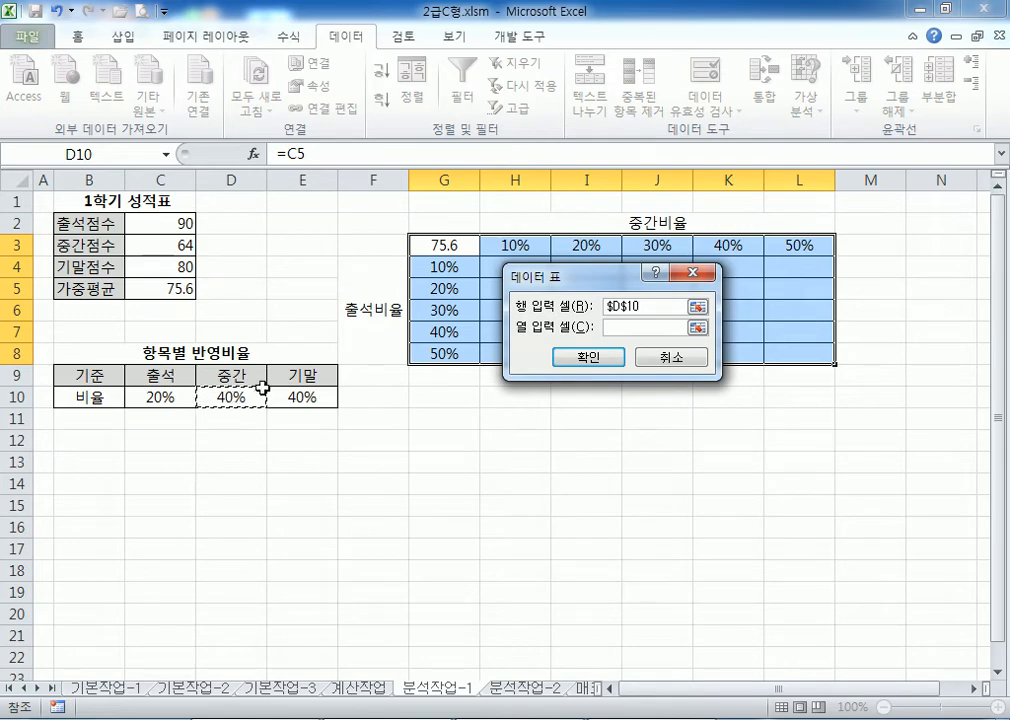
pyautogui.click(628, 326)
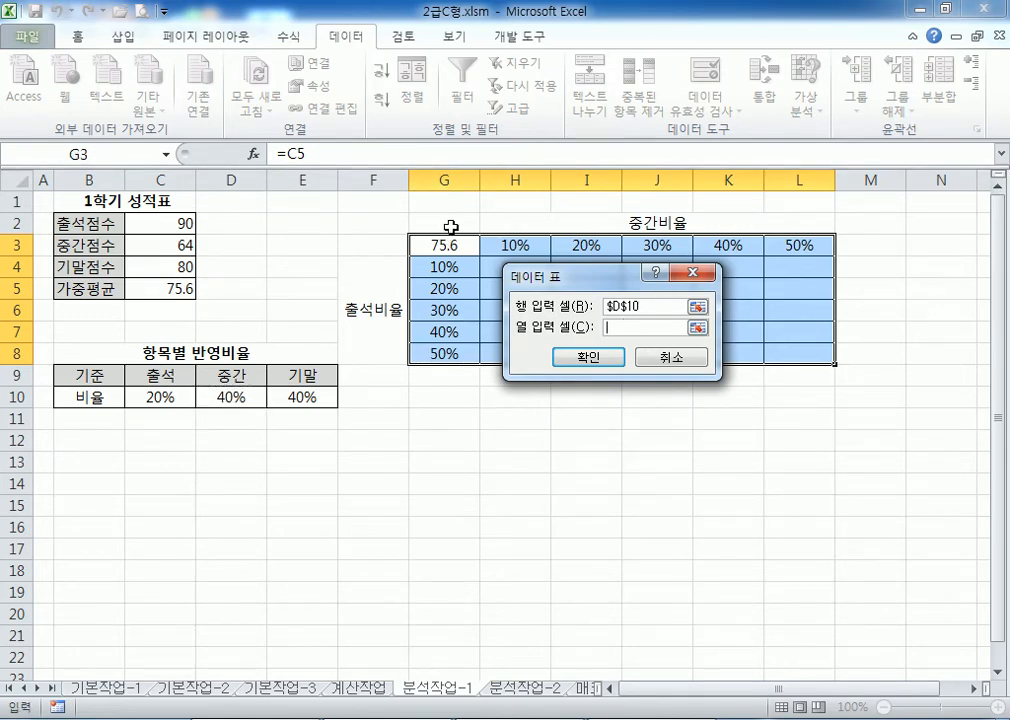
pyautogui.click(159, 399)
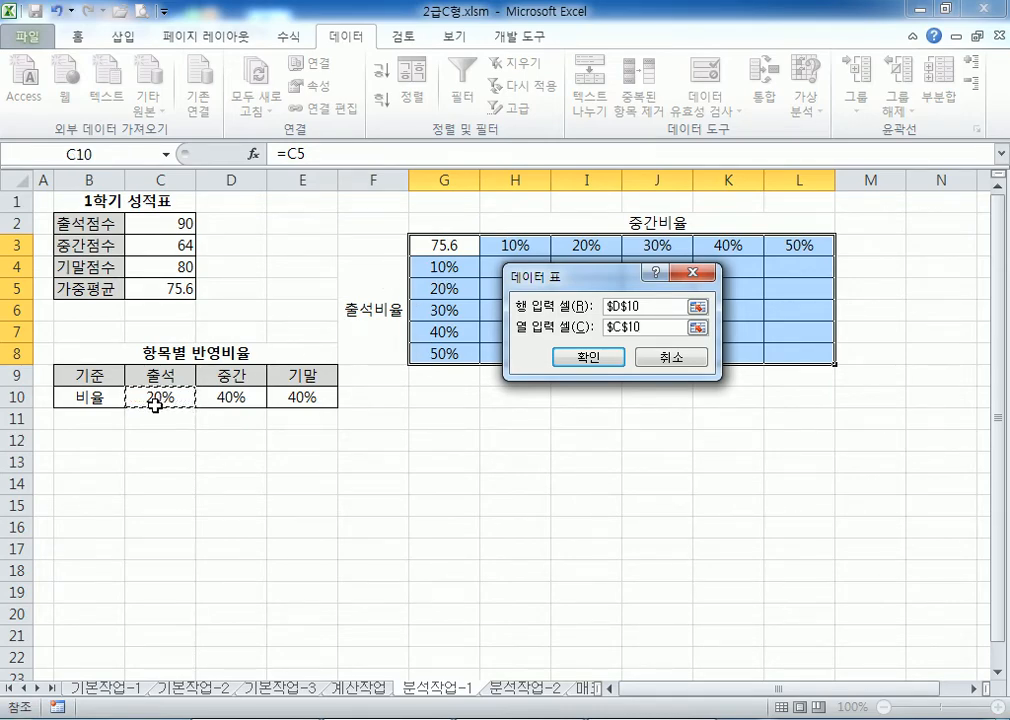
pyautogui.click(590, 360)
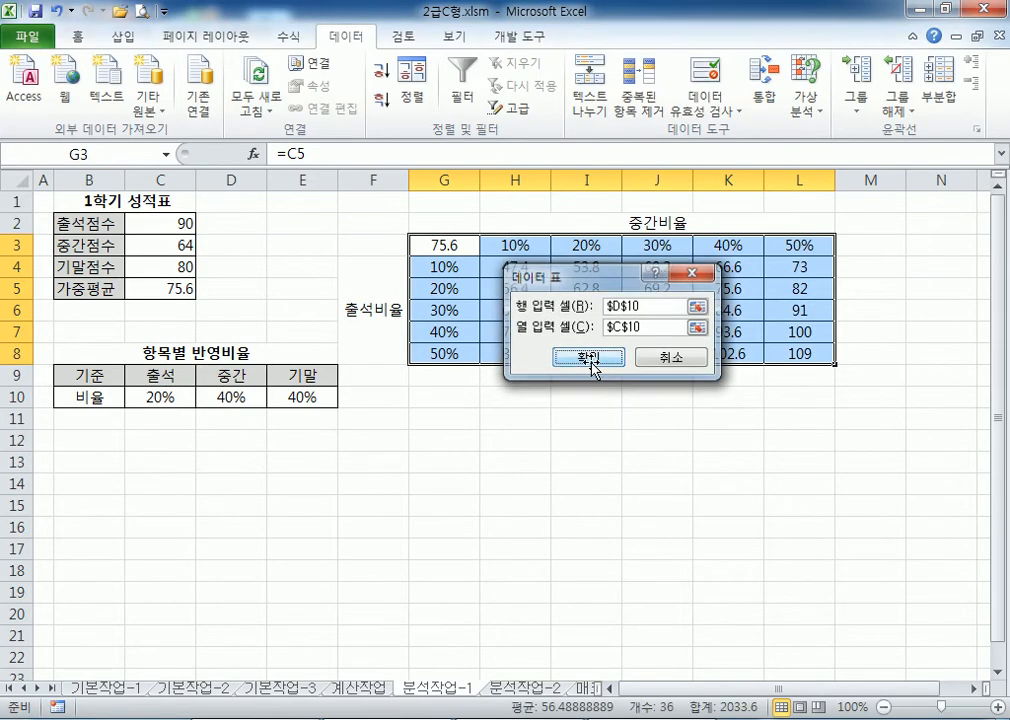
pyautogui.click(516, 483)
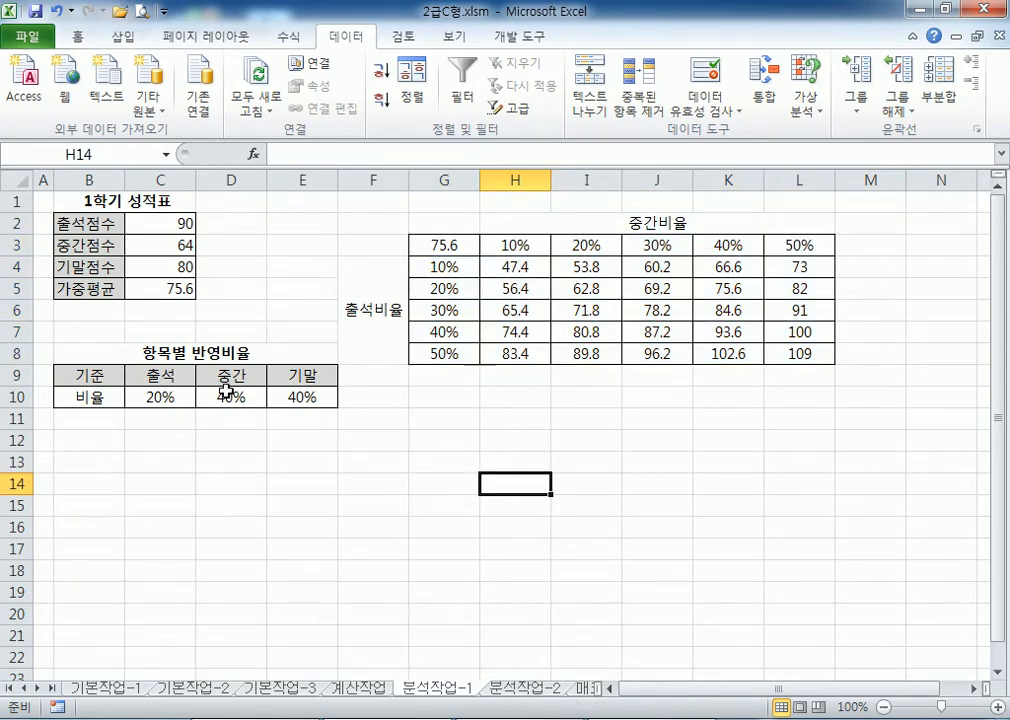
# Examine the data table formula in L8 against the attendance, midterm and final ratios in C10:E10
pyautogui.click(797, 362)
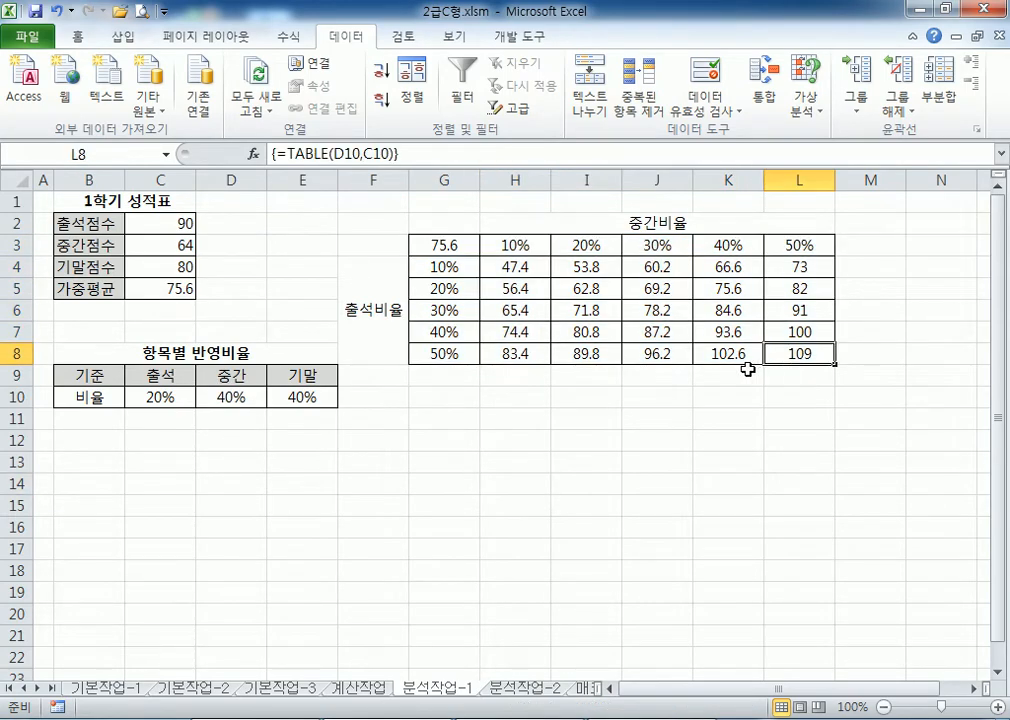
pyautogui.click(302, 397)
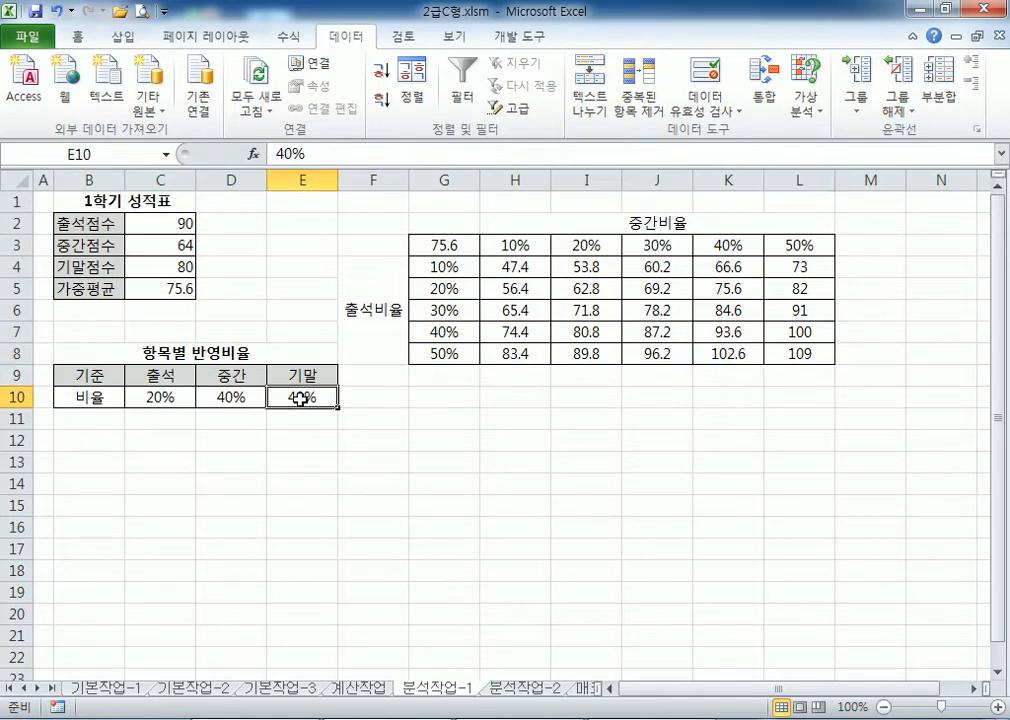
pyautogui.moveTo(149, 397); pyautogui.dragTo(315, 401)
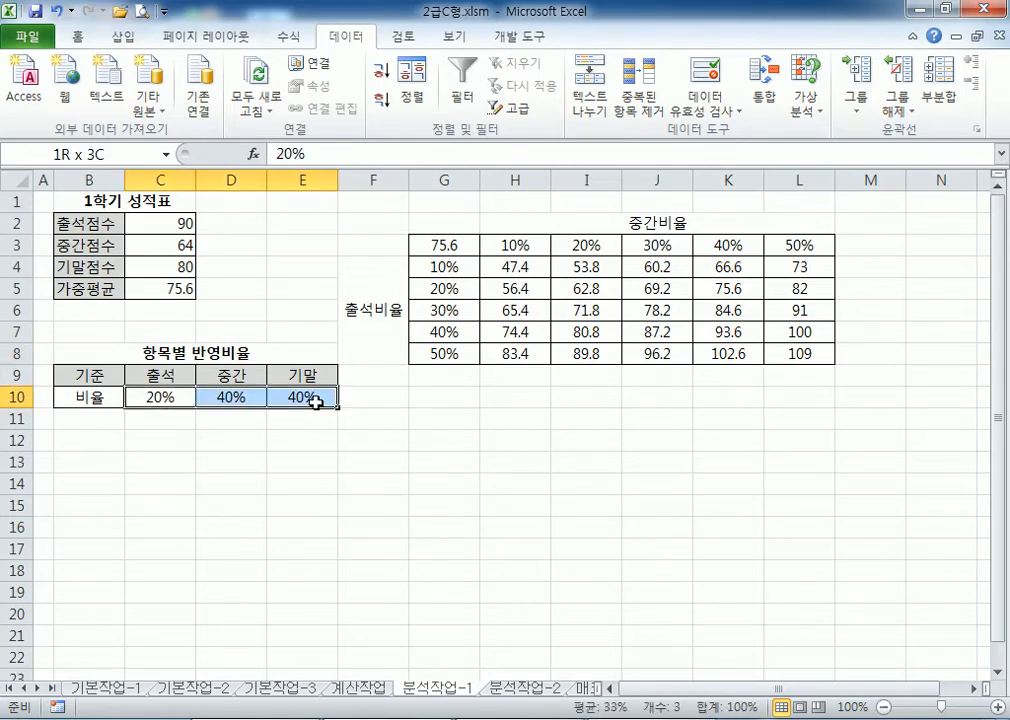
pyautogui.click(157, 397)
pyautogui.click(216, 397)
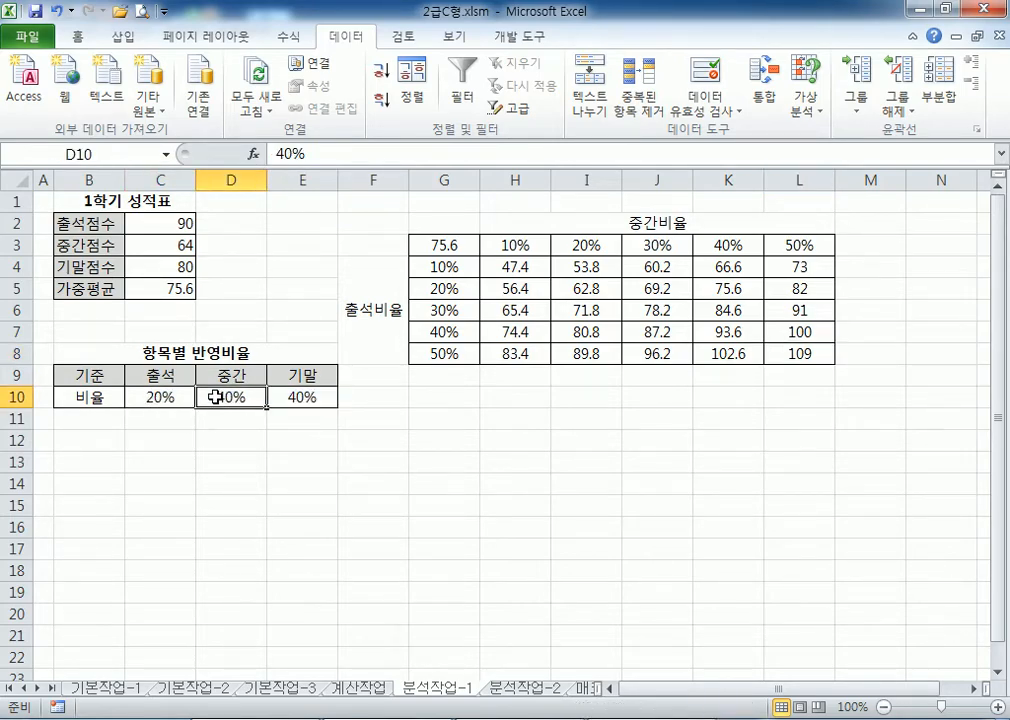
pyautogui.moveTo(160, 397); pyautogui.dragTo(232, 397)
pyautogui.click(333, 396)
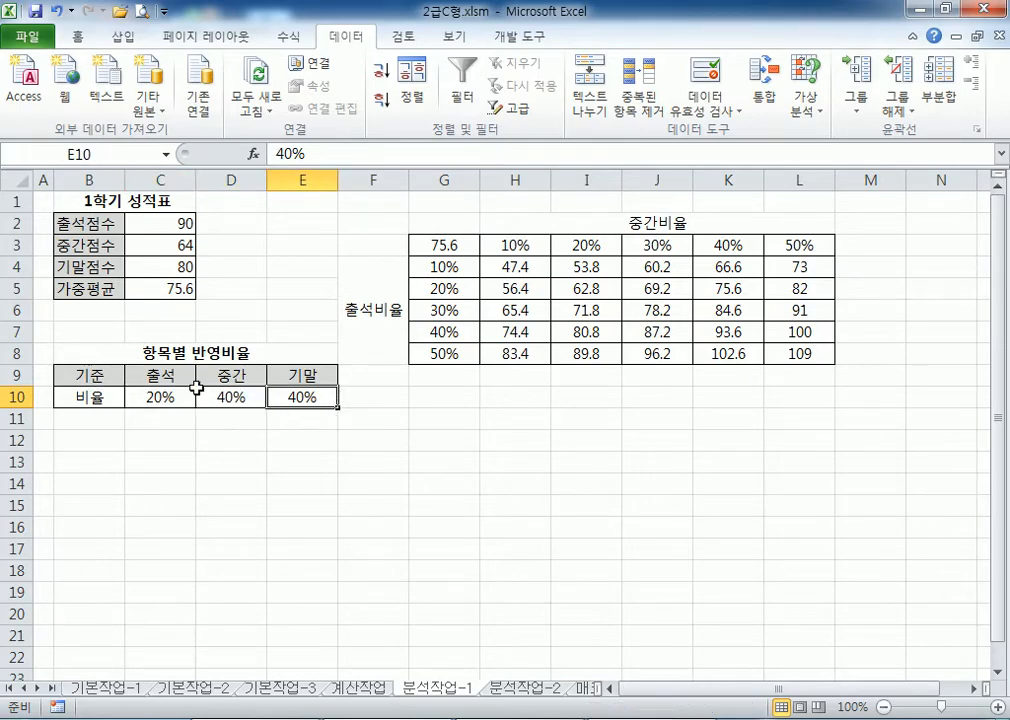
pyautogui.click(828, 350)
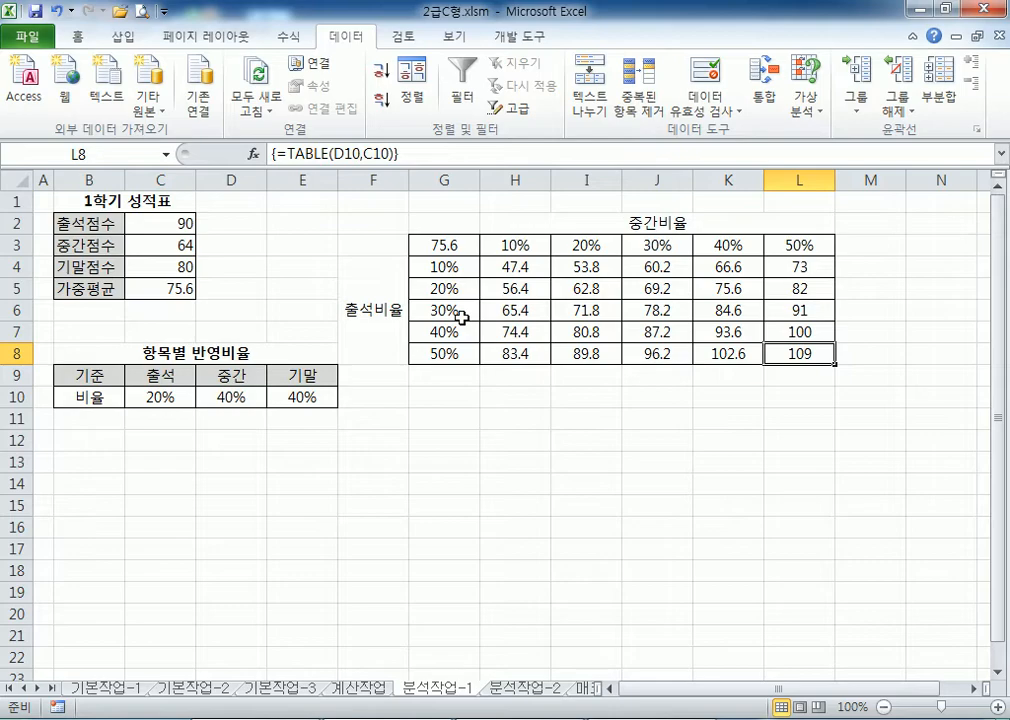
# Review how corner cell G3 relates to the scores in C2:C4 and the ratios in C10:E10
pyautogui.click(418, 247)
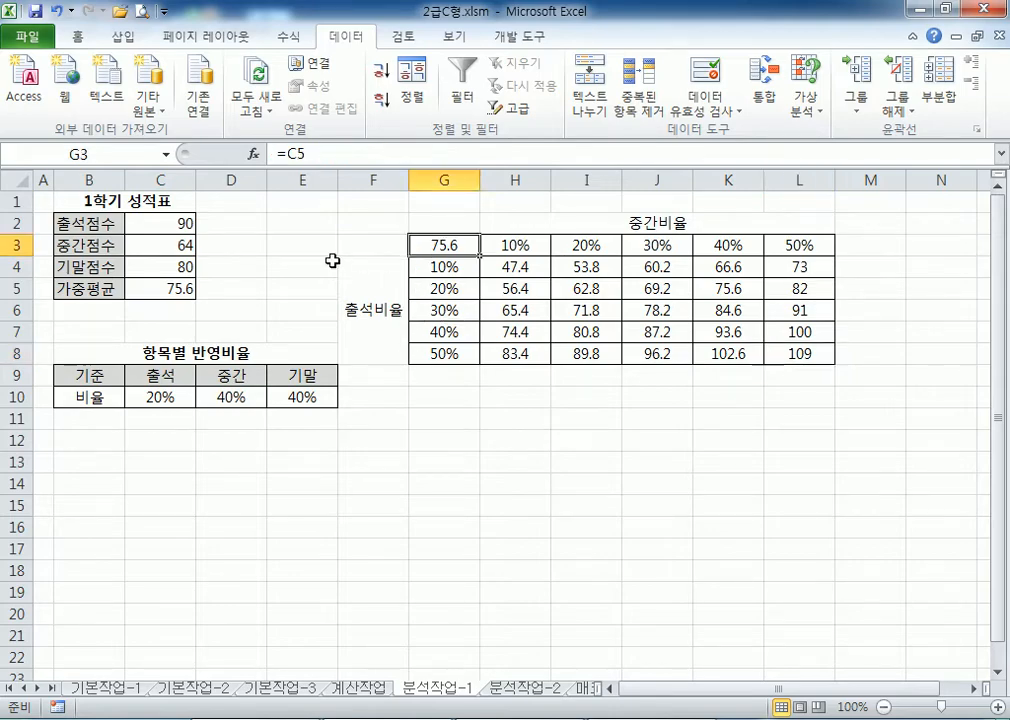
pyautogui.click(174, 247)
pyautogui.moveTo(174, 247); pyautogui.dragTo(169, 266)
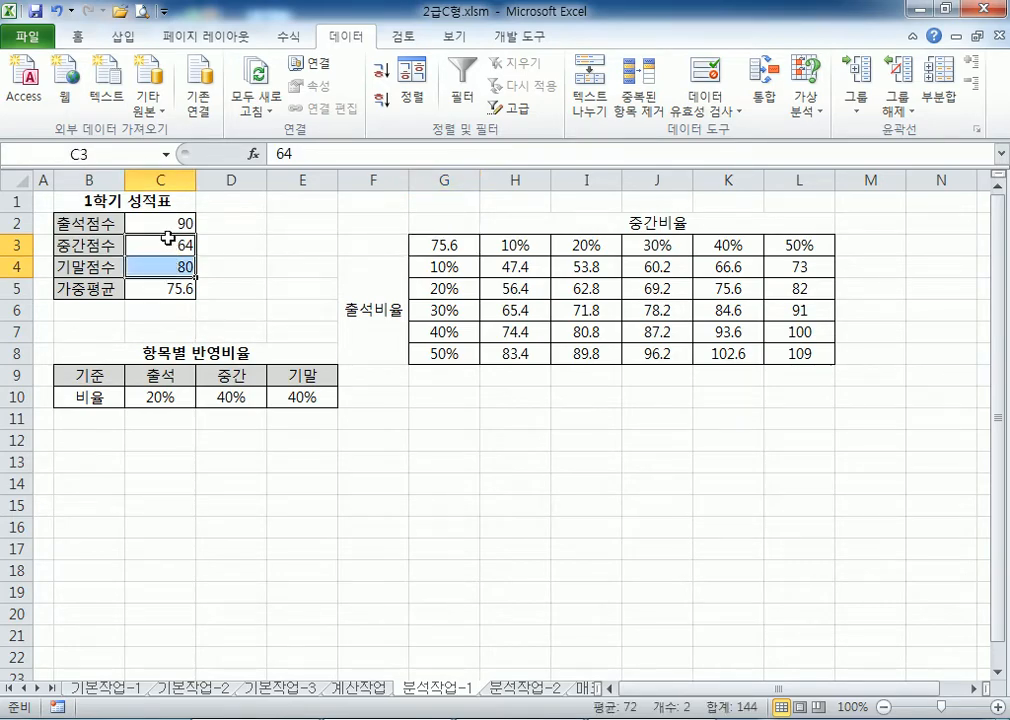
pyautogui.moveTo(145, 222); pyautogui.dragTo(163, 272)
pyautogui.click(163, 272)
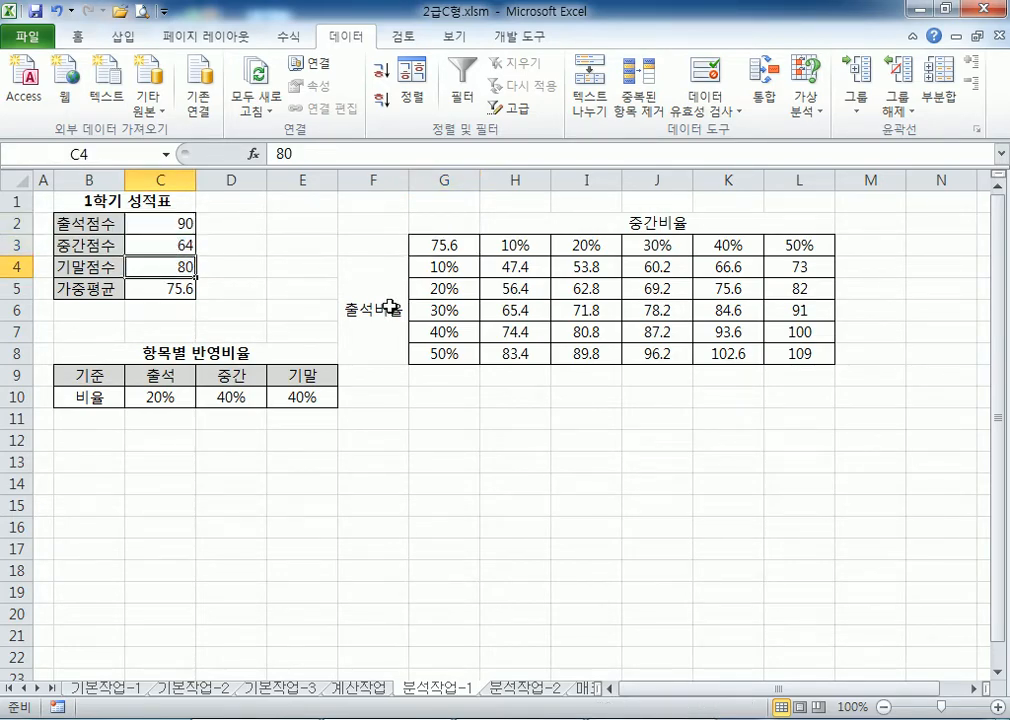
pyautogui.moveTo(151, 394); pyautogui.dragTo(300, 397)
pyautogui.click(457, 244)
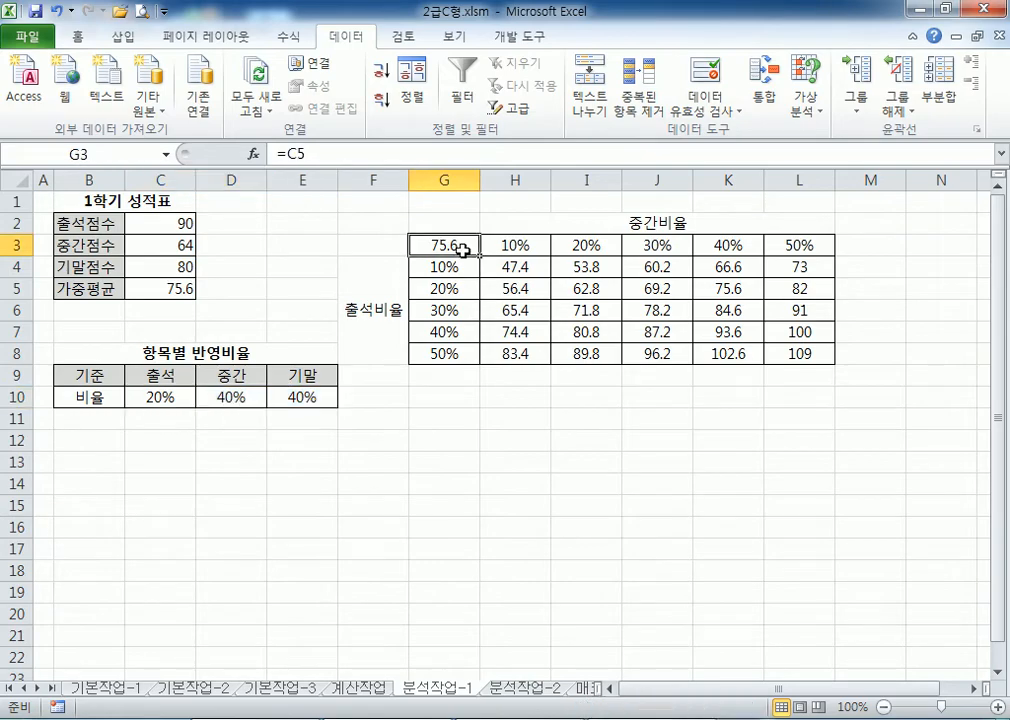
# Open sheet 분석작업-2 with the first-half and second-half appliance sales tables
pyautogui.click(520, 688)
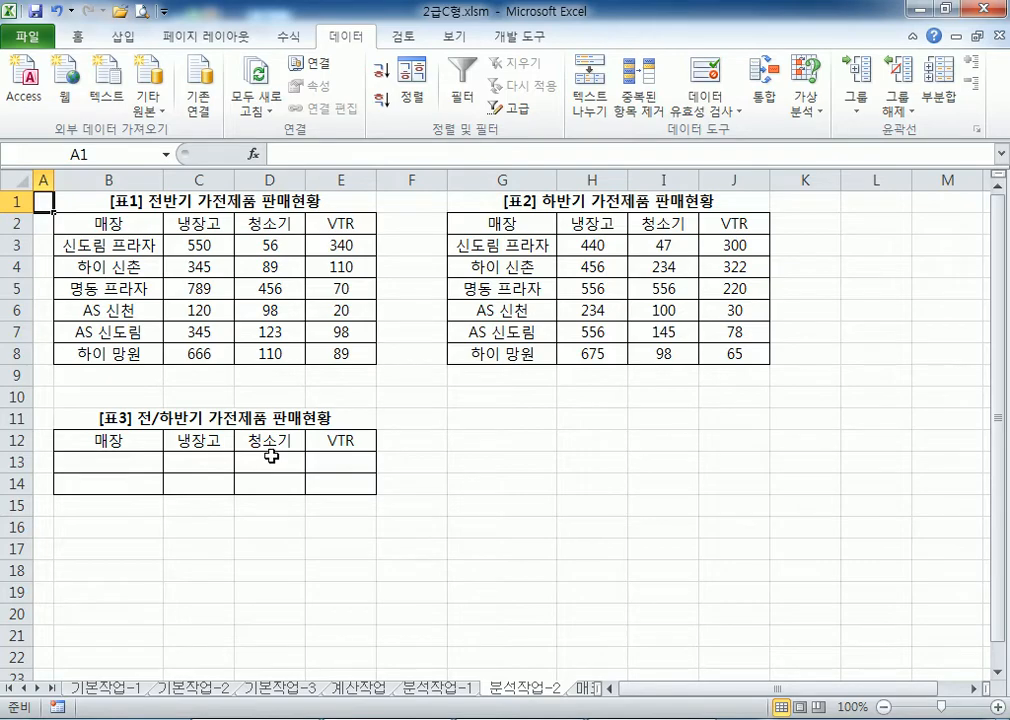
pyautogui.moveTo(92, 439); pyautogui.dragTo(323, 487)
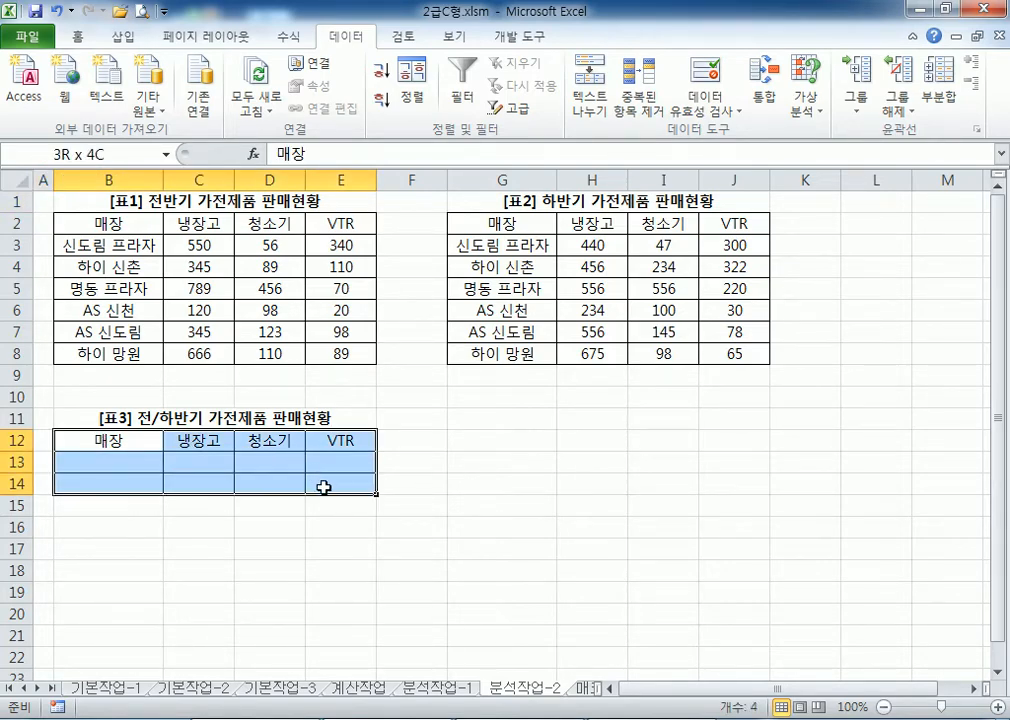
pyautogui.click(765, 105)
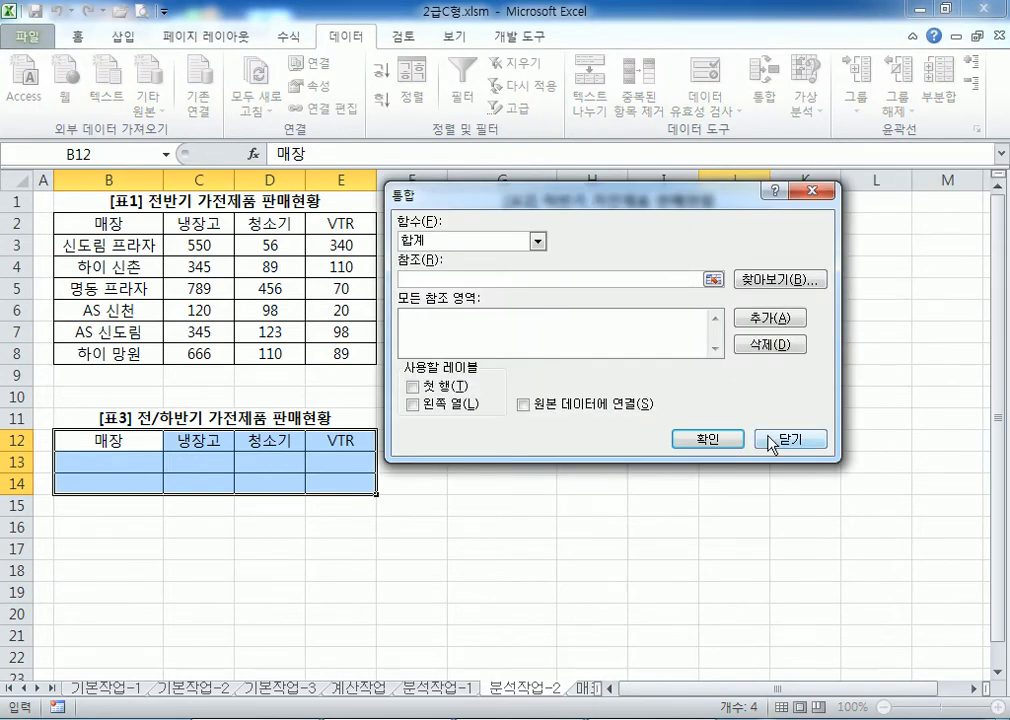
pyautogui.click(770, 441)
# Enter the wildcard store labels 하이* in B13 and *프라자 in B14 of [표3]
pyautogui.click(113, 459)
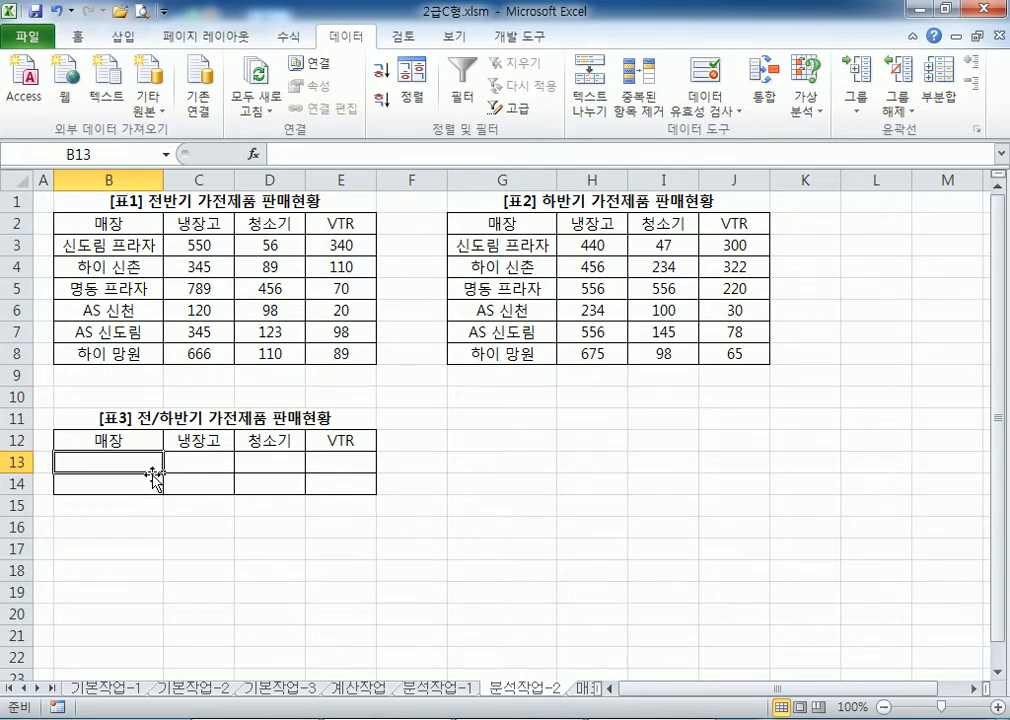
pyautogui.write('하이')
pyautogui.press('Return')
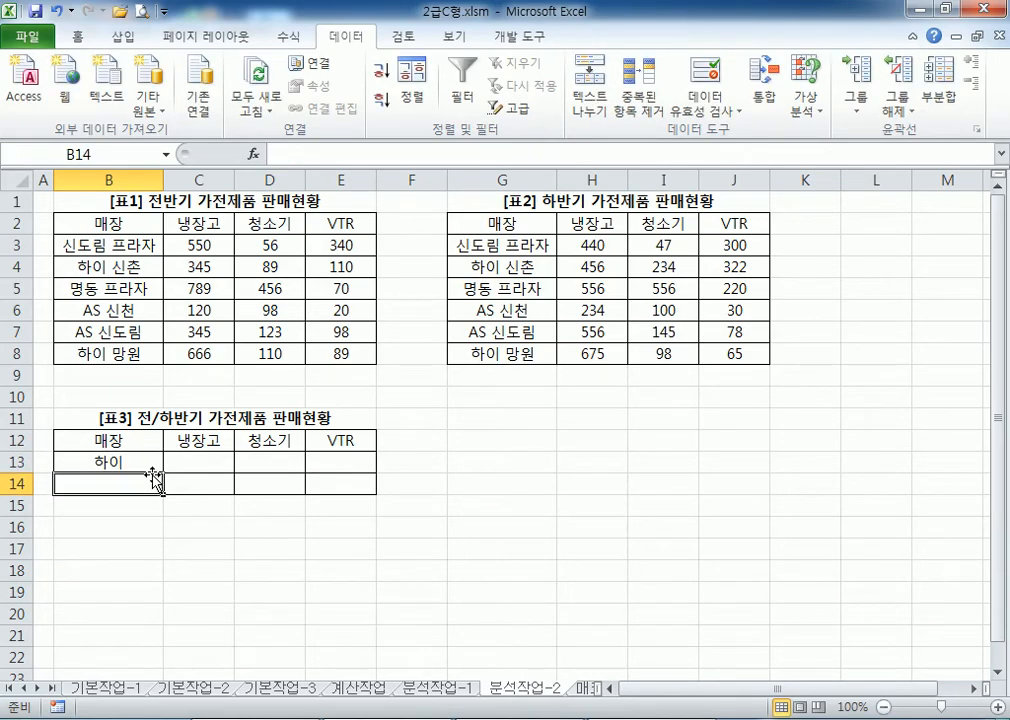
pyautogui.press('Up')
pyautogui.press('F2')
pyautogui.write('*')
pyautogui.press('Return')
pyautogui.write('*프라자')
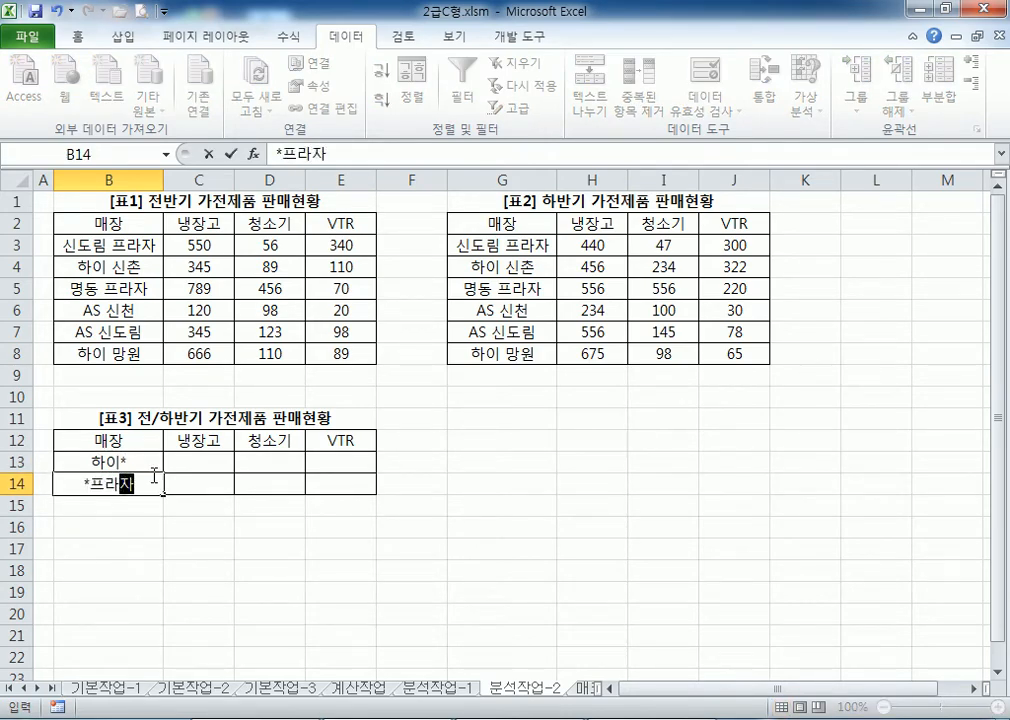
pyautogui.press('Return')
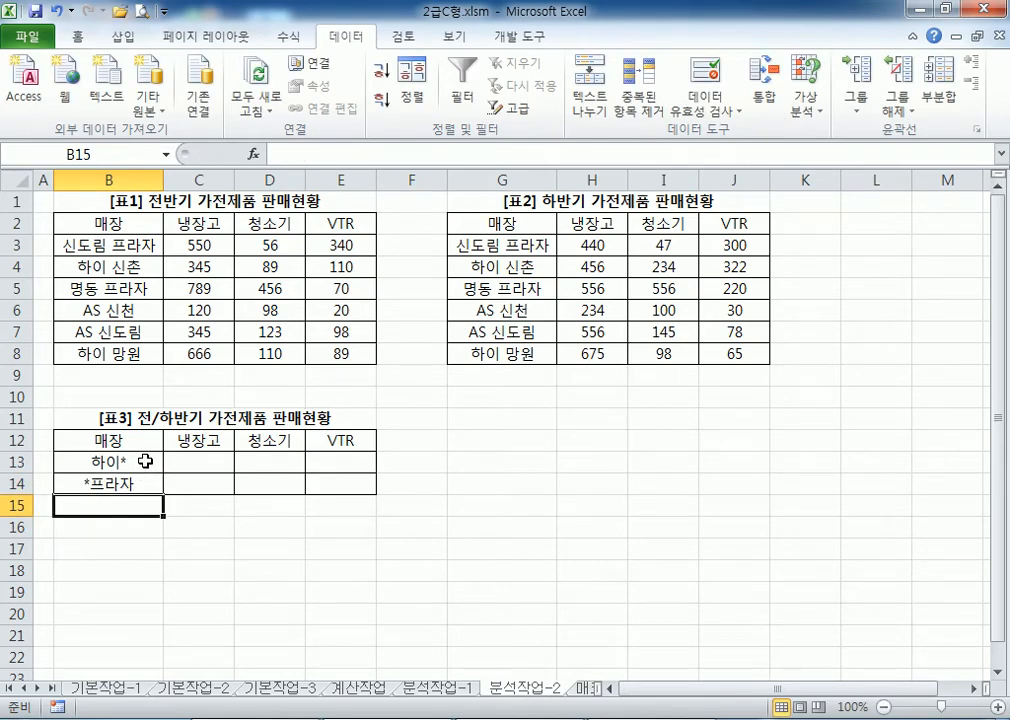
pyautogui.click(143, 456)
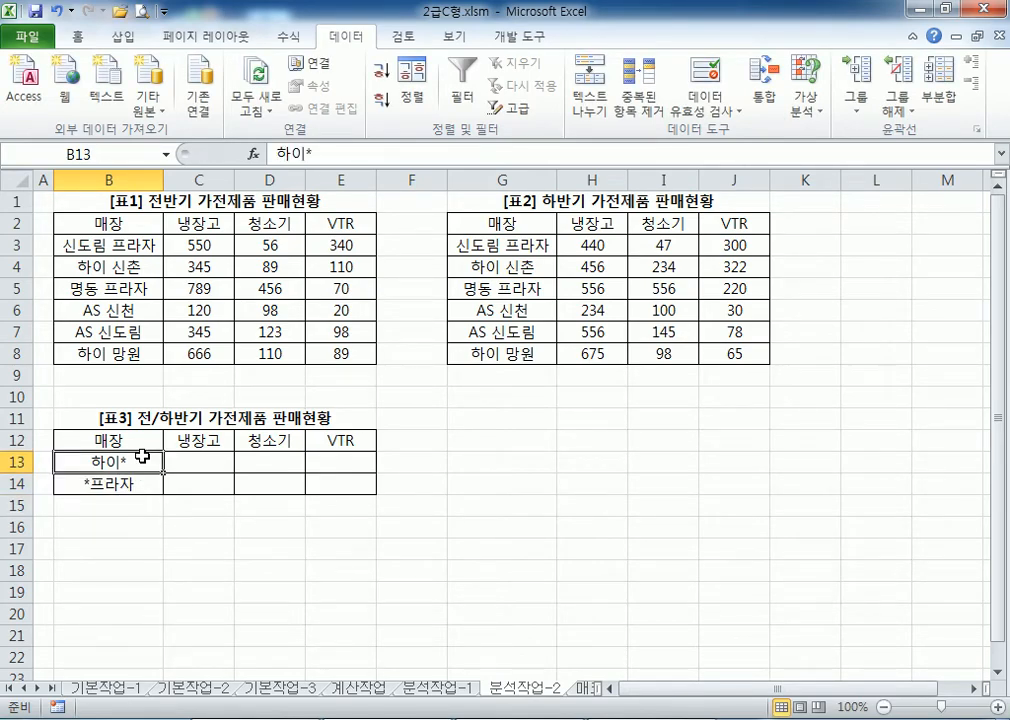
pyautogui.click(125, 489)
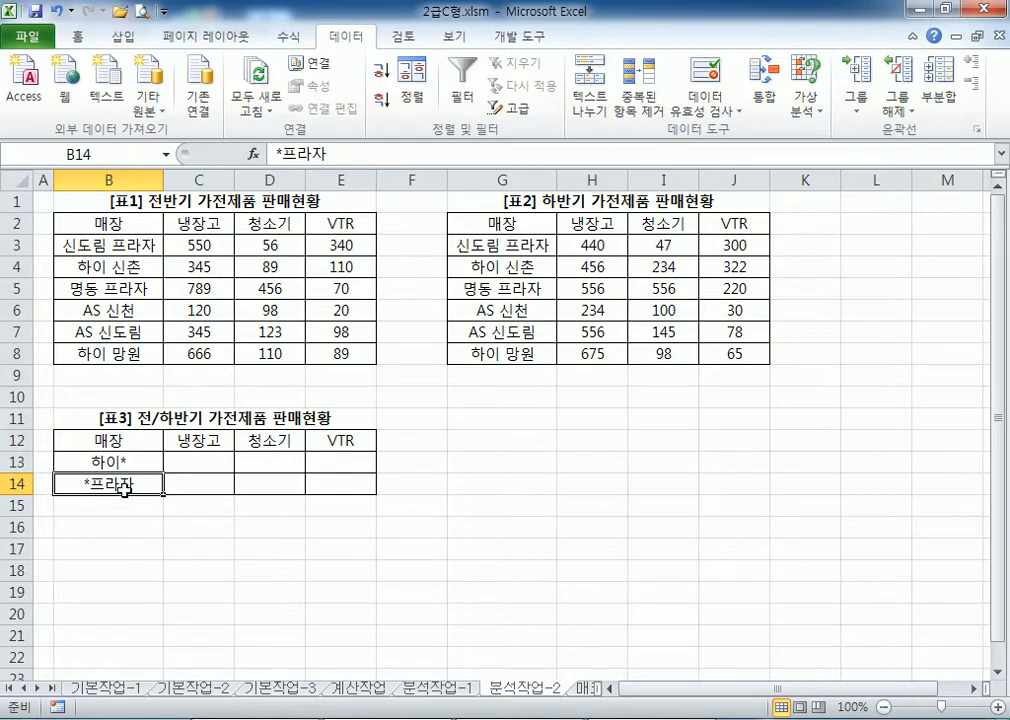
pyautogui.click(125, 463)
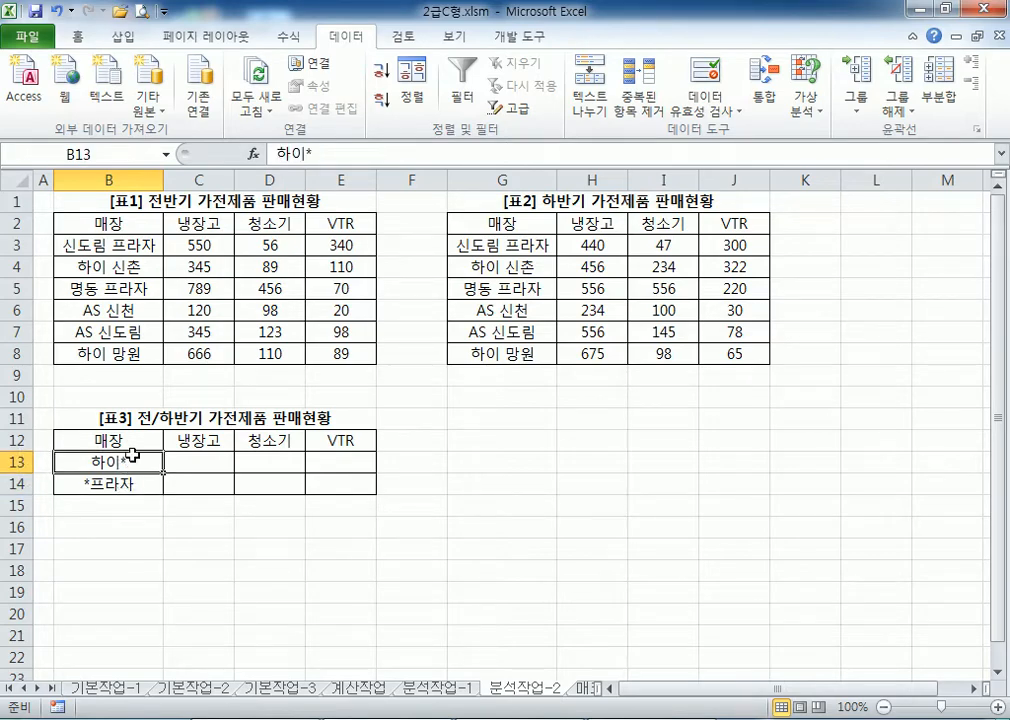
pyautogui.click(93, 482)
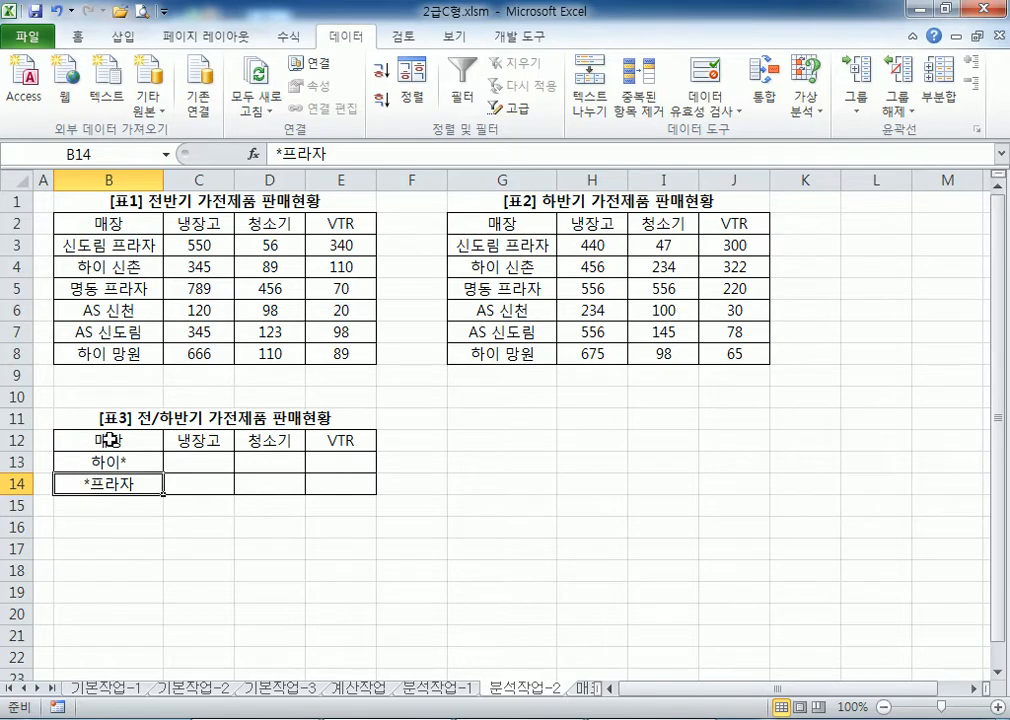
# Start a consolidation into B12:E14 of [표3] and set its function to 평균
pyautogui.moveTo(117, 442); pyautogui.dragTo(311, 483)
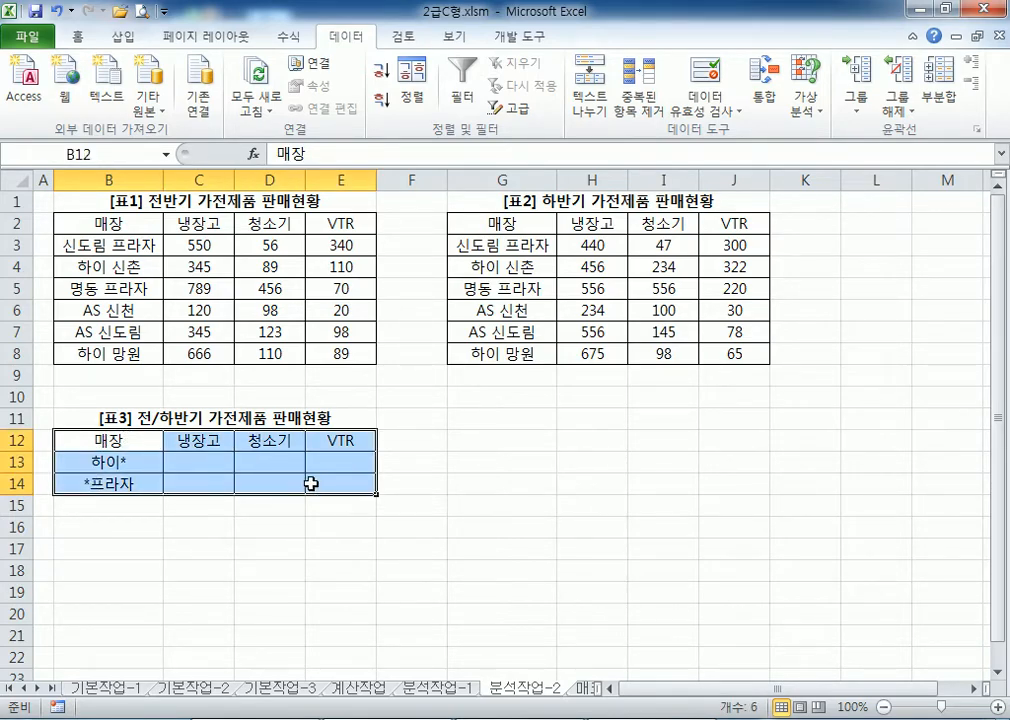
pyautogui.click(767, 96)
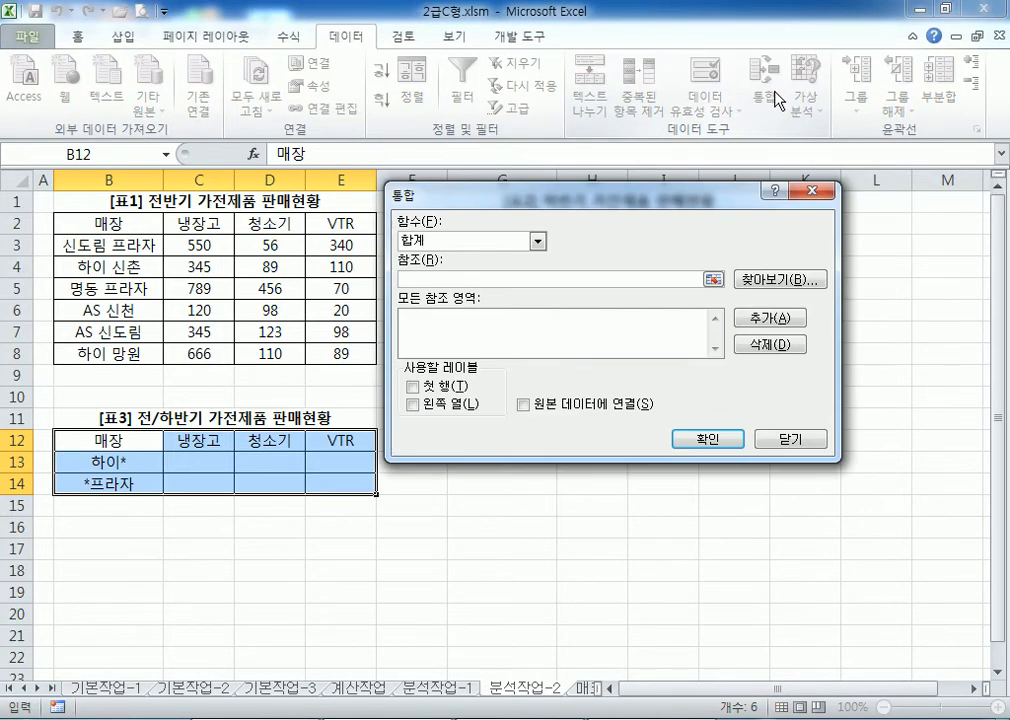
pyautogui.click(467, 251)
pyautogui.click(440, 283)
# Add B2:E8 of [표1] and G2:J8 of [표2] as the consolidation's reference ranges
pyautogui.moveTo(478, 197); pyautogui.dragTo(558, 262)
pyautogui.click(521, 340)
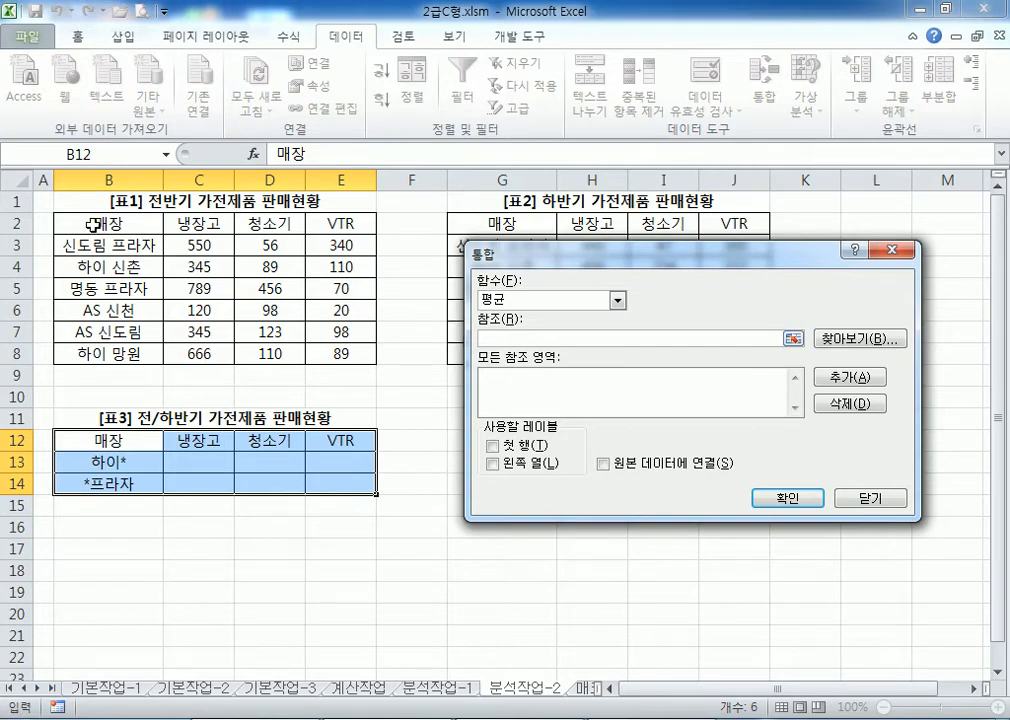
pyautogui.moveTo(106, 222); pyautogui.dragTo(342, 355)
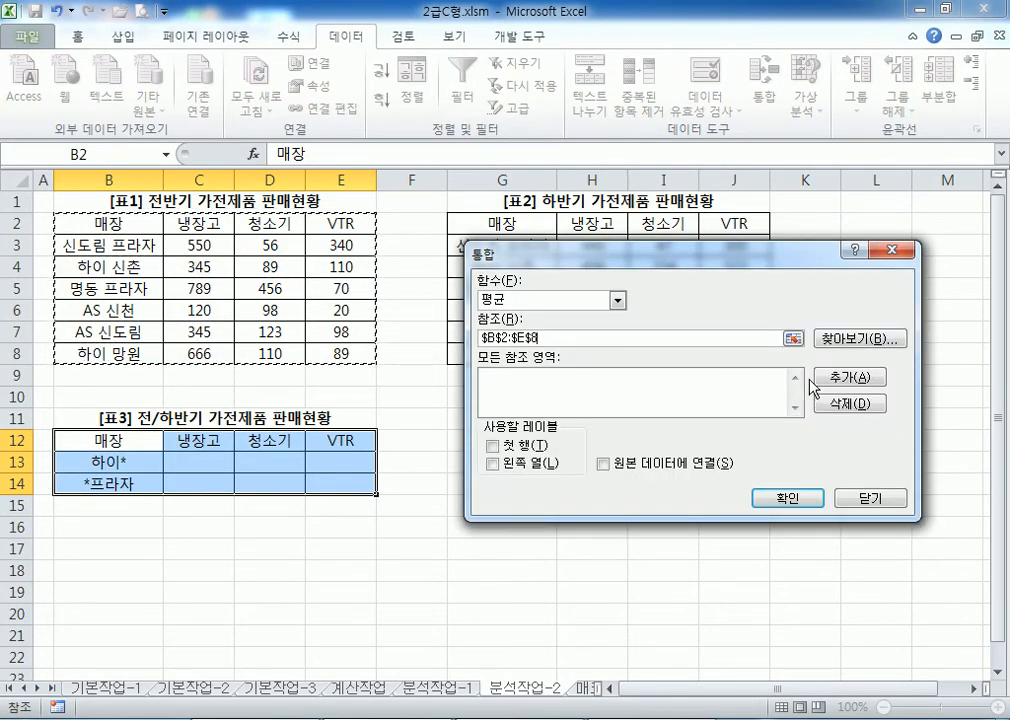
pyautogui.click(848, 377)
pyautogui.moveTo(503, 223); pyautogui.dragTo(737, 346)
pyautogui.click(848, 388)
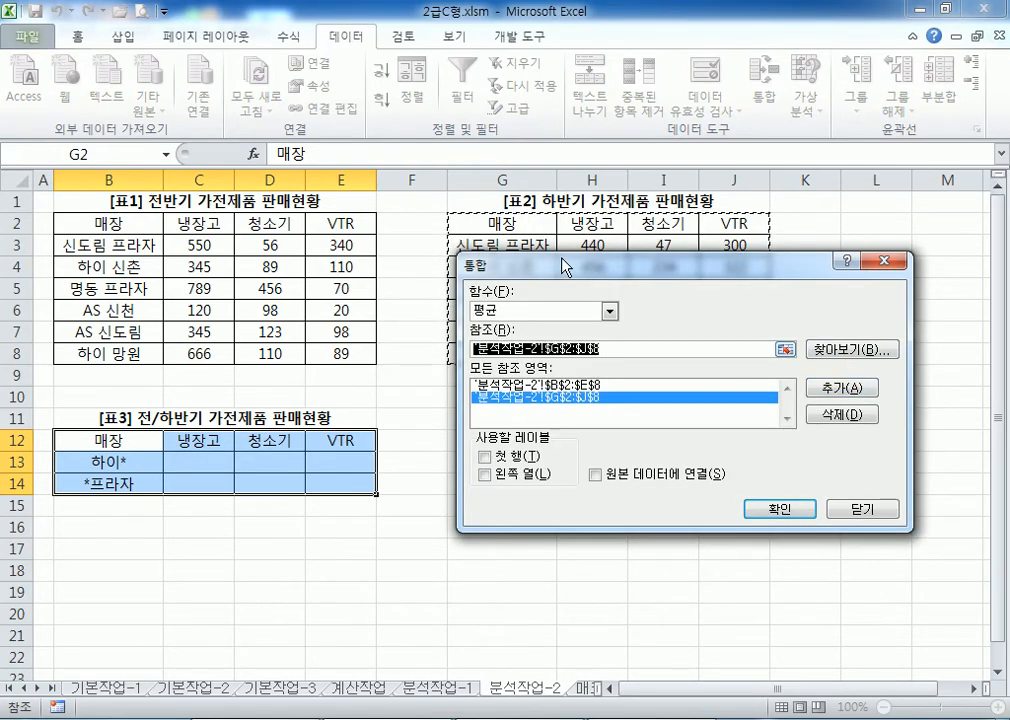
pyautogui.moveTo(552, 264); pyautogui.dragTo(535, 405)
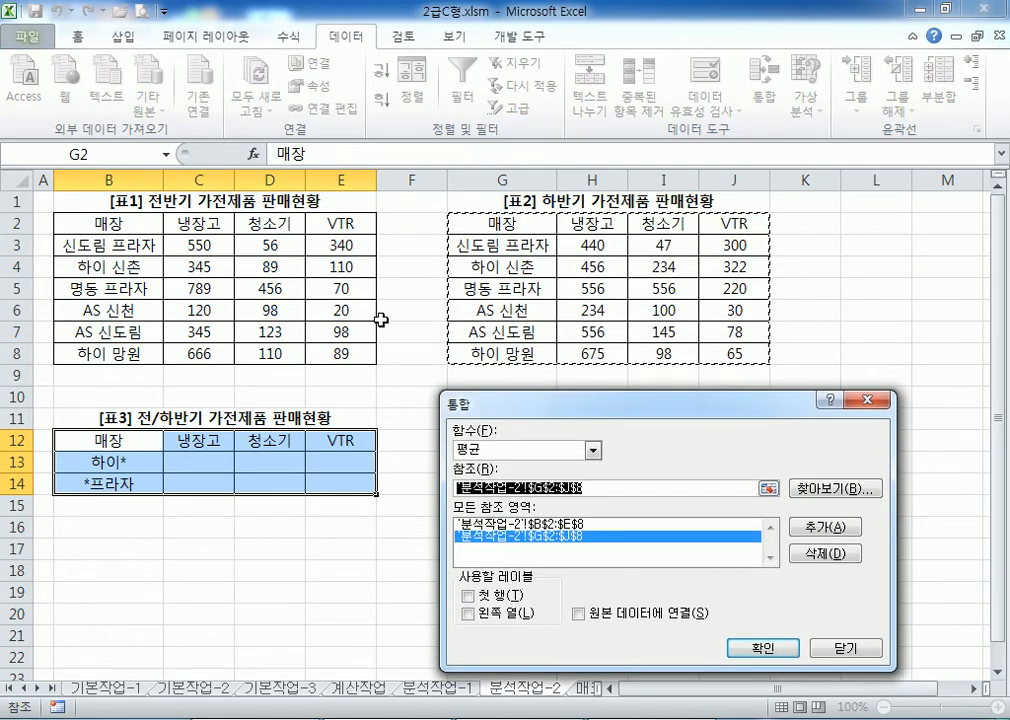
# Consolidate both sales tables by 평균 into 표3, using the first row (첫 행) and left column (왼쪽 열) as labels
pyautogui.click(512, 451)
pyautogui.click(518, 490)
pyautogui.click(467, 596)
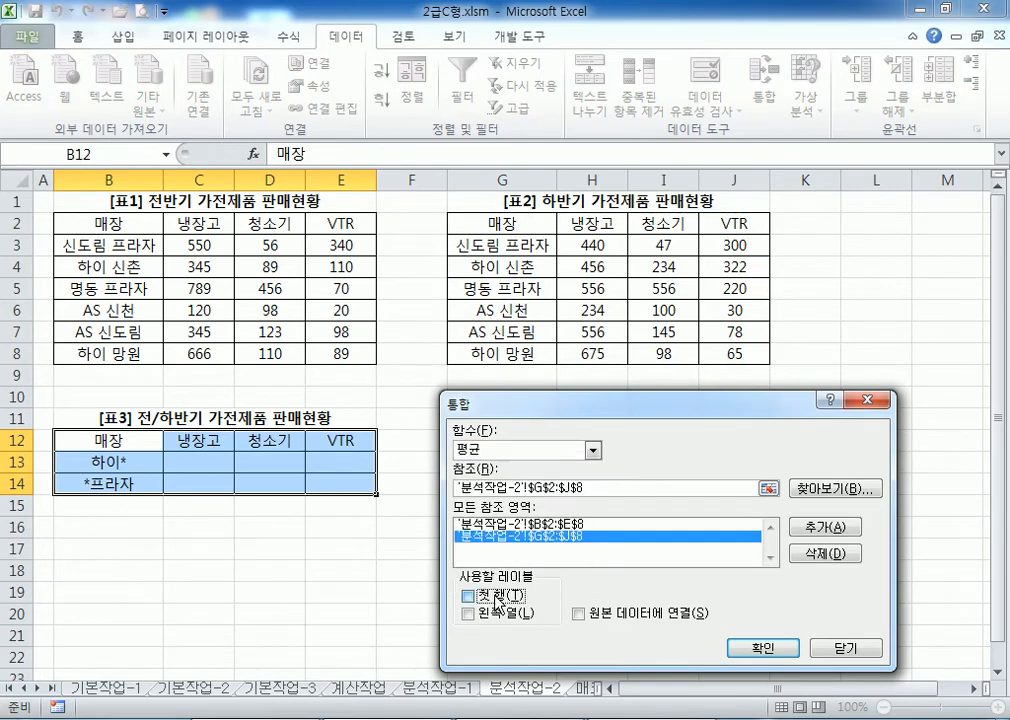
pyautogui.click(468, 613)
pyautogui.moveTo(558, 400); pyautogui.dragTo(594, 183)
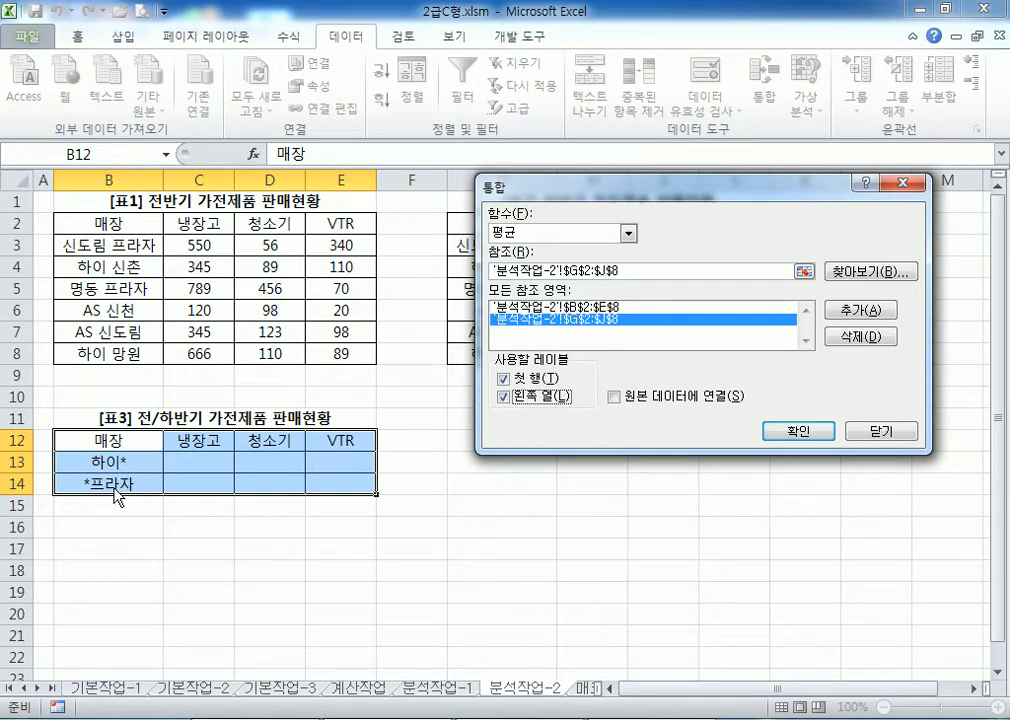
pyautogui.click(796, 429)
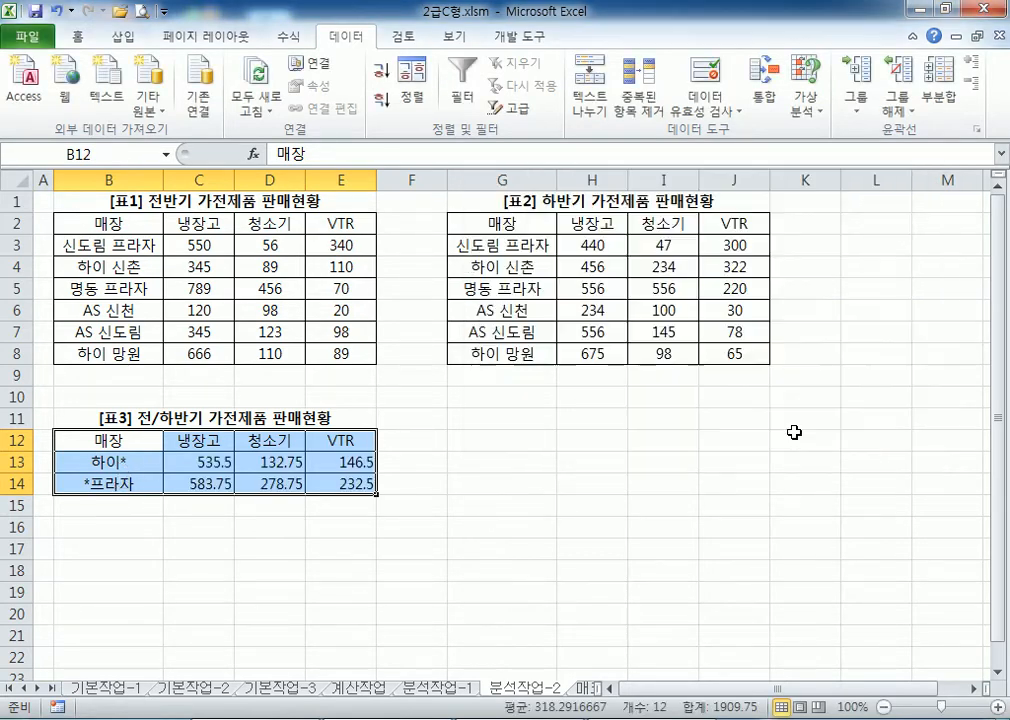
# Clear the consolidated values from C13:E14 in 표3
pyautogui.click(188, 529)
pyautogui.moveTo(188, 462); pyautogui.dragTo(338, 490)
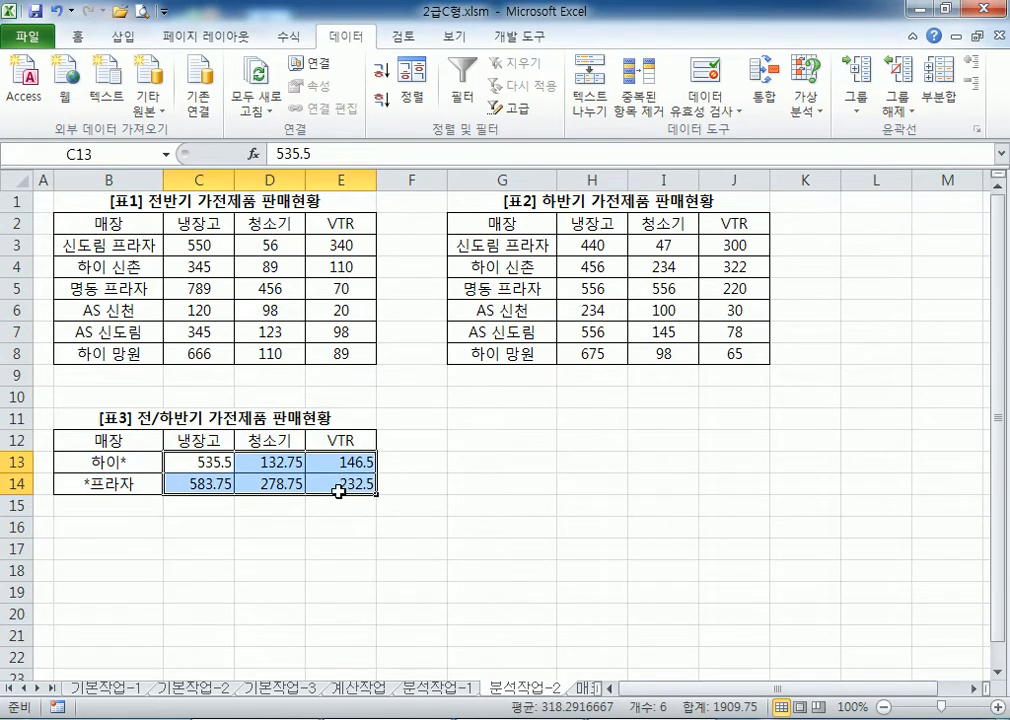
pyautogui.press('Delete')
# Consolidate both tables into B12:E14 with the 합계 function and clear the resulting values from C13:E14
pyautogui.moveTo(140, 442); pyautogui.dragTo(336, 486)
pyautogui.click(764, 85)
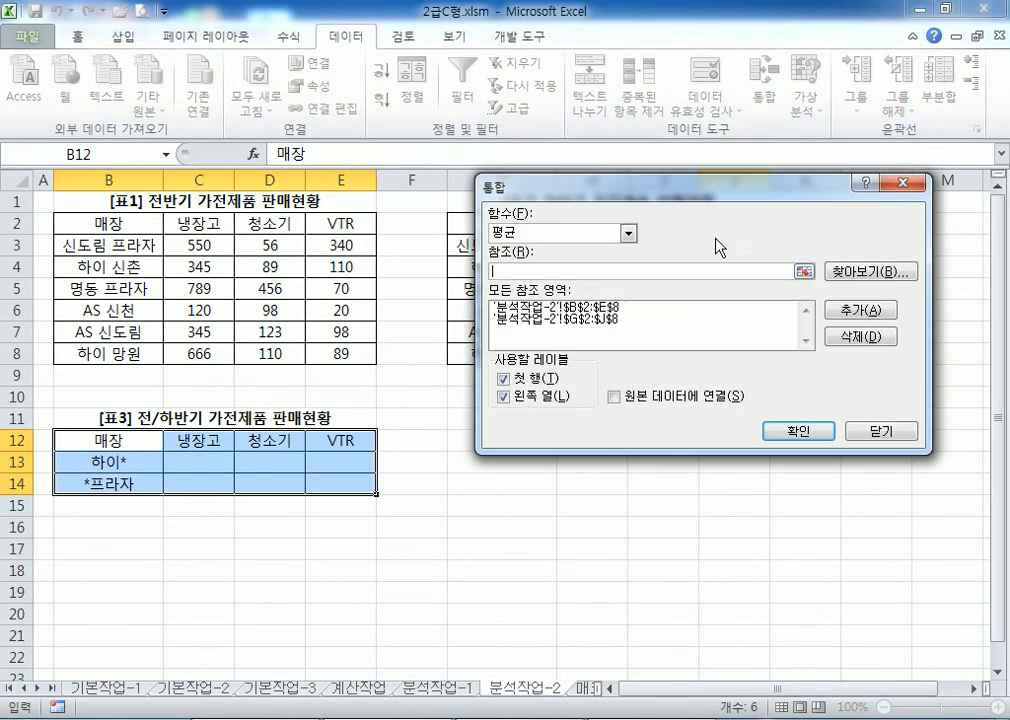
pyautogui.click(558, 242)
pyautogui.click(504, 248)
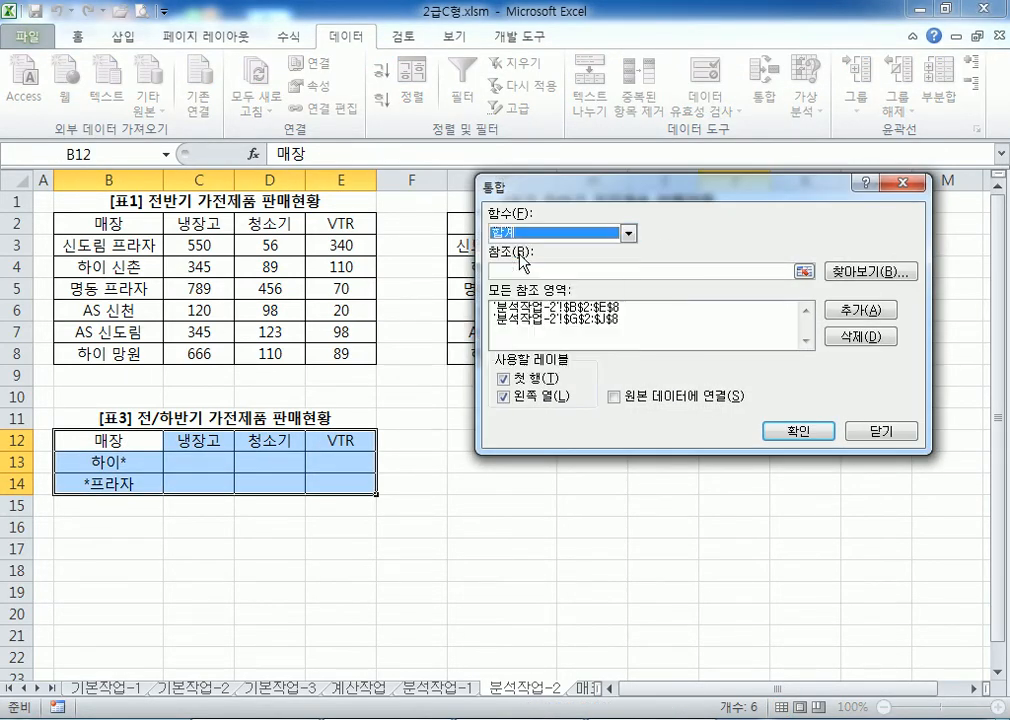
pyautogui.click(790, 431)
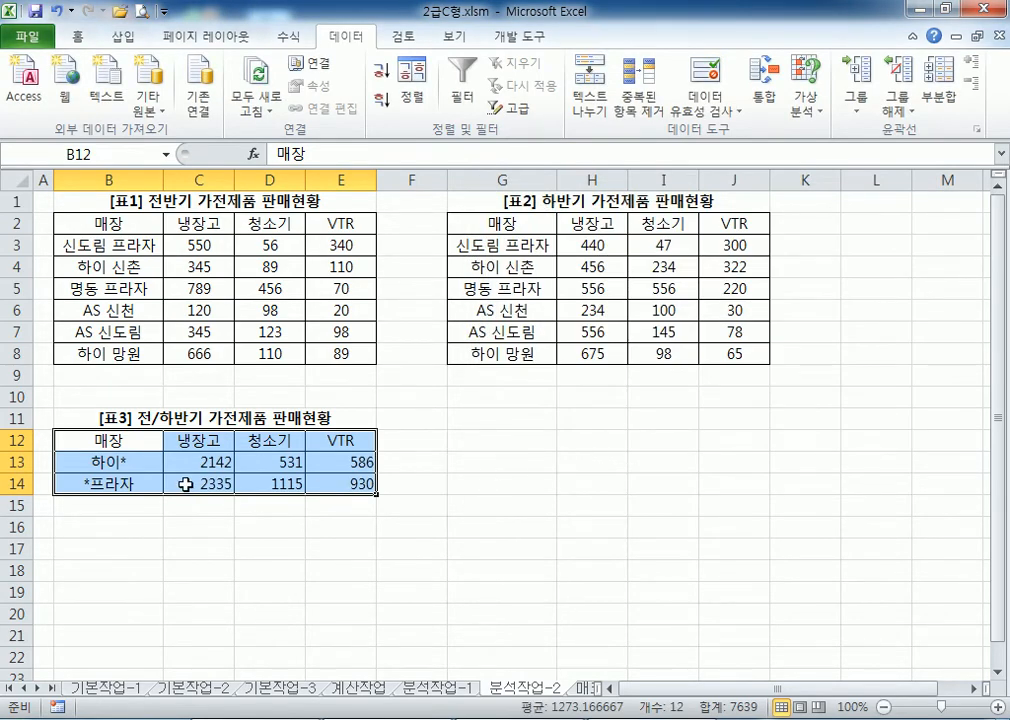
pyautogui.moveTo(190, 462); pyautogui.dragTo(350, 484)
pyautogui.press('Delete')
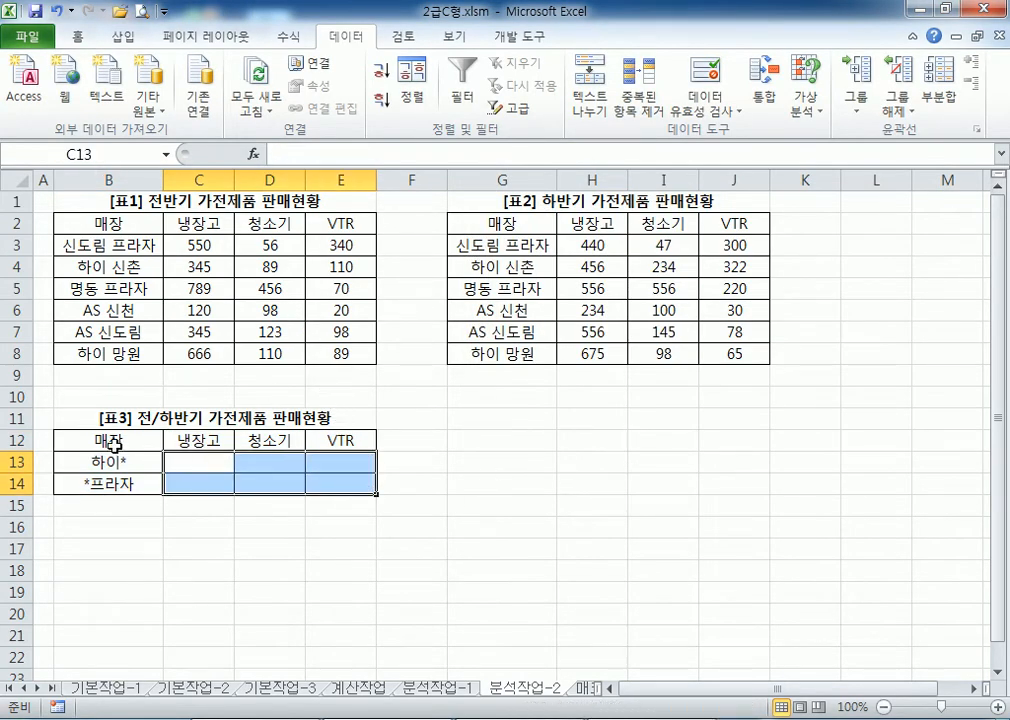
# Start a new consolidation for B12:E14 with the 평균 function and remove both stored reference ranges
pyautogui.moveTo(105, 440); pyautogui.dragTo(345, 484)
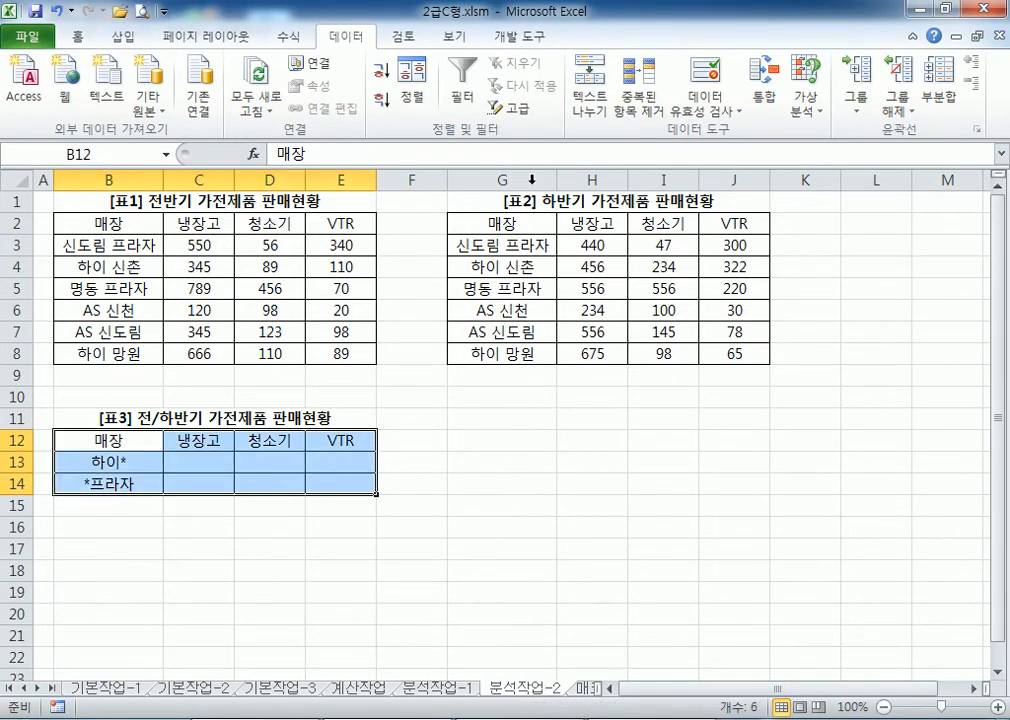
pyautogui.click(763, 82)
pyautogui.click(527, 233)
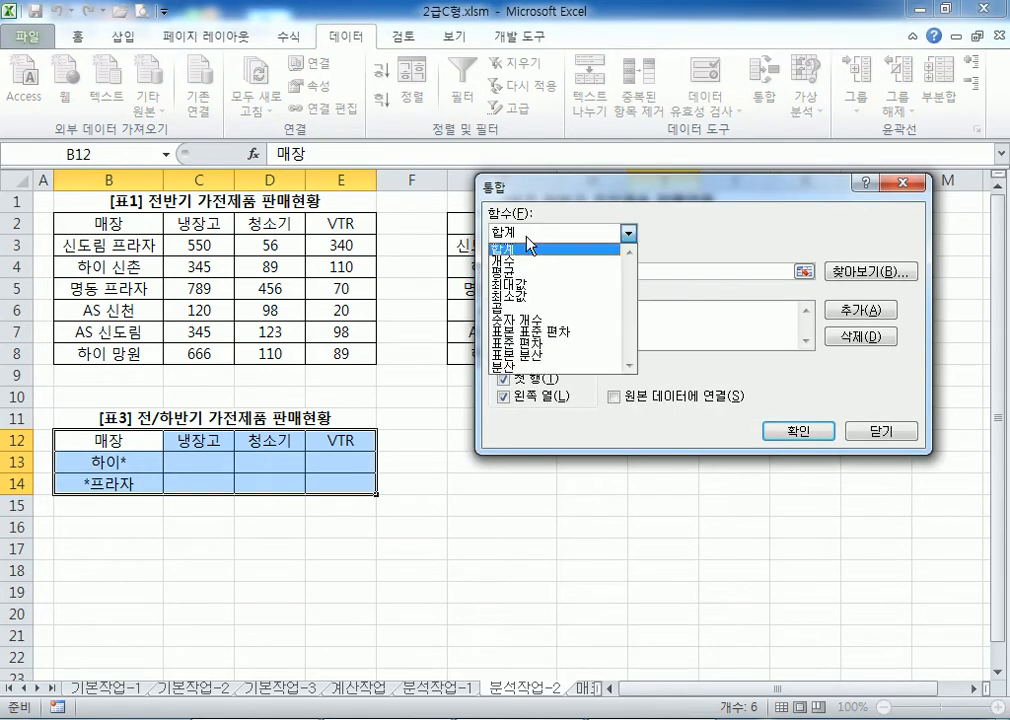
pyautogui.click(527, 269)
pyautogui.click(540, 320)
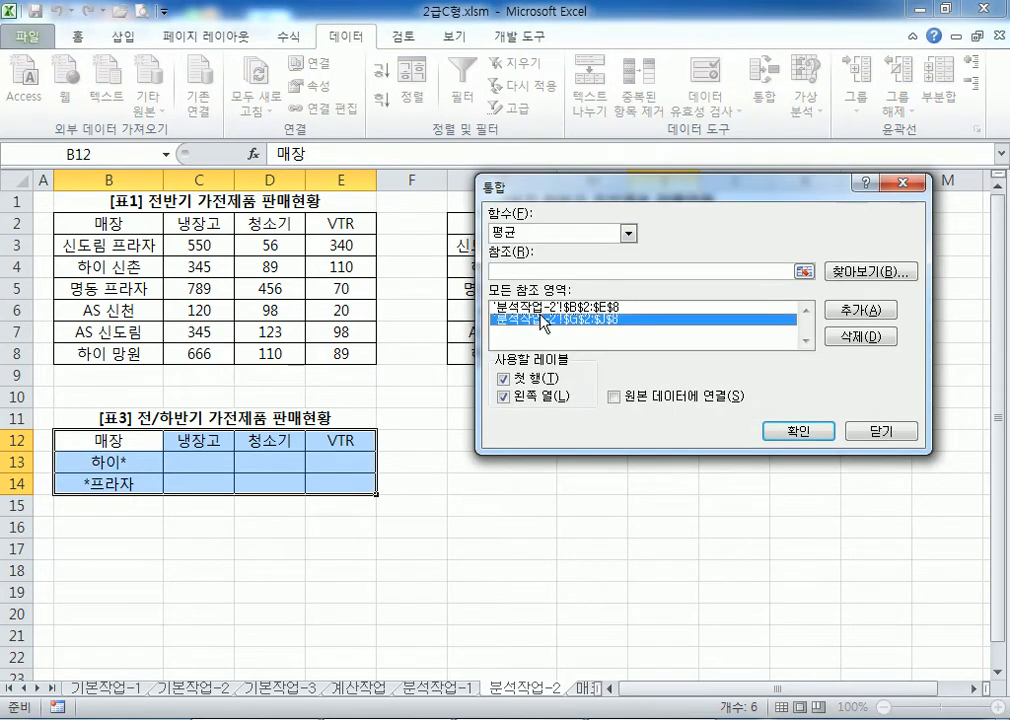
pyautogui.click(540, 308)
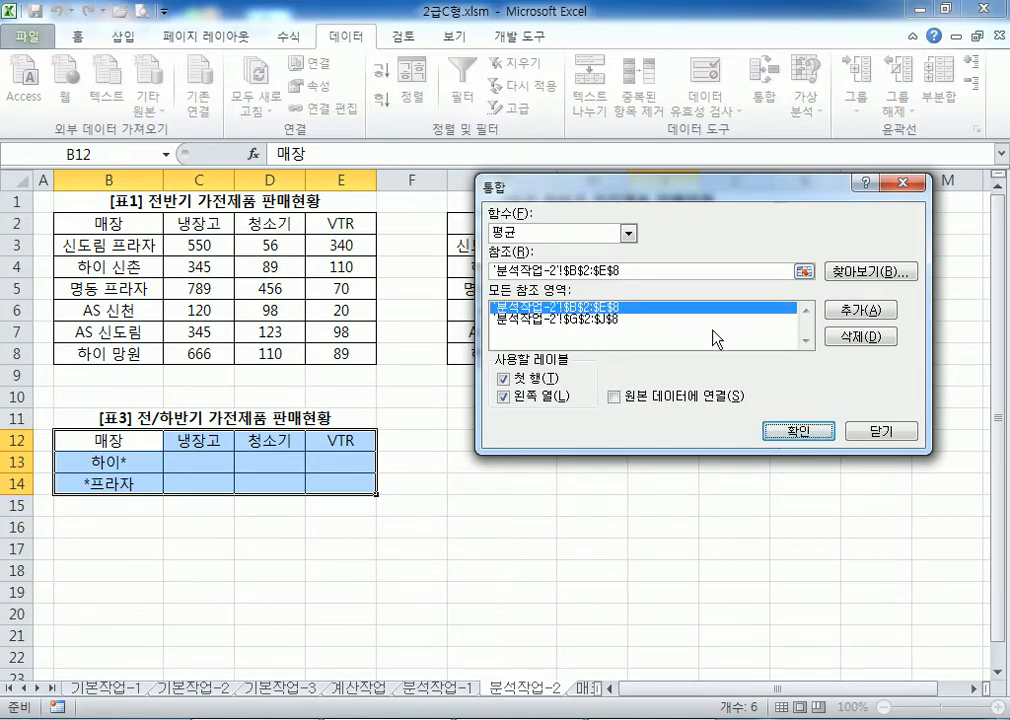
pyautogui.click(869, 335)
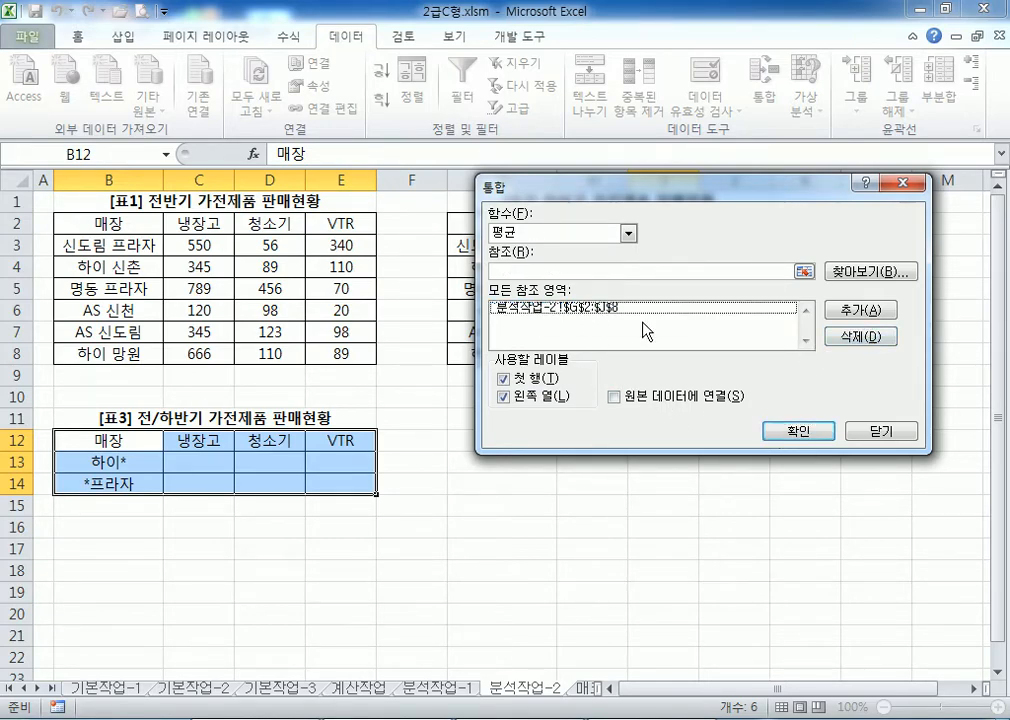
pyautogui.click(620, 308)
pyautogui.click(860, 335)
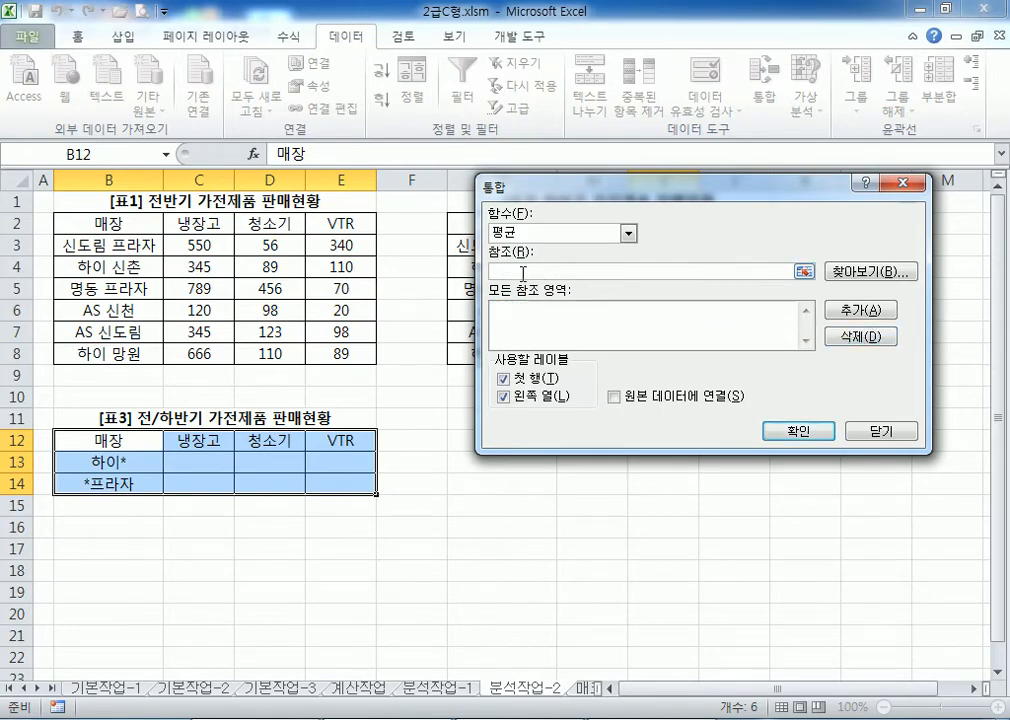
# Add B2:E8 and G2:J8 as the reference ranges and run the consolidation into 표3
pyautogui.click(528, 270)
pyautogui.moveTo(112, 222); pyautogui.dragTo(318, 352)
pyautogui.click(848, 310)
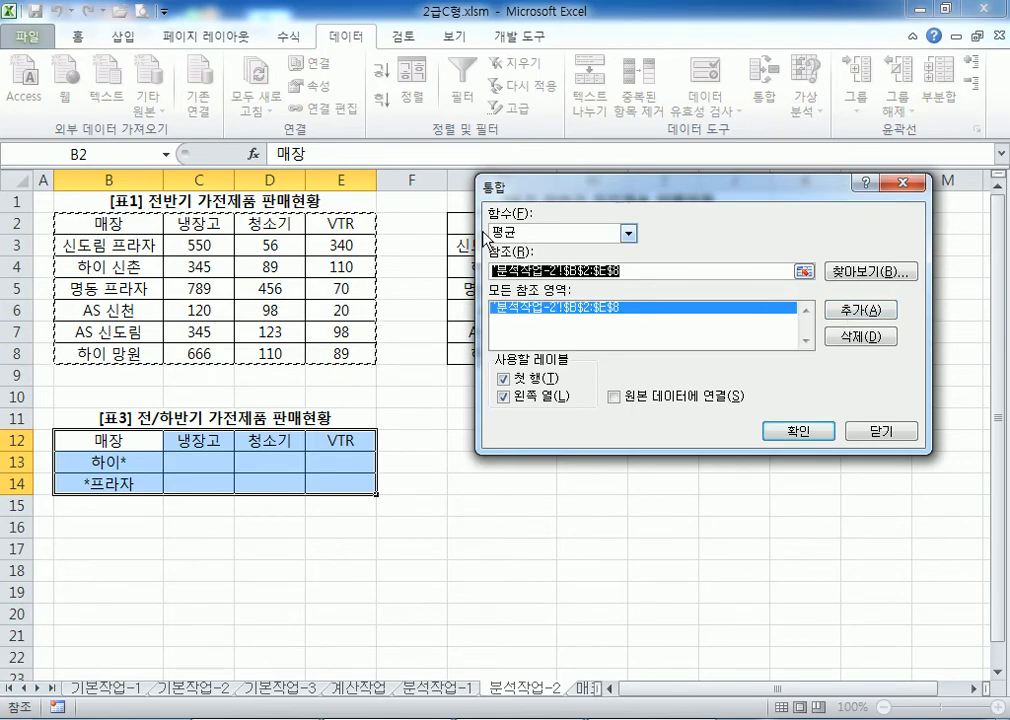
pyautogui.moveTo(462, 222); pyautogui.dragTo(717, 354)
pyautogui.click(841, 316)
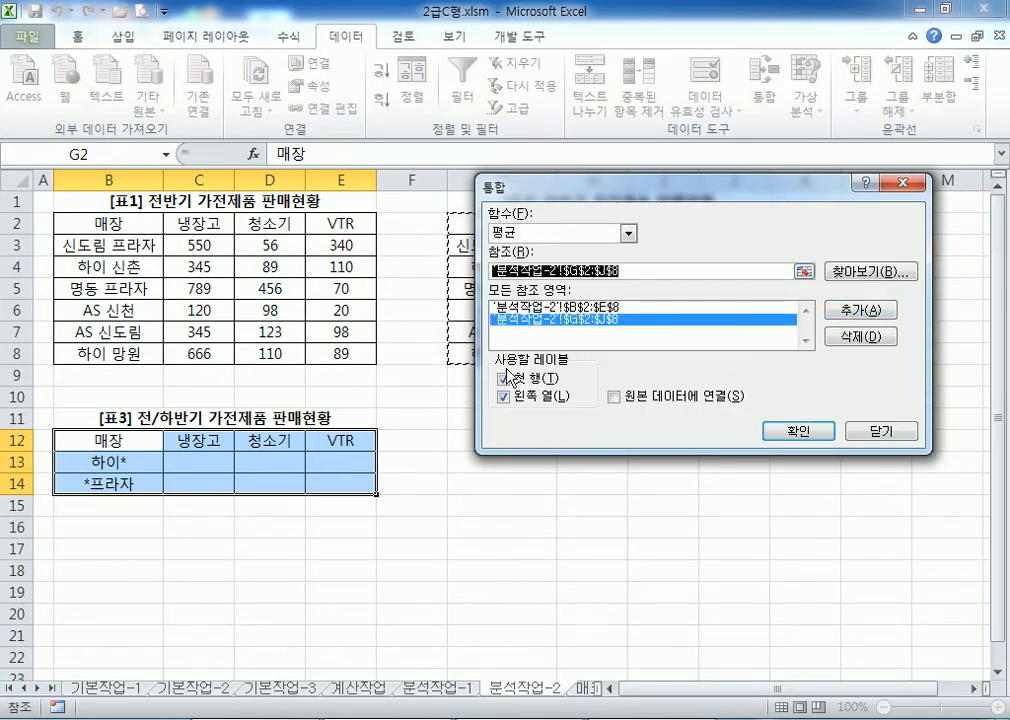
pyautogui.click(798, 431)
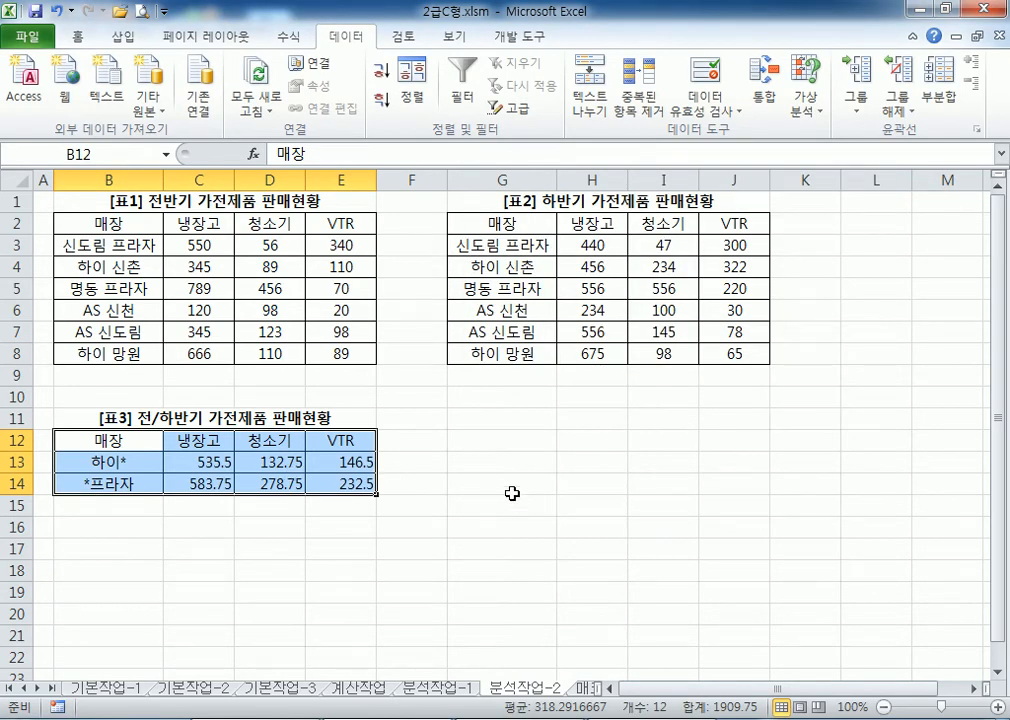
# Switch to the 매크로작업 worksheet and select the 번호 header in B3
pyautogui.click(472, 408)
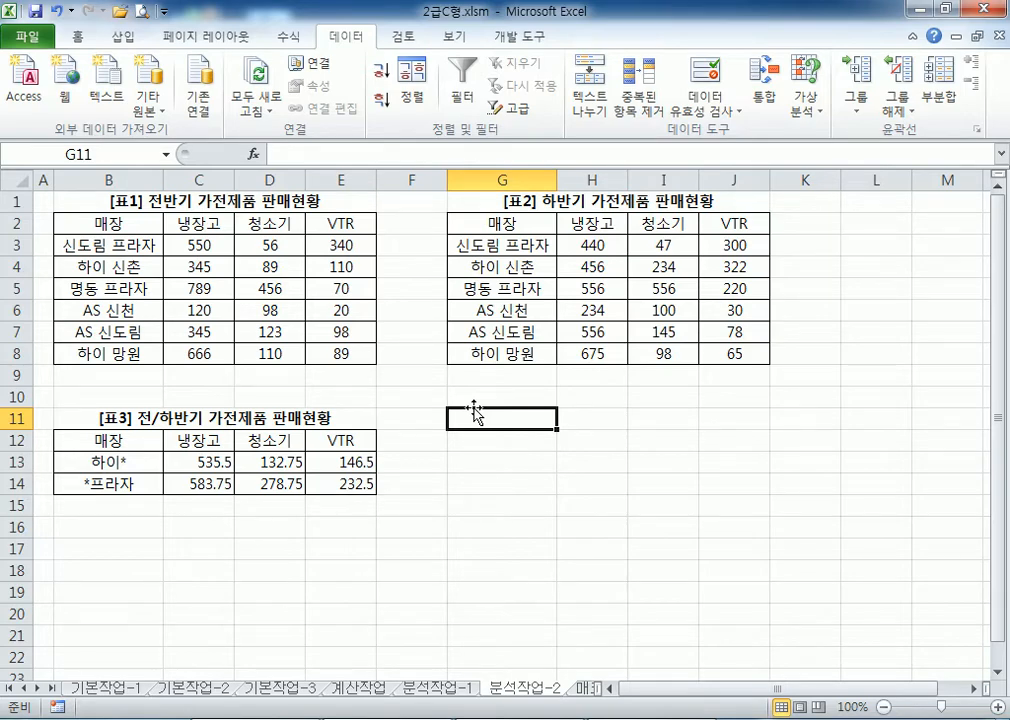
pyautogui.click(609, 548)
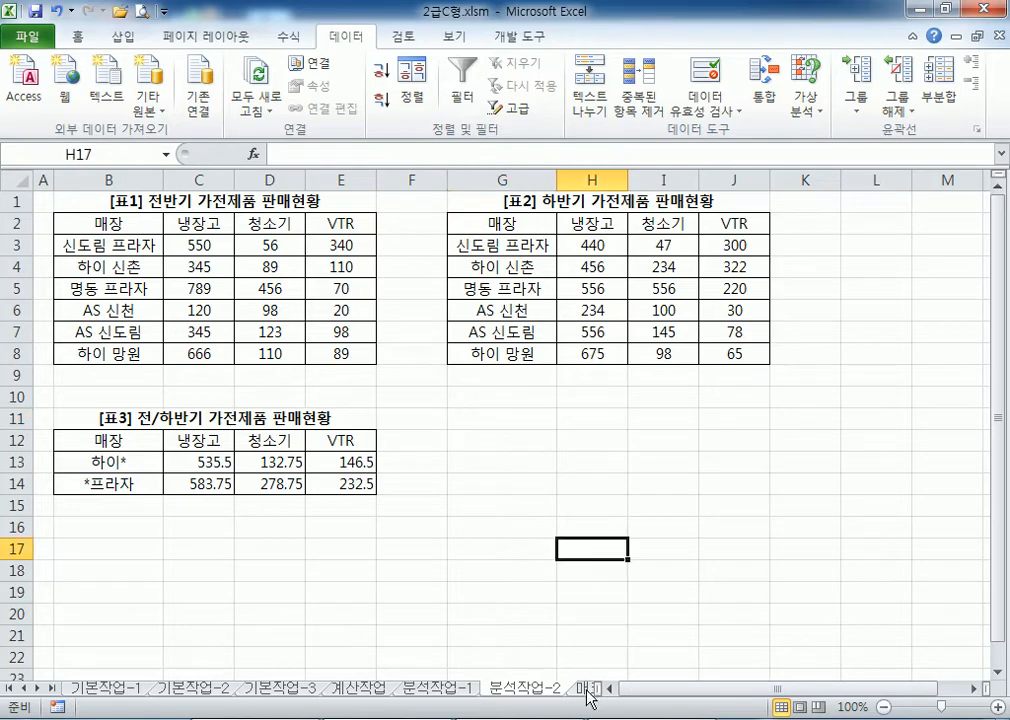
pyautogui.click(588, 690)
pyautogui.click(585, 690)
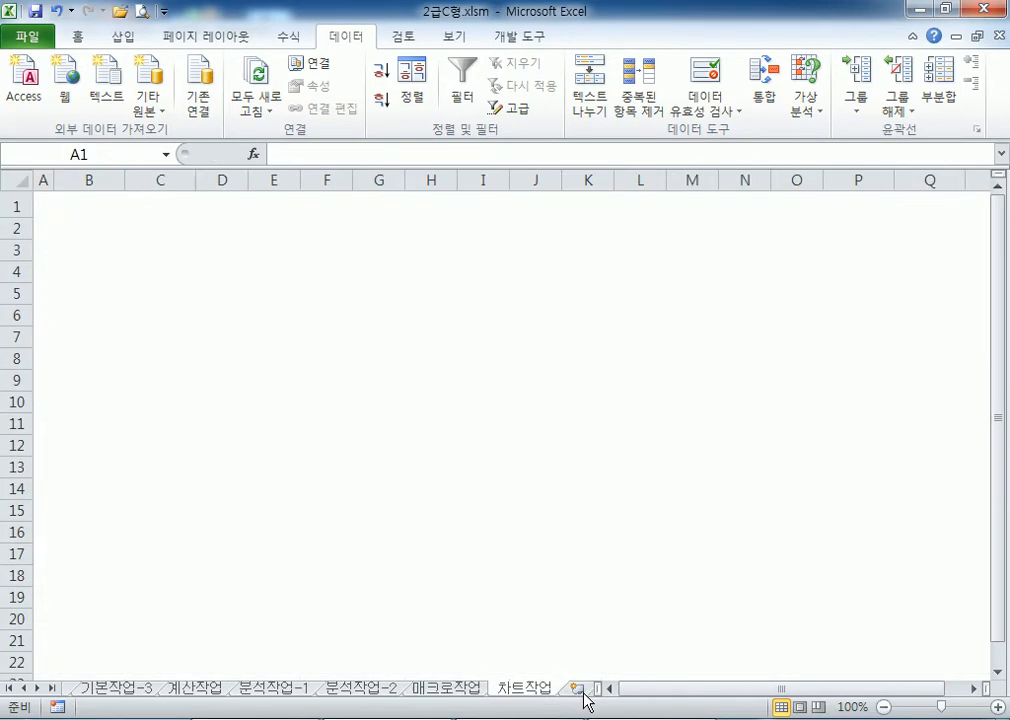
pyautogui.click(447, 688)
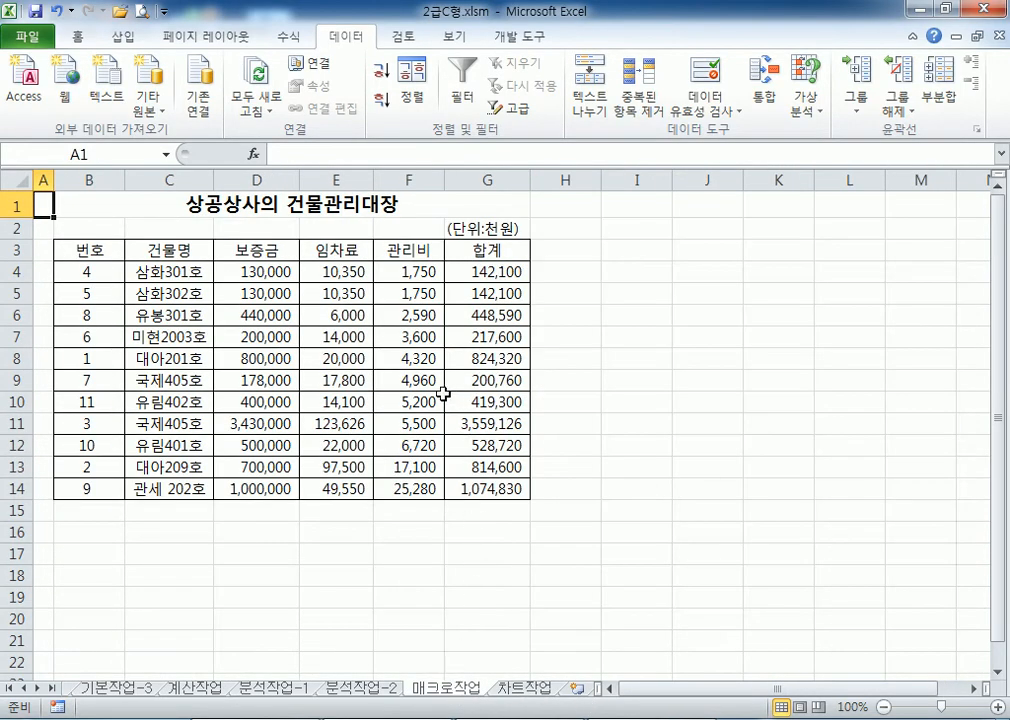
pyautogui.click(149, 250)
pyautogui.click(88, 250)
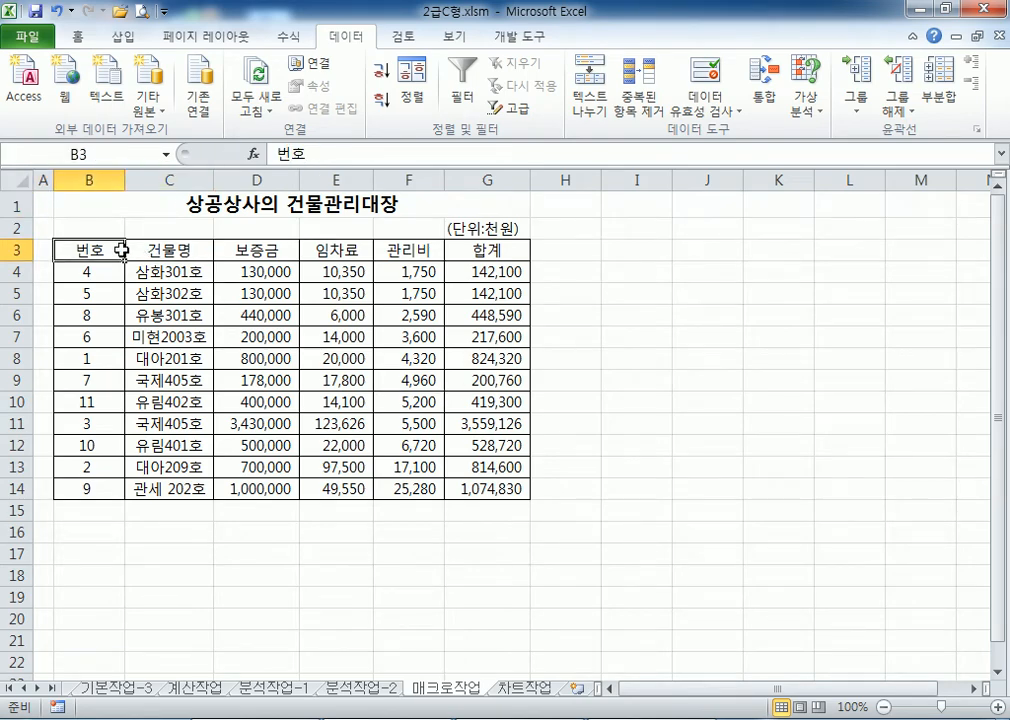
# Check in the ribbon customization options that the 개발 도구 tab is enabled
pyautogui.click(522, 38)
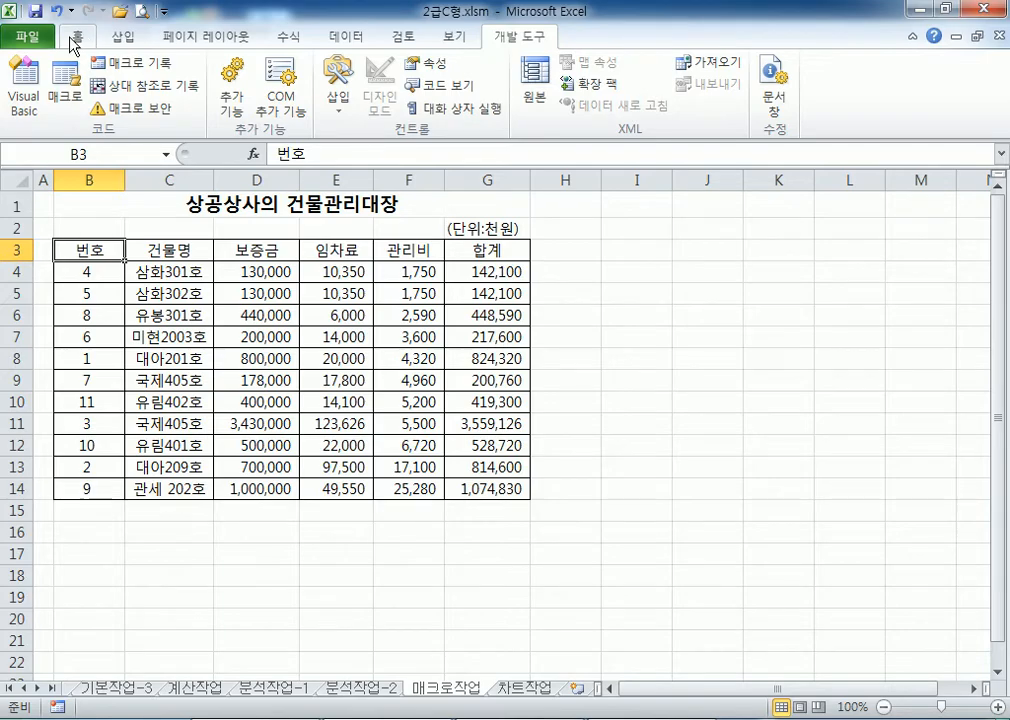
pyautogui.click(28, 38)
pyautogui.click(55, 409)
pyautogui.click(118, 256)
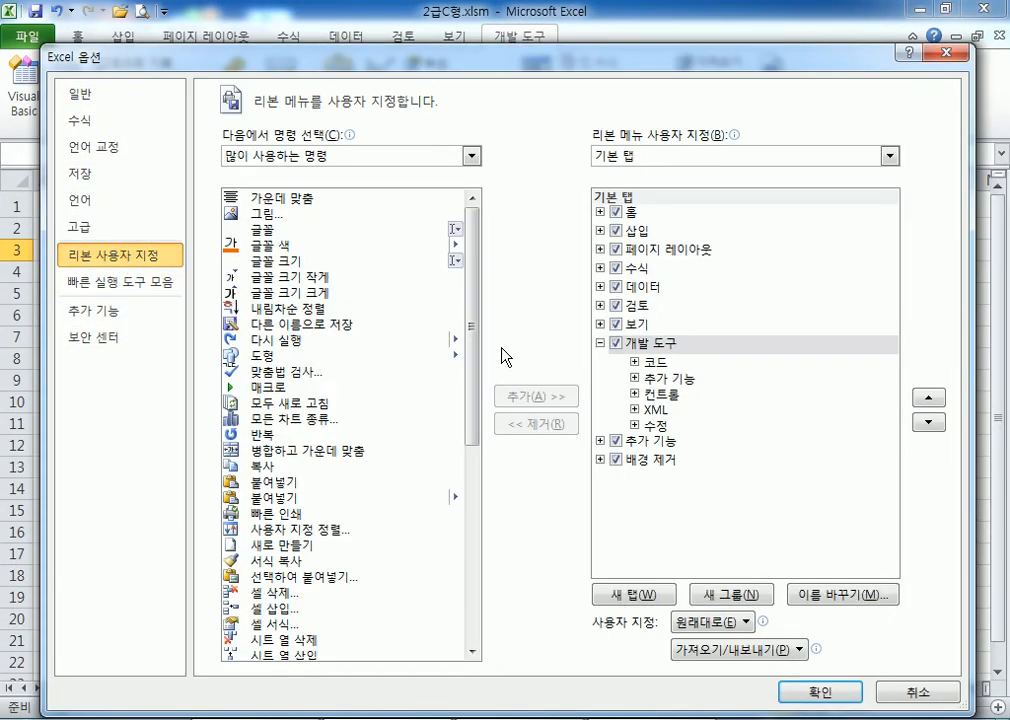
pyautogui.click(620, 344)
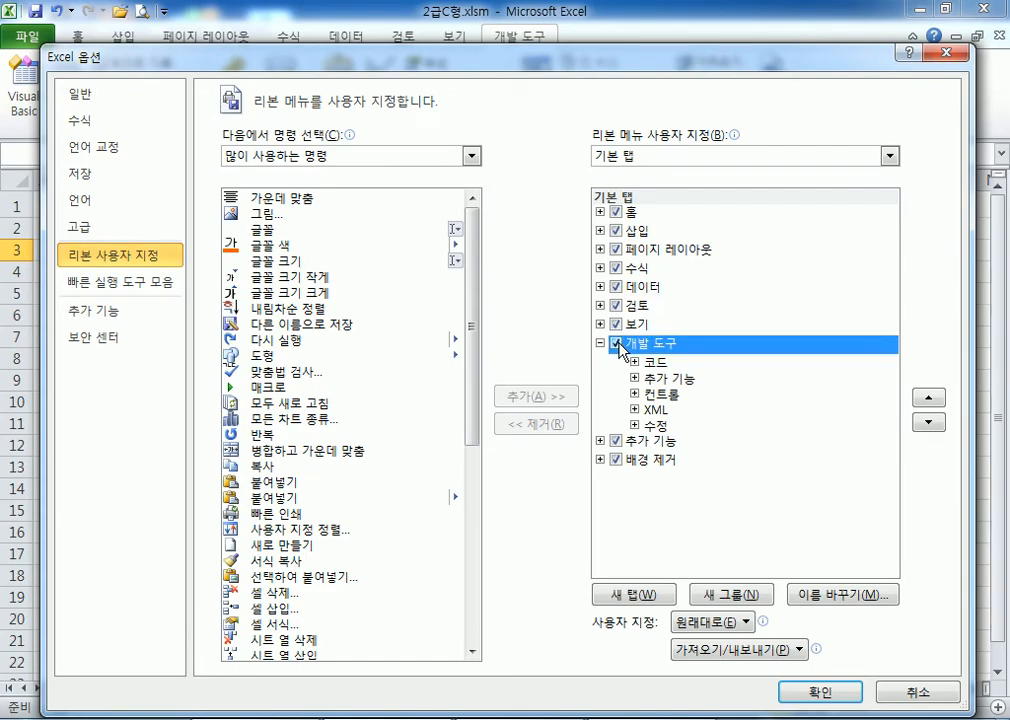
pyautogui.click(616, 343)
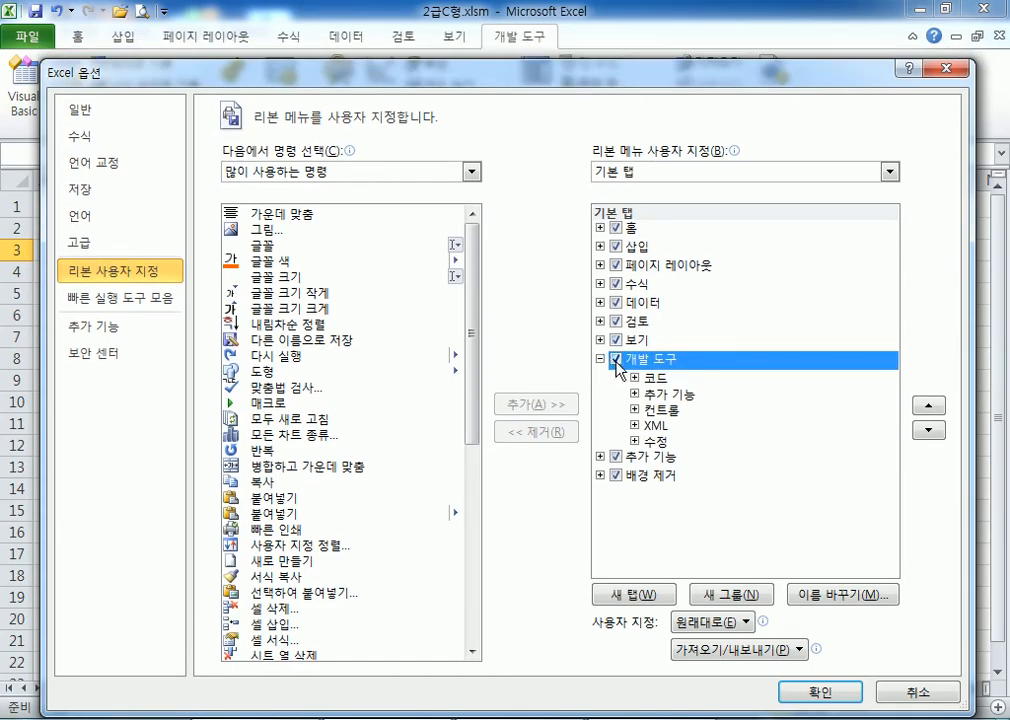
pyautogui.click(805, 693)
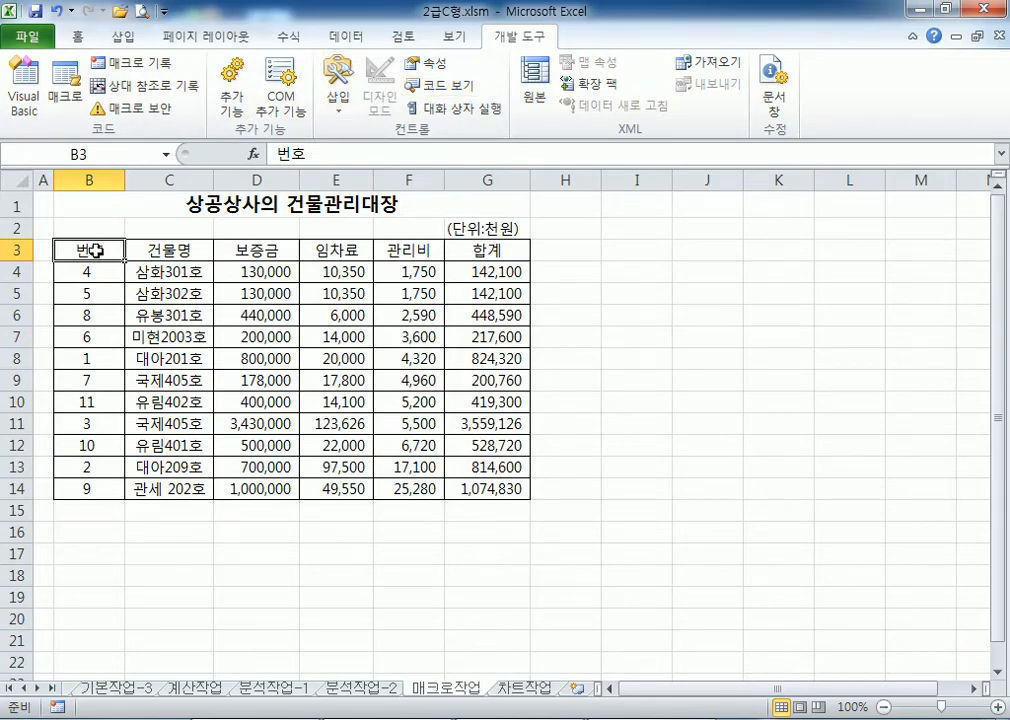
# Highlight the header cells B3:G3 together with the number cells B4:B14, and return to cell A1
pyautogui.moveTo(95, 250); pyautogui.dragTo(501, 255)
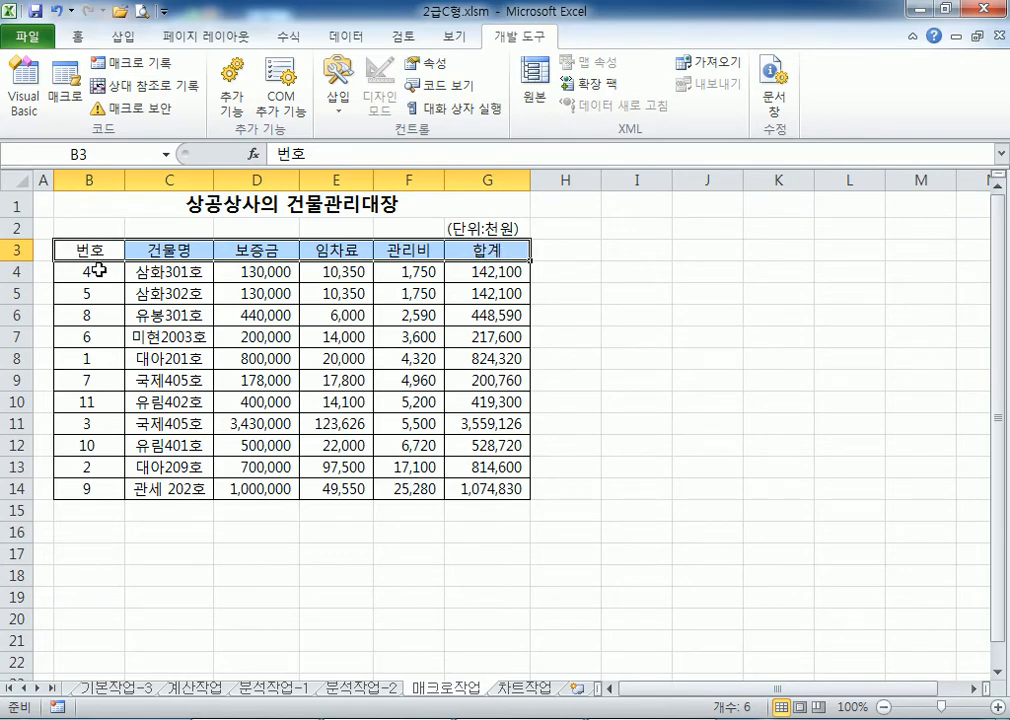
pyautogui.moveTo(99, 270); pyautogui.dragTo(106, 486)
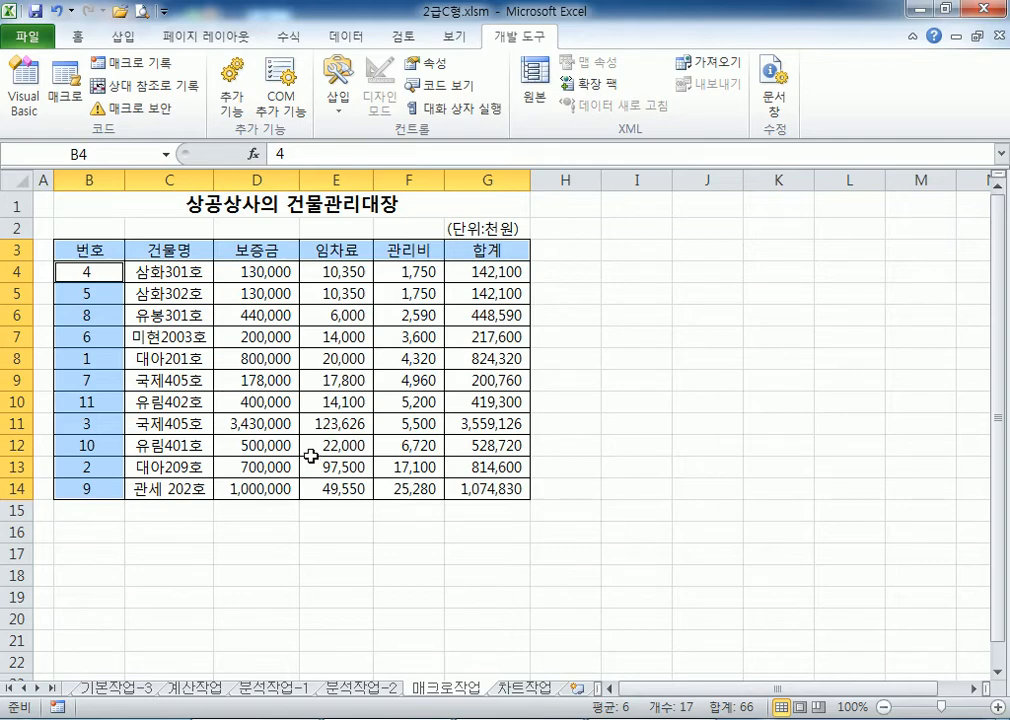
pyautogui.click(45, 205)
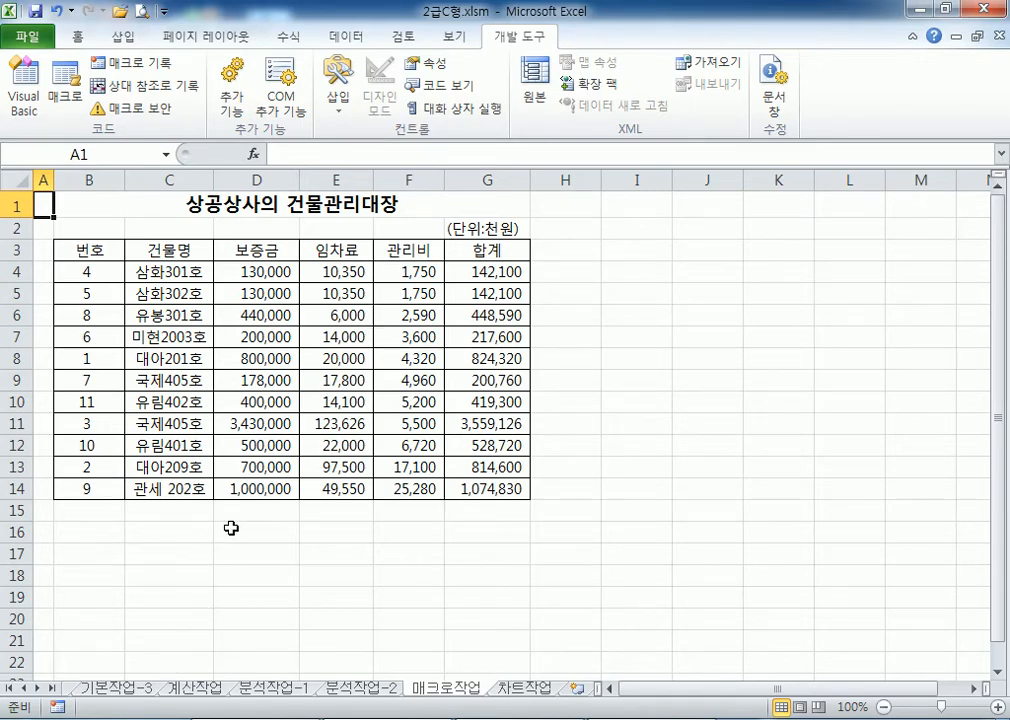
# Insert a form control button that covers cells D16:E17 below the table
pyautogui.moveTo(232, 530); pyautogui.dragTo(322, 558)
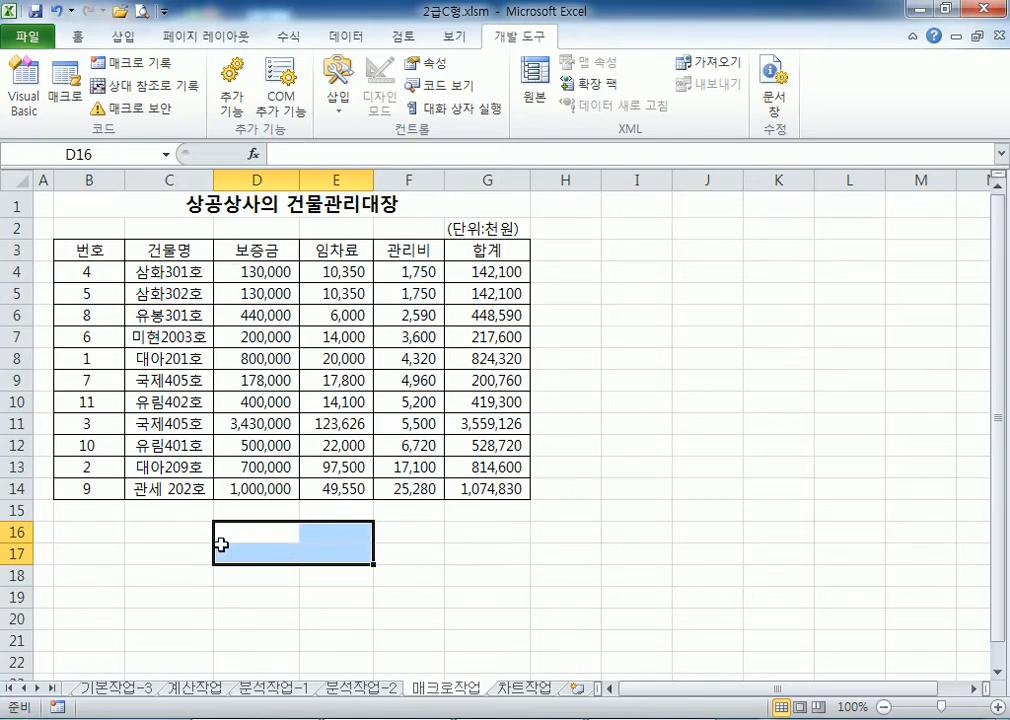
pyautogui.click(349, 102)
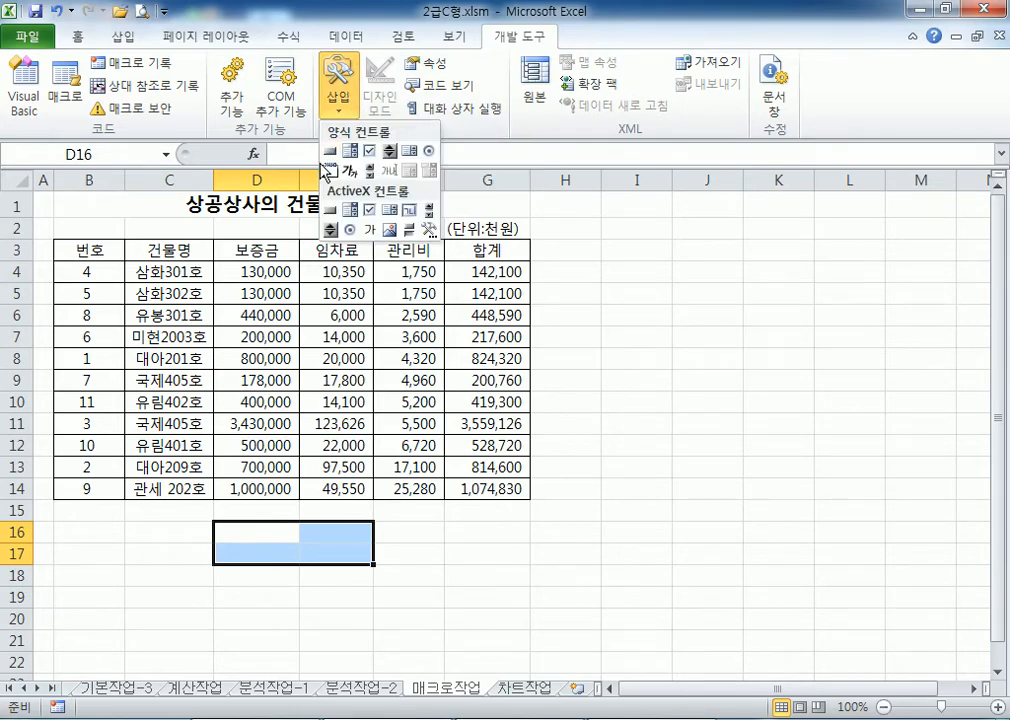
pyautogui.click(332, 151)
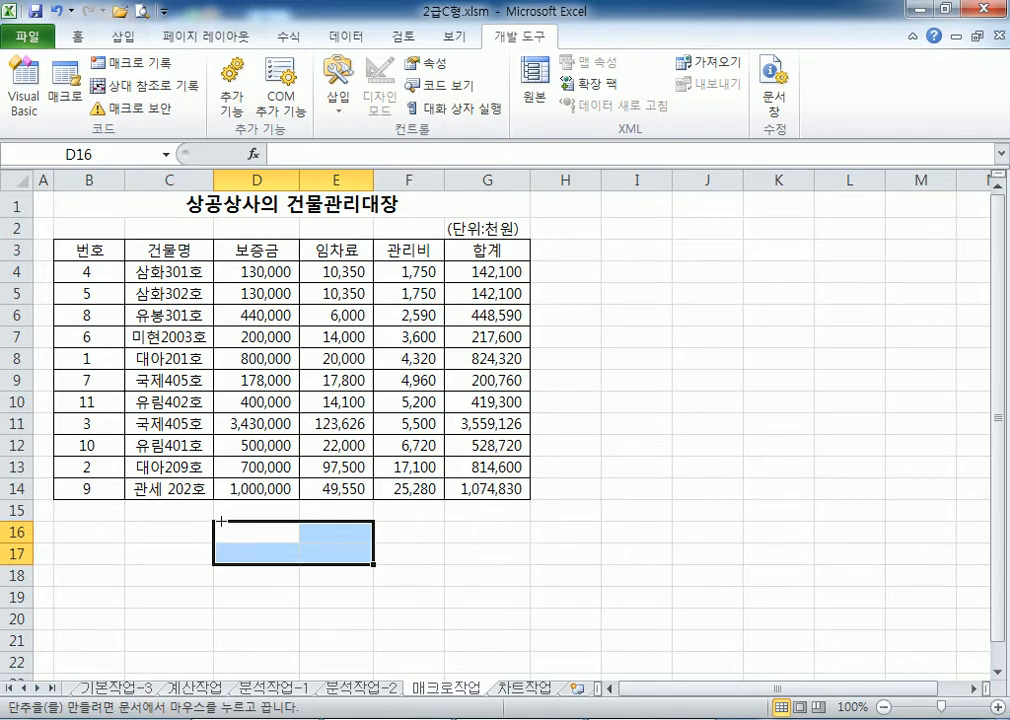
pyautogui.moveTo(214, 521); pyautogui.dragTo(429, 551)
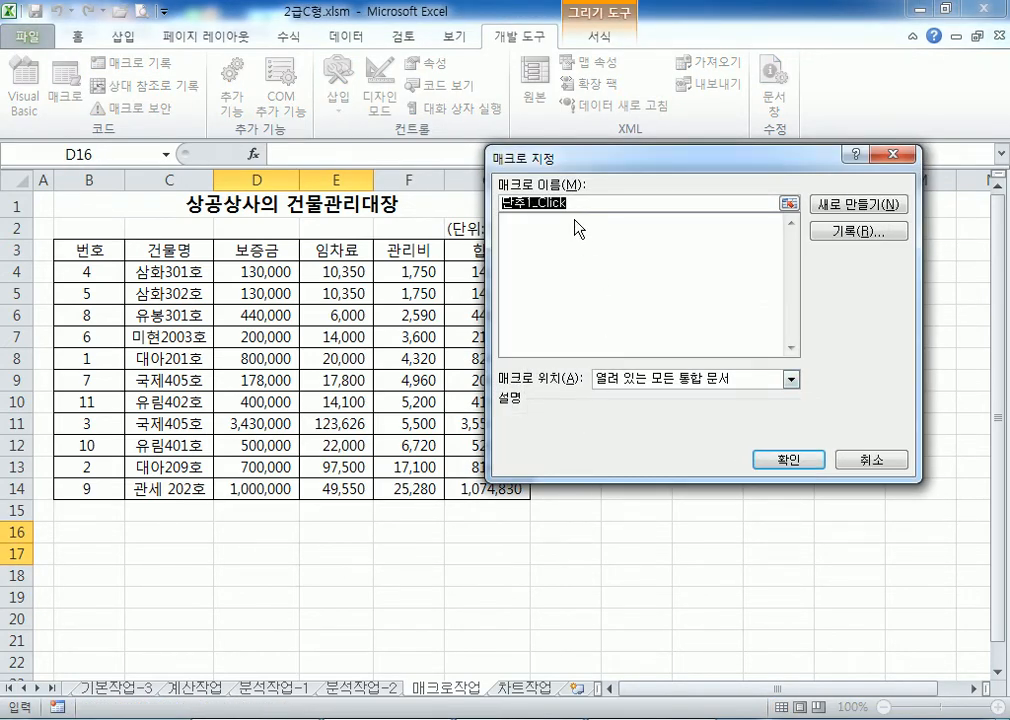
# Name the button's macro 서식 and start recording it in the current workbook (현재 통합 문서)
pyautogui.write('서식')
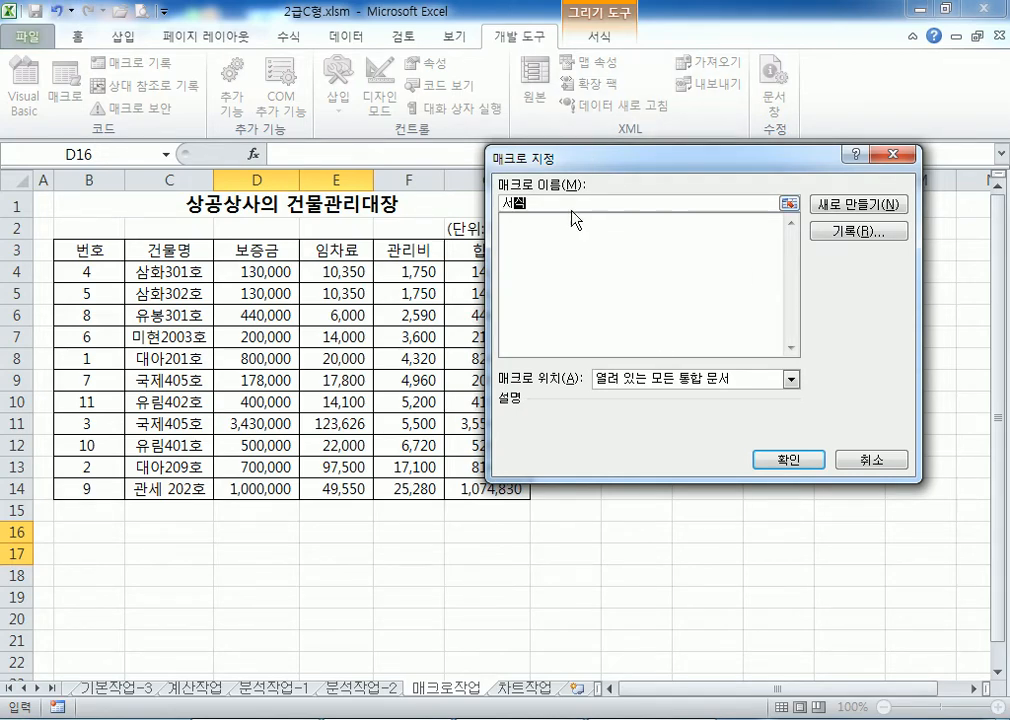
pyautogui.click(856, 231)
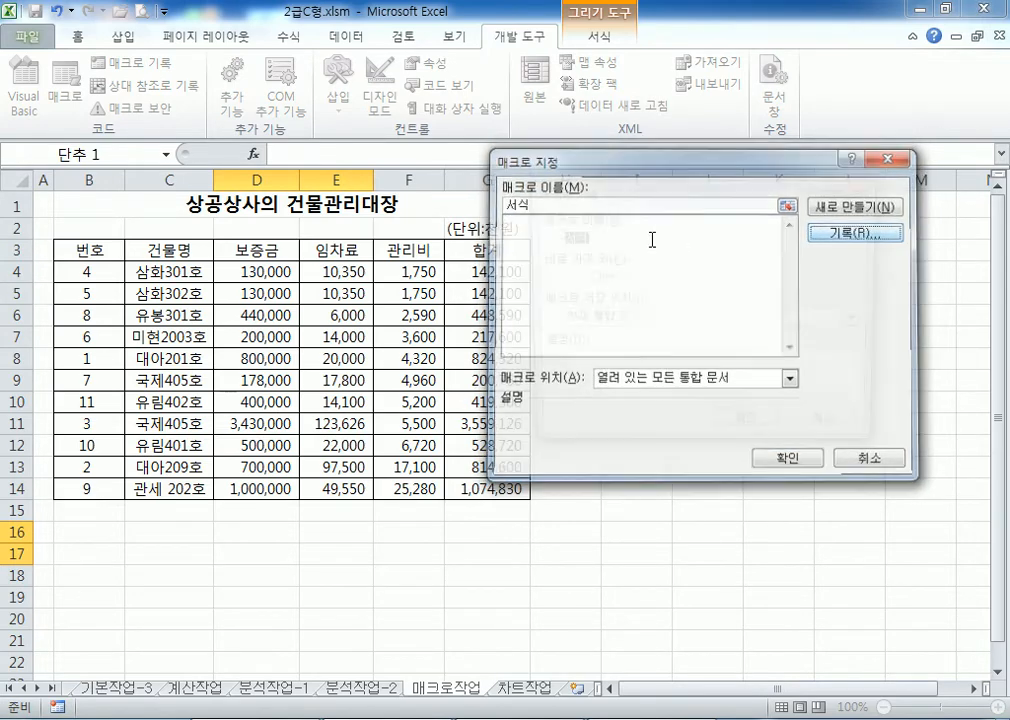
pyautogui.click(605, 234)
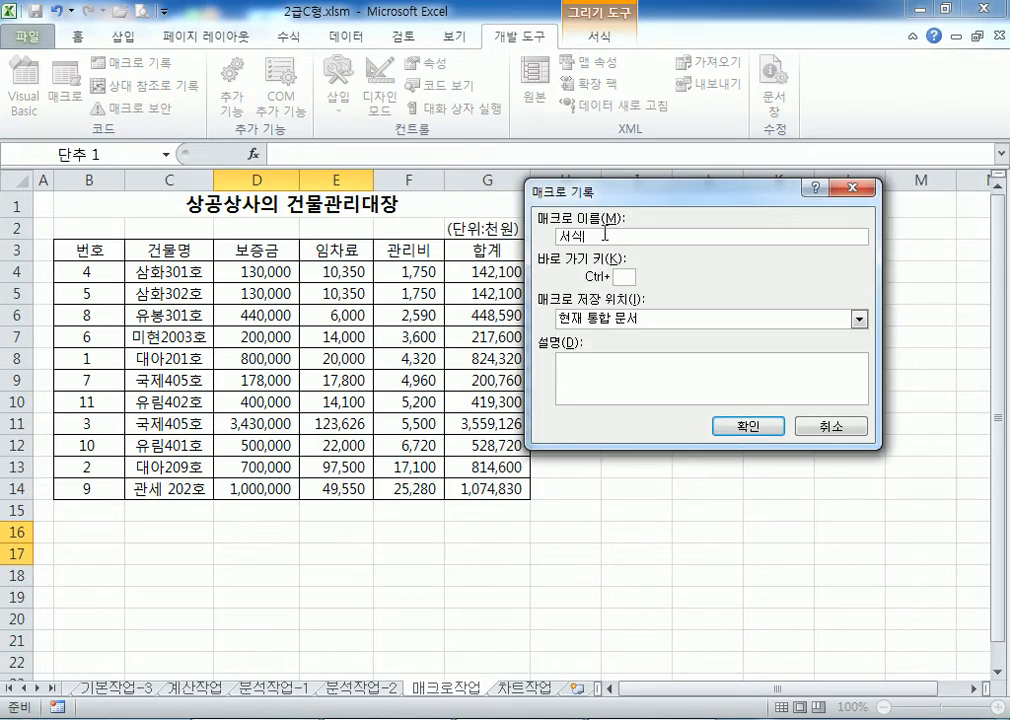
pyautogui.click(750, 428)
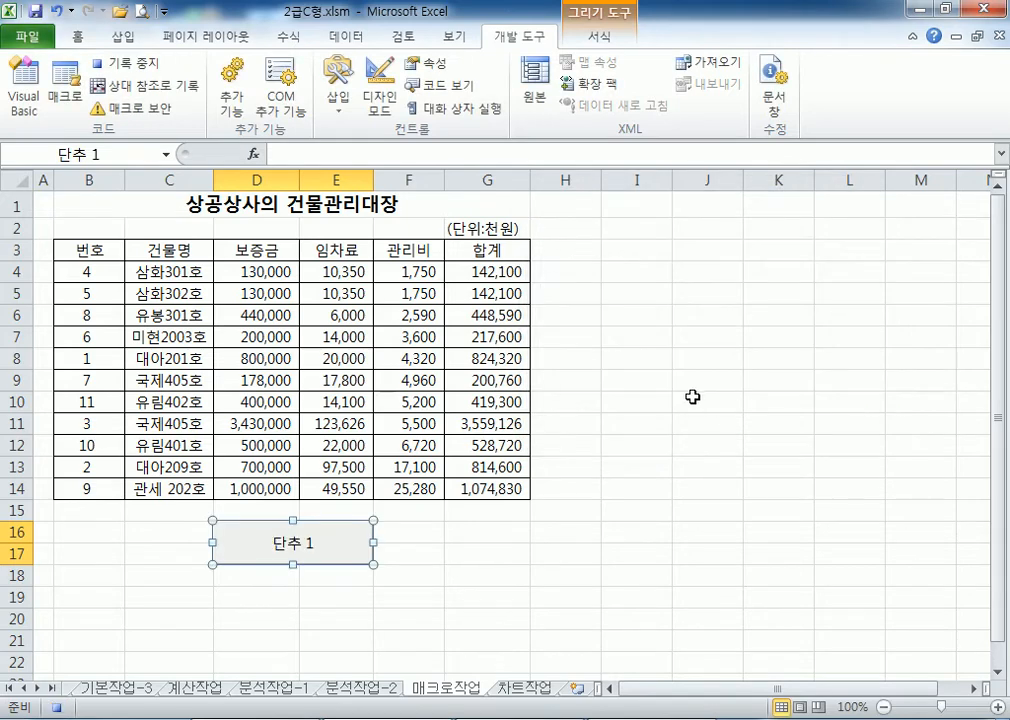
# Set the font colour of the header cells B3:G3 and number cells B4:B14 to standard blue
pyautogui.moveTo(83, 250); pyautogui.dragTo(485, 253)
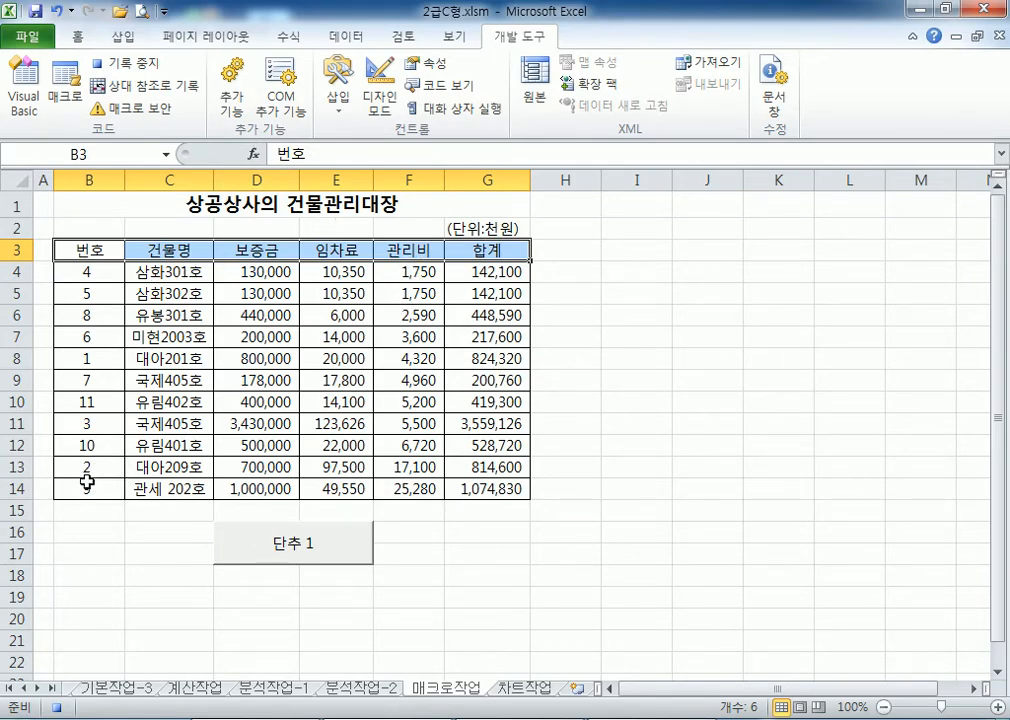
pyautogui.moveTo(86, 270); pyautogui.dragTo(81, 487)
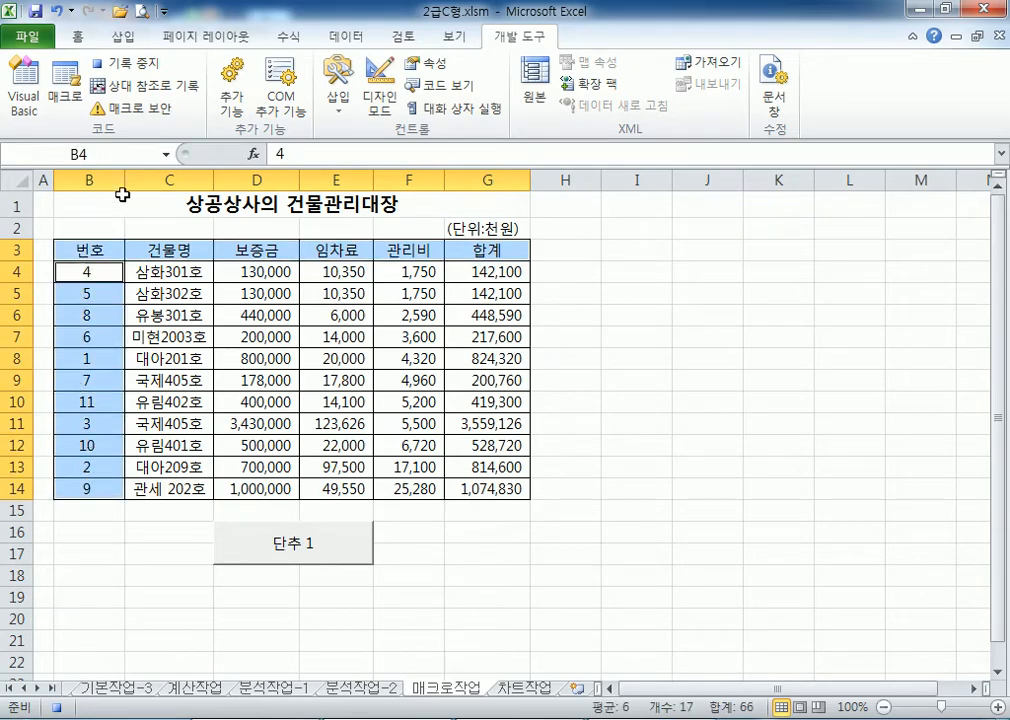
pyautogui.click(79, 37)
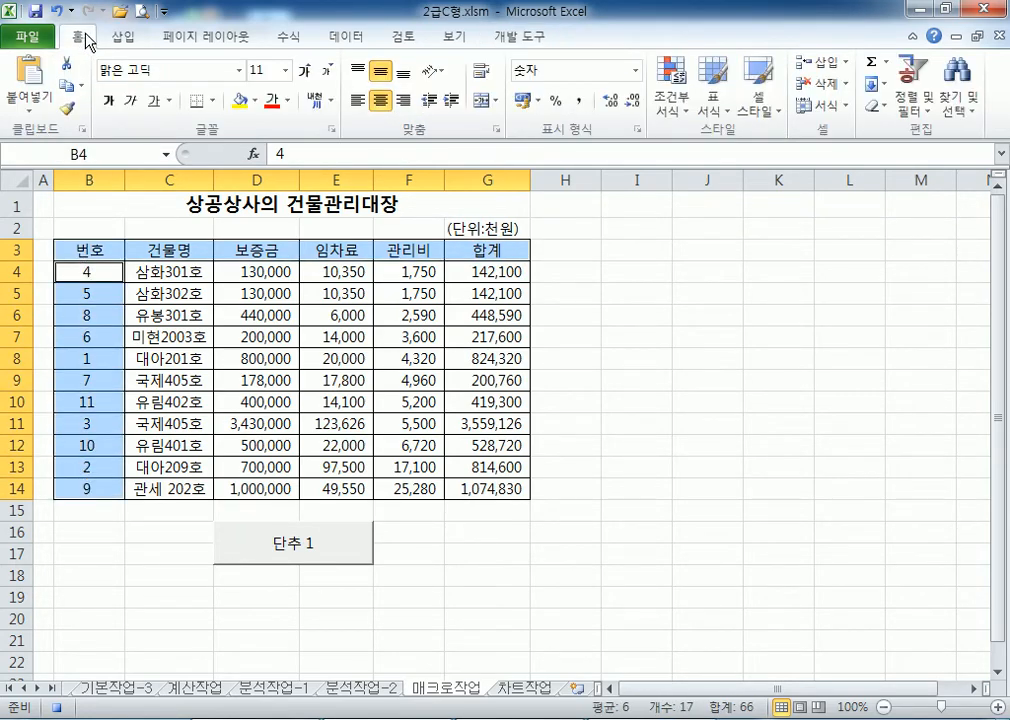
pyautogui.click(290, 101)
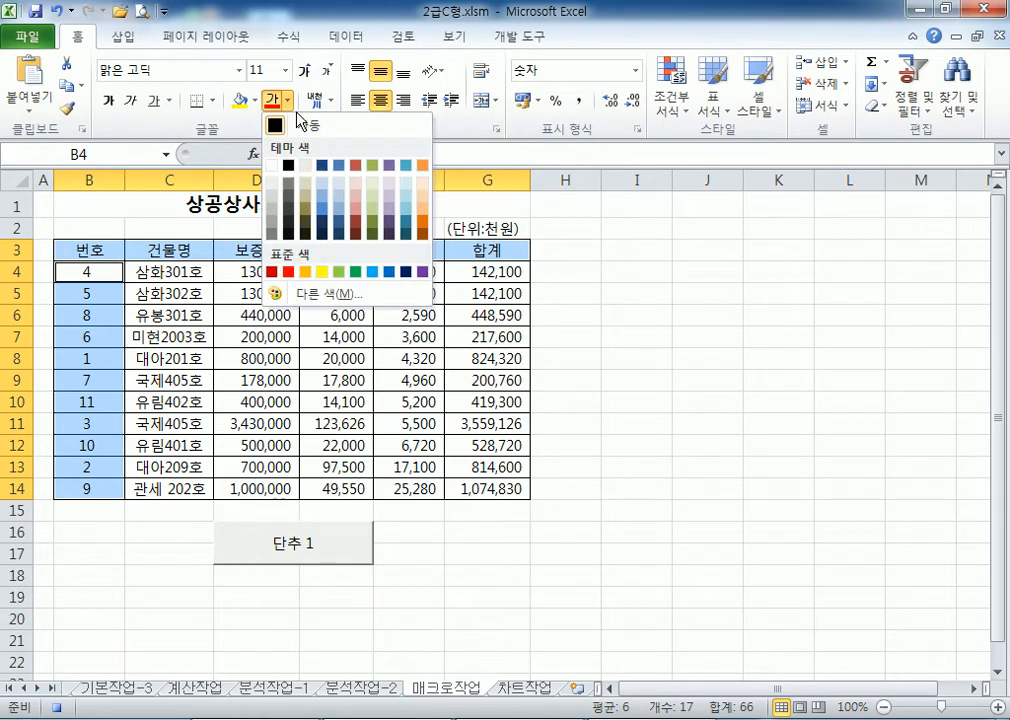
pyautogui.click(390, 273)
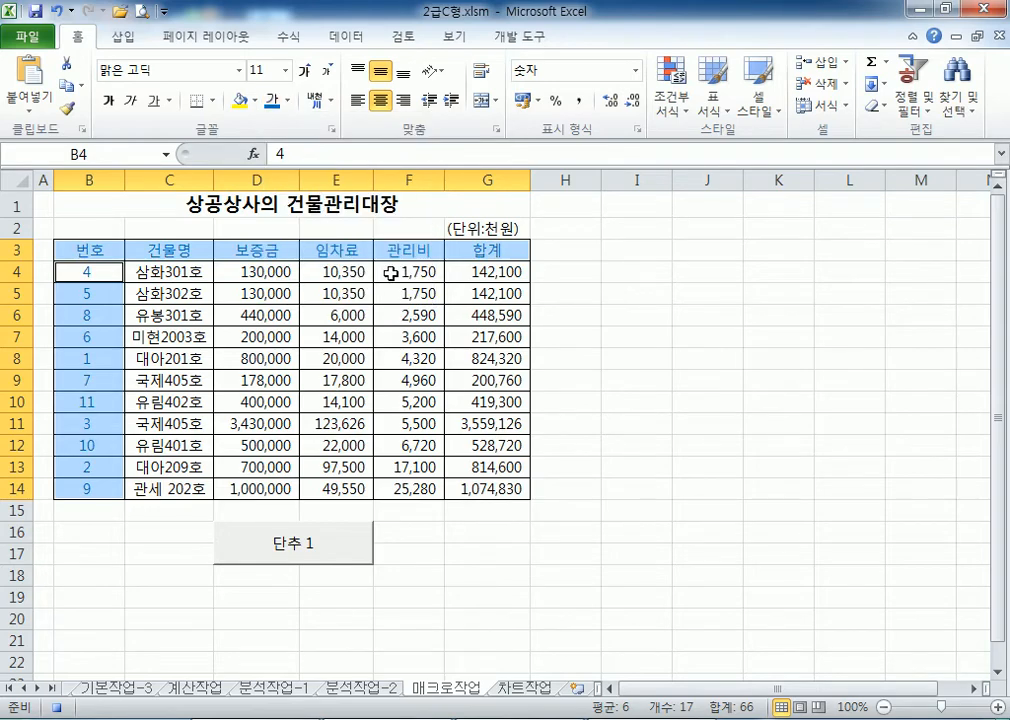
# Fill the selected header and number cells with standard orange, then return to cell A1 and stop recording the macro
pyautogui.click(258, 101)
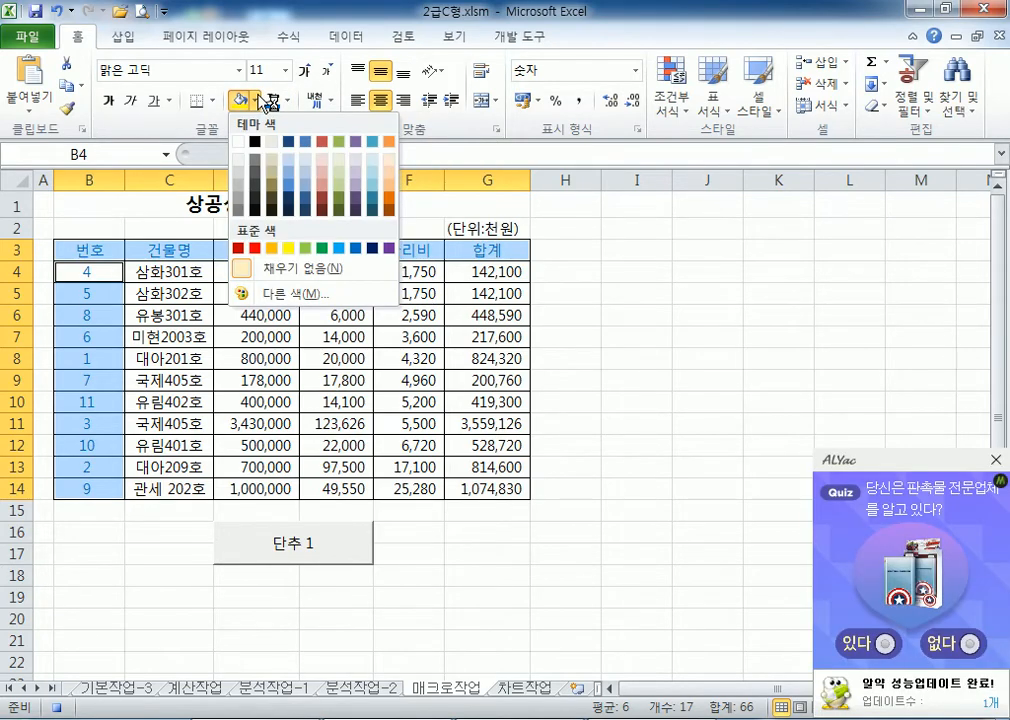
pyautogui.click(274, 248)
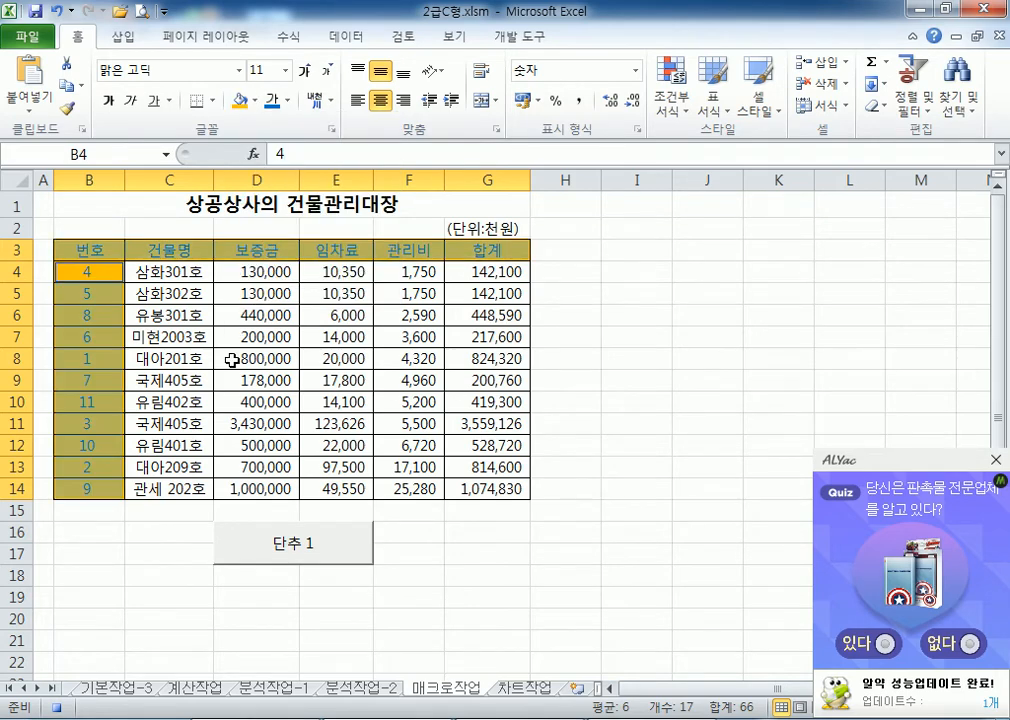
pyautogui.click(42, 205)
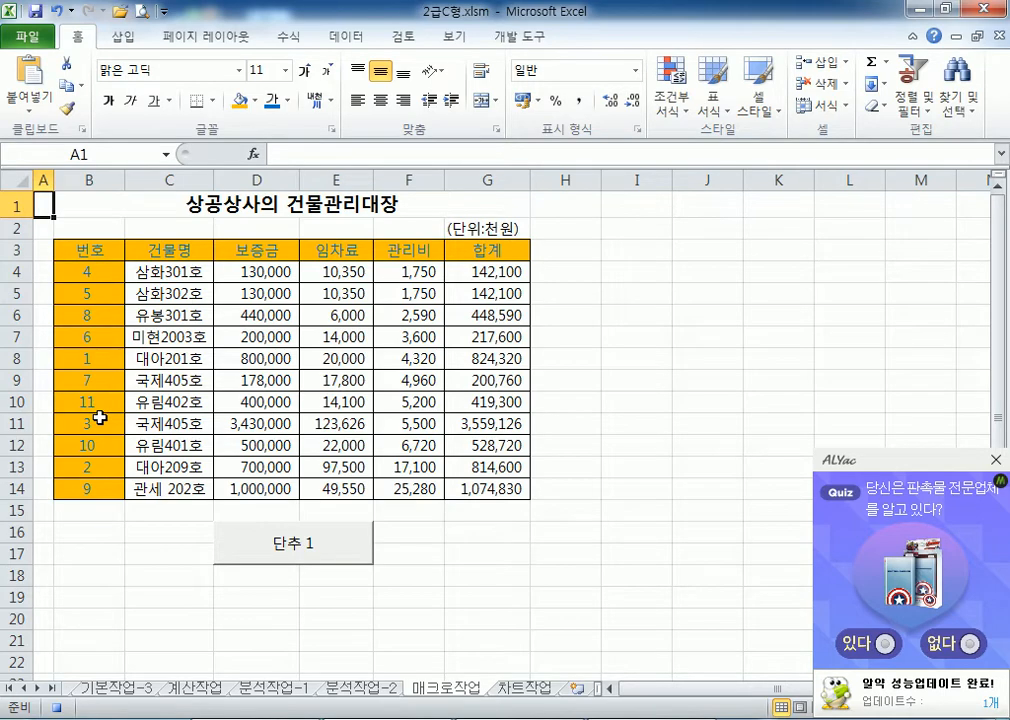
pyautogui.click(526, 37)
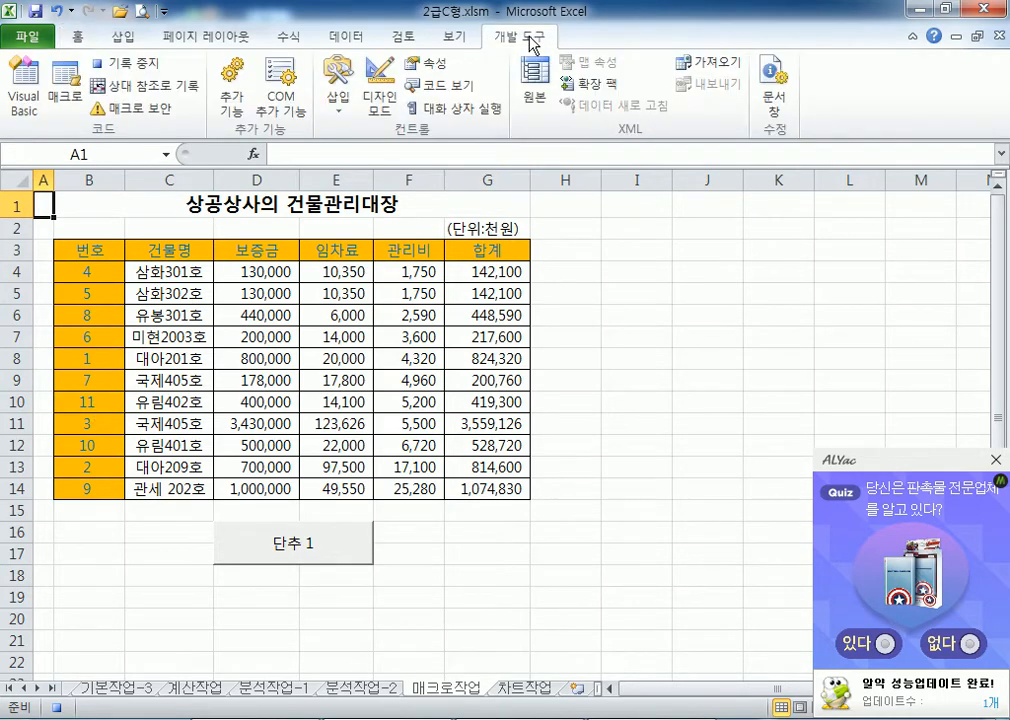
pyautogui.click(146, 68)
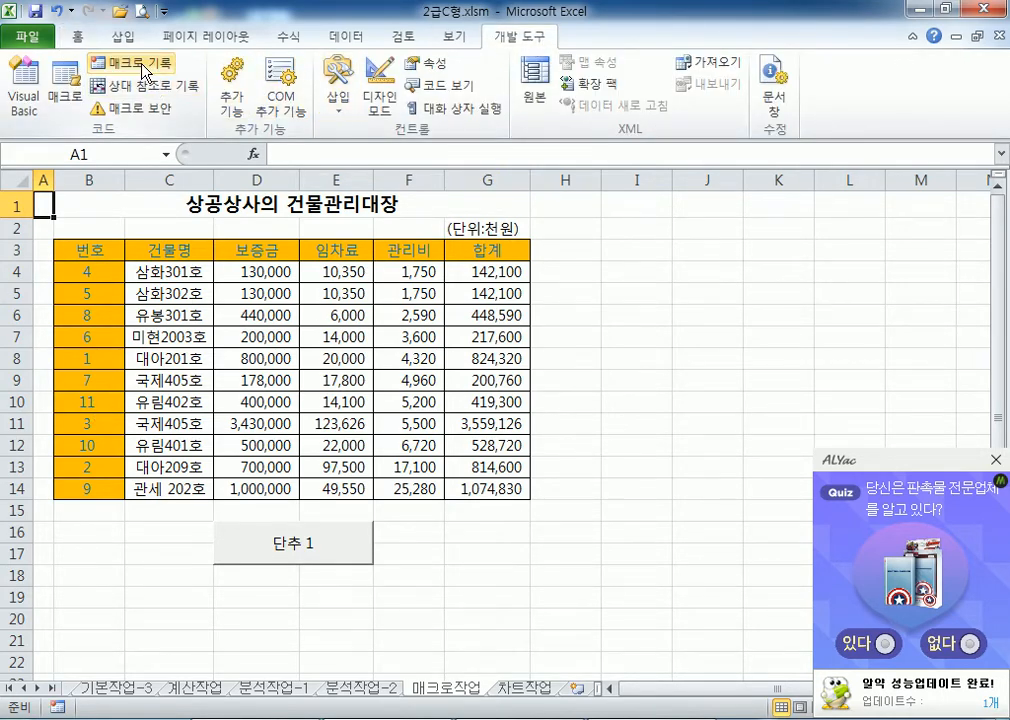
# Change the label on the macro button below the table to 서식
pyautogui.scroll(-1, 645, 410)
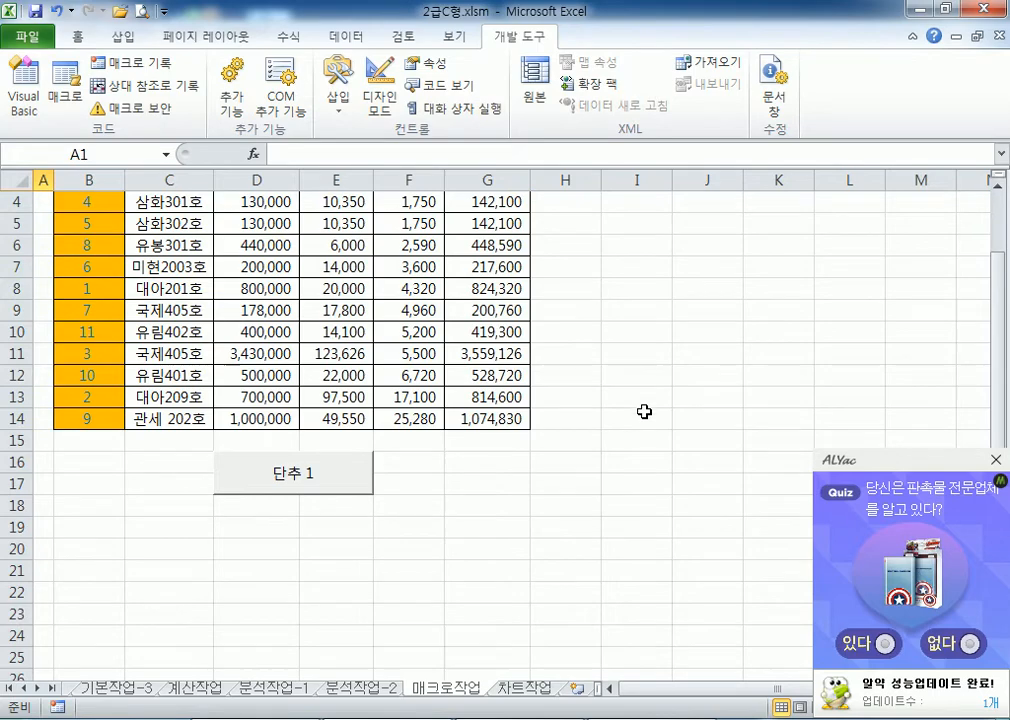
pyautogui.rightClick(343, 497)
pyautogui.press('Escape')
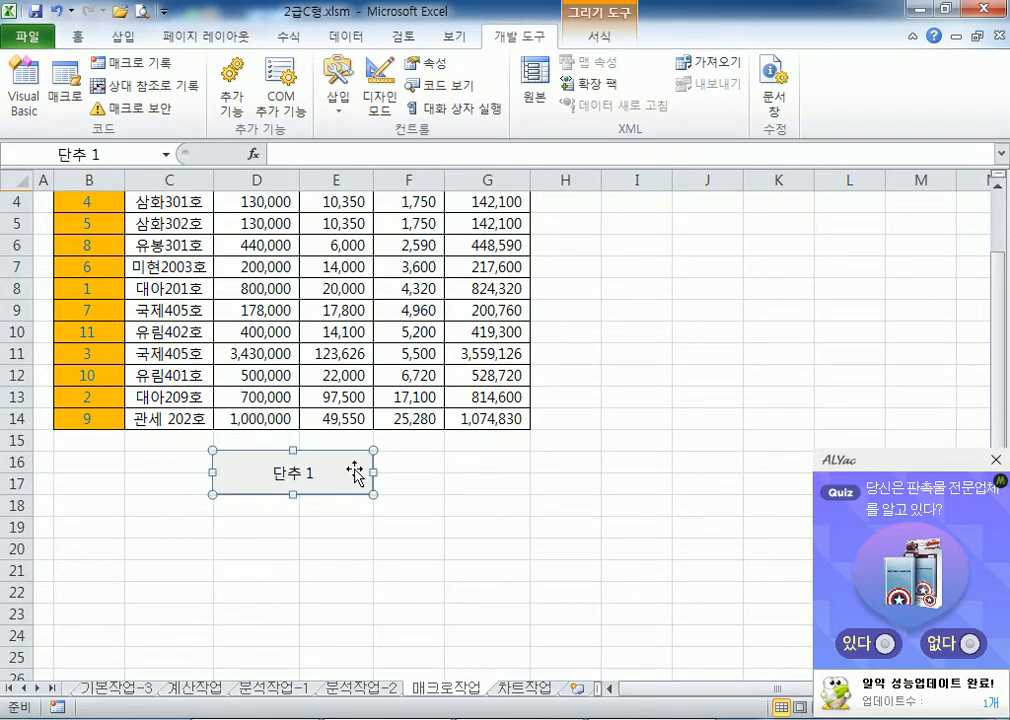
pyautogui.write('서식')
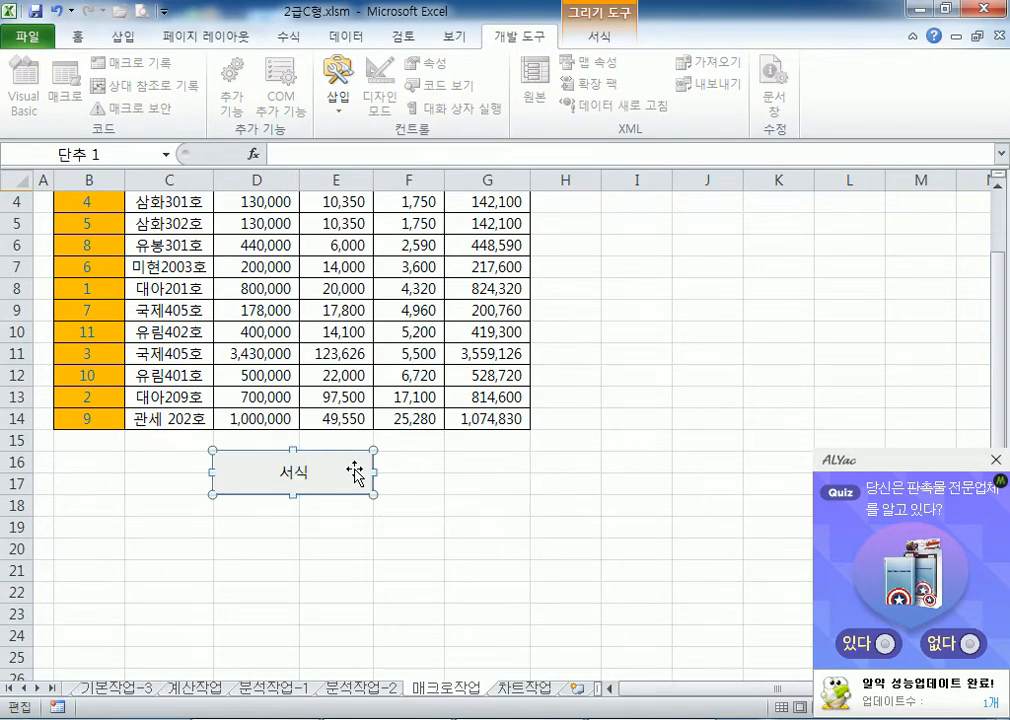
pyautogui.press('Escape')
pyautogui.click(491, 476)
pyautogui.scroll(1, 87, 429)
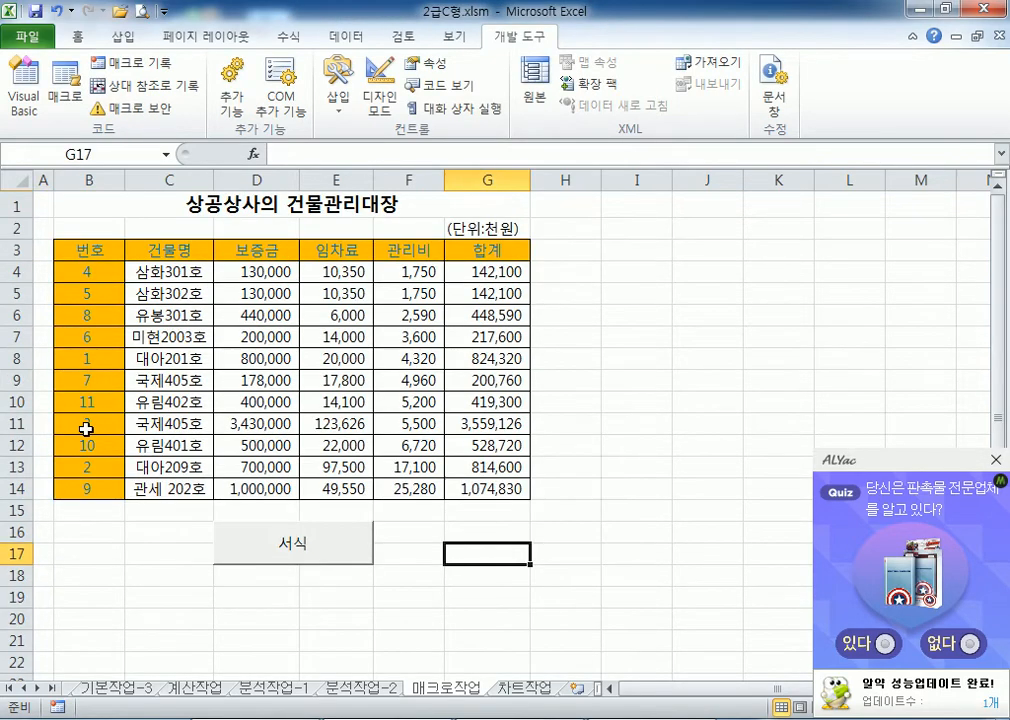
# Reset the whole sheet to no fill and automatic font colour, and test the 서식 macro with its button
pyautogui.moveTo(77, 253); pyautogui.dragTo(460, 255)
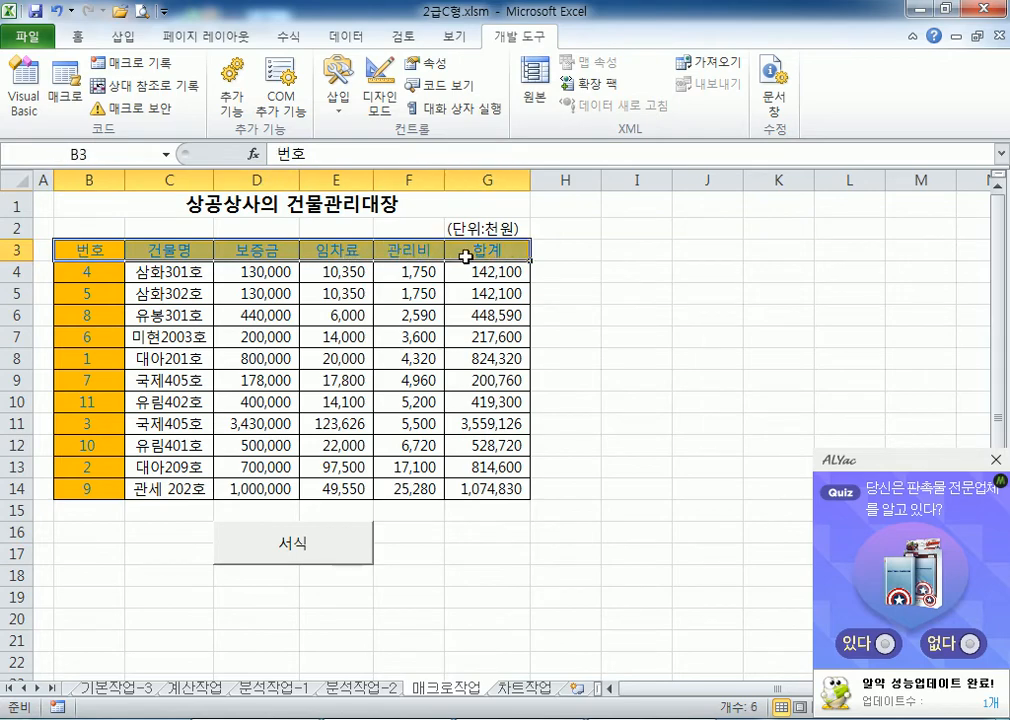
pyautogui.click(6, 184)
pyautogui.click(76, 37)
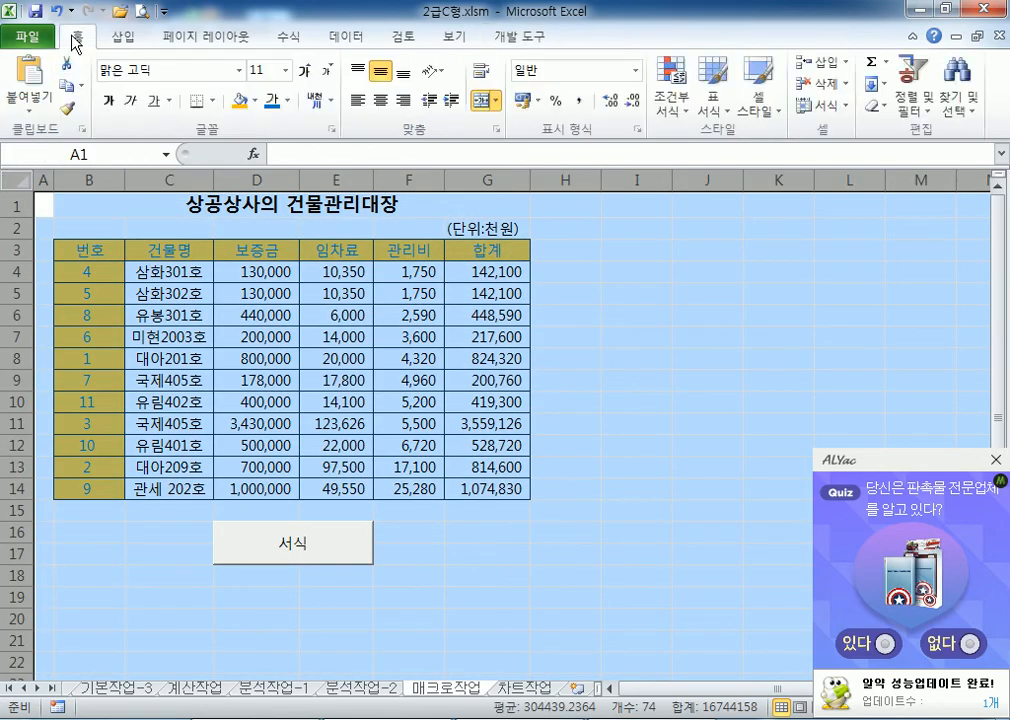
pyautogui.click(257, 102)
pyautogui.click(265, 261)
pyautogui.click(287, 103)
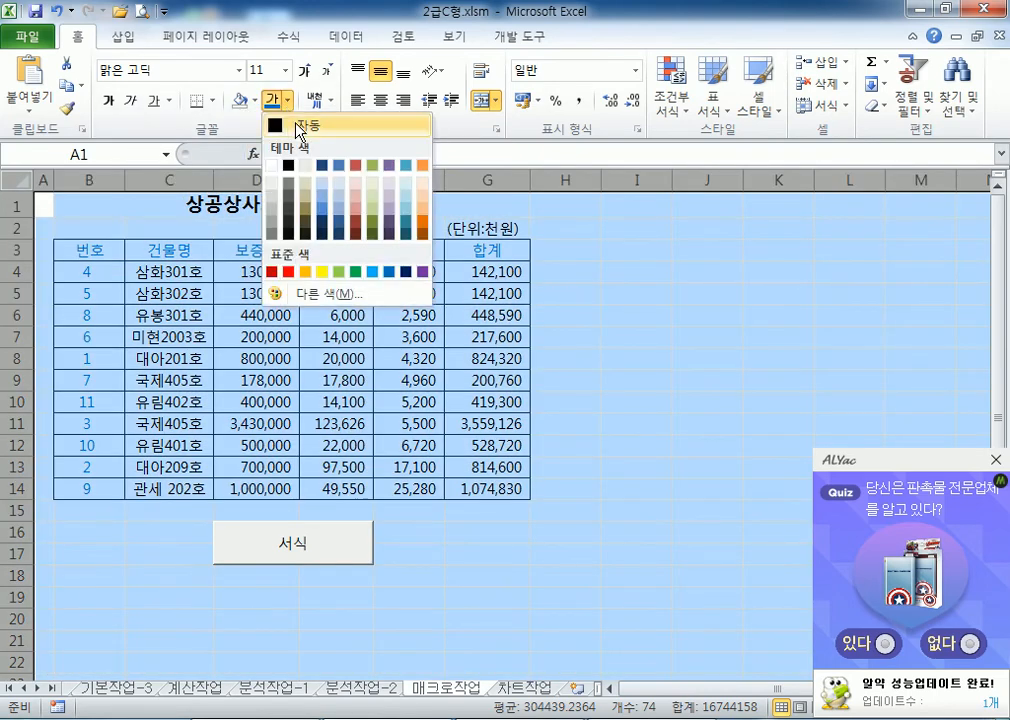
pyautogui.click(297, 126)
pyautogui.click(495, 553)
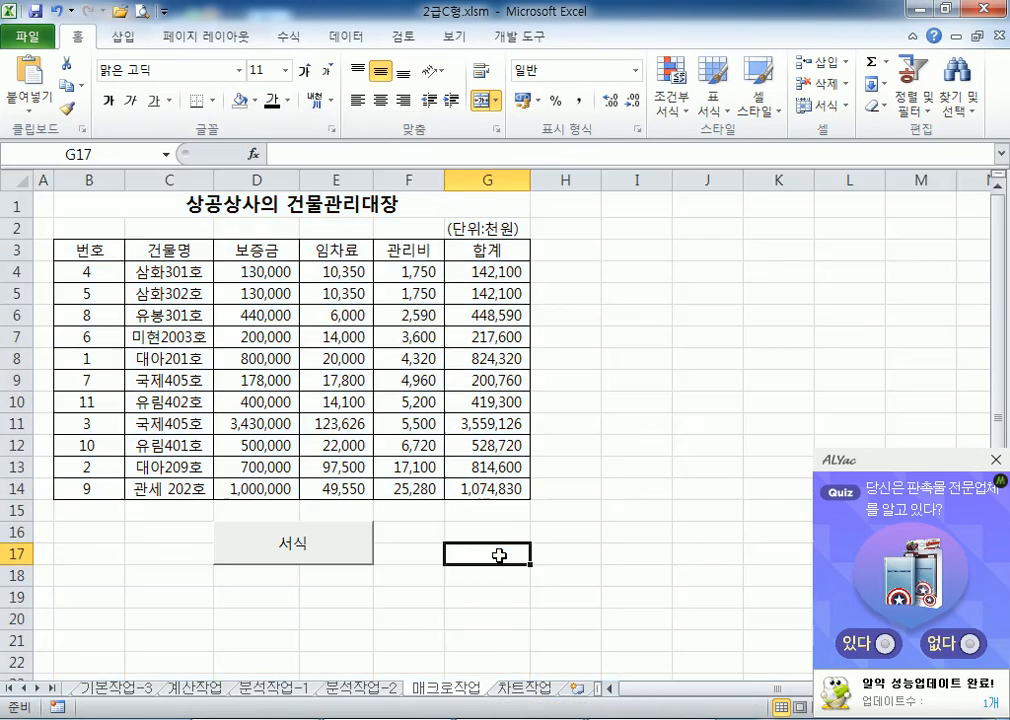
pyautogui.click(344, 560)
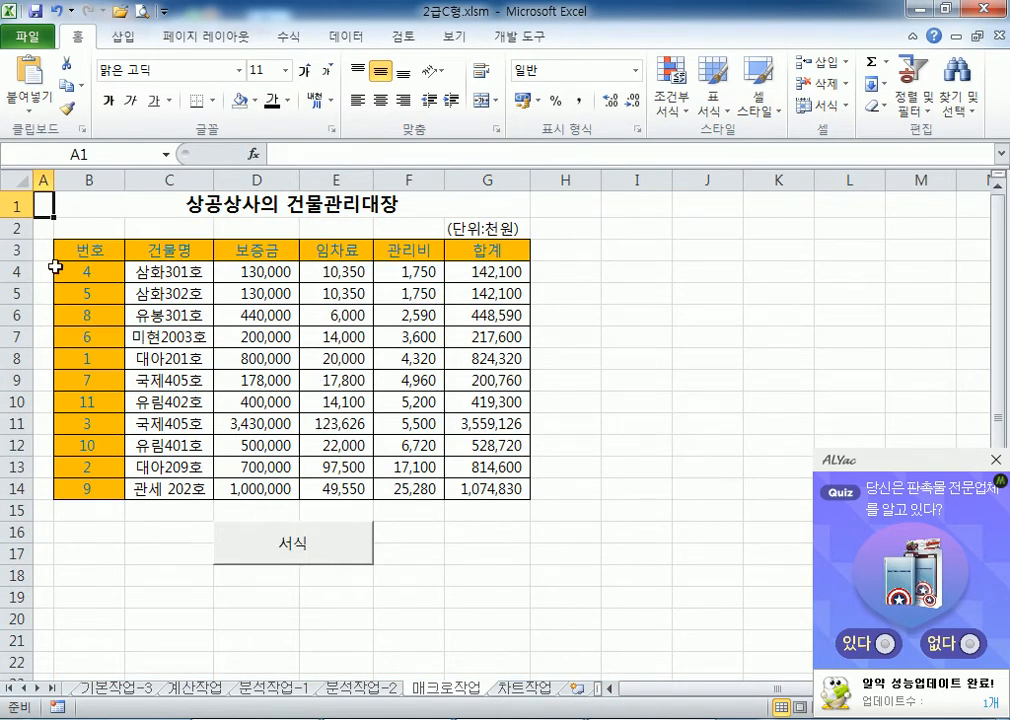
# Clear the sheet's fill and font colours once more and rerun the 서식 macro from its button
pyautogui.click(15, 181)
pyautogui.click(242, 102)
pyautogui.click(272, 102)
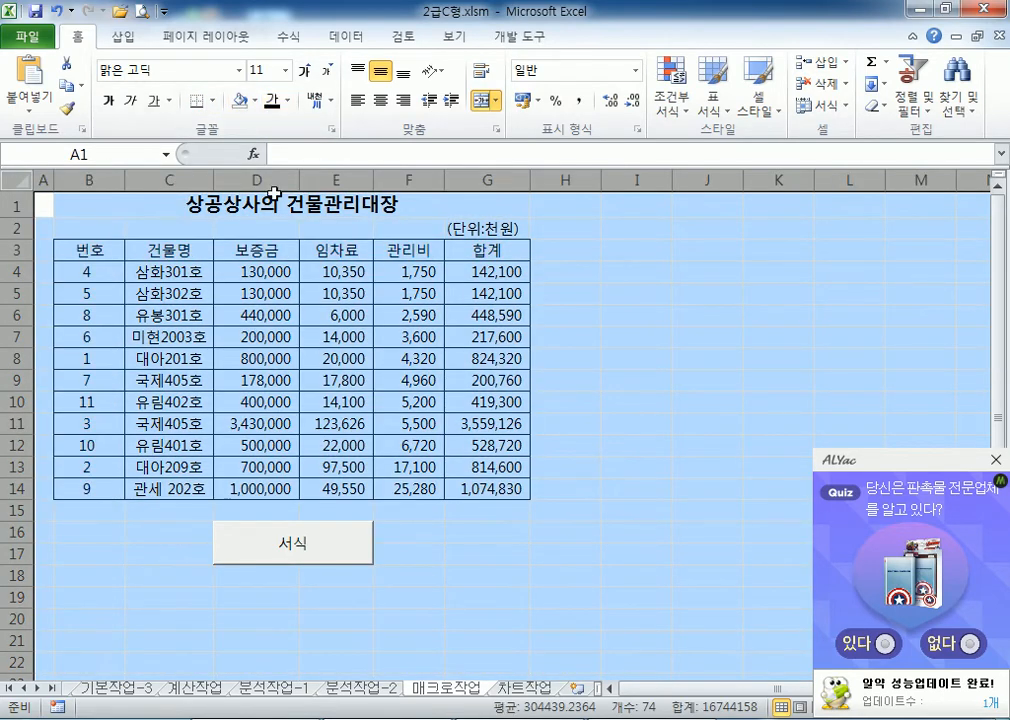
pyautogui.click(257, 380)
pyautogui.click(310, 543)
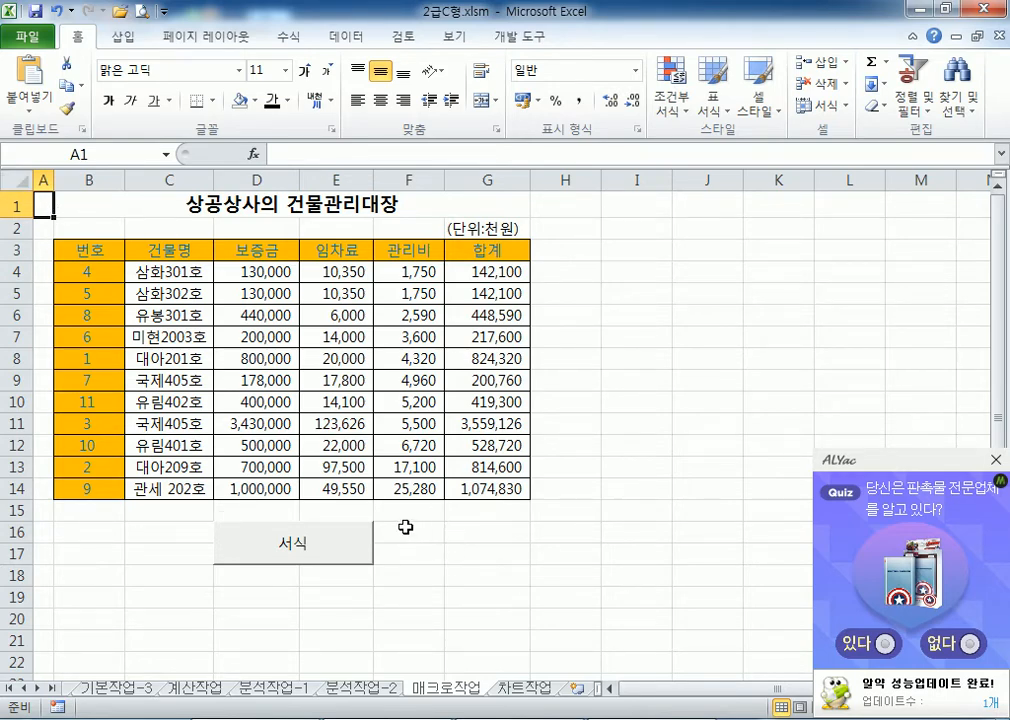
# Draw an octagon shape over cells F16:G17 beside the 서식 button and label it 정렬
pyautogui.moveTo(405, 527); pyautogui.dragTo(473, 553)
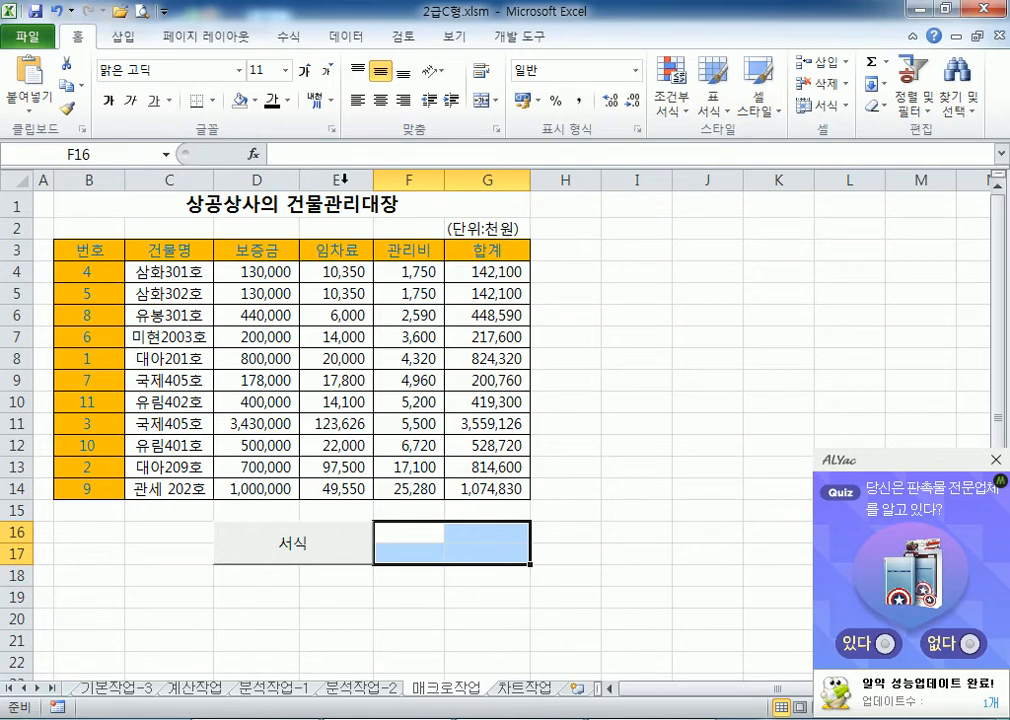
pyautogui.click(112, 42)
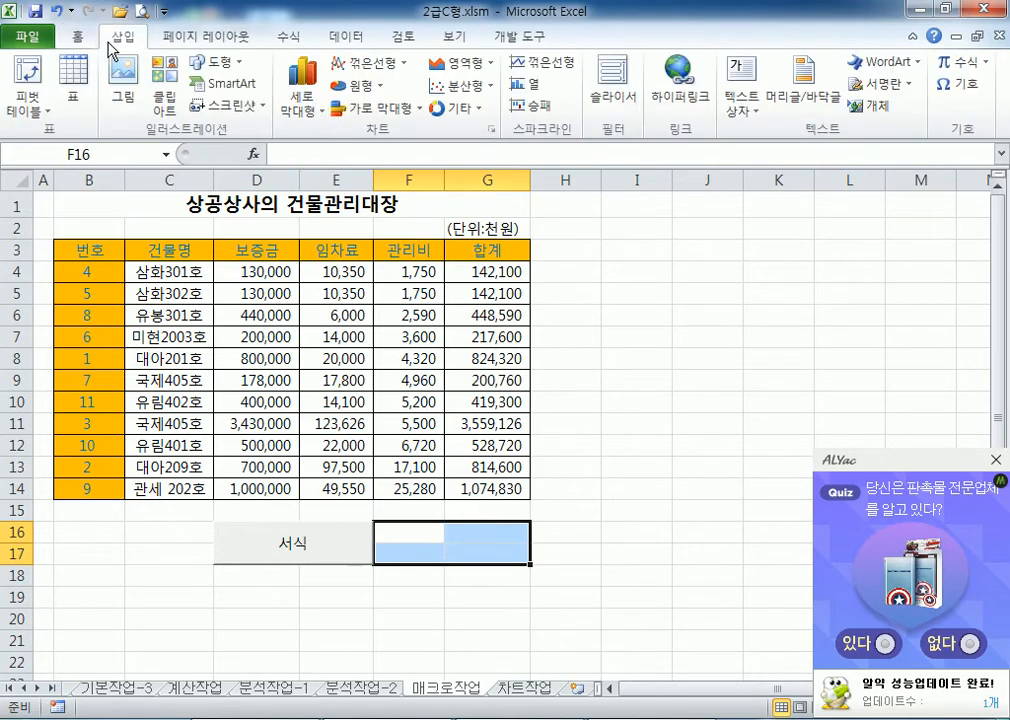
pyautogui.click(216, 62)
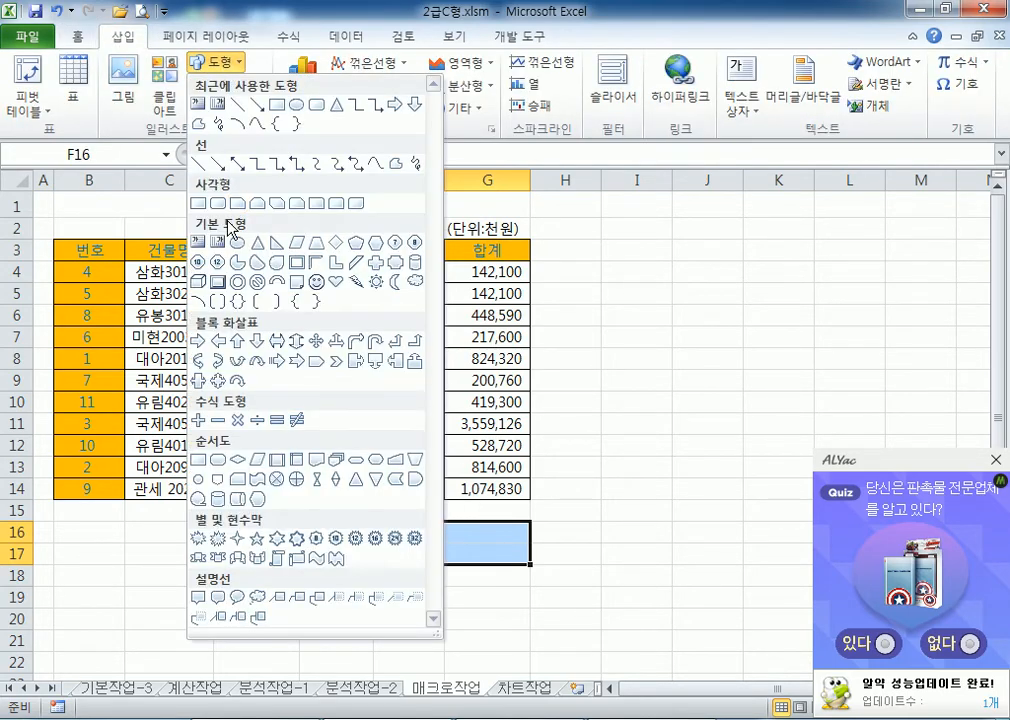
pyautogui.click(418, 253)
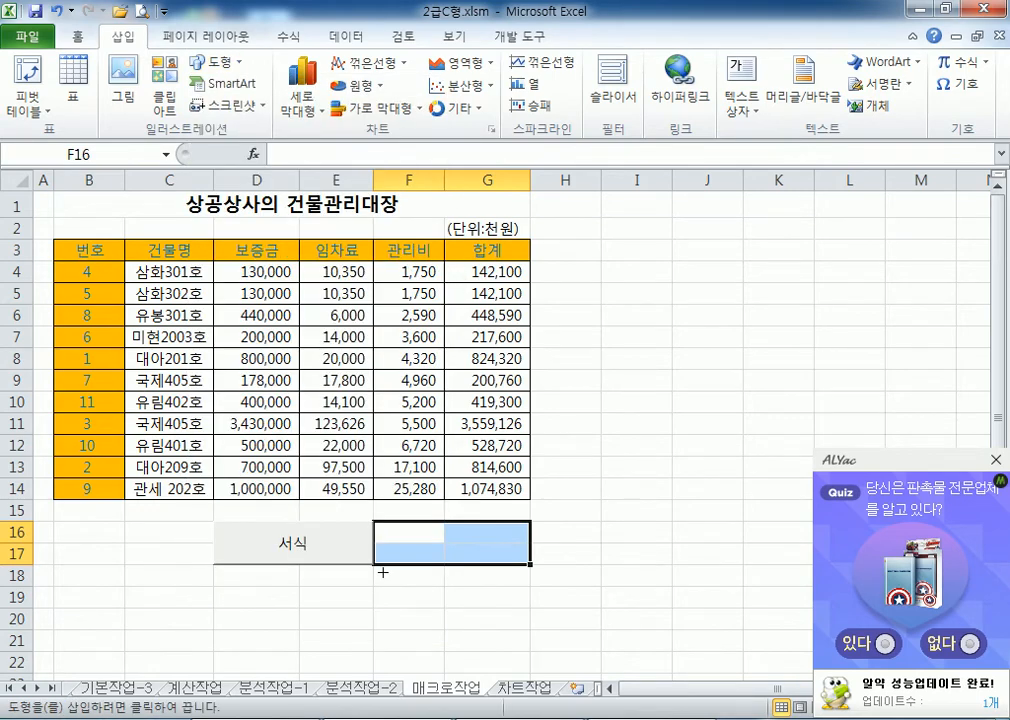
pyautogui.moveTo(374, 521); pyautogui.dragTo(528, 564)
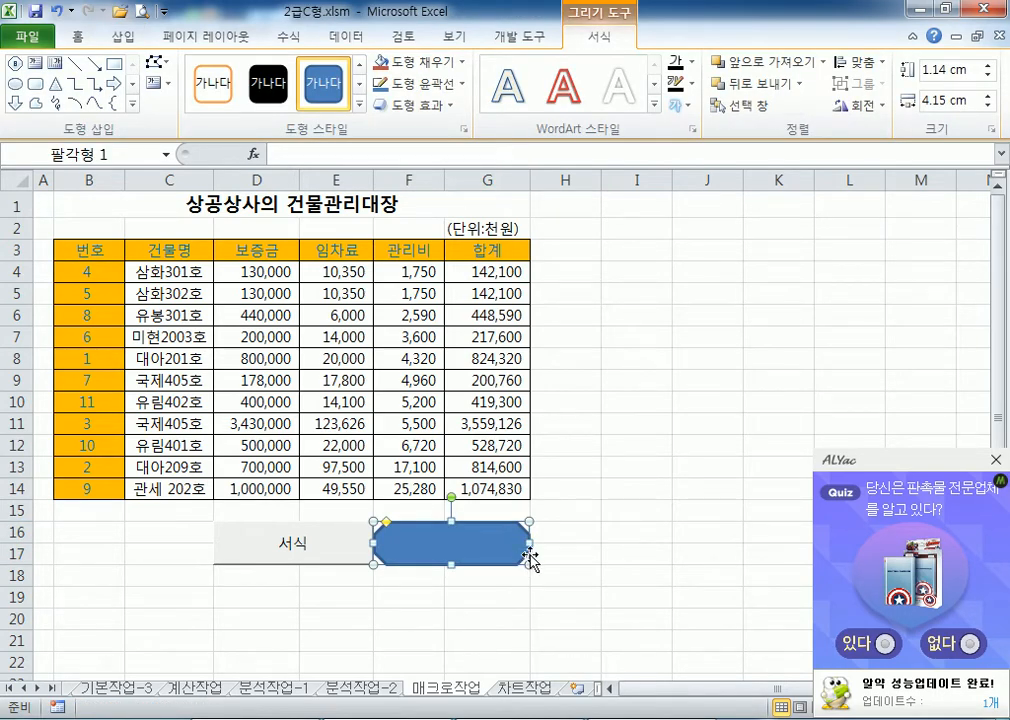
pyautogui.write('ㅈ')
pyautogui.write('렬')
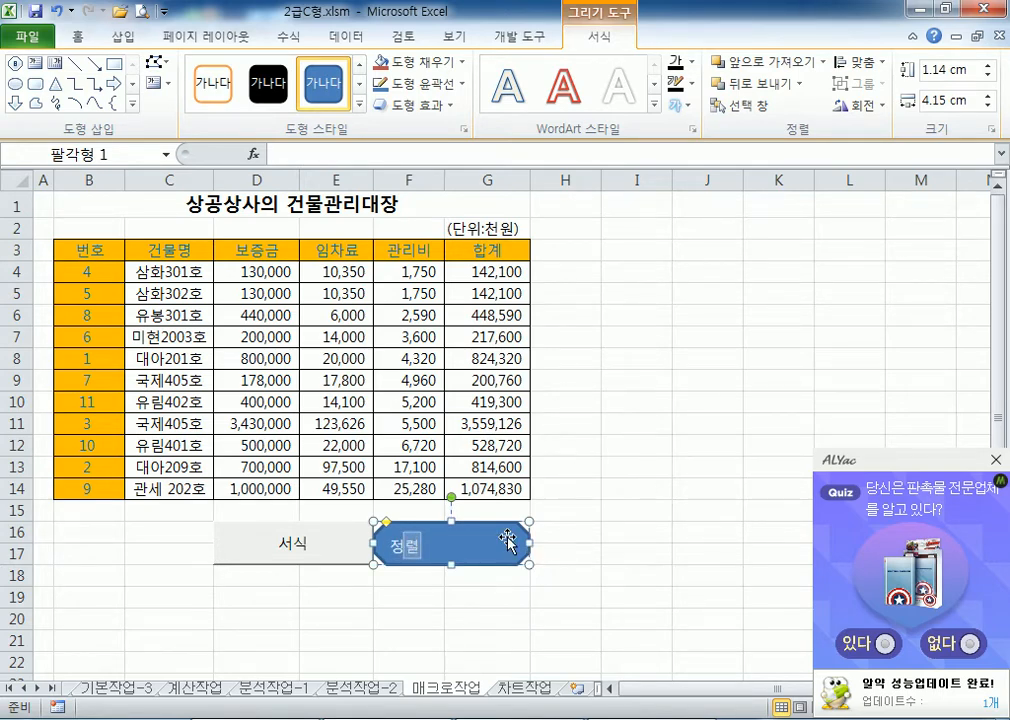
# Centre the 정렬 label both horizontally and vertically inside the octagon shape, and dismiss the advertisement pop-up
pyautogui.click(77, 37)
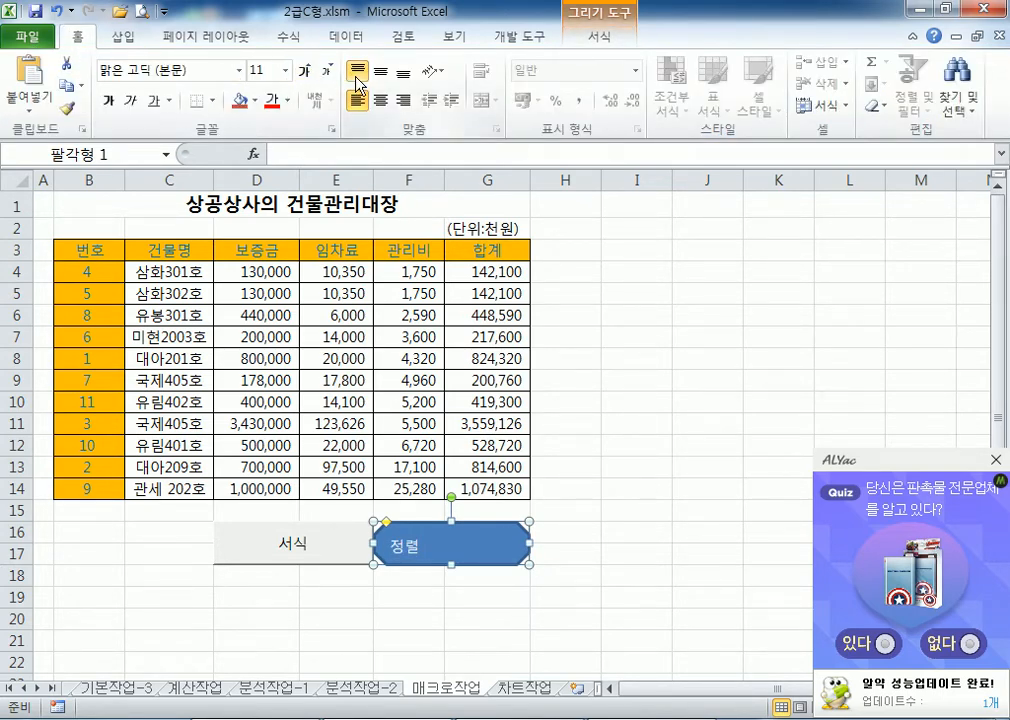
pyautogui.click(381, 99)
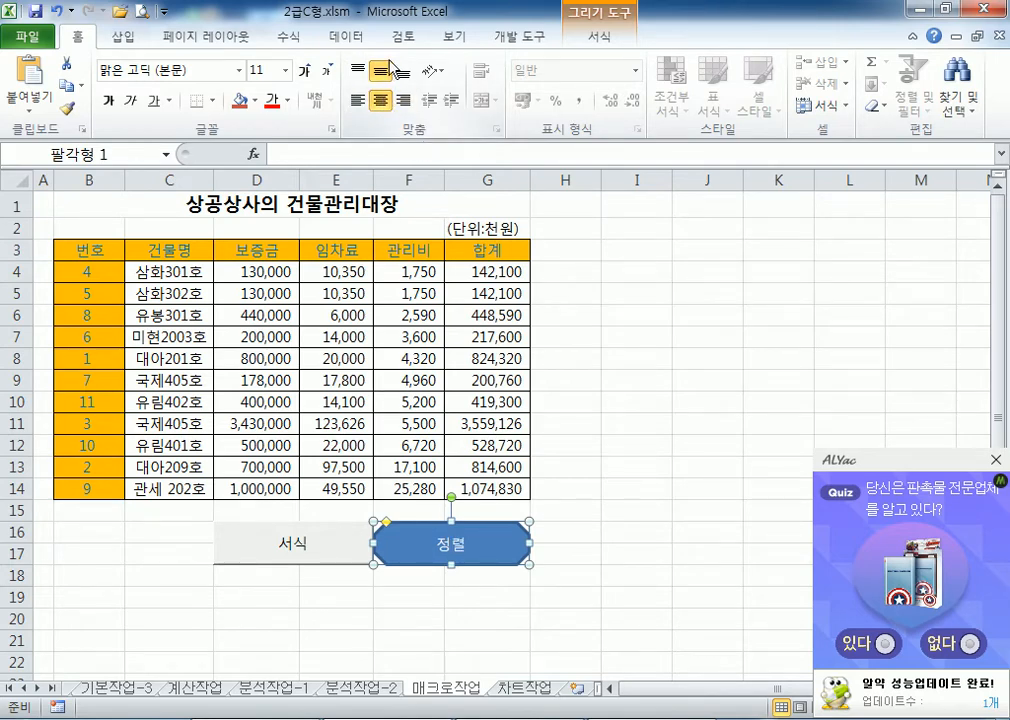
pyautogui.click(636, 489)
pyautogui.click(996, 460)
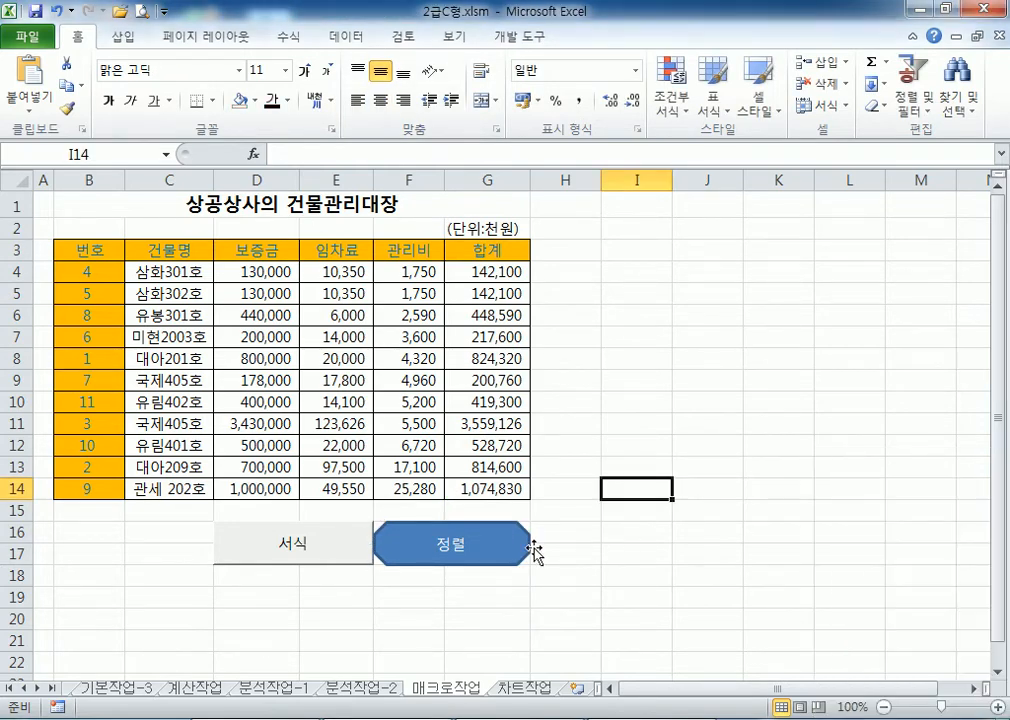
# Try to sort the building table in ascending order with only cell B4 selected, and dismiss the alert
pyautogui.click(455, 545)
pyautogui.click(89, 270)
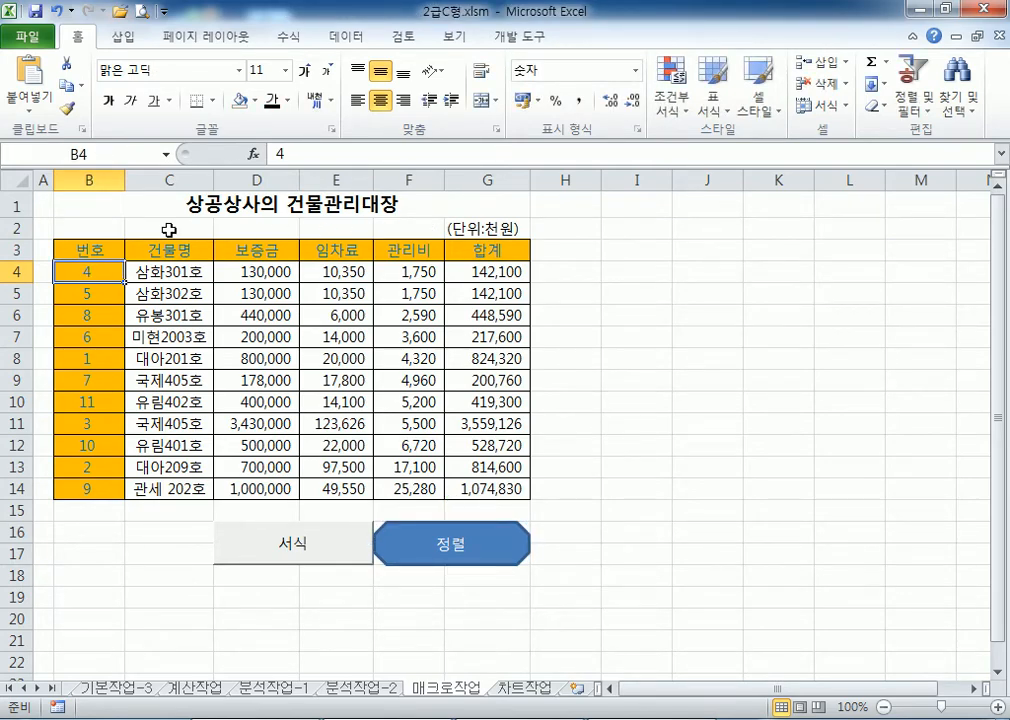
pyautogui.click(149, 201)
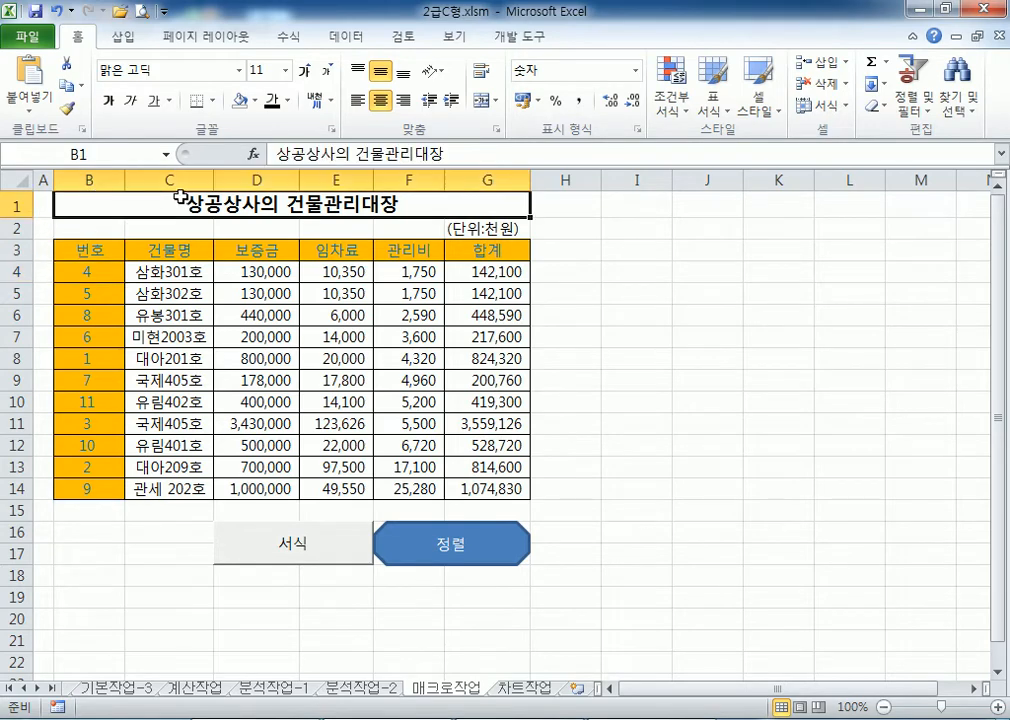
pyautogui.click(84, 232)
pyautogui.moveTo(88, 250); pyautogui.dragTo(502, 488)
pyautogui.click(462, 224)
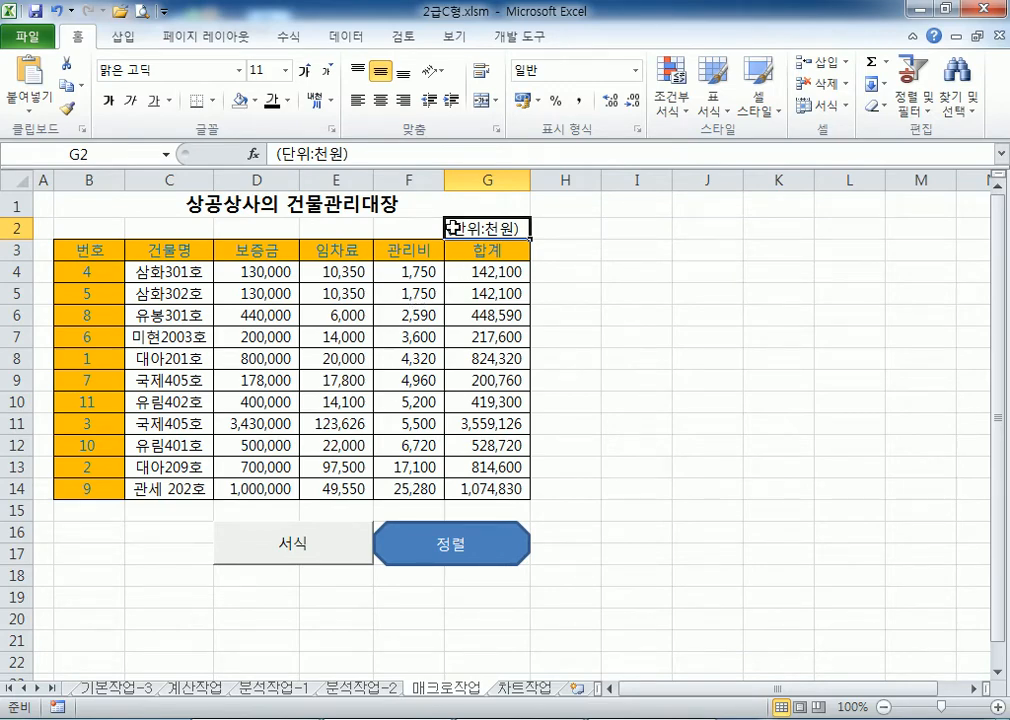
pyautogui.click(88, 272)
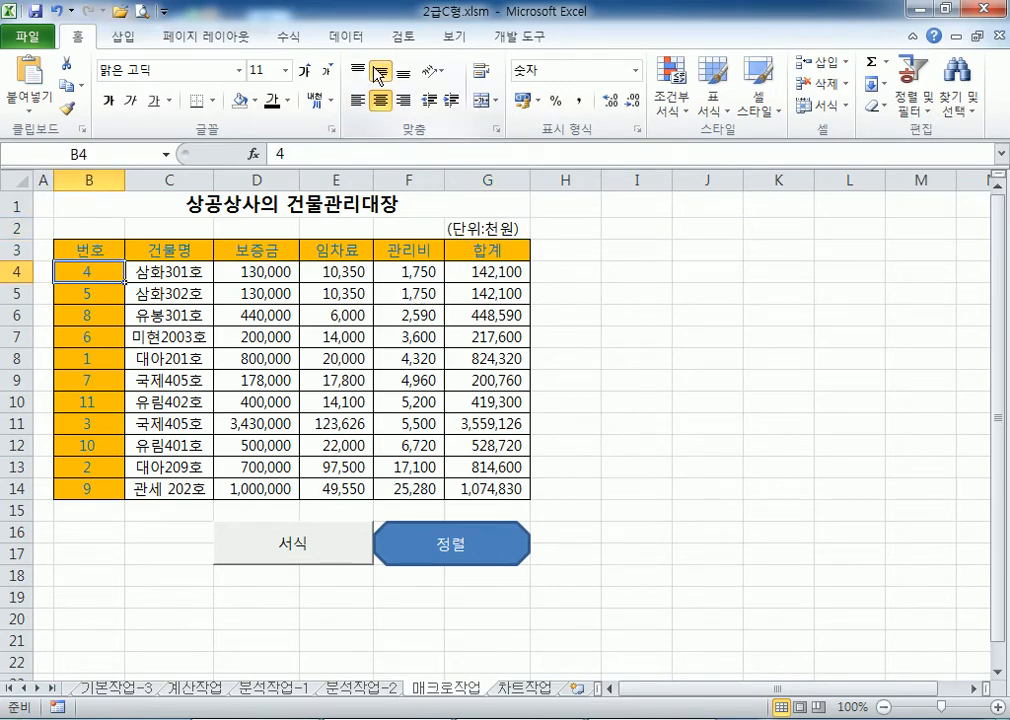
pyautogui.click(346, 36)
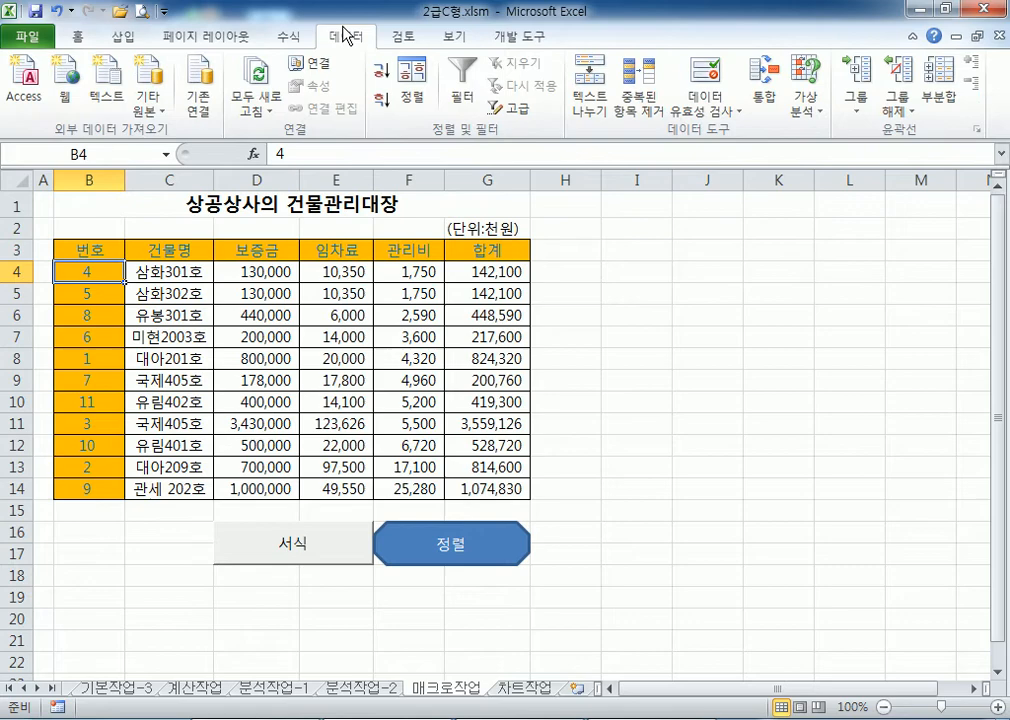
pyautogui.click(384, 72)
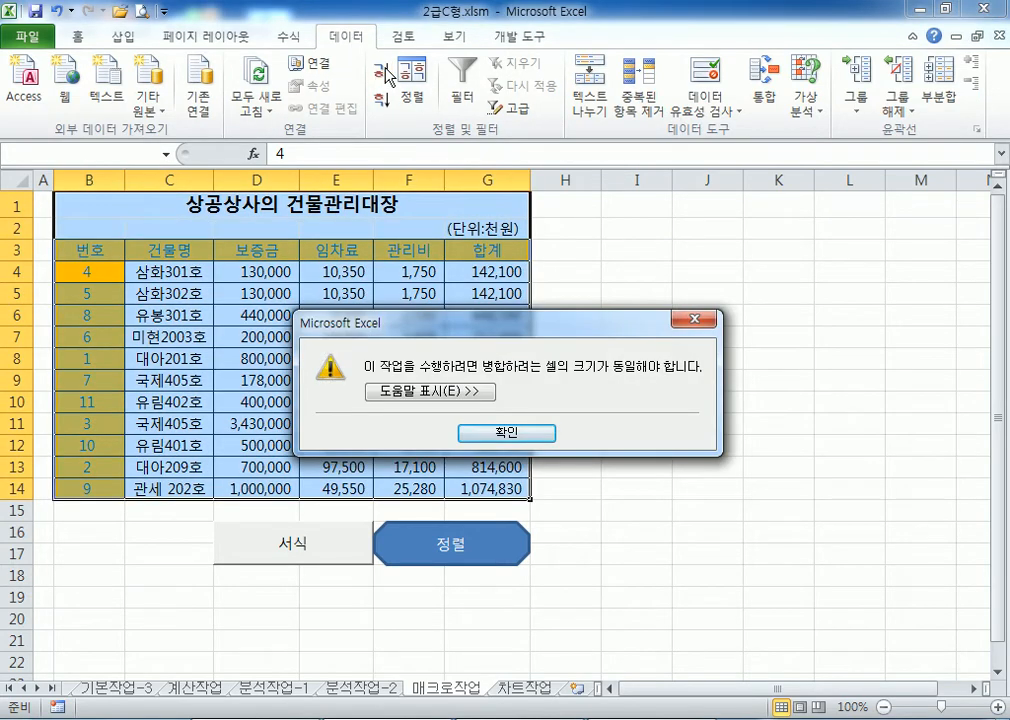
pyautogui.click(510, 432)
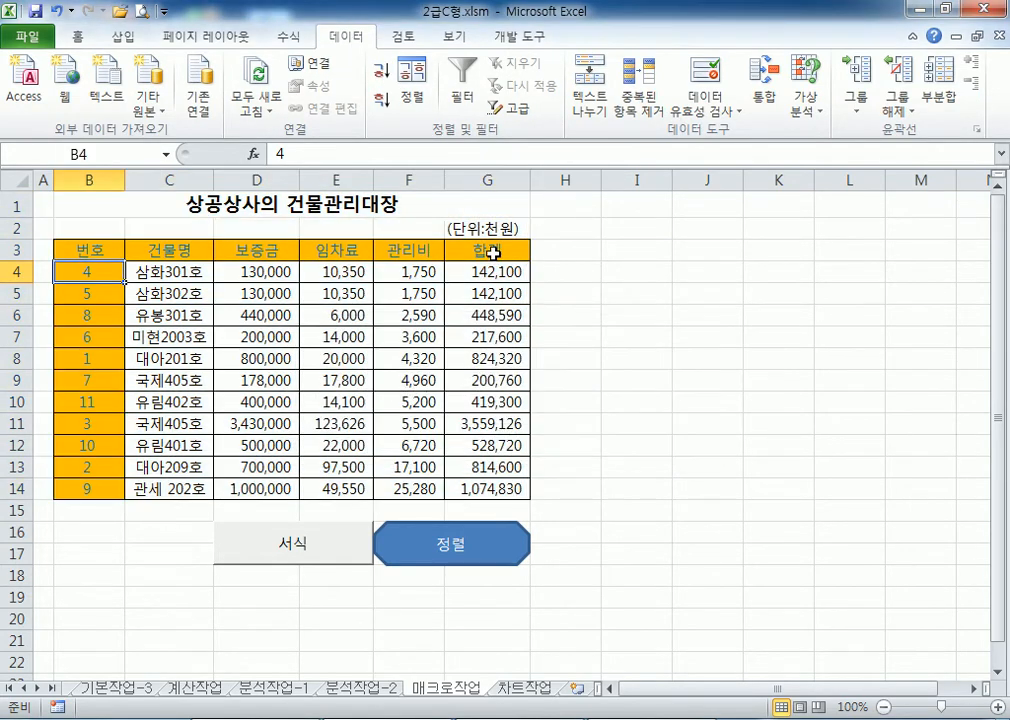
# Sort the range B3:G14 by 번호 values in ascending order as a trial, and undo the sort
pyautogui.click(460, 231)
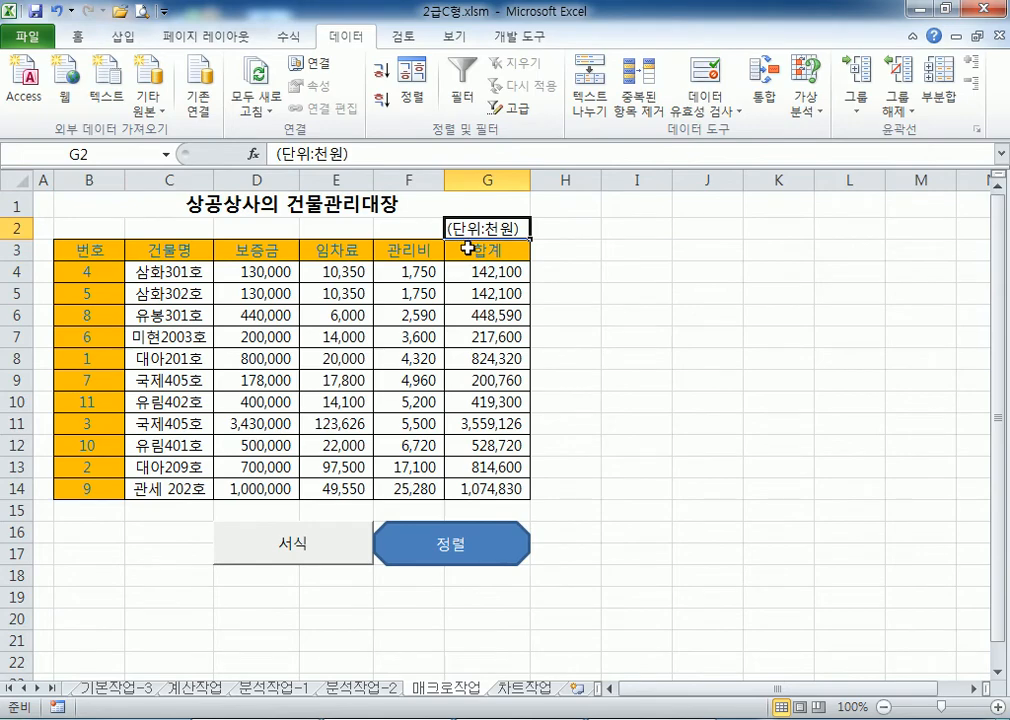
pyautogui.moveTo(92, 250); pyautogui.dragTo(476, 490)
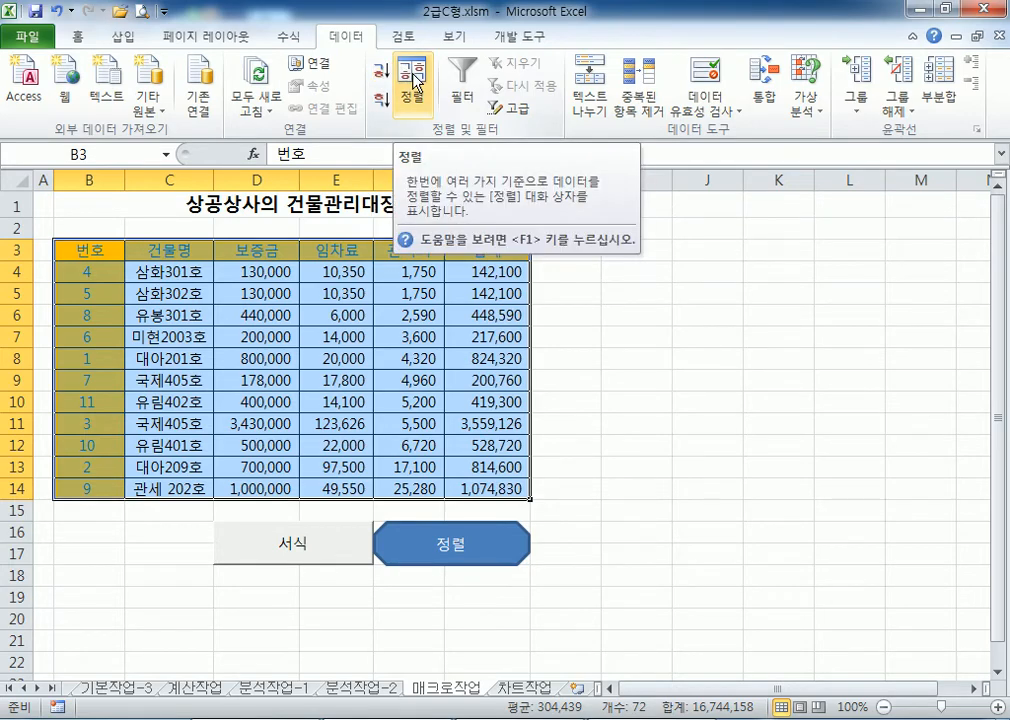
pyautogui.click(250, 338)
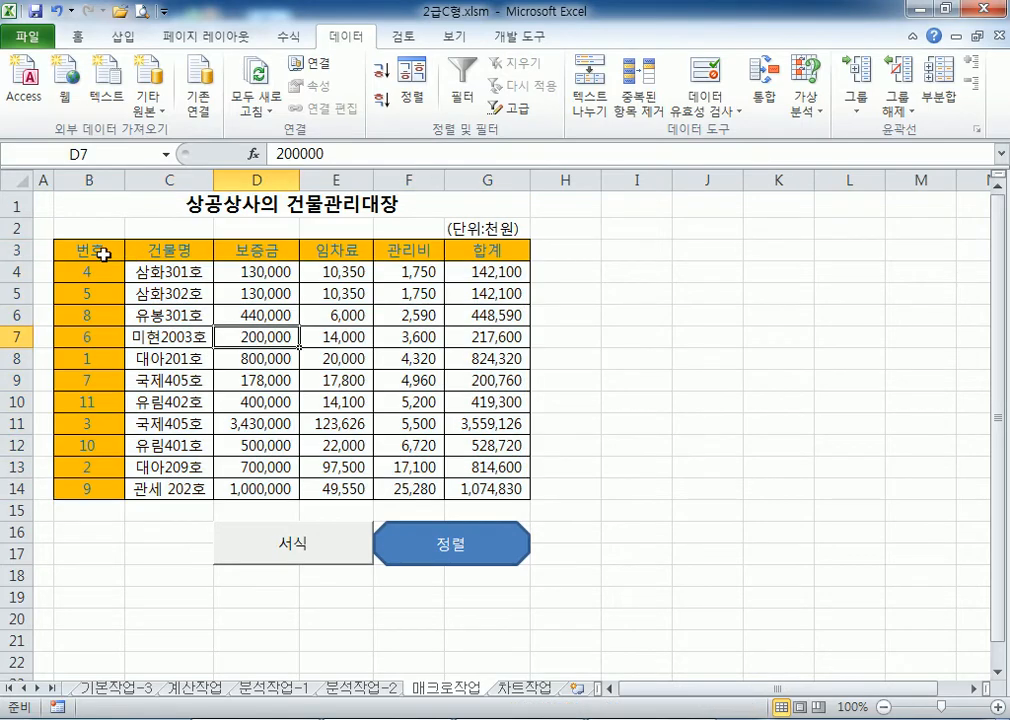
pyautogui.moveTo(89, 250); pyautogui.dragTo(493, 490)
pyautogui.click(412, 88)
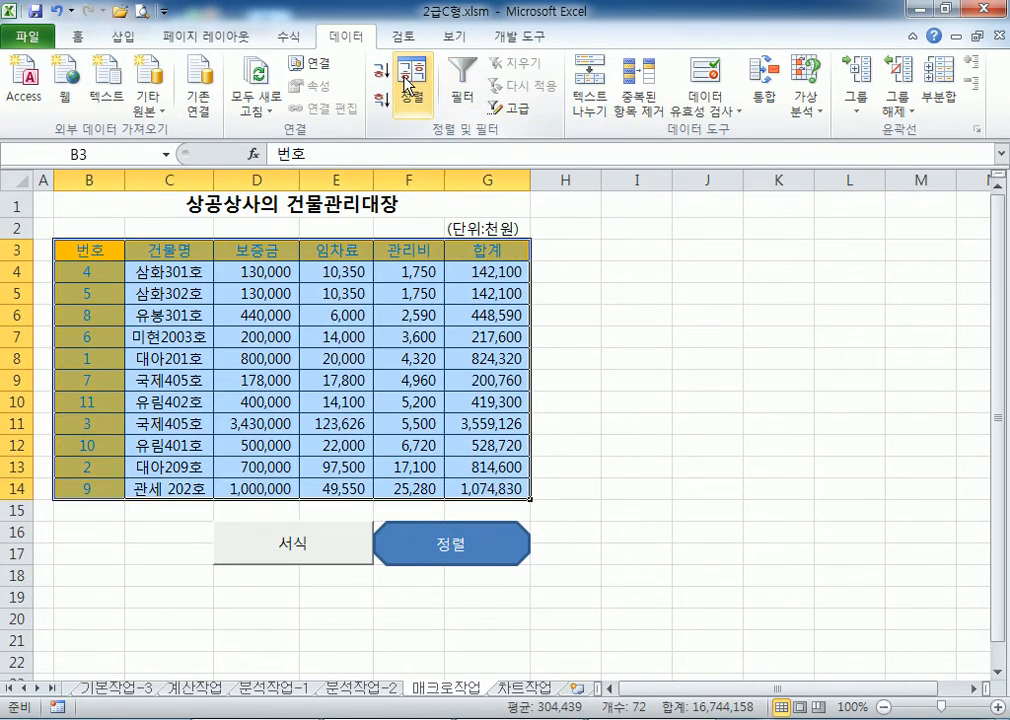
pyautogui.click(519, 289)
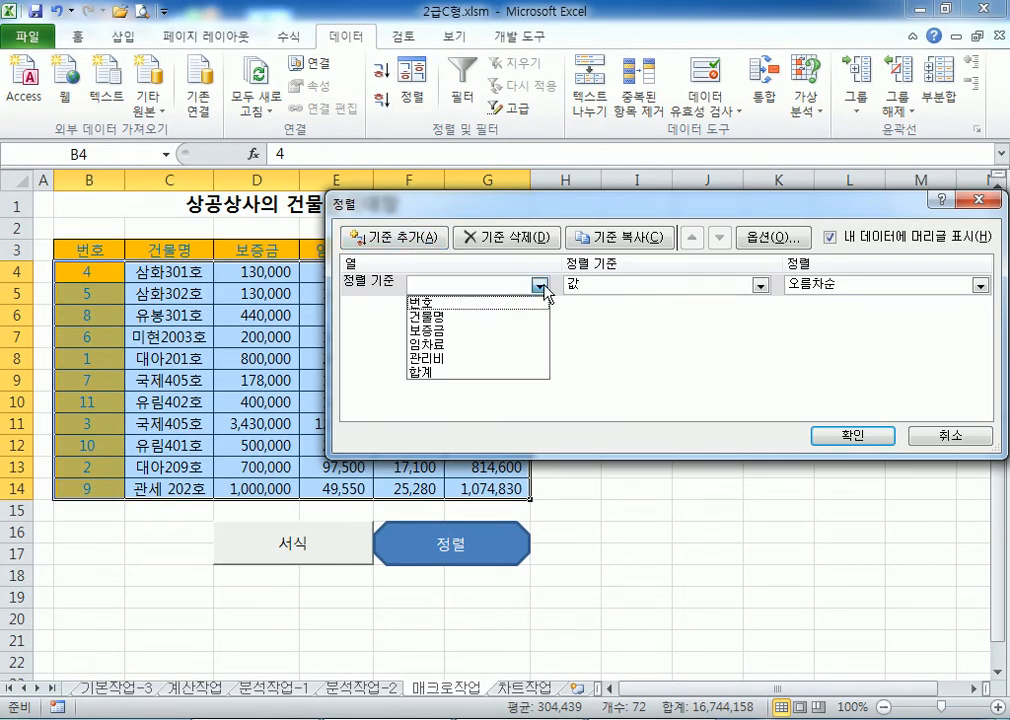
pyautogui.click(481, 299)
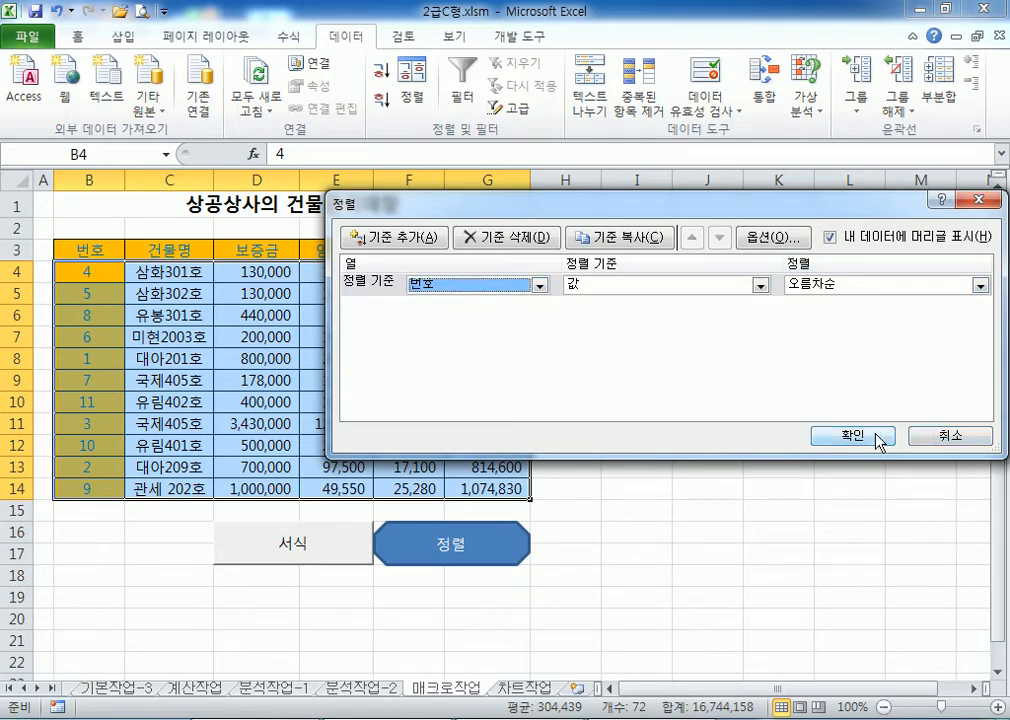
pyautogui.click(860, 287)
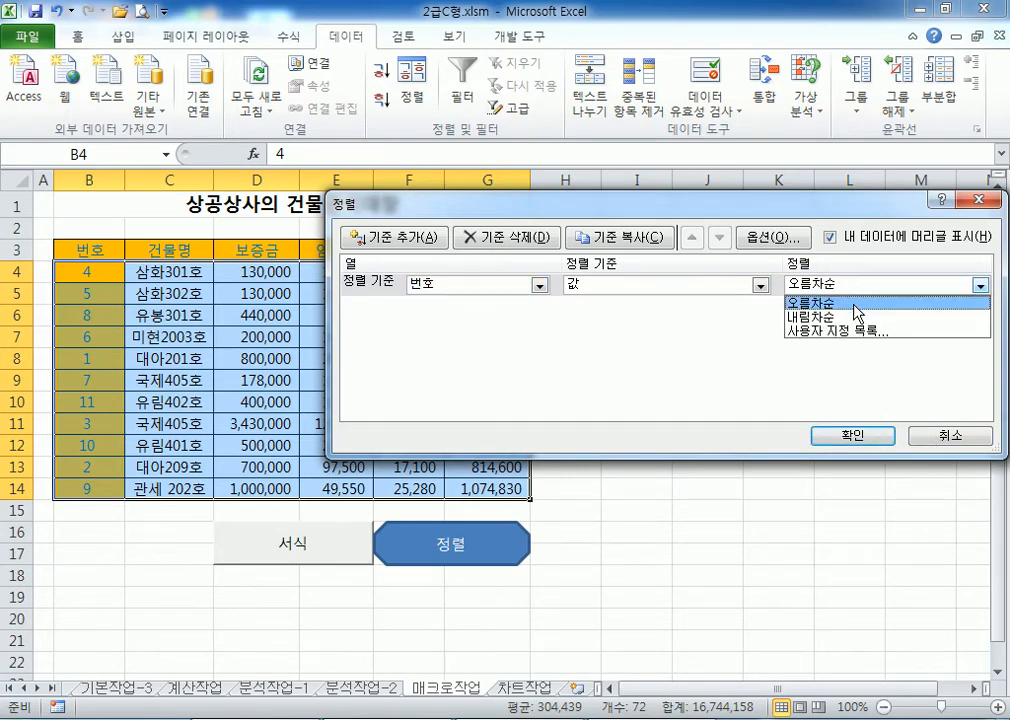
pyautogui.click(854, 304)
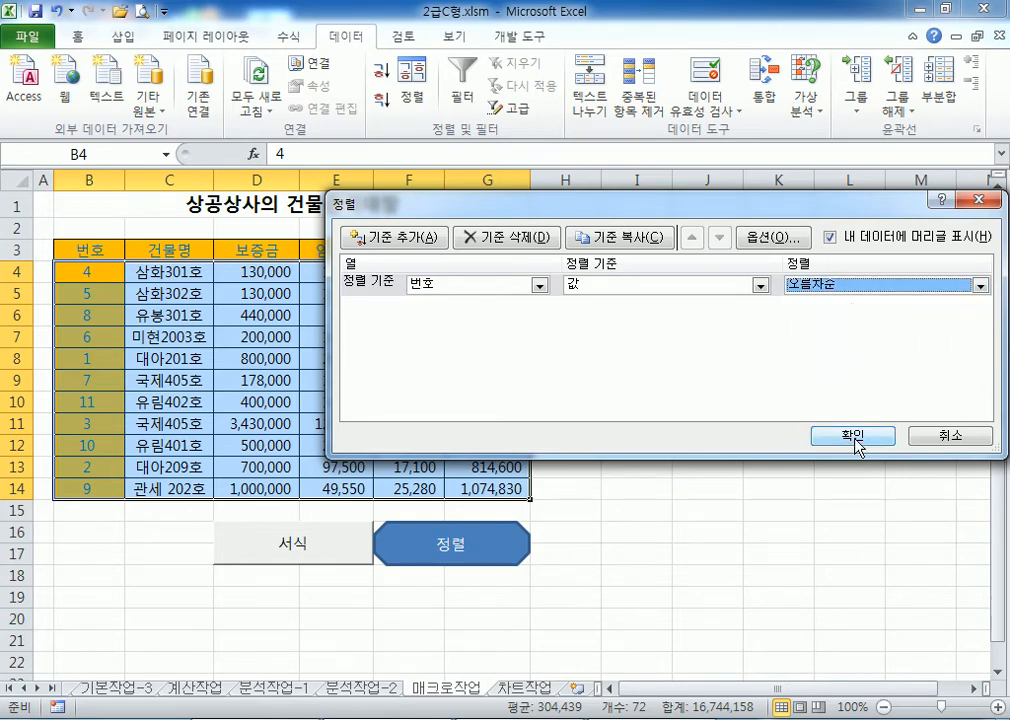
pyautogui.click(852, 436)
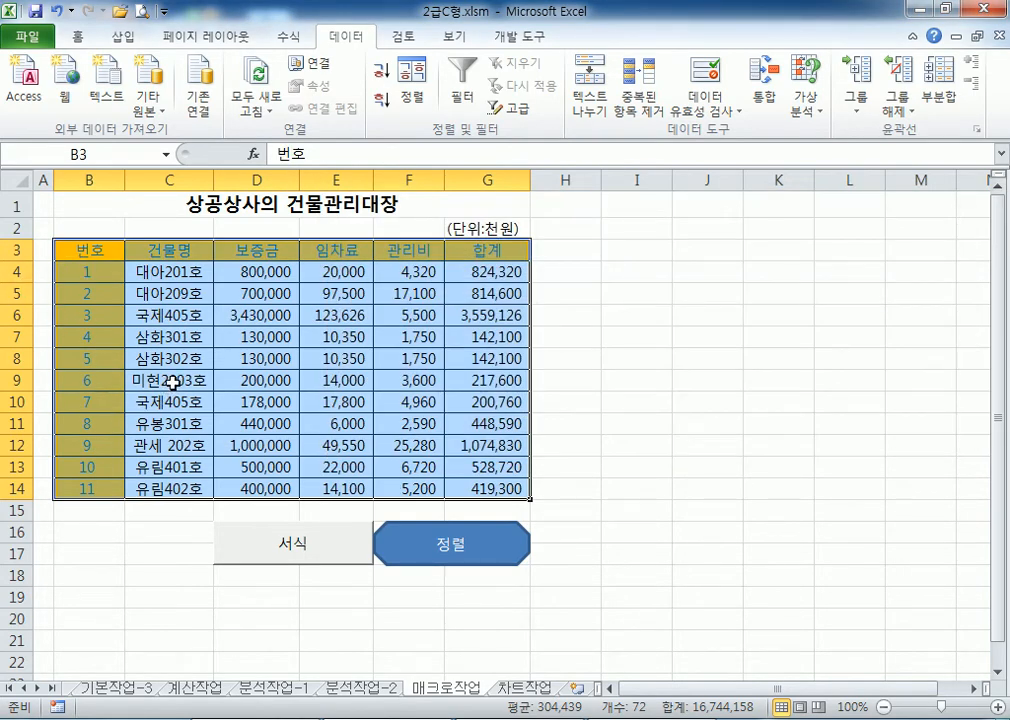
pyautogui.click(60, 10)
pyautogui.hotkey('ctrl', 'z')
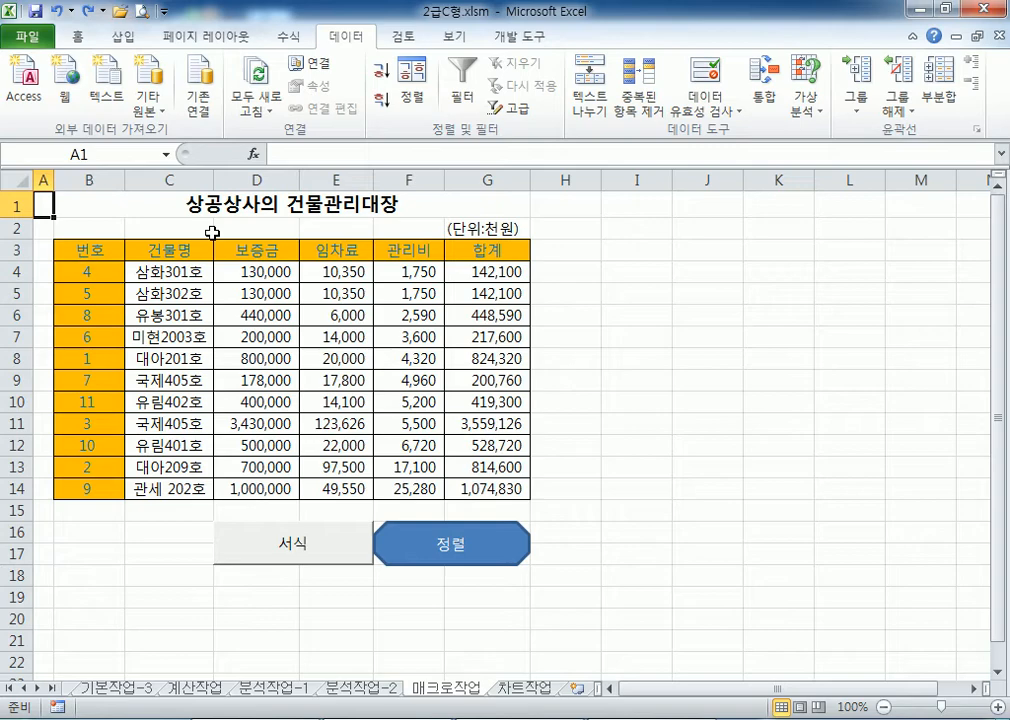
# Assign a new macro named 정렬 to the octagon shape and start recording it in the current workbook
pyautogui.rightClick(517, 528)
pyautogui.rightClick(501, 537)
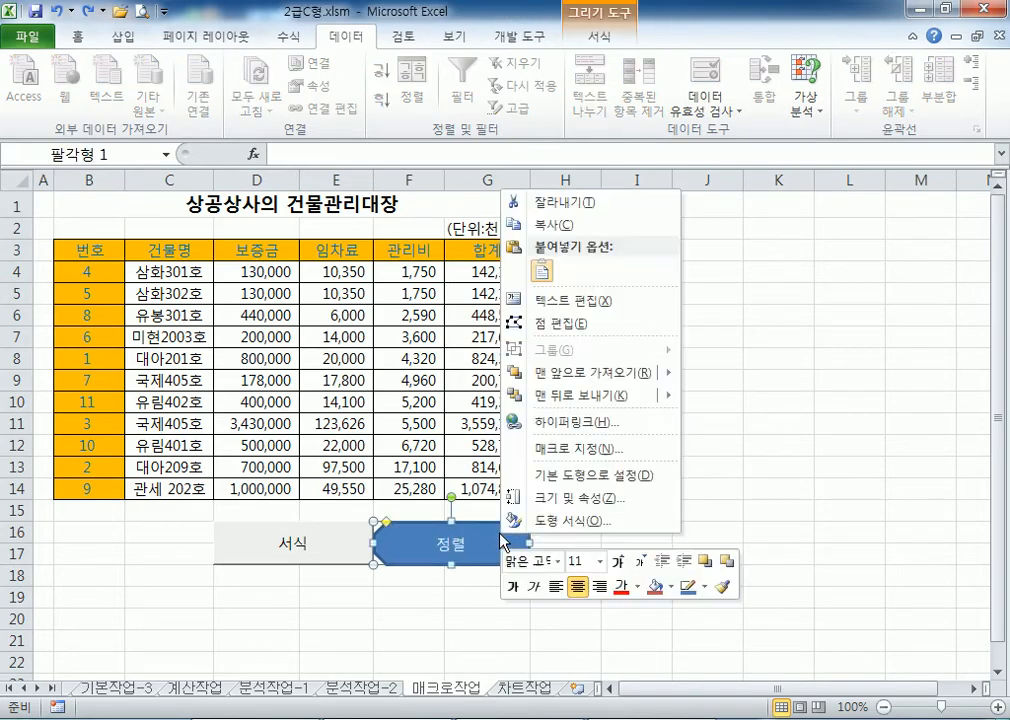
pyautogui.click(574, 450)
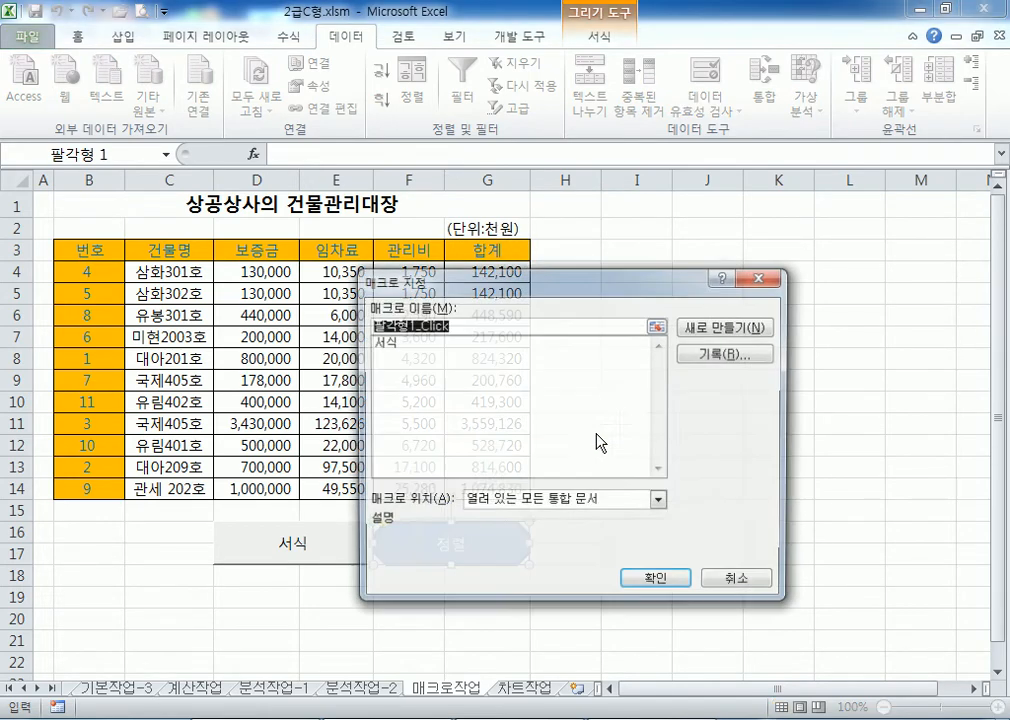
pyautogui.write('정렬')
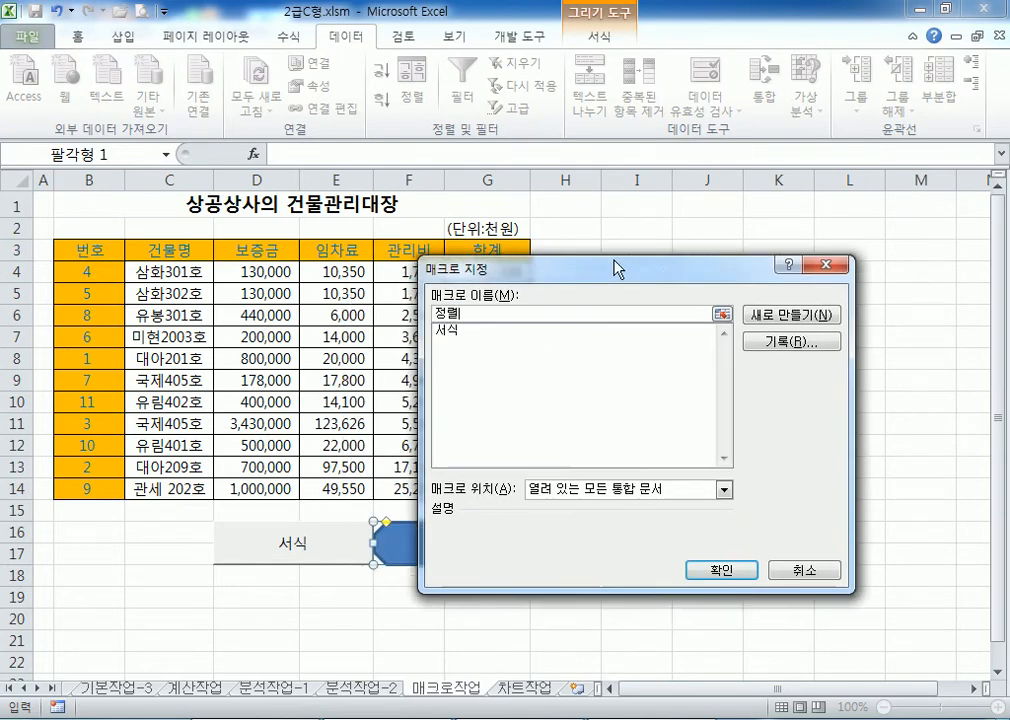
pyautogui.moveTo(615, 270); pyautogui.dragTo(736, 184)
pyautogui.click(930, 250)
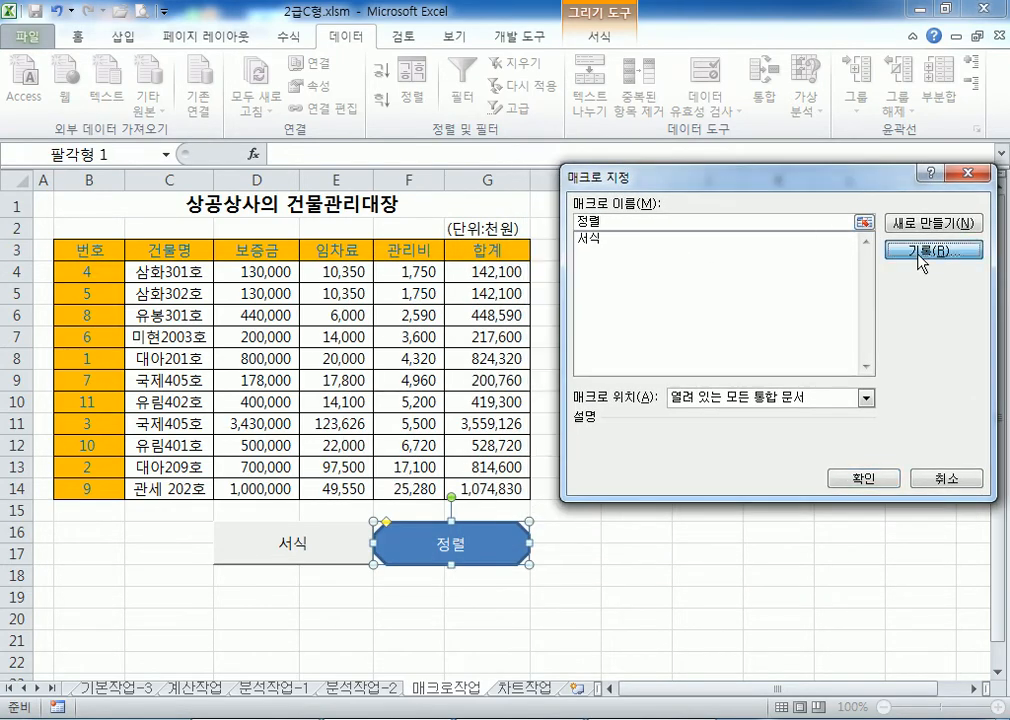
pyautogui.click(825, 446)
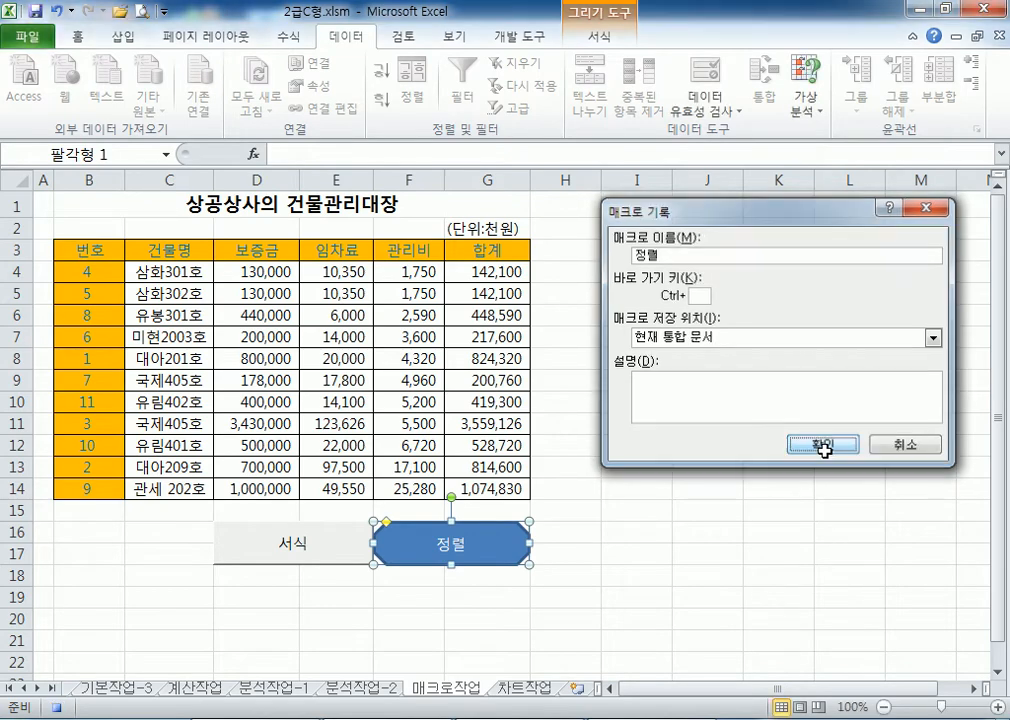
# Sort the range B3:G14 by 번호 values in ascending order while the macro records
pyautogui.moveTo(76, 249)
pyautogui.mouseDown()
pyautogui.moveTo(232, 273)
pyautogui.moveTo(435, 388)
pyautogui.moveTo(500, 482)
pyautogui.moveTo(495, 491)
pyautogui.mouseUp()
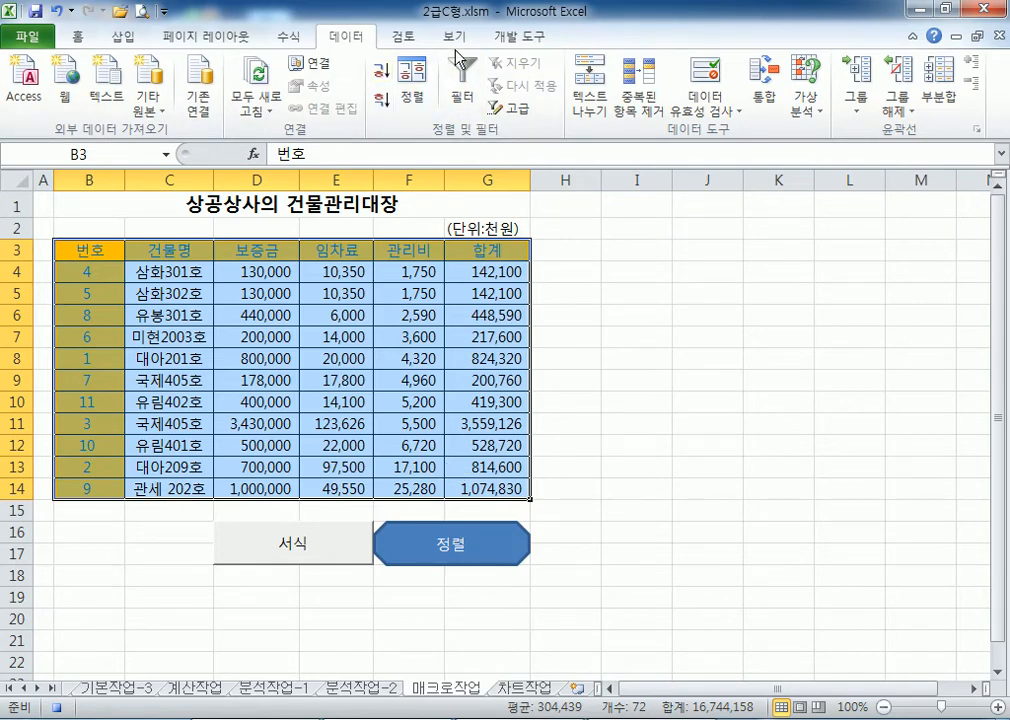
pyautogui.click(419, 88)
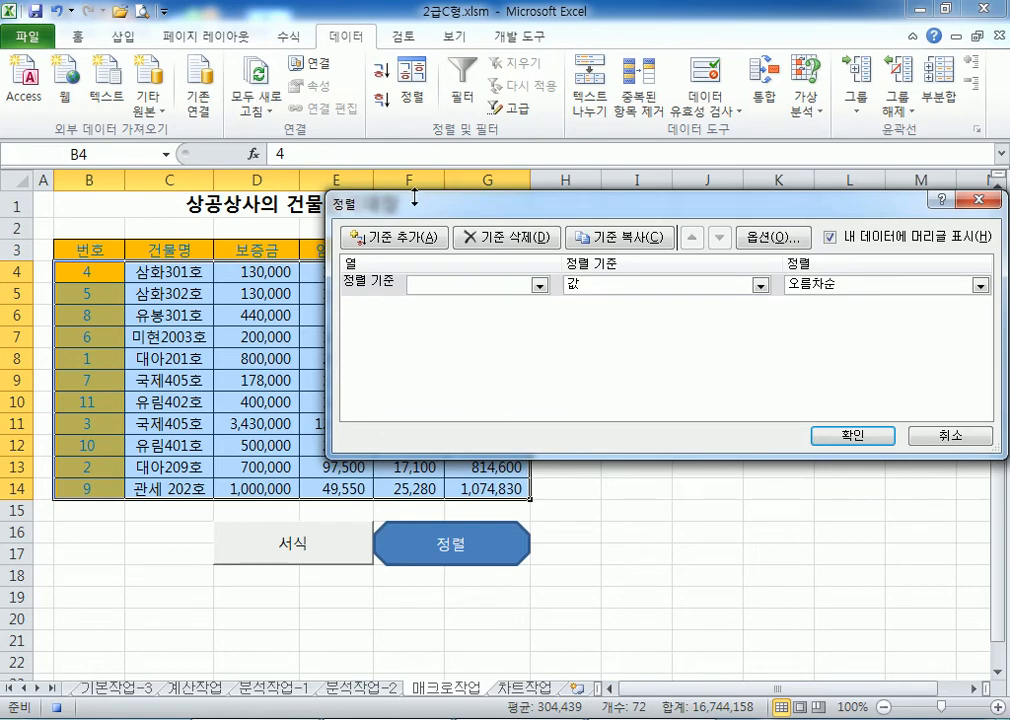
pyautogui.click(539, 285)
pyautogui.click(509, 304)
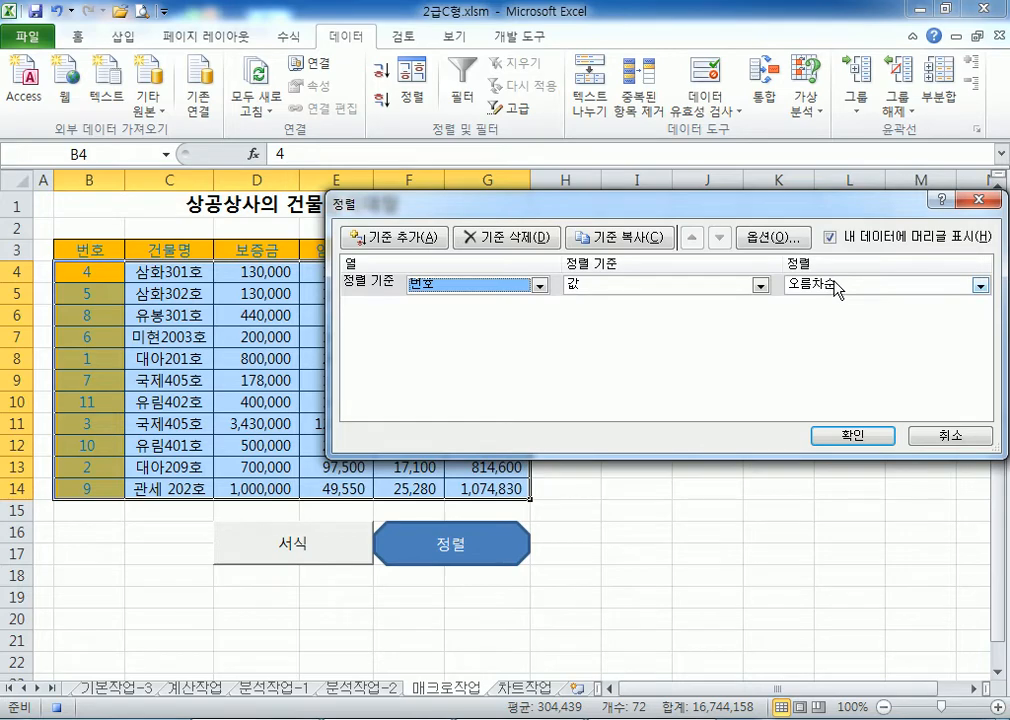
pyautogui.click(840, 438)
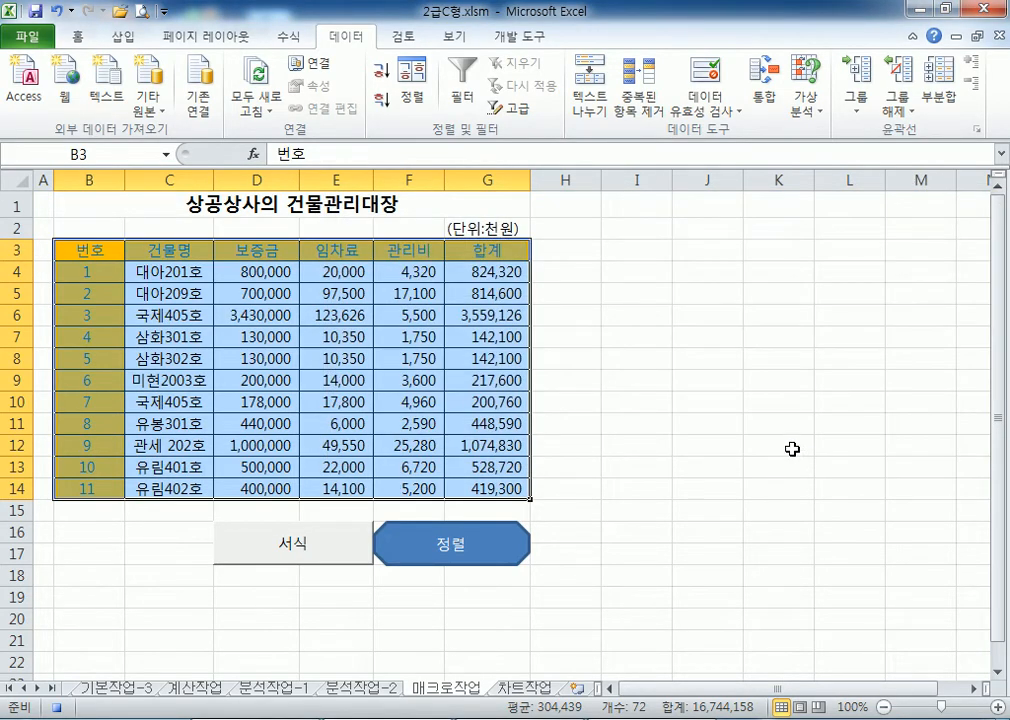
# Select cell A1 to clear the table selection and stop recording the 정렬 macro
pyautogui.click(40, 205)
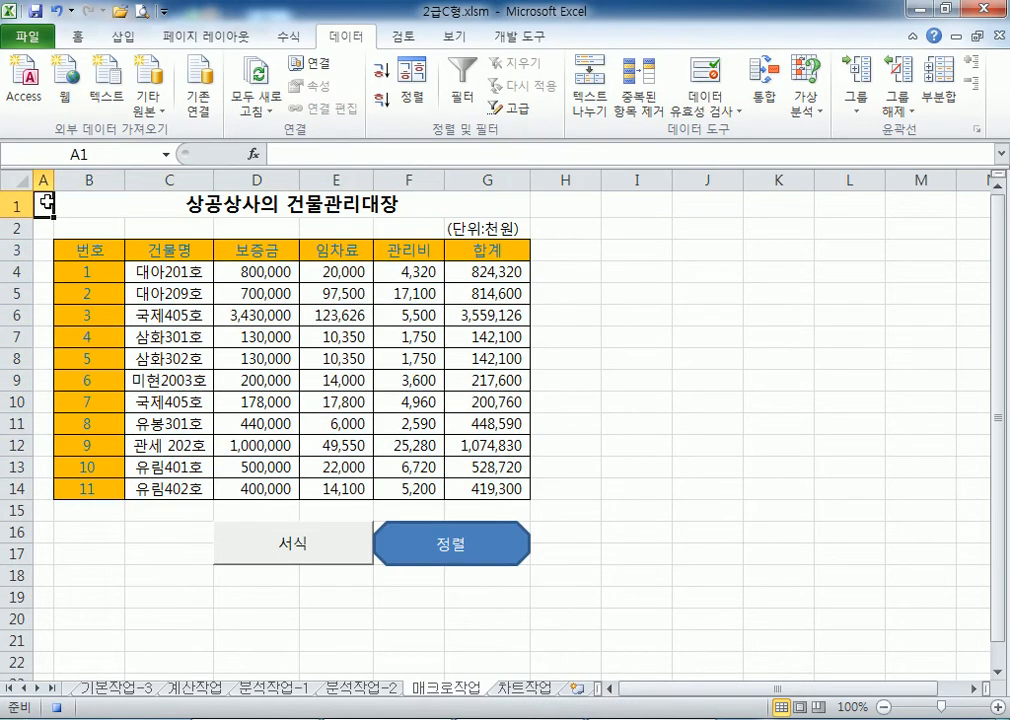
pyautogui.click(552, 36)
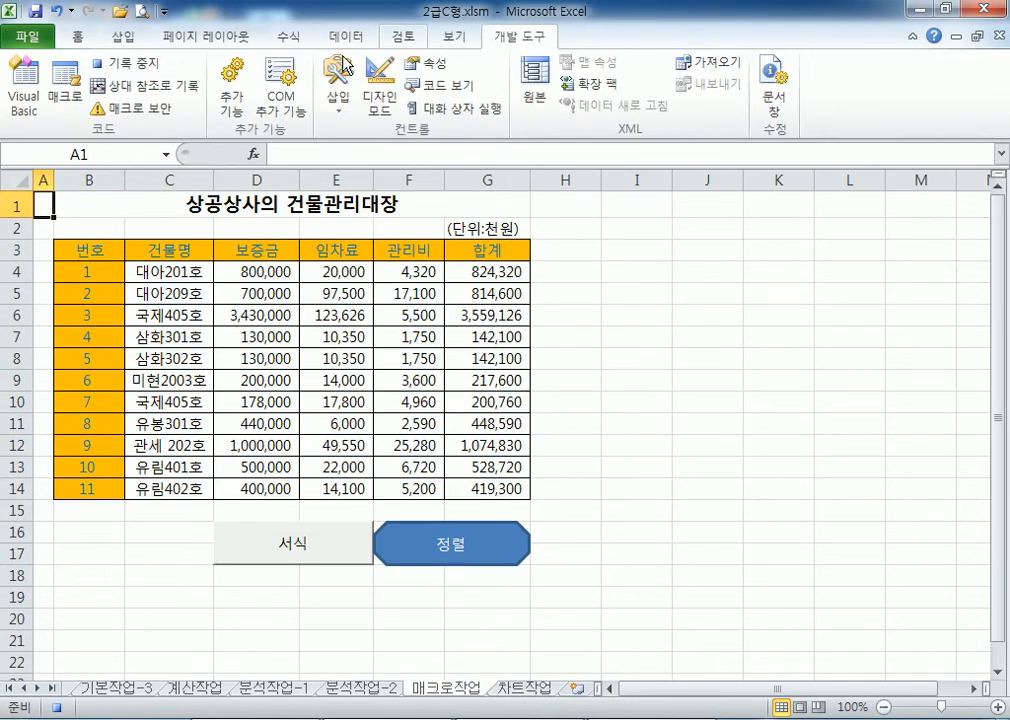
pyautogui.click(130, 63)
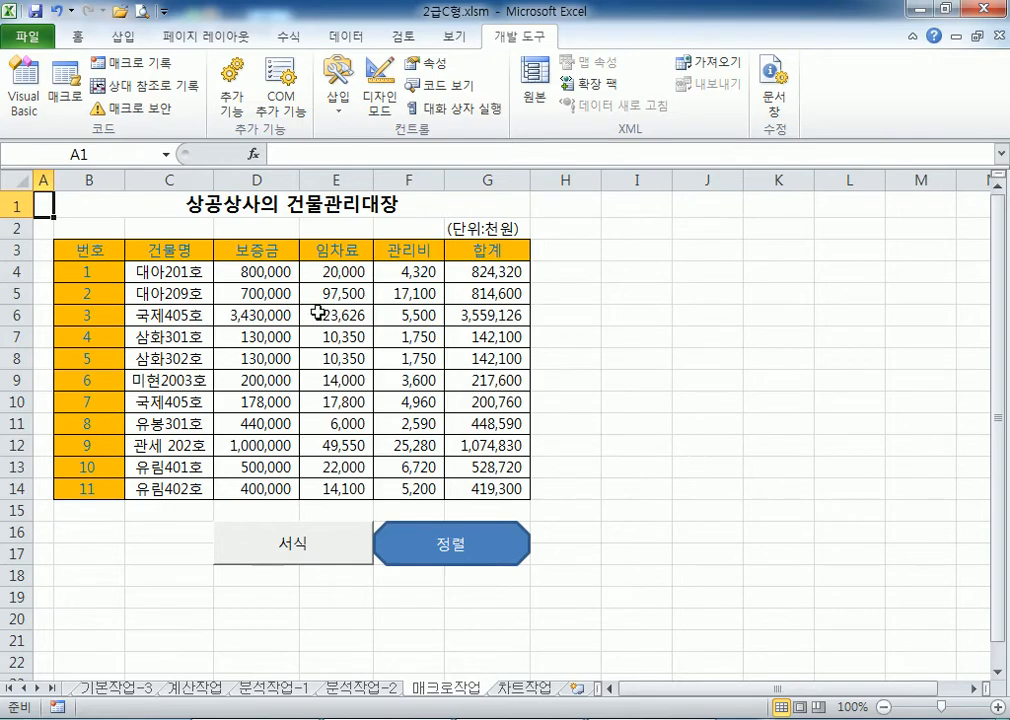
# Sort the range B3:G14 by 합계 in descending order and run the 정렬 macro from the octagon to test it
pyautogui.moveTo(79, 252); pyautogui.dragTo(522, 487)
pyautogui.press('Tab')
pyautogui.press('Tab')
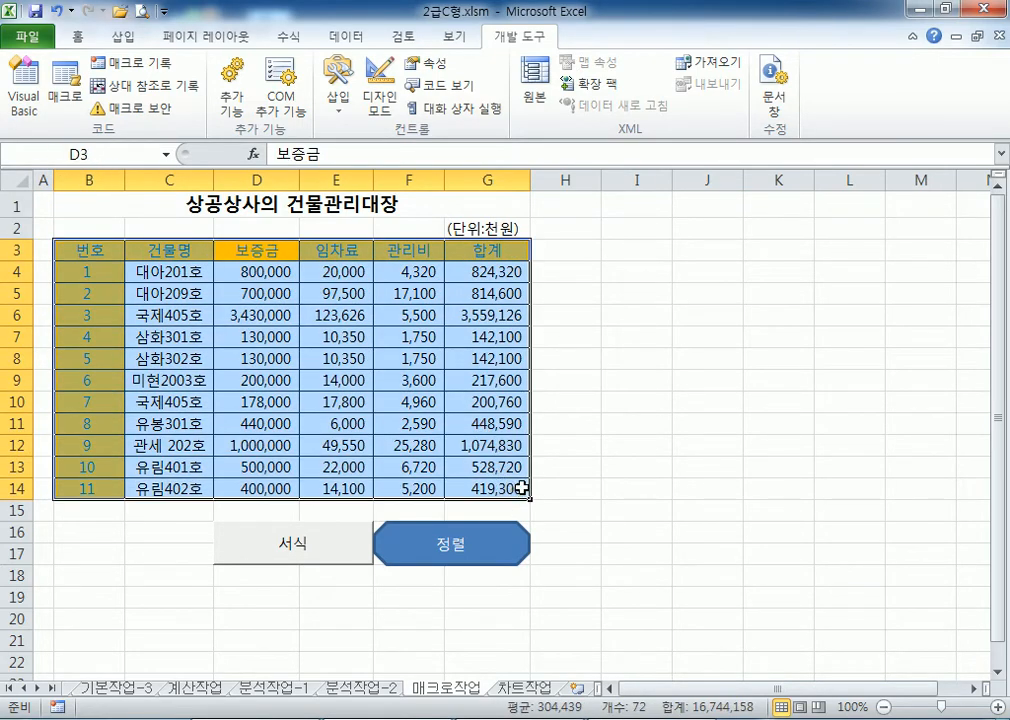
pyautogui.press('Tab')
pyautogui.press('Tab')
pyautogui.press('Tab')
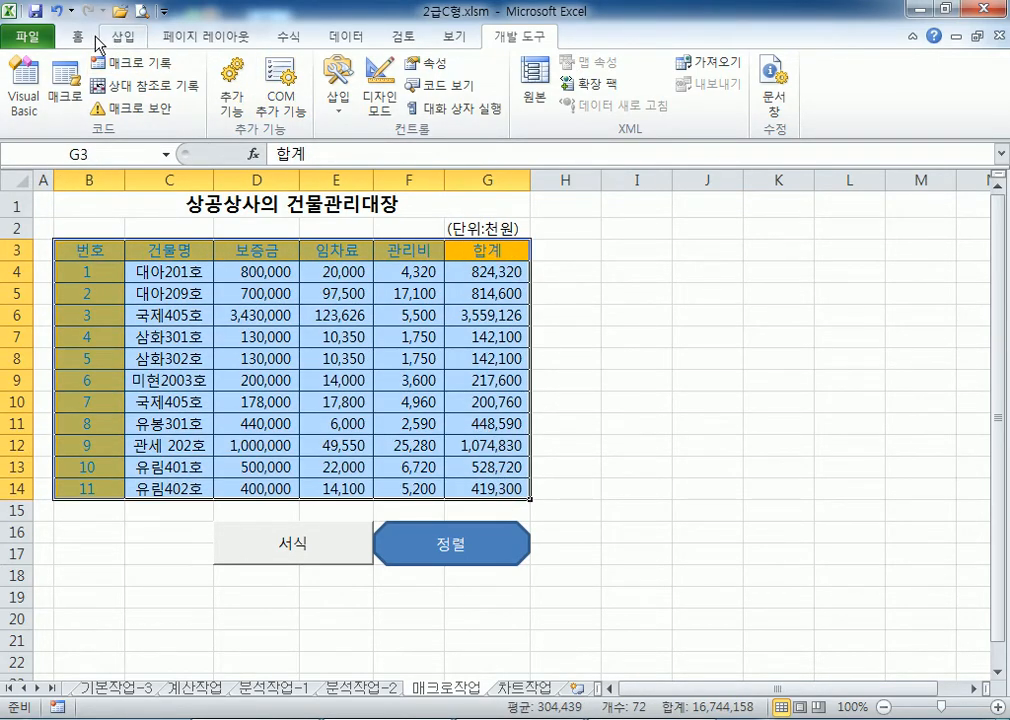
pyautogui.click(96, 40)
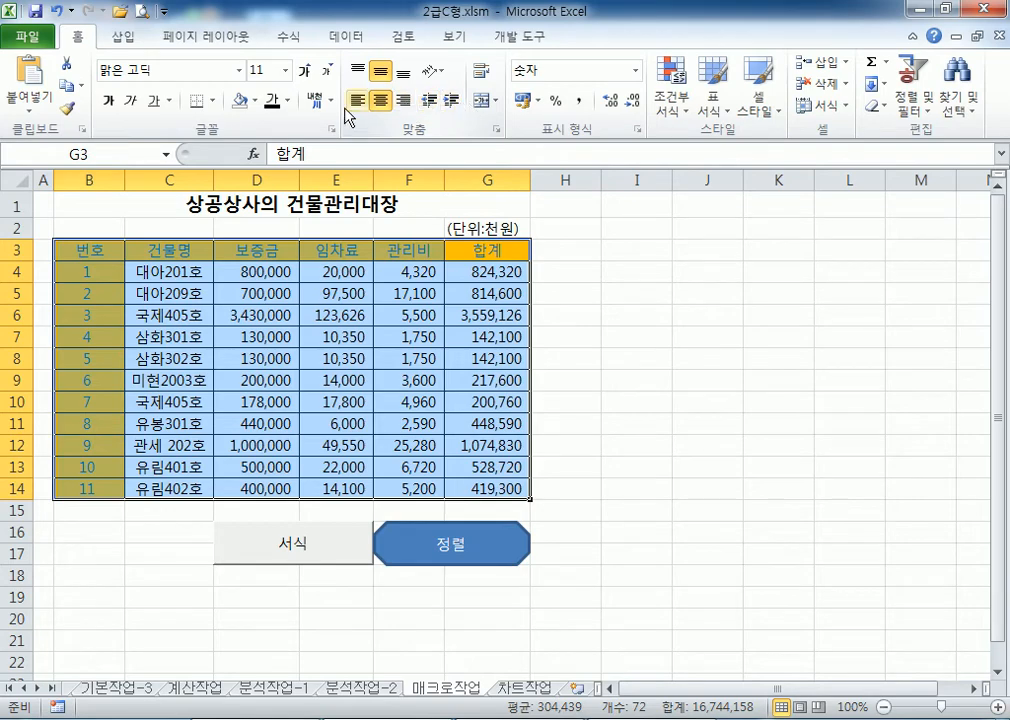
pyautogui.click(345, 38)
pyautogui.click(381, 101)
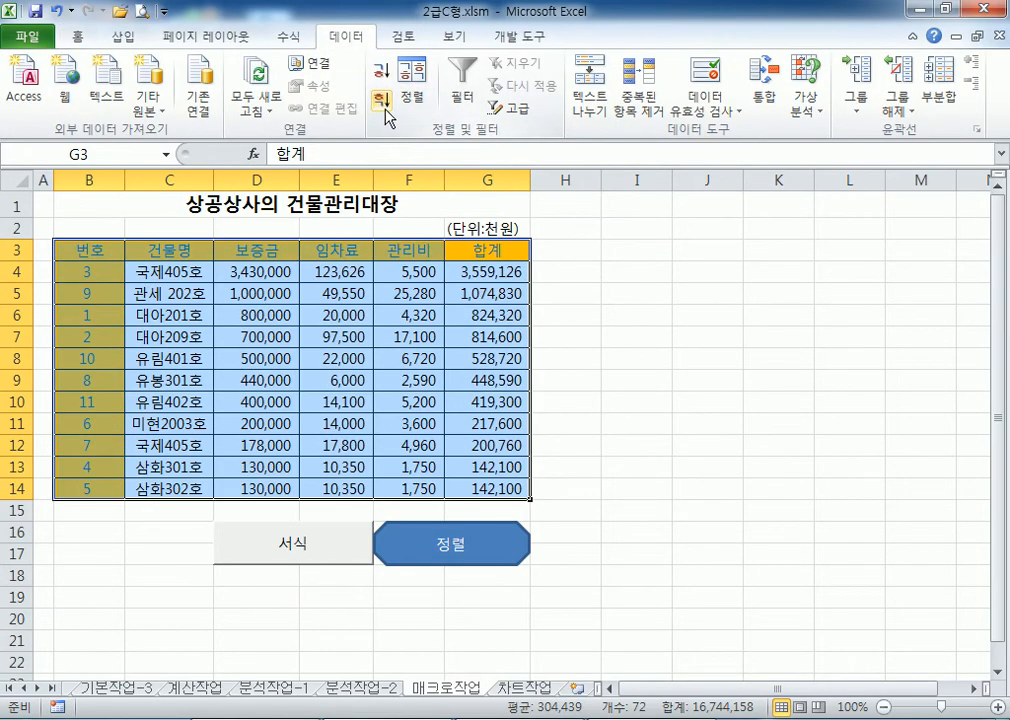
pyautogui.click(660, 395)
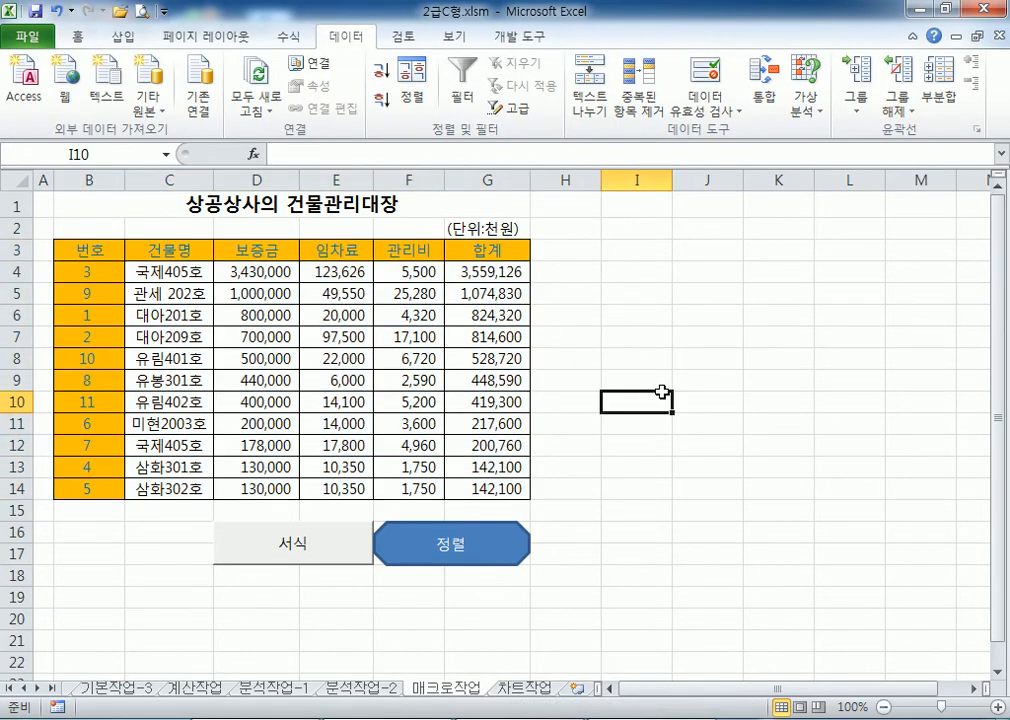
pyautogui.click(514, 548)
# Sort the range B3:G14 by 임차료 in ascending order and run the 정렬 macro again as a second test
pyautogui.moveTo(88, 250); pyautogui.dragTo(491, 487)
pyautogui.press('Tab')
pyautogui.press('Tab')
pyautogui.press('Tab')
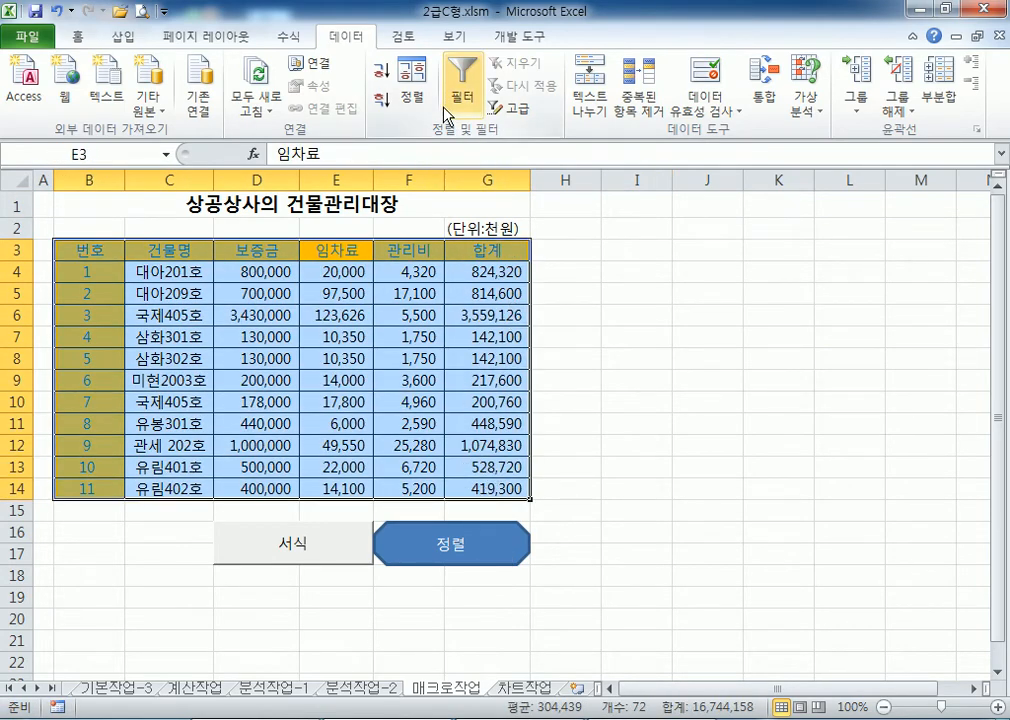
pyautogui.click(381, 70)
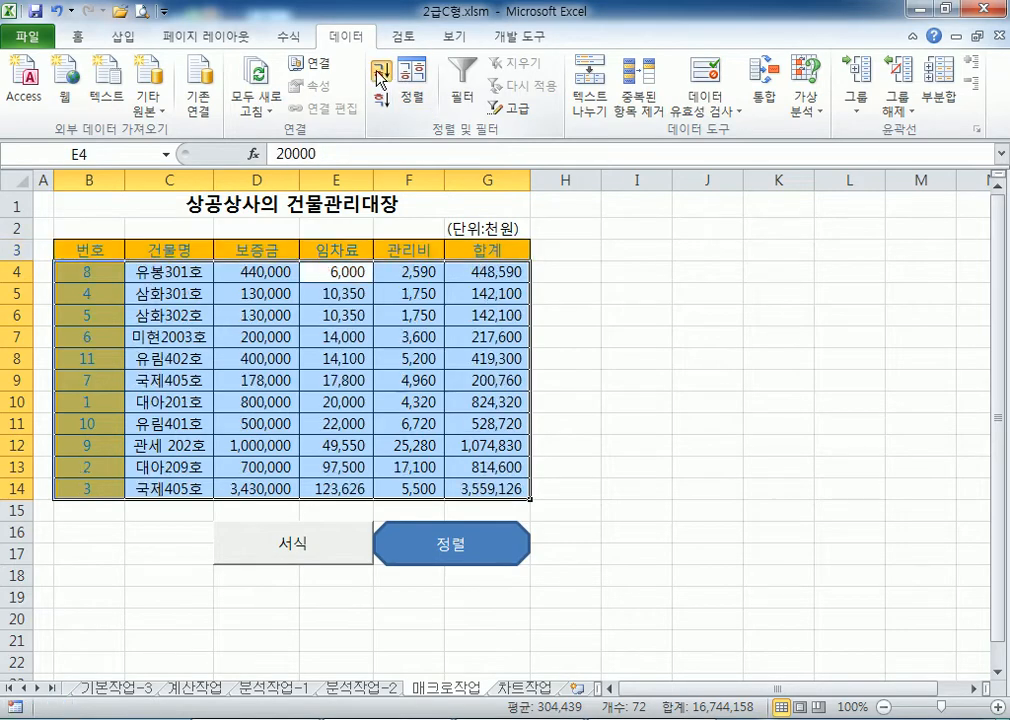
pyautogui.click(770, 512)
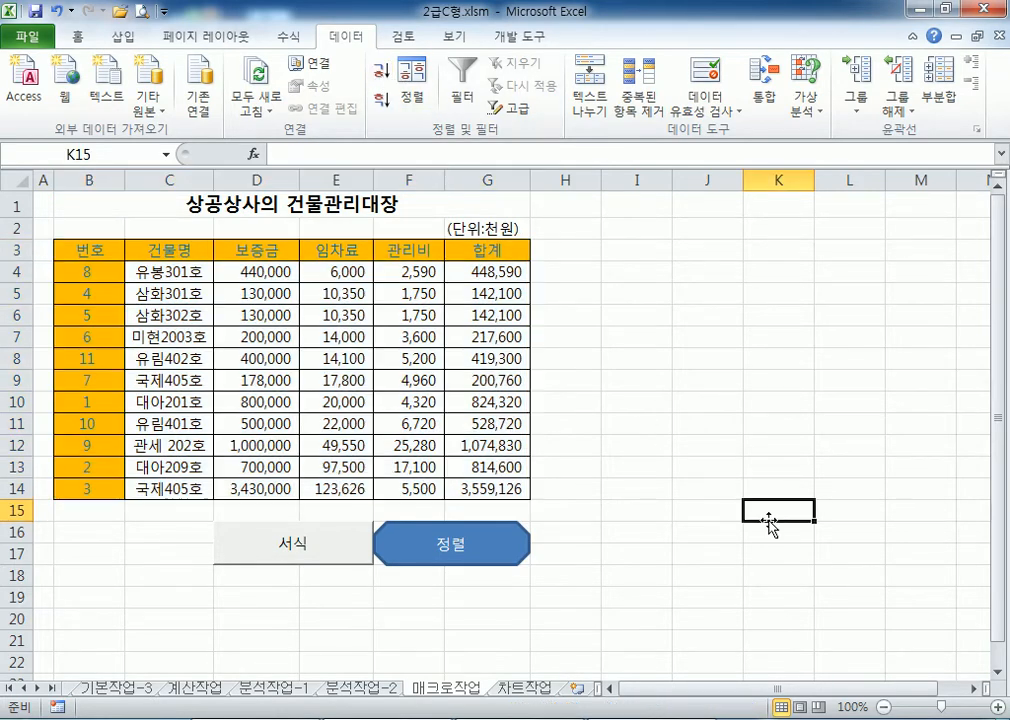
pyautogui.click(486, 558)
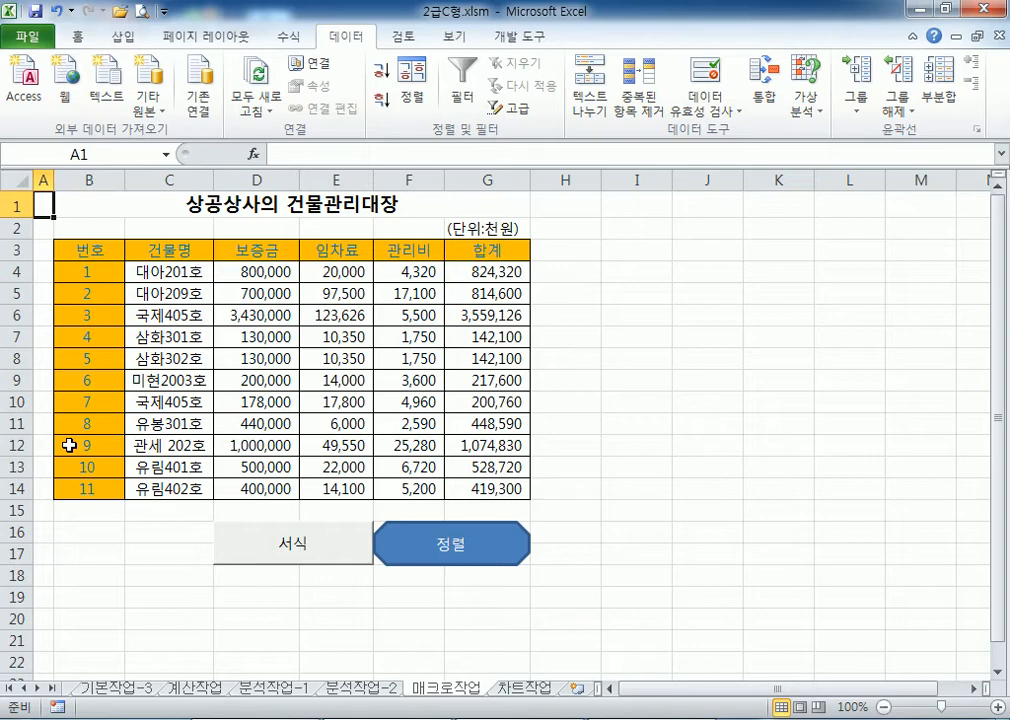
# Leave the finished macro table and open the 차트작업 sheet
pyautogui.click(611, 249)
pyautogui.click(492, 38)
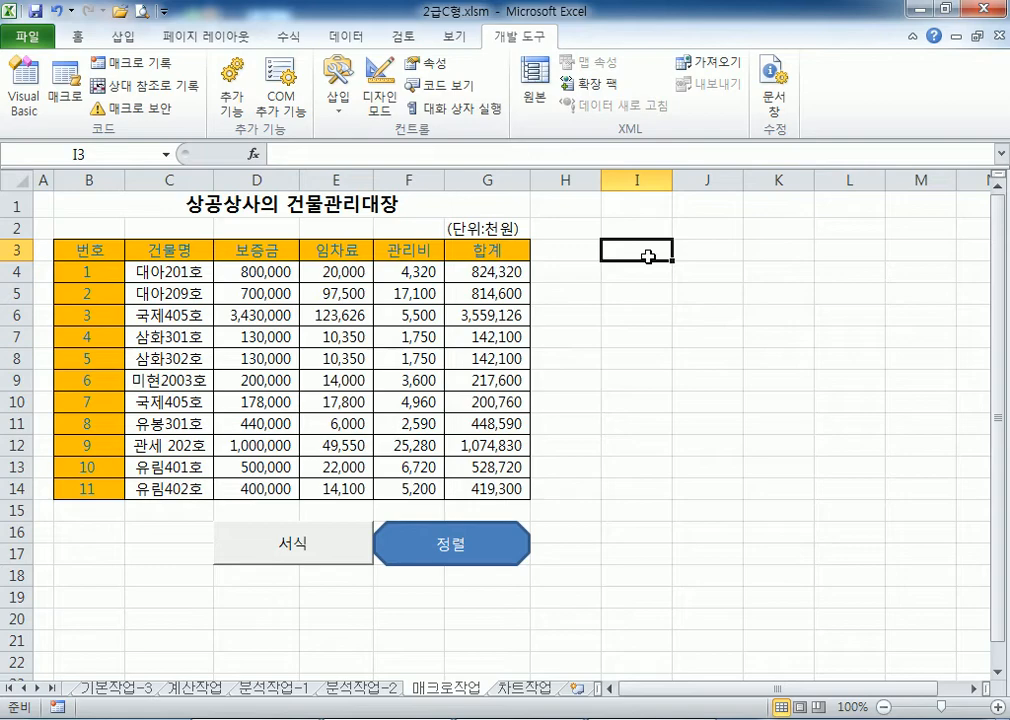
pyautogui.click(520, 688)
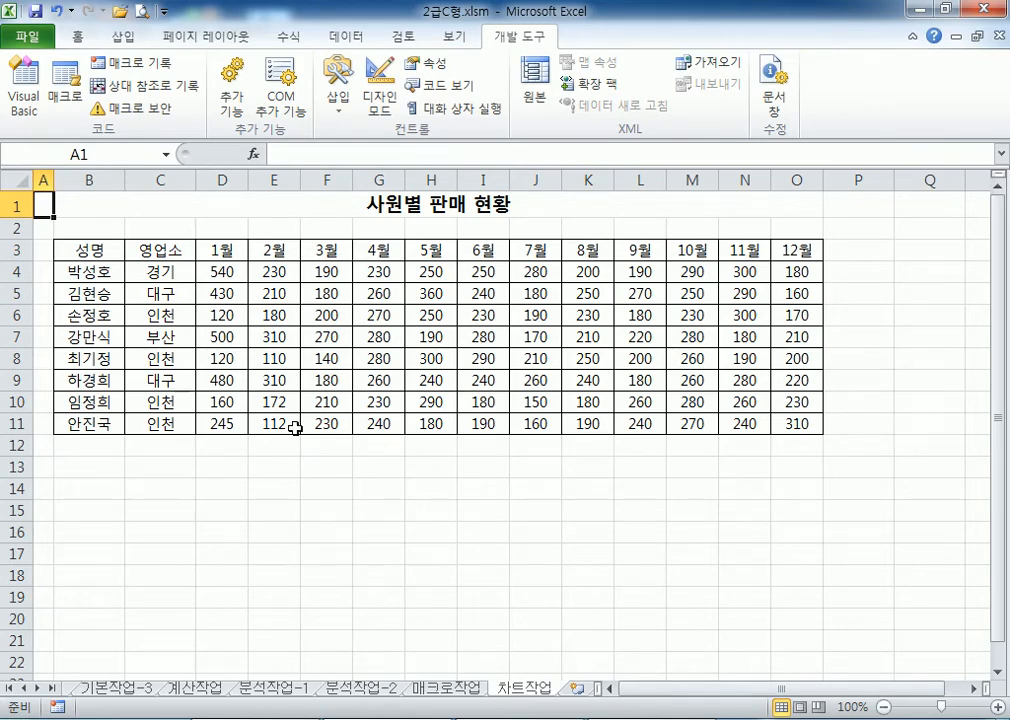
# Insert a 2-D line chart with markers from the 성명 and 7월 to 9월 cells of the 인천 employees, and delete the chart
pyautogui.moveTo(75, 249); pyautogui.dragTo(75, 424)
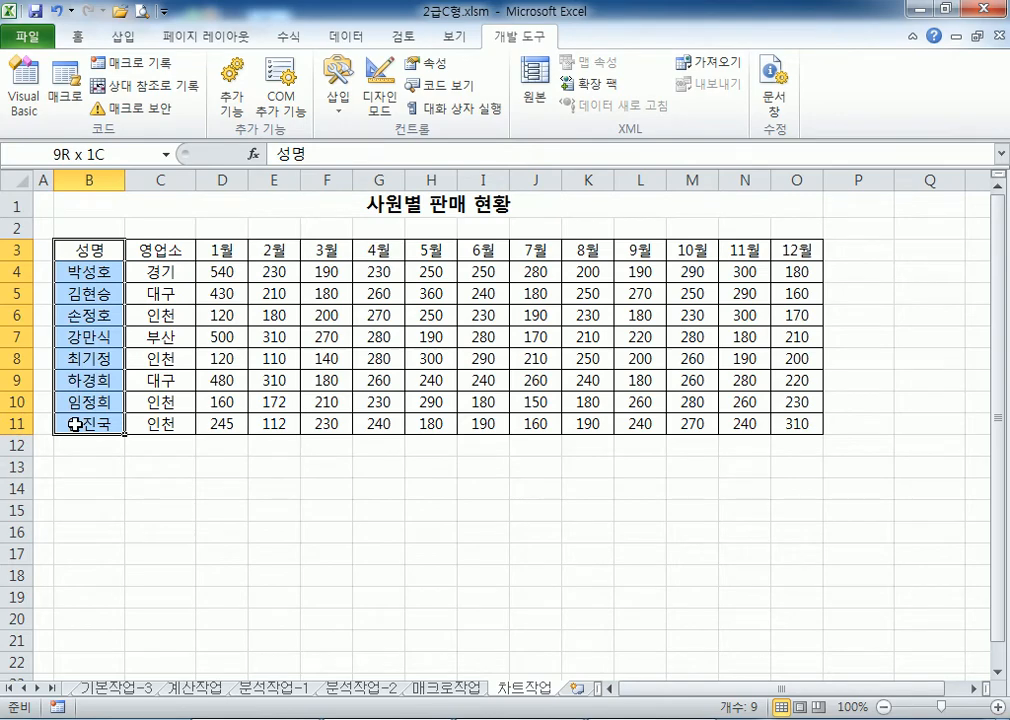
pyautogui.moveTo(75, 424); pyautogui.dragTo(80, 422)
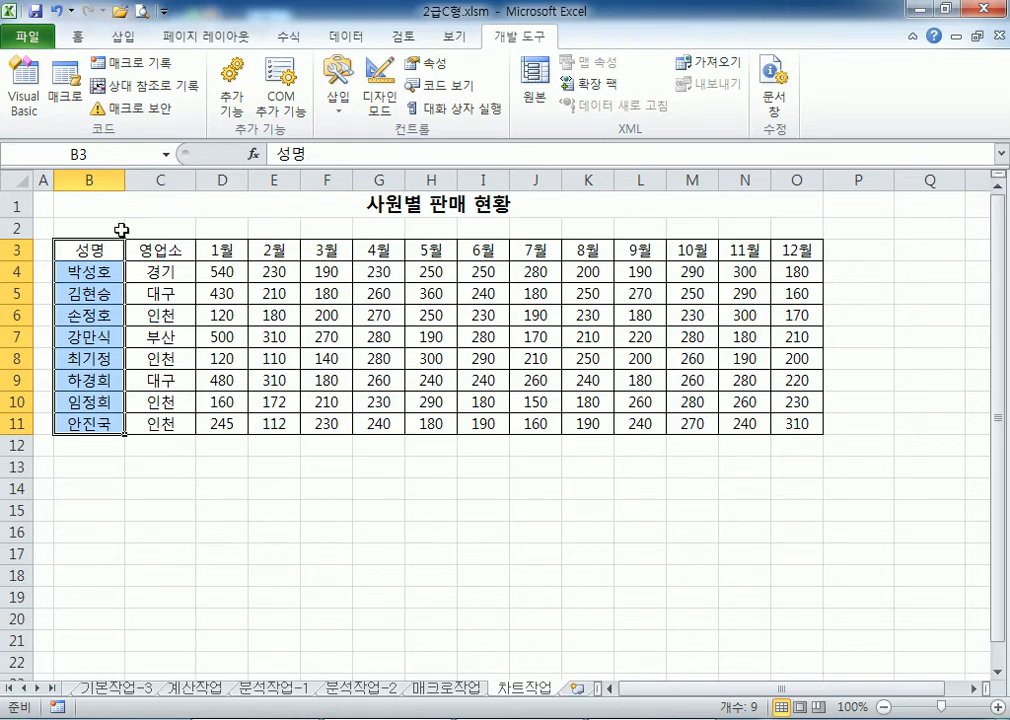
pyautogui.click(105, 255)
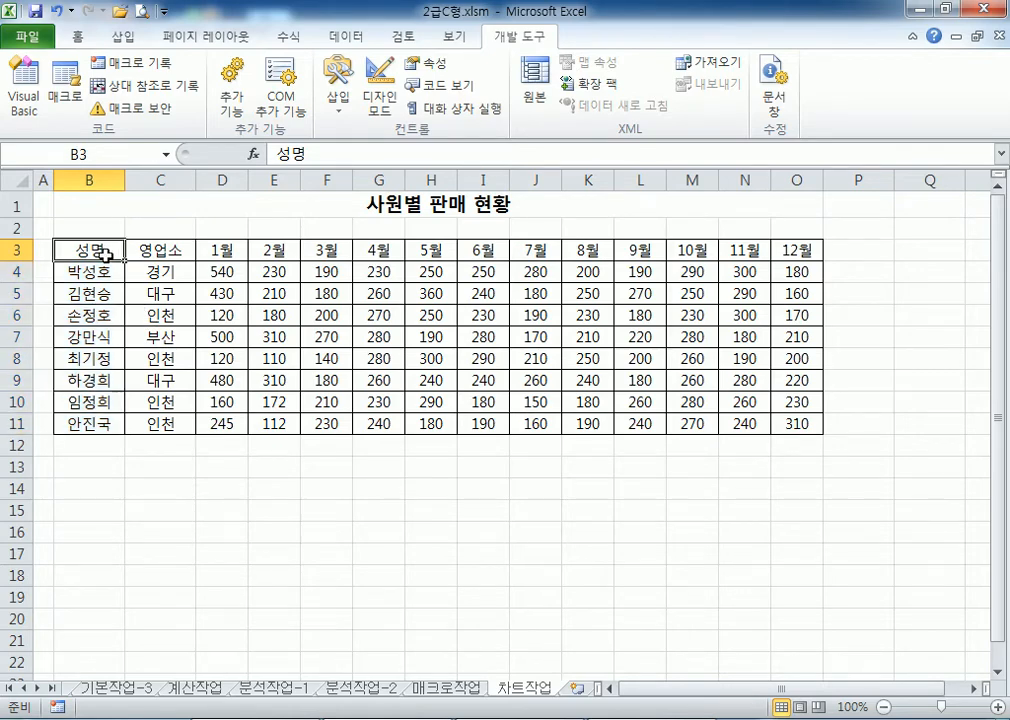
pyautogui.keyDown('ctrl'); pyautogui.click(88, 316); pyautogui.keyUp('ctrl')
pyautogui.keyDown('ctrl'); pyautogui.click(87, 360); pyautogui.keyUp('ctrl')
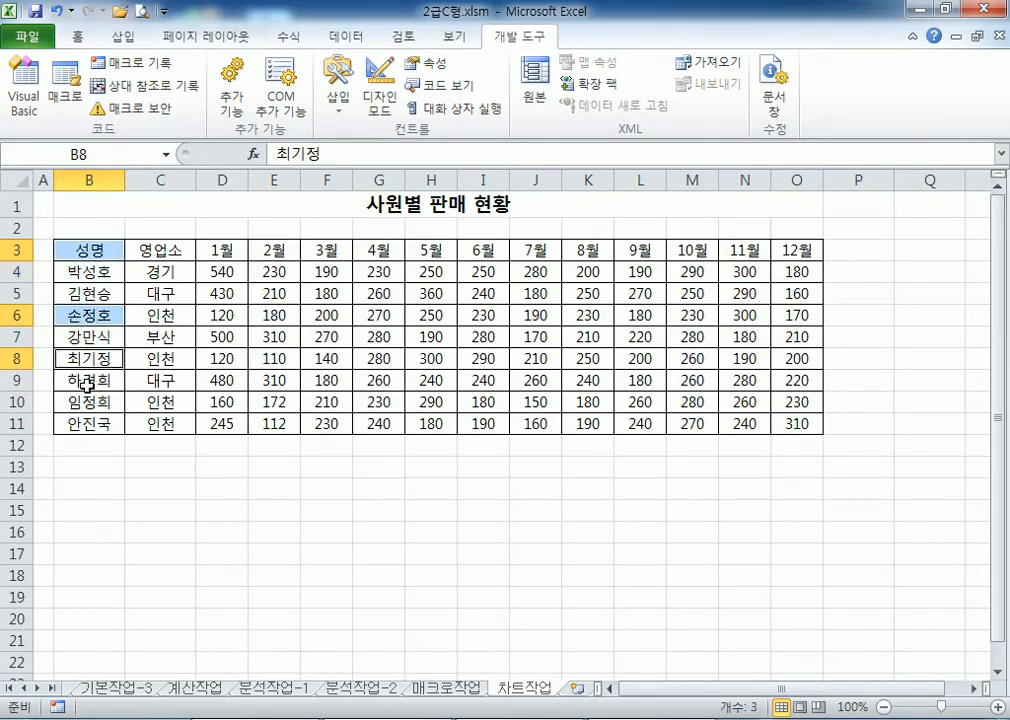
pyautogui.keyDown('ctrl'); pyautogui.moveTo(88, 402); pyautogui.dragTo(88, 424); pyautogui.keyUp('ctrl')
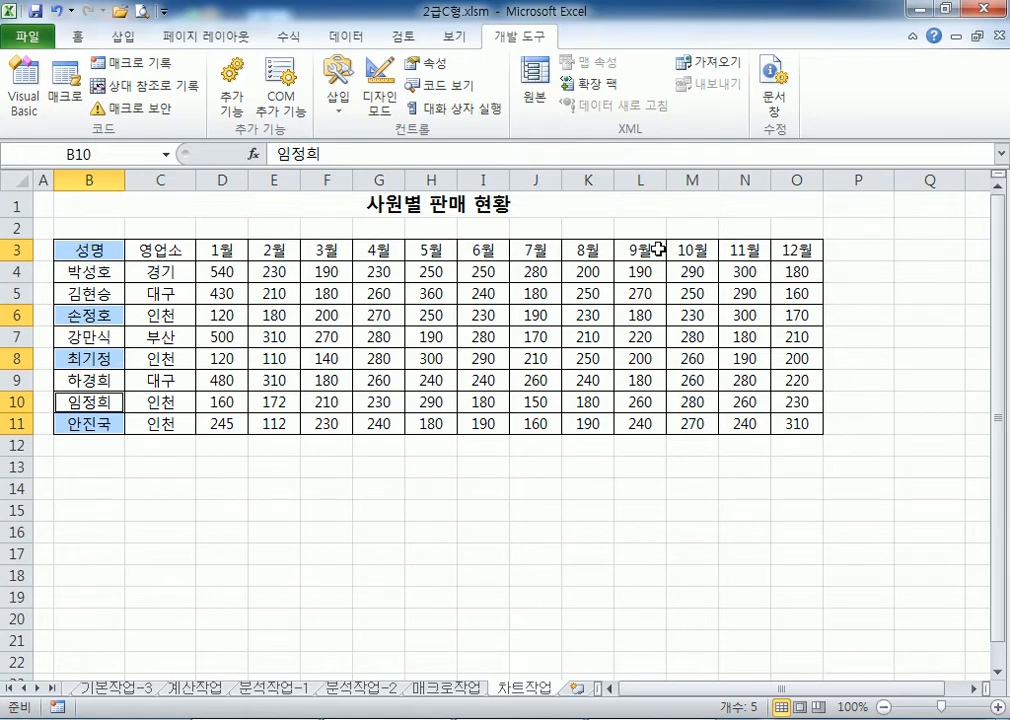
pyautogui.moveTo(533, 253); pyautogui.dragTo(640, 250)
pyautogui.moveTo(532, 316); pyautogui.dragTo(642, 318)
pyautogui.keyDown('ctrl'); pyautogui.click(532, 361); pyautogui.keyUp('ctrl')
pyautogui.moveTo(532, 361); pyautogui.dragTo(638, 357)
pyautogui.moveTo(537, 401); pyautogui.dragTo(637, 431)
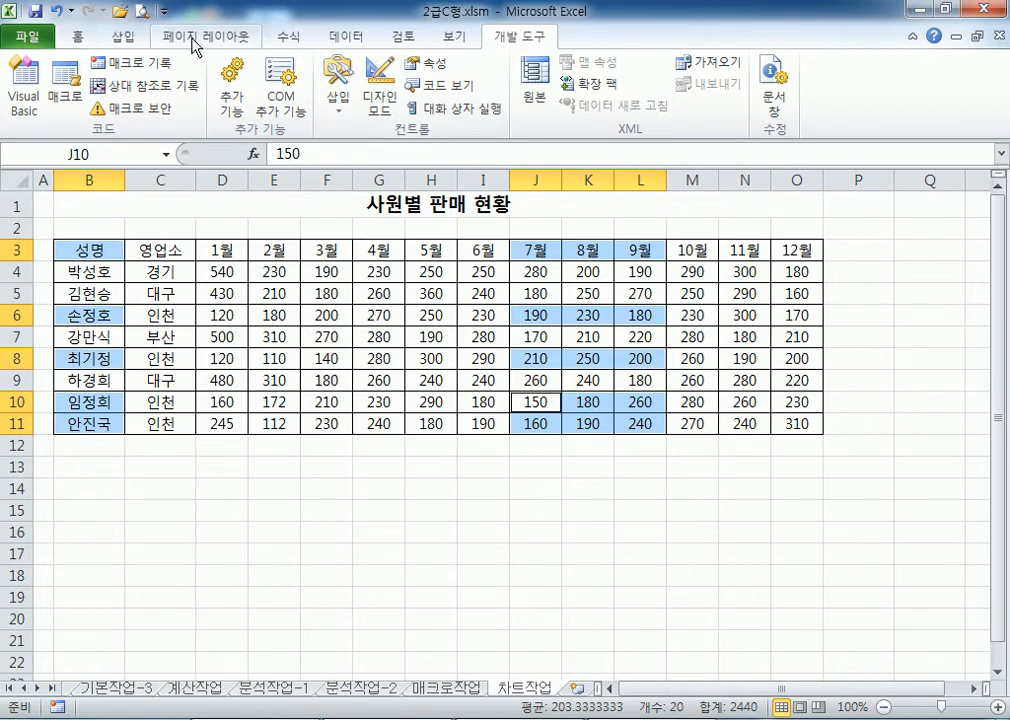
pyautogui.click(127, 38)
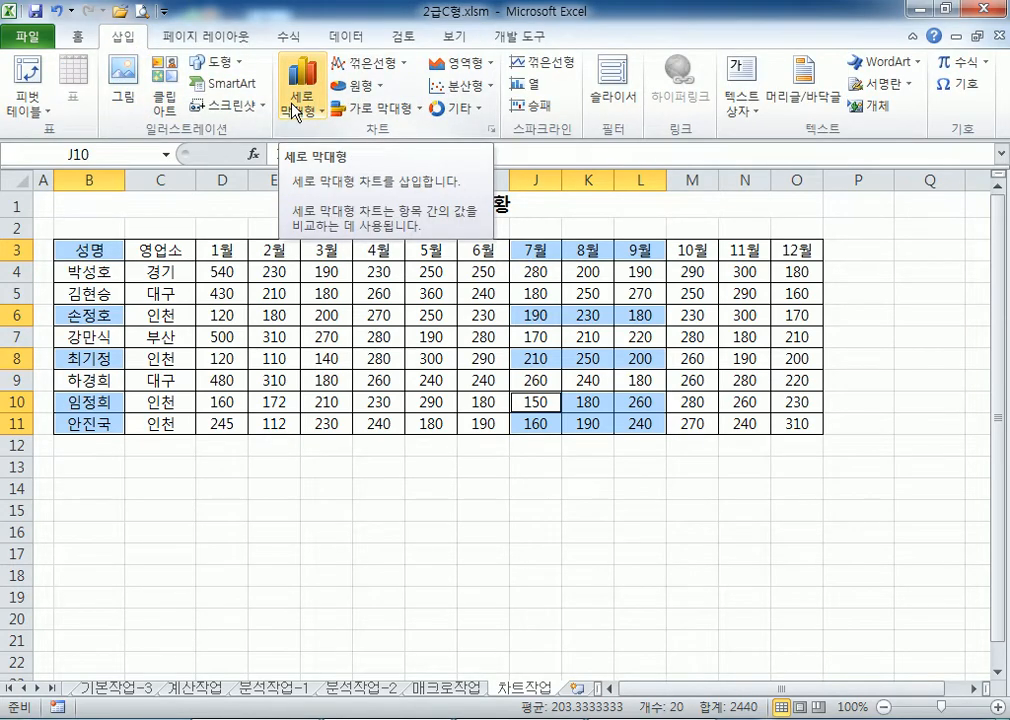
pyautogui.click(368, 62)
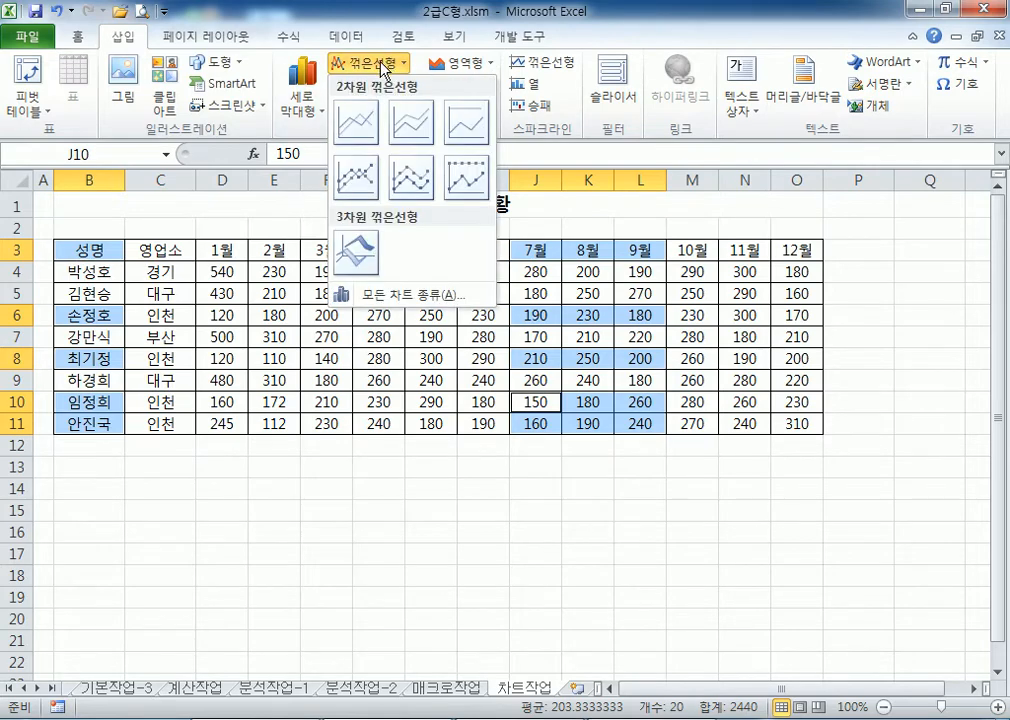
pyautogui.click(352, 183)
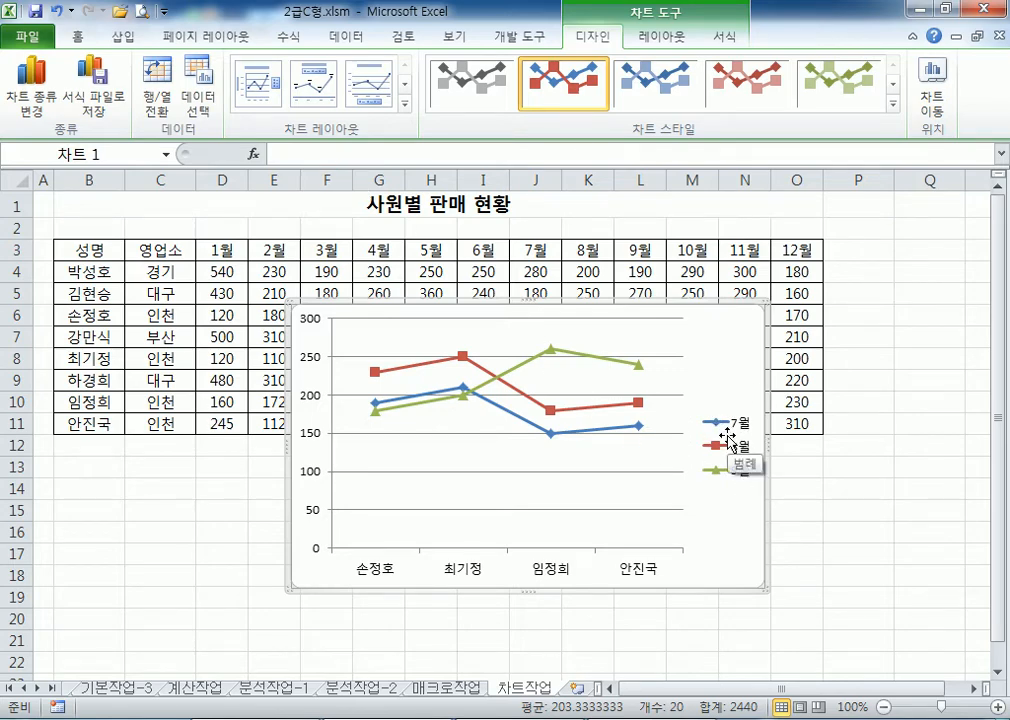
pyautogui.press('Delete')
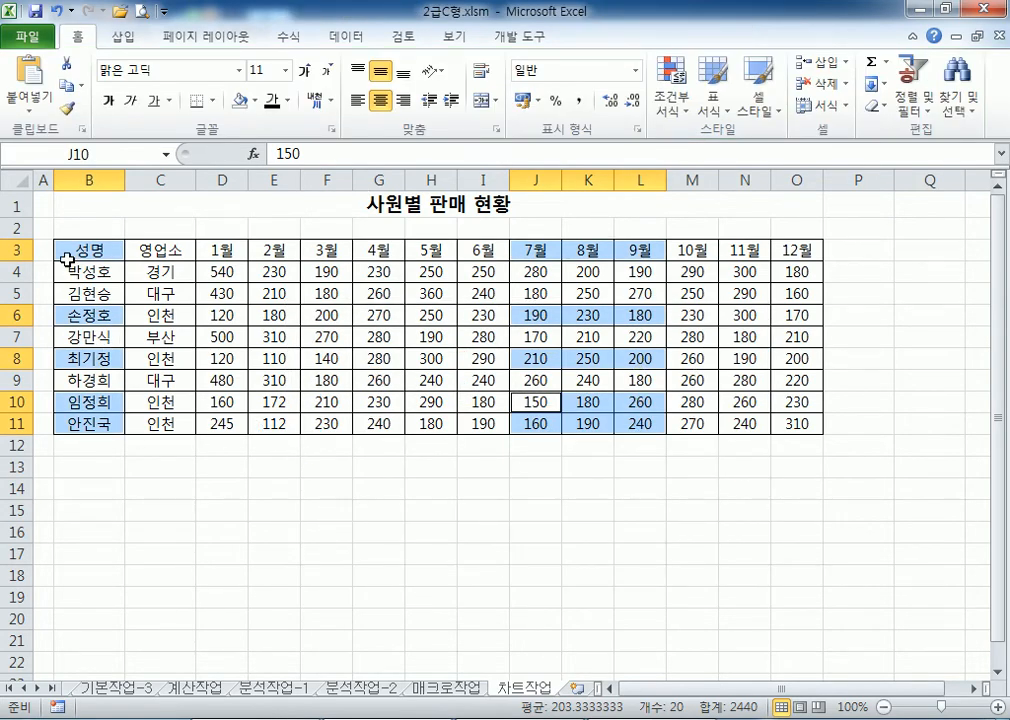
# Insert a 2-D line chart with markers from cells B3, B6, B8, B10:B11 and J3:L3, J6:L6, J8:L8, J10:L11
pyautogui.click(107, 249)
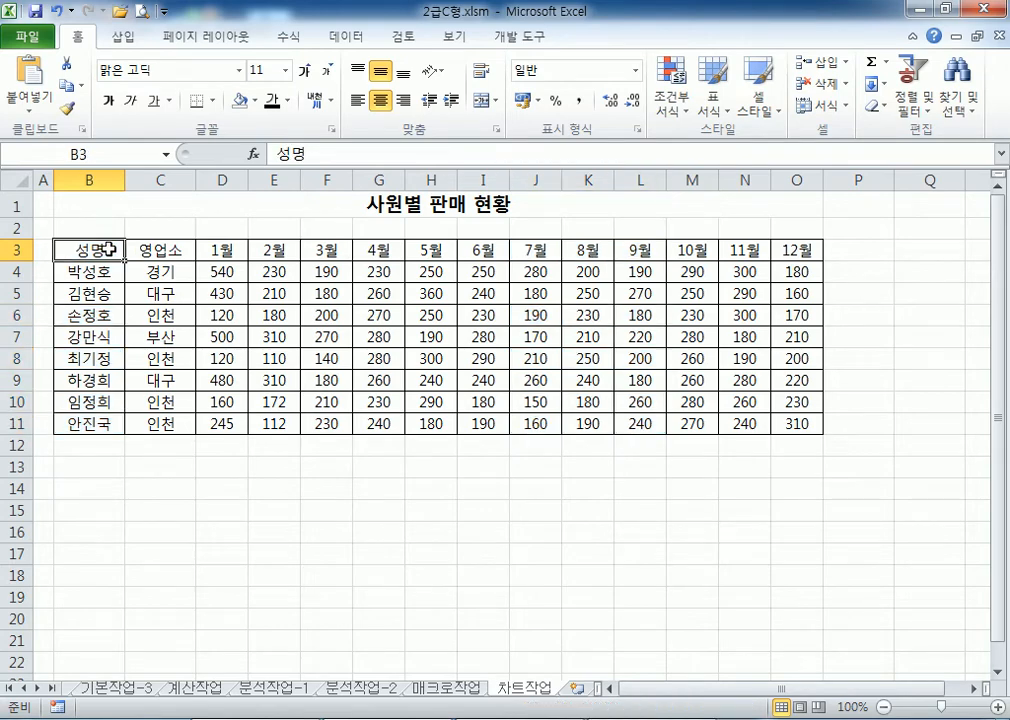
pyautogui.keyDown('ctrl'); pyautogui.click(105, 316); pyautogui.keyUp('ctrl')
pyautogui.keyDown('ctrl'); pyautogui.click(105, 355); pyautogui.keyUp('ctrl')
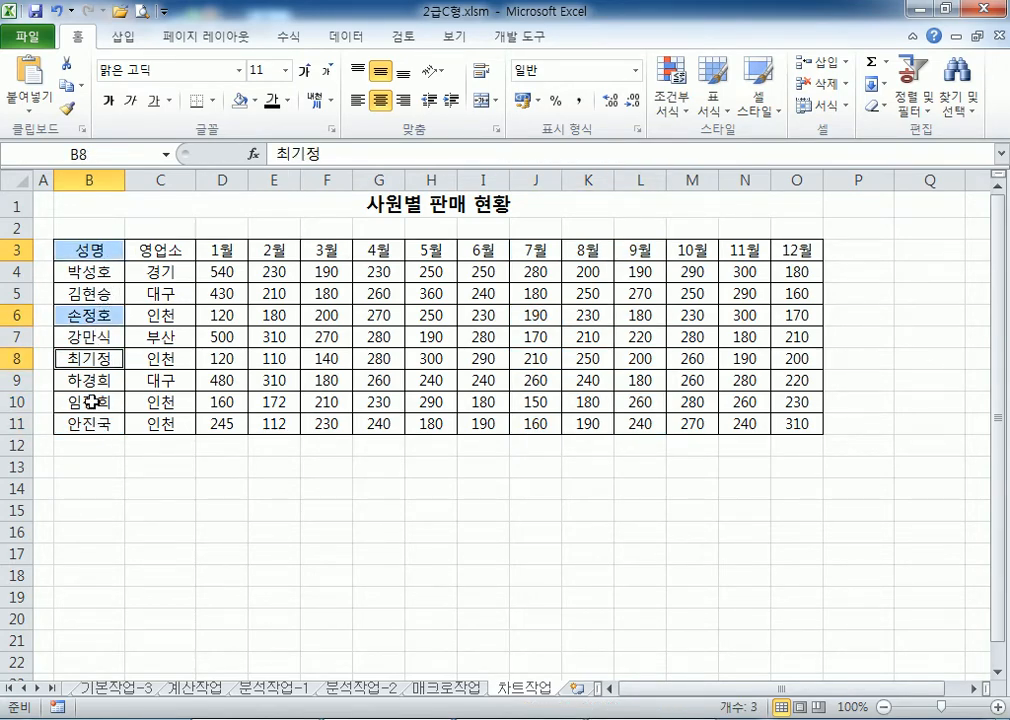
pyautogui.moveTo(92, 403)
pyautogui.mouseDown()
pyautogui.moveTo(81, 424)
pyautogui.moveTo(101, 423)
pyautogui.mouseUp()
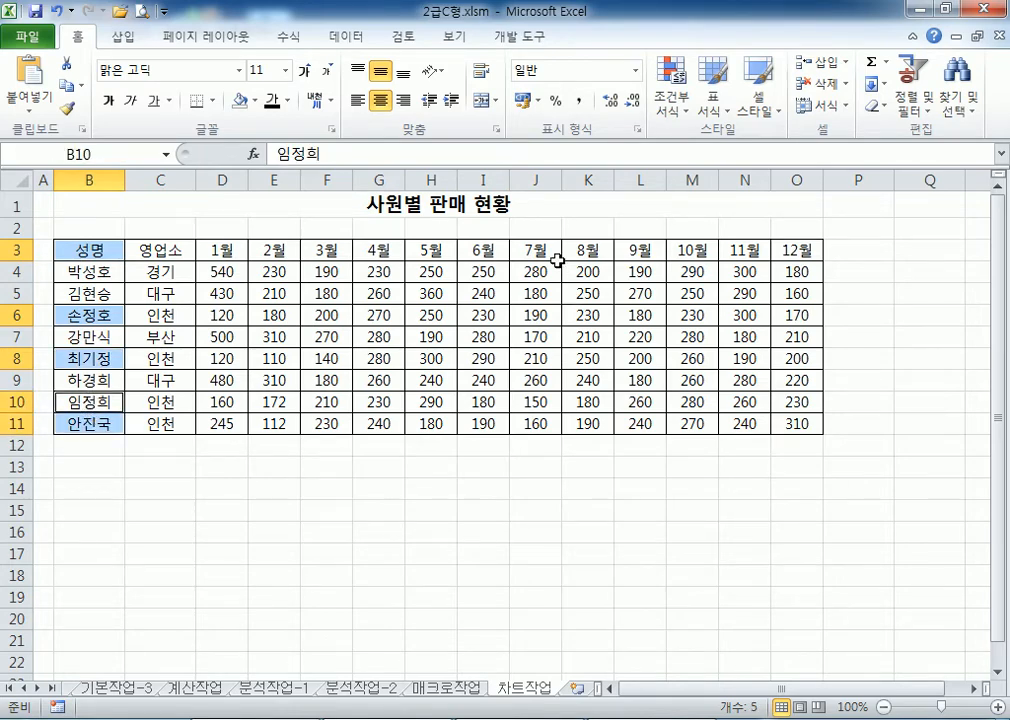
pyautogui.moveTo(531, 252); pyautogui.dragTo(640, 250)
pyautogui.moveTo(534, 315); pyautogui.dragTo(640, 316)
pyautogui.moveTo(536, 363); pyautogui.dragTo(640, 360)
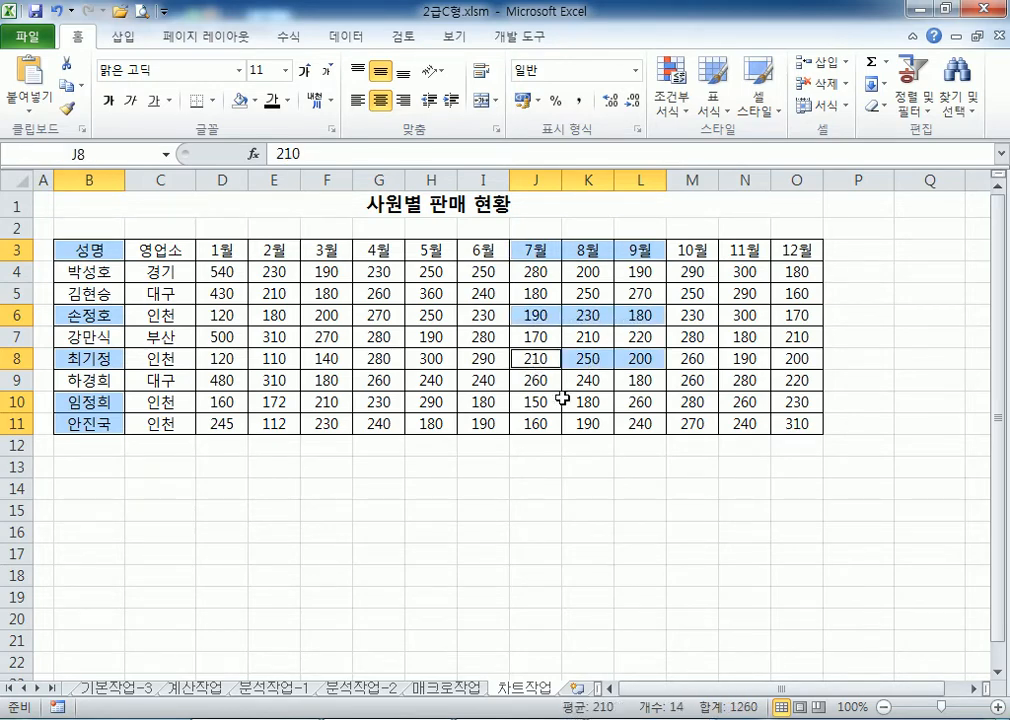
pyautogui.moveTo(539, 402); pyautogui.dragTo(649, 424)
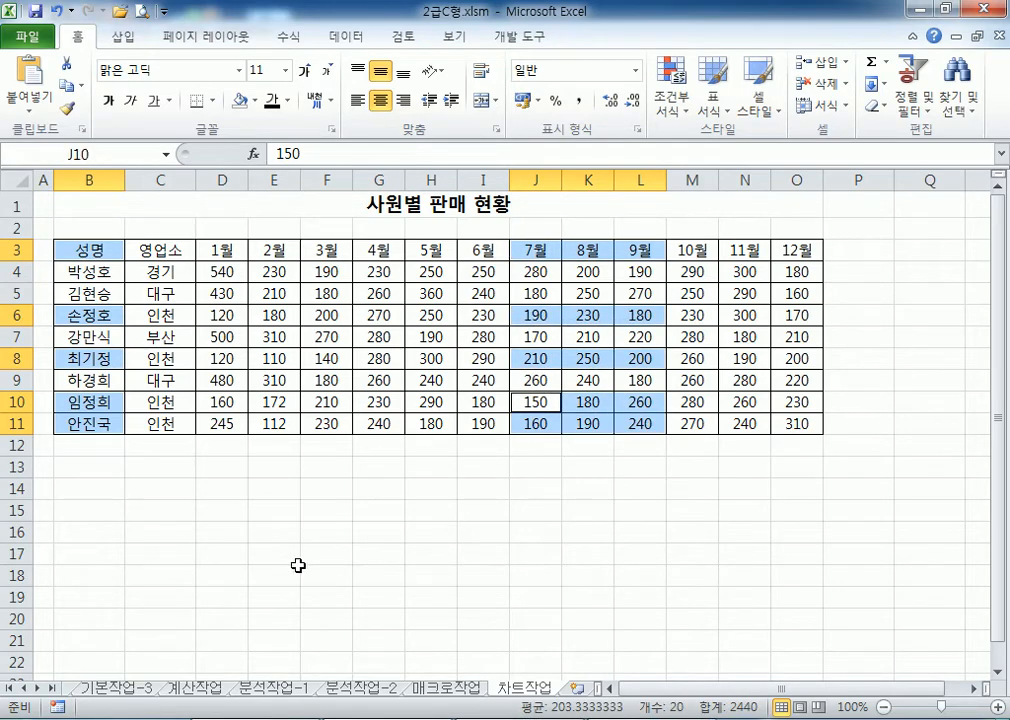
pyautogui.click(122, 37)
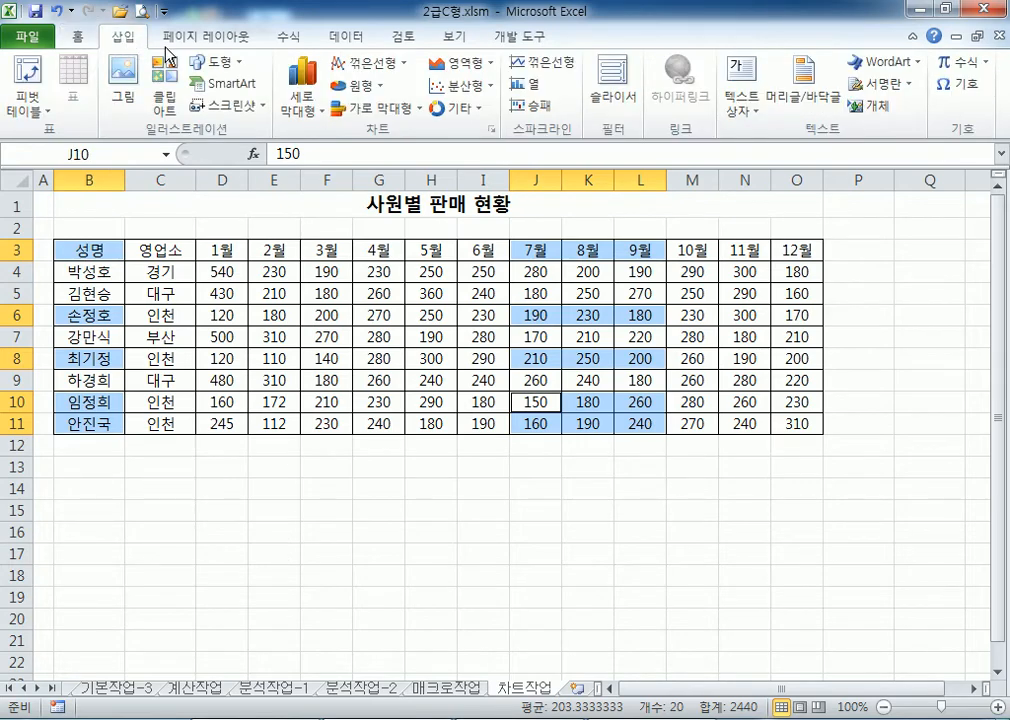
pyautogui.click(386, 66)
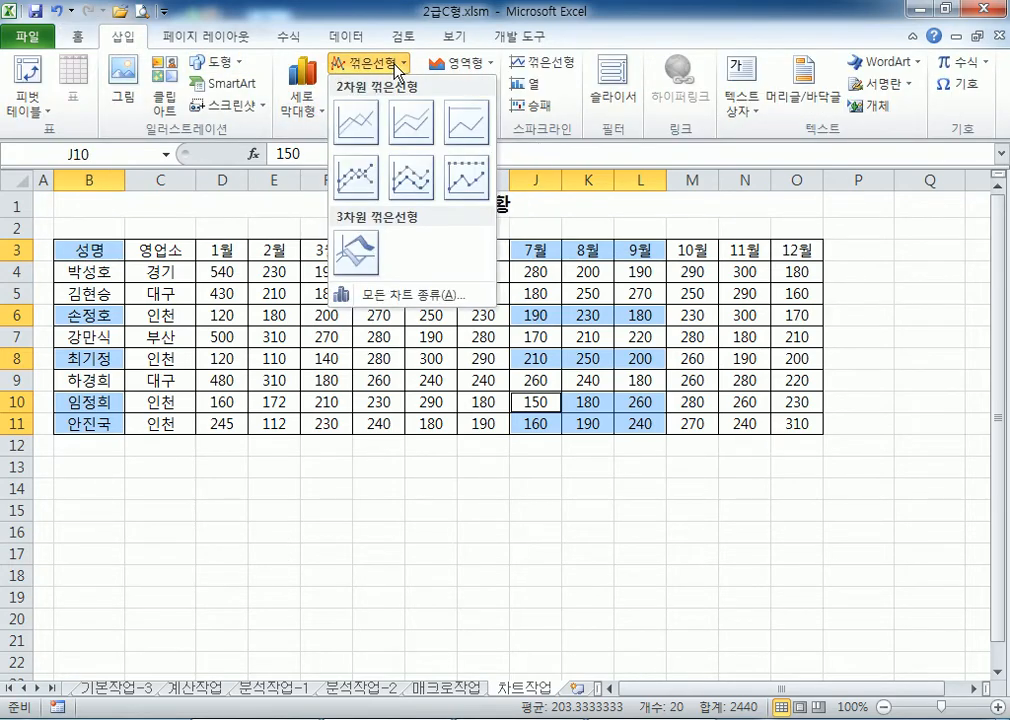
pyautogui.click(354, 175)
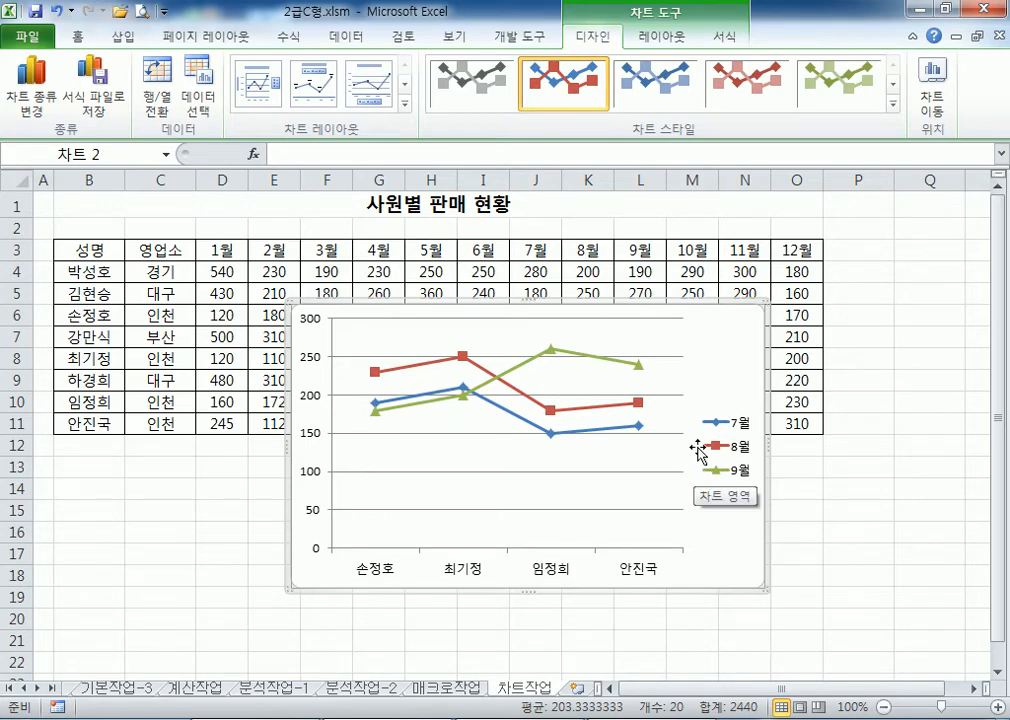
# Move the line chart below the table so that its upper-left corner sits at cell B13, and deselect it
pyautogui.moveTo(728, 350); pyautogui.dragTo(489, 505)
pyautogui.scroll(-3, 593, 444)
pyautogui.click(632, 421)
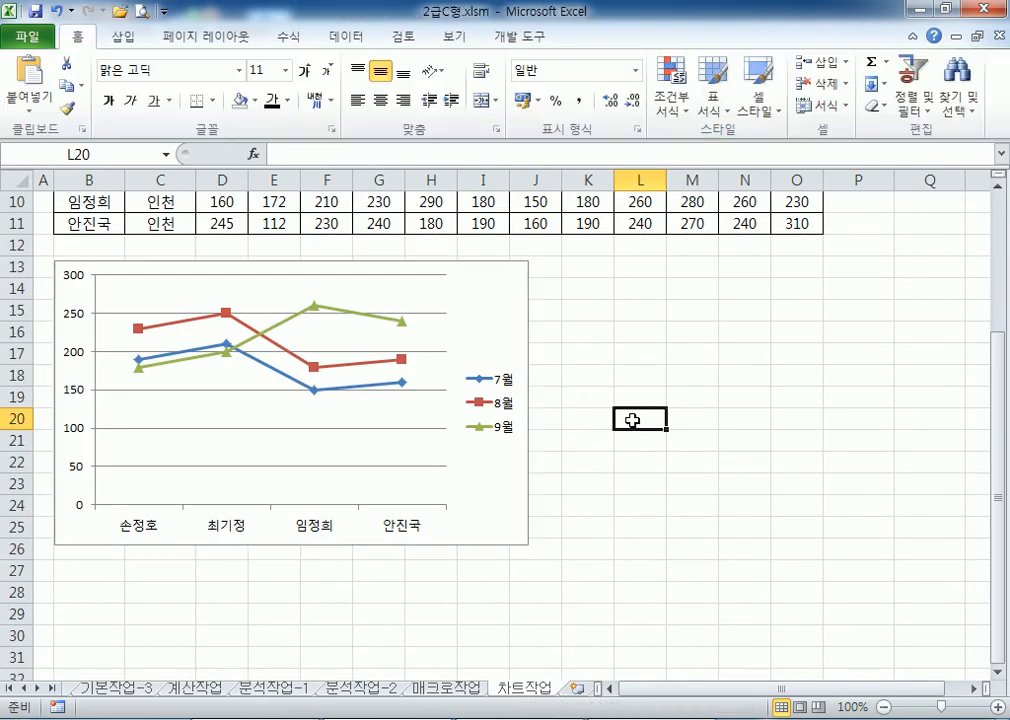
# Examine the line chart's source data range, series and category labels, and leave the source data selection without changes
pyautogui.click(481, 324)
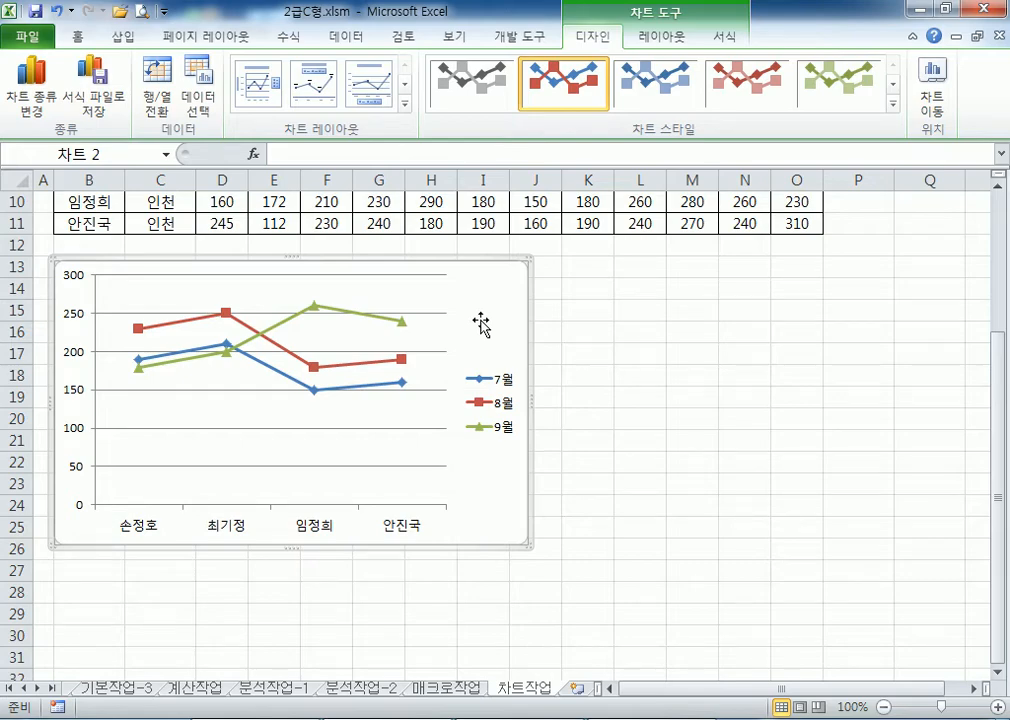
pyautogui.scroll(3, 481, 324)
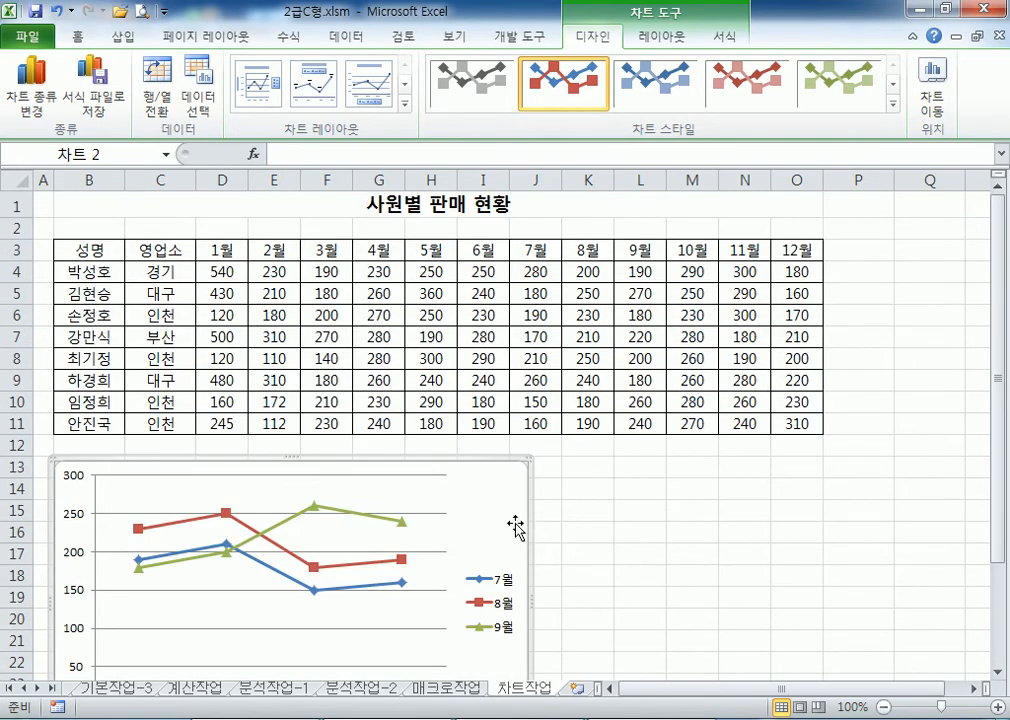
pyautogui.click(198, 100)
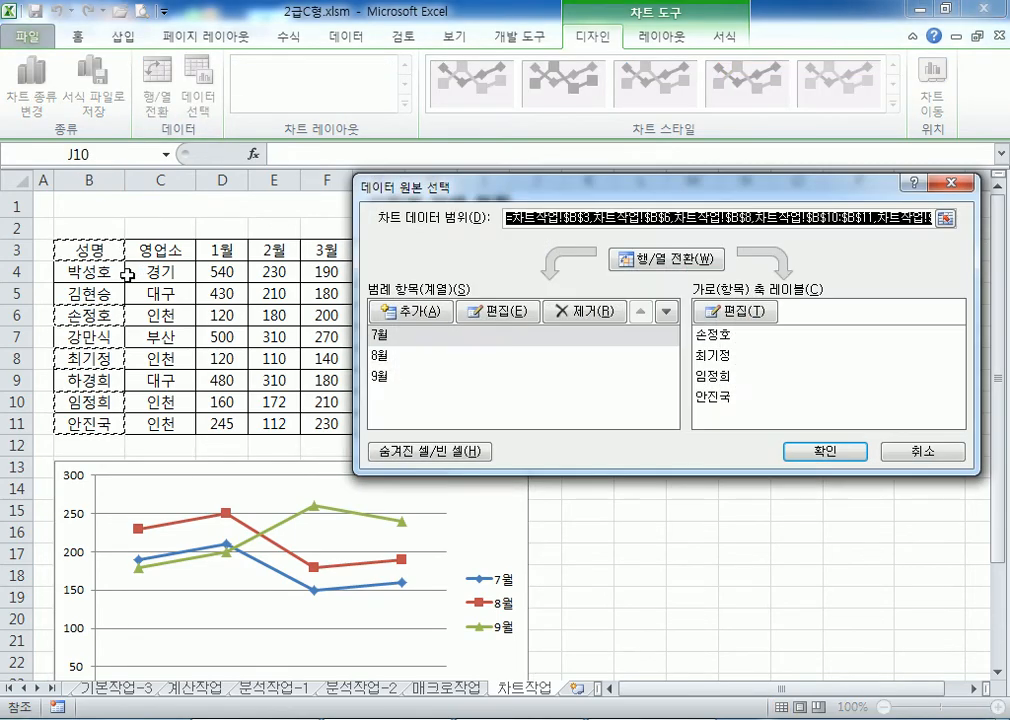
pyautogui.moveTo(432, 185); pyautogui.dragTo(390, 450)
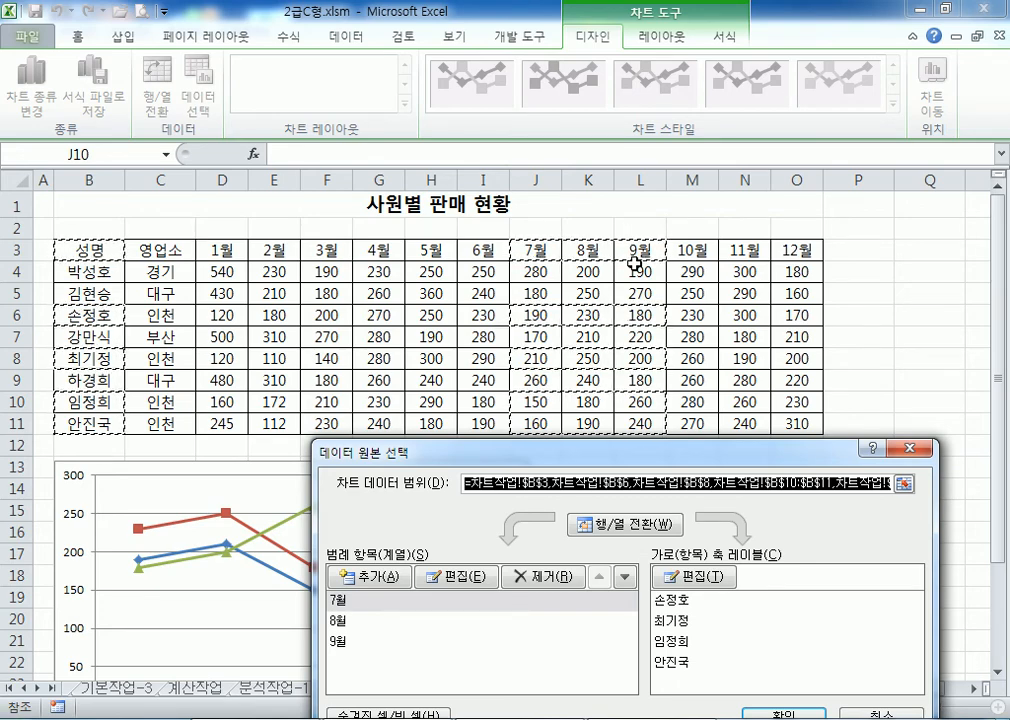
pyautogui.click(909, 459)
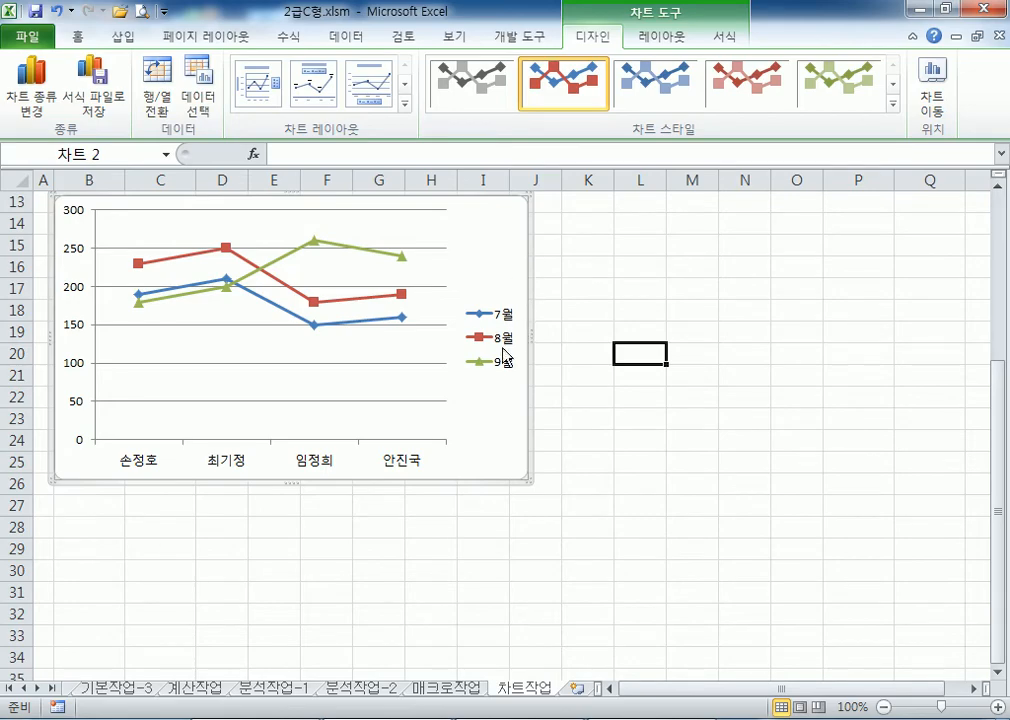
# Reposition and resize the line chart below the table so that it covers cells B14:K30
pyautogui.scroll(4, 505, 354)
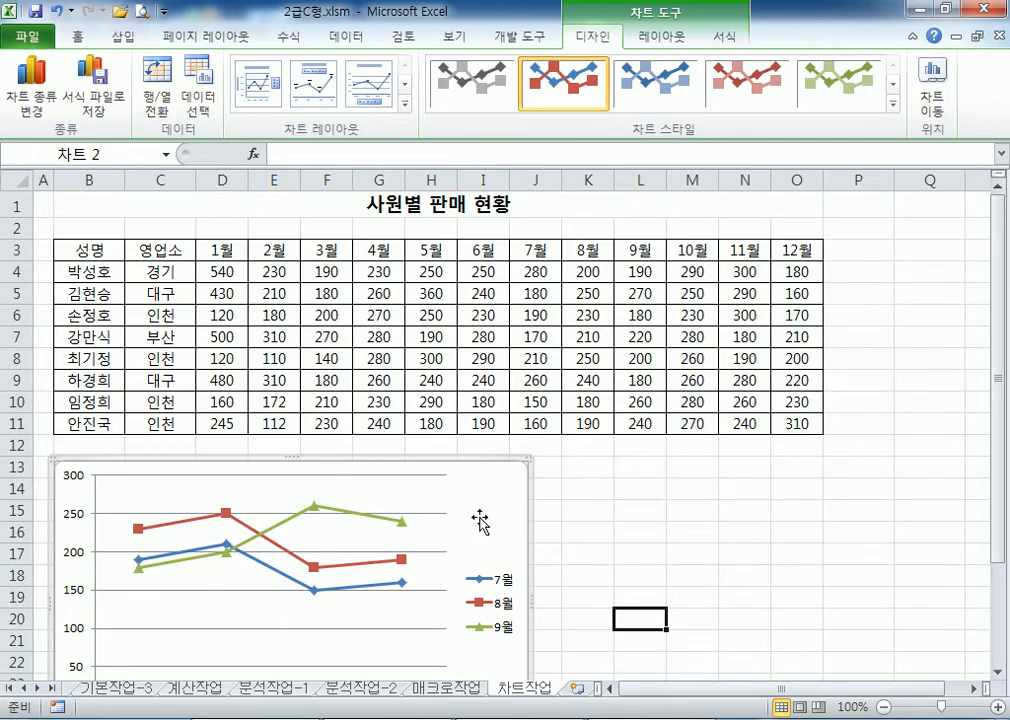
pyautogui.scroll(-3, 478, 460)
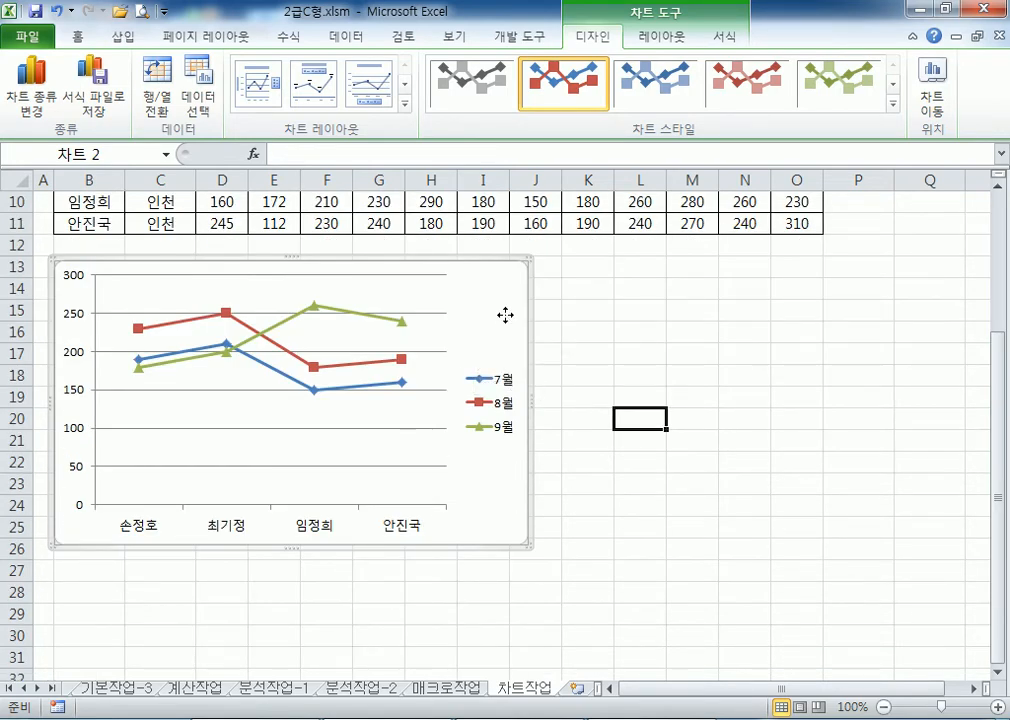
pyautogui.moveTo(507, 316); pyautogui.dragTo(512, 388)
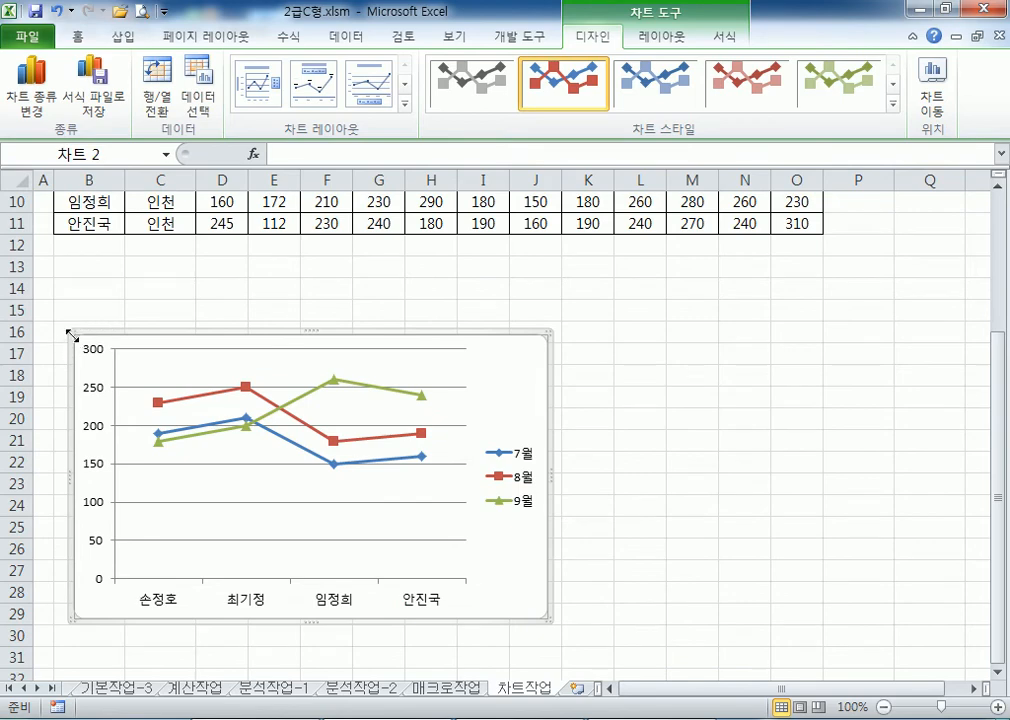
pyautogui.moveTo(71, 332); pyautogui.dragTo(50, 274)
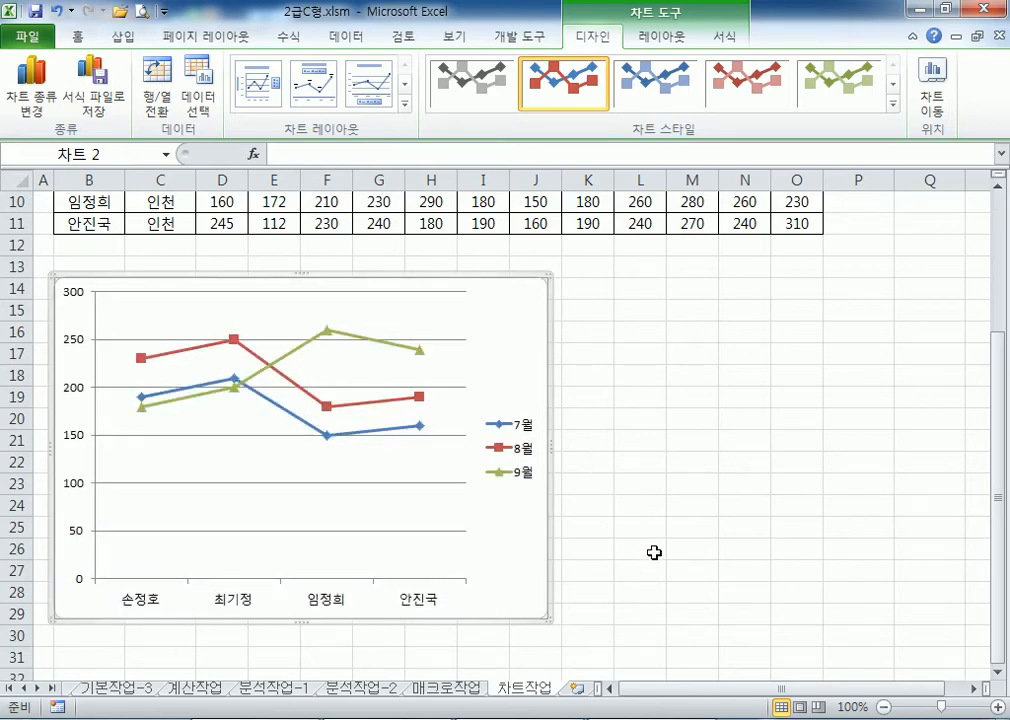
pyautogui.scroll(-2, 624, 566)
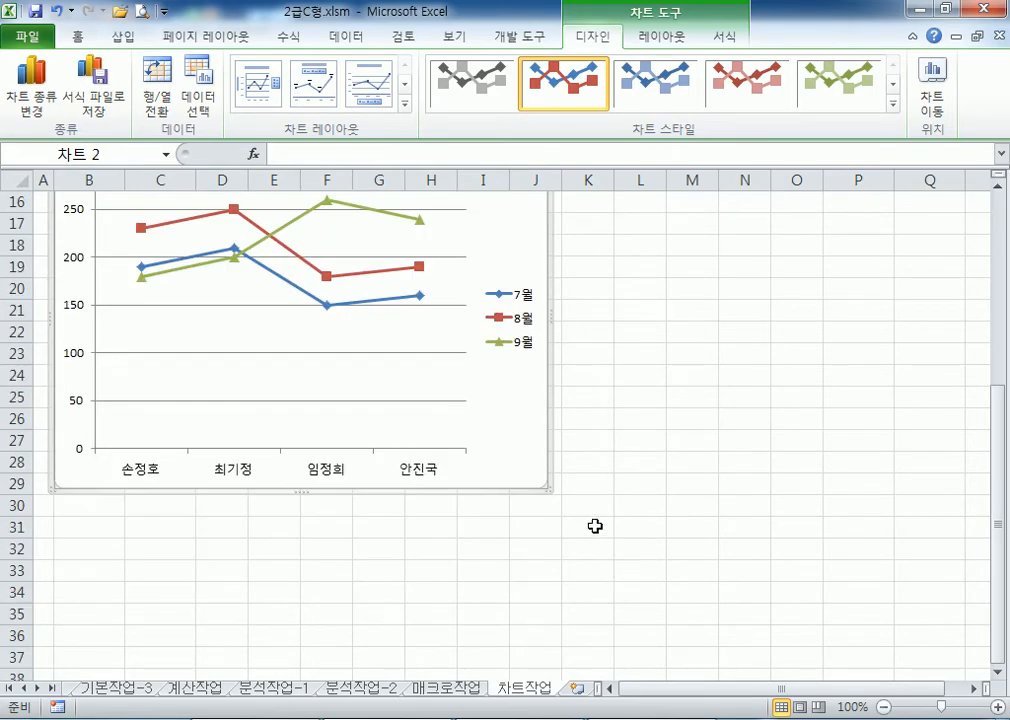
pyautogui.moveTo(548, 489); pyautogui.dragTo(615, 518)
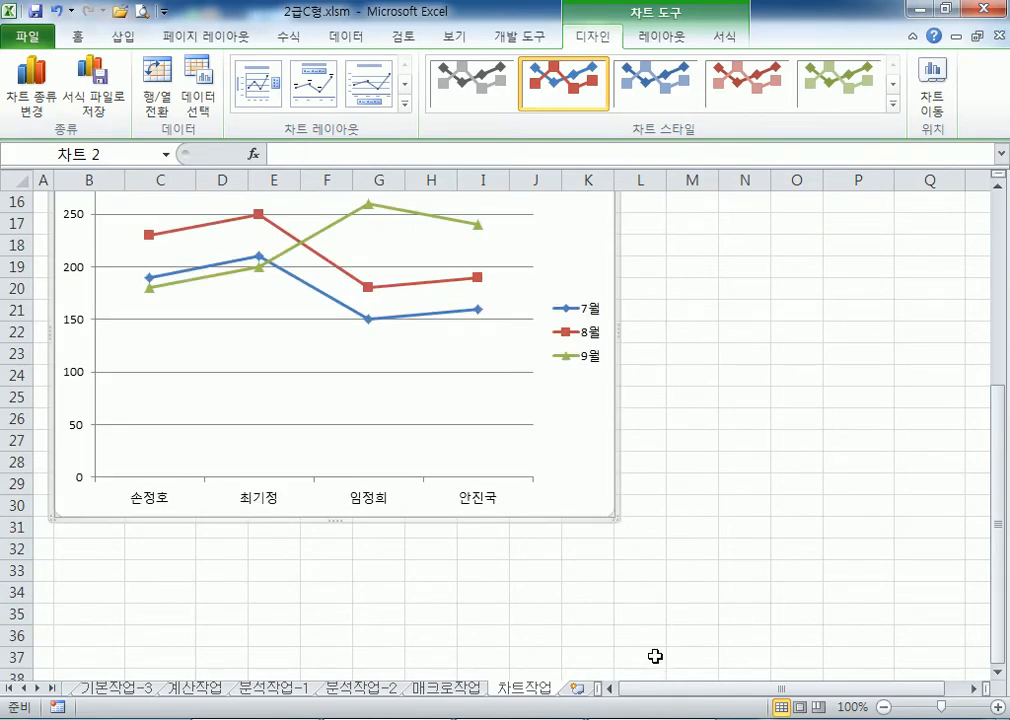
pyautogui.scroll(5, 300, 552)
pyautogui.scroll(-4, 106, 282)
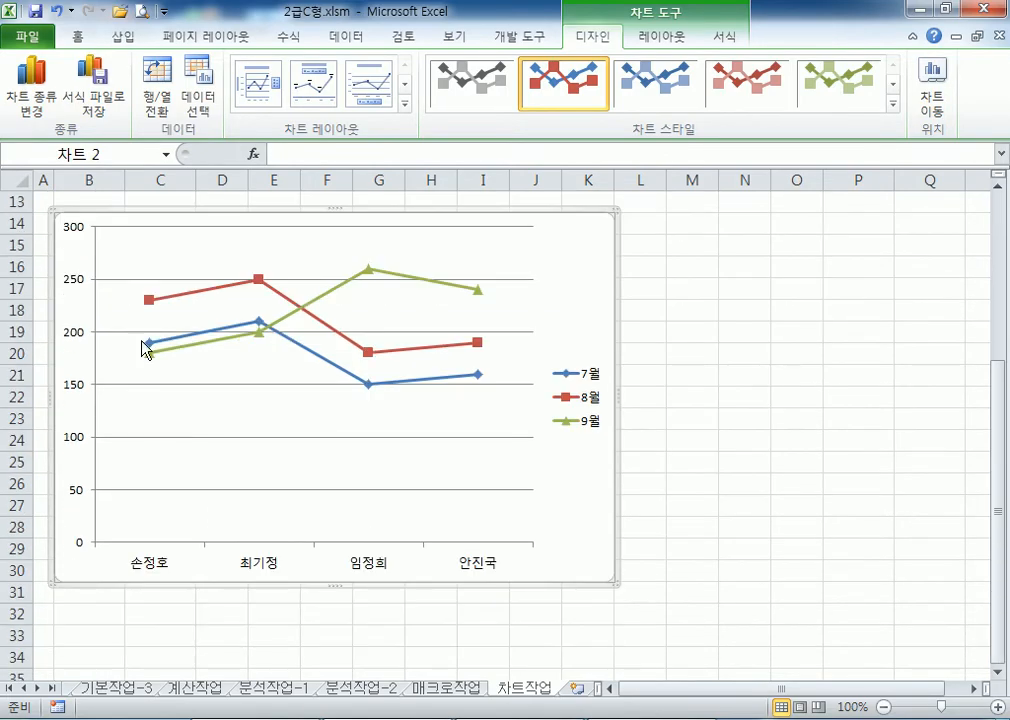
pyautogui.click(791, 343)
# Add a chart title placed above the plot area of the line chart
pyautogui.click(600, 310)
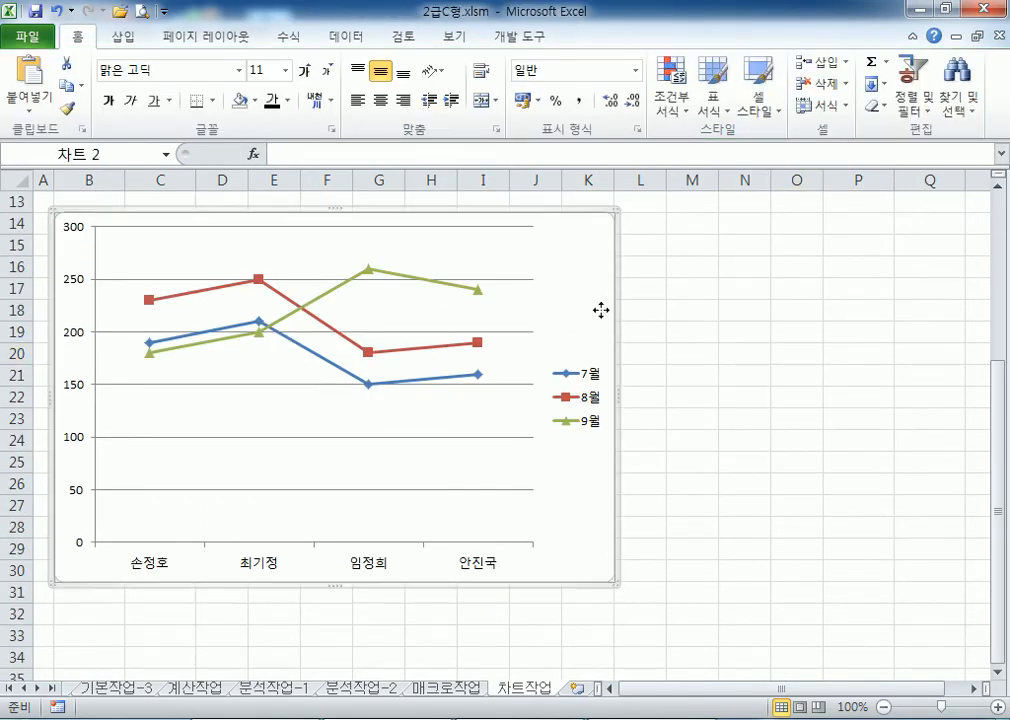
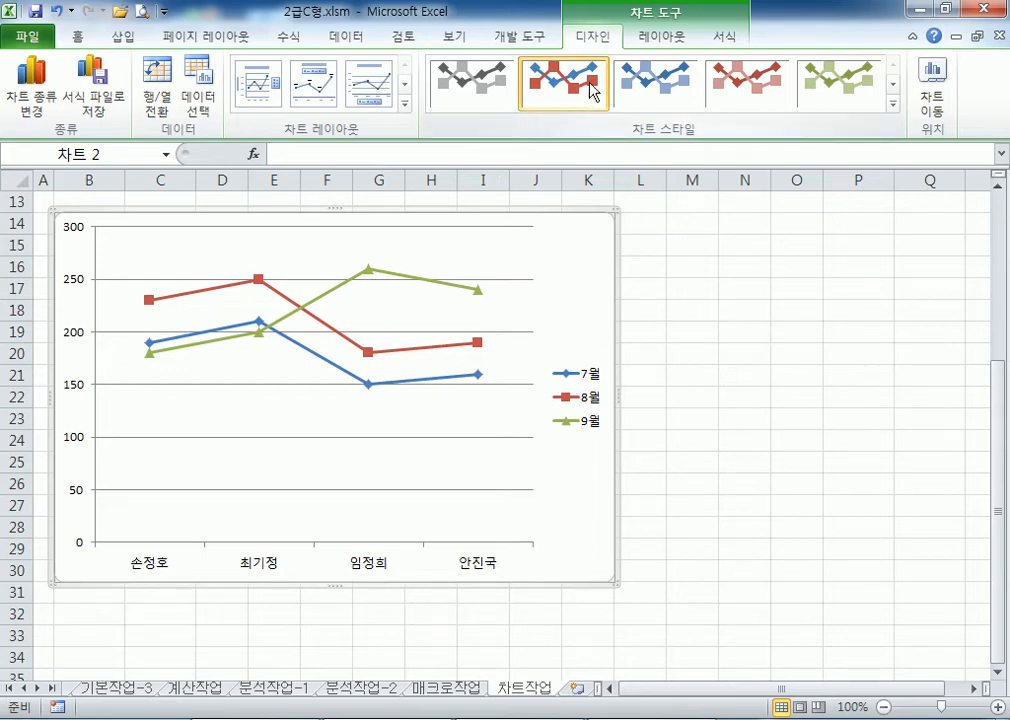
pyautogui.click(655, 40)
pyautogui.click(323, 104)
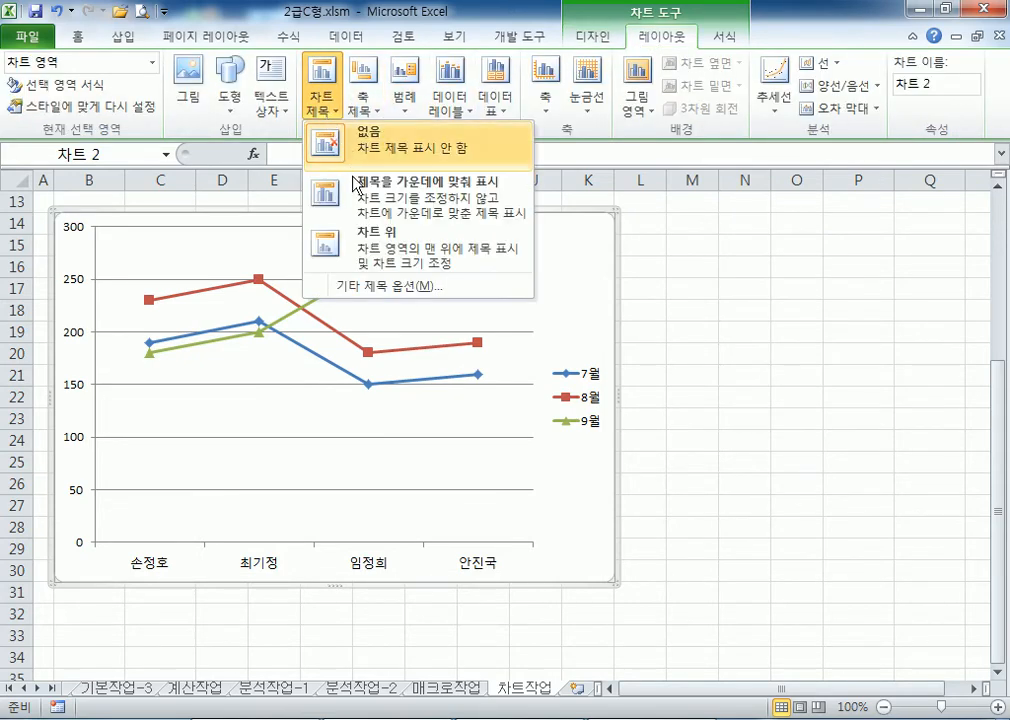
pyautogui.click(371, 246)
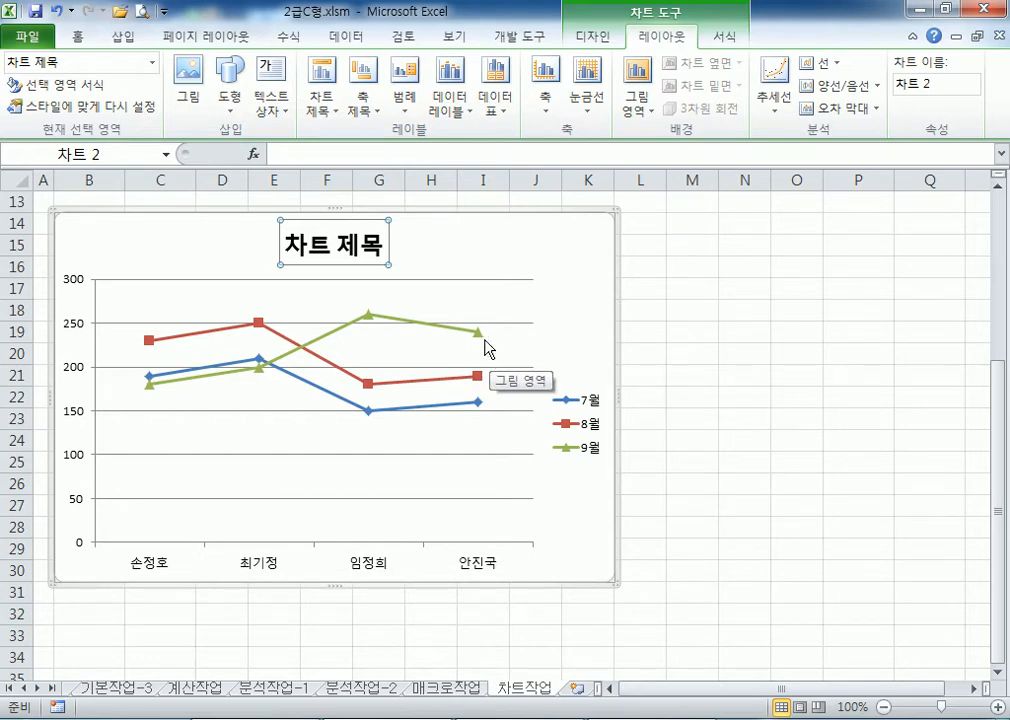
# Replace the chart title text with 인천영업소 사원별 3/4분기 판매현황 and deselect the title
pyautogui.moveTo(459, 336)
pyautogui.write('이ㅐㄴㅊ')
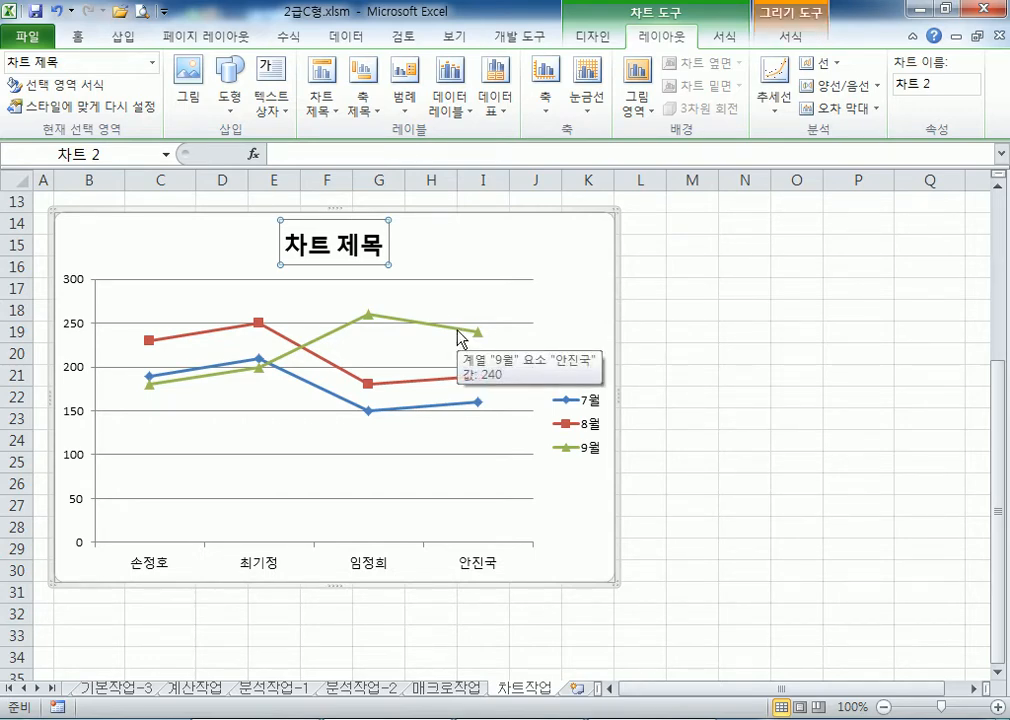
pyautogui.press('BackSpace')
pyautogui.press('BackSpace')
pyautogui.press('BackSpace')
pyautogui.press('BackSpace')
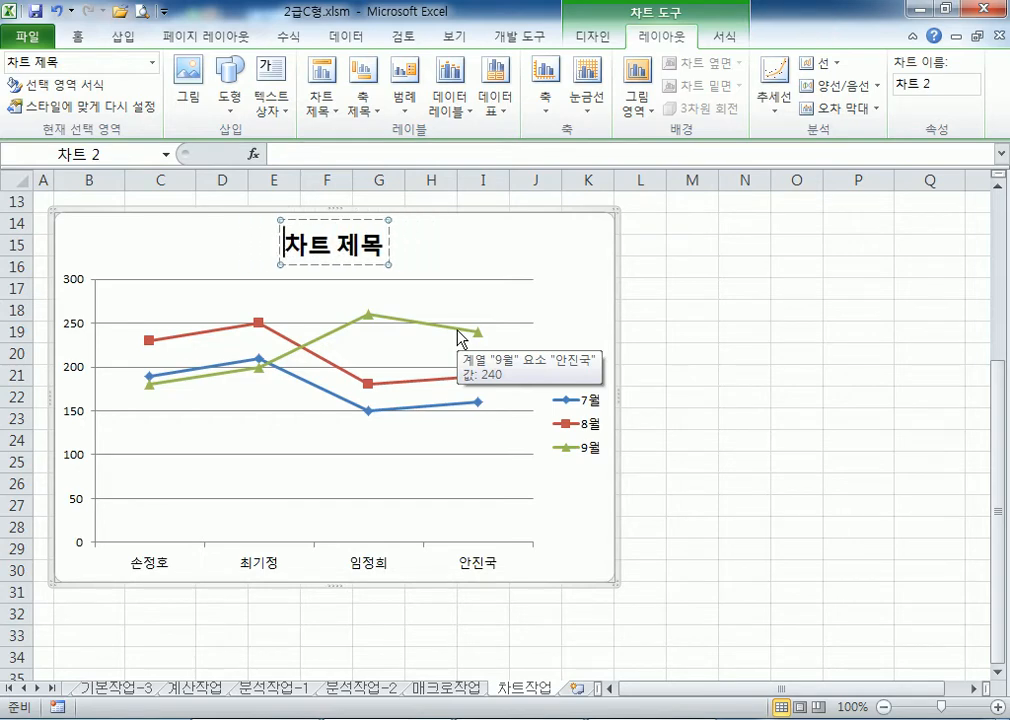
pyautogui.write('인천여영업소 사')
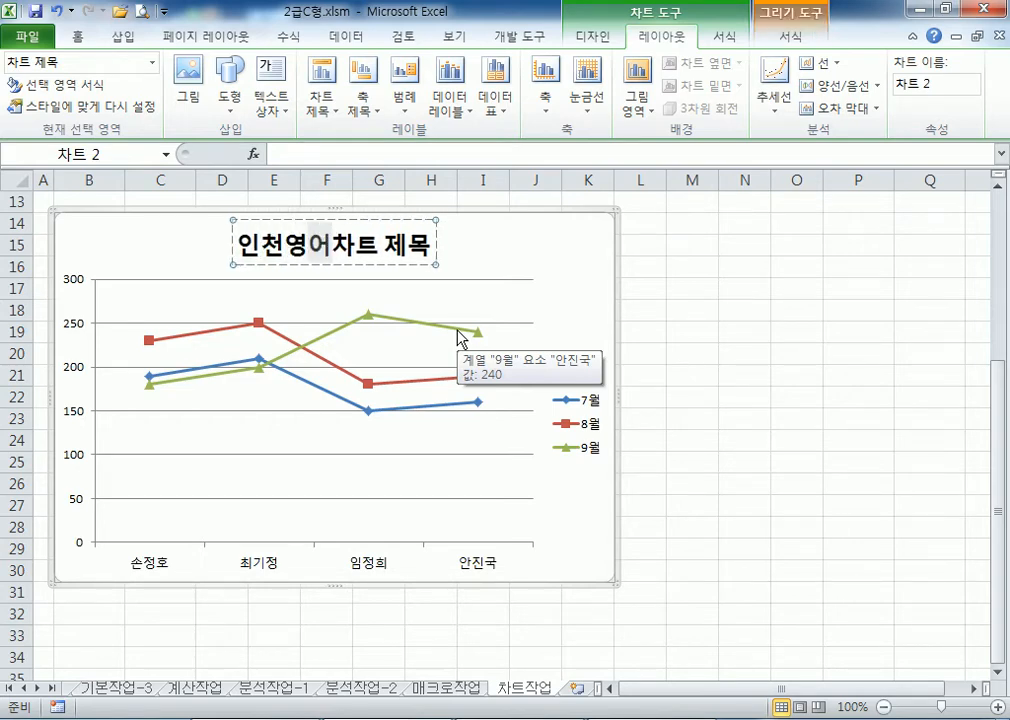
pyautogui.write('원별 3/')
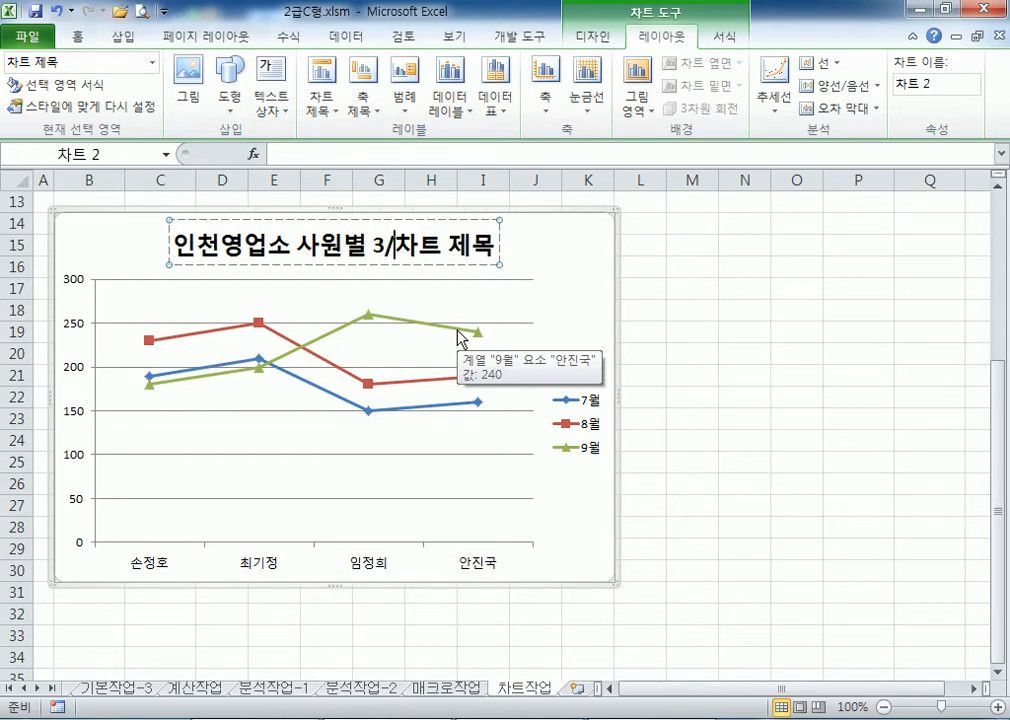
pyautogui.write('4')
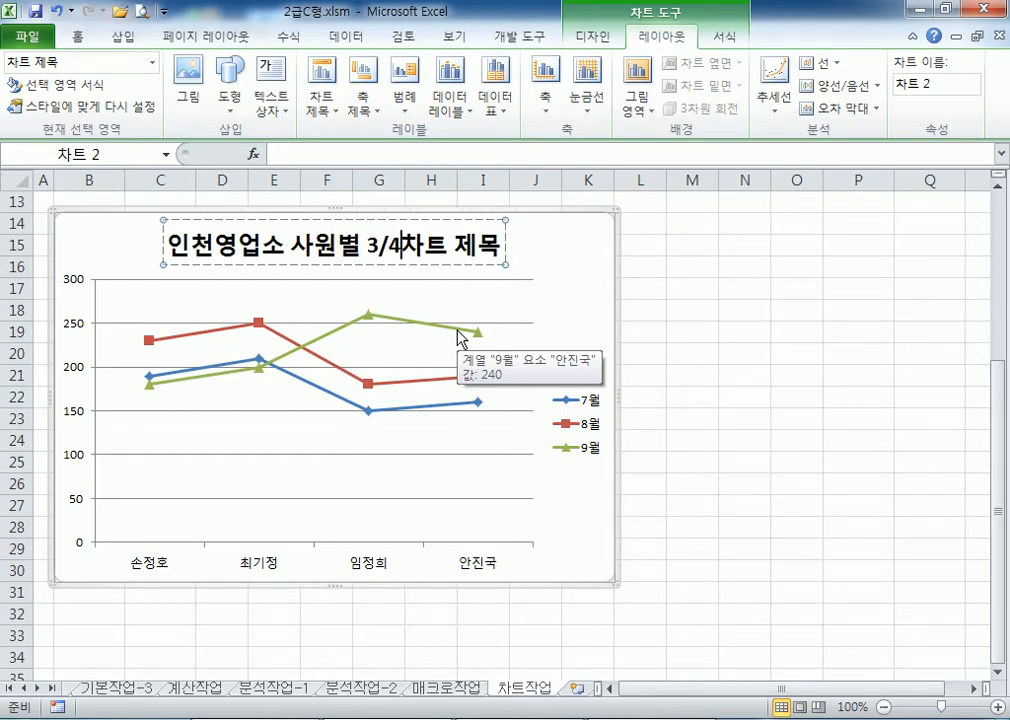
pyautogui.write('분기 ')
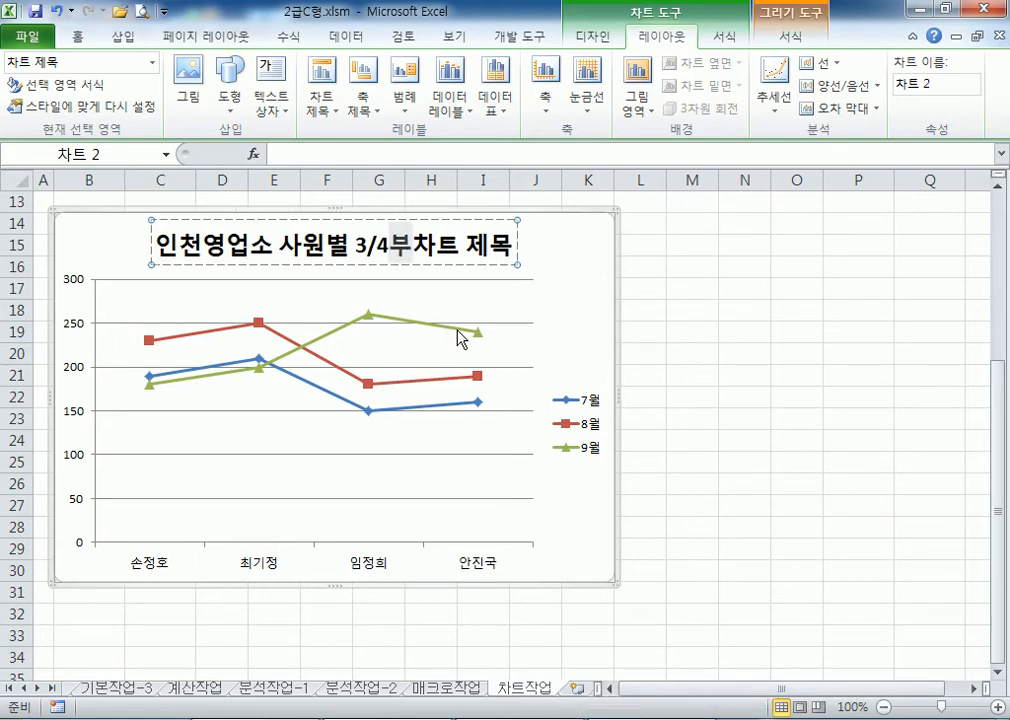
pyautogui.write('판매현호')
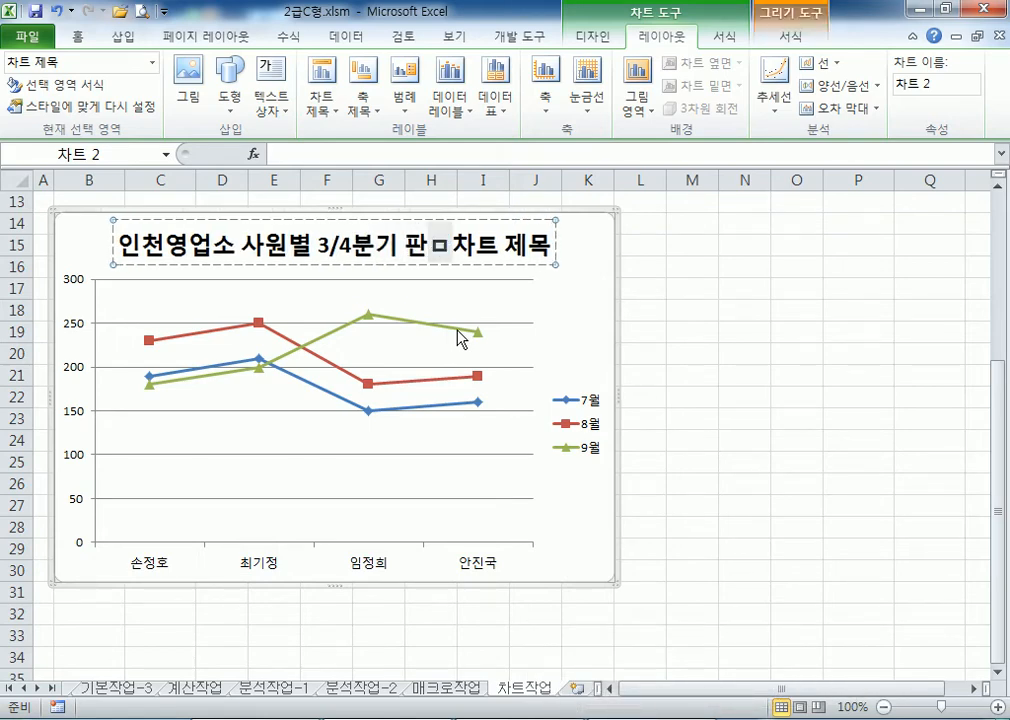
pyautogui.write('ㅏㅇ')
pyautogui.press('Delete')
pyautogui.press('Delete')
pyautogui.press('Delete')
pyautogui.press('Delete')
pyautogui.press('Delete')
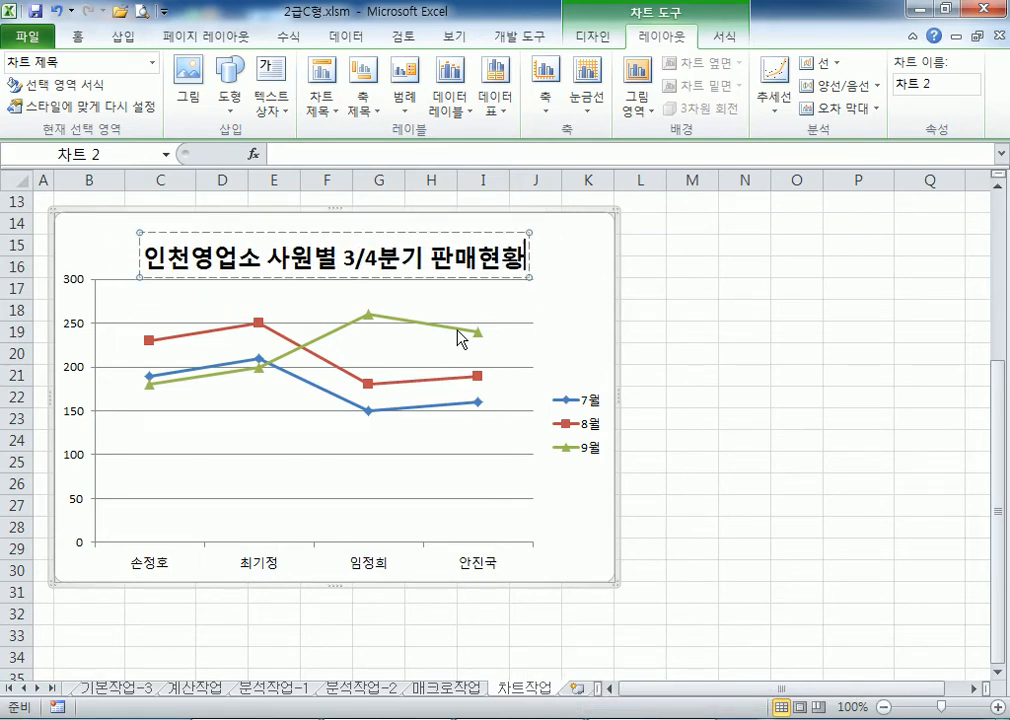
pyautogui.press('Escape')
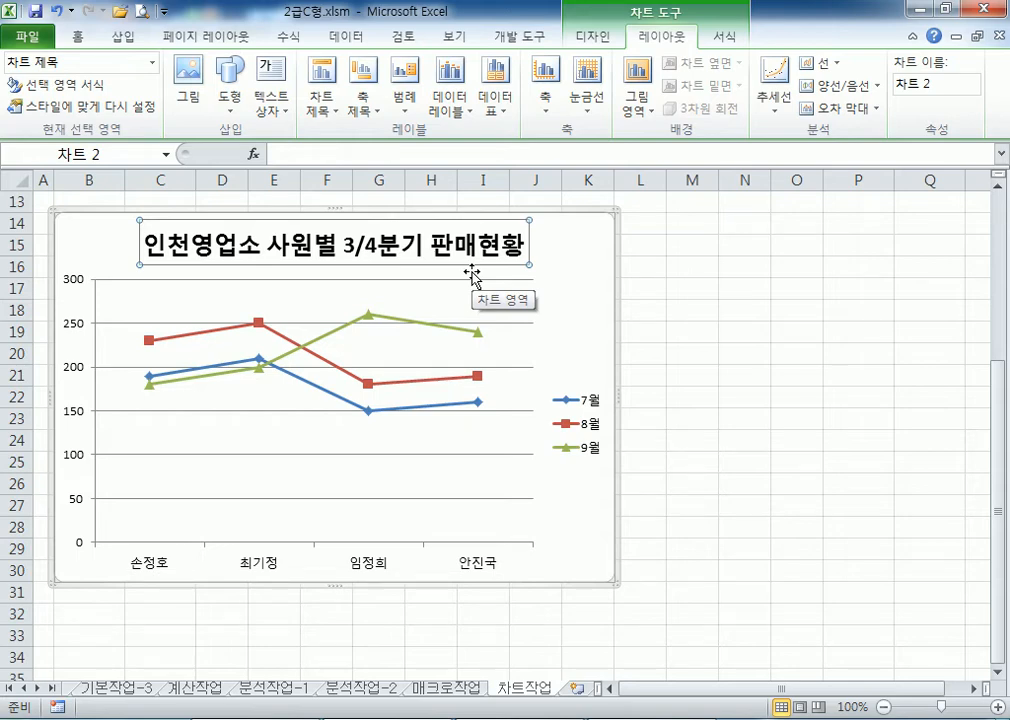
pyautogui.click(576, 276)
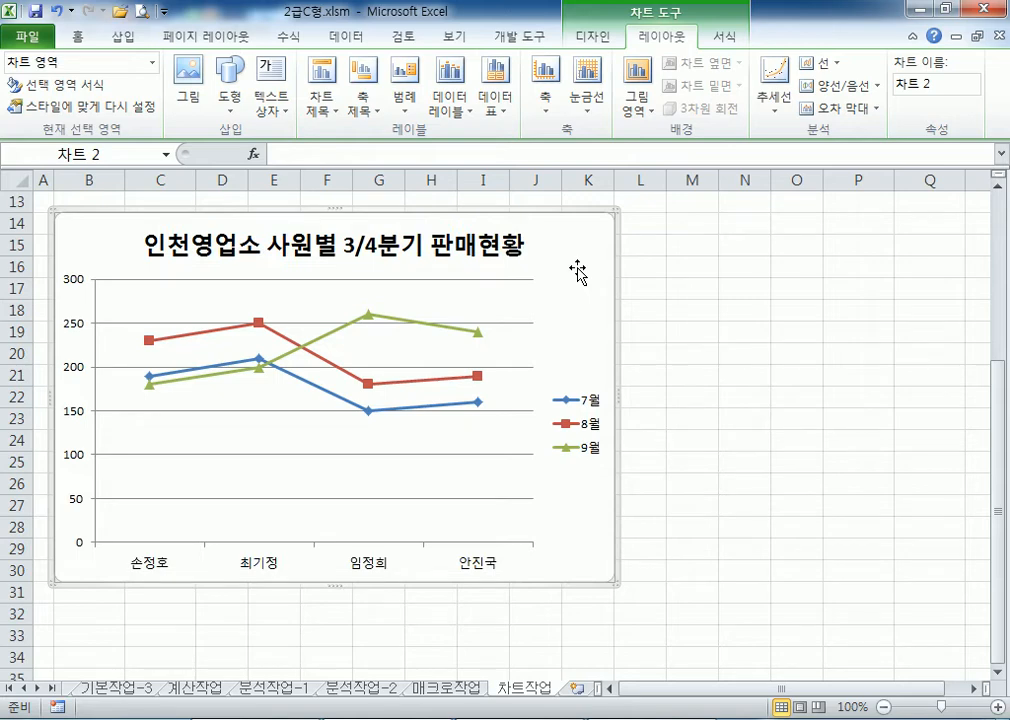
# Add a data table with legend keys below the chart, and switch it to the version without legend keys
pyautogui.click(493, 113)
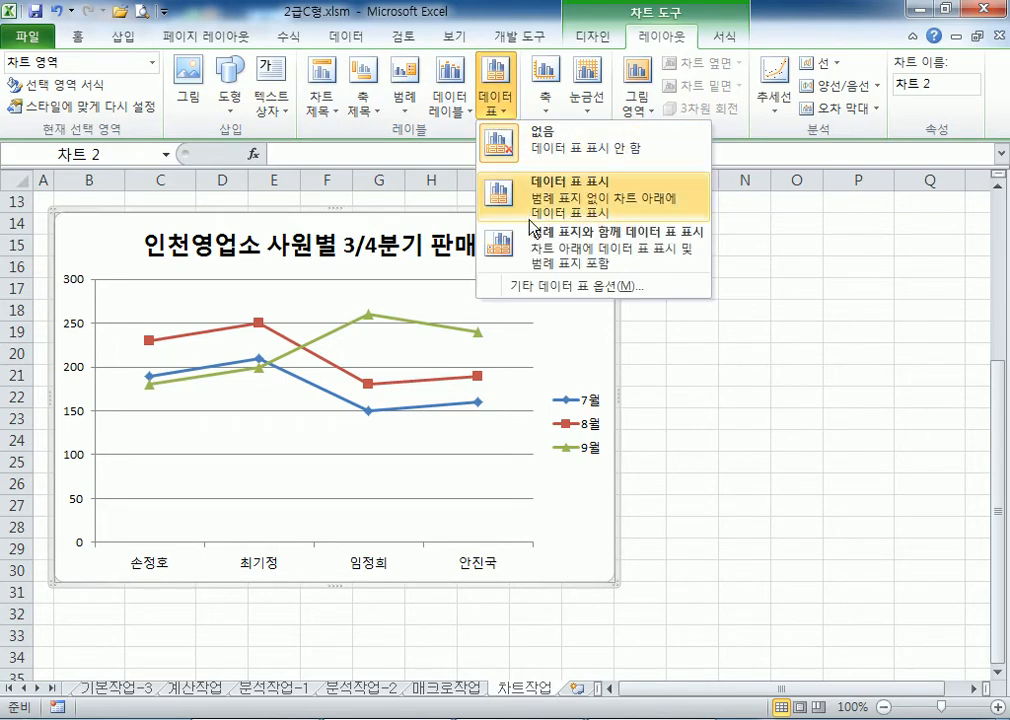
pyautogui.click(533, 248)
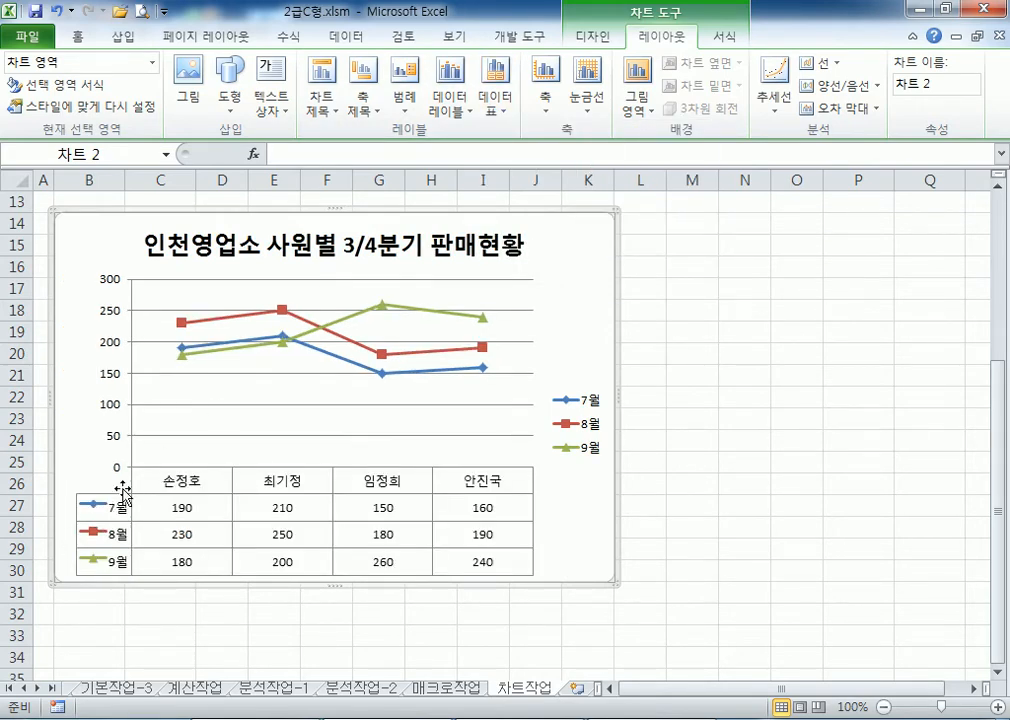
pyautogui.click(497, 108)
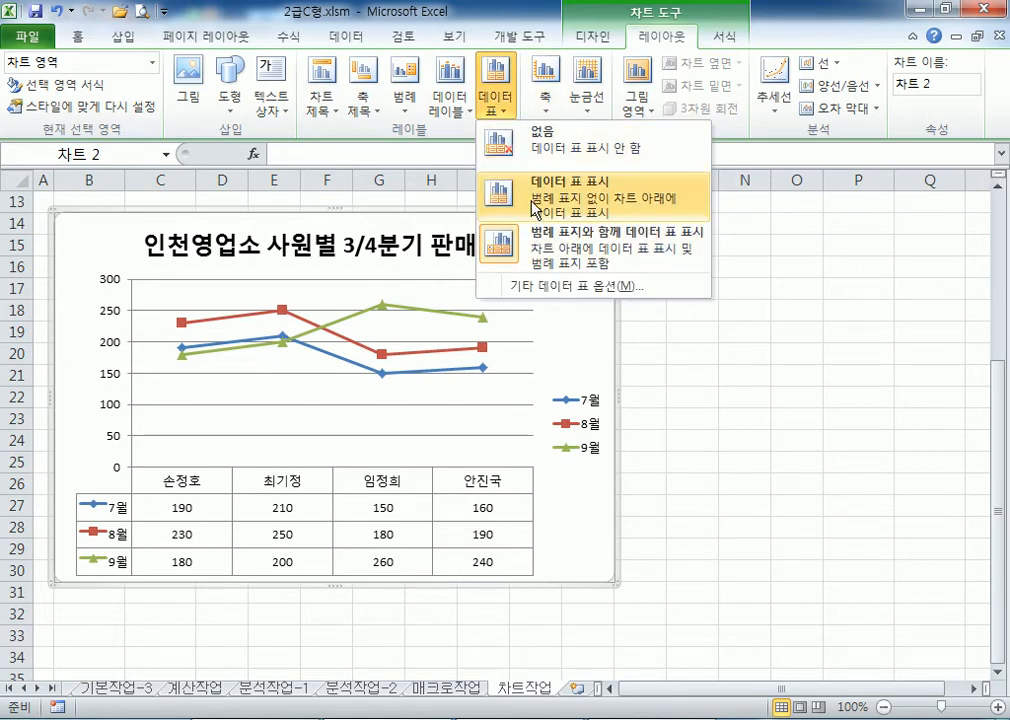
pyautogui.click(530, 206)
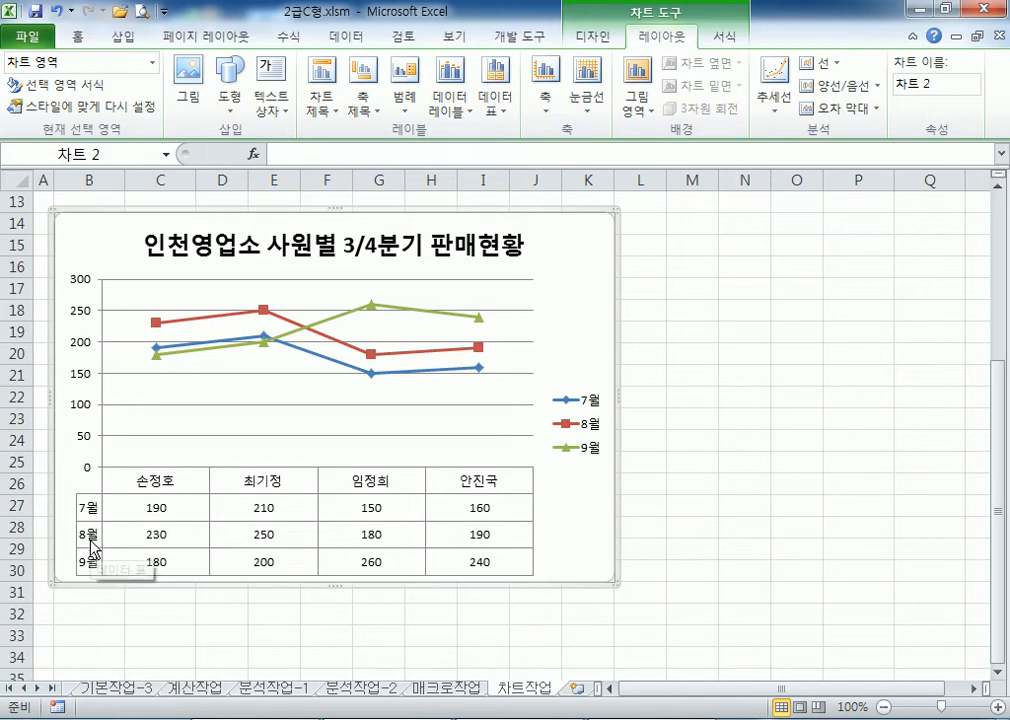
# Try the data table with legend keys, and switch back to the version without them
pyautogui.click(497, 110)
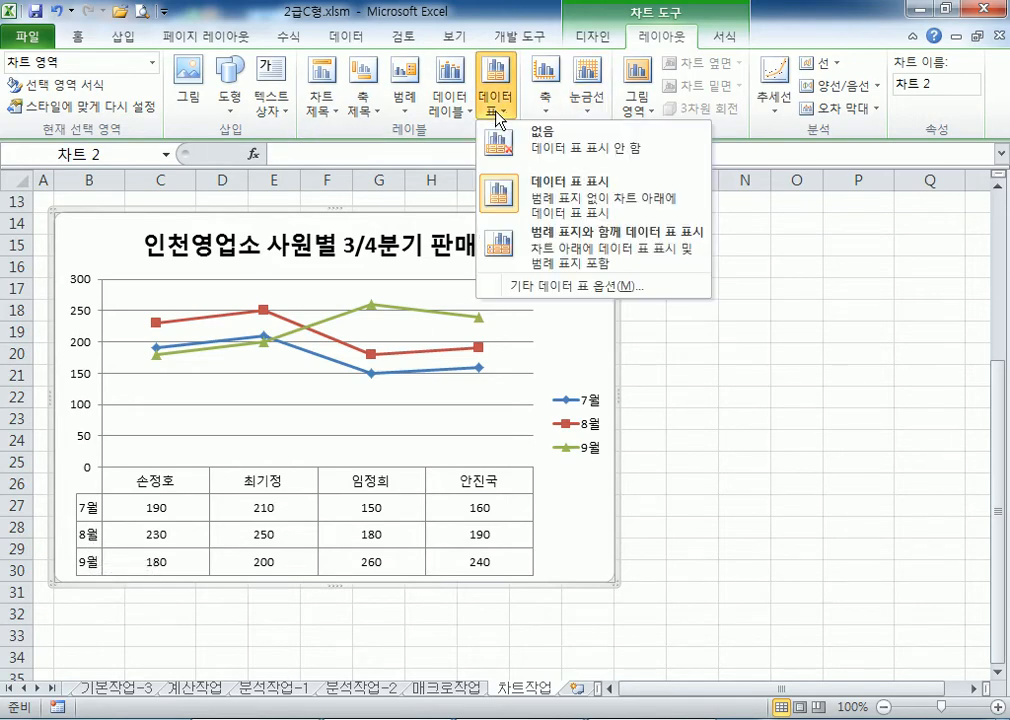
pyautogui.click(553, 264)
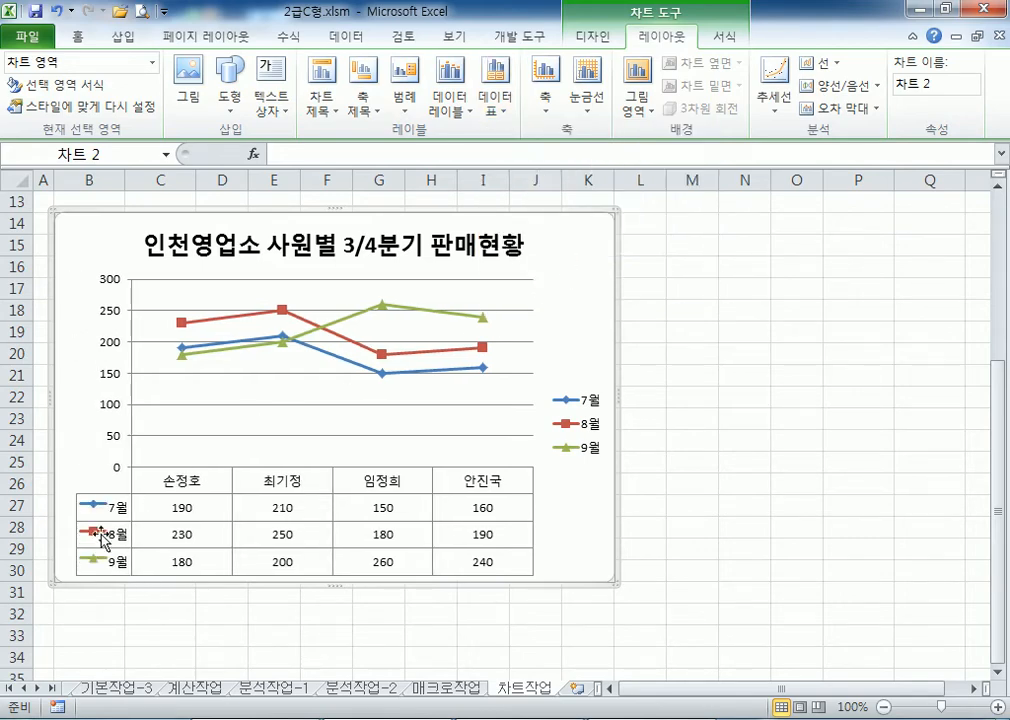
pyautogui.click(497, 100)
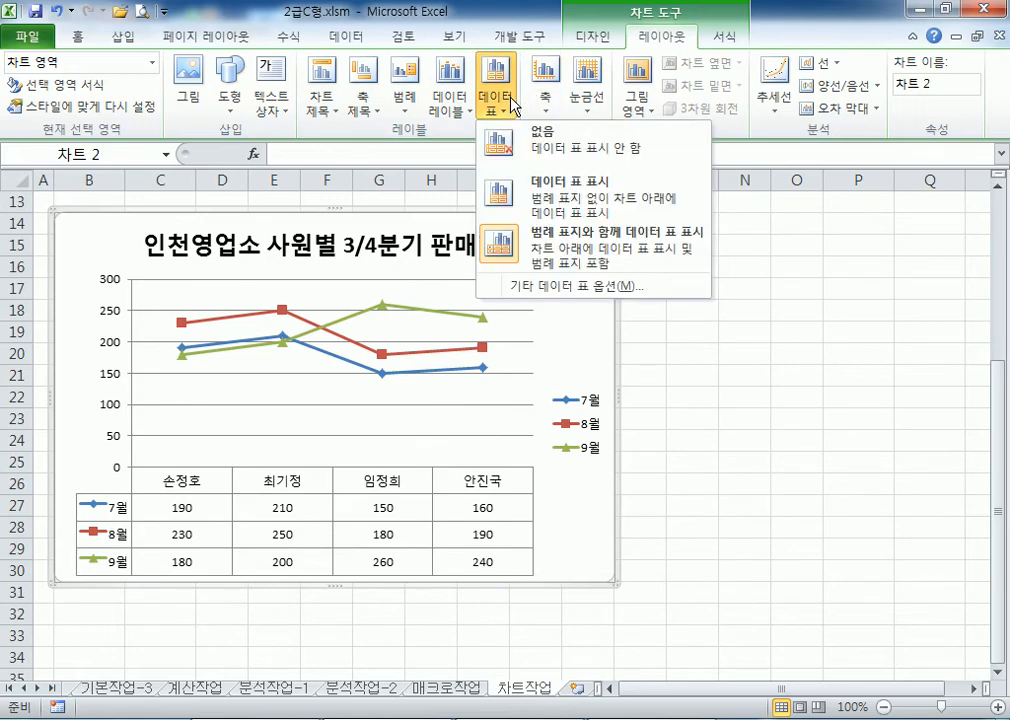
pyautogui.click(578, 196)
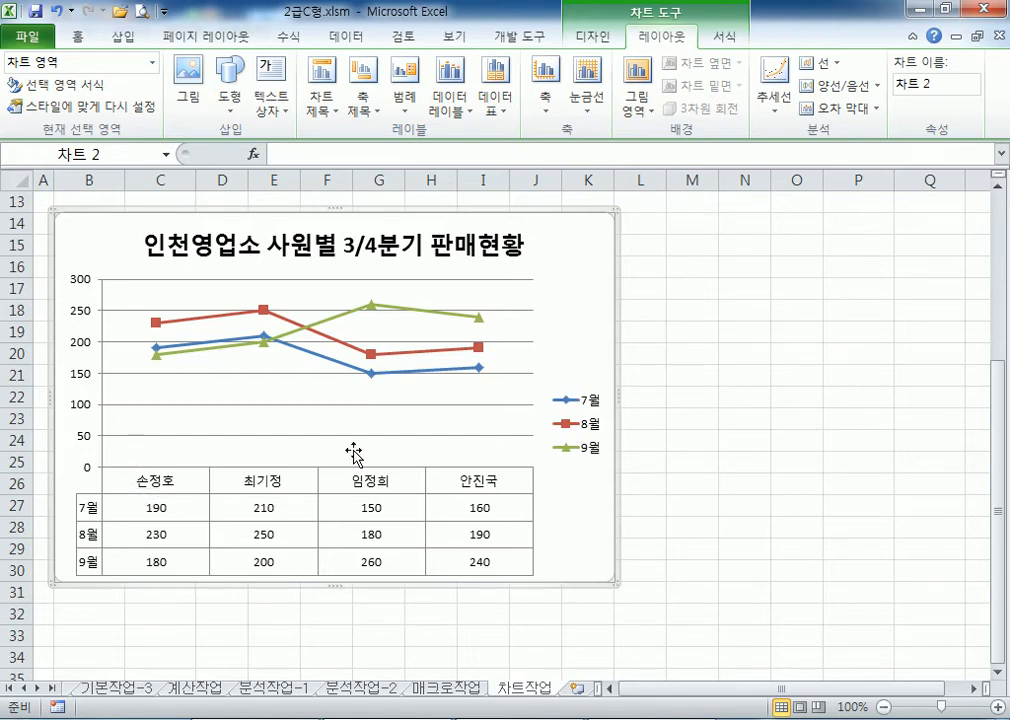
# Set the chart legend's font to 궁서체 at size 9
pyautogui.click(592, 435)
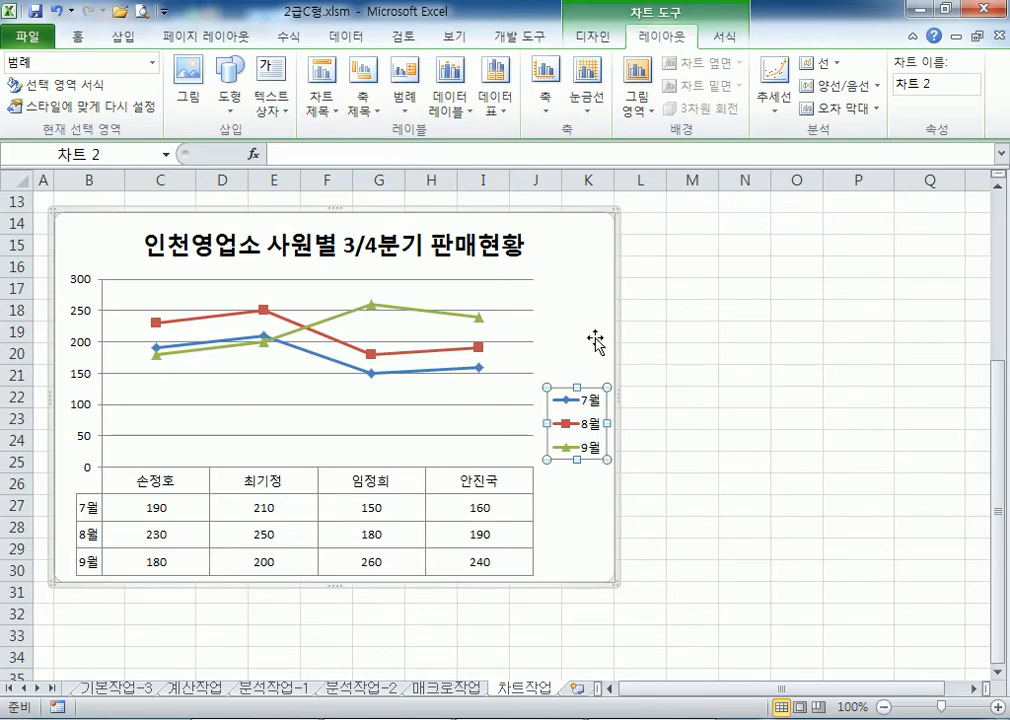
pyautogui.click(78, 40)
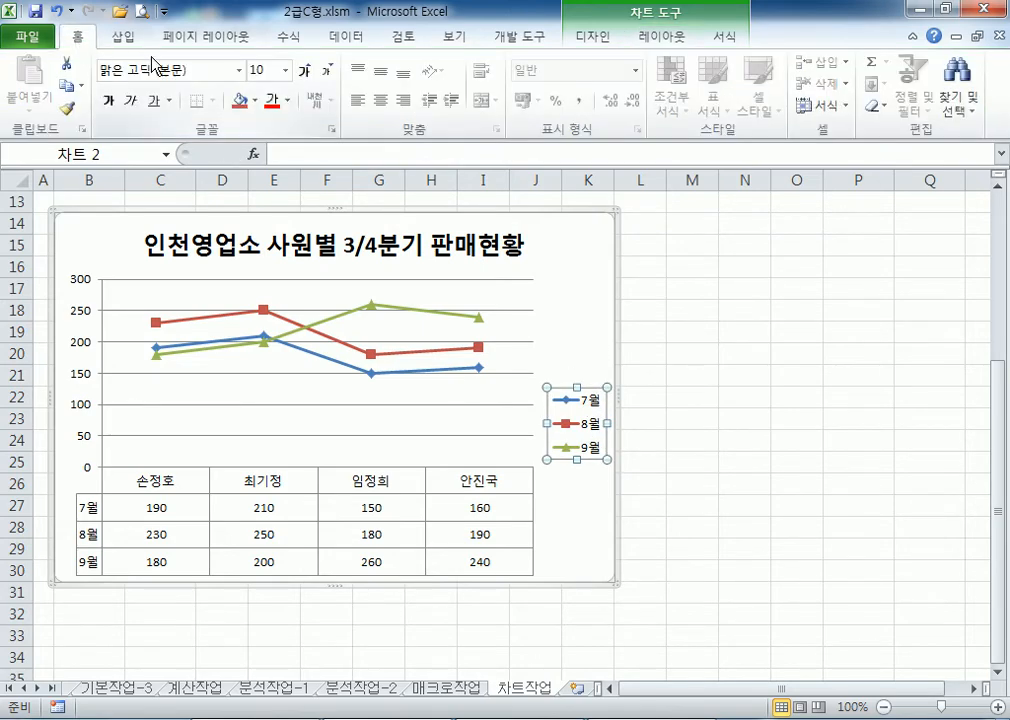
pyautogui.click(239, 70)
pyautogui.scroll(-20, 245, 195)
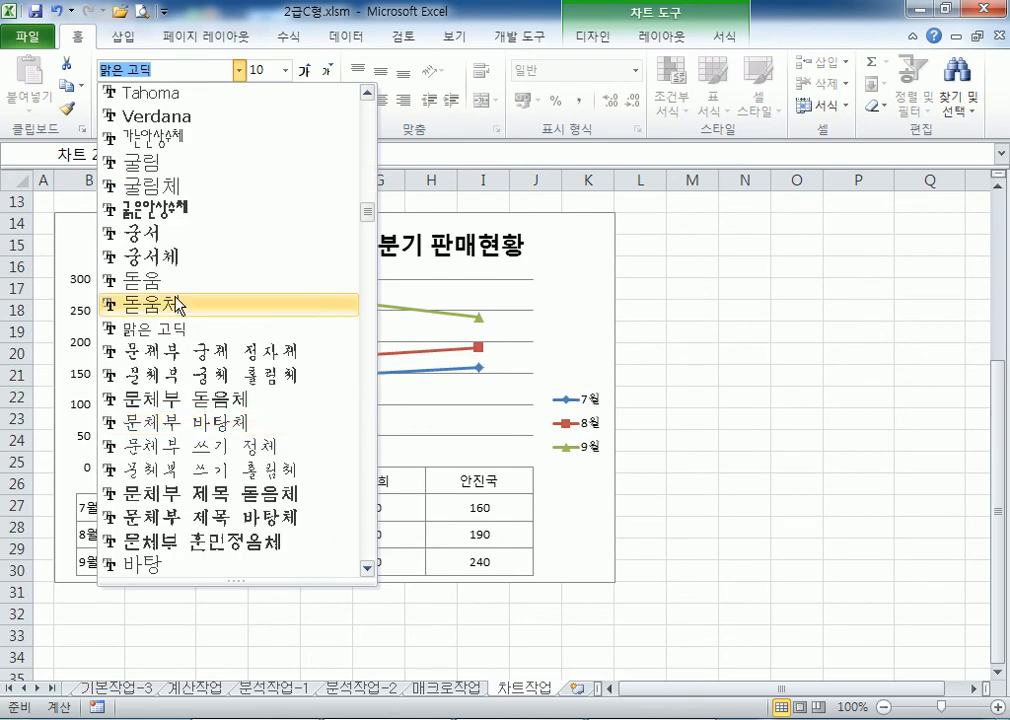
pyautogui.click(165, 258)
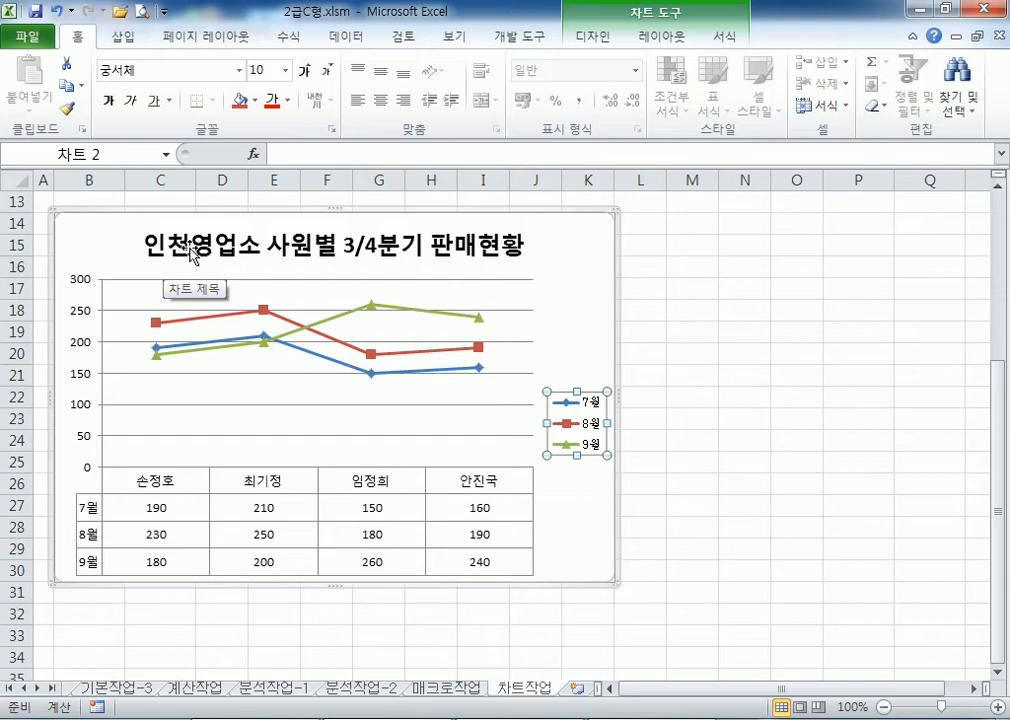
pyautogui.click(327, 74)
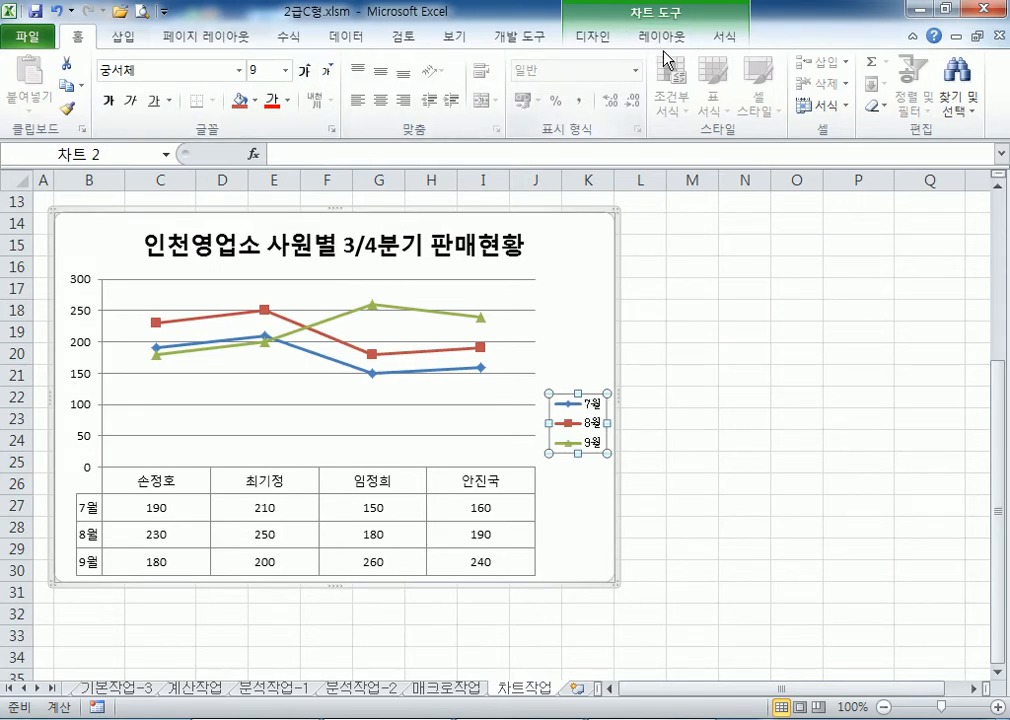
# Give the chart legend a solid border line in the standard blue colour
pyautogui.click(726, 38)
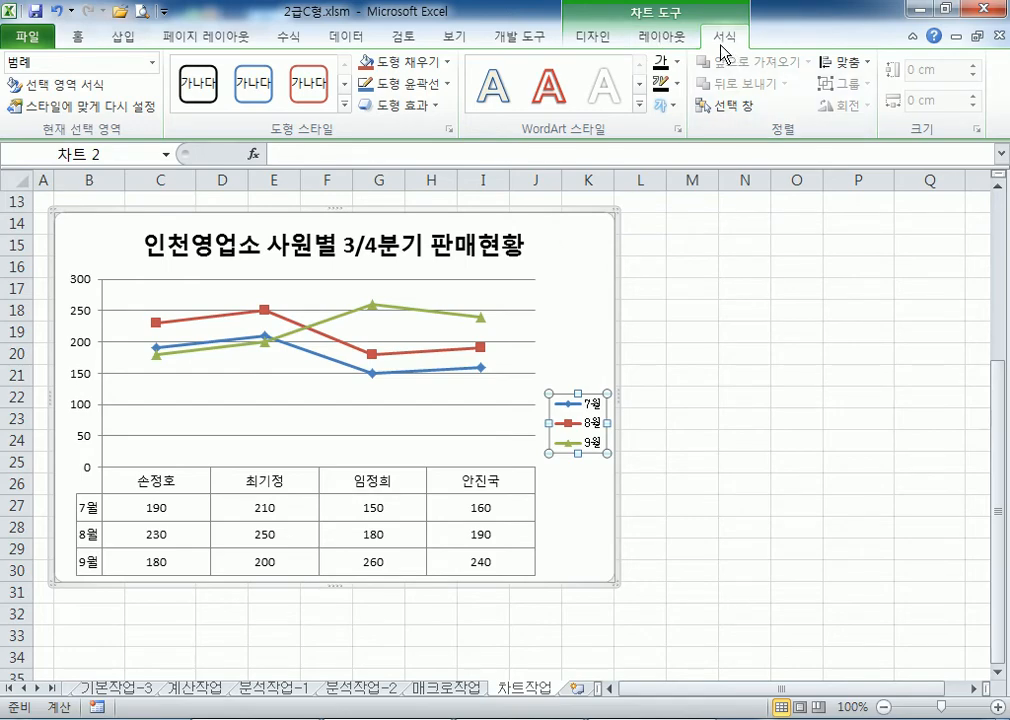
pyautogui.hotkey('ctrl', '1')
pyautogui.moveTo(499, 104); pyautogui.dragTo(787, 138)
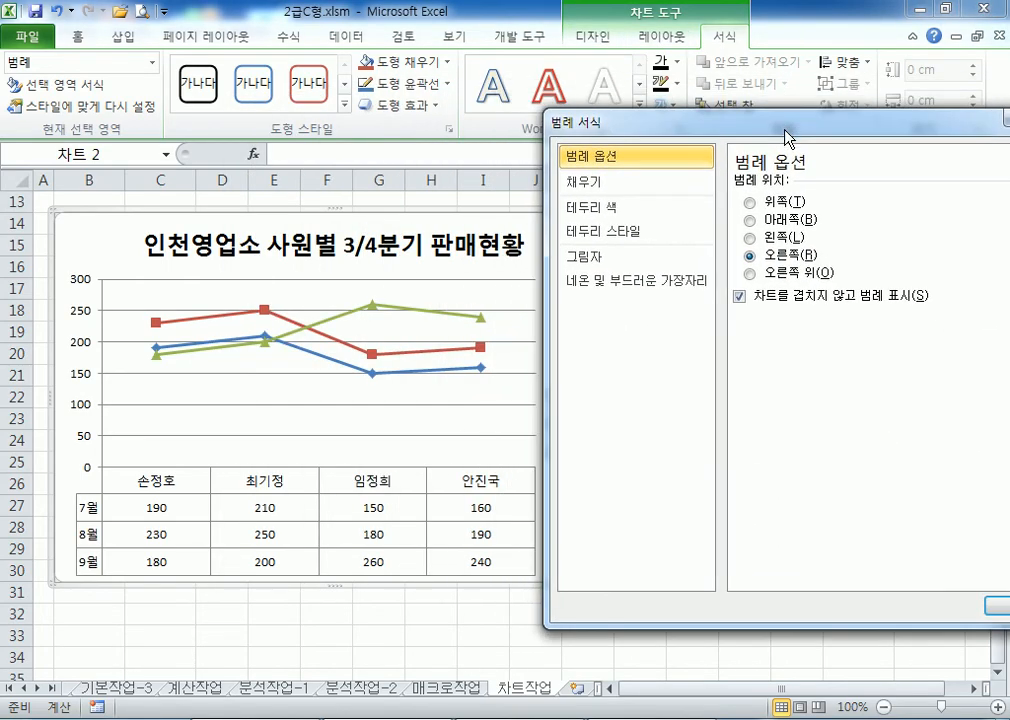
pyautogui.click(598, 207)
pyautogui.click(777, 205)
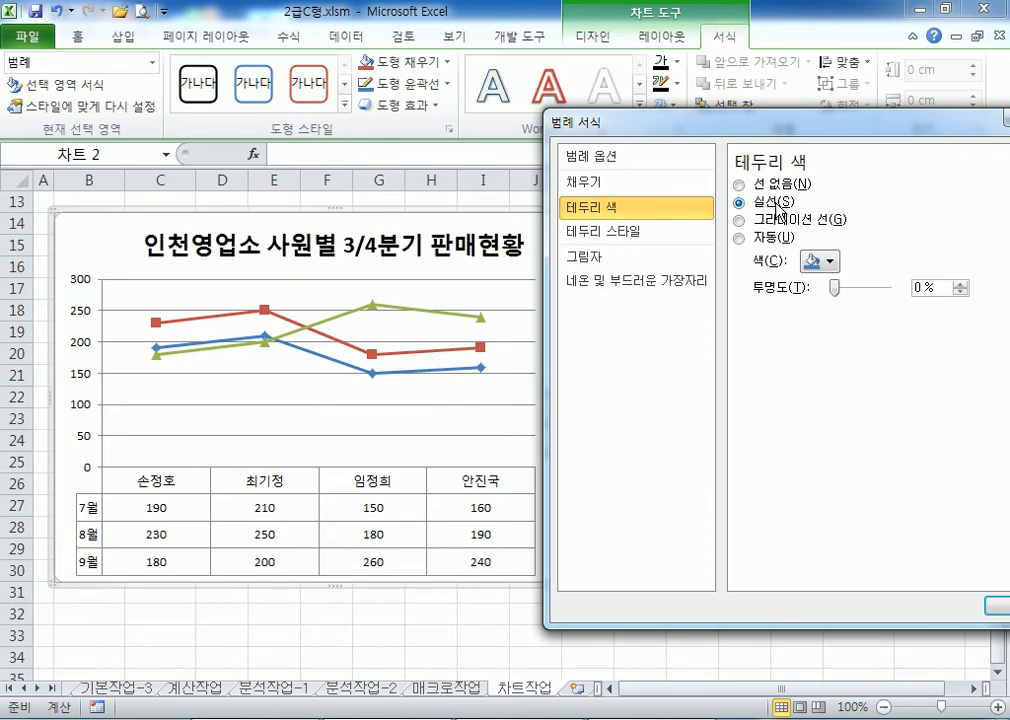
pyautogui.click(827, 261)
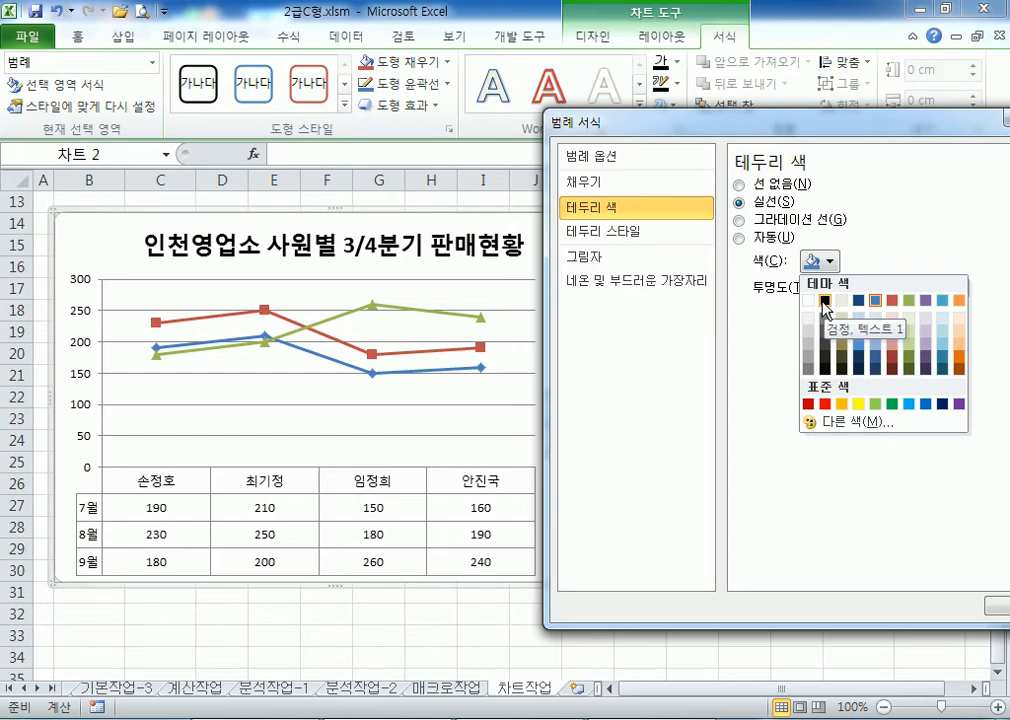
pyautogui.click(928, 403)
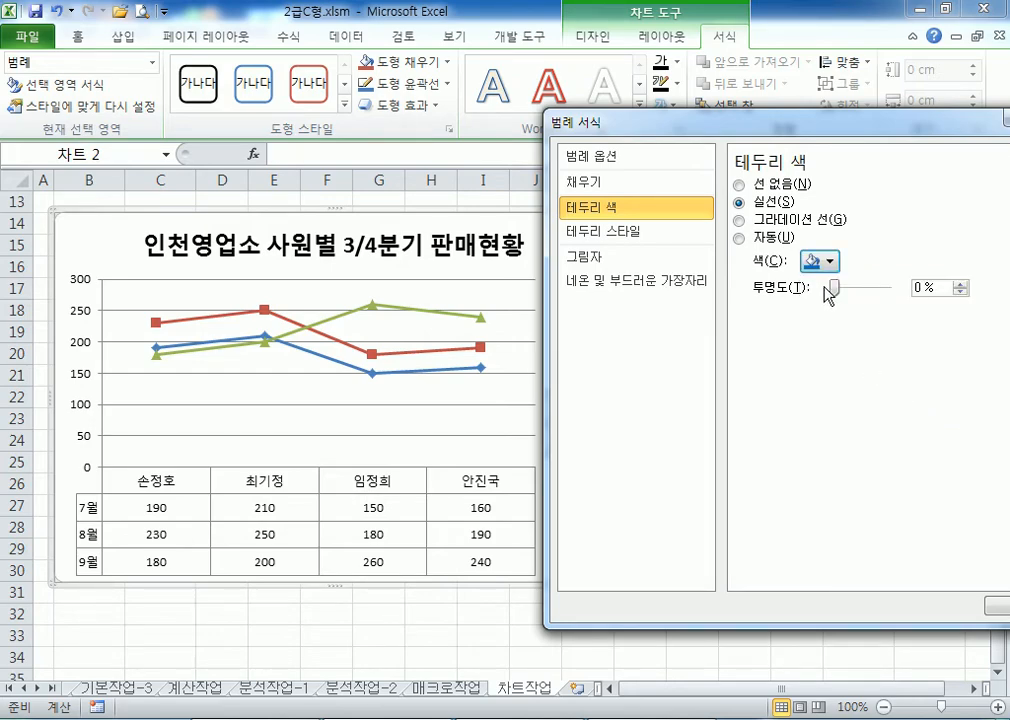
# Fill the legend background with solid standard yellow
pyautogui.click(597, 183)
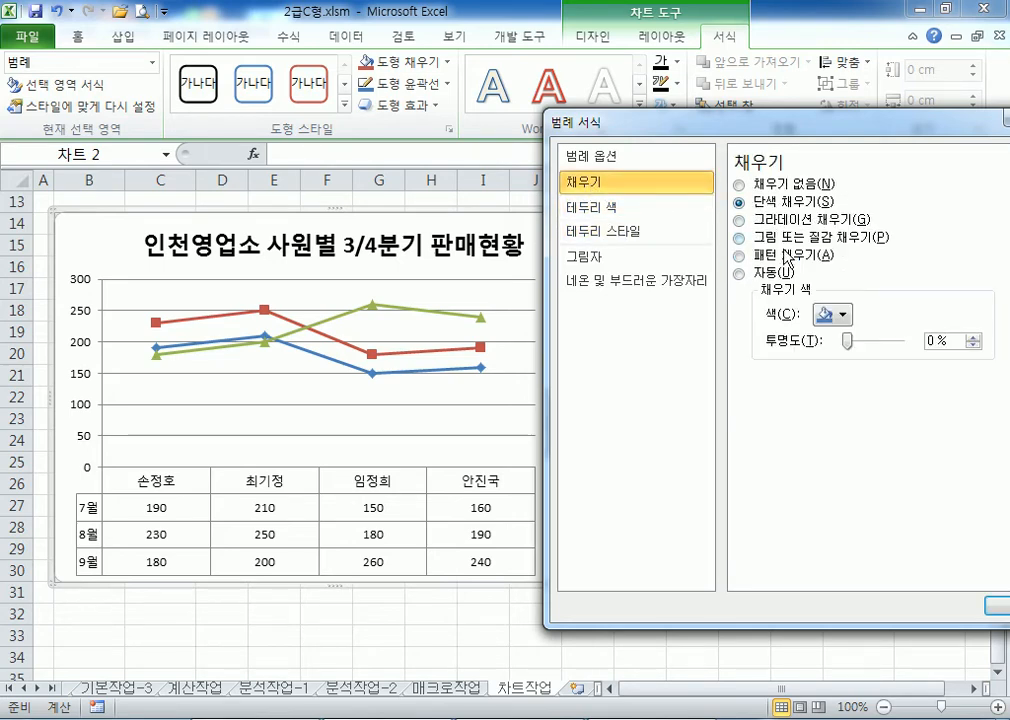
pyautogui.click(845, 316)
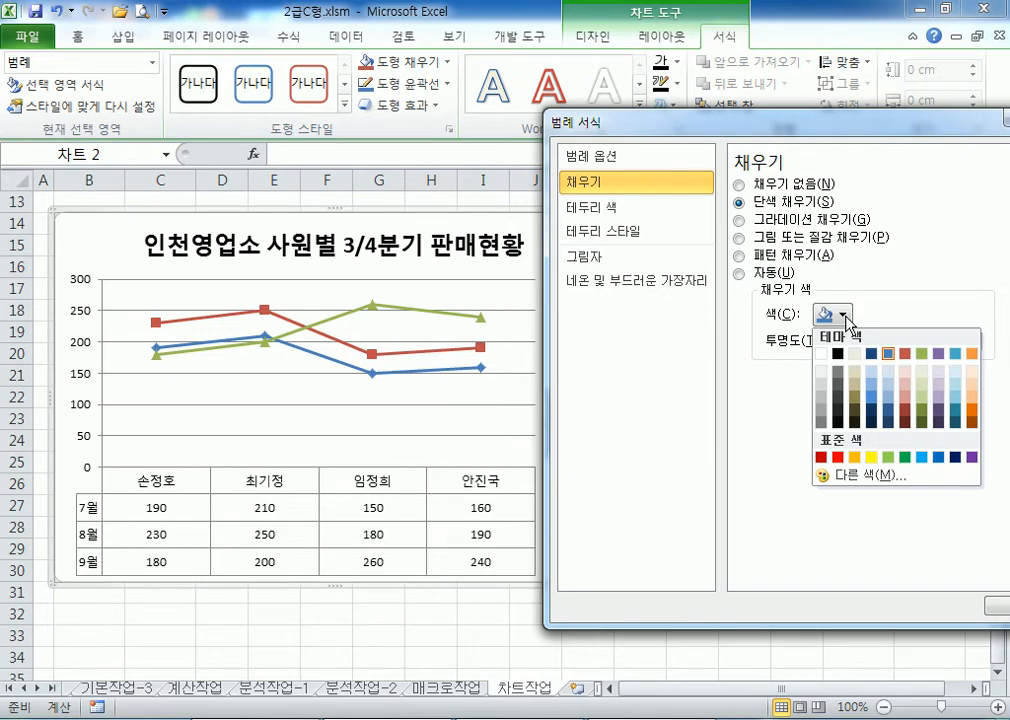
pyautogui.click(871, 457)
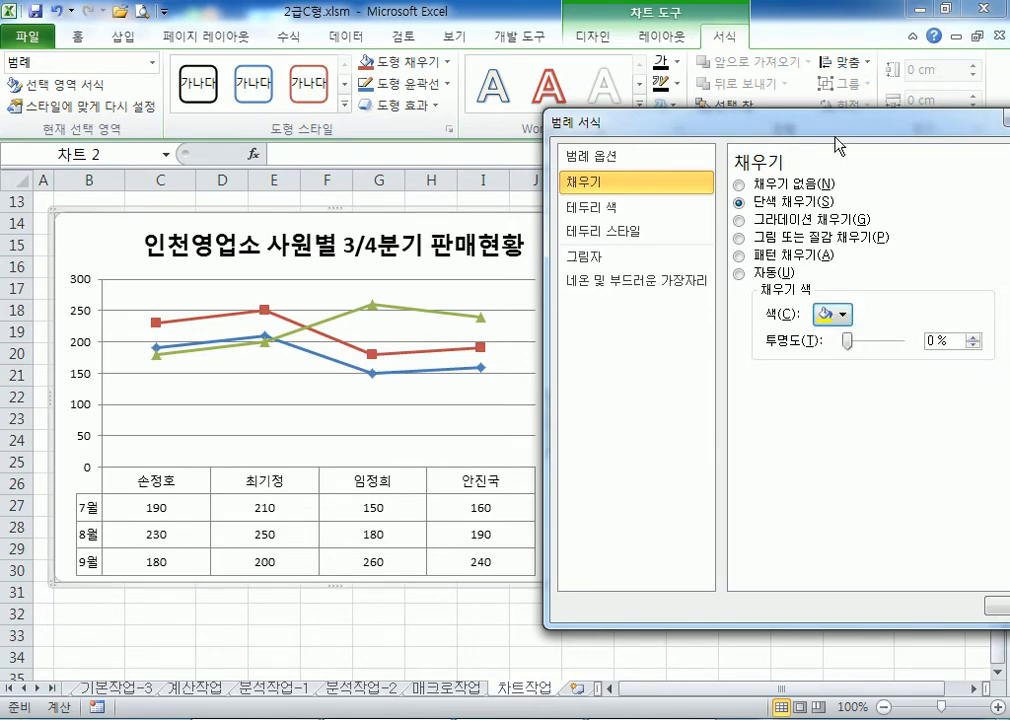
pyautogui.moveTo(836, 138); pyautogui.dragTo(230, 52)
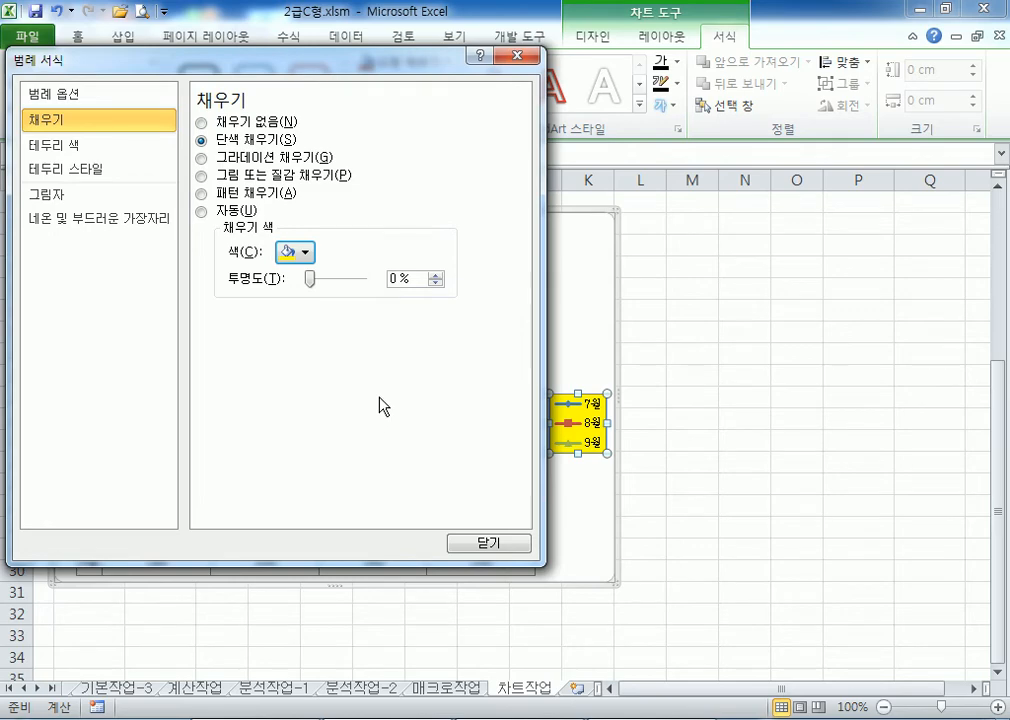
# Apply the first outer shadow preset, offset diagonally to the bottom right, to the legend
pyautogui.click(48, 195)
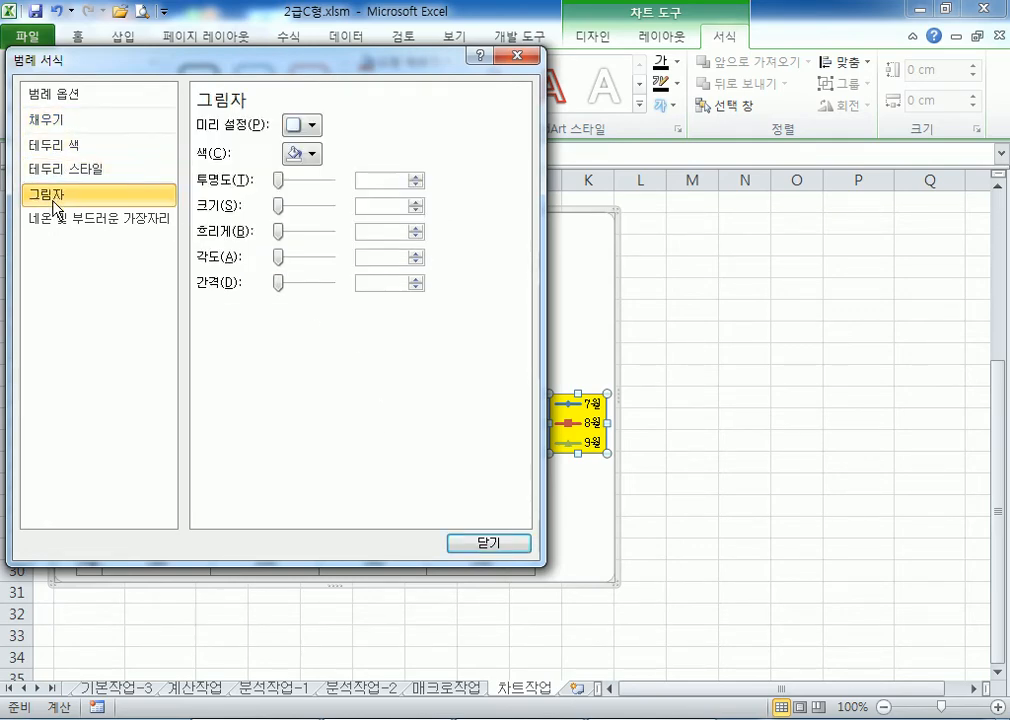
pyautogui.click(314, 126)
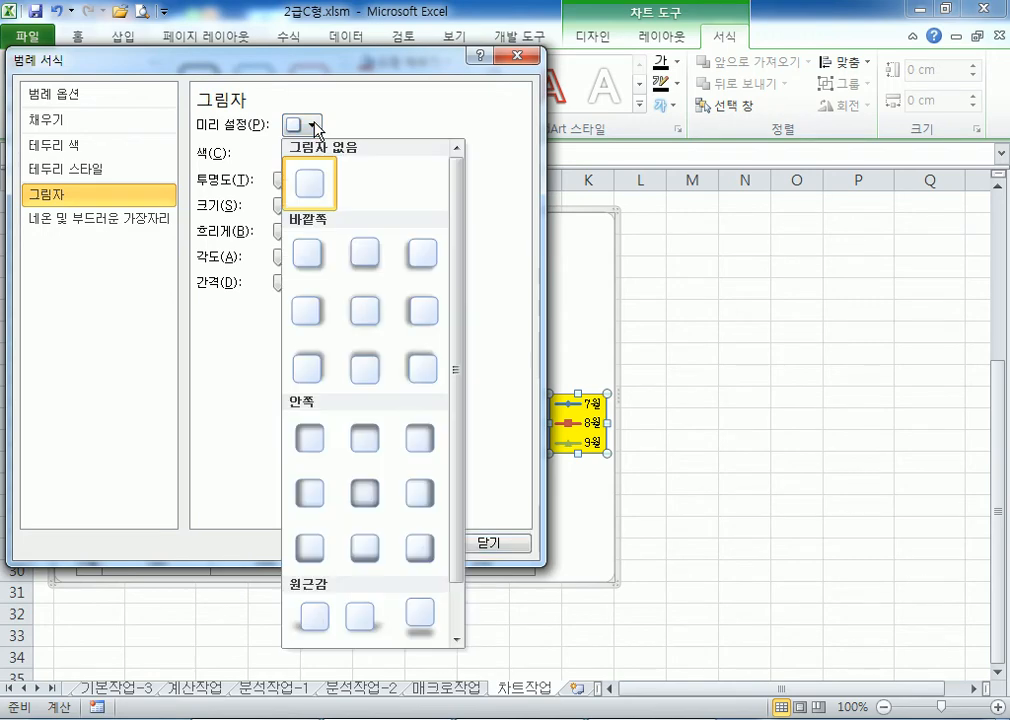
pyautogui.click(308, 262)
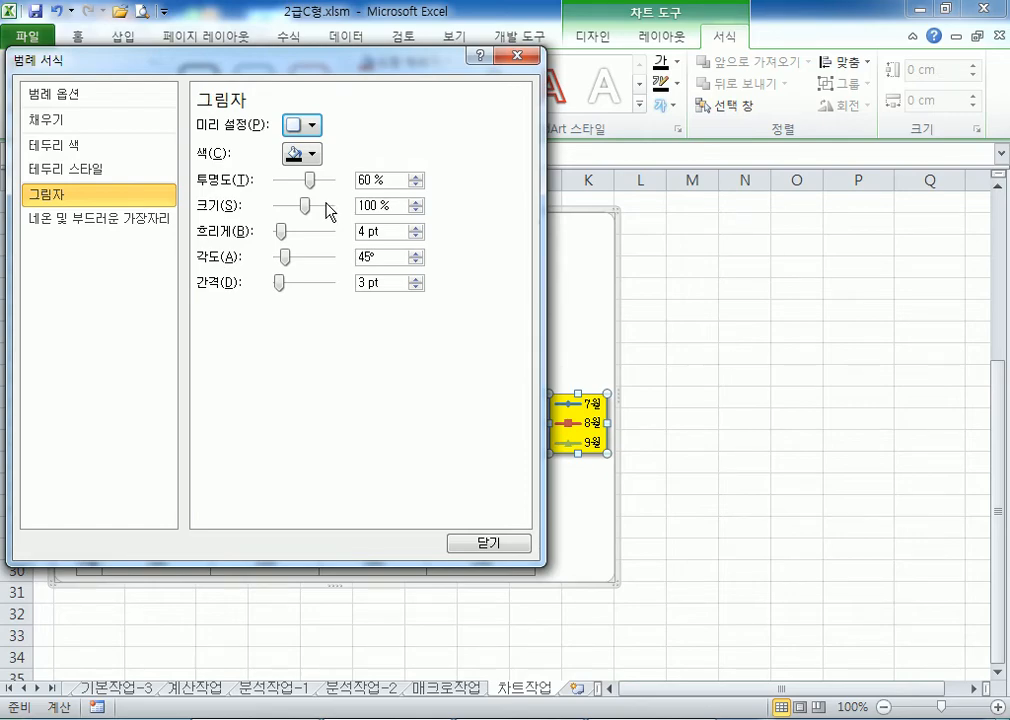
pyautogui.moveTo(360, 62); pyautogui.dragTo(988, 83)
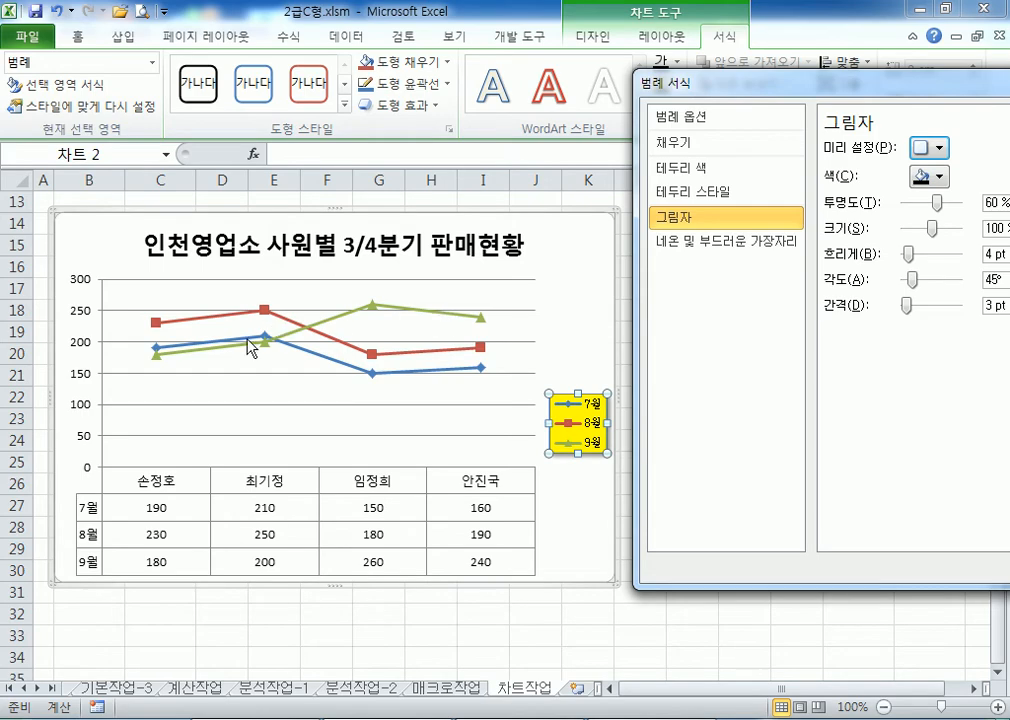
# Turn the 9월 series into a smoothed line (완만한 선) and close the formatting dialog
pyautogui.click(444, 314)
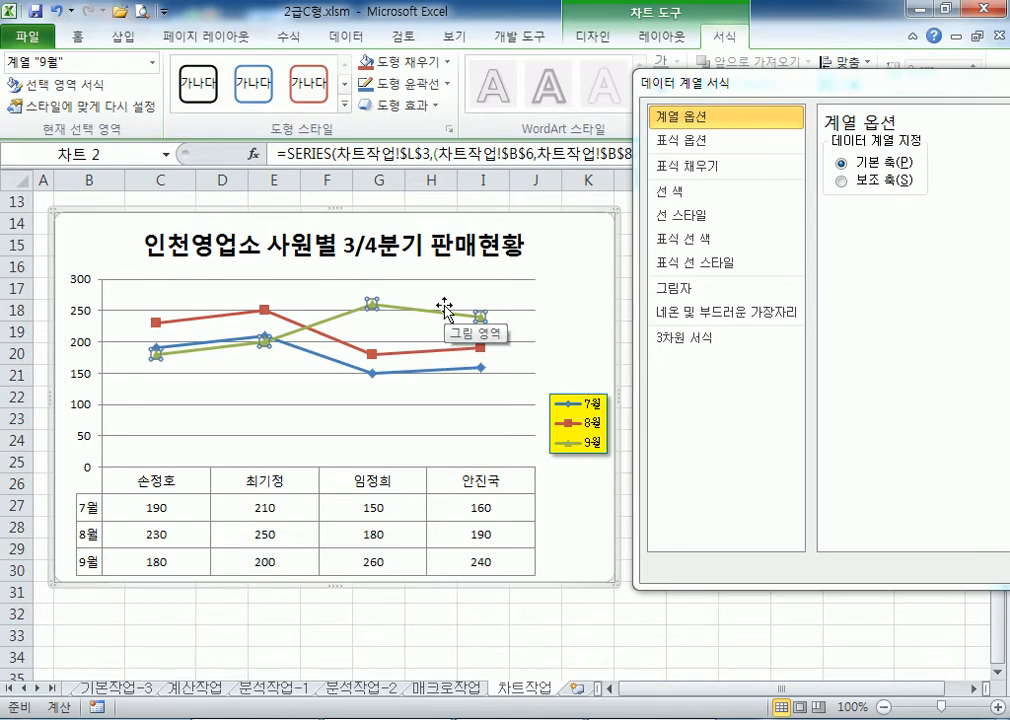
pyautogui.click(250, 437)
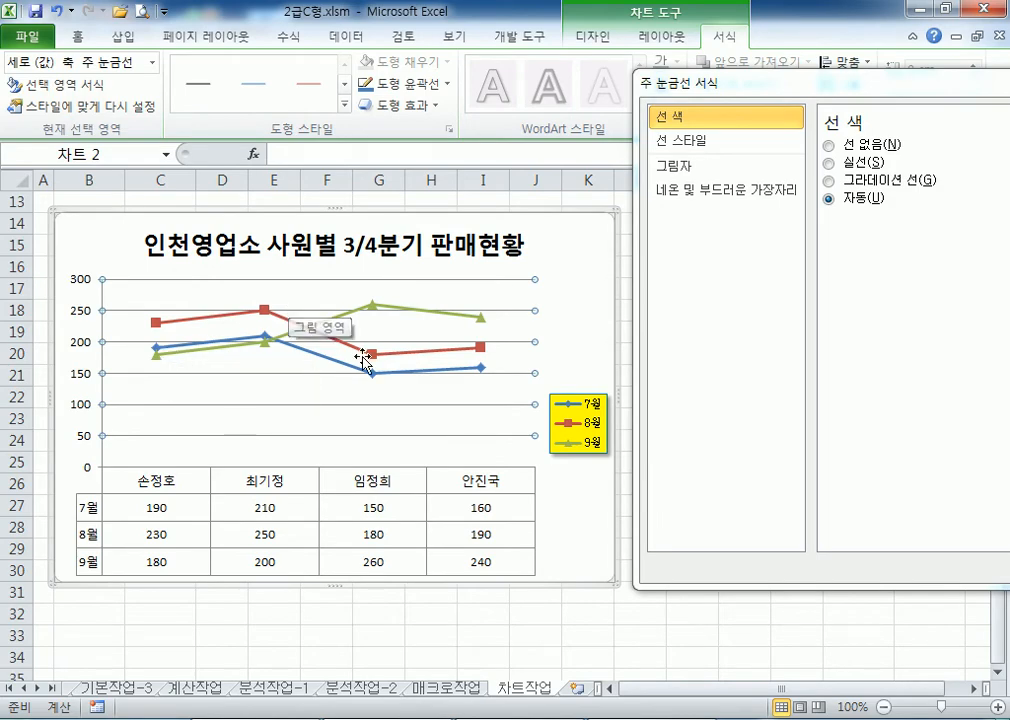
pyautogui.click(418, 310)
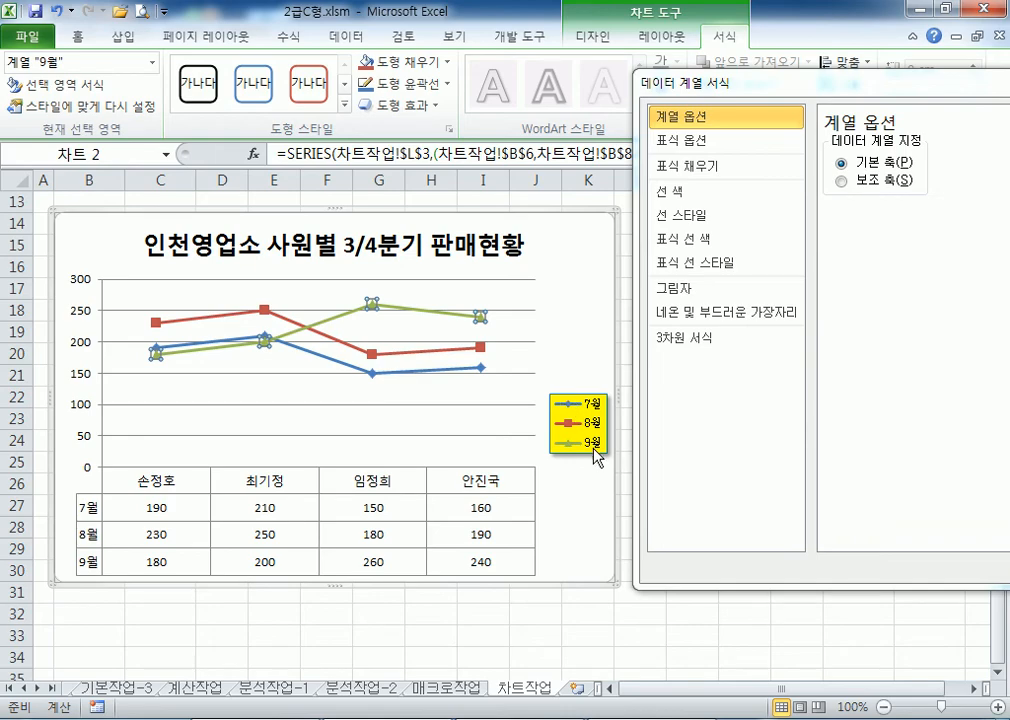
pyautogui.click(700, 217)
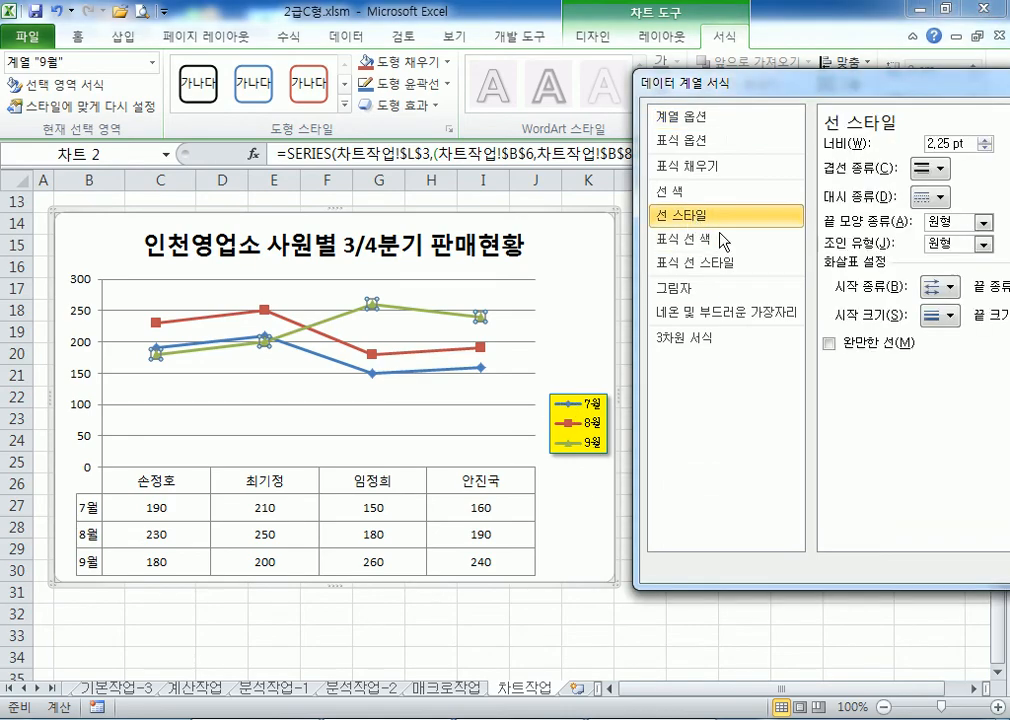
pyautogui.click(830, 344)
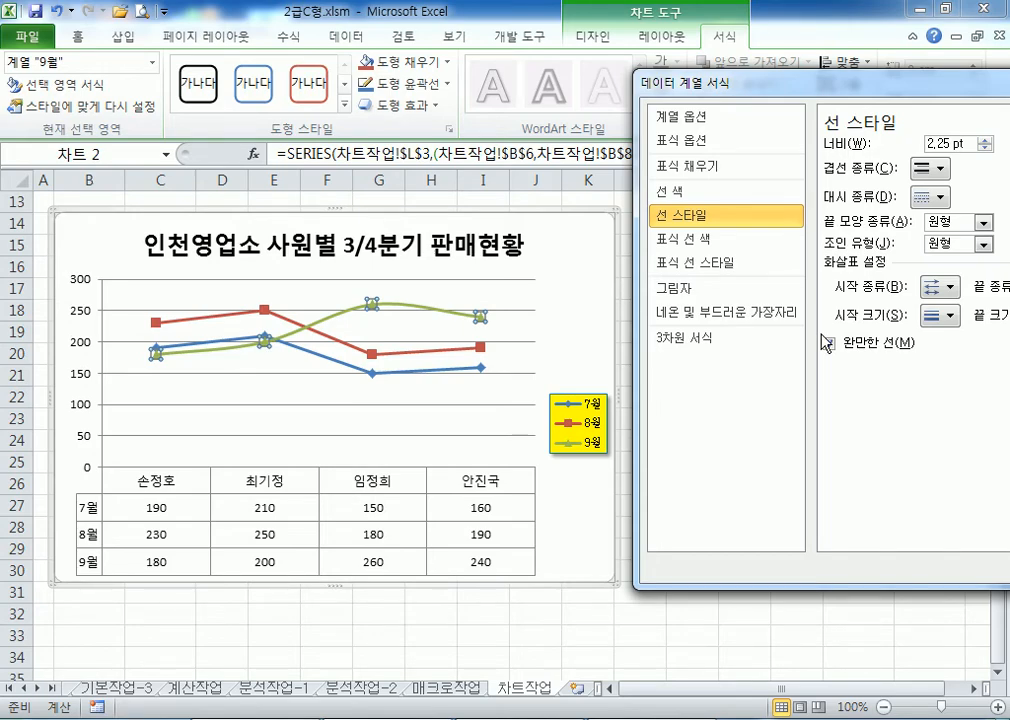
pyautogui.click(573, 620)
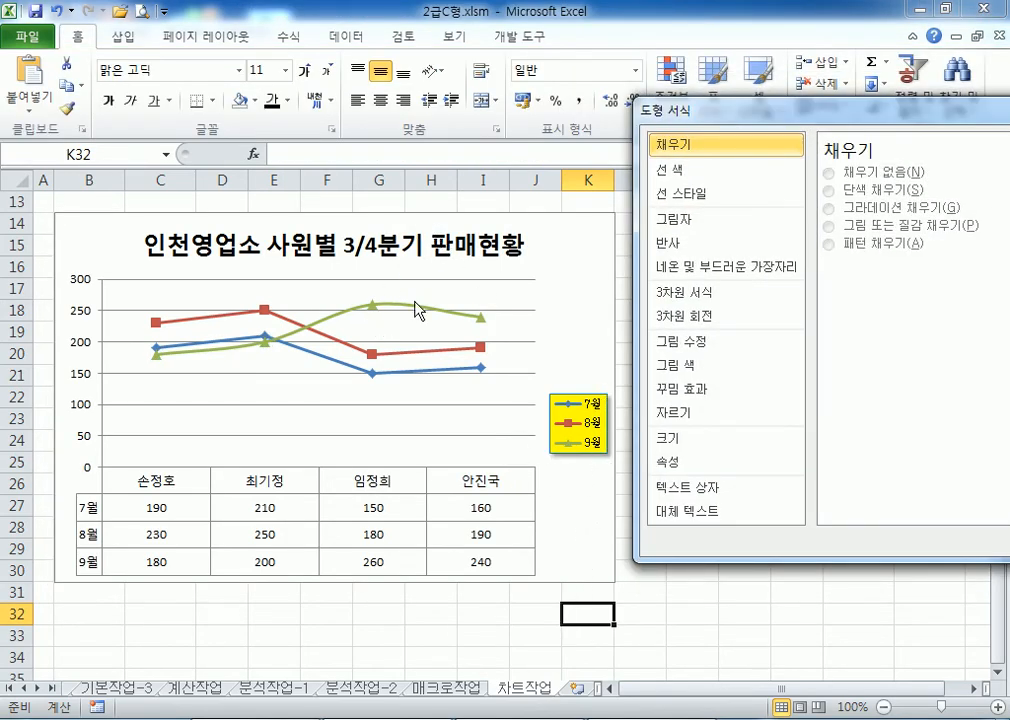
pyautogui.moveTo(415, 311)
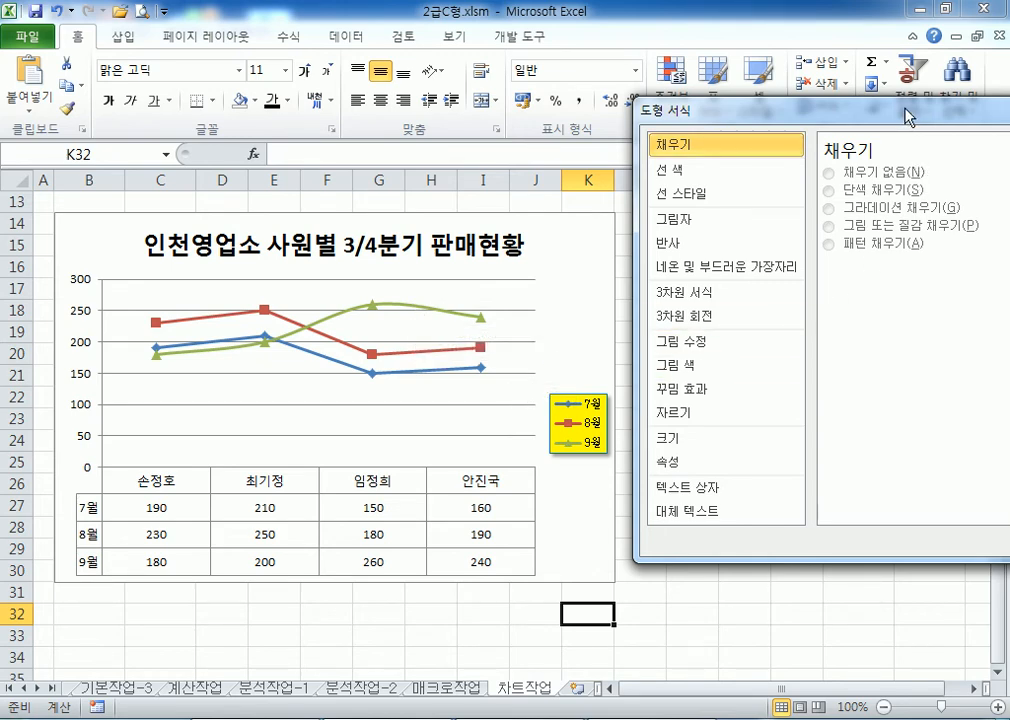
pyautogui.moveTo(906, 112); pyautogui.dragTo(639, 129)
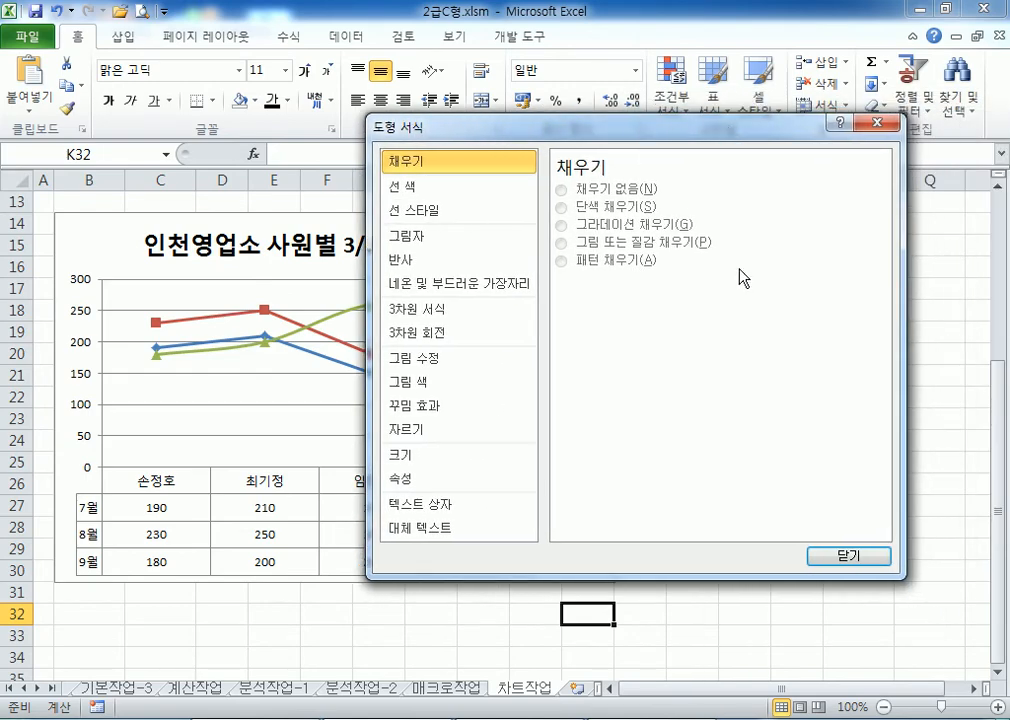
pyautogui.click(829, 565)
# Select the non-adjacent chart data B3, B6, B8, B10:B11, J3:L3, J6:L6, J8:L8 and J10:L11 for the 인천 employees
pyautogui.click(597, 275)
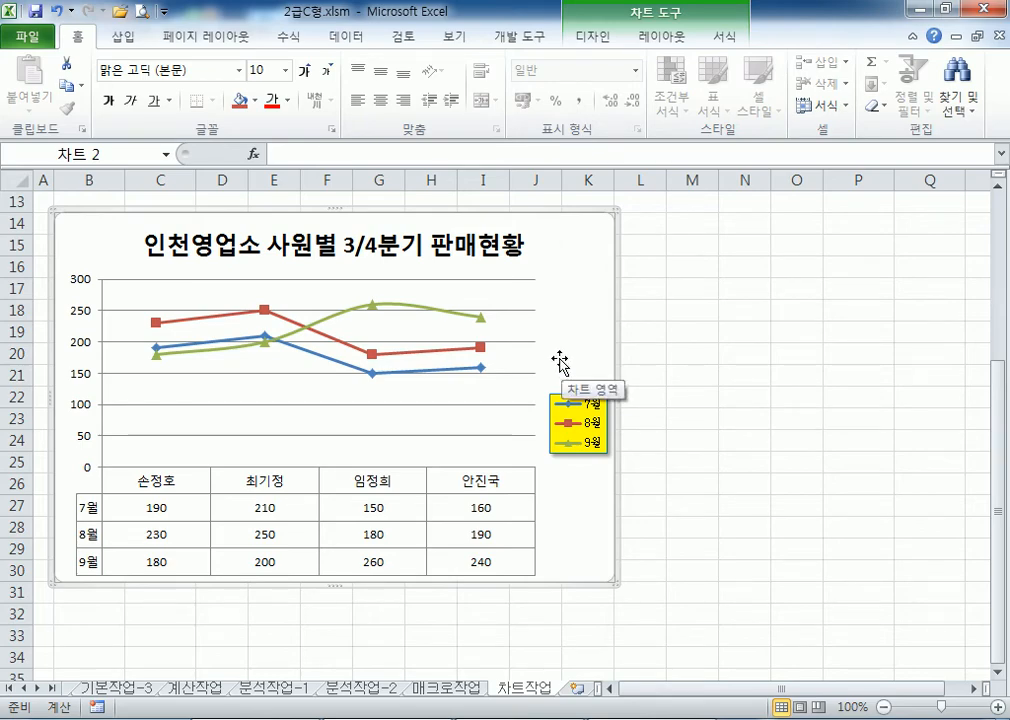
pyautogui.scroll(2, 270, 388)
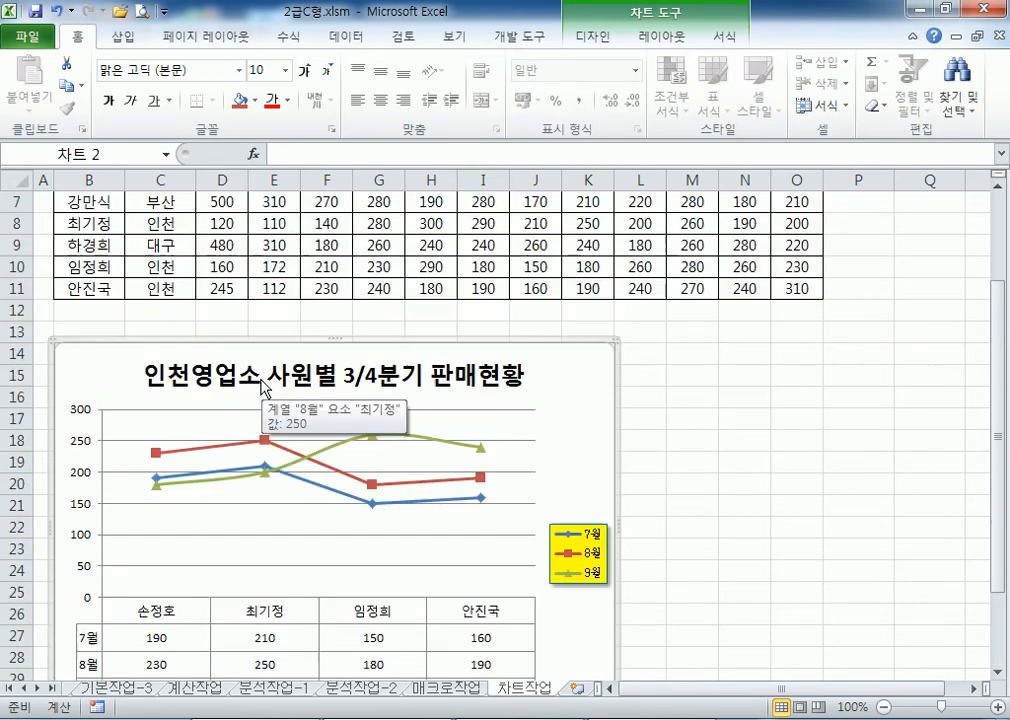
pyautogui.scroll(2, 263, 388)
pyautogui.click(90, 248)
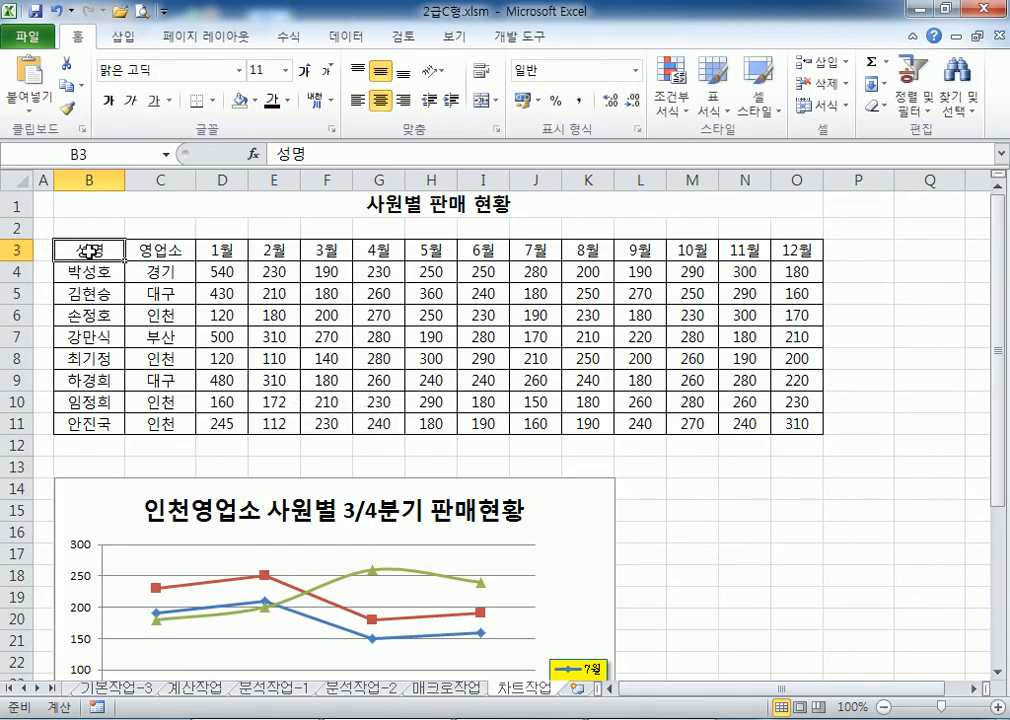
pyautogui.keyDown('ctrl'); pyautogui.click(99, 318); pyautogui.keyUp('ctrl')
pyautogui.keyDown('ctrl'); pyautogui.click(100, 357); pyautogui.keyUp('ctrl')
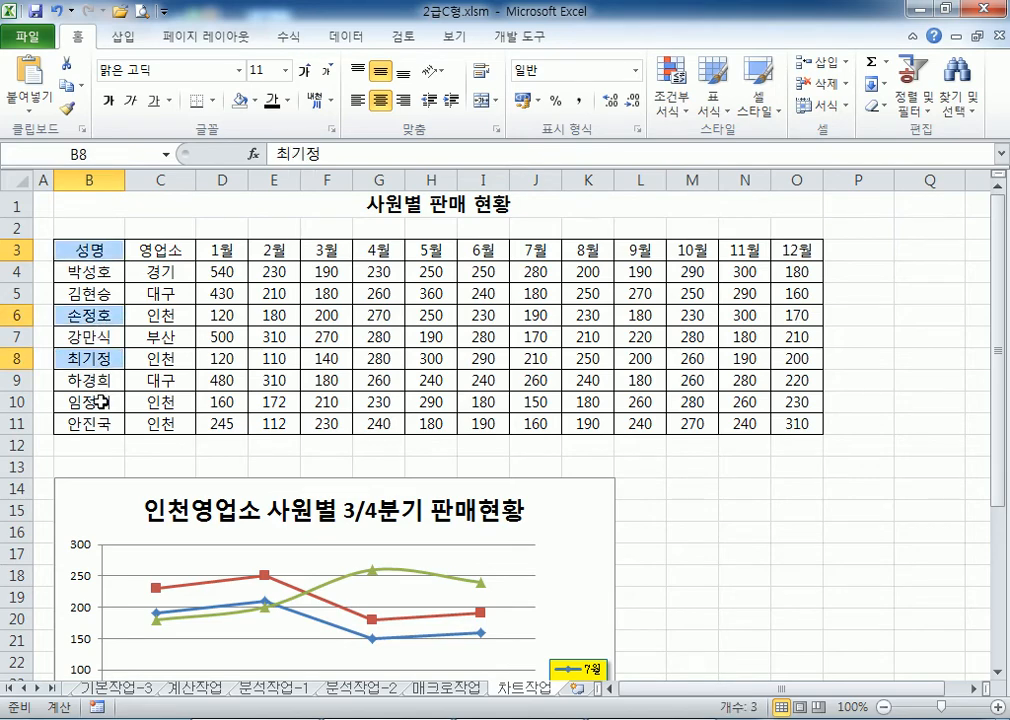
pyautogui.keyDown('ctrl'); pyautogui.moveTo(96, 402); pyautogui.dragTo(97, 426); pyautogui.keyUp('ctrl')
pyautogui.keyDown('ctrl'); pyautogui.moveTo(522, 252); pyautogui.dragTo(622, 277); pyautogui.keyUp('ctrl')
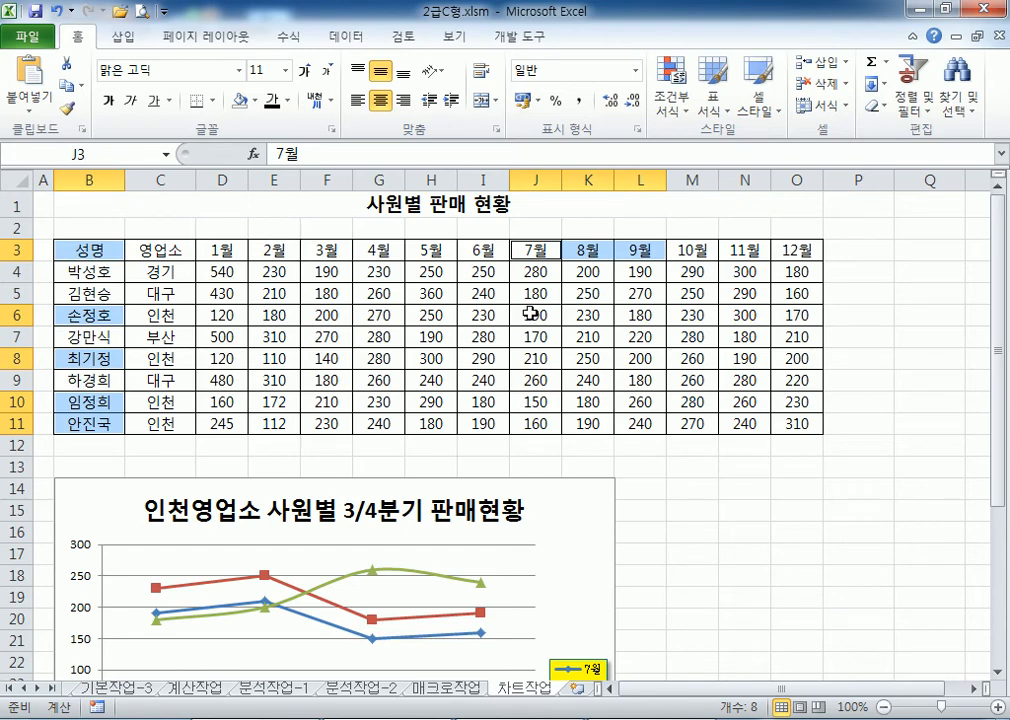
pyautogui.keyDown('ctrl'); pyautogui.moveTo(522, 320); pyautogui.dragTo(632, 318); pyautogui.keyUp('ctrl')
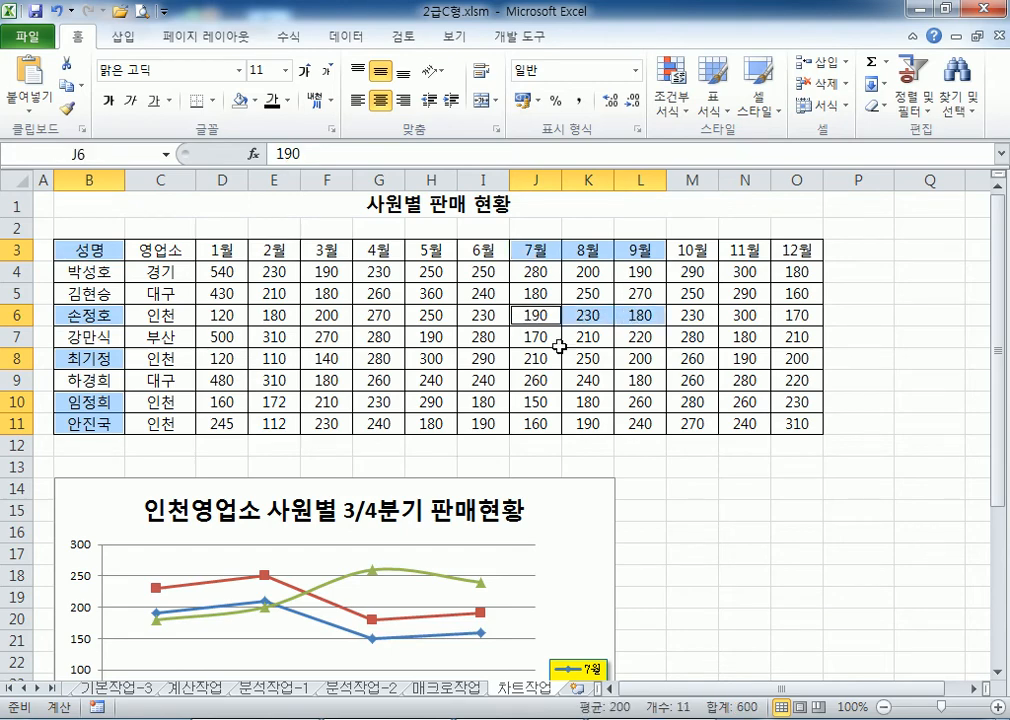
pyautogui.keyDown('ctrl'); pyautogui.moveTo(532, 358); pyautogui.dragTo(637, 362); pyautogui.keyUp('ctrl')
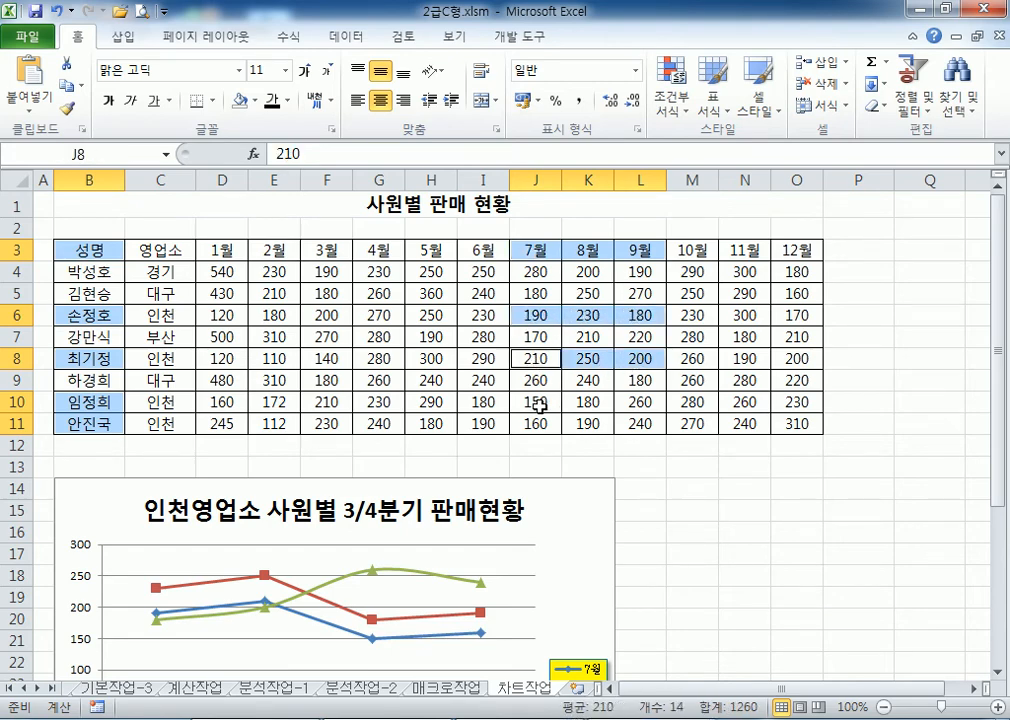
pyautogui.keyDown('ctrl'); pyautogui.moveTo(535, 402); pyautogui.dragTo(638, 427); pyautogui.keyUp('ctrl')
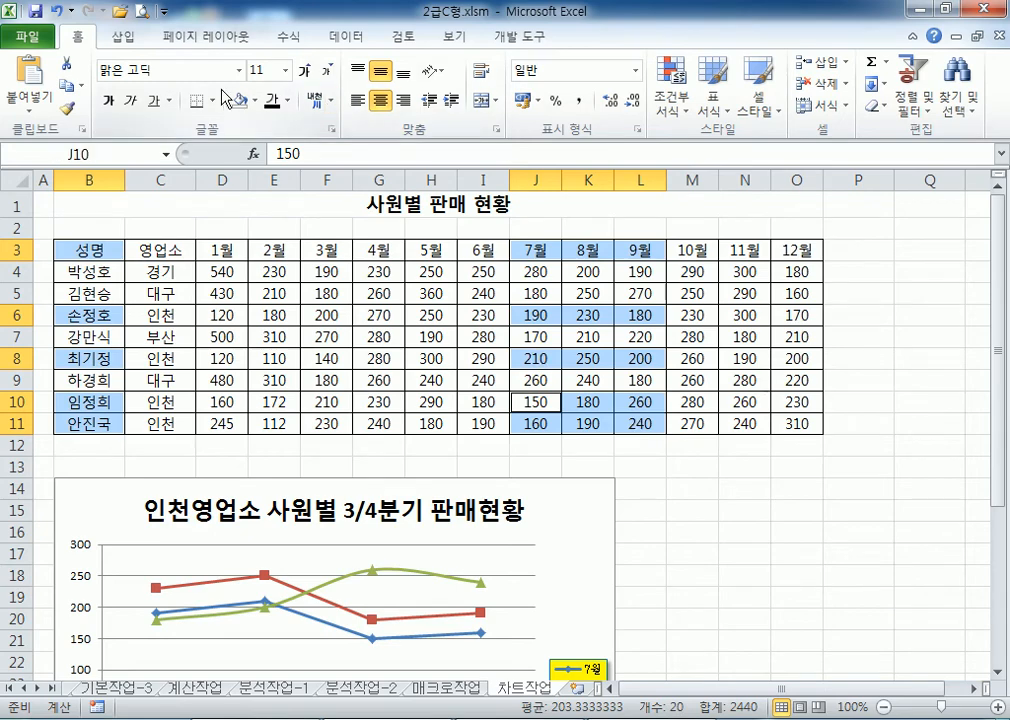
# Insert a 2-D line chart with markers from the selected data, and delete this second chart
pyautogui.click(137, 40)
pyautogui.click(355, 65)
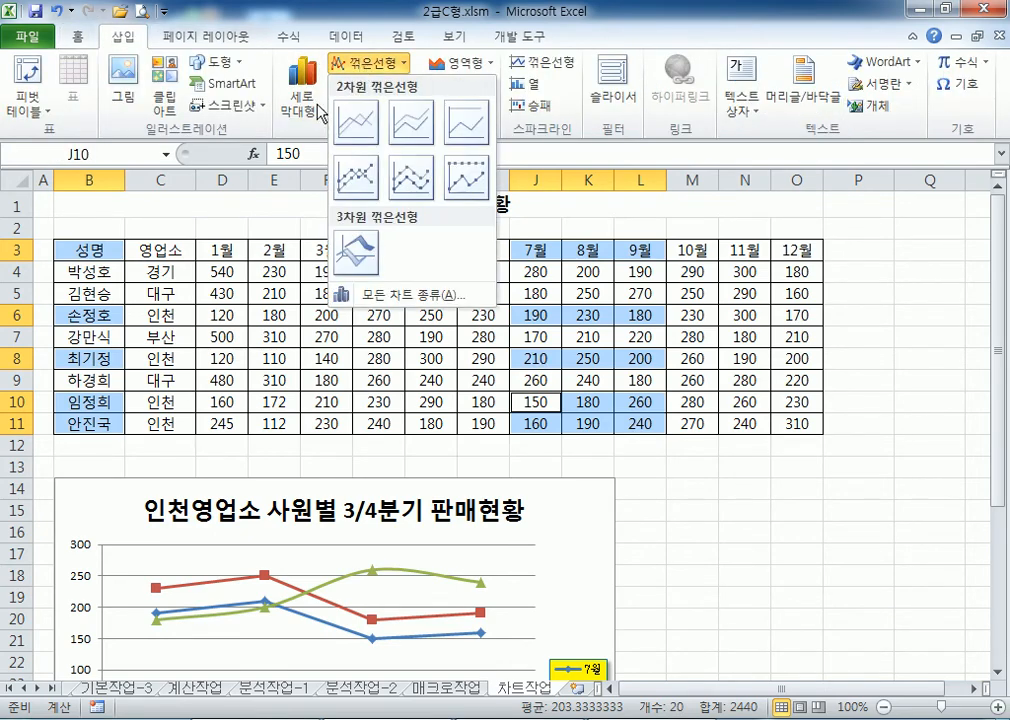
pyautogui.click(282, 143)
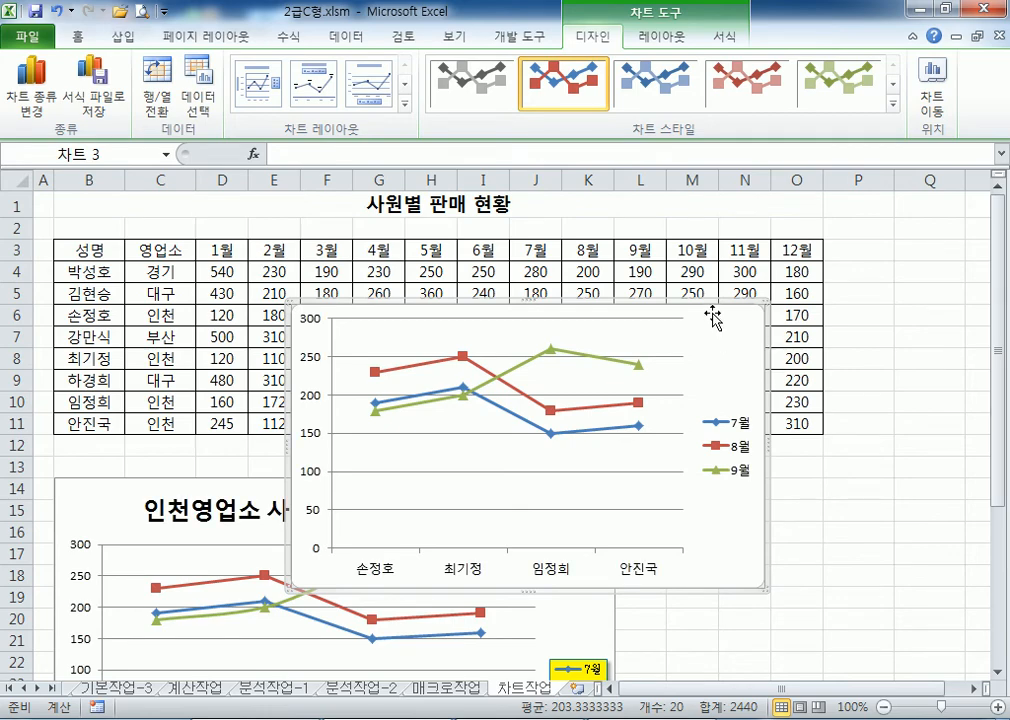
pyautogui.press('Delete')
pyautogui.click(766, 506)
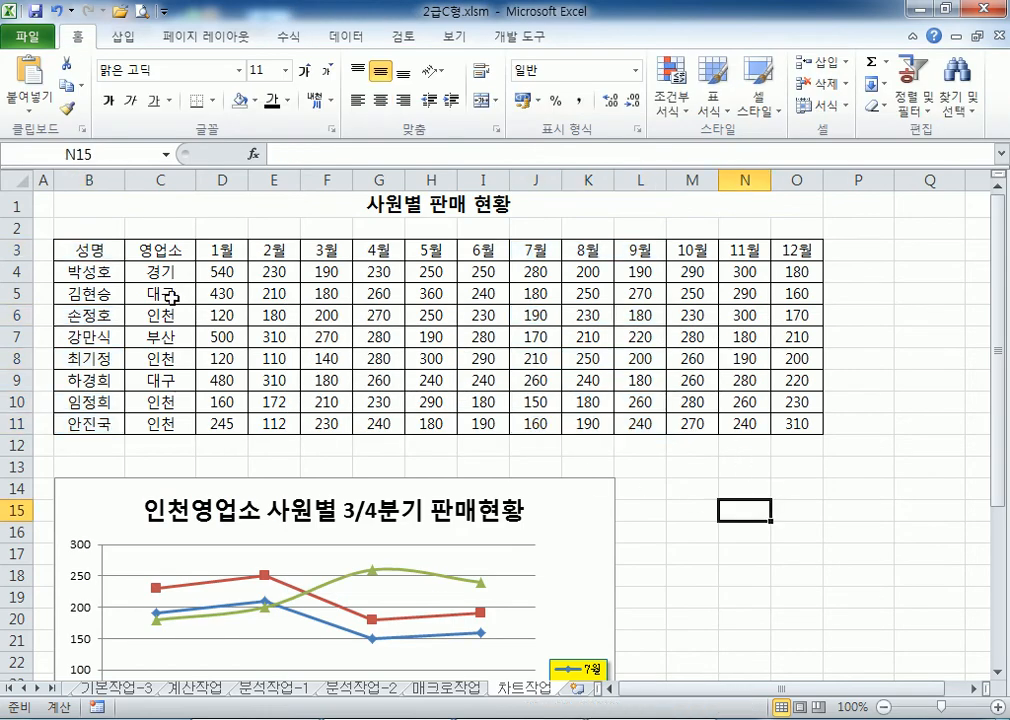
# Select B3, B6, B10:B11 and B8, plus the 7월 to 9월 ranges J3:L3, J6:L6, J8:L8 and J10:L11, as chart data
pyautogui.click(98, 253)
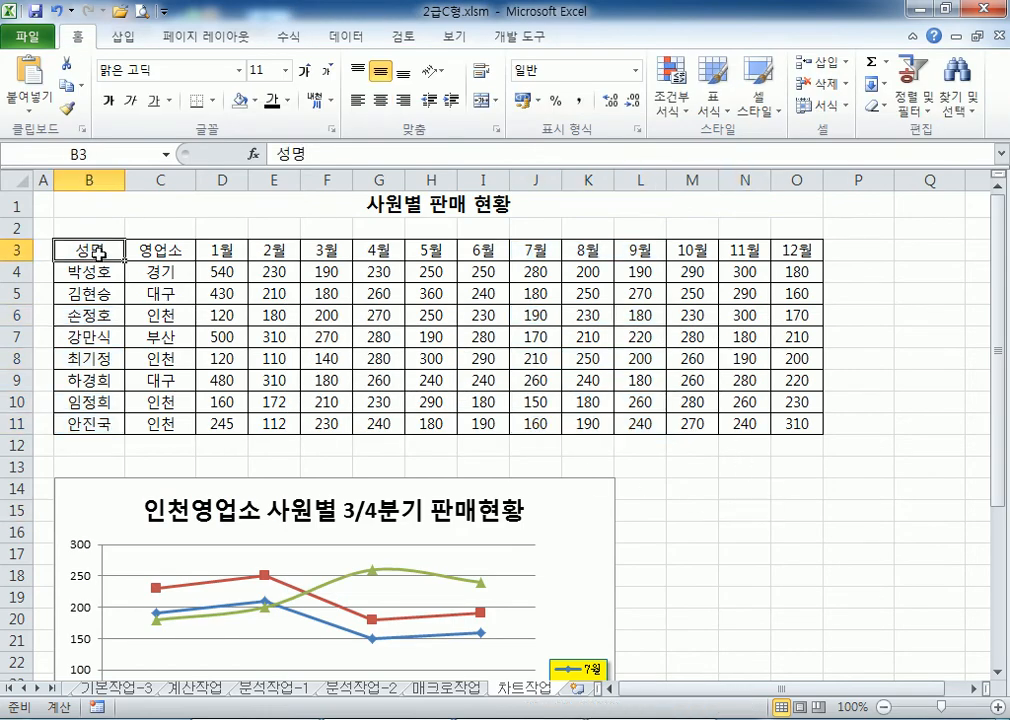
pyautogui.keyDown('ctrl'); pyautogui.click(80, 315); pyautogui.keyUp('ctrl')
pyautogui.moveTo(86, 401); pyautogui.dragTo(86, 428)
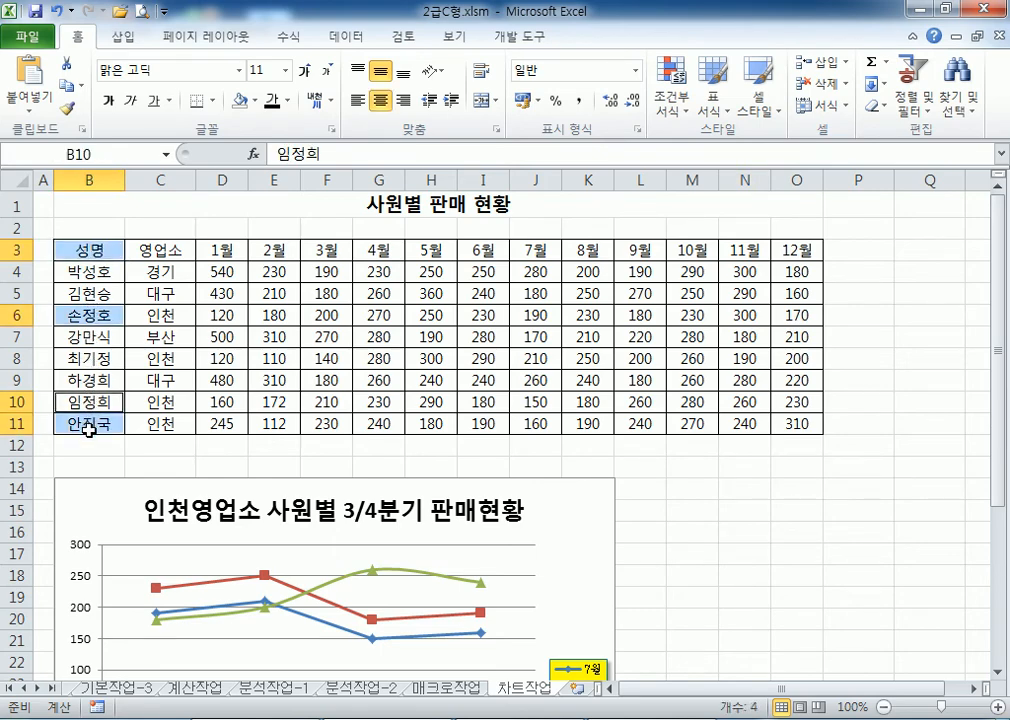
pyautogui.keyDown('ctrl'); pyautogui.click(95, 360); pyautogui.keyUp('ctrl')
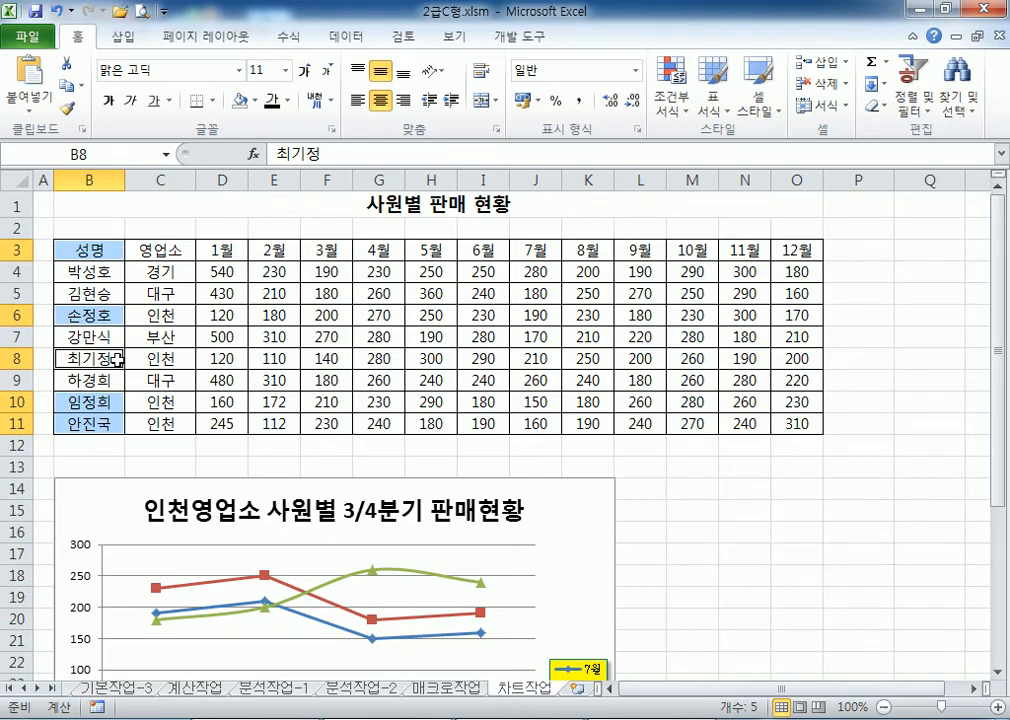
pyautogui.moveTo(530, 248); pyautogui.dragTo(632, 250)
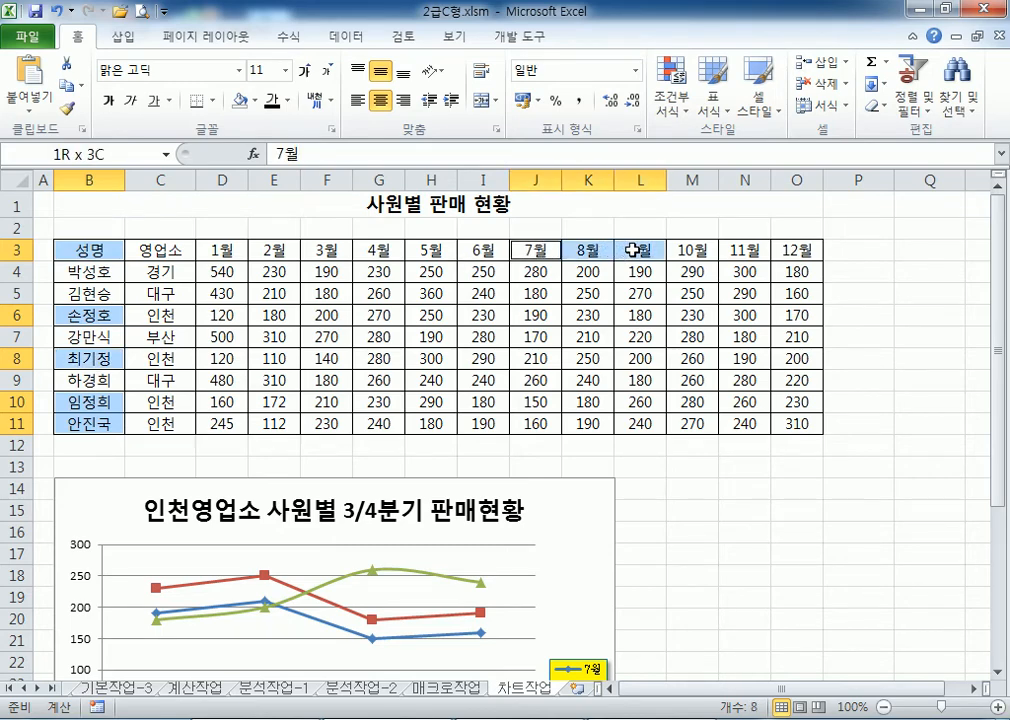
pyautogui.moveTo(533, 314); pyautogui.dragTo(640, 314)
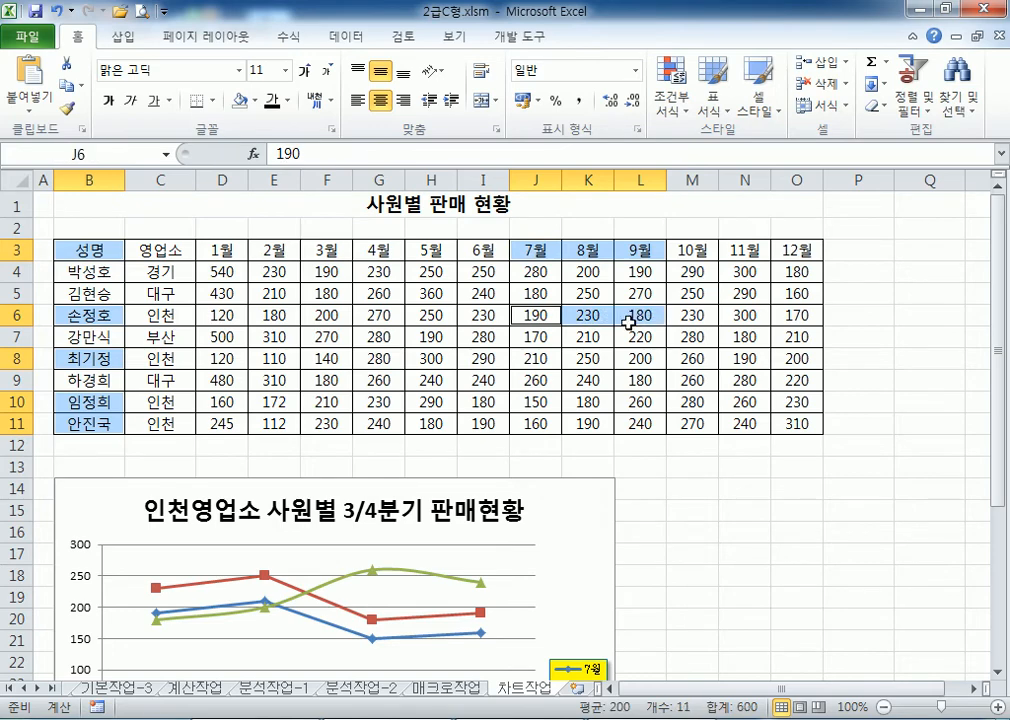
pyautogui.moveTo(533, 358); pyautogui.dragTo(638, 357)
pyautogui.moveTo(538, 402); pyautogui.dragTo(629, 435)
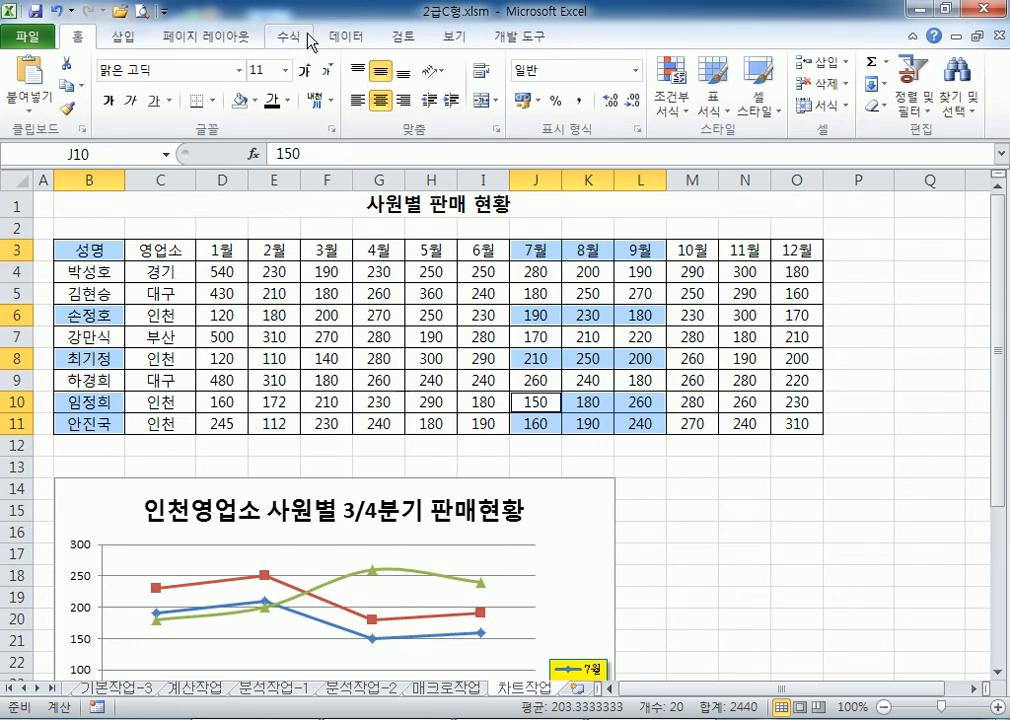
# Insert a 2-D line chart with markers from the selected 7월 to 9월 data, and delete this extra chart
pyautogui.click(122, 38)
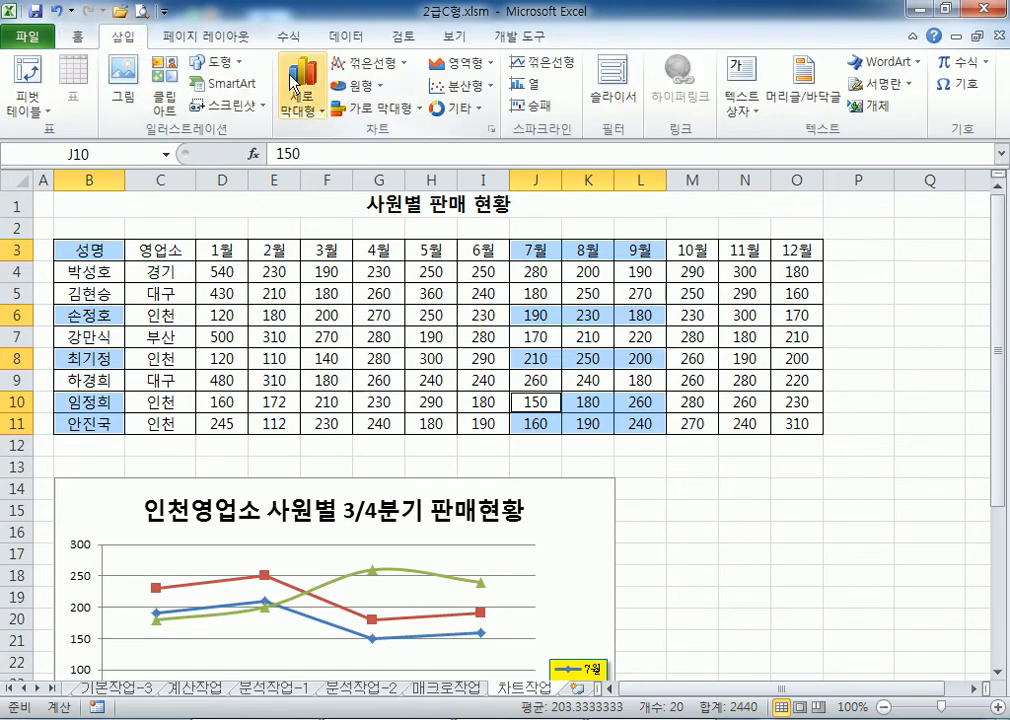
pyautogui.click(367, 63)
pyautogui.click(361, 178)
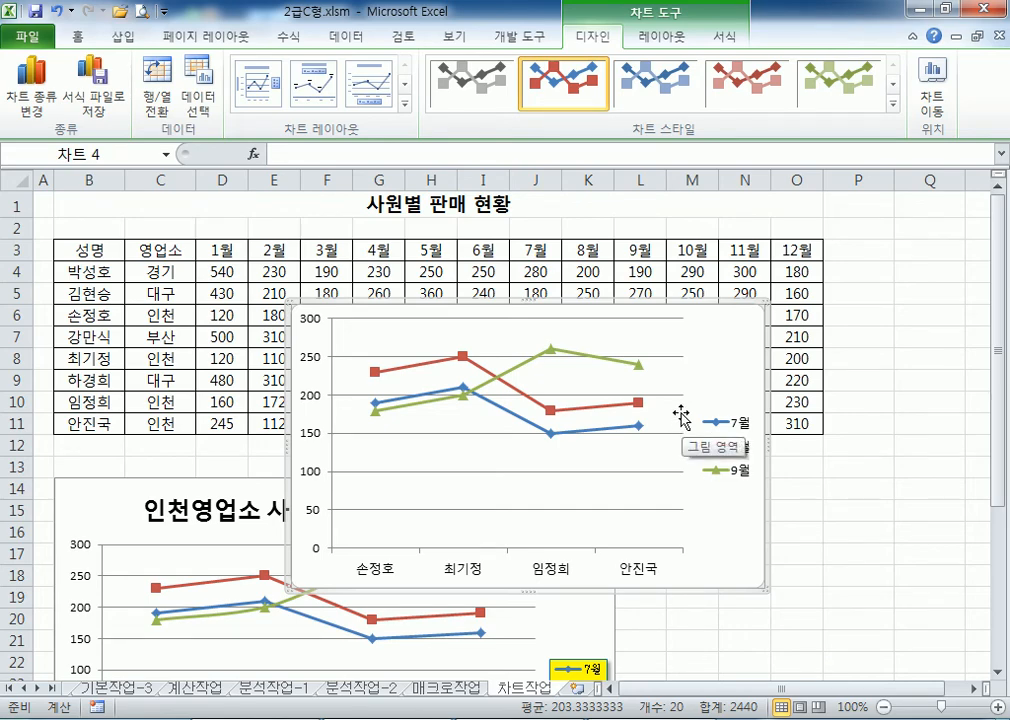
pyautogui.press('Delete')
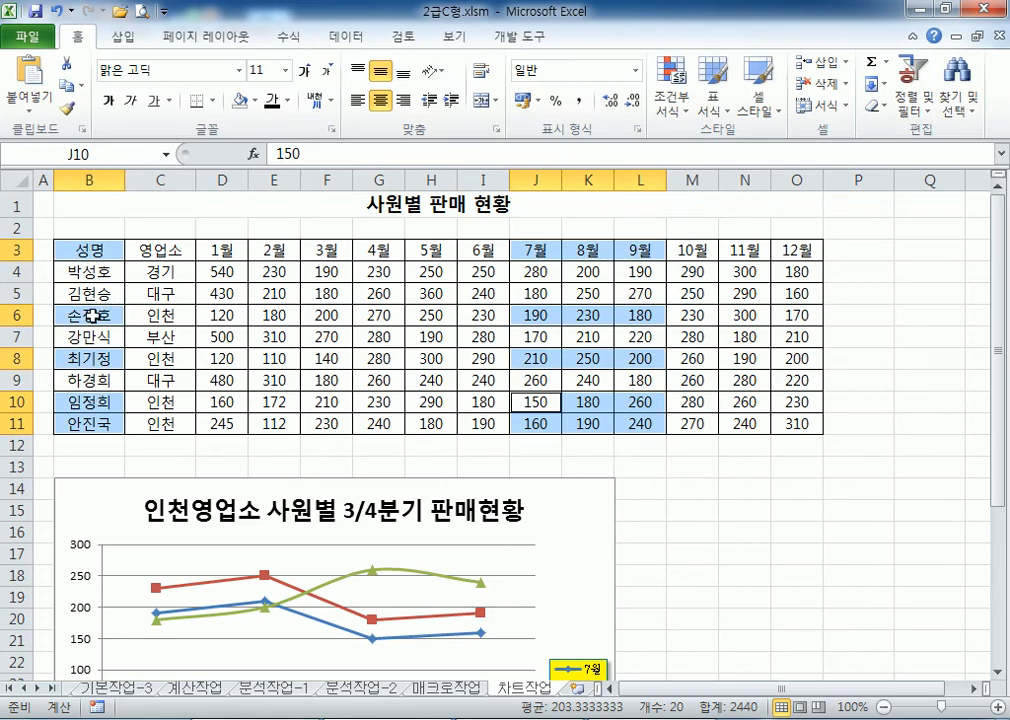
# Select B3, B6, B8 and the range B10:B11, plus the single 7월 cells J3, J6, J8, J10 and J11
pyautogui.click(100, 250)
pyautogui.keyDown('ctrl'); pyautogui.click(93, 315); pyautogui.keyUp('ctrl')
pyautogui.keyDown('ctrl'); pyautogui.click(93, 358); pyautogui.keyUp('ctrl')
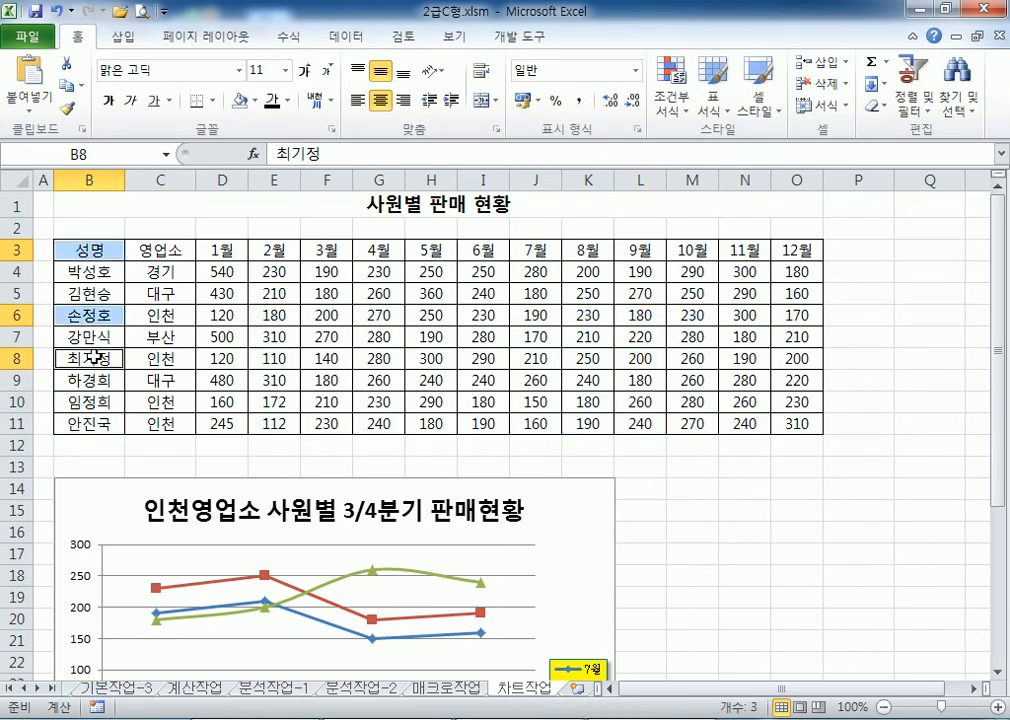
pyautogui.moveTo(93, 404); pyautogui.dragTo(88, 421)
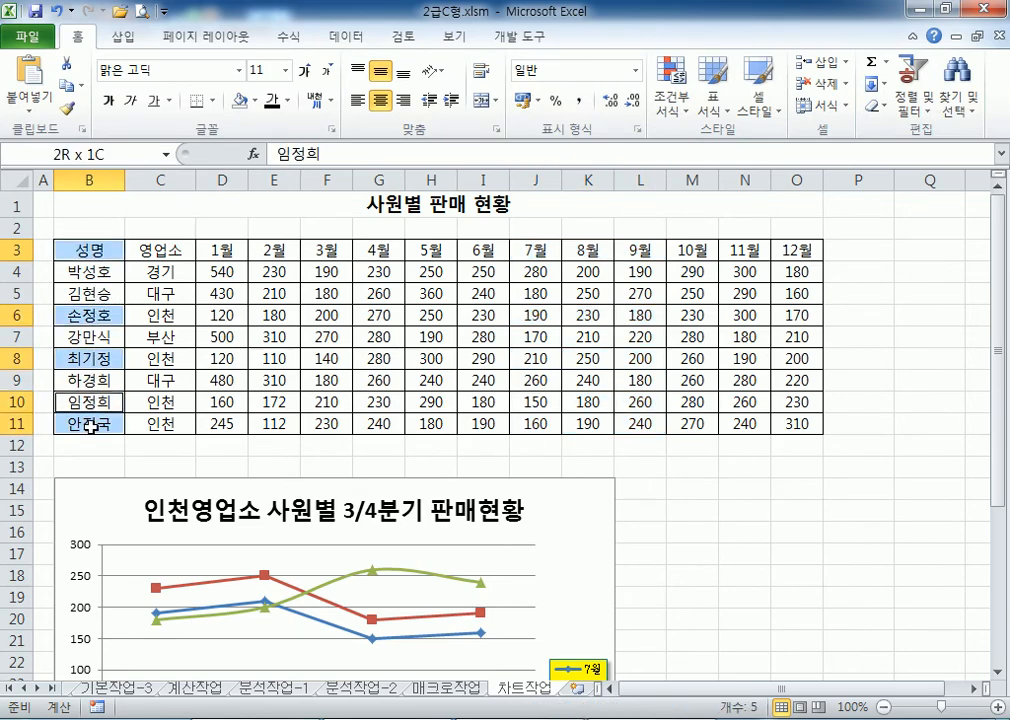
pyautogui.keyDown('ctrl'); pyautogui.click(538, 251); pyautogui.keyUp('ctrl')
pyautogui.keyDown('ctrl'); pyautogui.click(525, 318); pyautogui.keyUp('ctrl')
pyautogui.keyDown('ctrl'); pyautogui.click(525, 360); pyautogui.keyUp('ctrl')
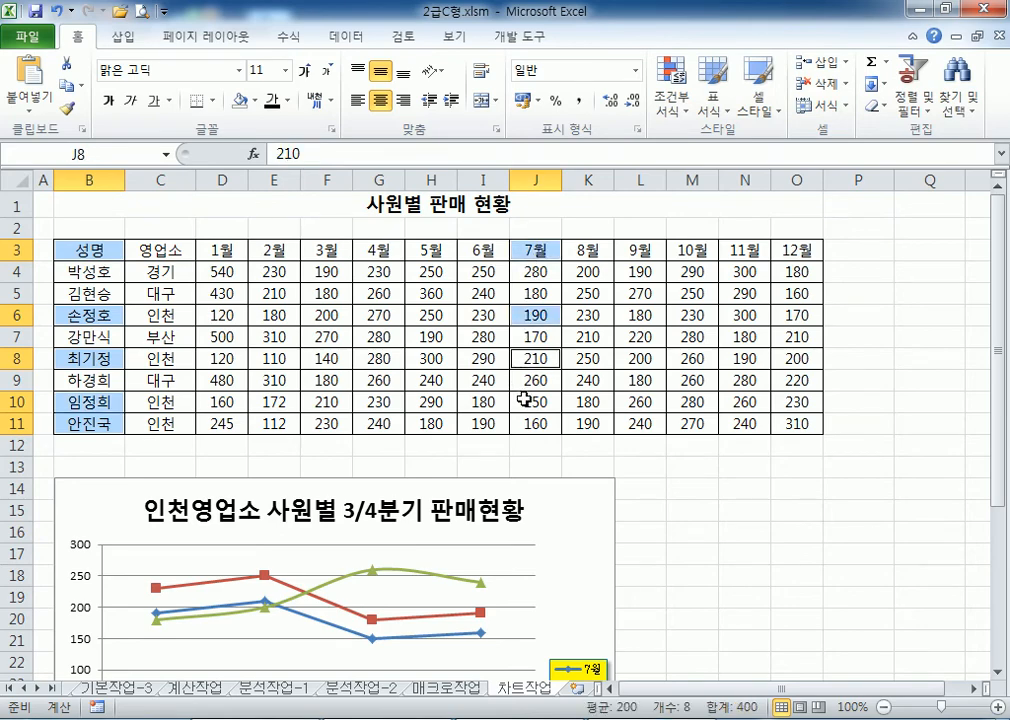
pyautogui.keyDown('ctrl'); pyautogui.click(525, 400); pyautogui.keyUp('ctrl')
pyautogui.keyDown('ctrl'); pyautogui.click(530, 422); pyautogui.keyUp('ctrl')
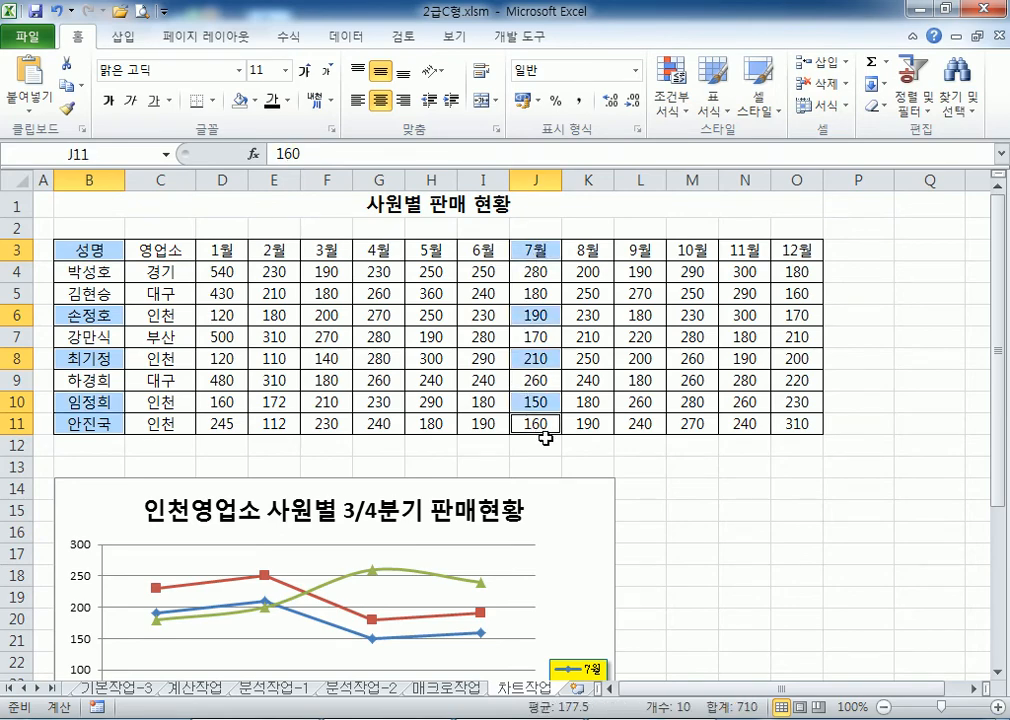
# Try to chart the mismatched 7월 selection as a 2-D line chart with markers, and delete the chart
pyautogui.click(123, 37)
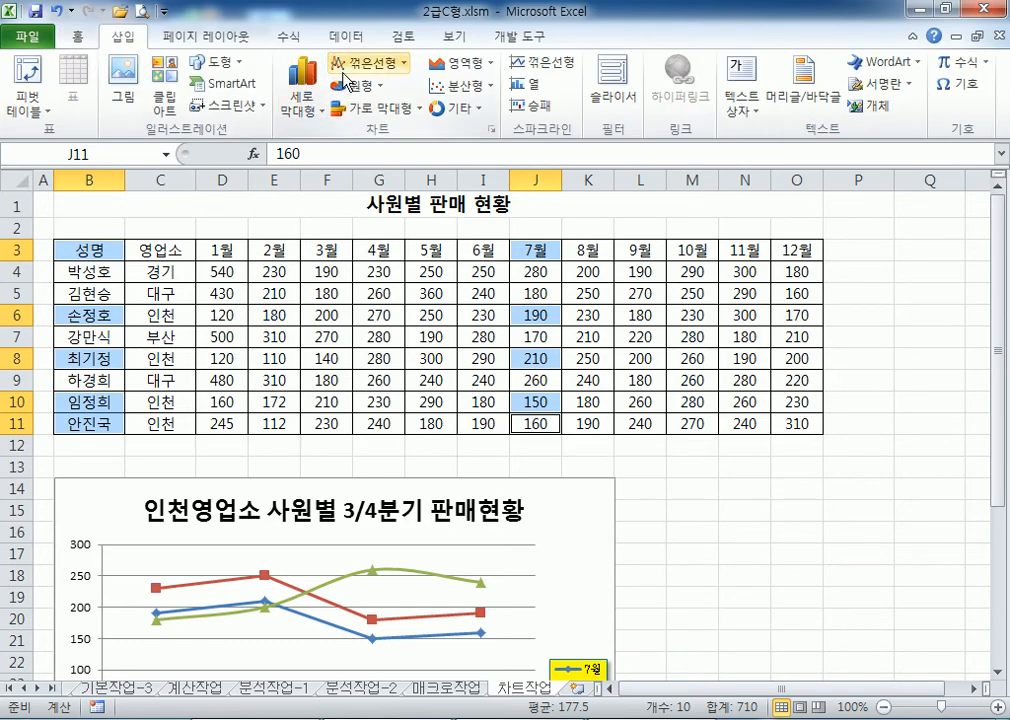
pyautogui.click(358, 66)
pyautogui.click(356, 176)
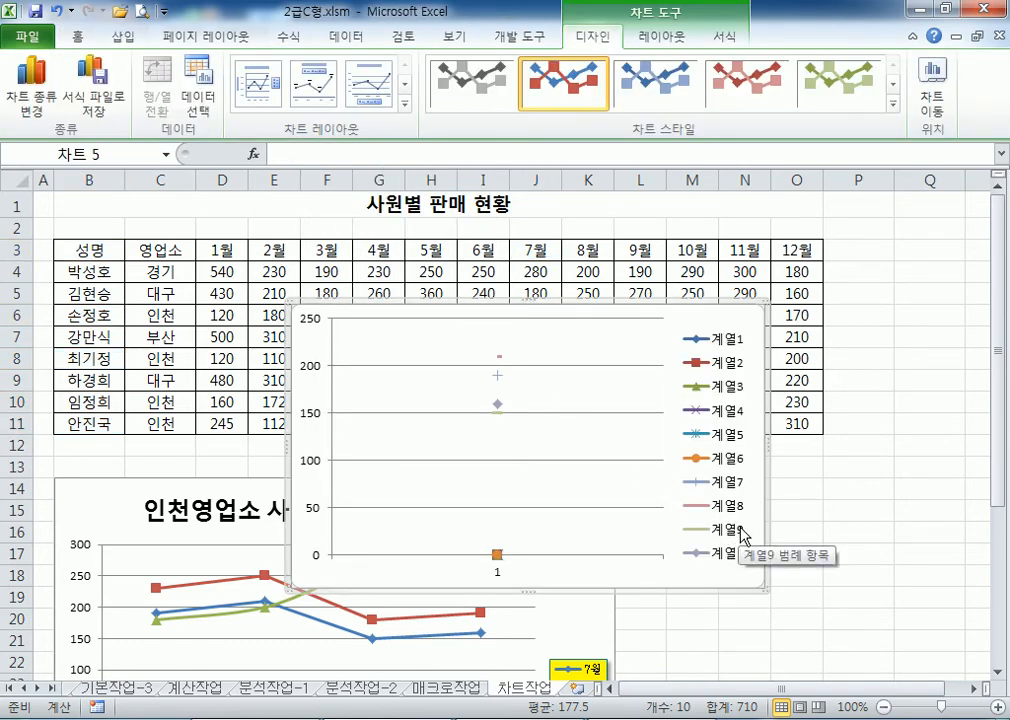
pyautogui.press('Delete')
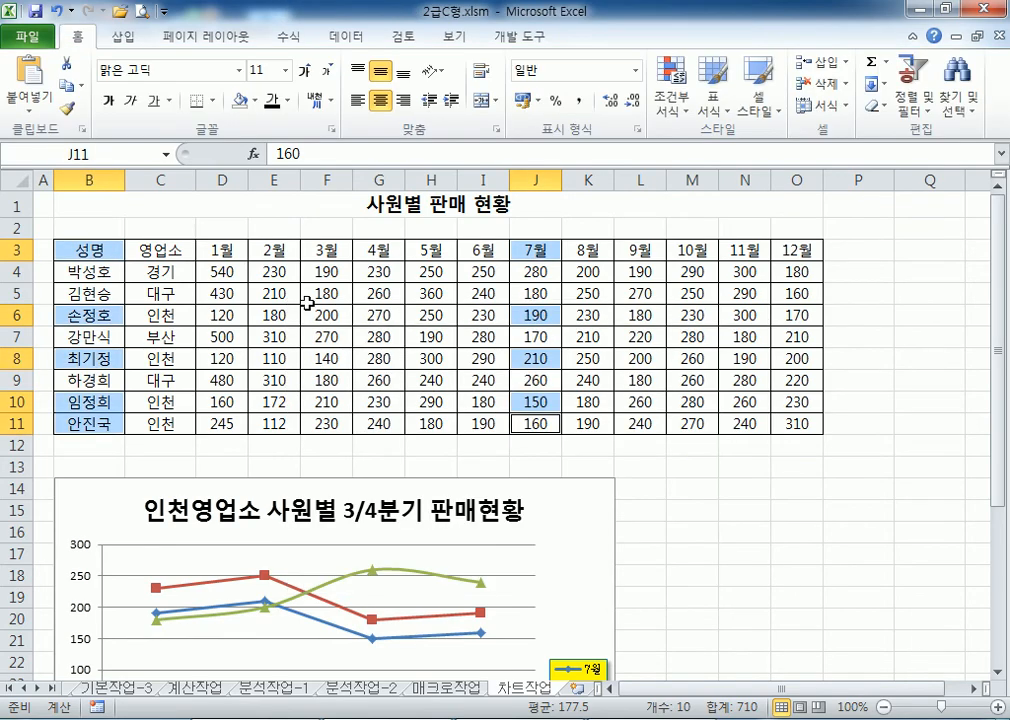
# Select B3, B6, B8 and B10:B11, plus 7월 cells J3, J6, J8 and the matching range J10:J11
pyautogui.click(100, 250)
pyautogui.keyDown('ctrl'); pyautogui.click(86, 315); pyautogui.keyUp('ctrl')
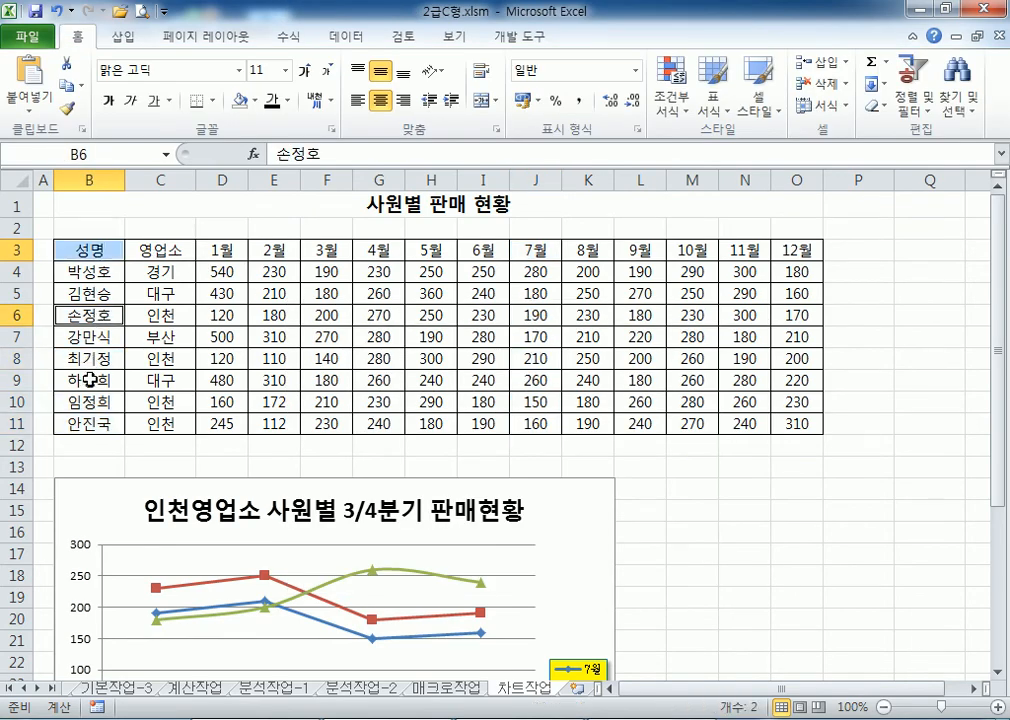
pyautogui.keyDown('ctrl'); pyautogui.click(88, 358); pyautogui.keyUp('ctrl')
pyautogui.keyDown('ctrl'); pyautogui.moveTo(90, 402); pyautogui.dragTo(90, 425); pyautogui.keyUp('ctrl')
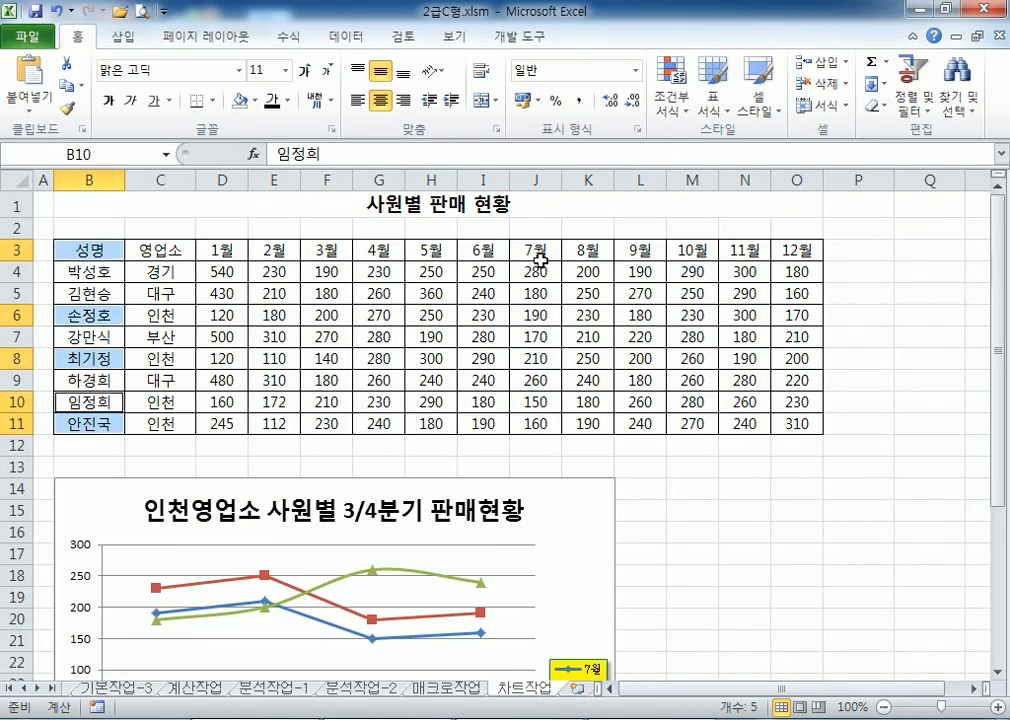
pyautogui.keyDown('ctrl'); pyautogui.click(540, 255); pyautogui.keyUp('ctrl')
pyautogui.keyDown('ctrl'); pyautogui.click(525, 315); pyautogui.keyUp('ctrl')
pyautogui.keyDown('ctrl'); pyautogui.click(525, 360); pyautogui.keyUp('ctrl')
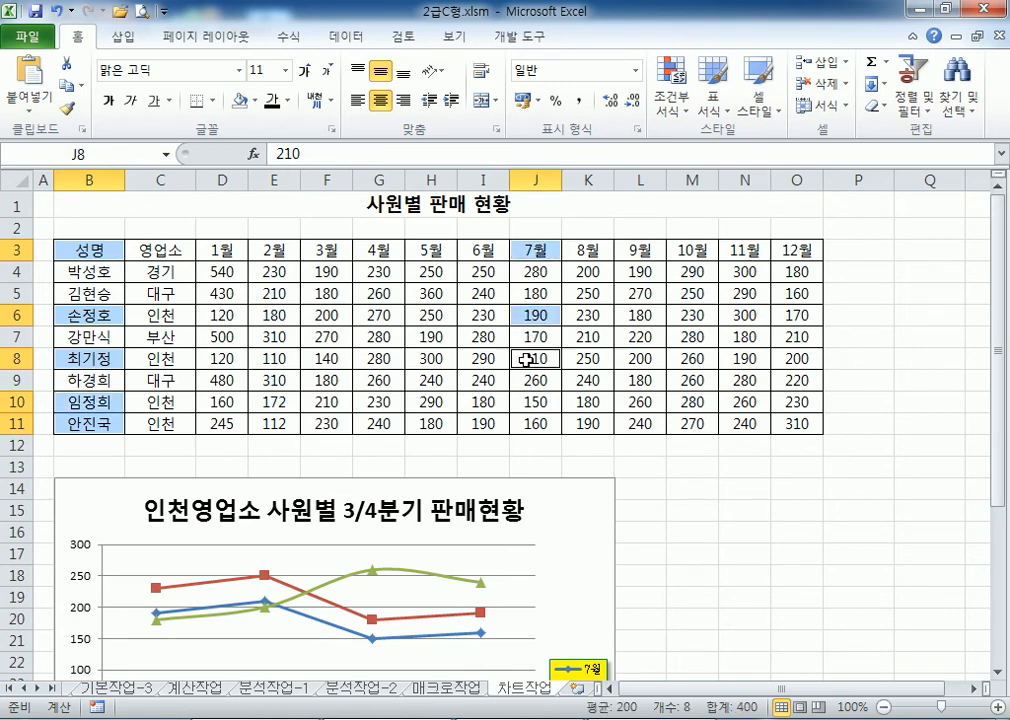
pyautogui.keyDown('ctrl'); pyautogui.moveTo(525, 402); pyautogui.dragTo(519, 425); pyautogui.keyUp('ctrl')
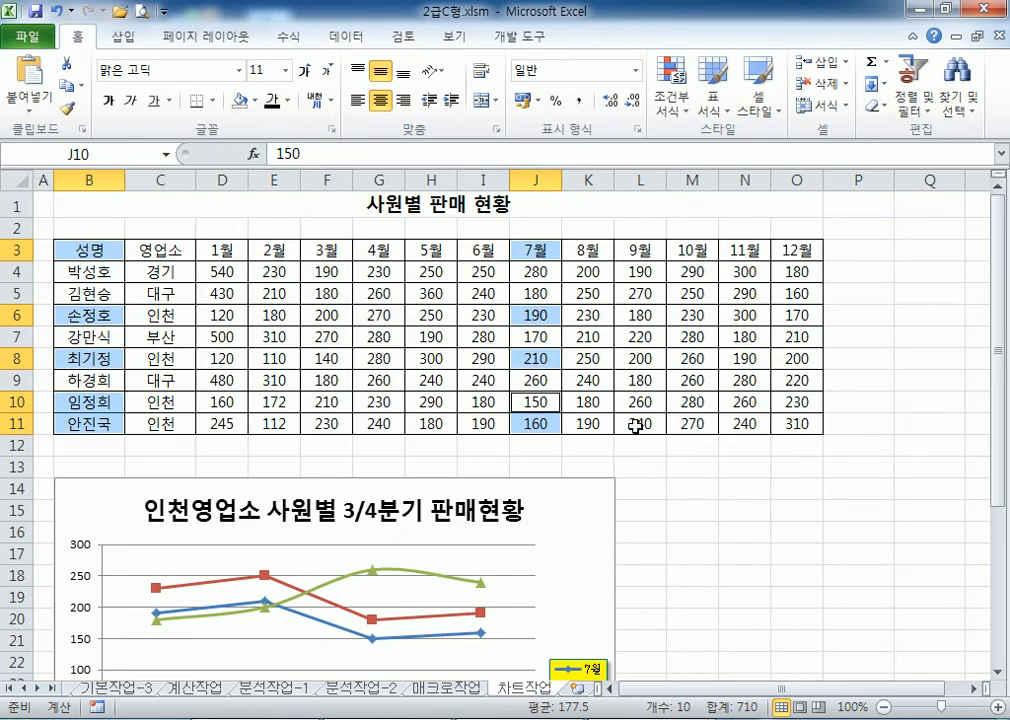
# Insert a 2-D line chart with markers from the matching 7월 selection, and delete the chart
pyautogui.click(122, 38)
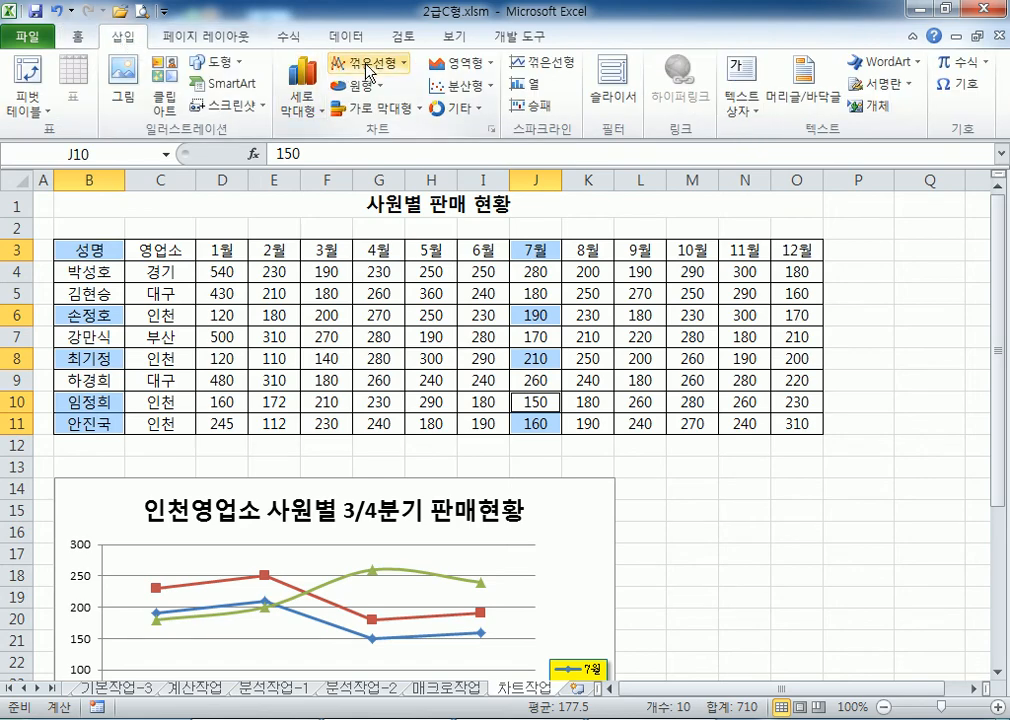
pyautogui.click(369, 72)
pyautogui.click(372, 170)
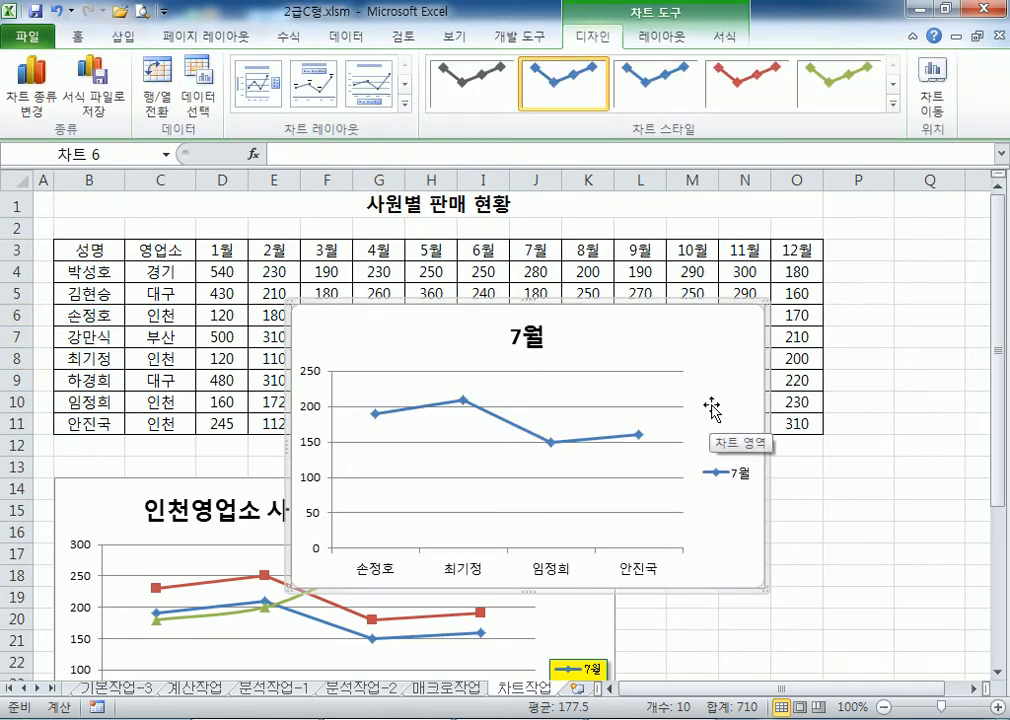
pyautogui.press('Delete')
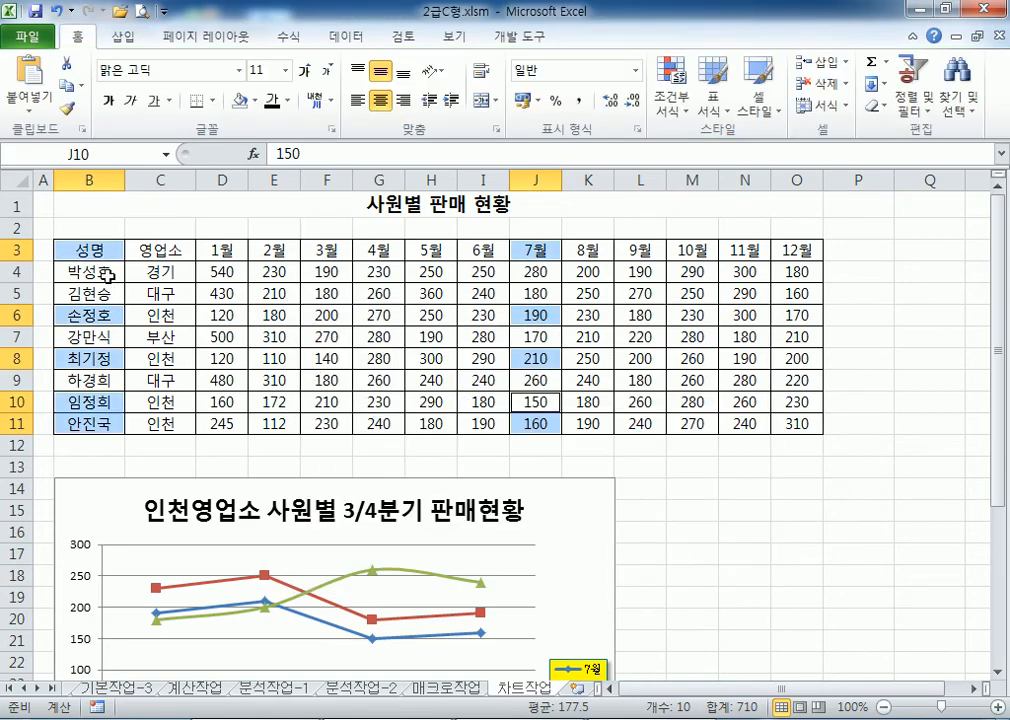
# Select the single cells B3, B6, B8, B10 and B11, plus the ranges J3:L3, J6:L6, J8:L8 and J10:L11
pyautogui.click(105, 249)
pyautogui.keyDown('ctrl'); pyautogui.click(90, 314); pyautogui.keyUp('ctrl')
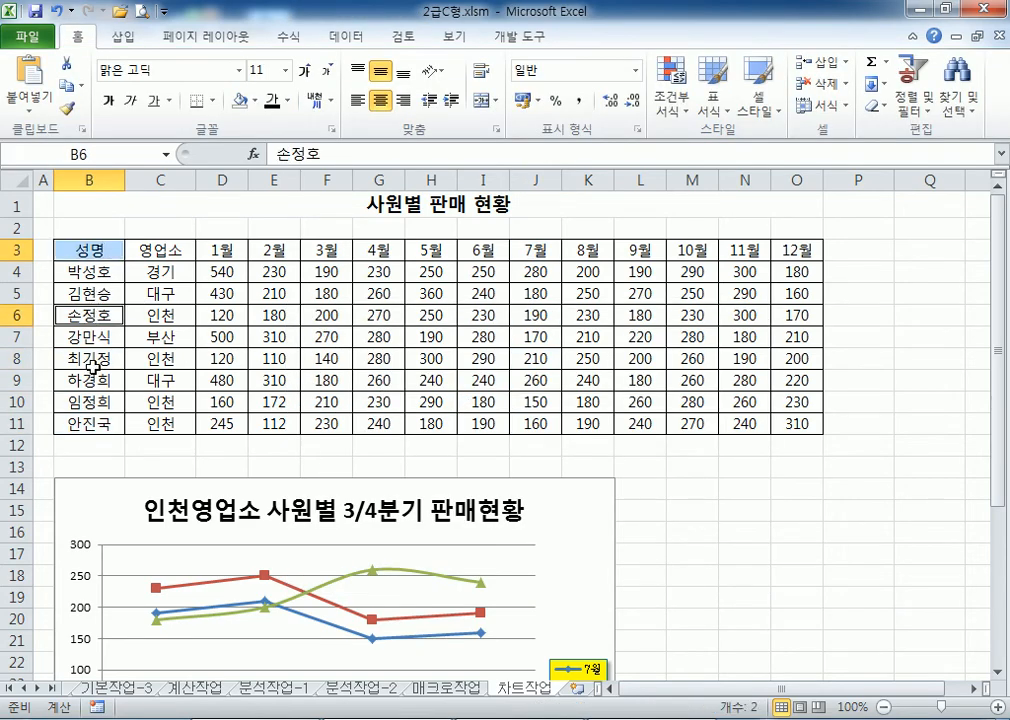
pyautogui.keyDown('ctrl'); pyautogui.click(93, 360); pyautogui.keyUp('ctrl')
pyautogui.keyDown('ctrl'); pyautogui.click(95, 404); pyautogui.keyUp('ctrl')
pyautogui.keyDown('ctrl'); pyautogui.click(92, 424); pyautogui.keyUp('ctrl')
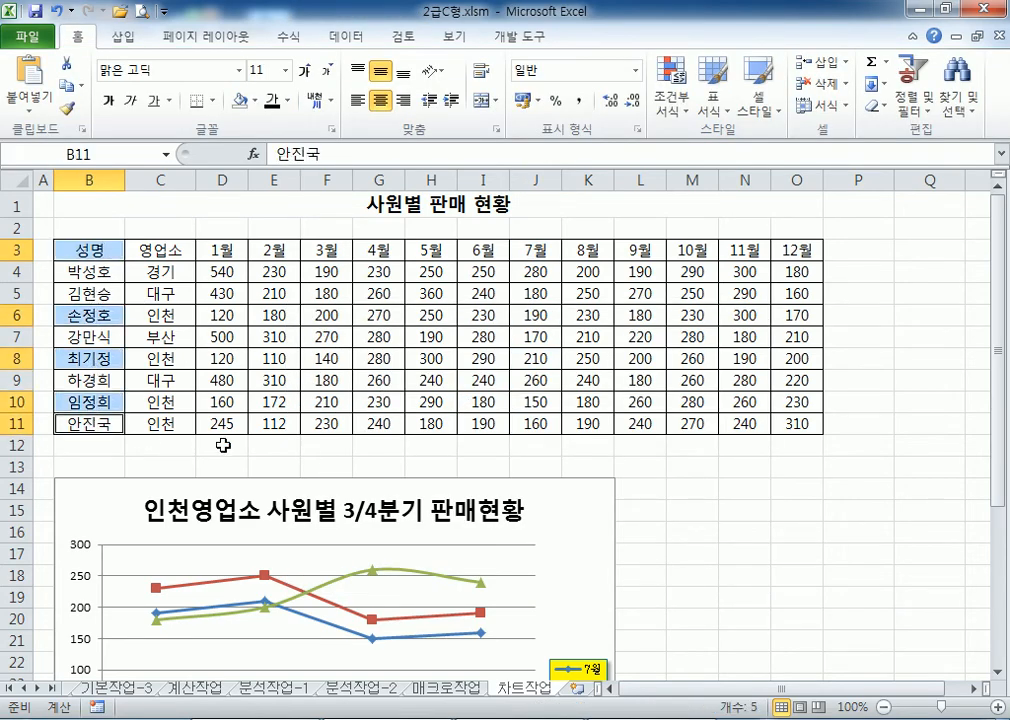
pyautogui.keyDown('ctrl'); pyautogui.moveTo(536, 250); pyautogui.dragTo(640, 250); pyautogui.keyUp('ctrl')
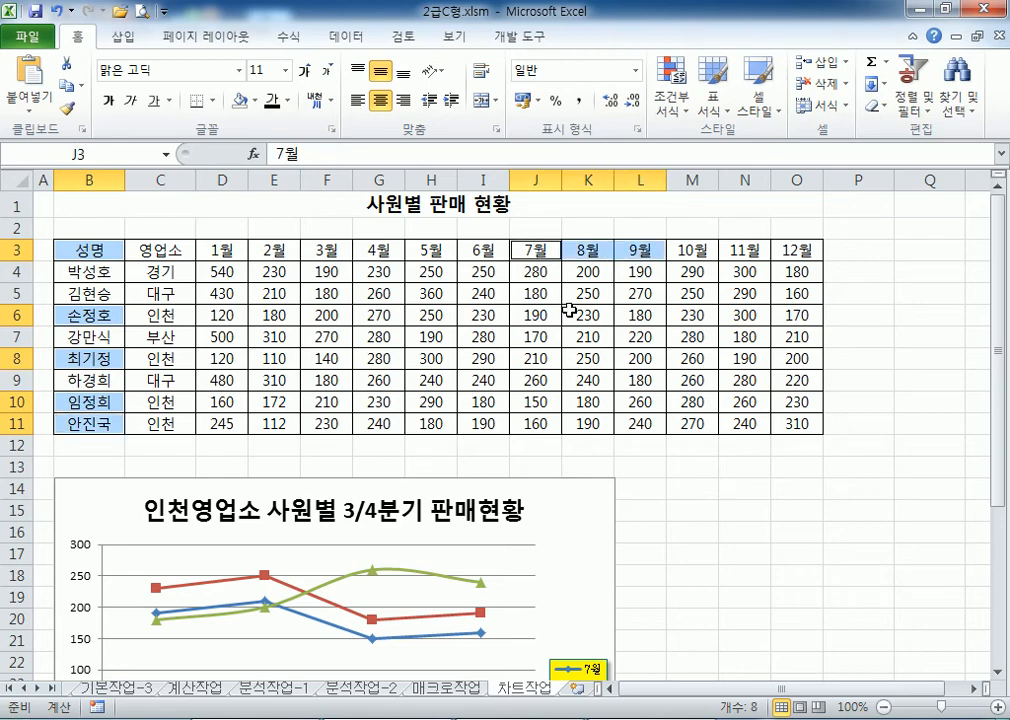
pyautogui.keyDown('ctrl'); pyautogui.moveTo(541, 318); pyautogui.dragTo(624, 325); pyautogui.keyUp('ctrl')
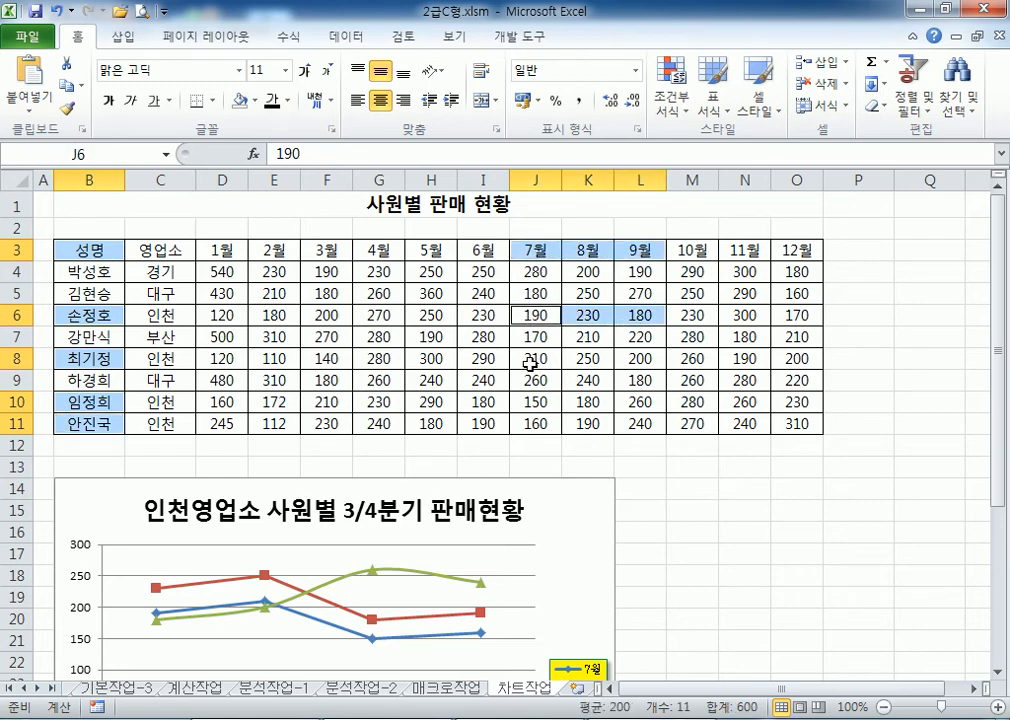
pyautogui.keyDown('ctrl'); pyautogui.moveTo(530, 364); pyautogui.dragTo(645, 358); pyautogui.keyUp('ctrl')
pyautogui.keyDown('ctrl'); pyautogui.click(531, 401); pyautogui.keyUp('ctrl')
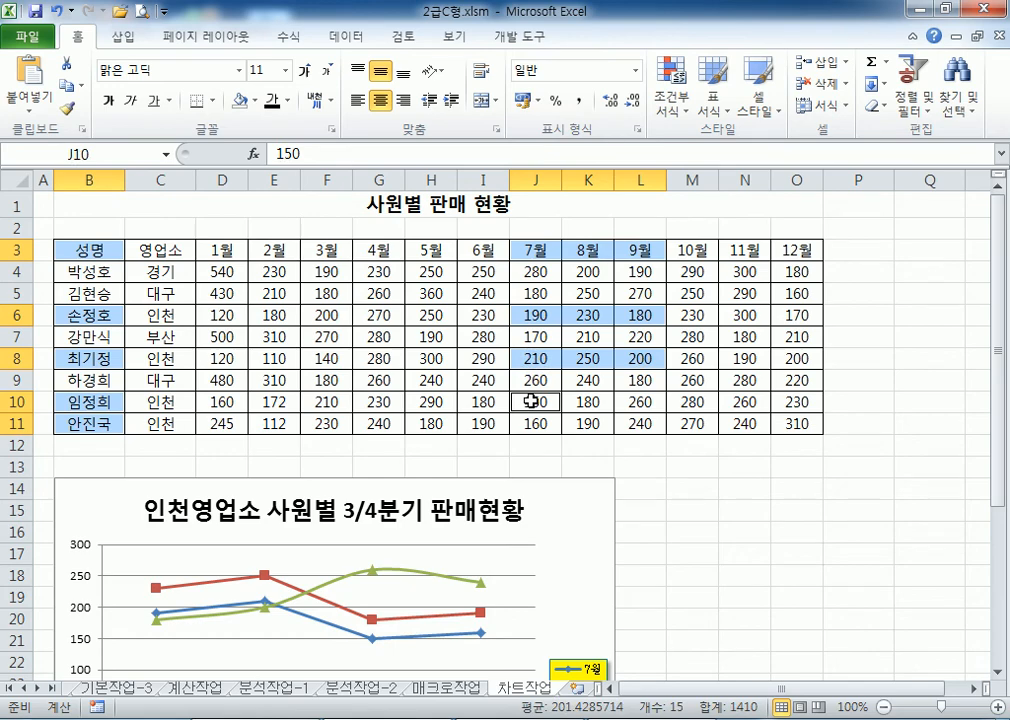
pyautogui.keyDown('ctrl'); pyautogui.moveTo(531, 401); pyautogui.dragTo(638, 421); pyautogui.keyUp('ctrl')
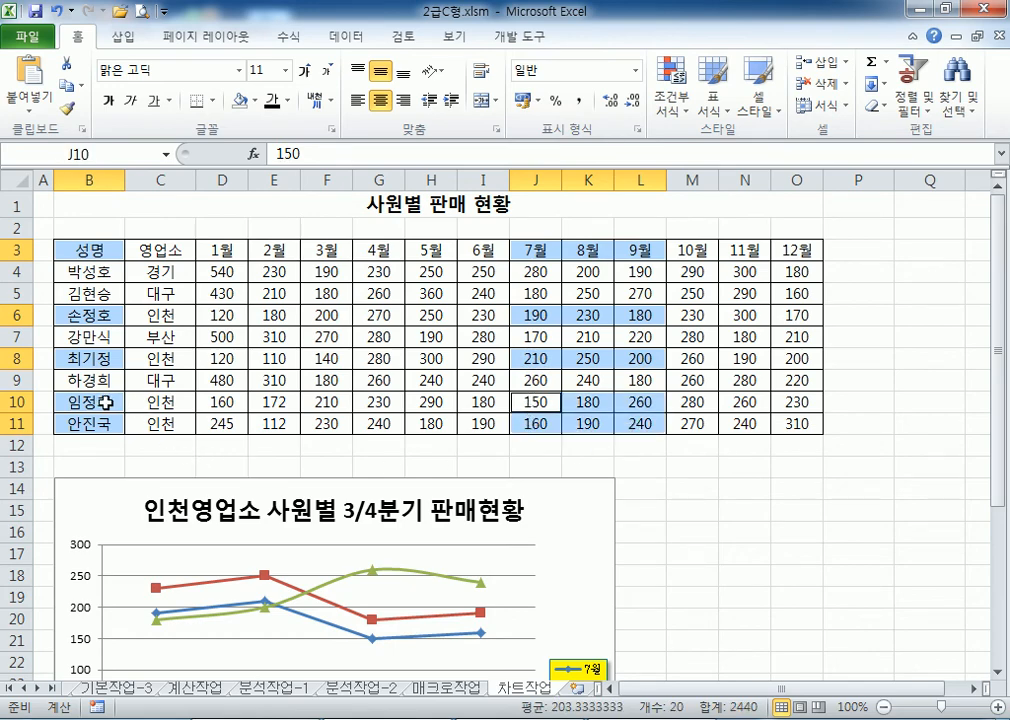
# Try to chart the mismatched 7월 to 9월 selection as a 2-D line chart with markers, and delete the chart
pyautogui.click(122, 44)
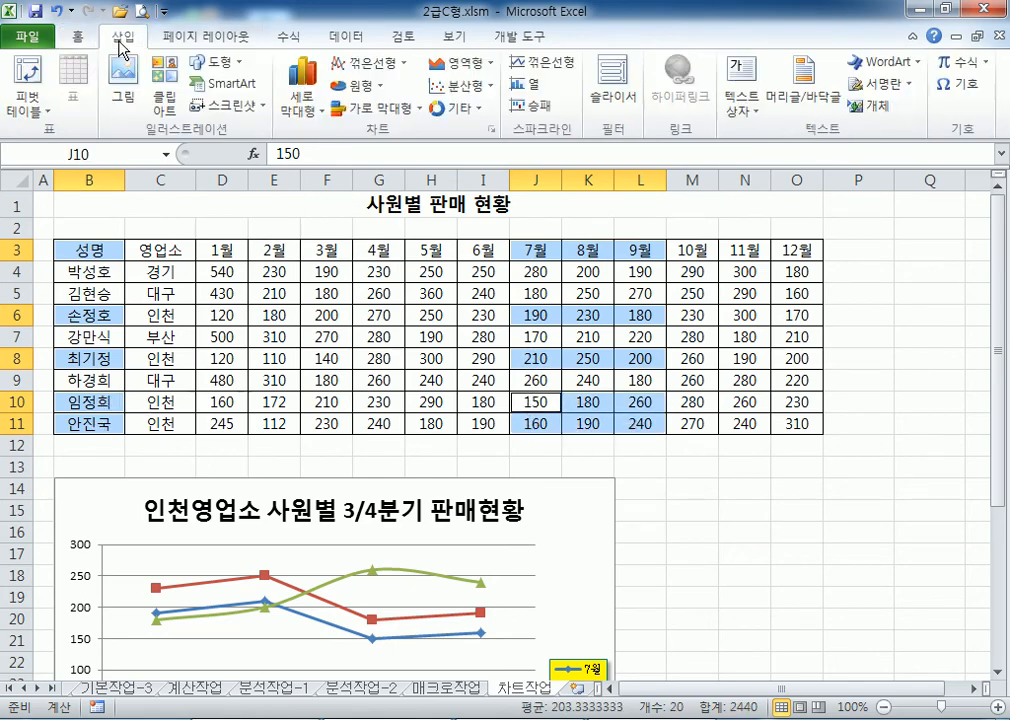
pyautogui.click(369, 62)
pyautogui.click(355, 182)
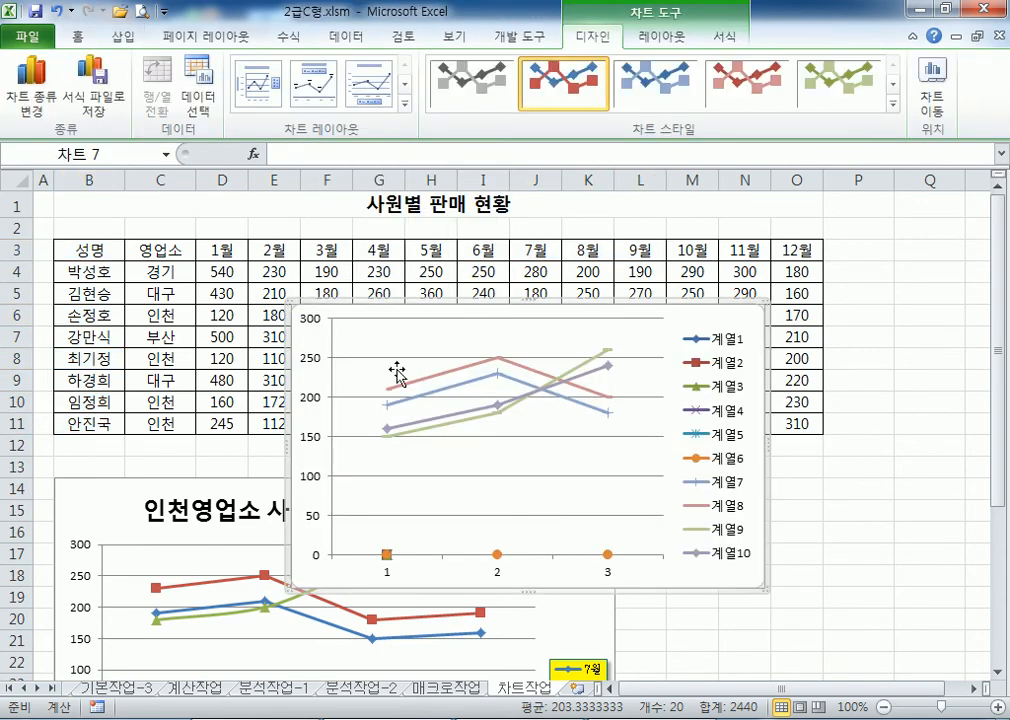
pyautogui.moveTo(437, 425)
pyautogui.press('Delete')
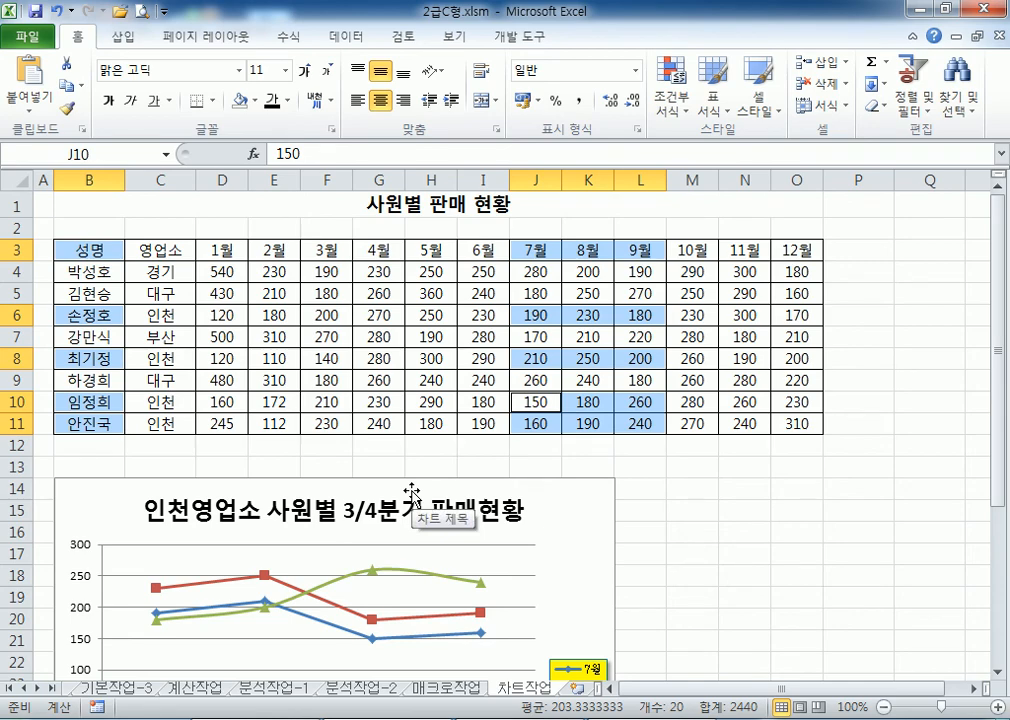
# Insert a 2-D line chart with markers from all employees' names in B3:B11 and their 7월 to 9월 sales in J3:L11
pyautogui.click(88, 250)
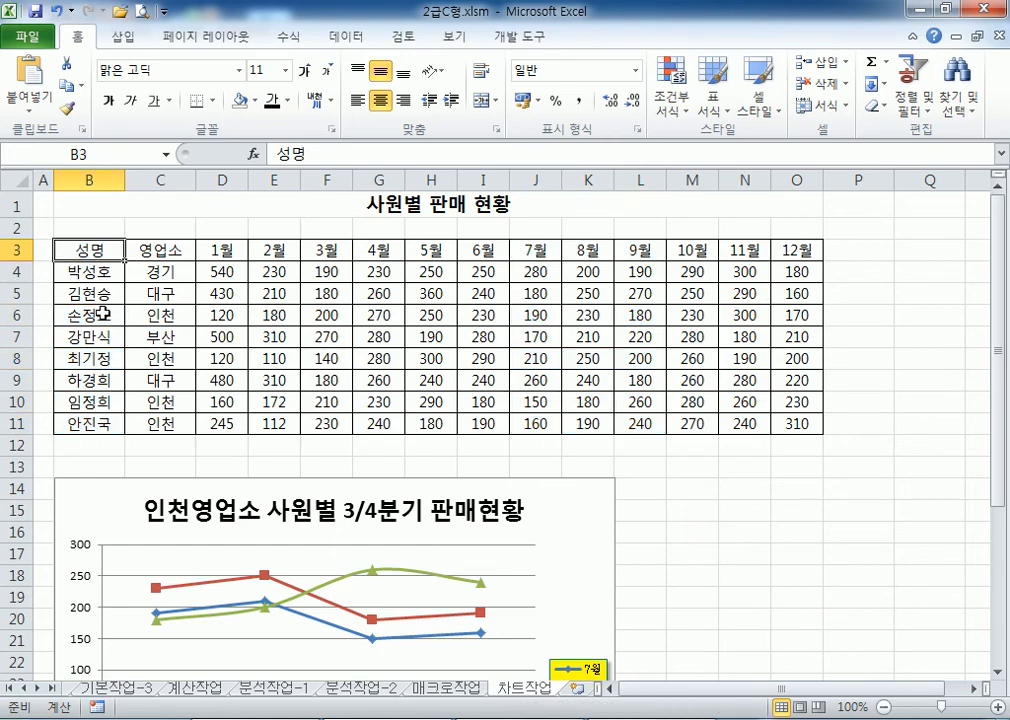
pyautogui.click(102, 314)
pyautogui.moveTo(88, 250); pyautogui.dragTo(116, 421)
pyautogui.moveTo(548, 254); pyautogui.dragTo(646, 424)
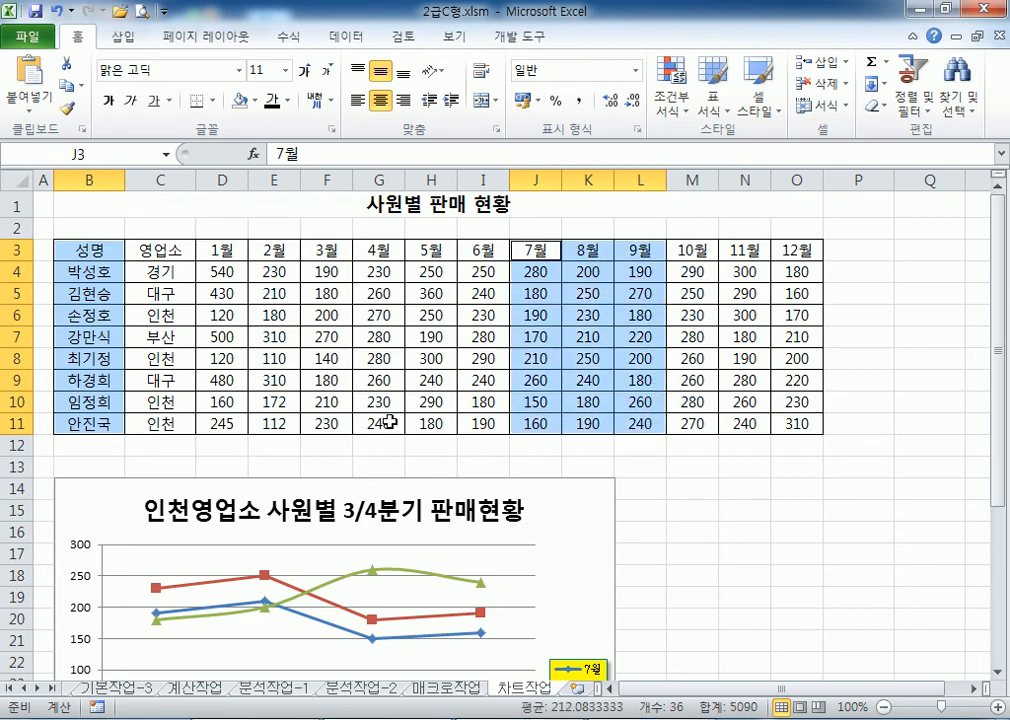
pyautogui.click(122, 37)
pyautogui.click(368, 63)
pyautogui.click(356, 185)
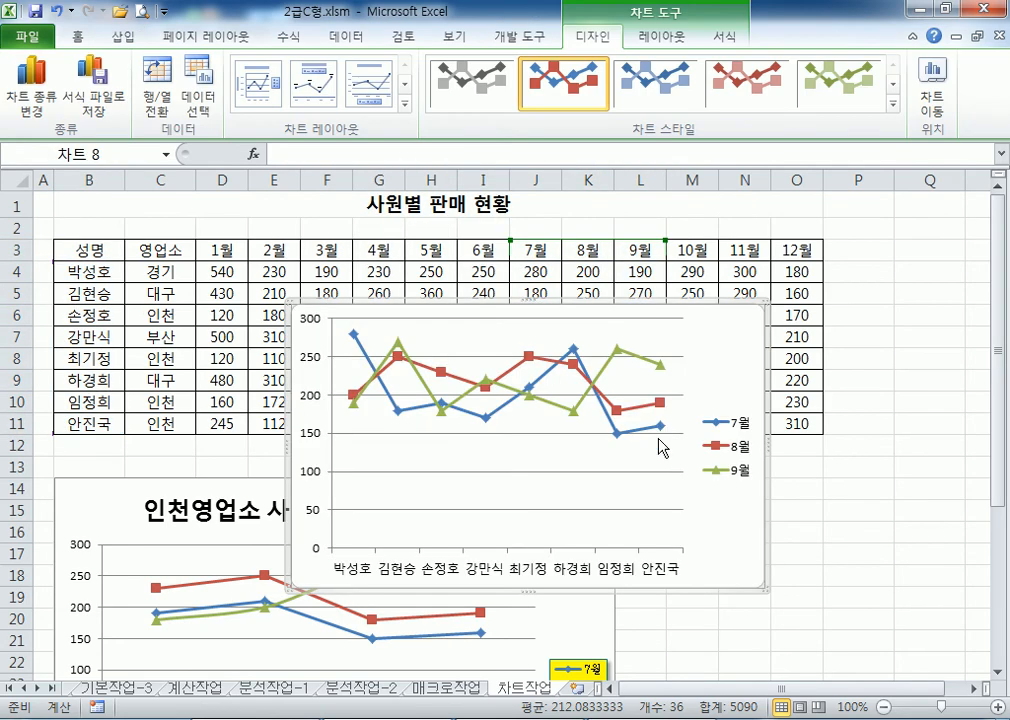
# Delete the line chart of all employees and select the headers in B3 and J3:L3
pyautogui.press('Delete')
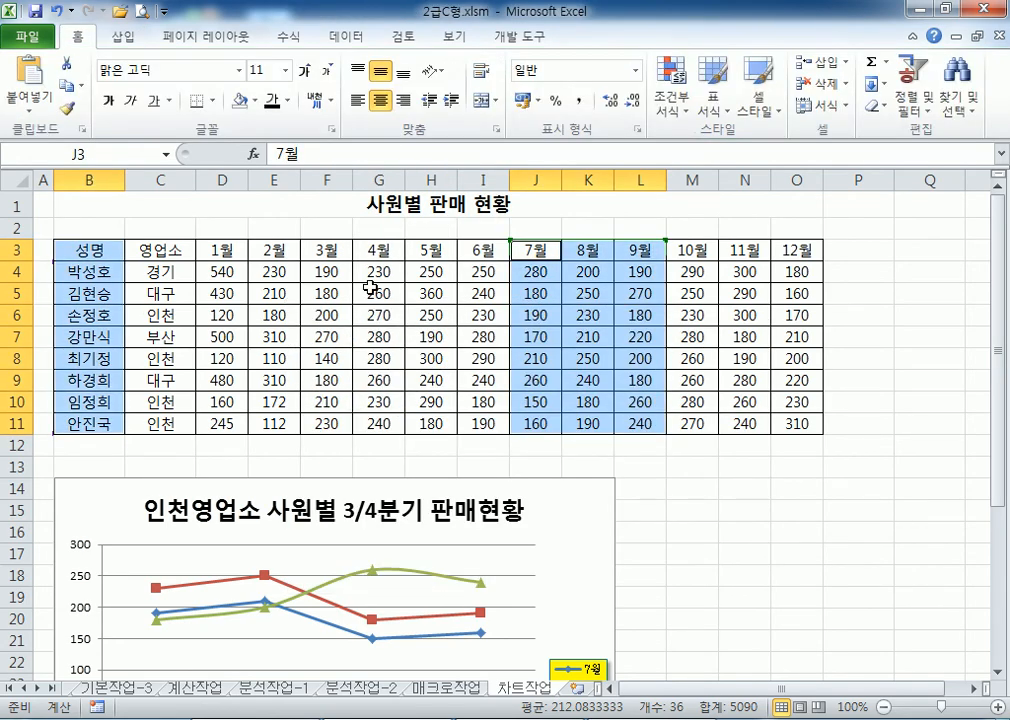
pyautogui.click(92, 250)
pyautogui.moveTo(536, 250); pyautogui.dragTo(650, 251)
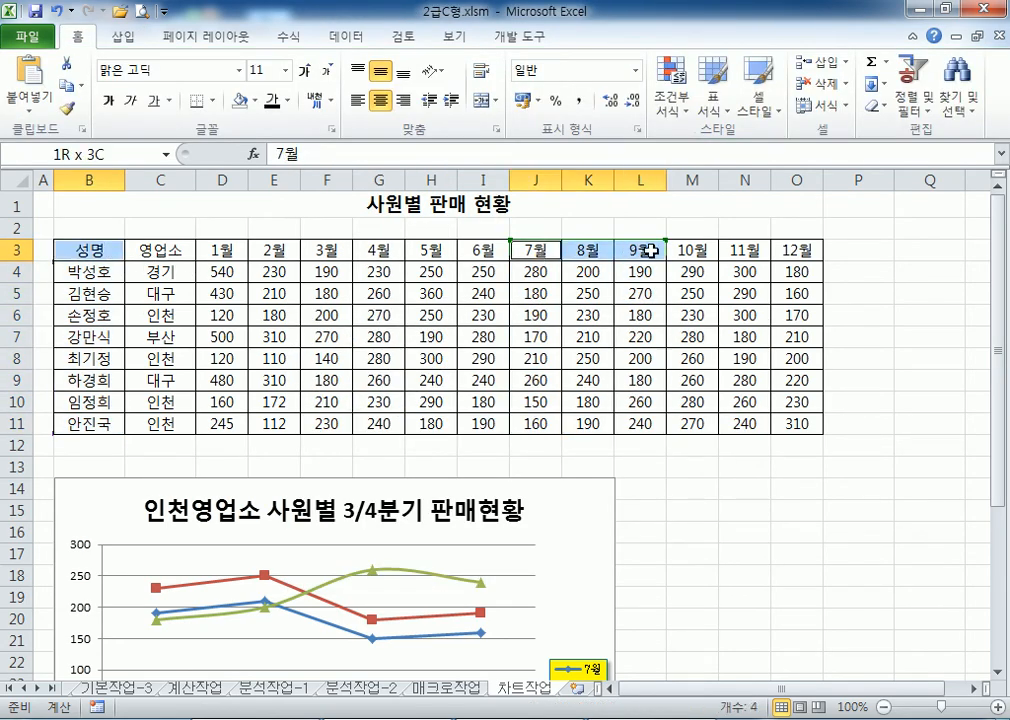
pyautogui.click(86, 250)
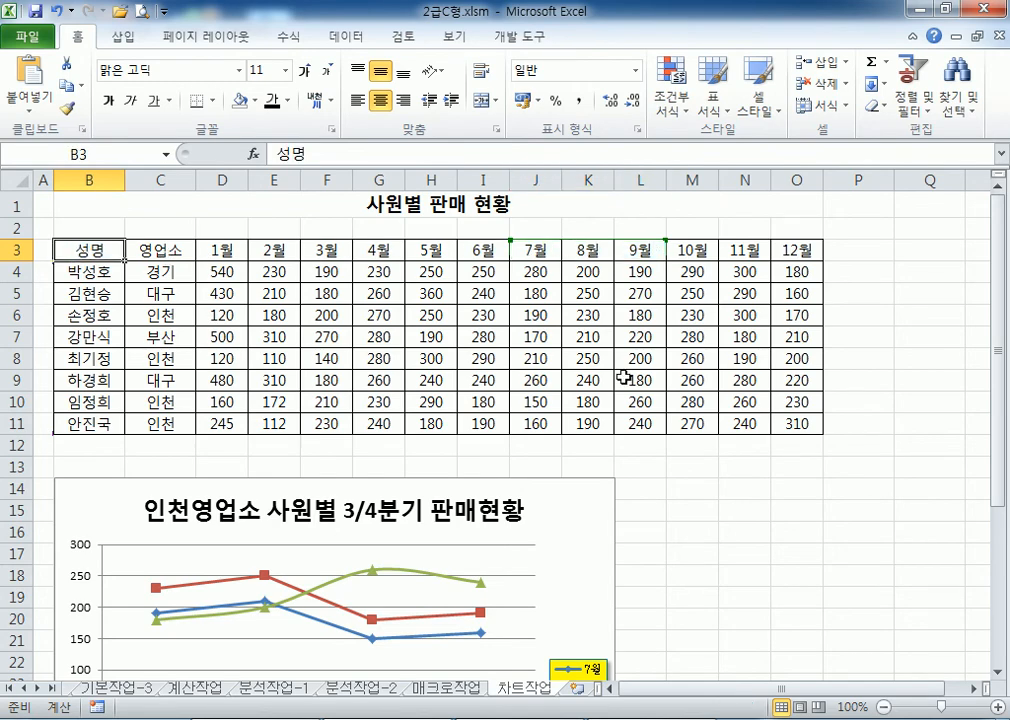
pyautogui.moveTo(483, 315); pyautogui.dragTo(520, 318)
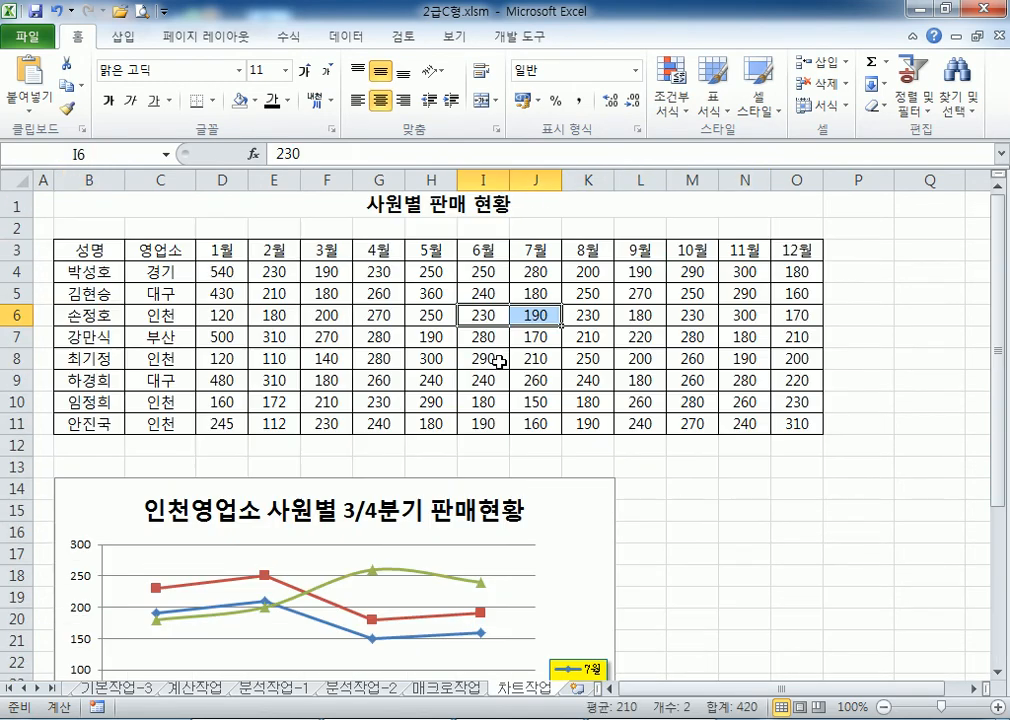
# Select the cells row by row: B3 with J3:L3, B4 with J4:L4, B5 with J5:L5, and B6 with J6:L6
pyautogui.click(86, 250)
pyautogui.moveTo(548, 250); pyautogui.dragTo(628, 250)
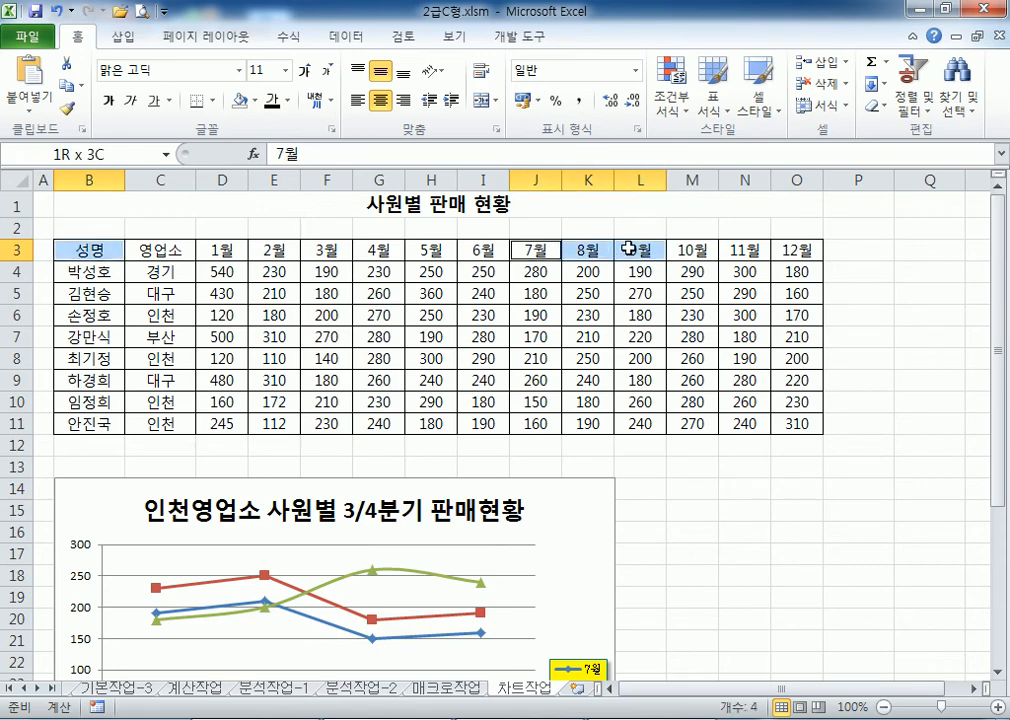
pyautogui.keyDown('ctrl'); pyautogui.click(95, 273); pyautogui.keyUp('ctrl')
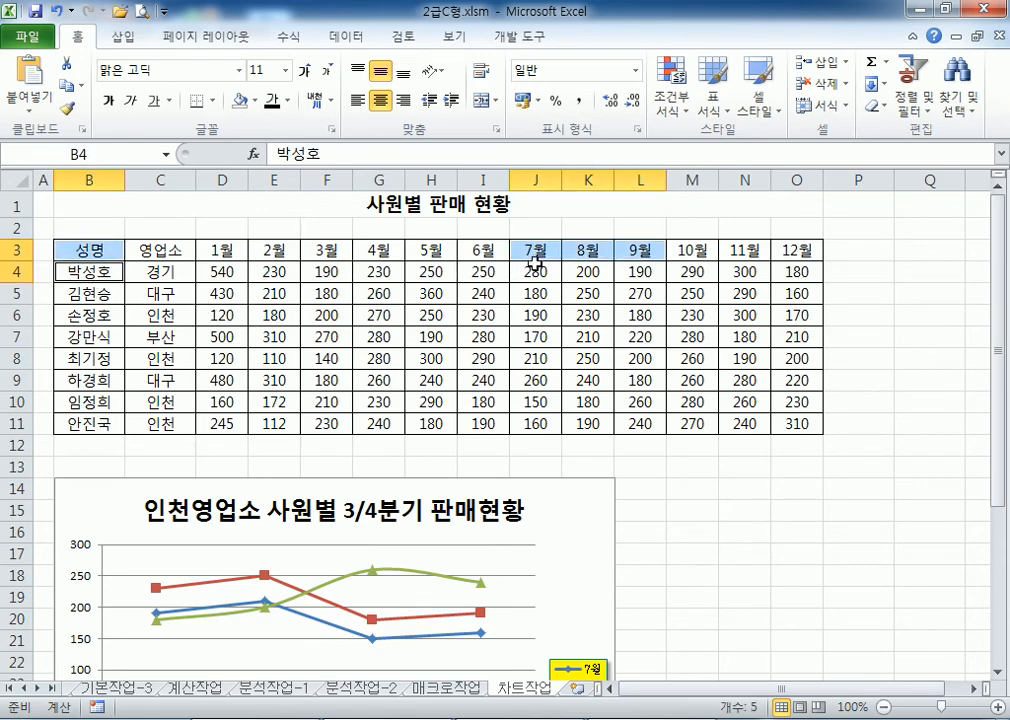
pyautogui.moveTo(534, 271); pyautogui.dragTo(638, 271)
pyautogui.keyDown('ctrl'); pyautogui.click(104, 294); pyautogui.keyUp('ctrl')
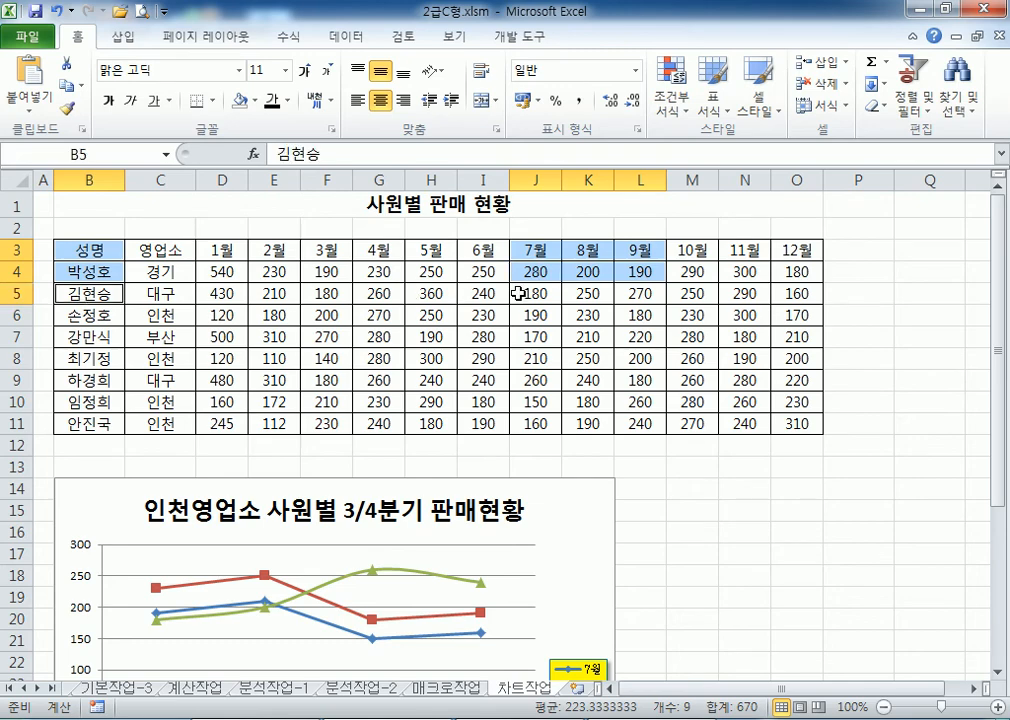
pyautogui.moveTo(520, 293); pyautogui.dragTo(640, 294)
pyautogui.keyDown('ctrl'); pyautogui.click(125, 314); pyautogui.keyUp('ctrl')
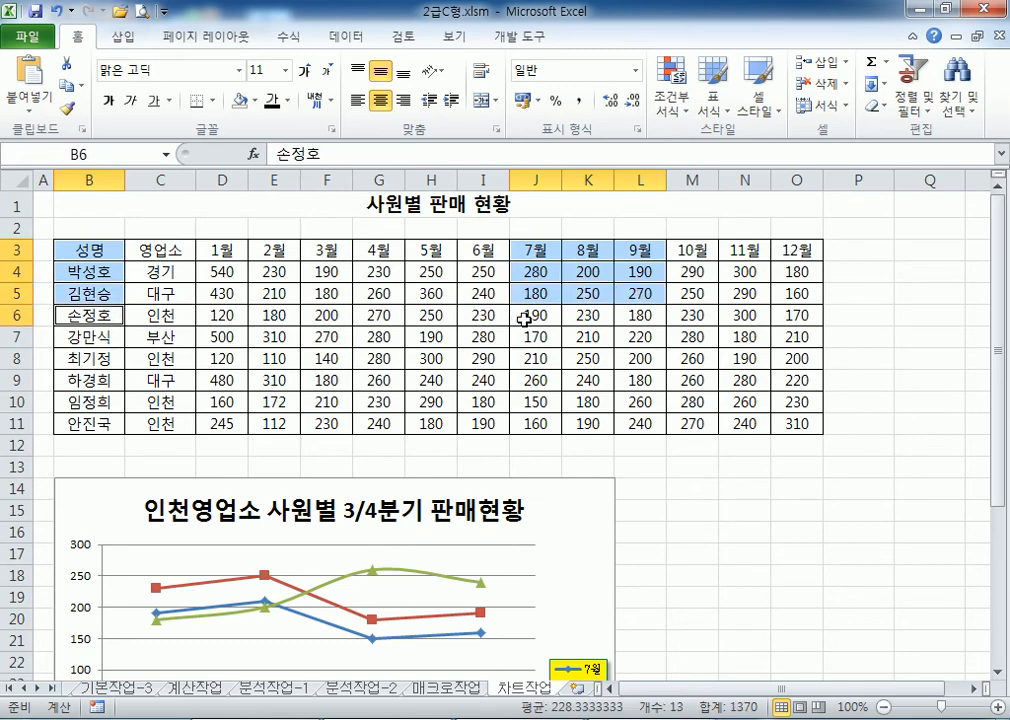
pyautogui.moveTo(523, 316); pyautogui.dragTo(655, 316)
# Select the headers B3 and J3:L3 plus the 인천 rows: B6 with J6:L6, B8 with J8:L8, and B10:B11 with J10:L11
pyautogui.click(78, 250)
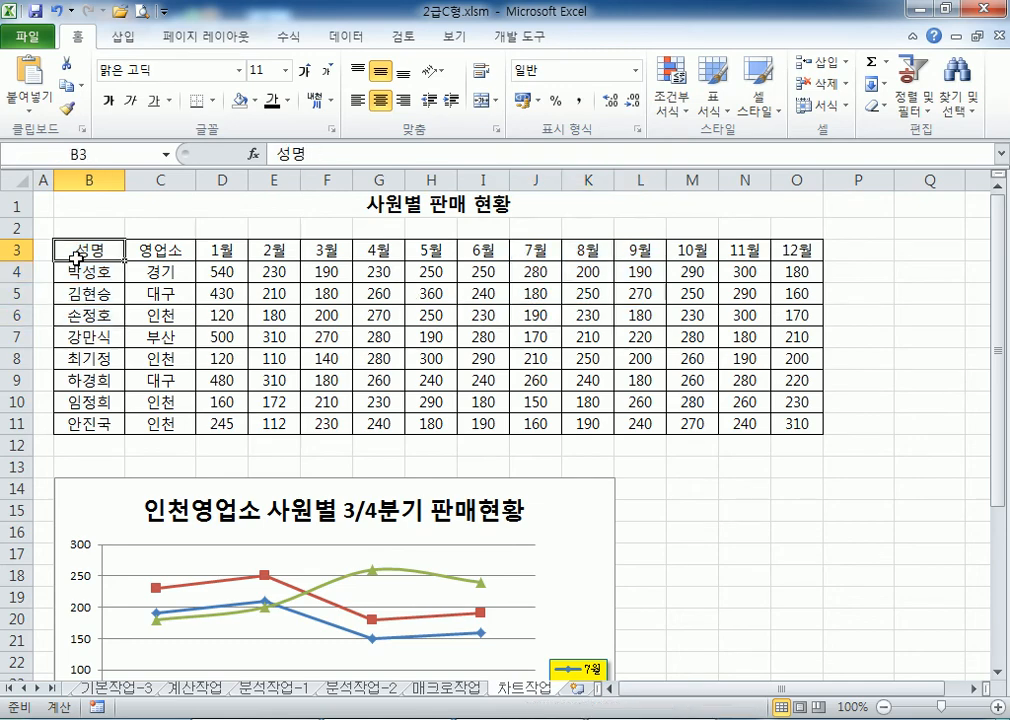
pyautogui.moveTo(535, 250); pyautogui.dragTo(640, 250)
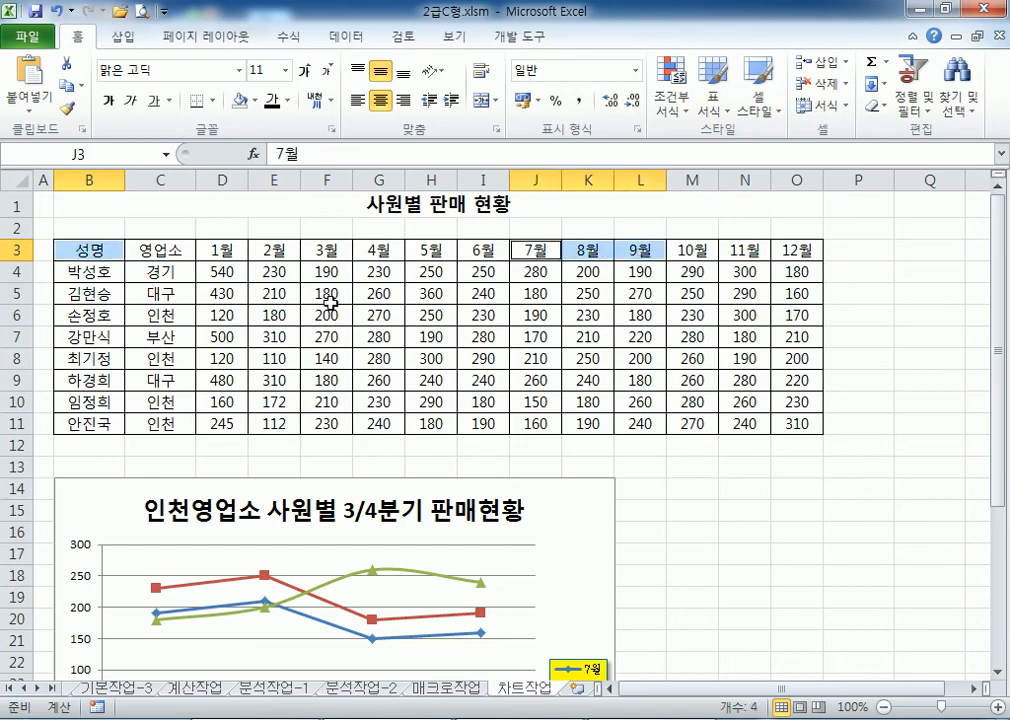
pyautogui.keyDown('ctrl'); pyautogui.click(104, 314); pyautogui.keyUp('ctrl')
pyautogui.keyDown('ctrl'); pyautogui.click(522, 318); pyautogui.keyUp('ctrl')
pyautogui.moveTo(522, 318); pyautogui.dragTo(649, 320)
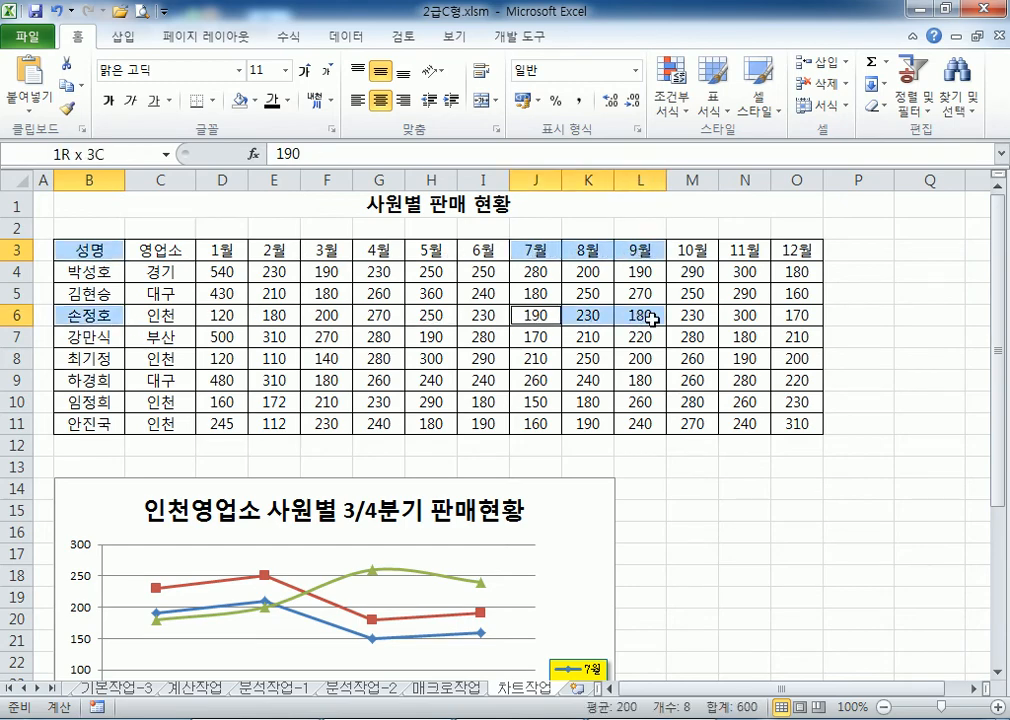
pyautogui.keyDown('ctrl'); pyautogui.click(88, 357); pyautogui.keyUp('ctrl')
pyautogui.moveTo(532, 355); pyautogui.dragTo(645, 356)
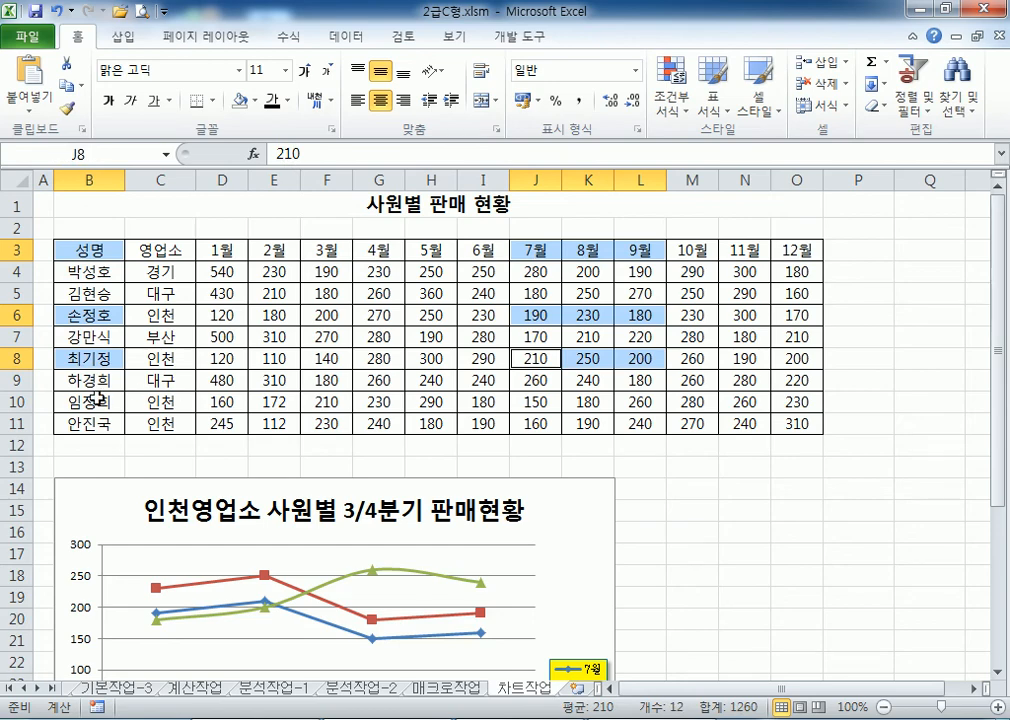
pyautogui.keyDown('ctrl'); pyautogui.click(88, 402); pyautogui.keyUp('ctrl')
pyautogui.moveTo(88, 402); pyautogui.dragTo(86, 420)
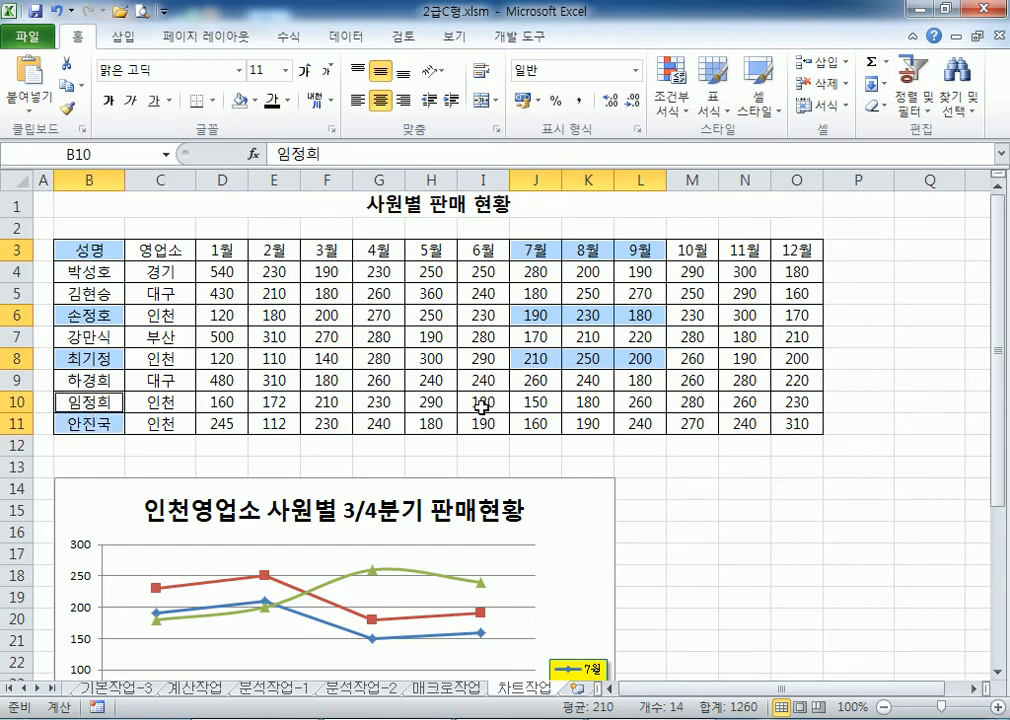
pyautogui.moveTo(535, 402); pyautogui.dragTo(625, 423)
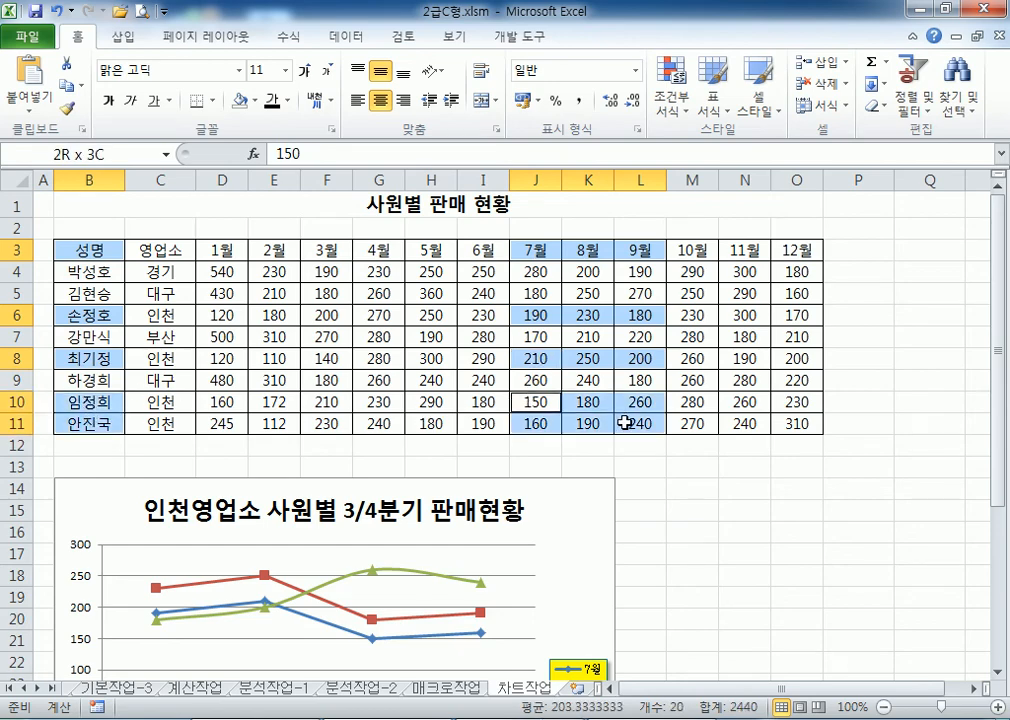
# Insert a 2-D line chart with markers from the selected 인천 rows, and delete the chart
pyautogui.click(137, 39)
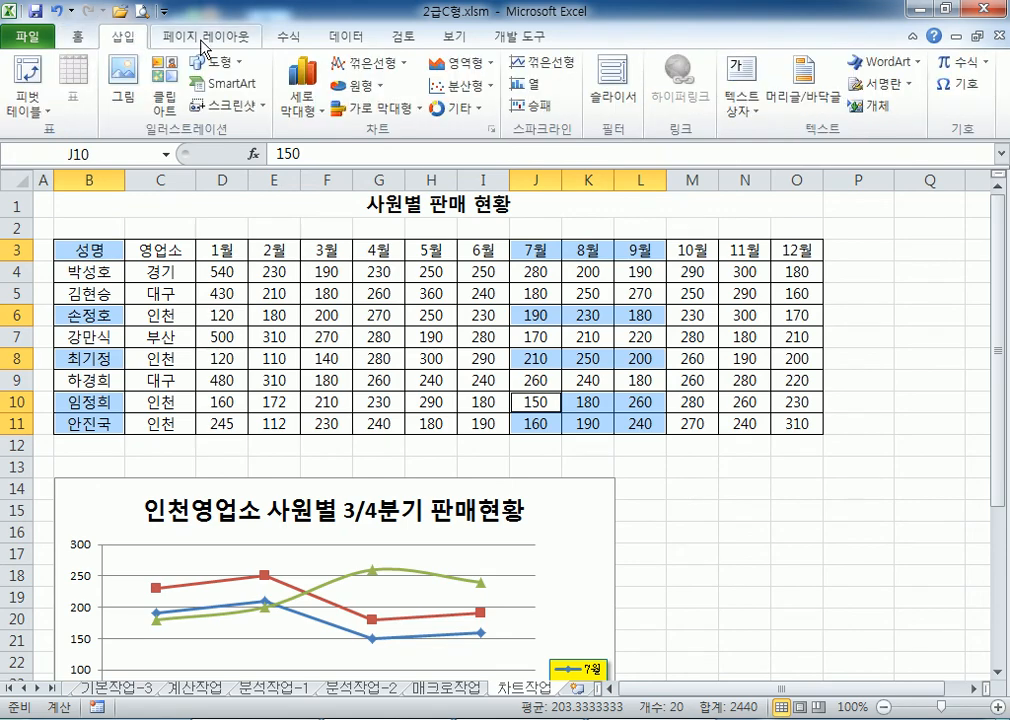
pyautogui.click(352, 65)
pyautogui.click(352, 176)
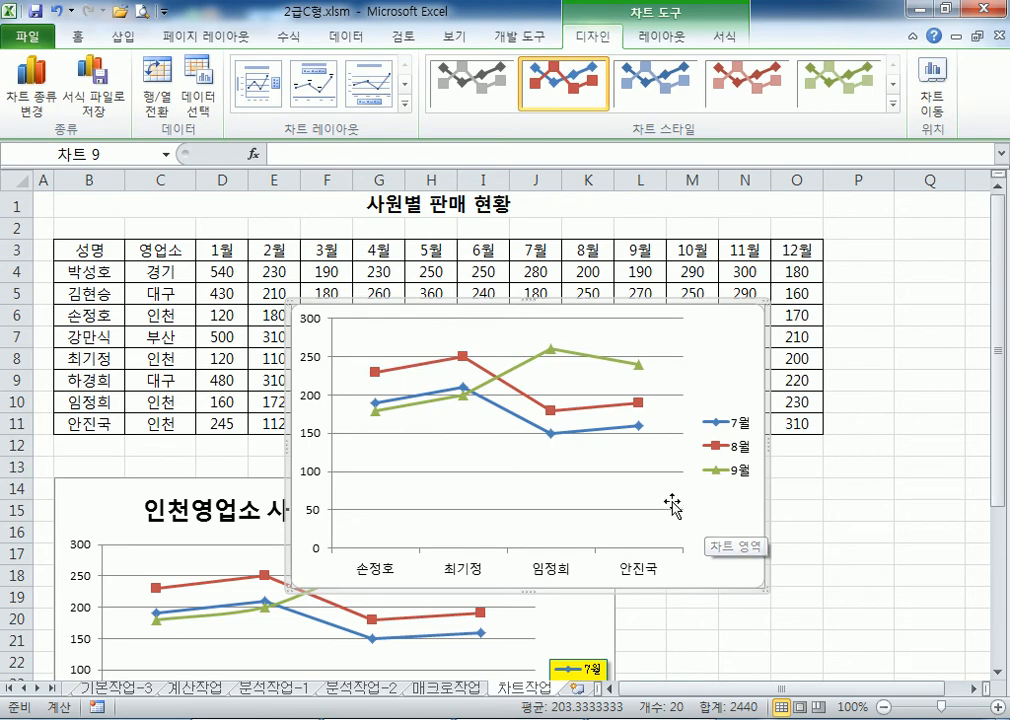
pyautogui.press('Delete')
# Select the full name column B3:B11 together with the 7월 to 9월 sales in J3:L11
pyautogui.click(744, 532)
pyautogui.moveTo(84, 250); pyautogui.dragTo(89, 424)
pyautogui.keyDown('ctrl'); pyautogui.moveTo(530, 250); pyautogui.dragTo(634, 424); pyautogui.keyUp('ctrl')
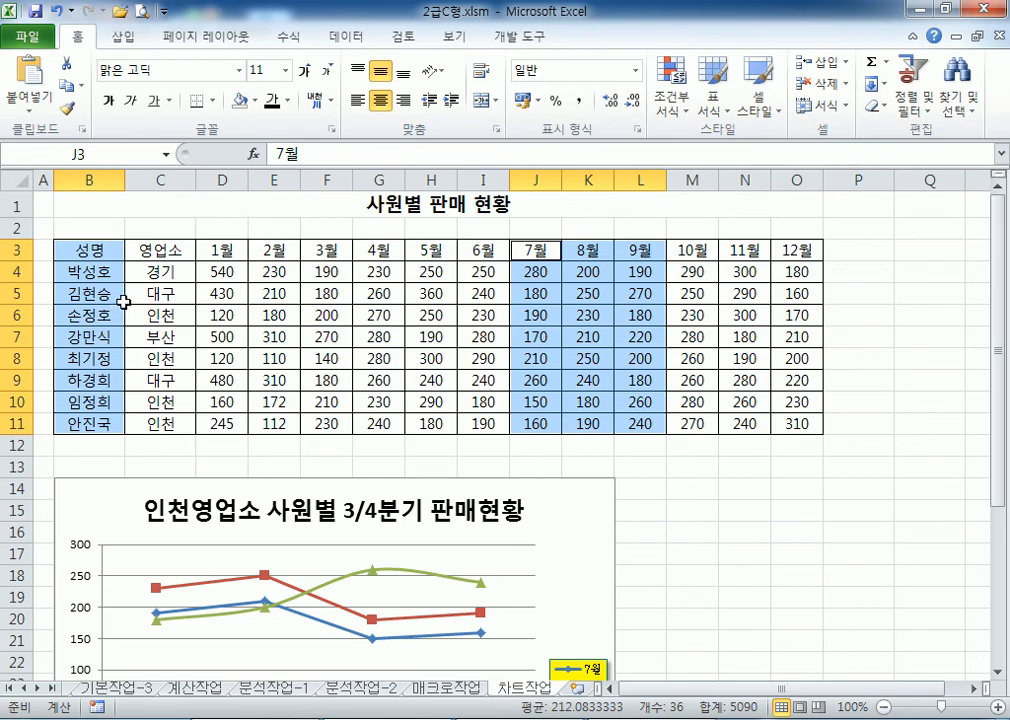
# Select the single cells B3, B6, B8, B10 and B11, plus the separate ranges J3:L3, J6:L6, J8:L8, J10:L10 and J11:L11
pyautogui.click(103, 248)
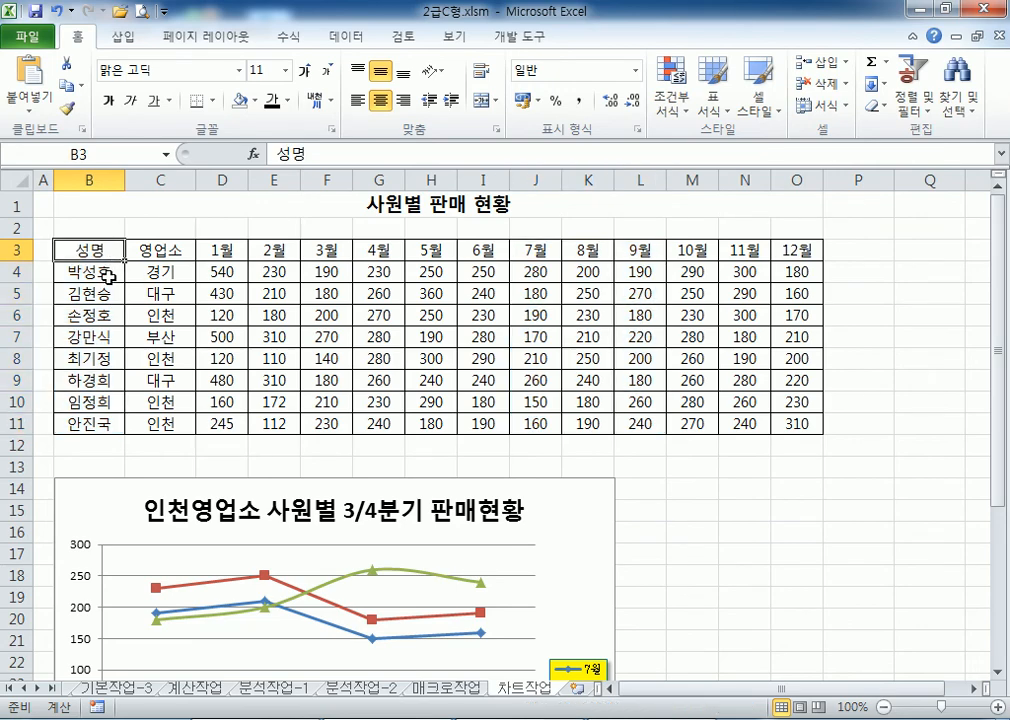
pyautogui.keyDown('ctrl'); pyautogui.click(100, 315); pyautogui.keyUp('ctrl')
pyautogui.keyDown('ctrl'); pyautogui.click(100, 358); pyautogui.keyUp('ctrl')
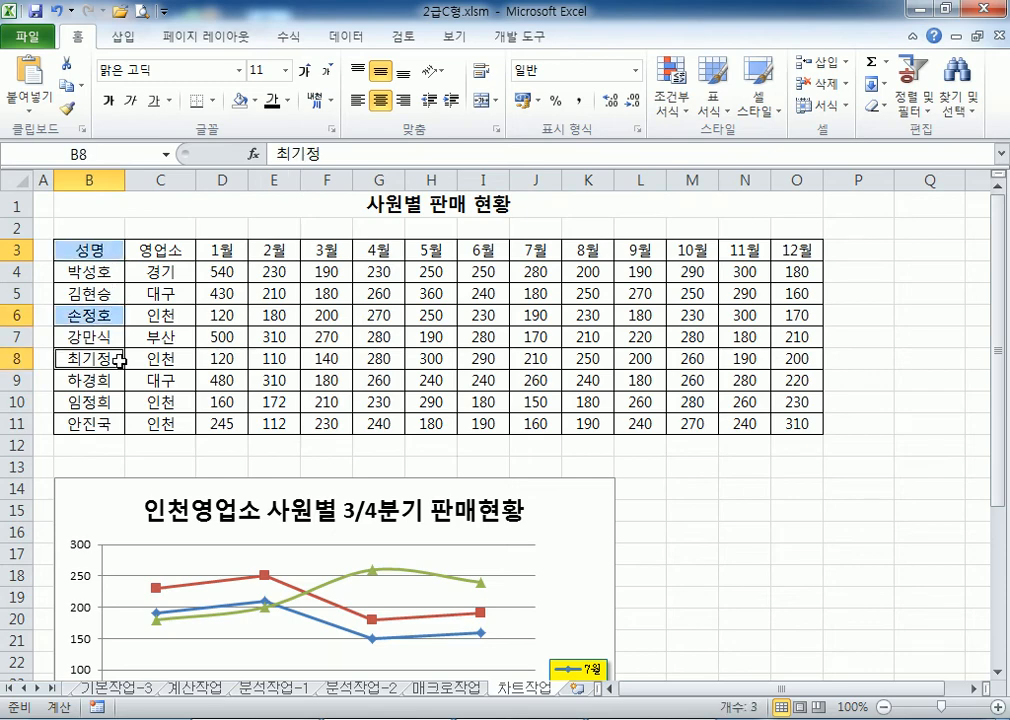
pyautogui.keyDown('ctrl'); pyautogui.click(100, 401); pyautogui.keyUp('ctrl')
pyautogui.keyDown('ctrl'); pyautogui.click(103, 428); pyautogui.keyUp('ctrl')
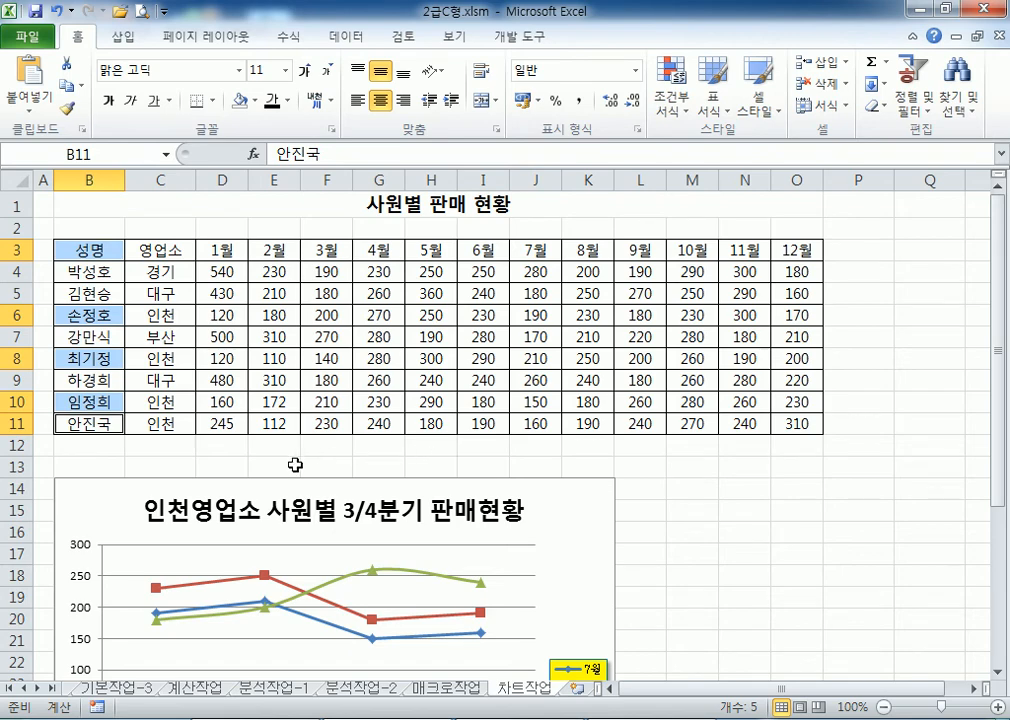
pyautogui.moveTo(534, 251); pyautogui.dragTo(641, 248)
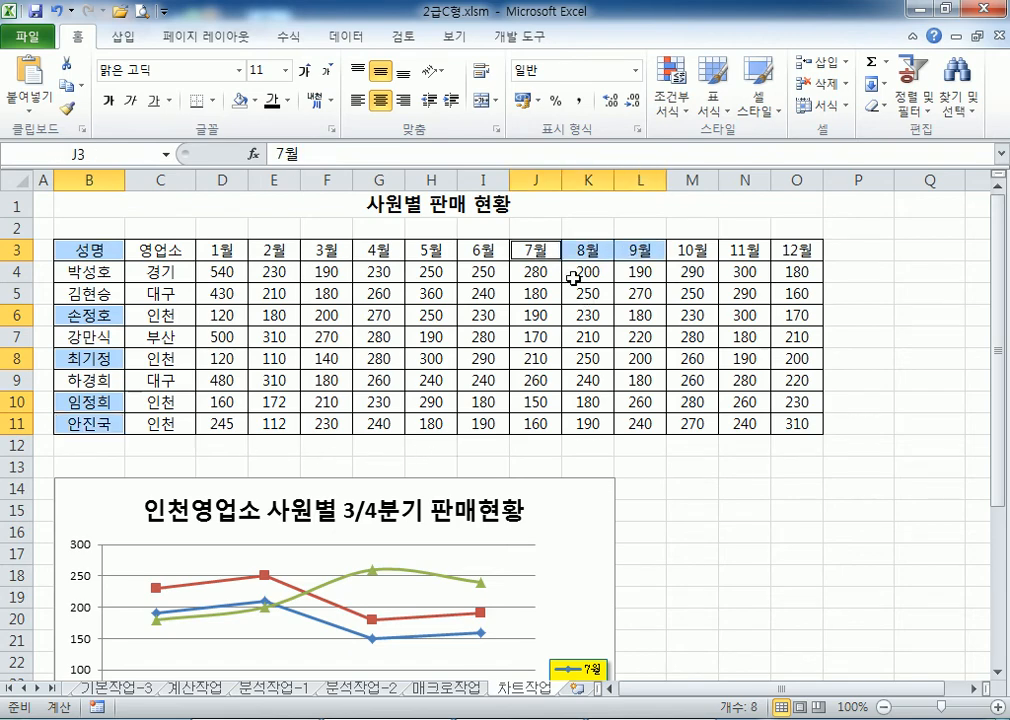
pyautogui.moveTo(532, 314); pyautogui.dragTo(640, 315)
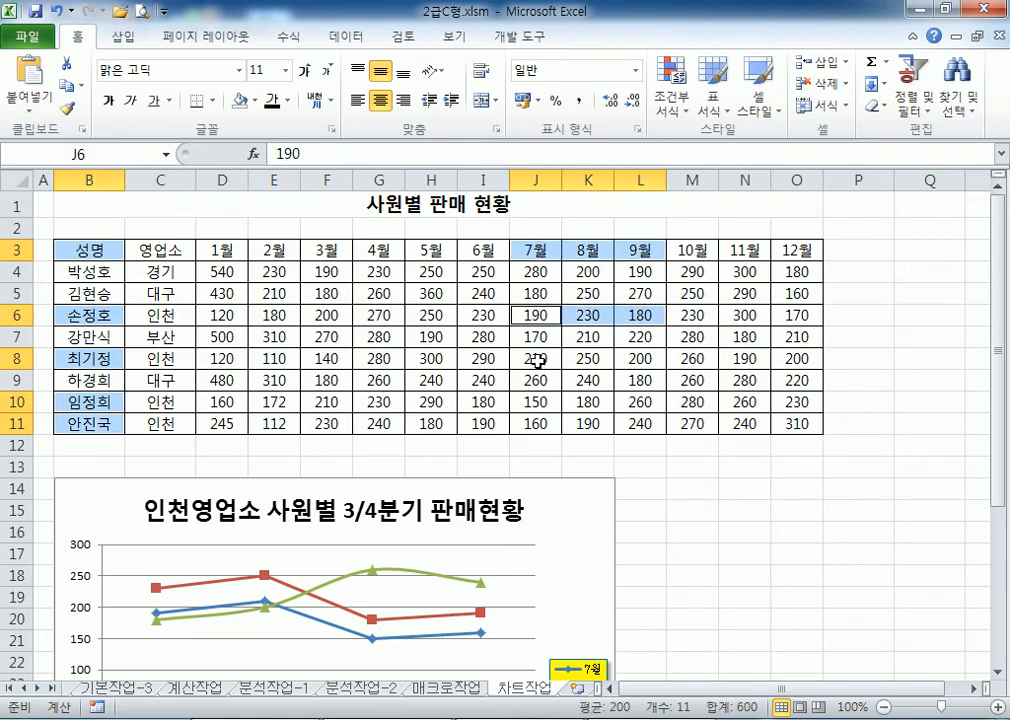
pyautogui.moveTo(541, 361); pyautogui.dragTo(638, 358)
pyautogui.moveTo(535, 401); pyautogui.dragTo(637, 394)
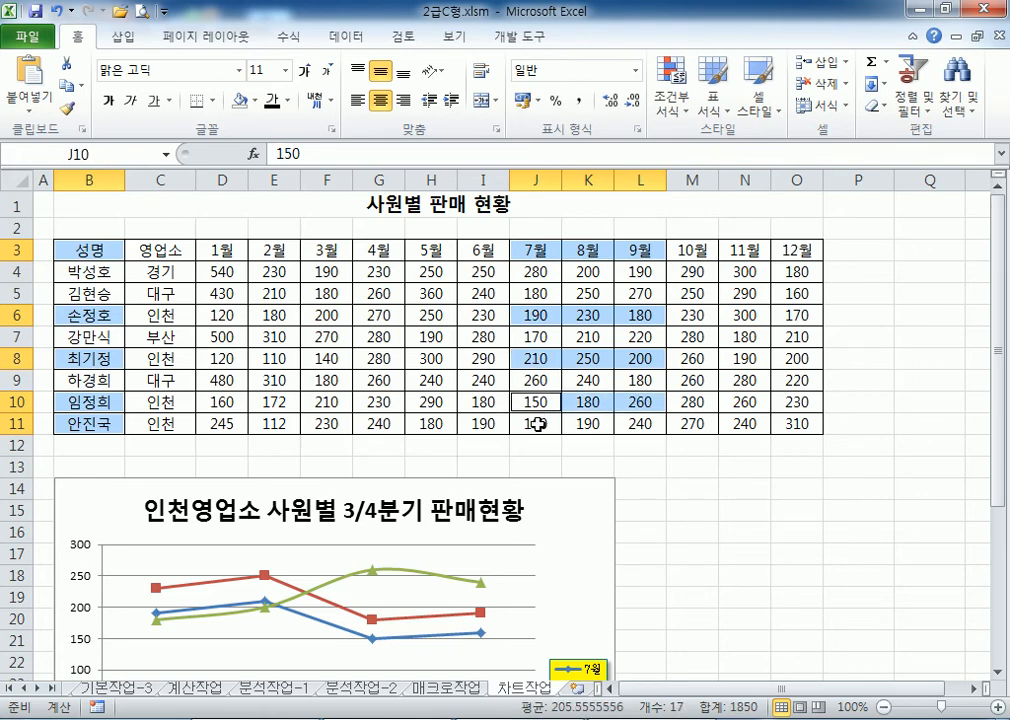
pyautogui.moveTo(534, 422); pyautogui.dragTo(618, 429)
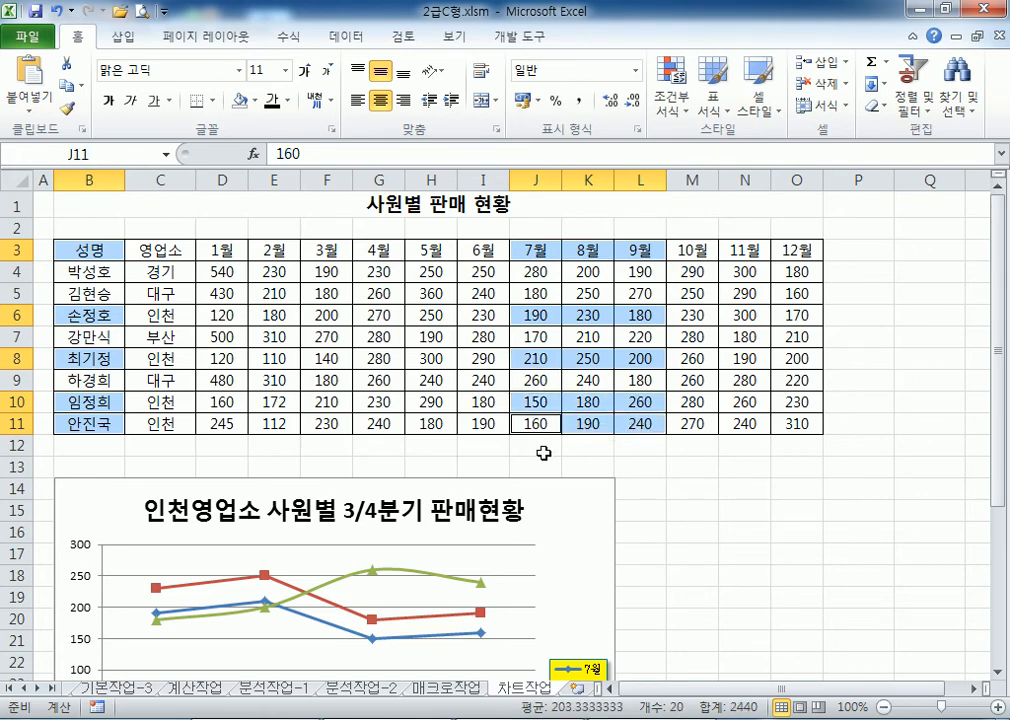
# Select the adjacent names in B10:B11 as one block and the matching sales in J10:L11 as another
pyautogui.click(99, 408)
pyautogui.click(95, 421)
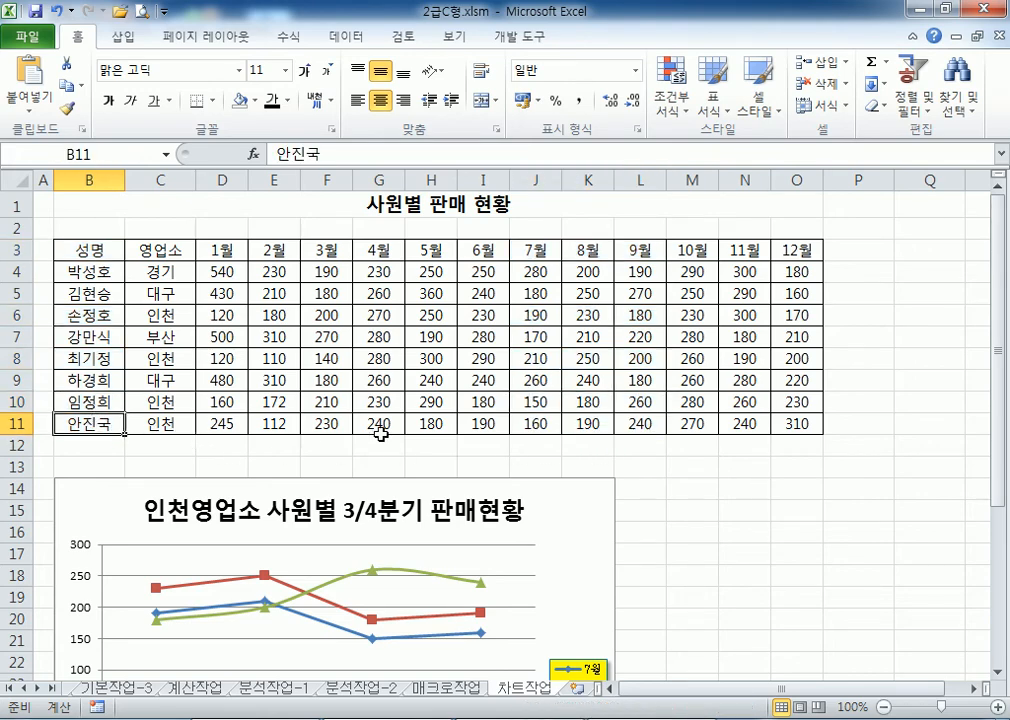
pyautogui.moveTo(532, 400); pyautogui.dragTo(649, 423)
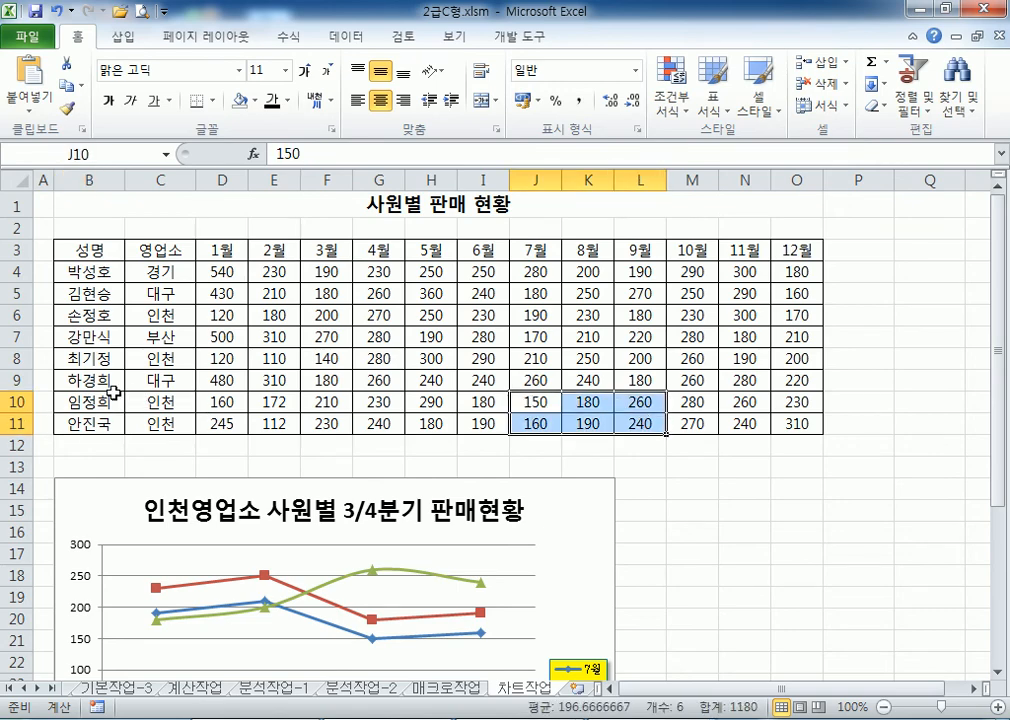
pyautogui.moveTo(104, 404); pyautogui.dragTo(100, 422)
pyautogui.moveTo(534, 403); pyautogui.dragTo(638, 425)
# Select names in the order B6, B10:B11, B8 and their sales in the same order: J6:L6, J10:L11, J8:L8
pyautogui.click(100, 274)
pyautogui.click(100, 293)
pyautogui.click(100, 315)
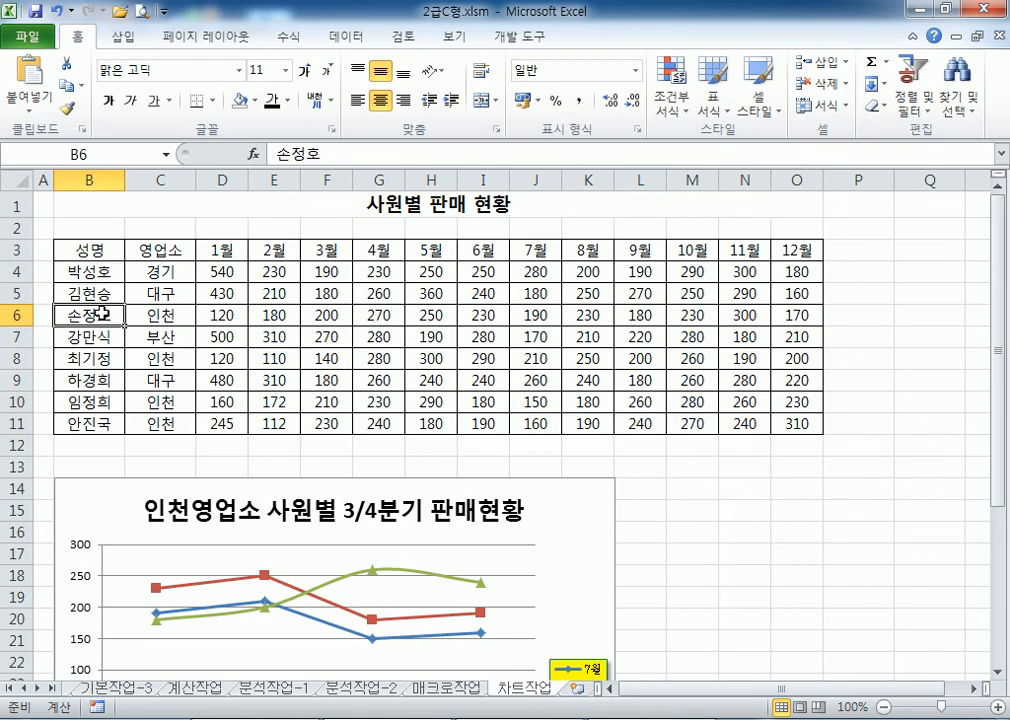
pyautogui.click(102, 362)
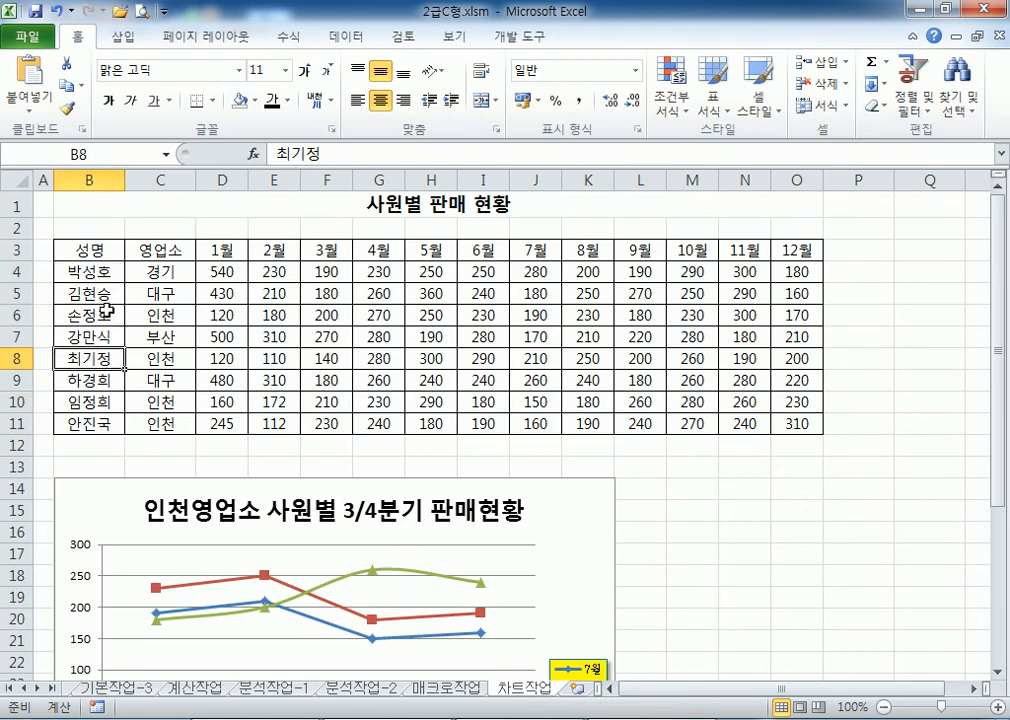
pyautogui.click(100, 315)
pyautogui.moveTo(96, 405); pyautogui.dragTo(95, 420)
pyautogui.keyDown('ctrl'); pyautogui.click(108, 360); pyautogui.keyUp('ctrl')
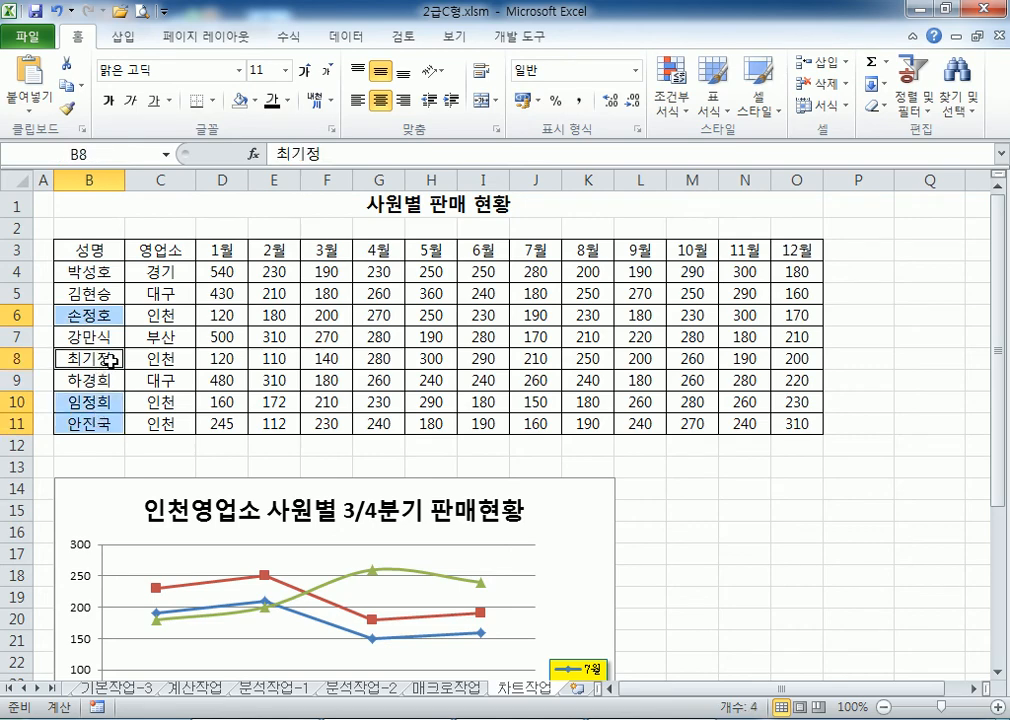
pyautogui.moveTo(552, 315); pyautogui.dragTo(648, 316)
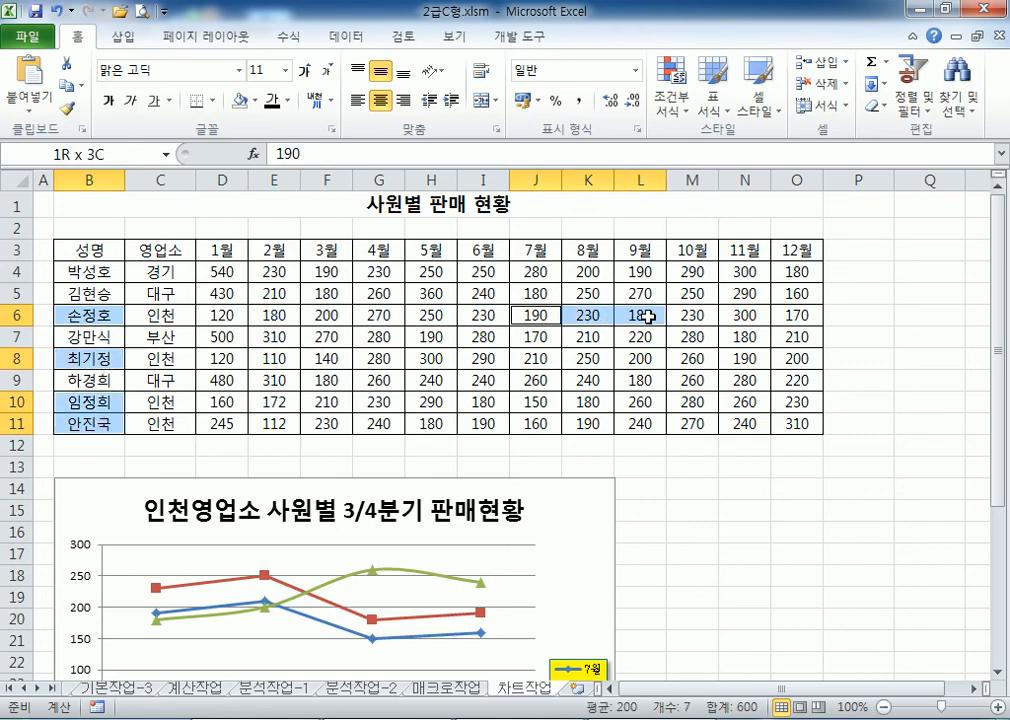
pyautogui.moveTo(540, 404); pyautogui.dragTo(627, 424)
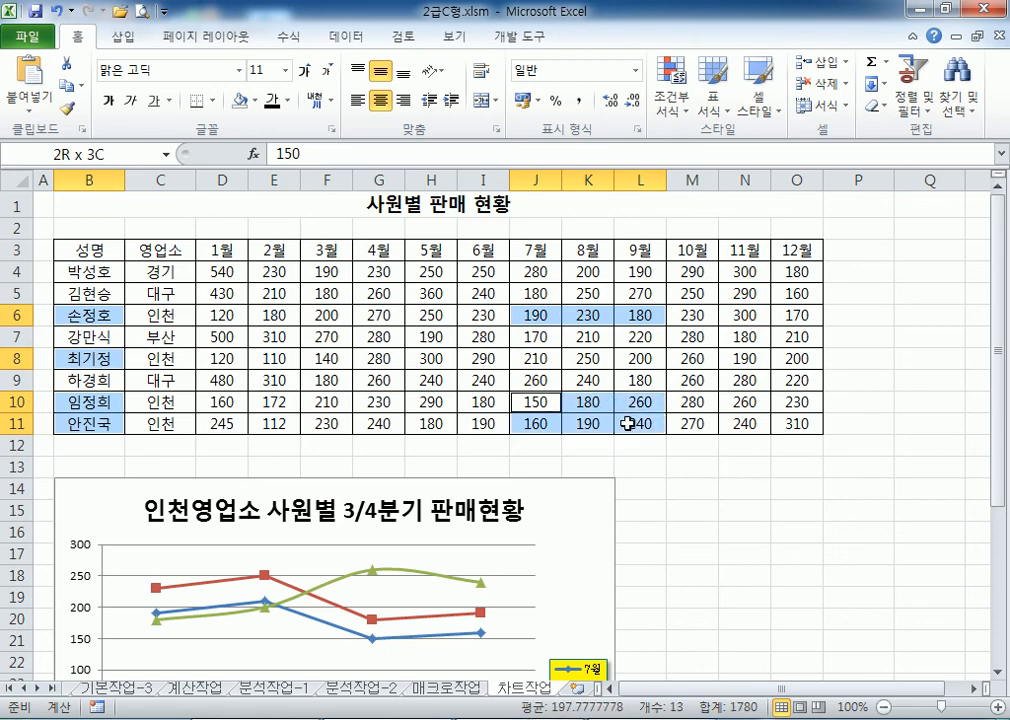
pyautogui.moveTo(535, 357); pyautogui.dragTo(616, 357)
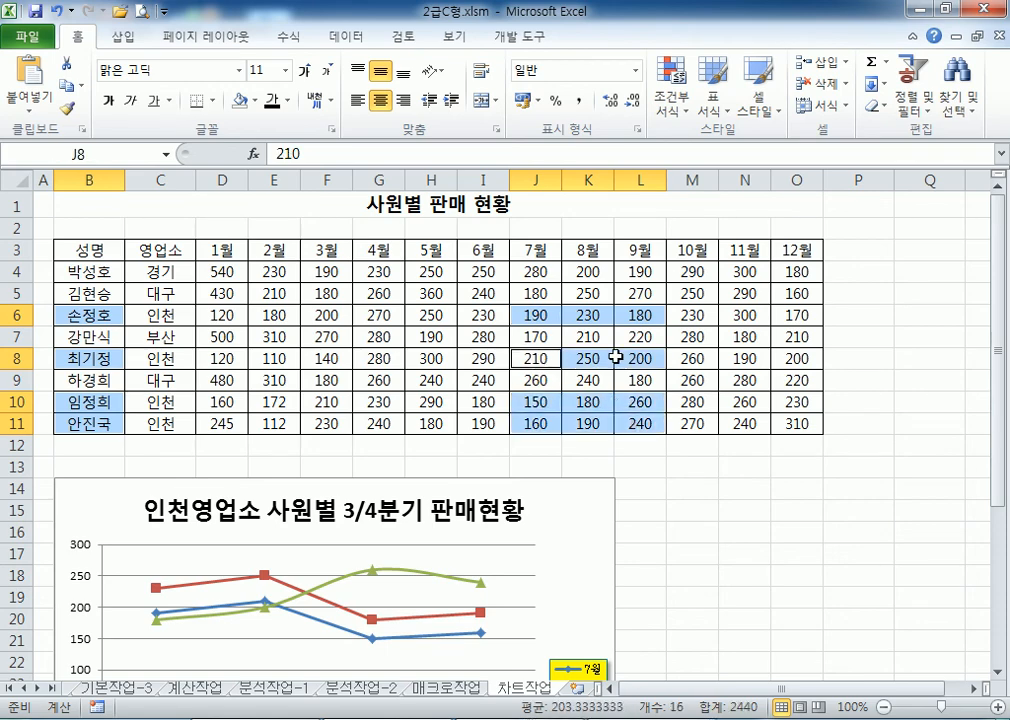
# Clear the cell selection and open the macro security settings from the 매크로작업 sheet
pyautogui.click(40, 206)
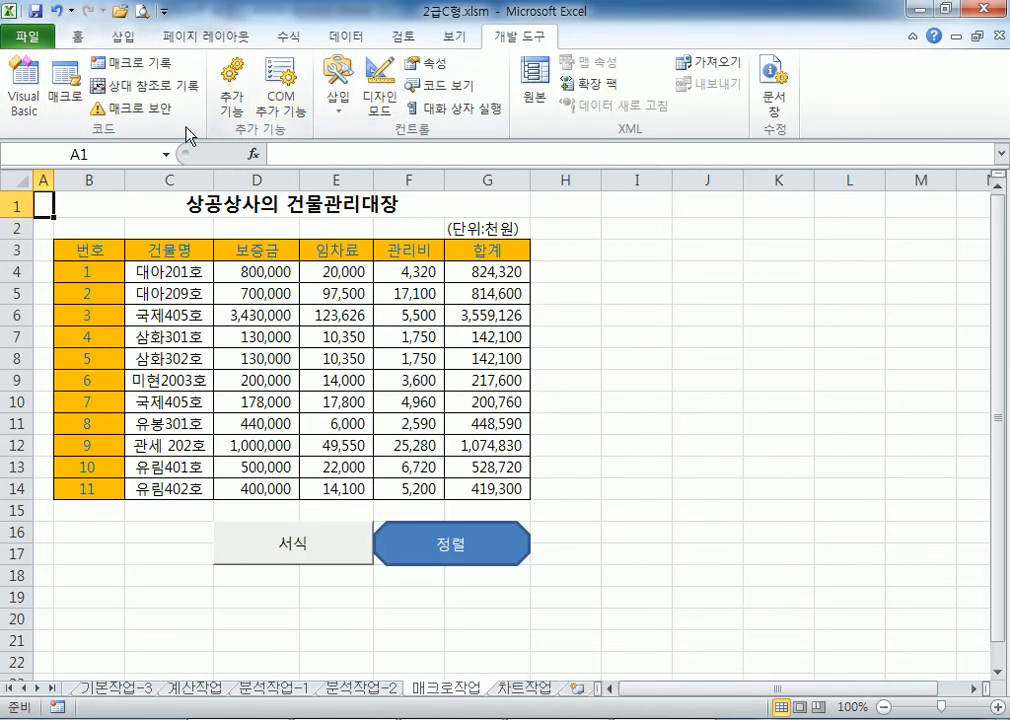
pyautogui.click(133, 110)
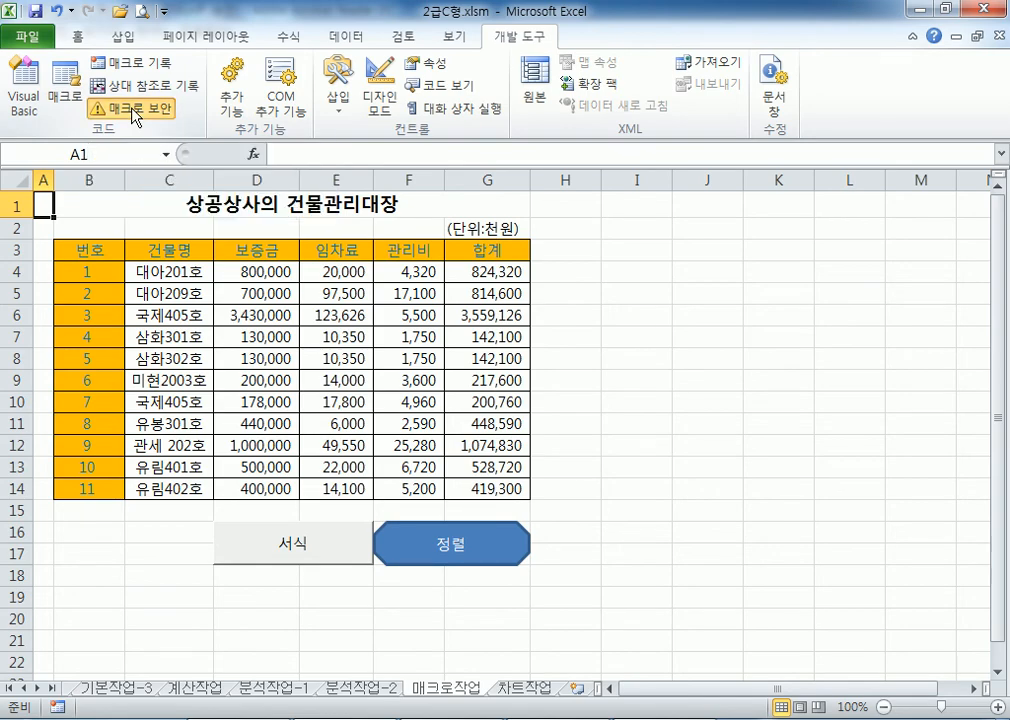
pyautogui.moveTo(292, 55); pyautogui.dragTo(300, 19)
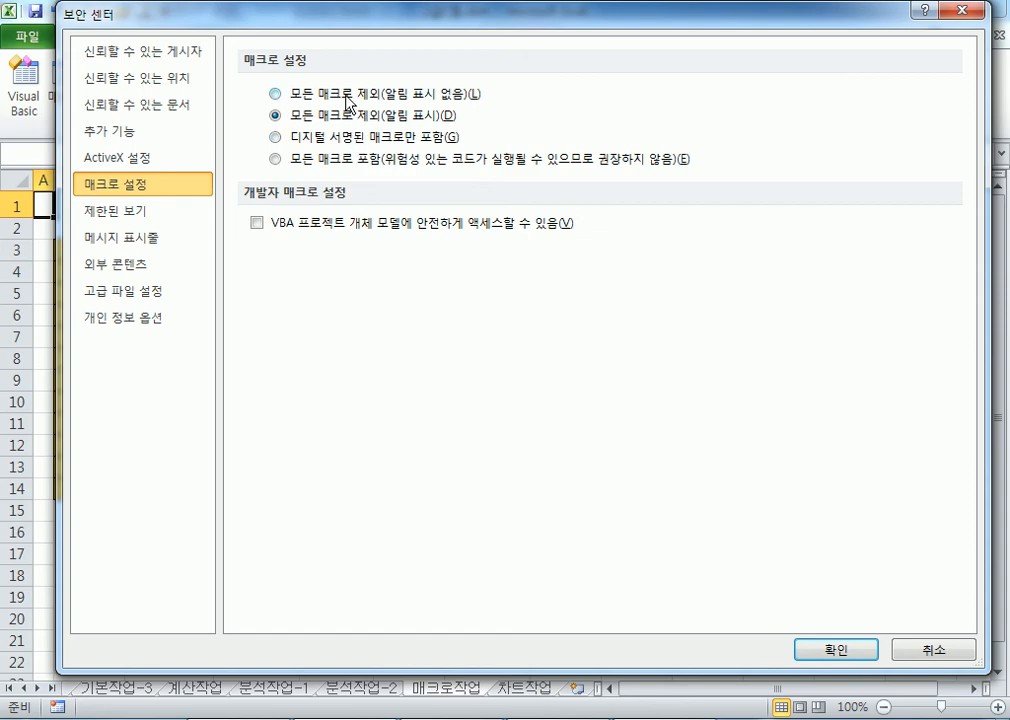
# Move the 보안 센터 dialog aside to examine the developer commands and the 서식 and 정렬 buttons on the 매크로작업 sheet
pyautogui.moveTo(320, 24); pyautogui.dragTo(335, 65)
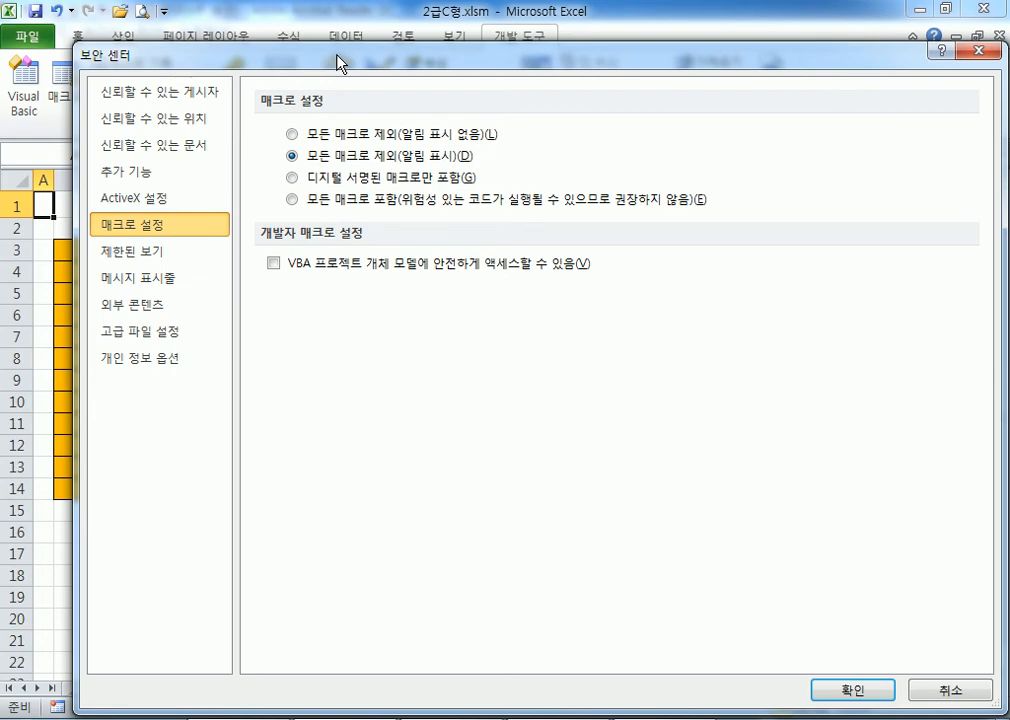
pyautogui.moveTo(336, 55); pyautogui.dragTo(346, 150)
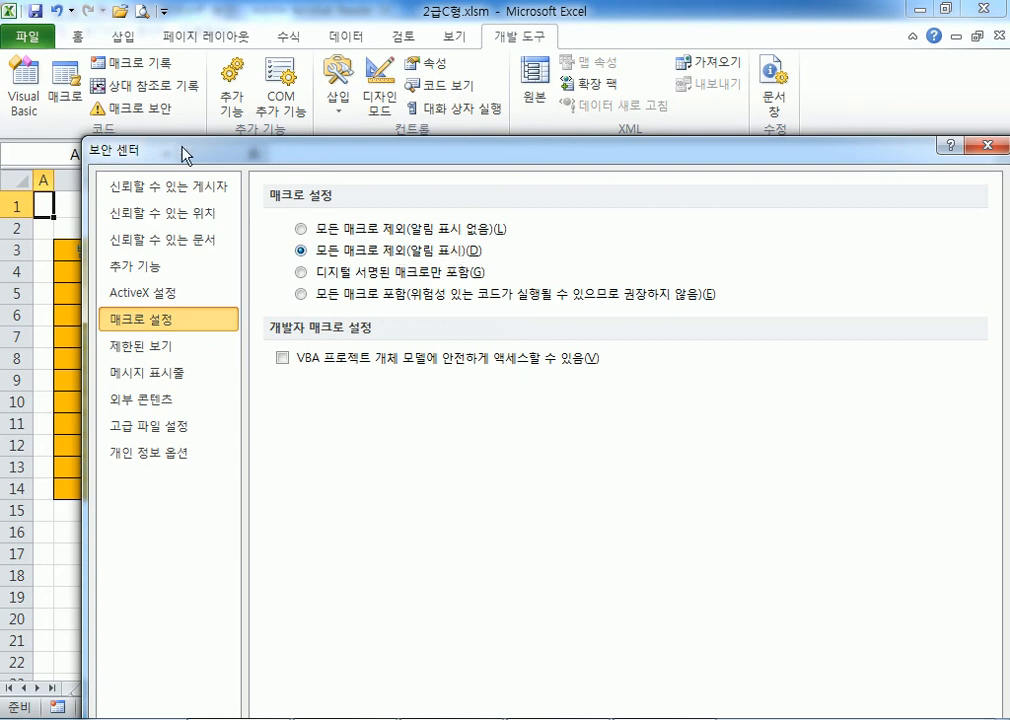
pyautogui.moveTo(181, 148); pyautogui.dragTo(163, 248)
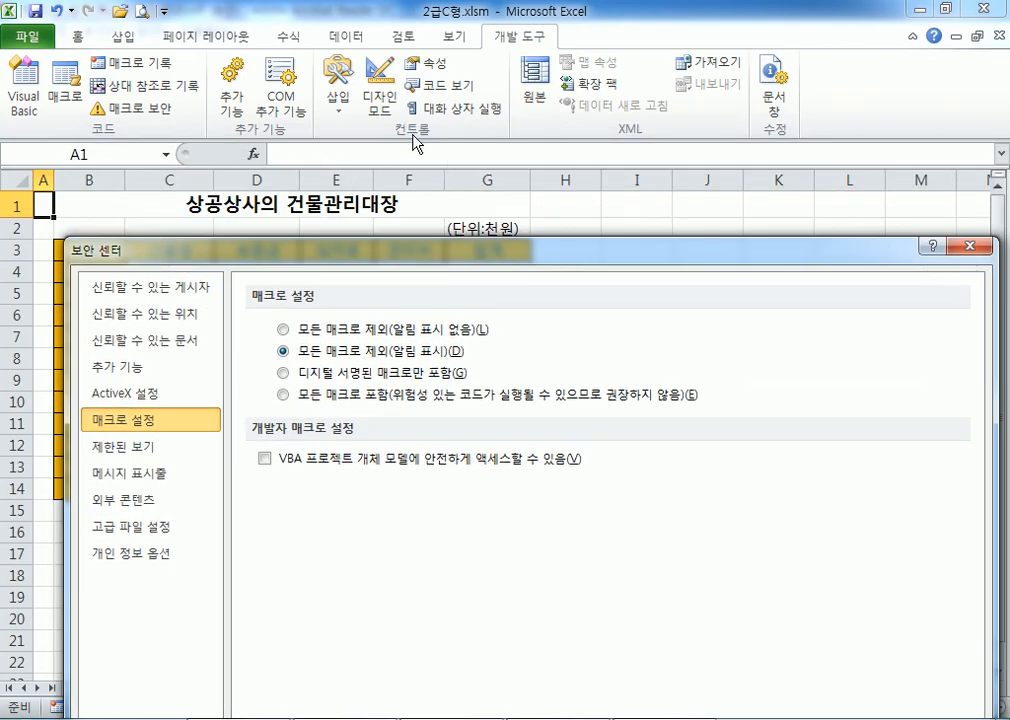
pyautogui.moveTo(342, 252); pyautogui.dragTo(338, 180)
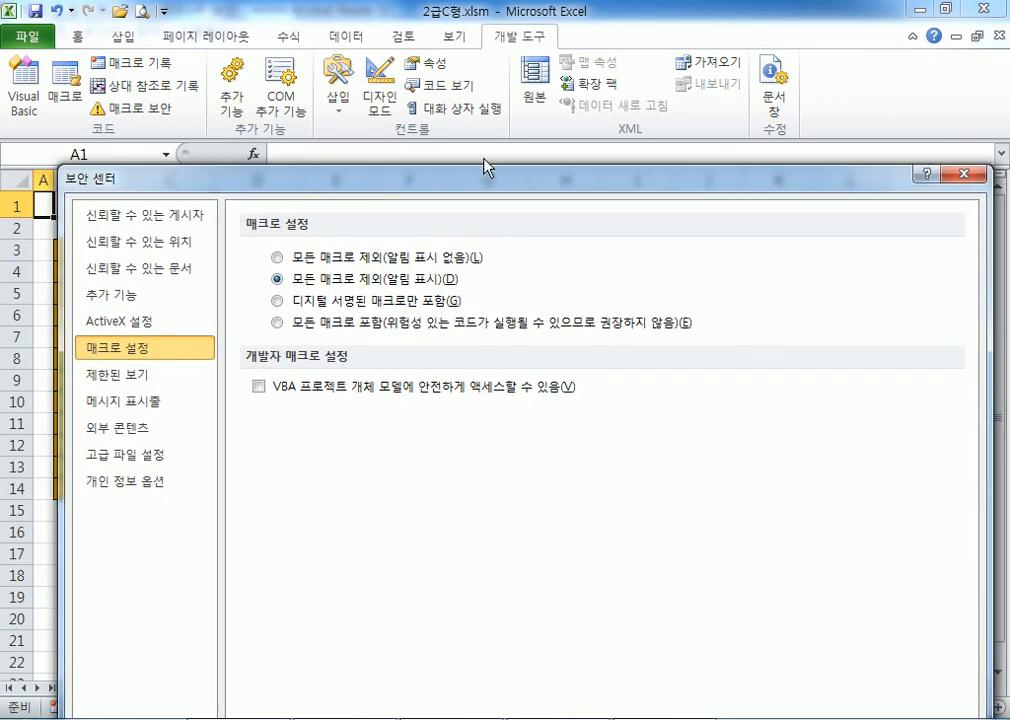
pyautogui.moveTo(491, 190); pyautogui.dragTo(473, 190)
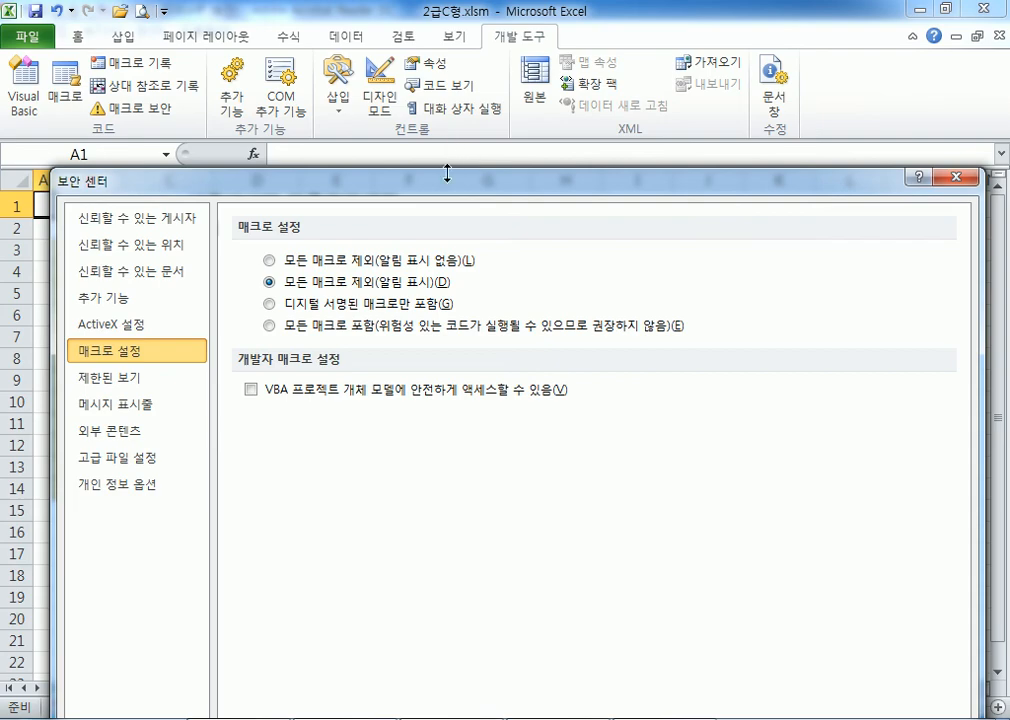
pyautogui.moveTo(449, 177); pyautogui.dragTo(472, 553)
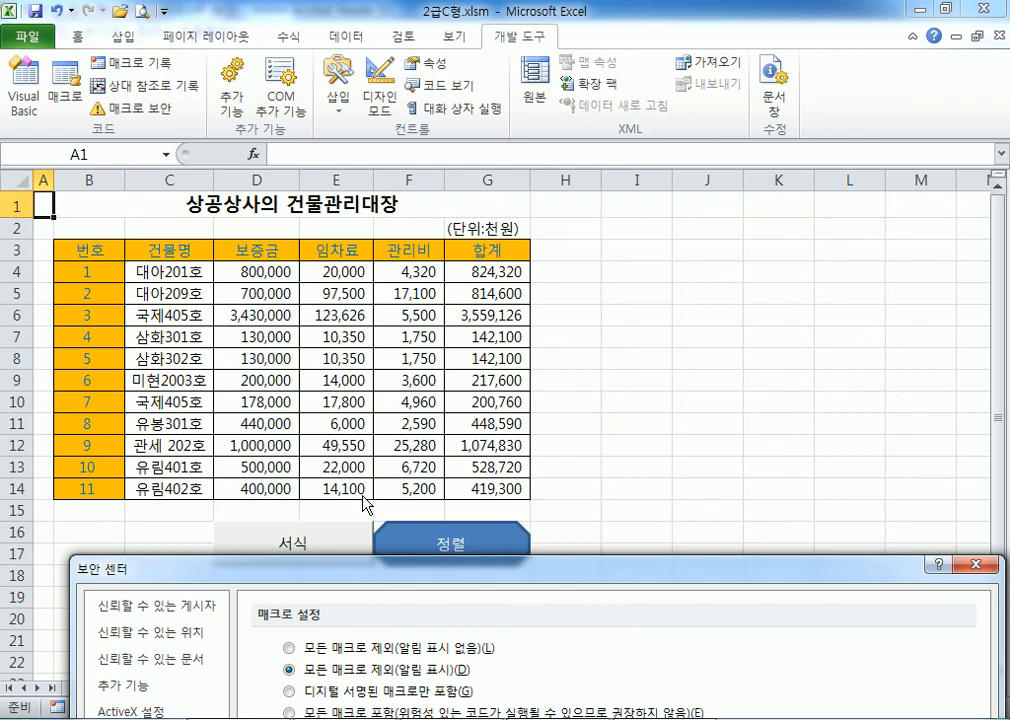
pyautogui.moveTo(364, 573); pyautogui.dragTo(345, 615)
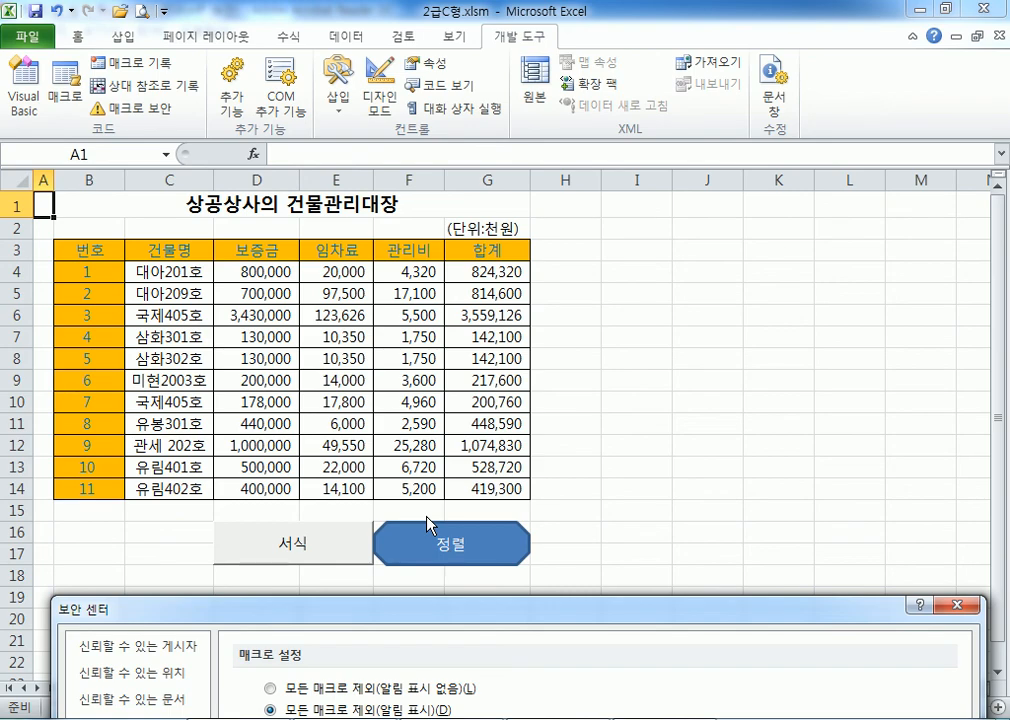
pyautogui.moveTo(420, 300); pyautogui.dragTo(414, 196)
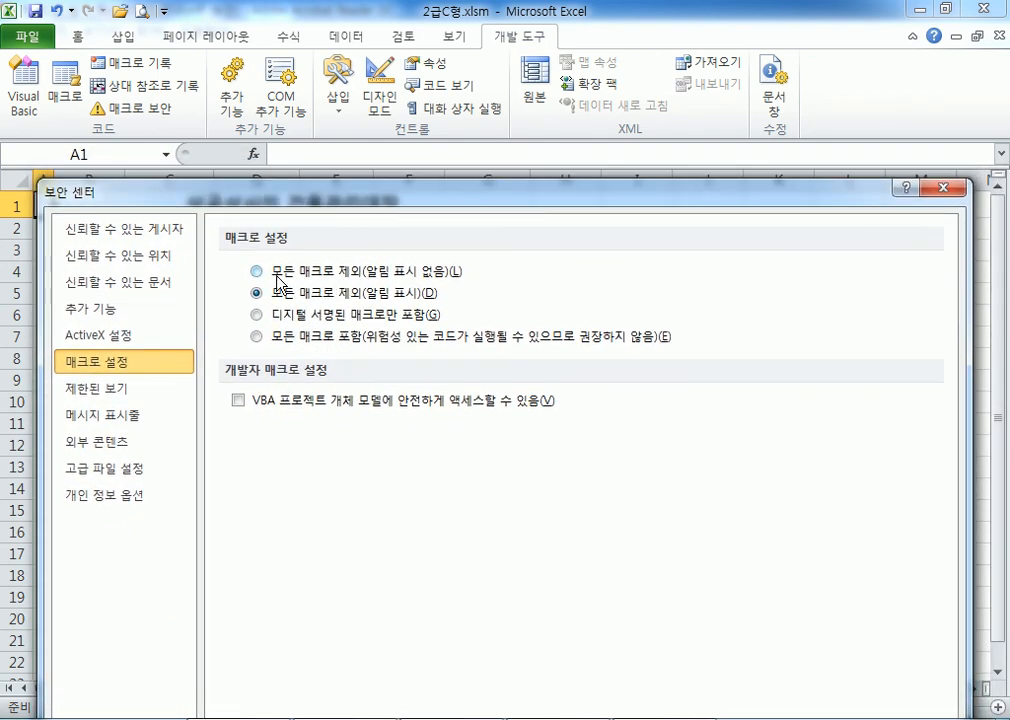
# Try the 모든 매크로 제외(알림 표시 없음) option, restore 모든 매크로 제외(알림 표시) and dismiss the macro security settings
pyautogui.click(286, 274)
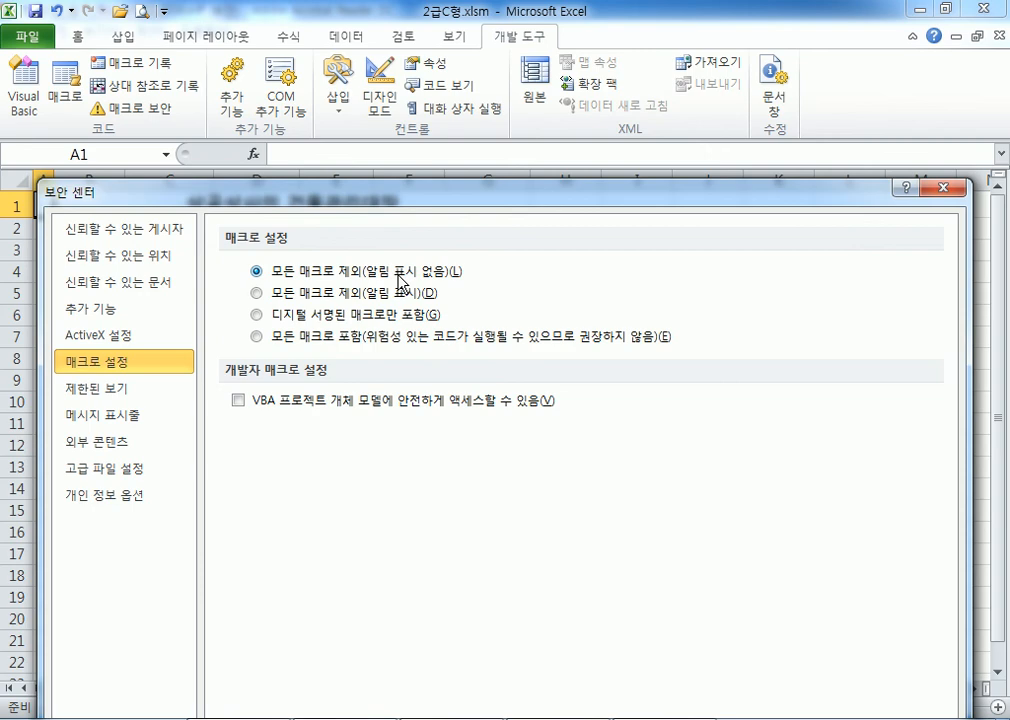
pyautogui.click(290, 294)
pyautogui.click(942, 188)
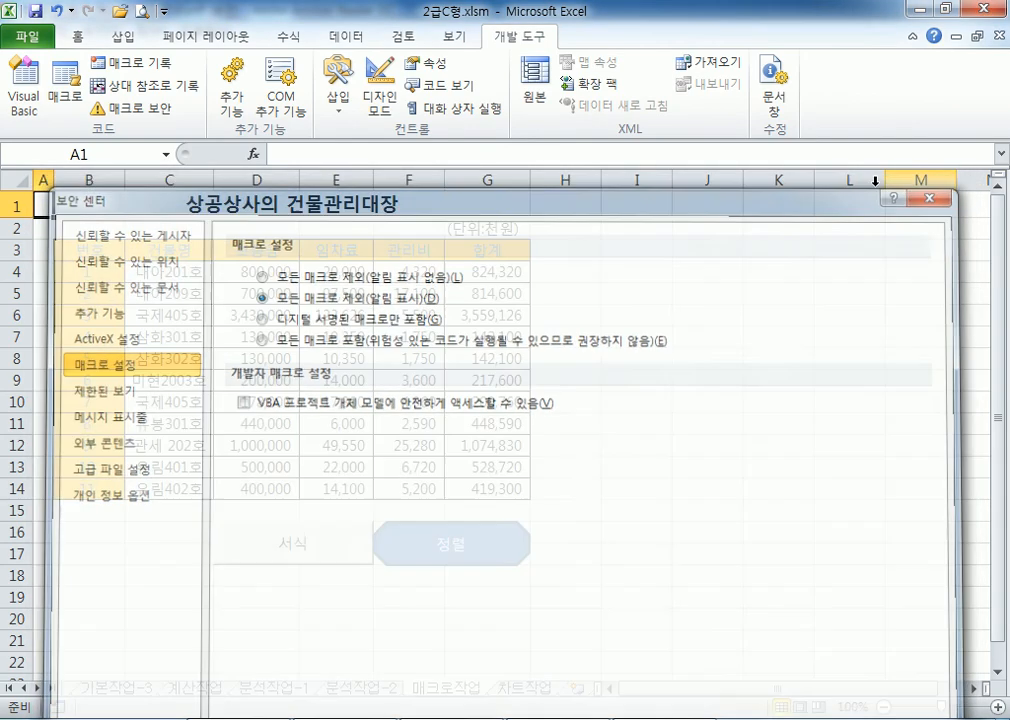
# Close 2급C형.xlsm without saving, and minimize the PDF reader and Notepad windows to reach the desktop
pyautogui.click(996, 9)
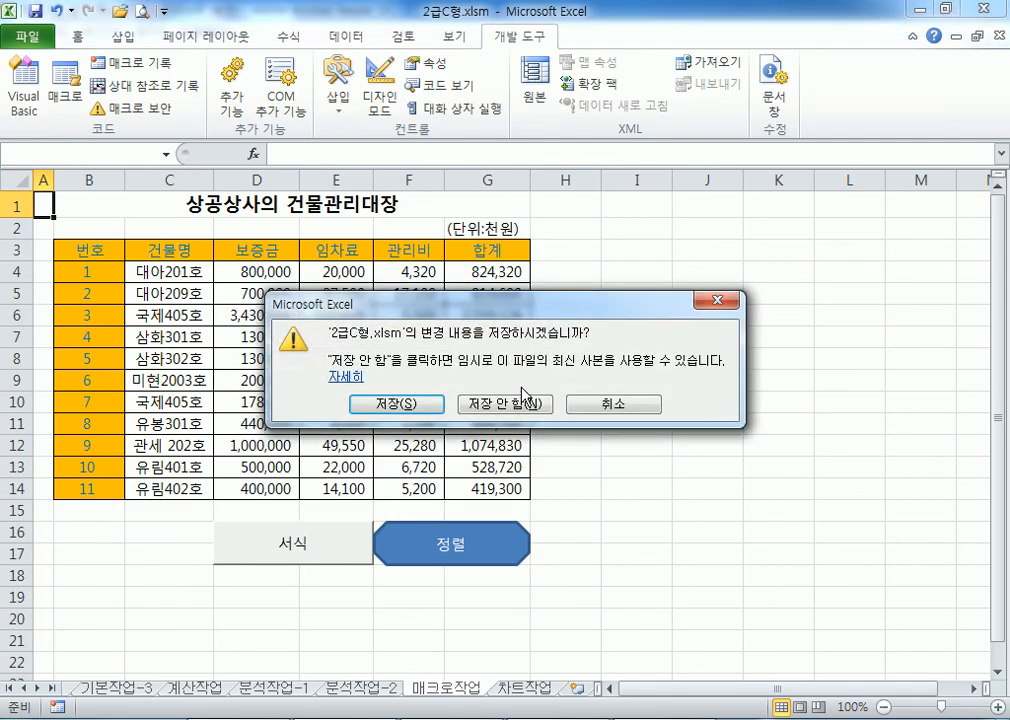
pyautogui.click(502, 403)
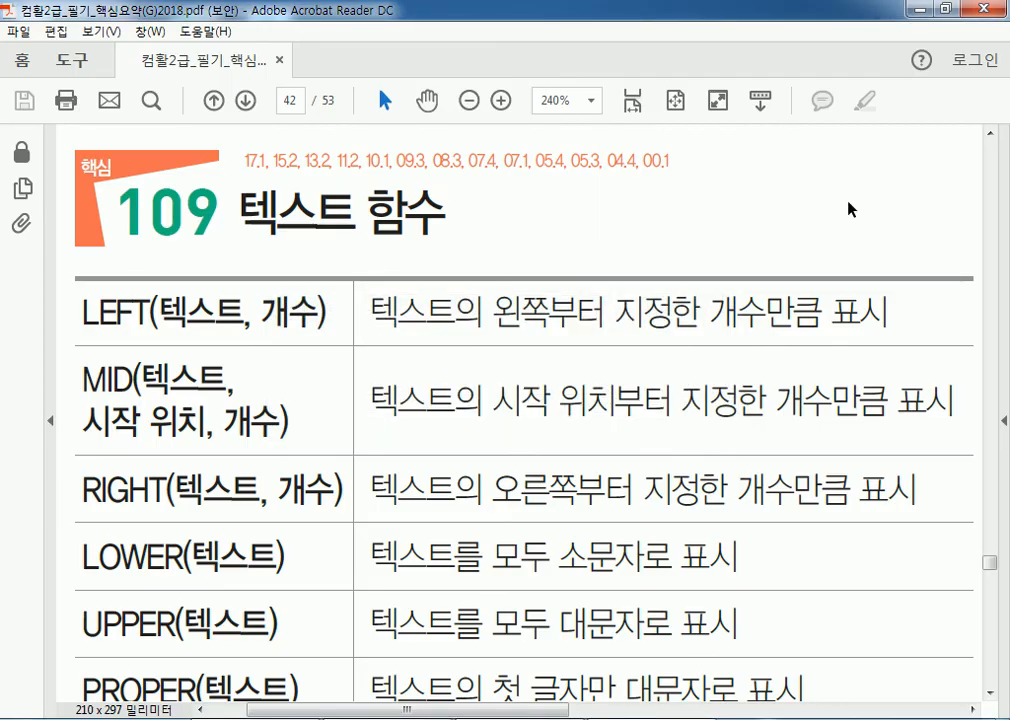
pyautogui.click(917, 10)
pyautogui.click(917, 10)
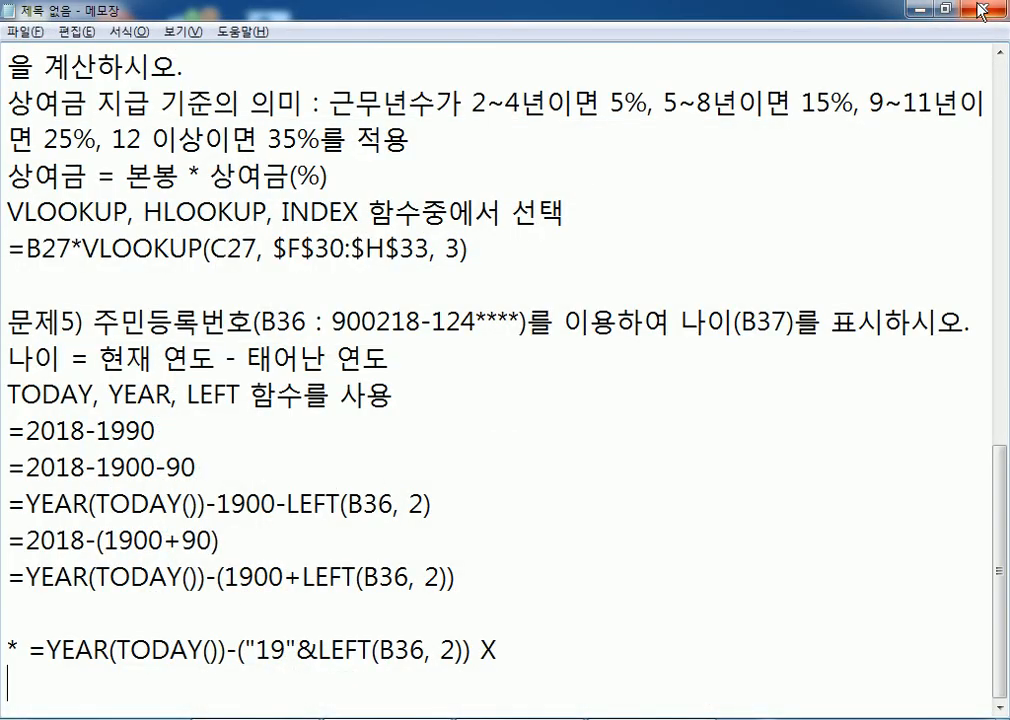
pyautogui.click(917, 10)
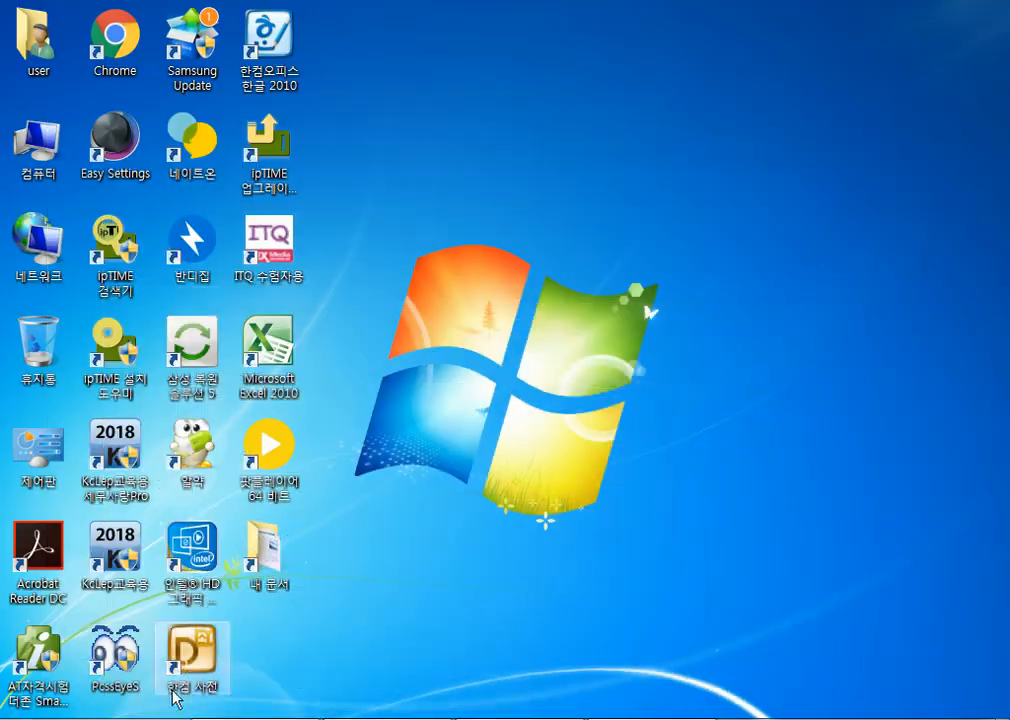
# Start Microsoft Excel 2010 and browse for a file to open in the 길벗컴활2급 folder on drive C
pyautogui.doubleClick(268, 355)
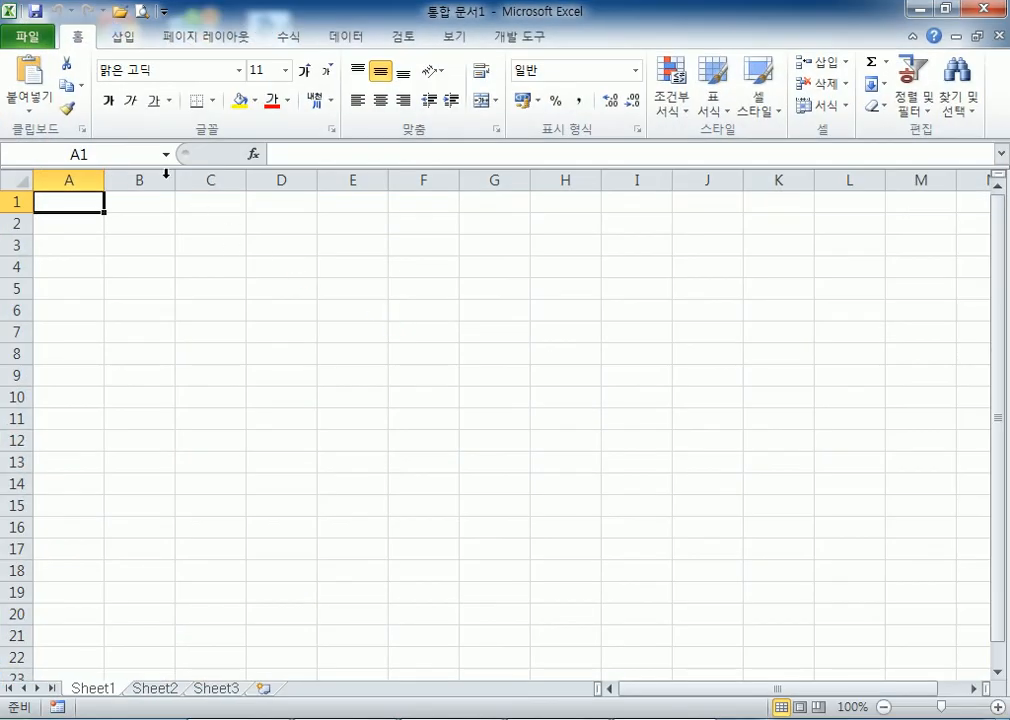
pyautogui.click(28, 40)
pyautogui.click(45, 121)
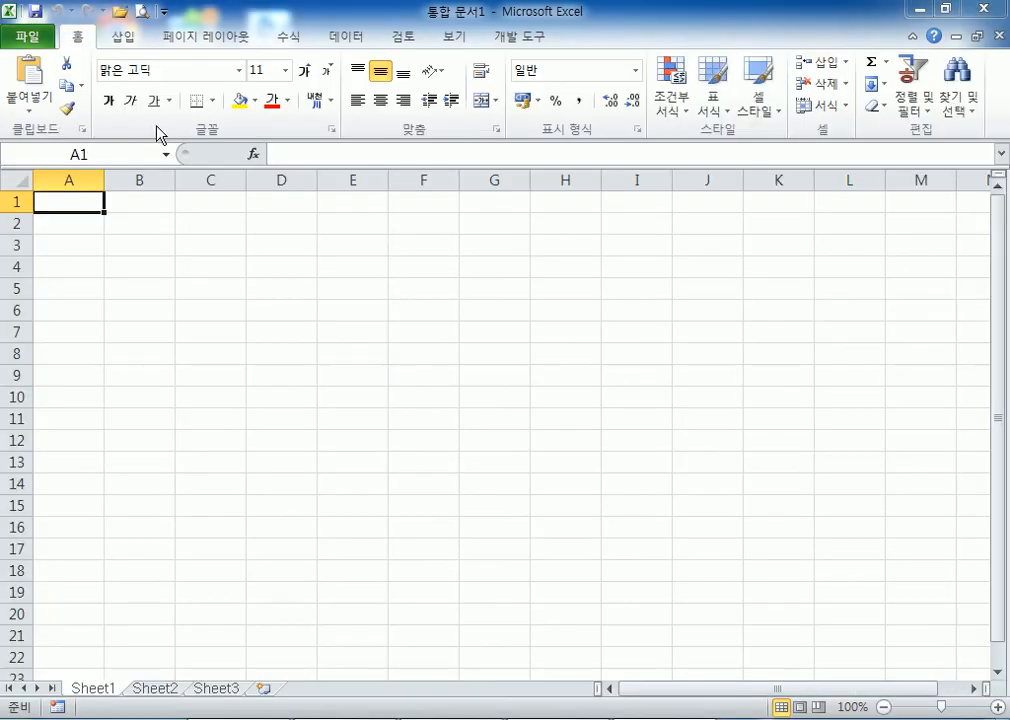
pyautogui.moveTo(202, 198); pyautogui.dragTo(214, 316)
pyautogui.click(122, 315)
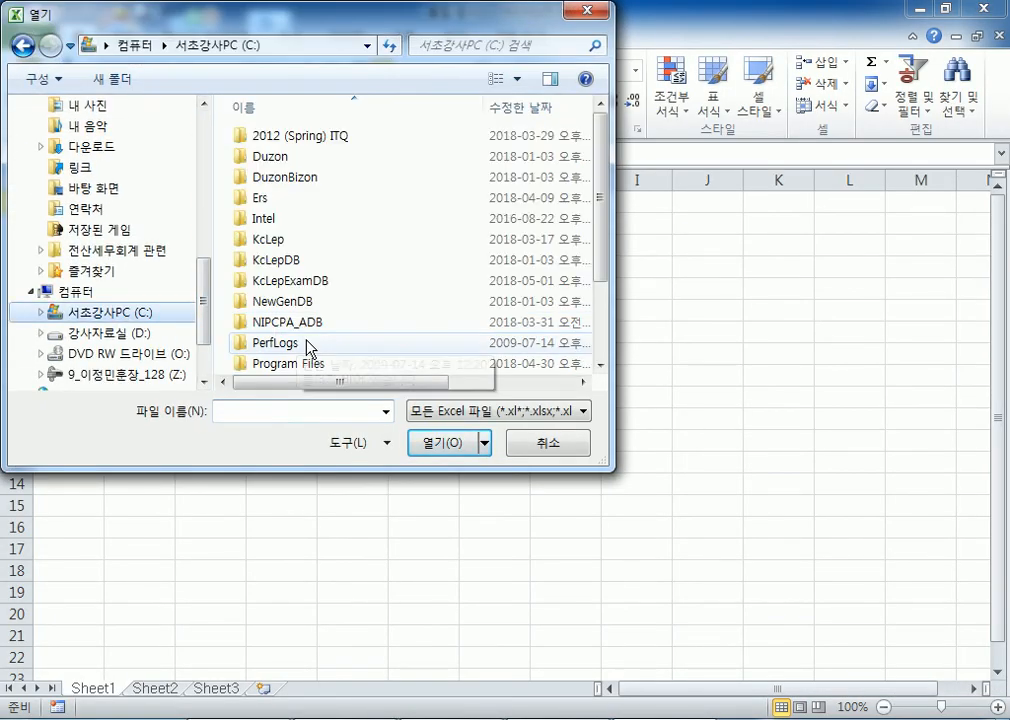
pyautogui.click(309, 343)
pyautogui.scroll(-2, 307, 350)
pyautogui.doubleClick(307, 344)
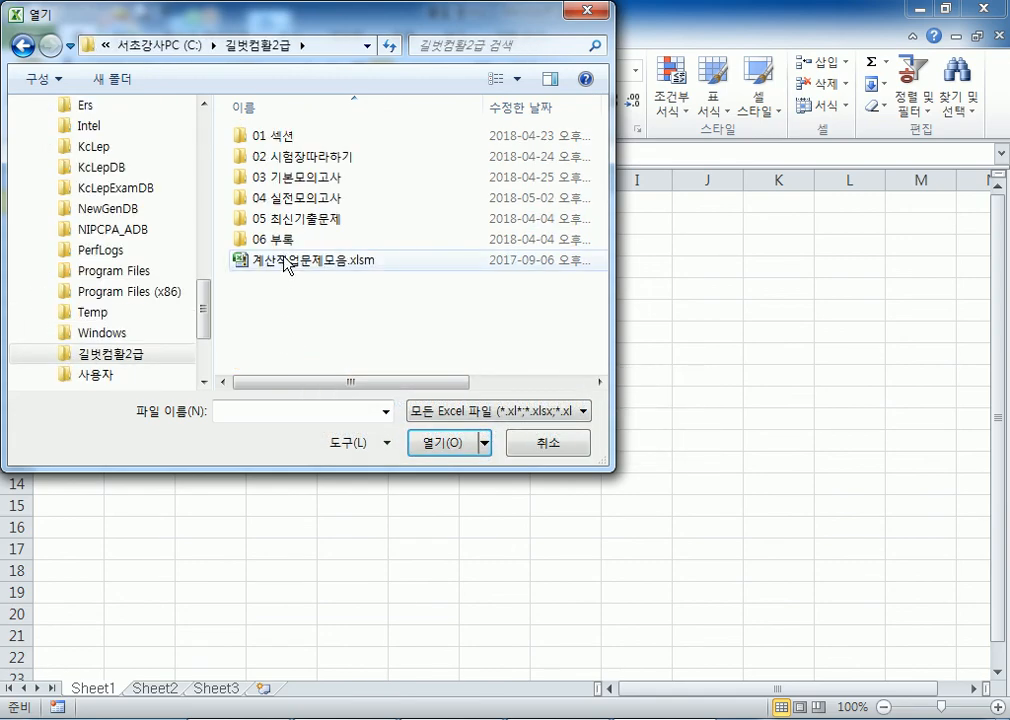
# Look through the past exam workbooks in the 05 최신기출문제 folder
pyautogui.doubleClick(295, 222)
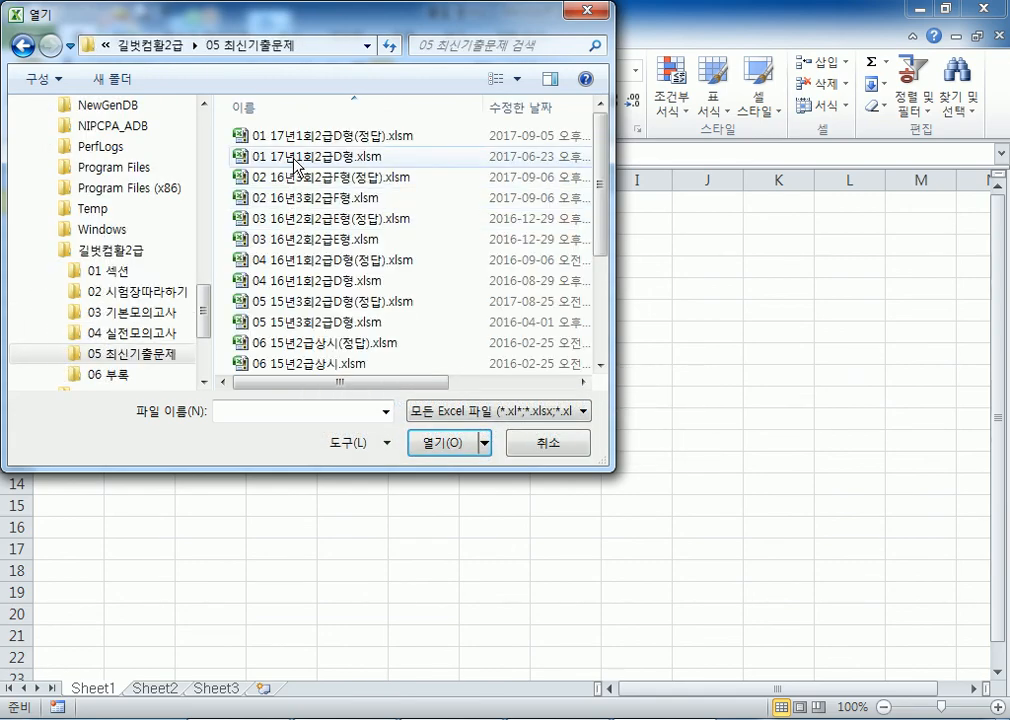
pyautogui.scroll(-3, 331, 275)
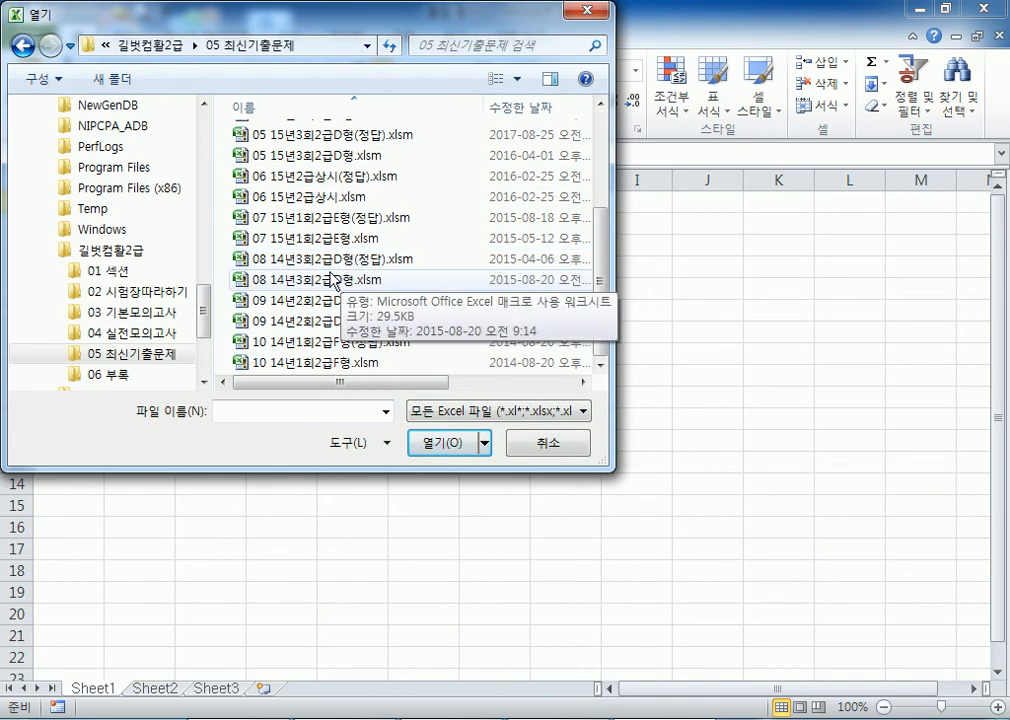
pyautogui.scroll(3, 300, 280)
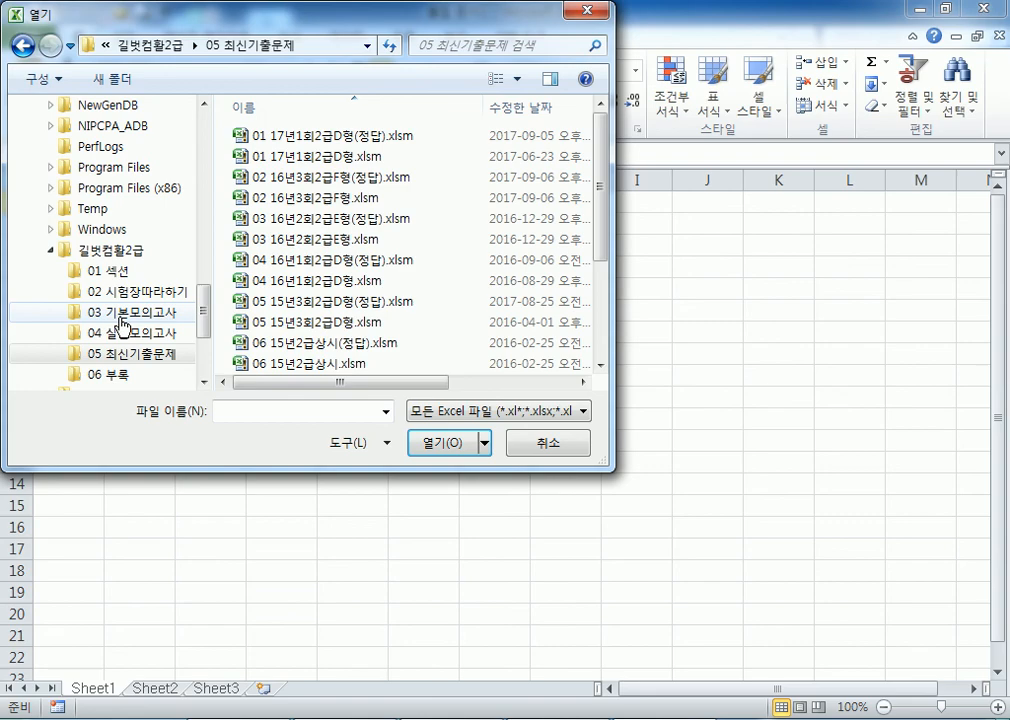
# Open 2급E형.xlsm from the 04 실전모의고사 folder, entering the workbook password
pyautogui.click(105, 332)
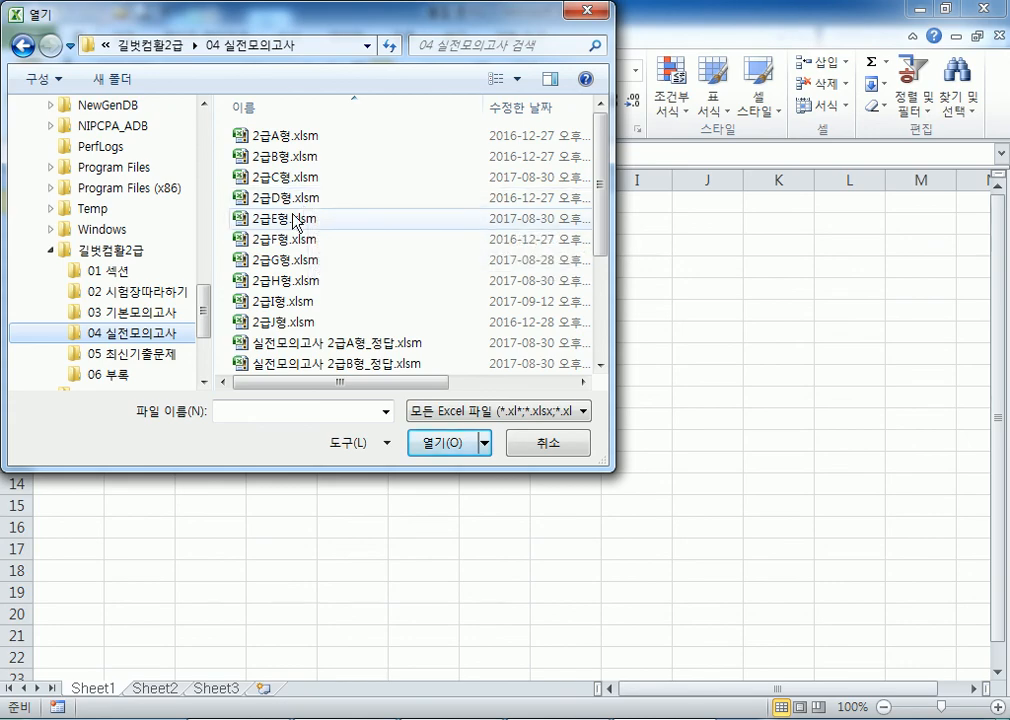
pyautogui.doubleClick(298, 219)
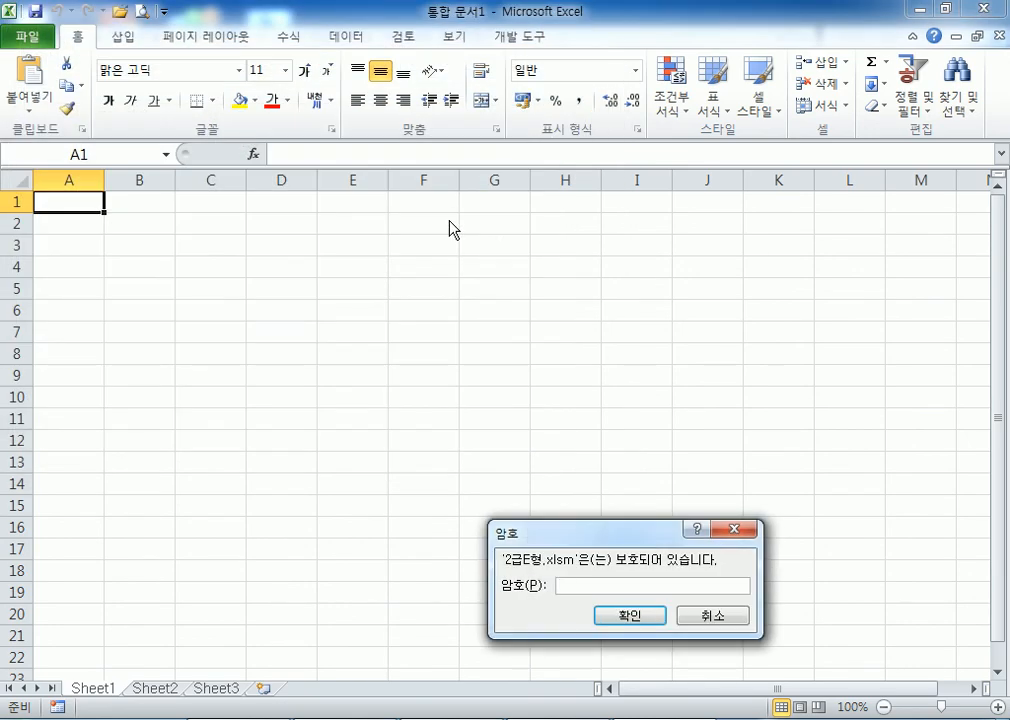
pyautogui.write('******')
pyautogui.press('Return')
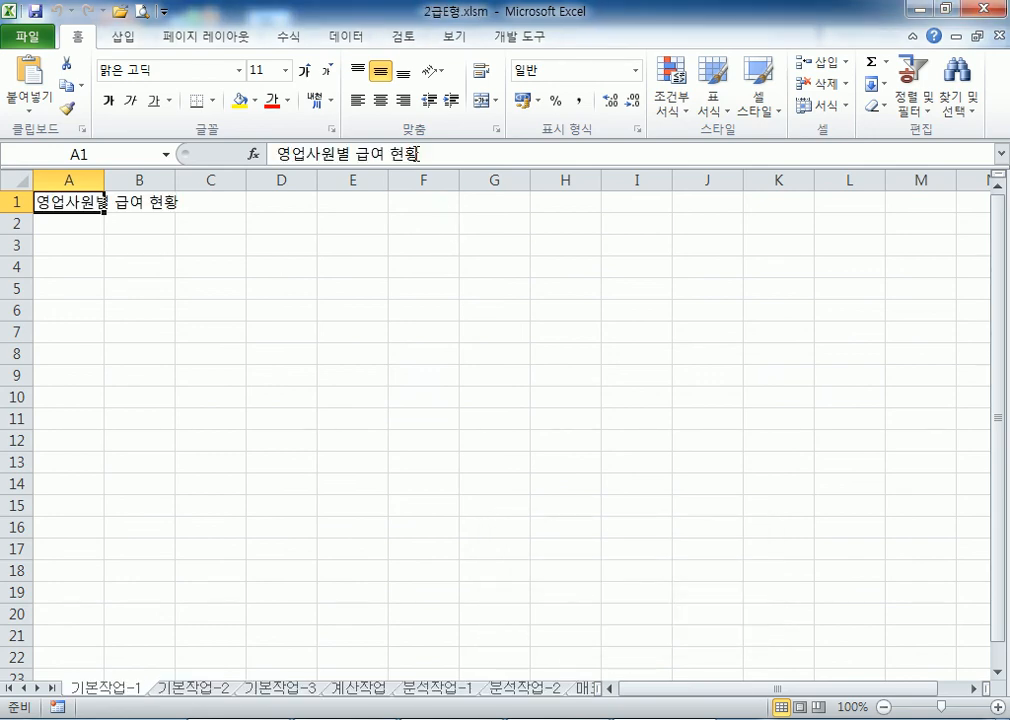
# Select cell C2 on the 기본작업-1 sheet and start recording macro 매크로1 in the current workbook
pyautogui.click(216, 250)
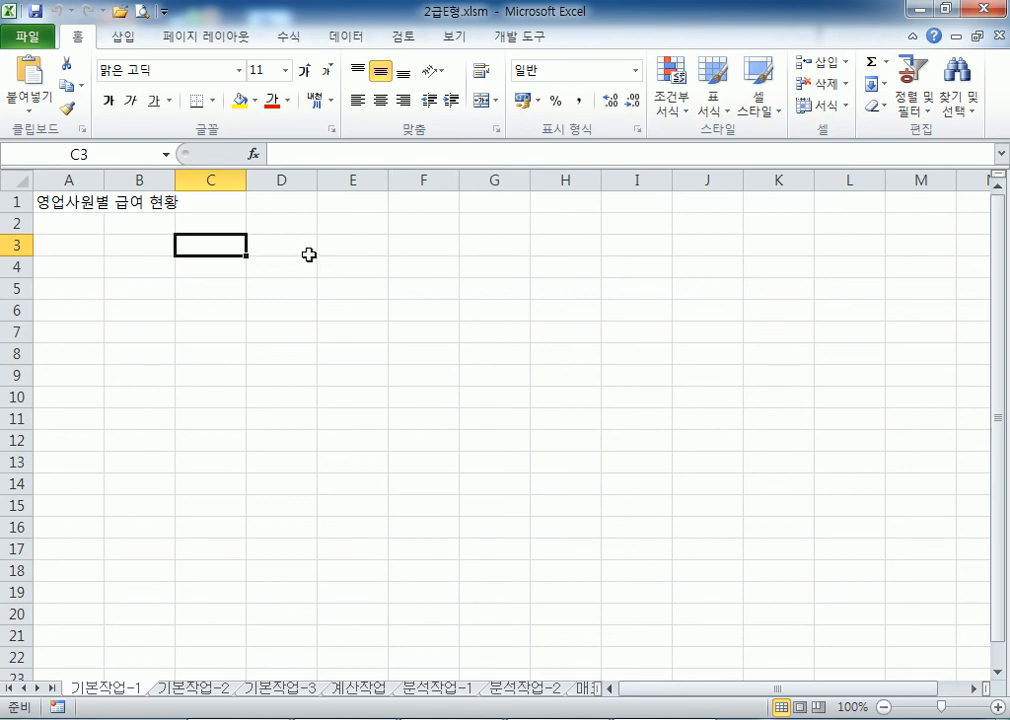
pyautogui.click(208, 224)
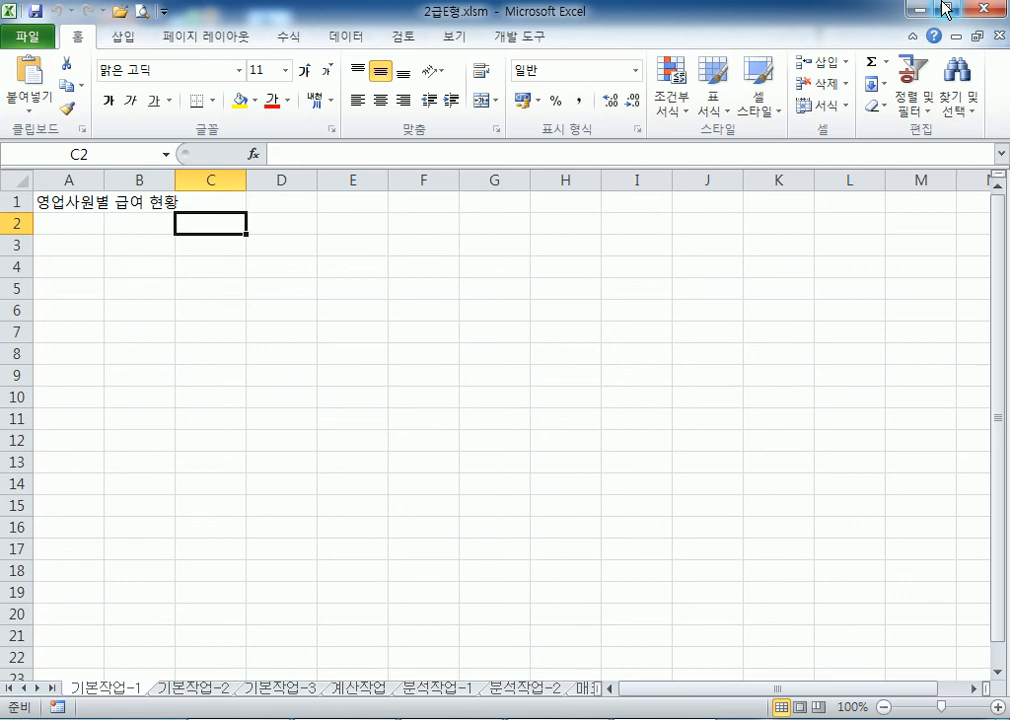
pyautogui.click(518, 36)
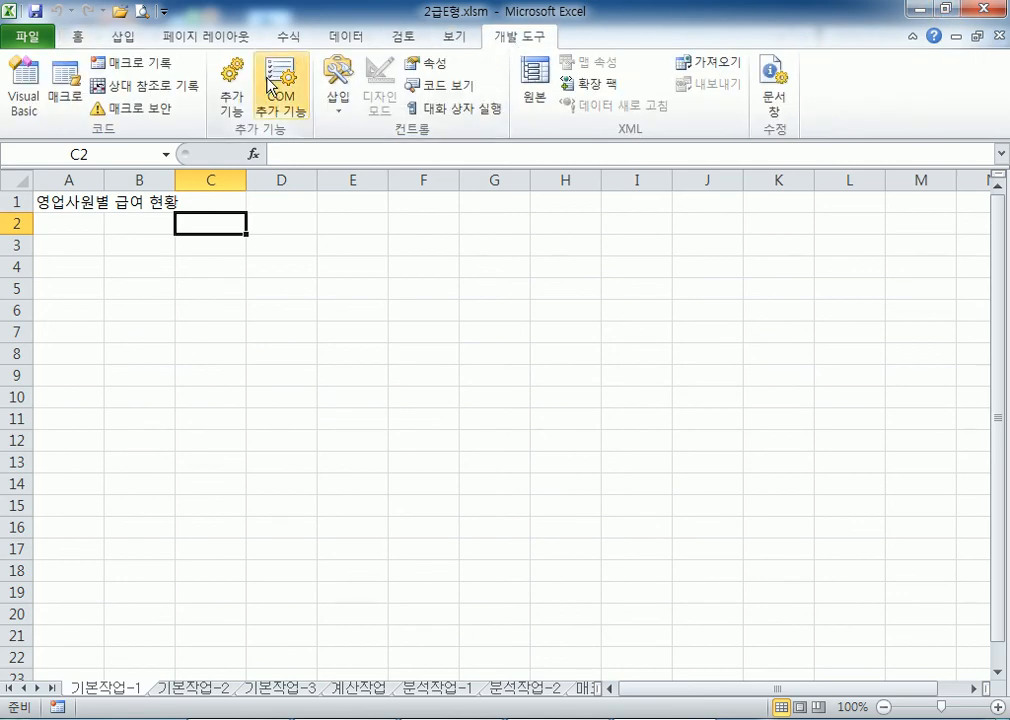
pyautogui.click(118, 63)
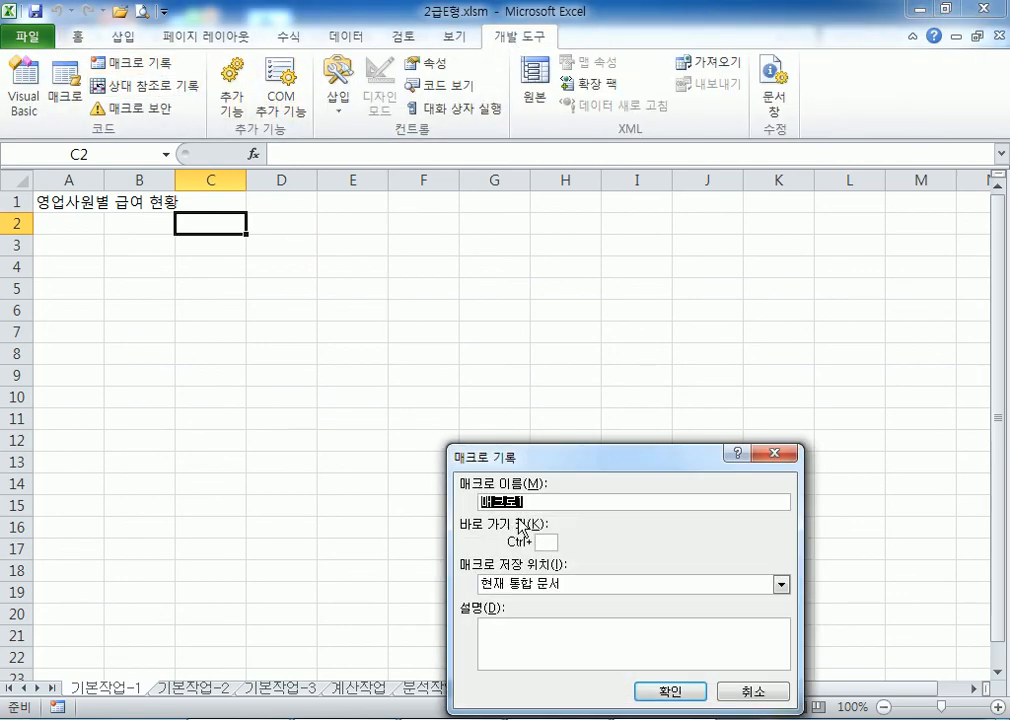
pyautogui.click(660, 691)
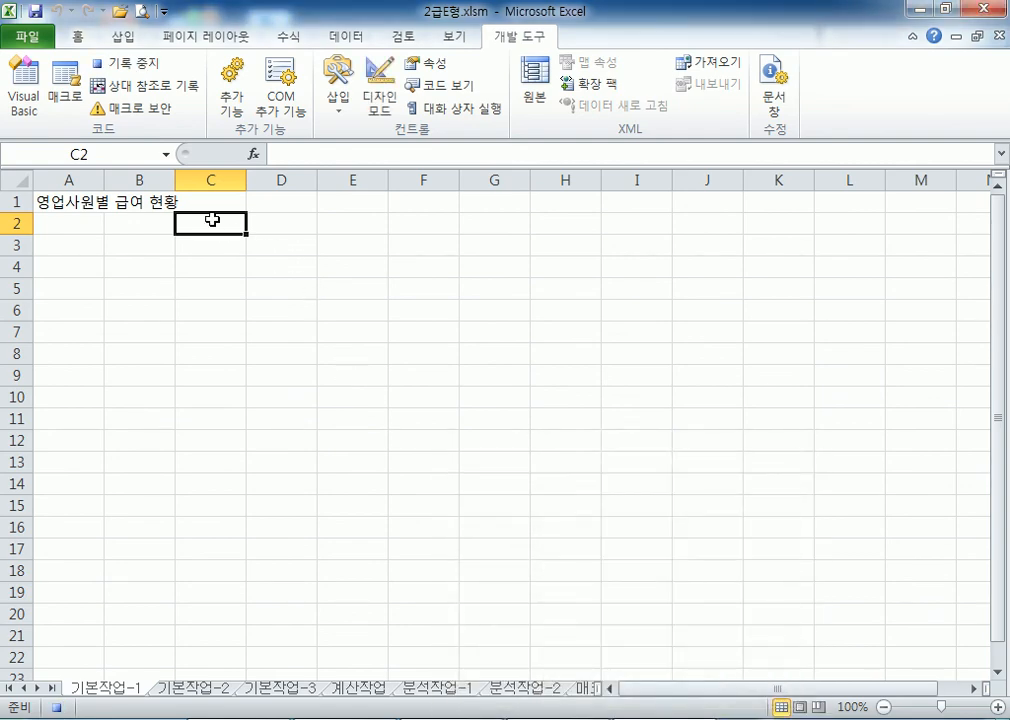
# Fill C2:D8 with yellow, select cell H8 and stop the macro recording
pyautogui.moveTo(212, 219); pyautogui.dragTo(281, 353)
pyautogui.click(78, 37)
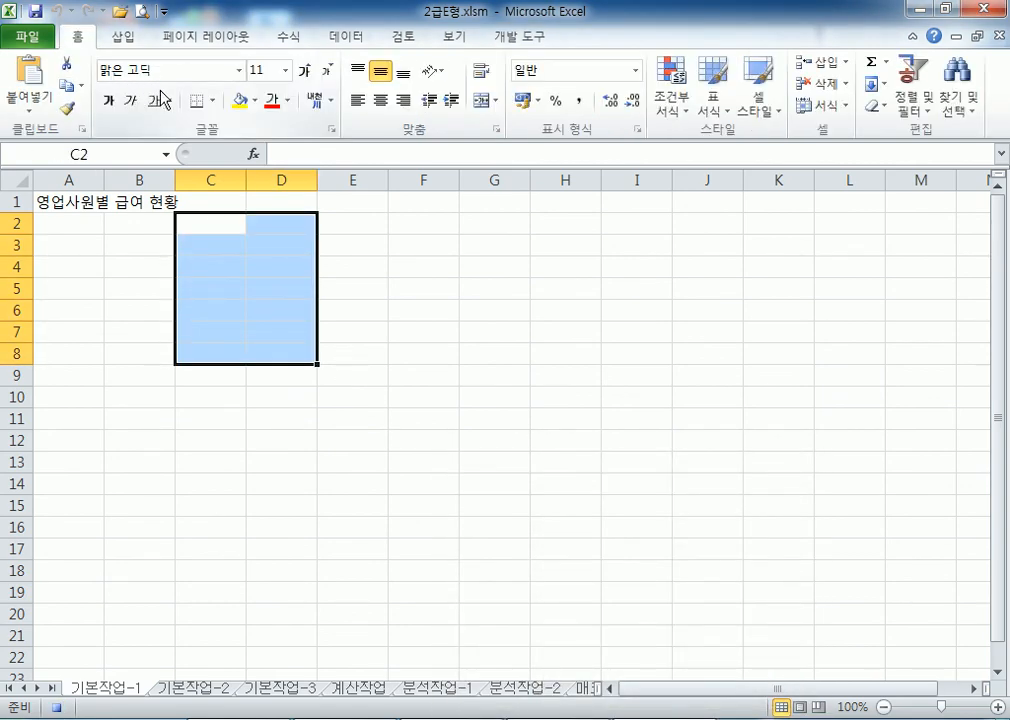
pyautogui.click(240, 100)
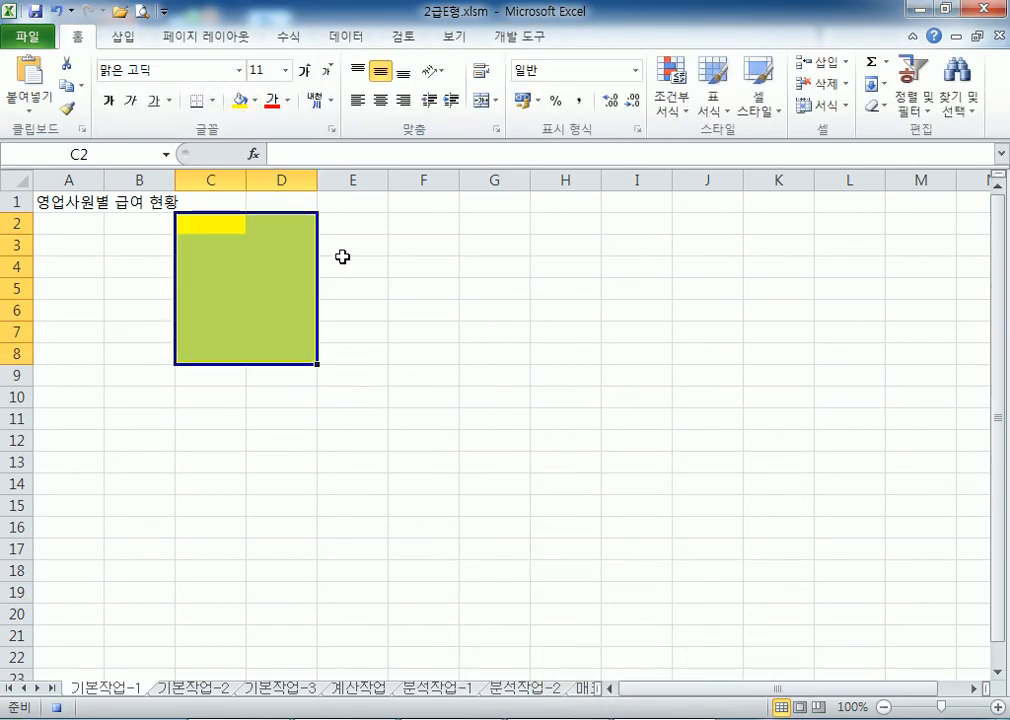
pyautogui.click(551, 349)
pyautogui.click(508, 37)
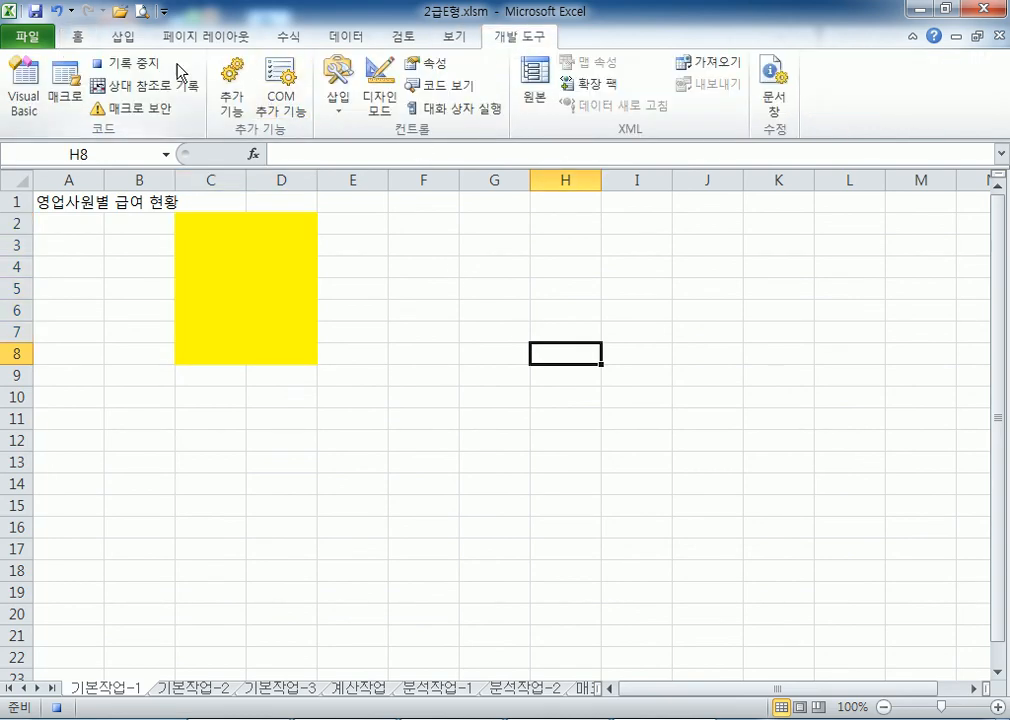
pyautogui.click(128, 63)
# Remove the fill color from C2:D8 and deselect the range
pyautogui.moveTo(201, 219); pyautogui.dragTo(300, 357)
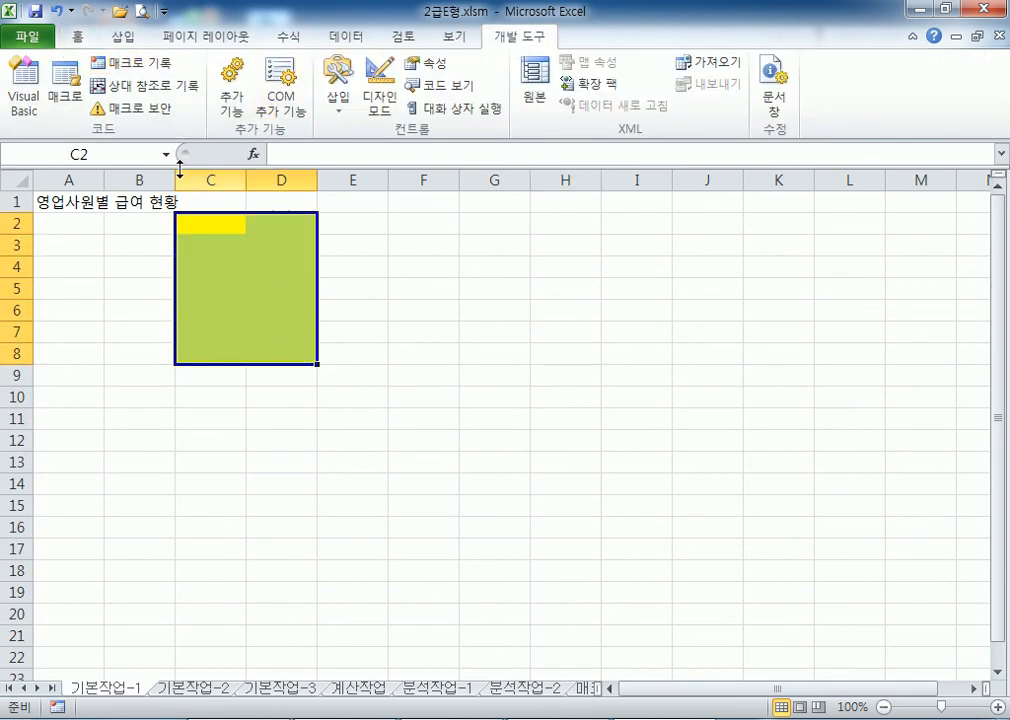
pyautogui.click(77, 37)
pyautogui.click(257, 100)
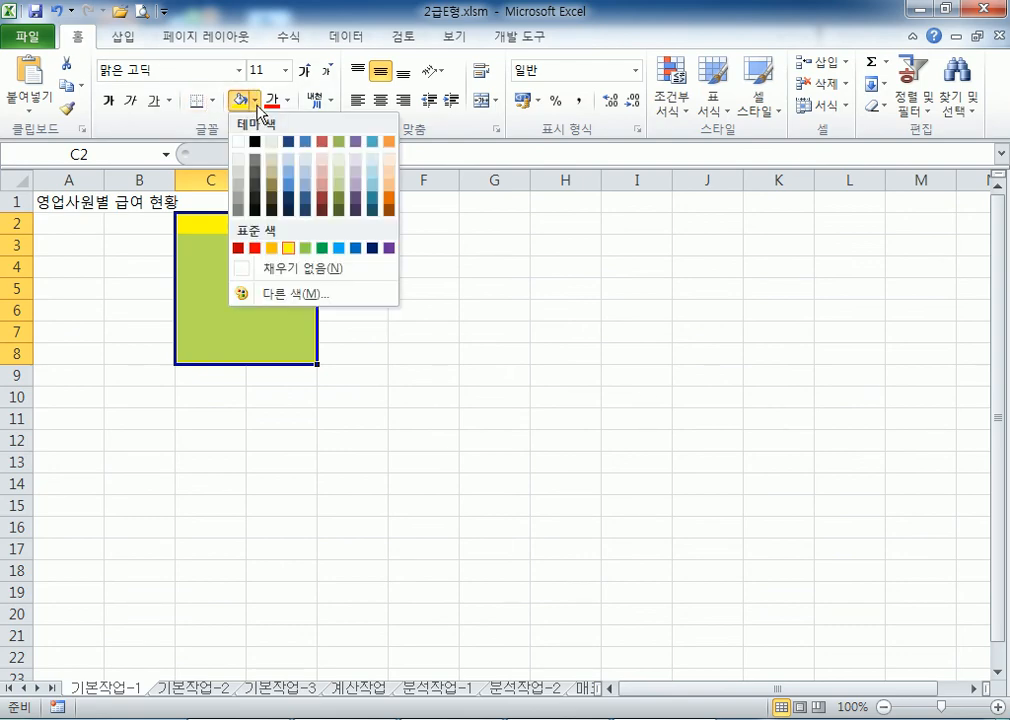
pyautogui.click(285, 268)
pyautogui.click(424, 397)
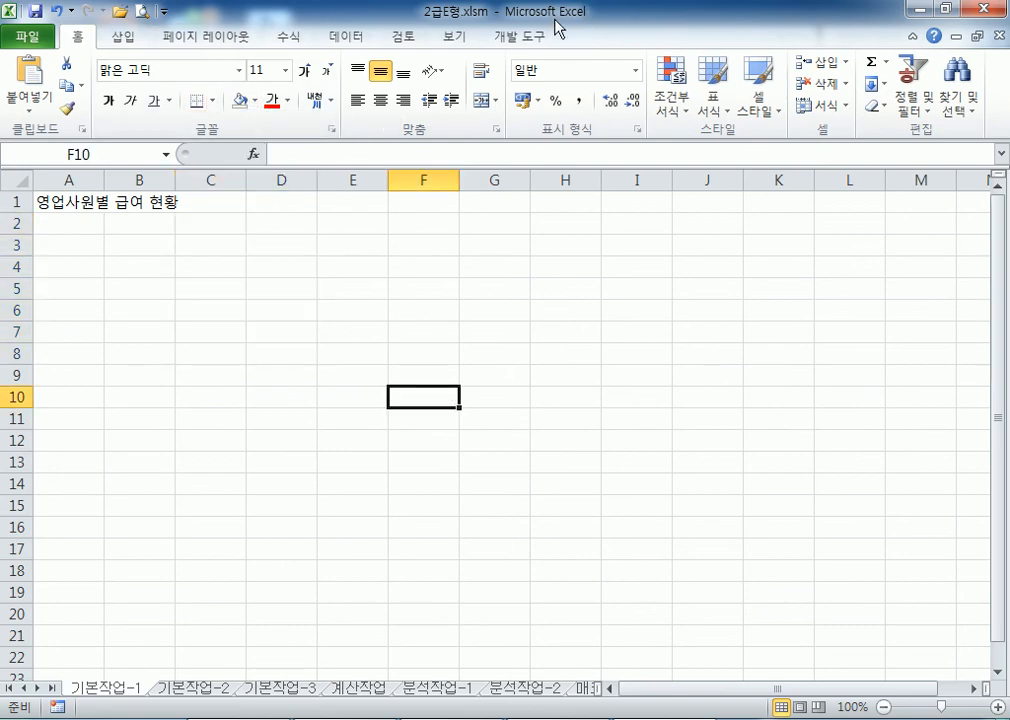
# Run the recorded macro 매크로1 on the 기본작업-1 sheet, then select cell G5
pyautogui.click(525, 36)
pyautogui.click(66, 92)
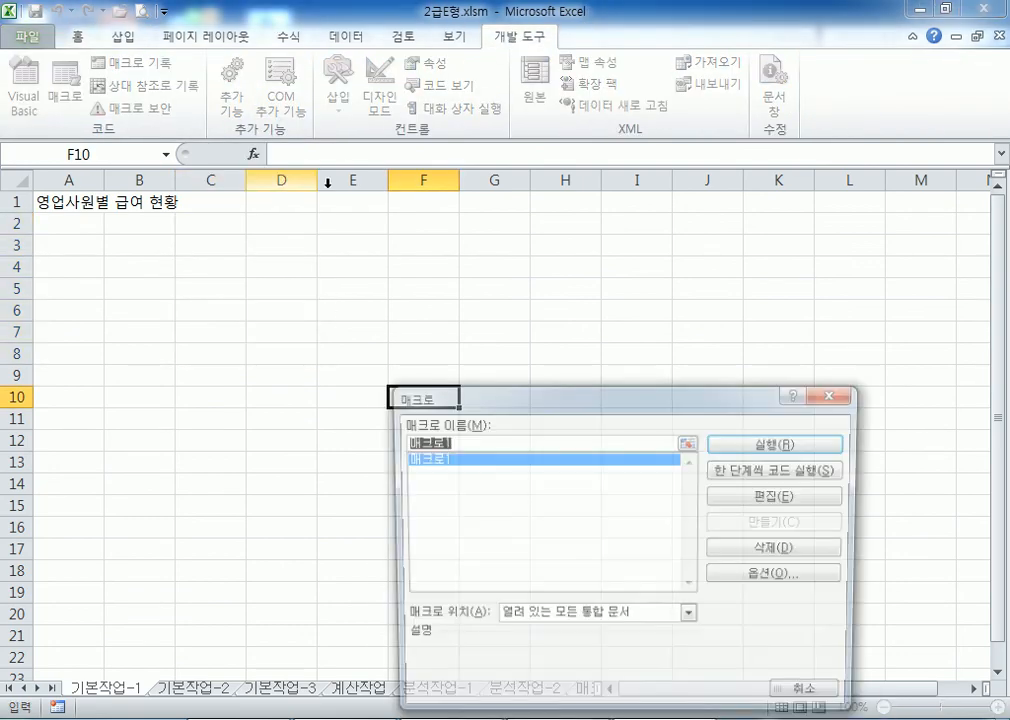
pyautogui.click(448, 460)
pyautogui.click(752, 448)
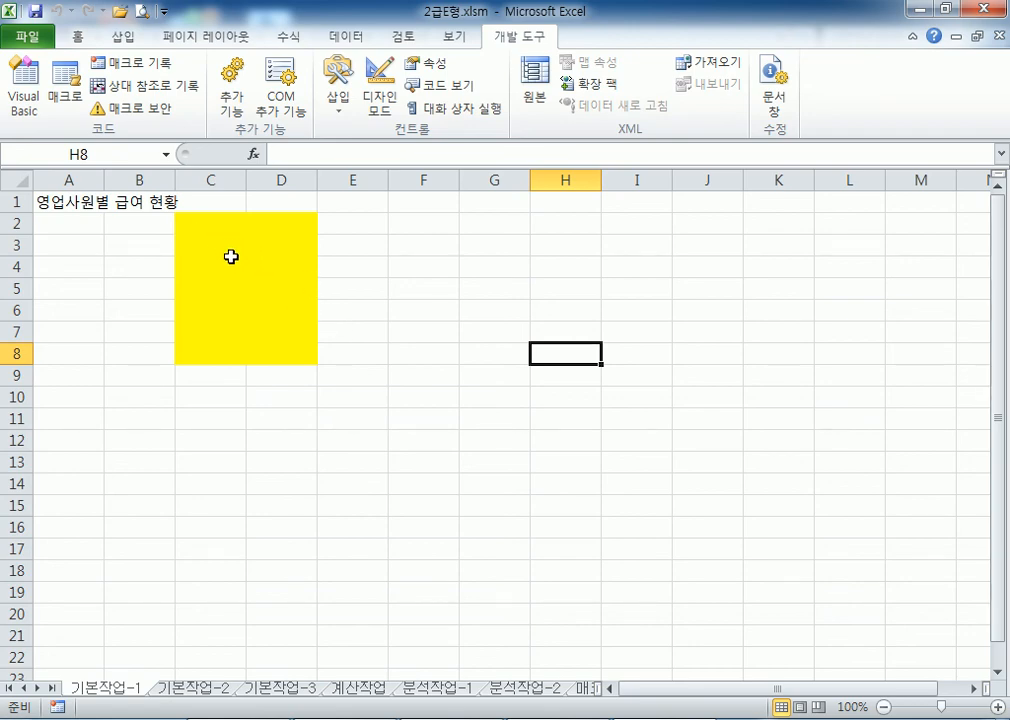
pyautogui.click(512, 285)
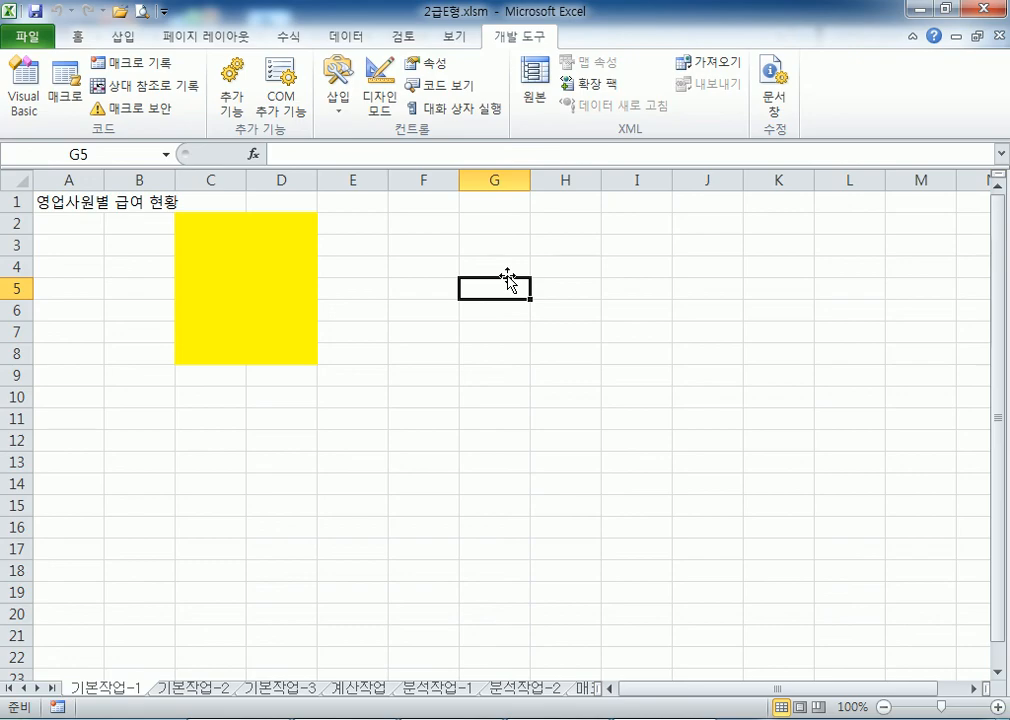
# Close 2급E형.xlsm without saving and minimize the remaining window to show the desktop
pyautogui.click(991, 9)
pyautogui.click(520, 389)
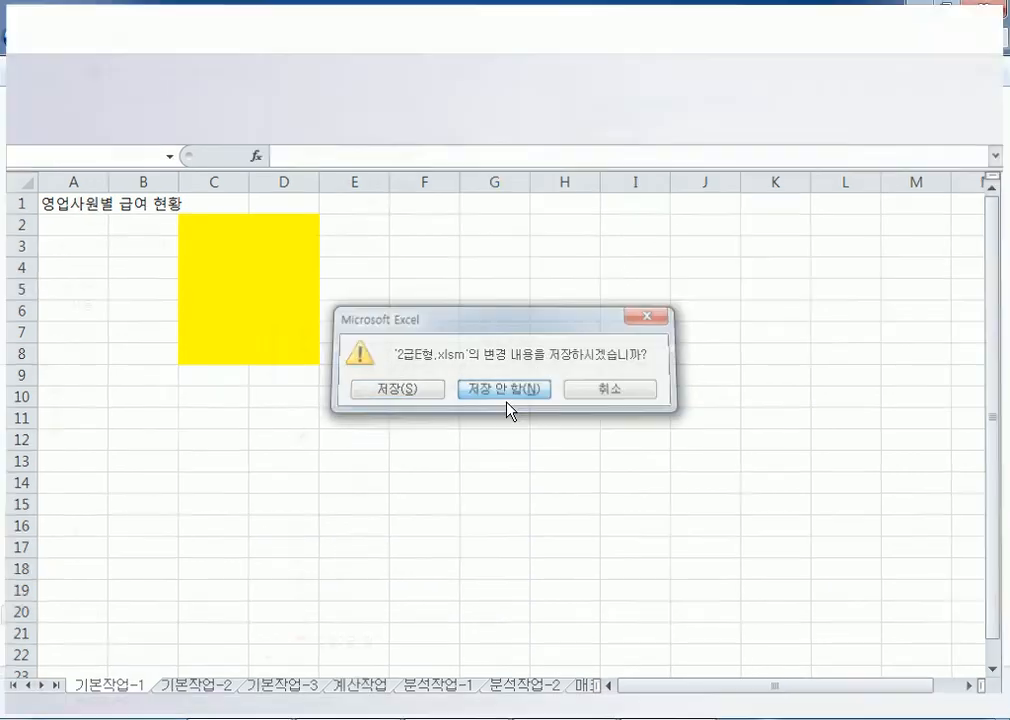
pyautogui.click(918, 9)
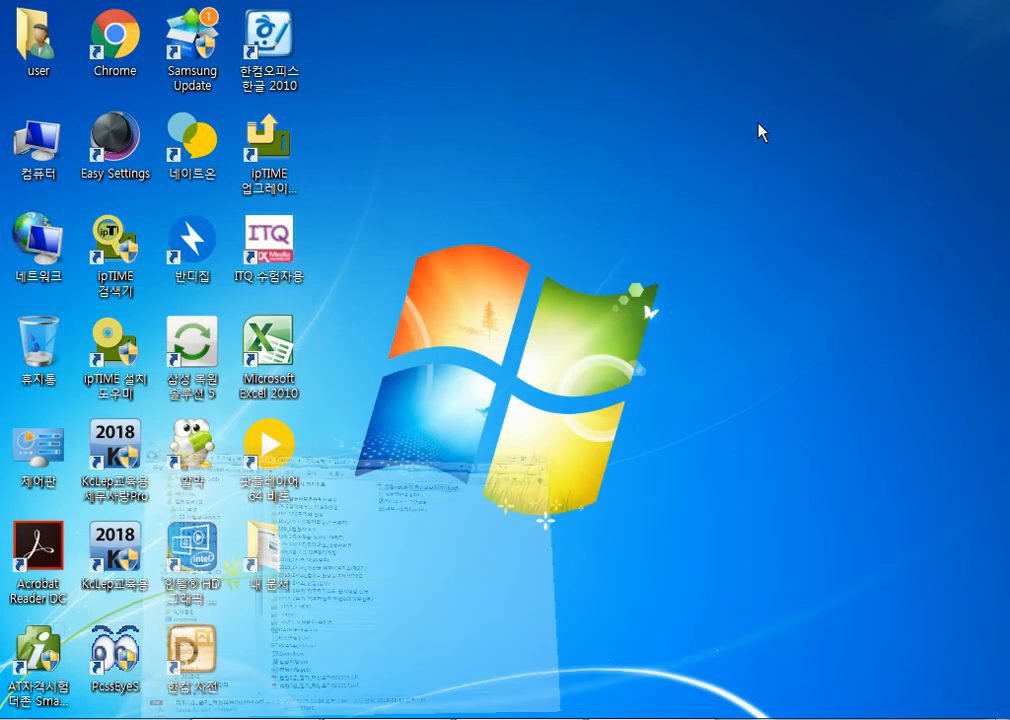